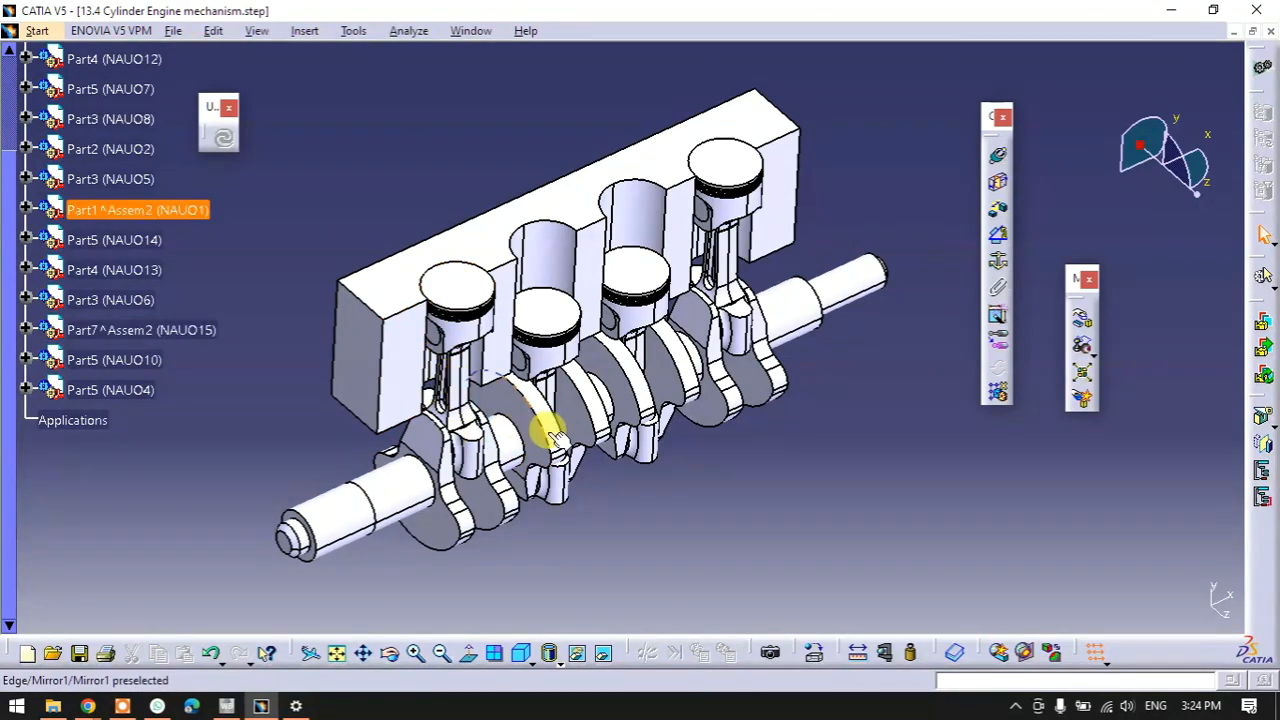
- Open Snipping Tool and capture a snip of the cylinder block, pistons and crankshaft
{"action": "left_click", "coordinate": [16, 708]}
{"action": "type", "text": "s"}
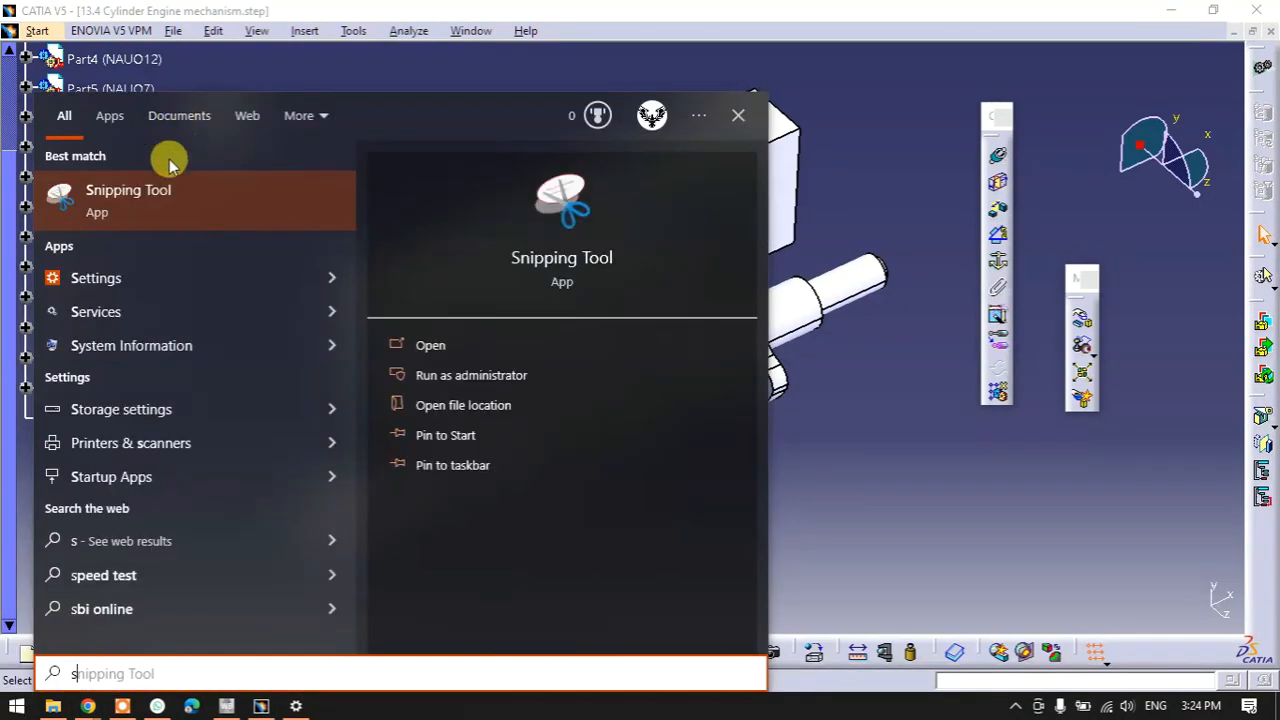
{"action": "left_click", "coordinate": [134, 206]}
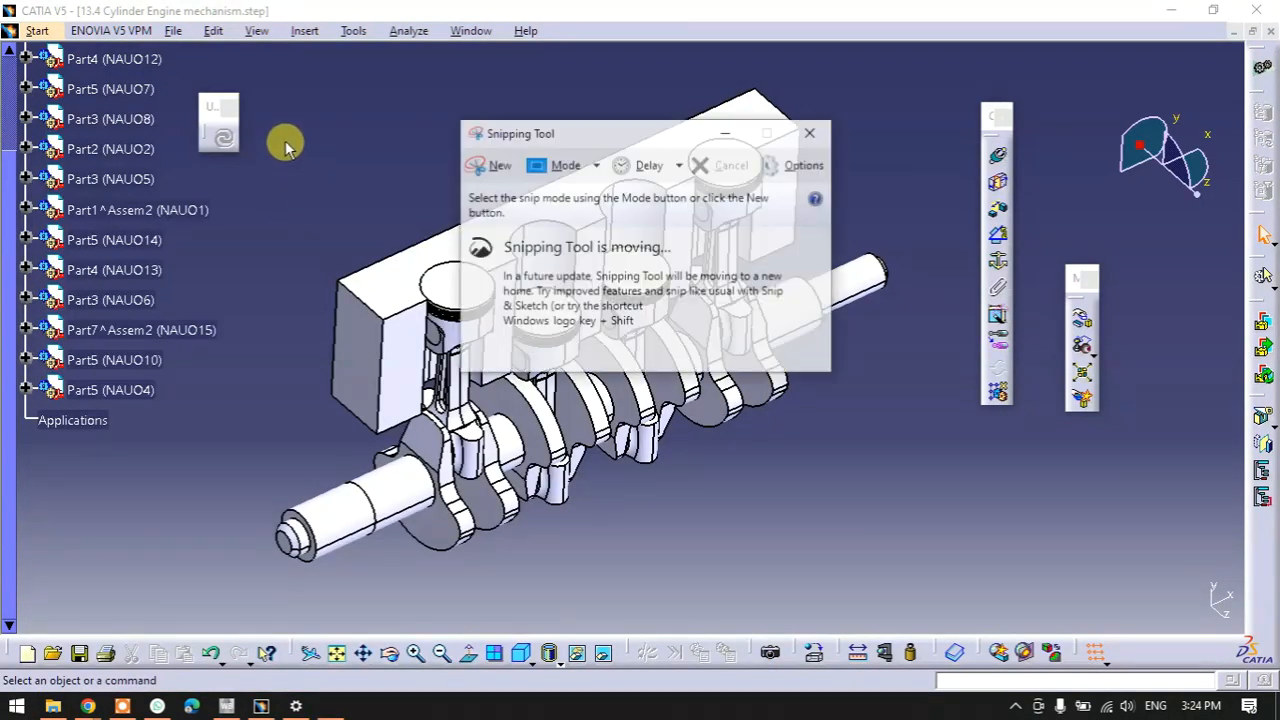
{"action": "left_click", "coordinate": [468, 162]}
{"action": "left_click_drag", "start_coordinate": [260, 81], "coordinate": [1000, 630]}
- Draw a red rotation arrow around the crankshaft's free end and handwrite "1 2 3" and "15" with a downward arrow beside the image
{"action": "mouse_move", "coordinate": [285, 497]}
{"action": "left_mouse_down"}
{"action": "mouse_move", "coordinate": [371, 520]}
{"action": "mouse_move", "coordinate": [354, 632]}
{"action": "mouse_move", "coordinate": [375, 612]}
{"action": "left_mouse_up"}
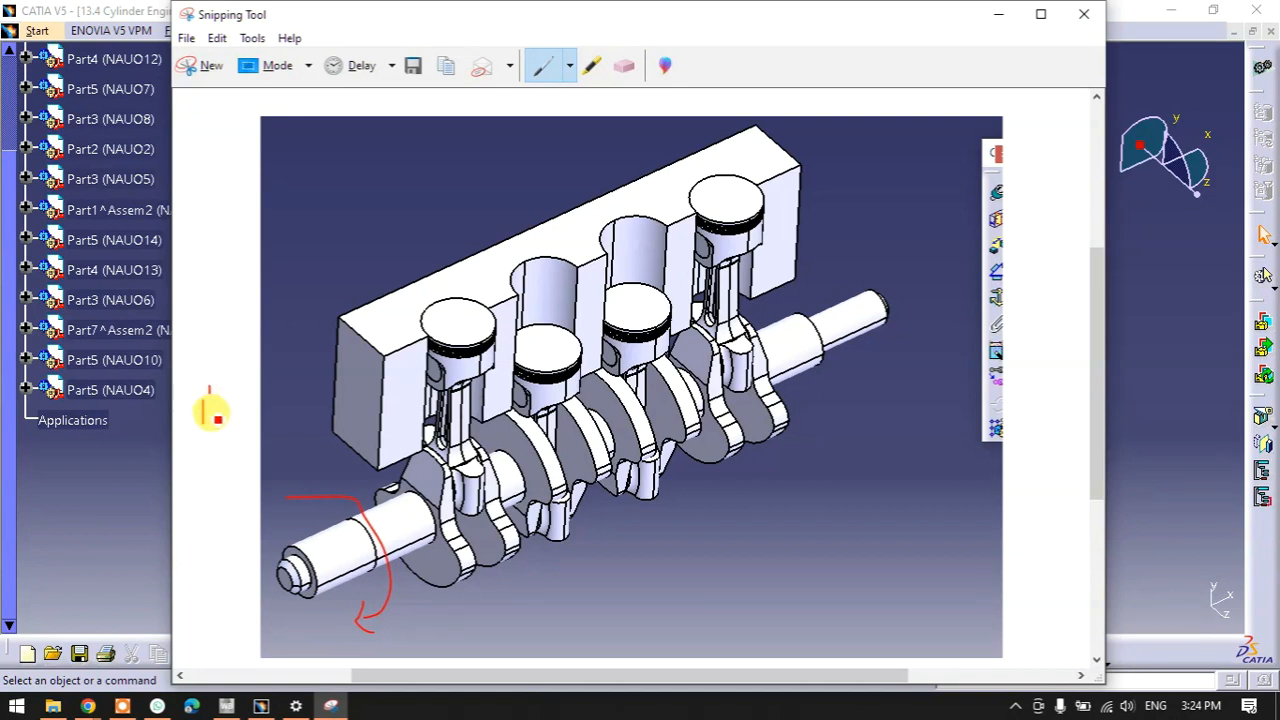
{"action": "mouse_move", "coordinate": [216, 395]}
{"action": "left_mouse_down"}
{"action": "mouse_move", "coordinate": [230, 420]}
{"action": "mouse_move", "coordinate": [234, 394]}
{"action": "left_mouse_up"}
{"action": "left_click_drag", "start_coordinate": [242, 396], "coordinate": [252, 422]}
{"action": "mouse_move", "coordinate": [195, 455]}
{"action": "left_mouse_down"}
{"action": "mouse_move", "coordinate": [194, 478]}
{"action": "mouse_move", "coordinate": [220, 455]}
{"action": "mouse_move", "coordinate": [202, 520]}
{"action": "left_mouse_up"}
{"action": "mouse_move", "coordinate": [194, 506]}
{"action": "left_mouse_down"}
{"action": "mouse_move", "coordinate": [202, 521]}
{"action": "mouse_move", "coordinate": [210, 505]}
{"action": "left_mouse_up"}
{"action": "left_click_drag", "start_coordinate": [191, 545], "coordinate": [204, 555]}
{"action": "mouse_move", "coordinate": [212, 543]}
{"action": "left_mouse_down"}
{"action": "mouse_move", "coordinate": [217, 556]}
{"action": "mouse_move", "coordinate": [220, 525]}
{"action": "left_mouse_up"}
{"action": "left_click_drag", "start_coordinate": [196, 570], "coordinate": [221, 567]}
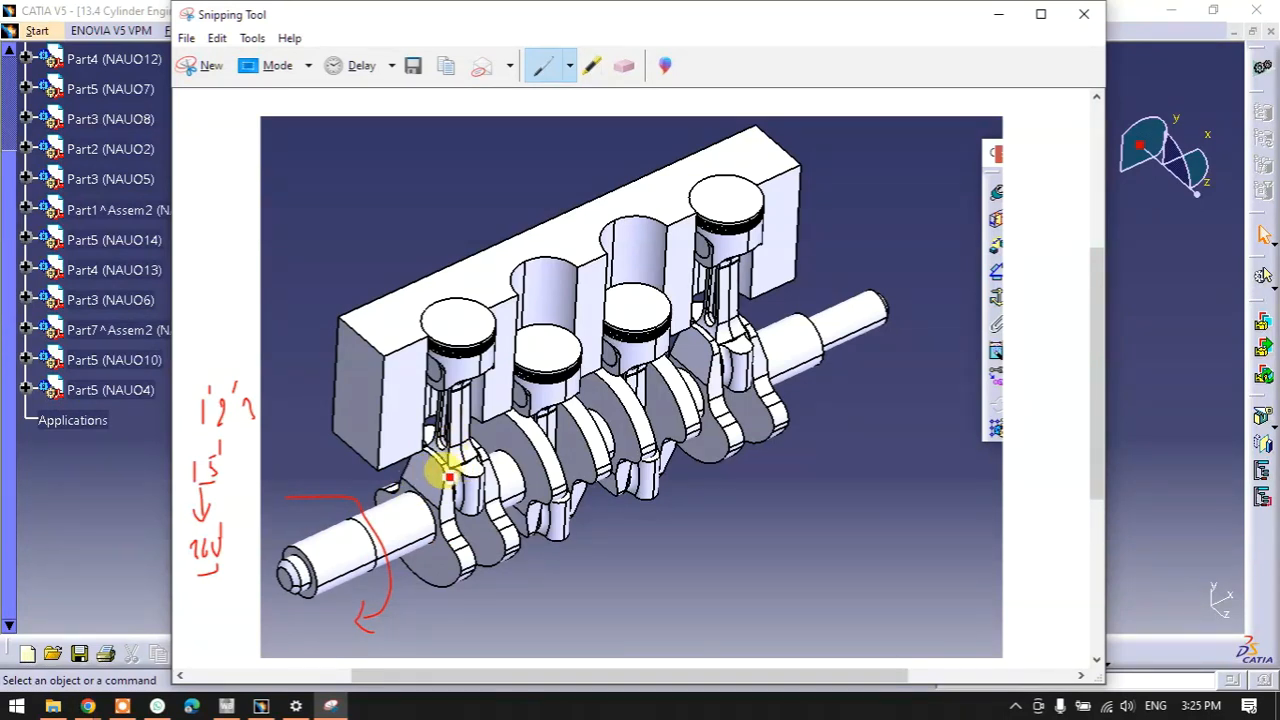
- Draw red downward arrows along the first piston and connecting rod towards the crank
{"action": "left_click_drag", "start_coordinate": [446, 461], "coordinate": [470, 532]}
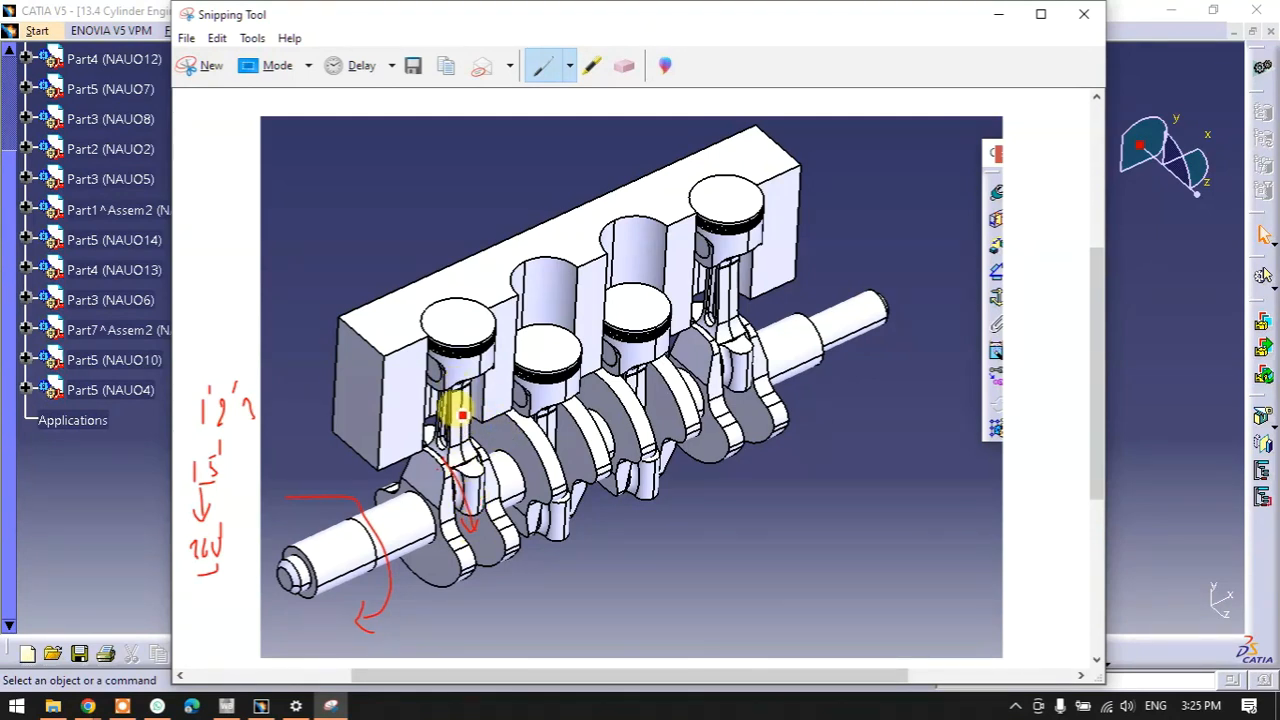
{"action": "mouse_move", "coordinate": [457, 402]}
{"action": "left_mouse_down"}
{"action": "mouse_move", "coordinate": [455, 457]}
{"action": "mouse_move", "coordinate": [461, 448]}
{"action": "left_mouse_up"}
{"action": "mouse_move", "coordinate": [453, 350]}
{"action": "left_mouse_down"}
{"action": "mouse_move", "coordinate": [454, 404]}
{"action": "mouse_move", "coordinate": [456, 390]}
{"action": "left_mouse_up"}
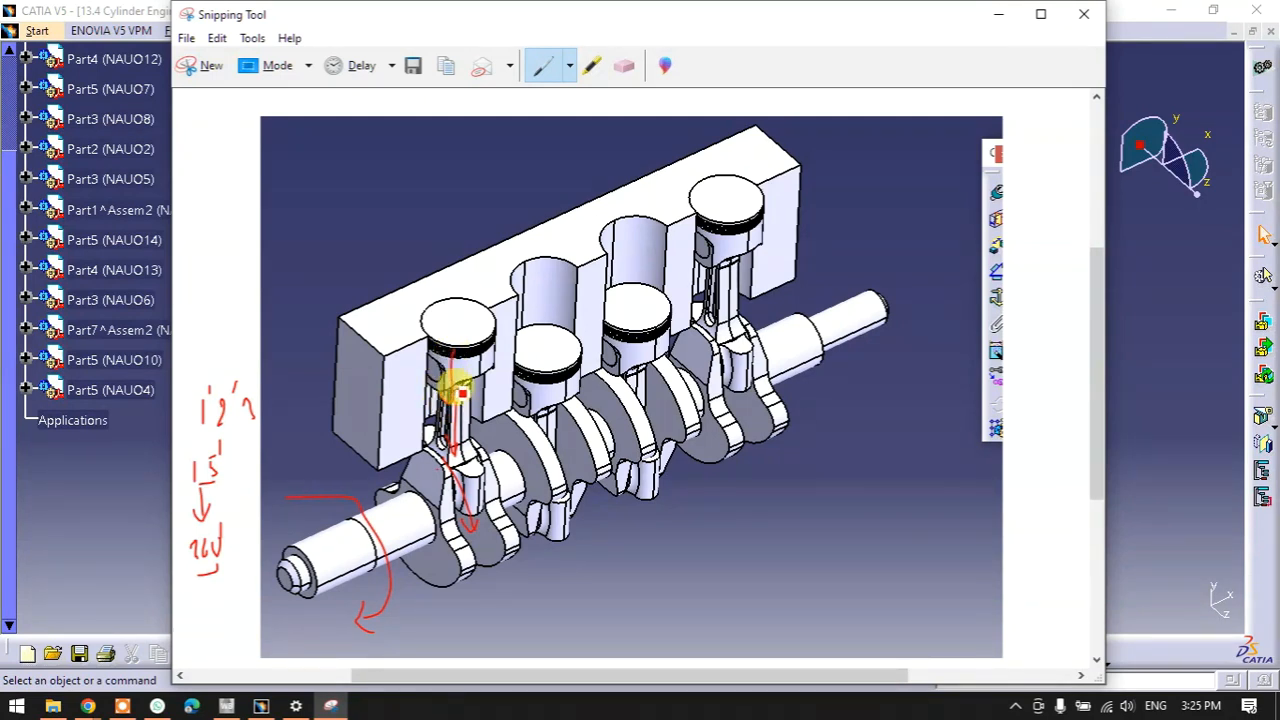
- Handwrite a three-item numbered list over the upper part of the snip and put a tick after item 2
{"action": "left_click_drag", "start_coordinate": [206, 146], "coordinate": [207, 165]}
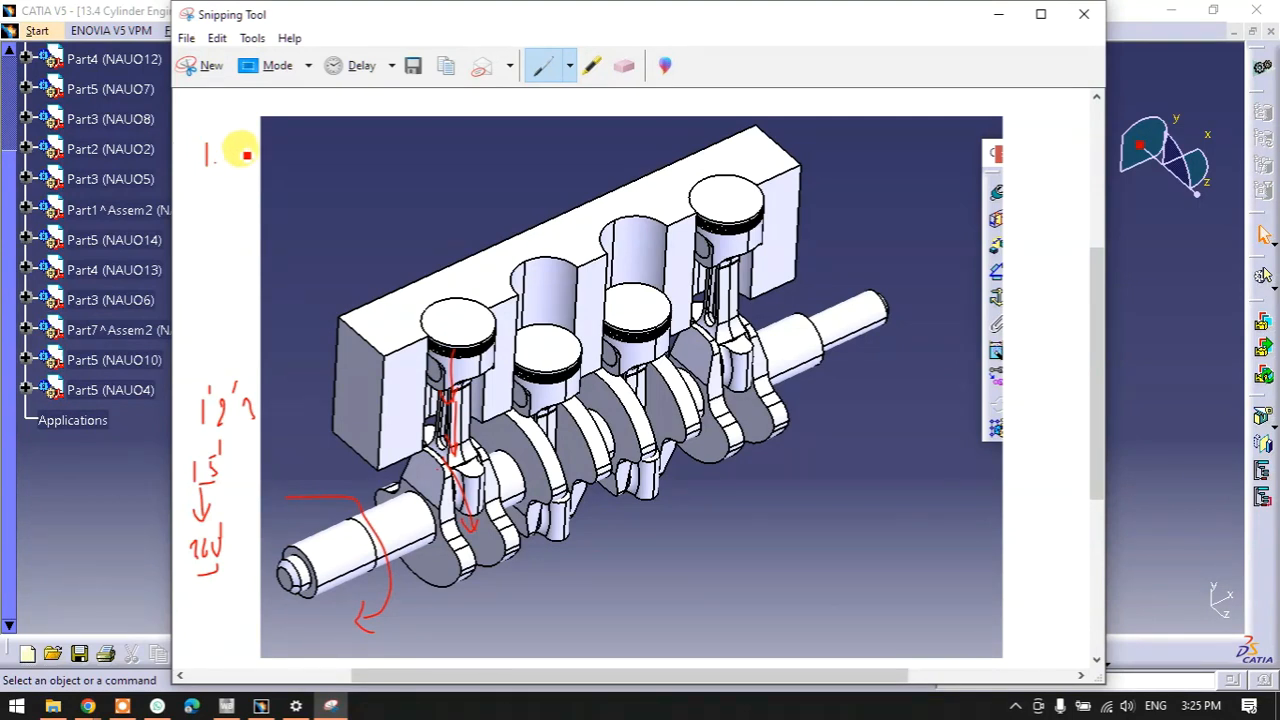
{"action": "mouse_move", "coordinate": [248, 152]}
{"action": "left_mouse_down"}
{"action": "mouse_move", "coordinate": [251, 167]}
{"action": "mouse_move", "coordinate": [284, 169]}
{"action": "mouse_move", "coordinate": [297, 187]}
{"action": "left_mouse_up"}
{"action": "mouse_move", "coordinate": [302, 144]}
{"action": "left_mouse_down"}
{"action": "mouse_move", "coordinate": [327, 185]}
{"action": "mouse_move", "coordinate": [344, 181]}
{"action": "left_mouse_up"}
{"action": "left_click_drag", "start_coordinate": [203, 213], "coordinate": [222, 239]}
{"action": "left_click", "coordinate": [234, 232]}
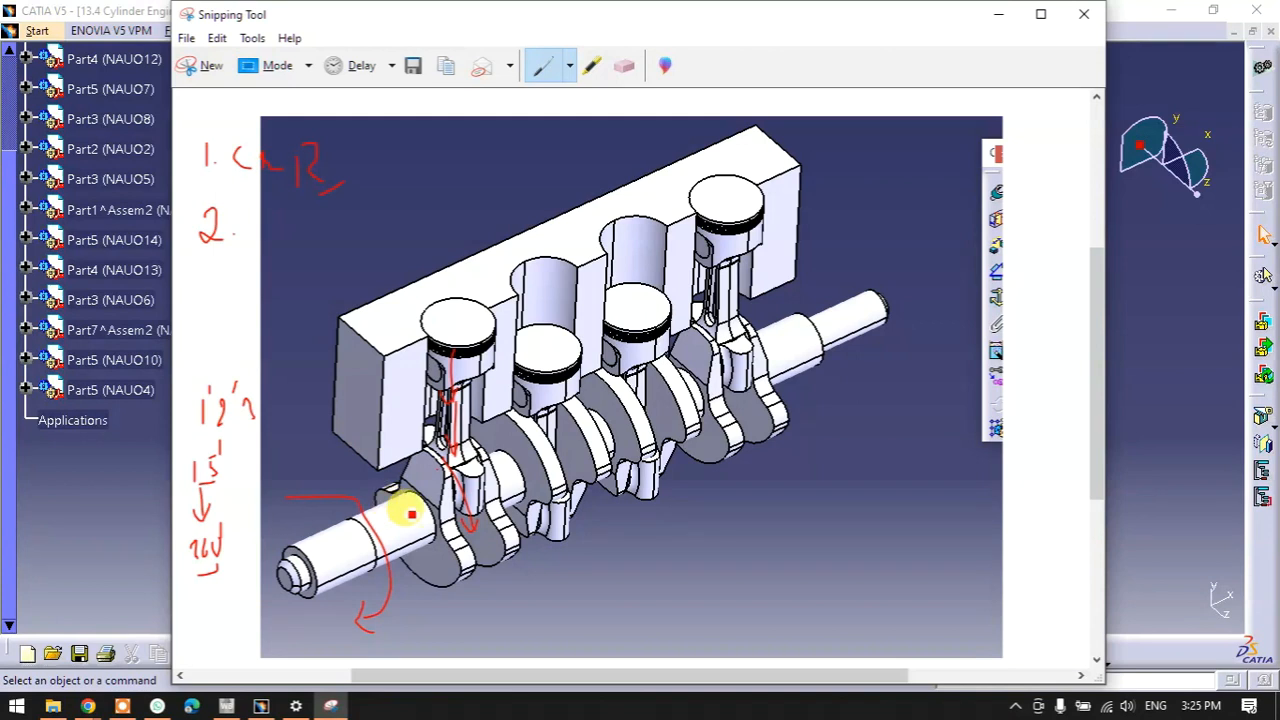
{"action": "mouse_move", "coordinate": [279, 224]}
{"action": "left_mouse_down"}
{"action": "mouse_move", "coordinate": [268, 230]}
{"action": "mouse_move", "coordinate": [292, 273]}
{"action": "left_mouse_up"}
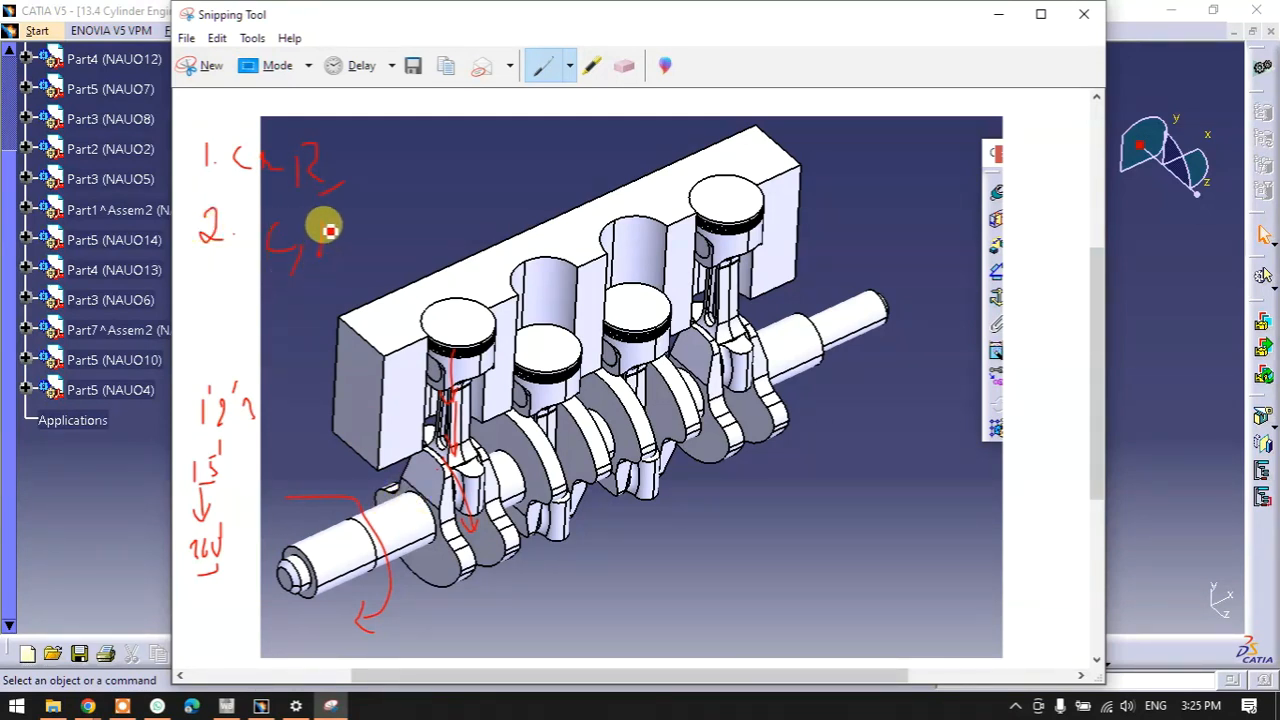
{"action": "mouse_move", "coordinate": [324, 226]}
{"action": "left_mouse_down"}
{"action": "mouse_move", "coordinate": [312, 249]}
{"action": "mouse_move", "coordinate": [369, 271]}
{"action": "mouse_move", "coordinate": [398, 261]}
{"action": "mouse_move", "coordinate": [397, 243]}
{"action": "mouse_move", "coordinate": [434, 240]}
{"action": "mouse_move", "coordinate": [431, 209]}
{"action": "mouse_move", "coordinate": [448, 260]}
{"action": "left_mouse_up"}
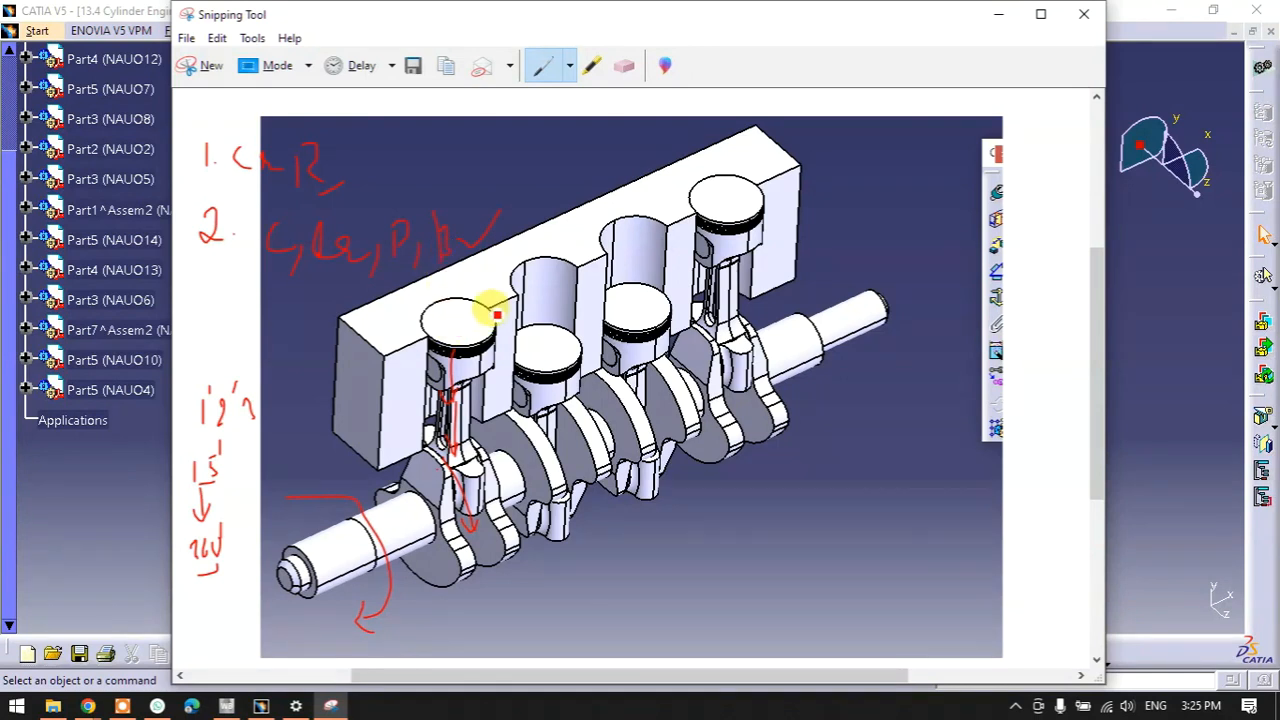
{"action": "mouse_move", "coordinate": [194, 309]}
{"action": "left_mouse_down"}
{"action": "mouse_move", "coordinate": [218, 330]}
{"action": "mouse_move", "coordinate": [187, 331]}
{"action": "left_mouse_up"}
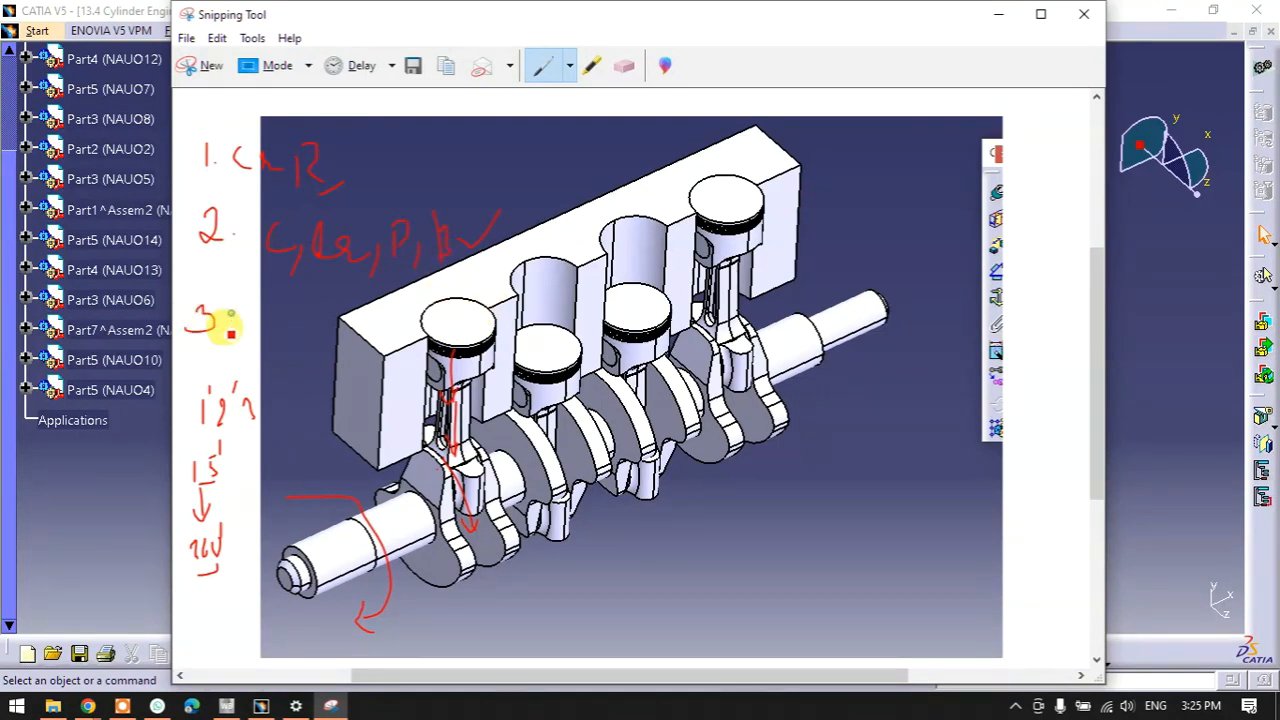
{"action": "left_click", "coordinate": [232, 314]}
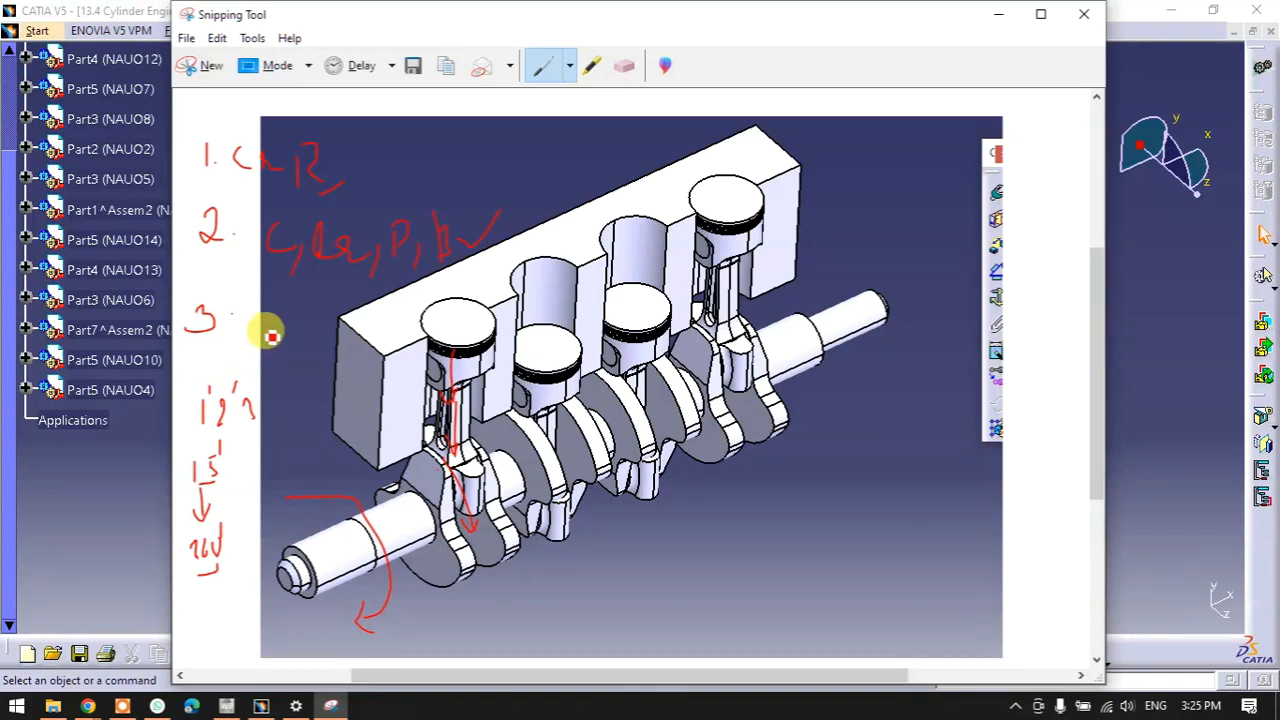
{"action": "mouse_move", "coordinate": [263, 326]}
{"action": "left_mouse_down"}
{"action": "mouse_move", "coordinate": [294, 309]}
{"action": "mouse_move", "coordinate": [345, 318]}
{"action": "left_mouse_up"}
- Handwrite "change value of position piston" below the crankshaft, and underline and box list item 3
{"action": "scroll", "coordinate": [390, 363], "scroll_direction": "down", "scroll_amount": 2}
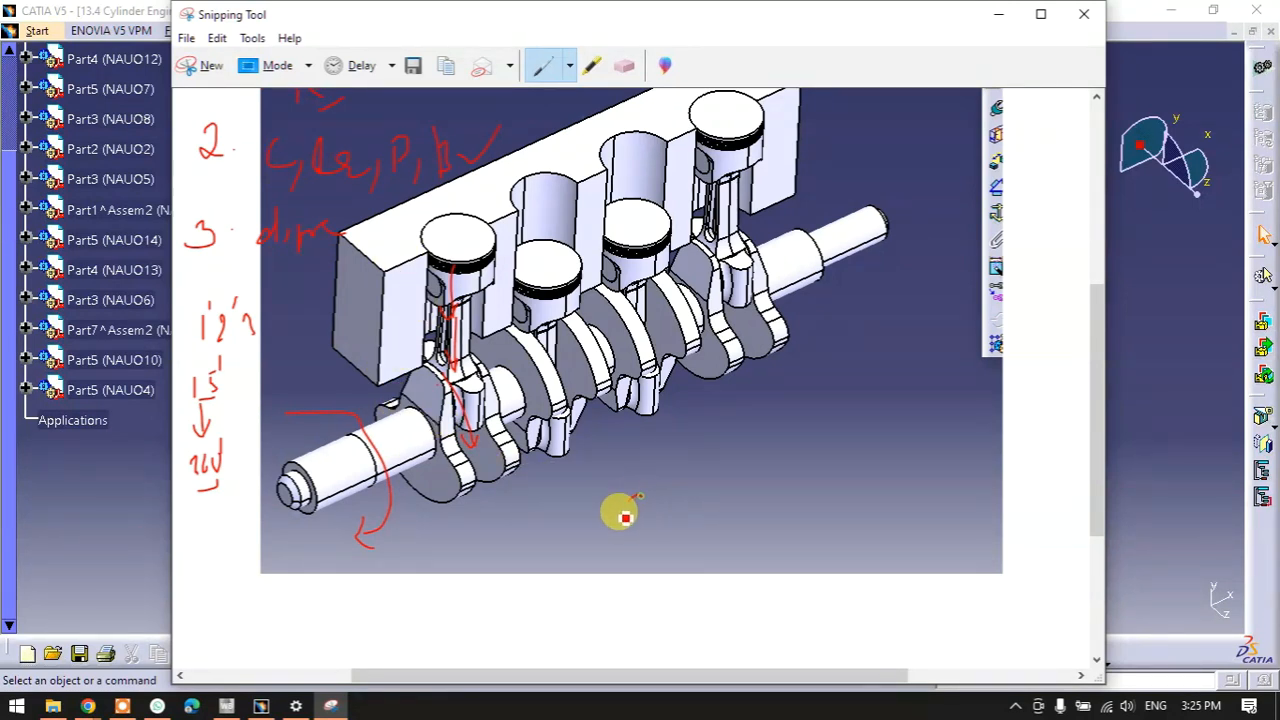
{"action": "mouse_move", "coordinate": [634, 497]}
{"action": "left_mouse_down"}
{"action": "mouse_move", "coordinate": [677, 503]}
{"action": "mouse_move", "coordinate": [820, 472]}
{"action": "mouse_move", "coordinate": [811, 485]}
{"action": "mouse_move", "coordinate": [797, 474]}
{"action": "mouse_move", "coordinate": [957, 469]}
{"action": "mouse_move", "coordinate": [960, 480]}
{"action": "mouse_move", "coordinate": [969, 451]}
{"action": "mouse_move", "coordinate": [1005, 450]}
{"action": "mouse_move", "coordinate": [1009, 423]}
{"action": "mouse_move", "coordinate": [1037, 448]}
{"action": "mouse_move", "coordinate": [1047, 437]}
{"action": "left_mouse_up"}
{"action": "mouse_move", "coordinate": [683, 568]}
{"action": "left_mouse_down"}
{"action": "mouse_move", "coordinate": [679, 578]}
{"action": "mouse_move", "coordinate": [711, 571]}
{"action": "mouse_move", "coordinate": [711, 551]}
{"action": "mouse_move", "coordinate": [762, 563]}
{"action": "left_mouse_up"}
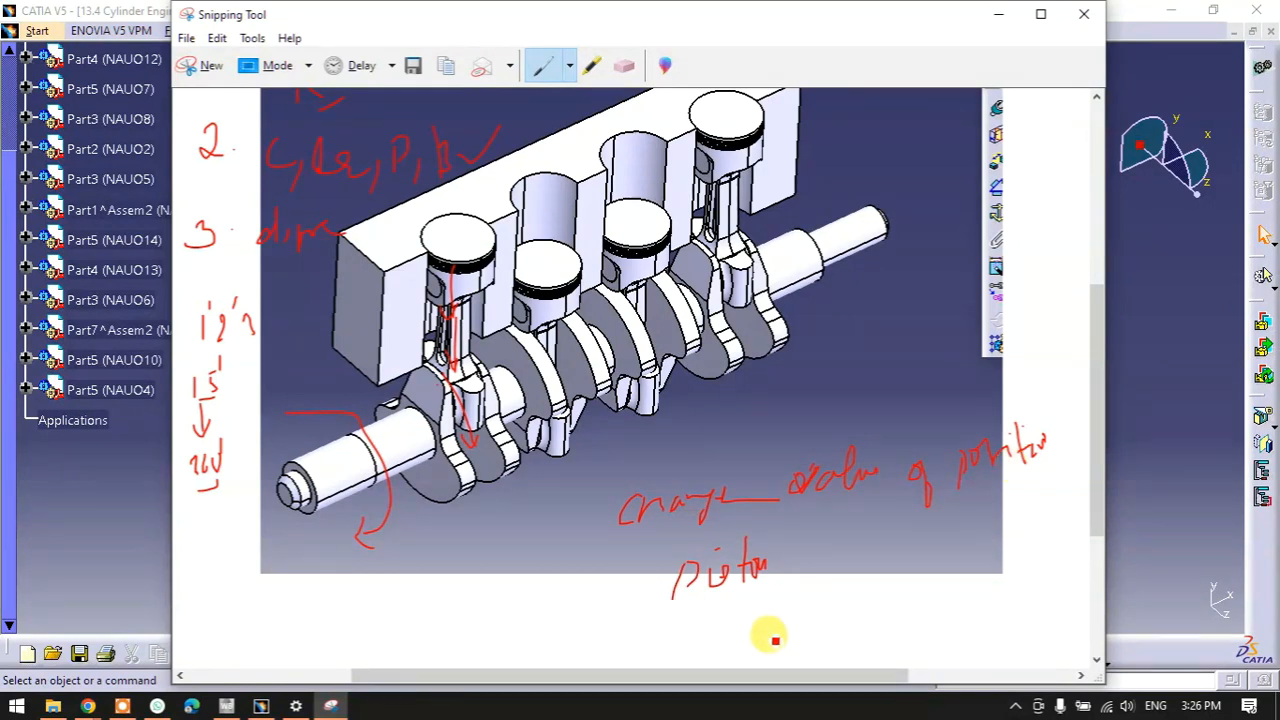
{"action": "scroll", "coordinate": [343, 380], "scroll_direction": "up", "scroll_amount": 1}
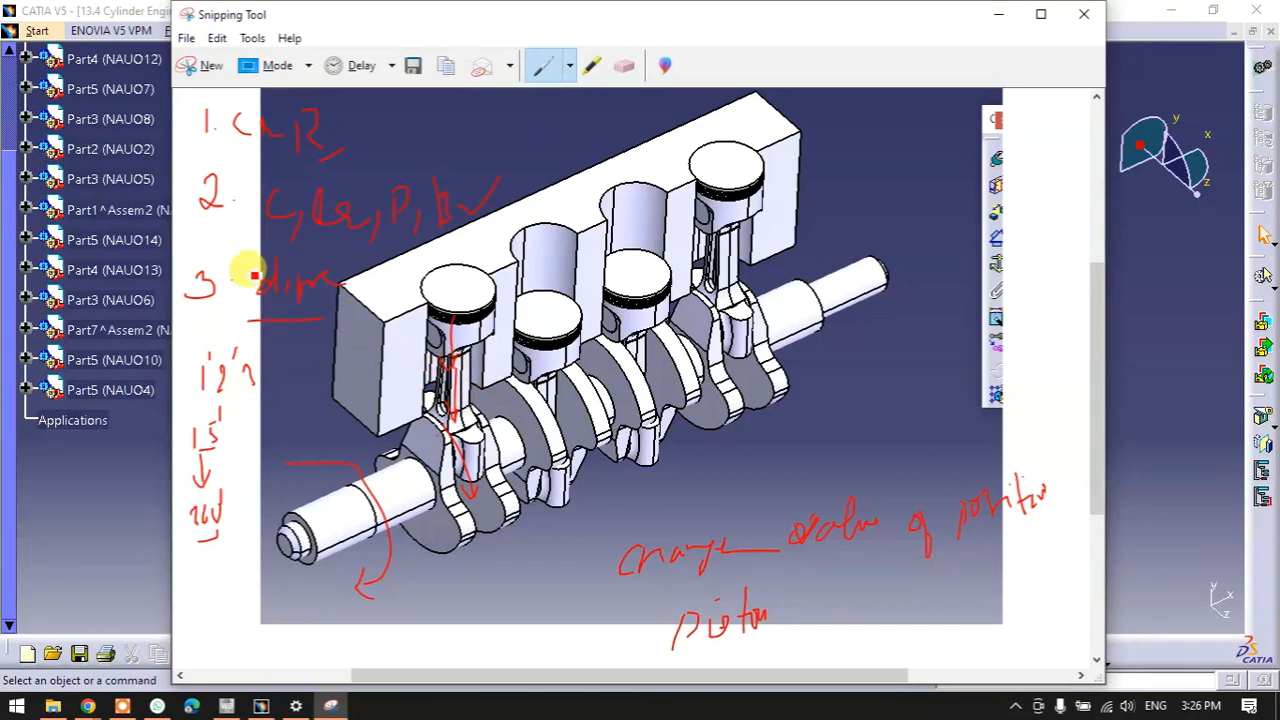
{"action": "mouse_move", "coordinate": [255, 262]}
{"action": "left_mouse_down"}
{"action": "mouse_move", "coordinate": [251, 291]}
{"action": "mouse_move", "coordinate": [357, 286]}
{"action": "mouse_move", "coordinate": [294, 257]}
{"action": "mouse_move", "coordinate": [250, 258]}
{"action": "left_mouse_up"}
- Mark the first piston with a tick and a short downward arrow, and circle the handwritten "15"
{"action": "scroll", "coordinate": [403, 367], "scroll_direction": "down", "scroll_amount": 1}
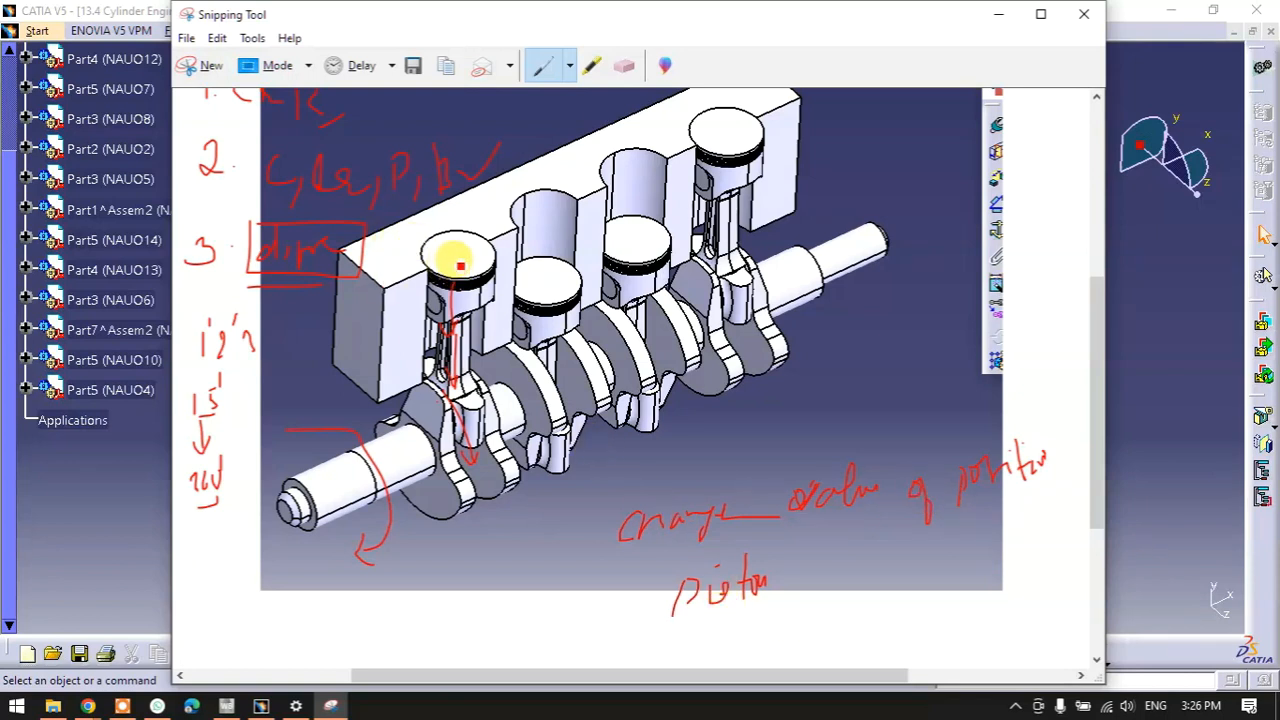
{"action": "left_click_drag", "start_coordinate": [453, 253], "coordinate": [471, 245]}
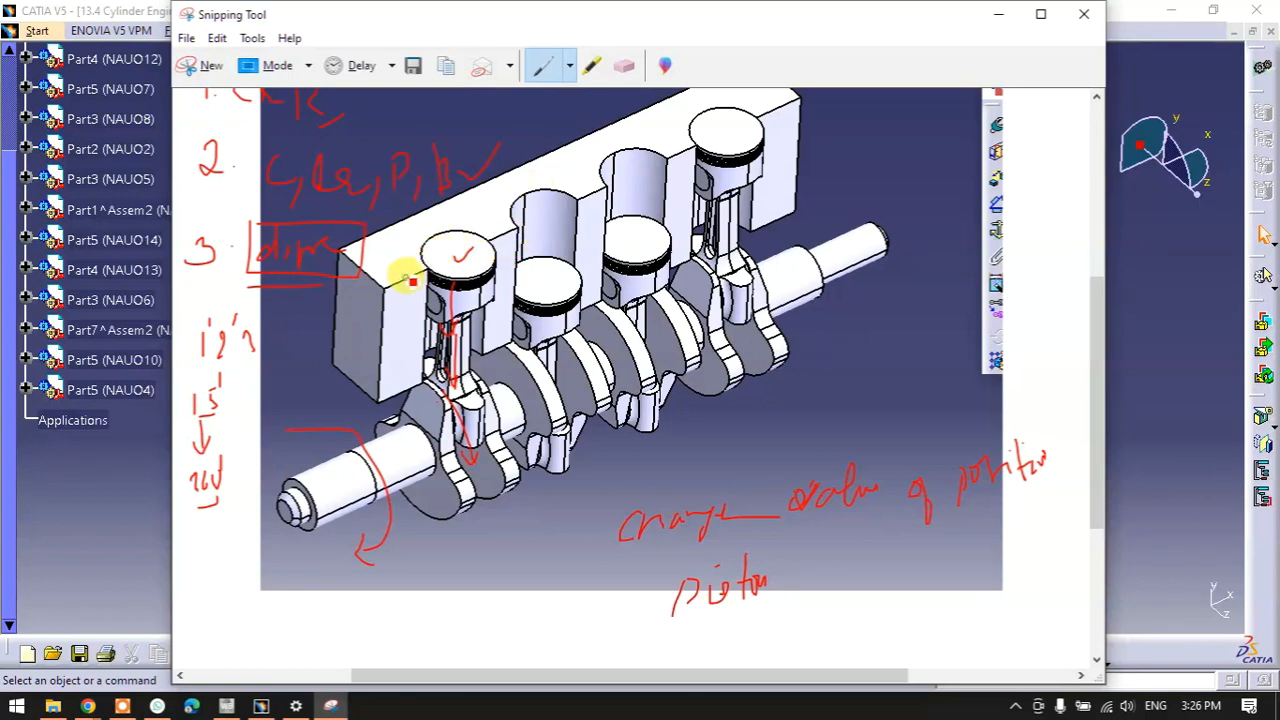
{"action": "left_click_drag", "start_coordinate": [418, 279], "coordinate": [421, 311]}
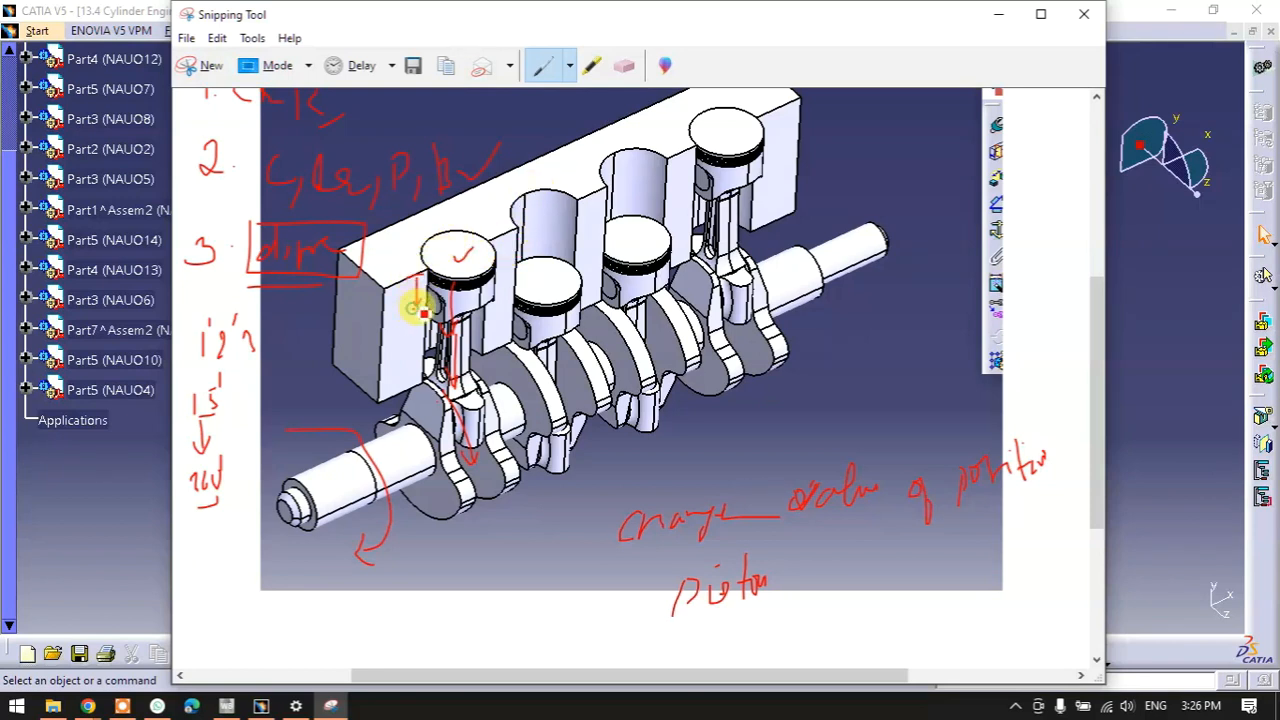
{"action": "mouse_move", "coordinate": [212, 420]}
{"action": "left_mouse_down"}
{"action": "mouse_move", "coordinate": [206, 377]}
{"action": "mouse_move", "coordinate": [224, 411]}
{"action": "left_mouse_up"}
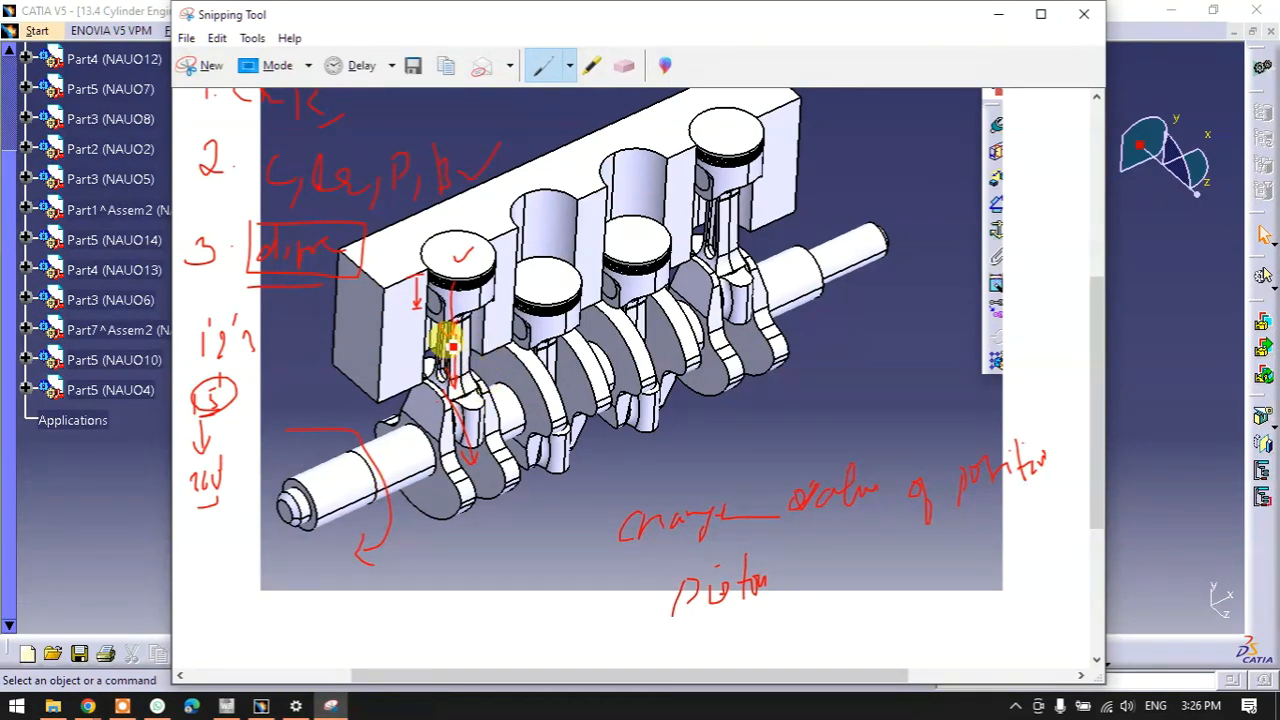
- Draw a labelled arrow away from the first connecting rod and an arrow down onto its piston head with a handwritten fuel note
{"action": "mouse_move", "coordinate": [467, 360]}
{"action": "left_mouse_down"}
{"action": "mouse_move", "coordinate": [630, 441]}
{"action": "mouse_move", "coordinate": [707, 449]}
{"action": "left_mouse_up"}
{"action": "mouse_move", "coordinate": [717, 440]}
{"action": "left_mouse_down"}
{"action": "mouse_move", "coordinate": [868, 422]}
{"action": "mouse_move", "coordinate": [868, 405]}
{"action": "left_mouse_up"}
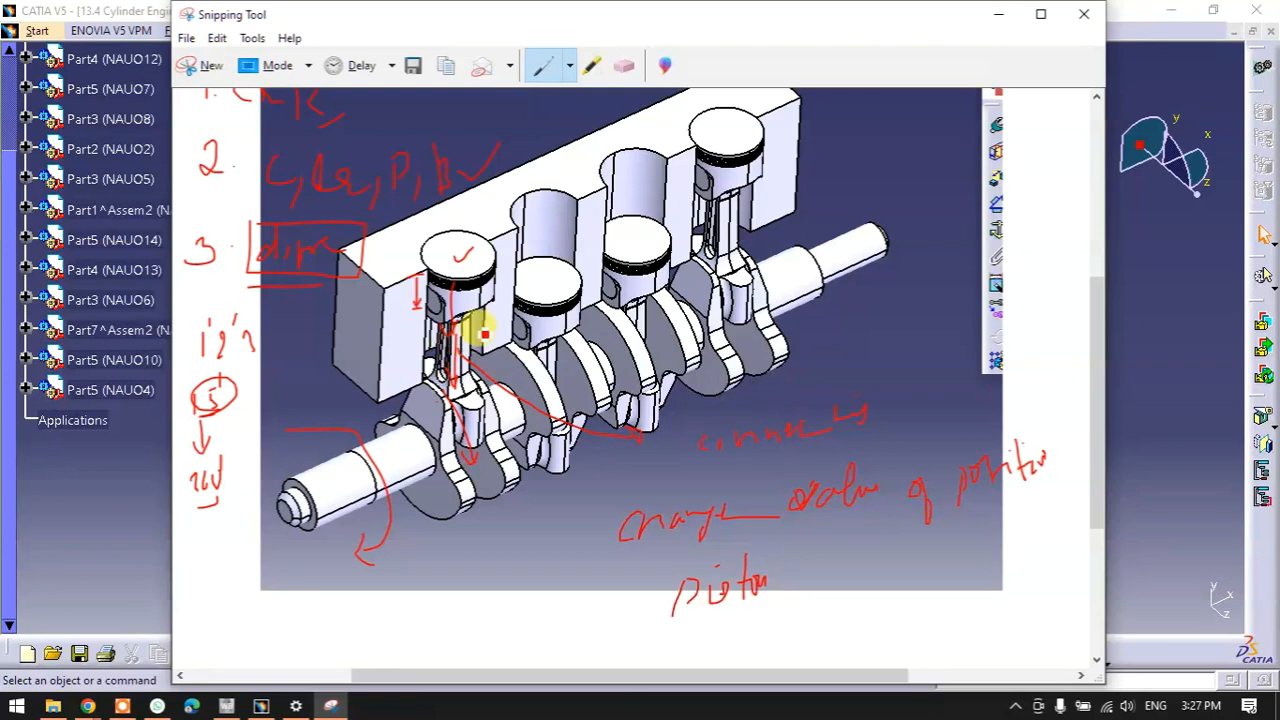
{"action": "scroll", "coordinate": [455, 345], "scroll_direction": "up", "scroll_amount": 2}
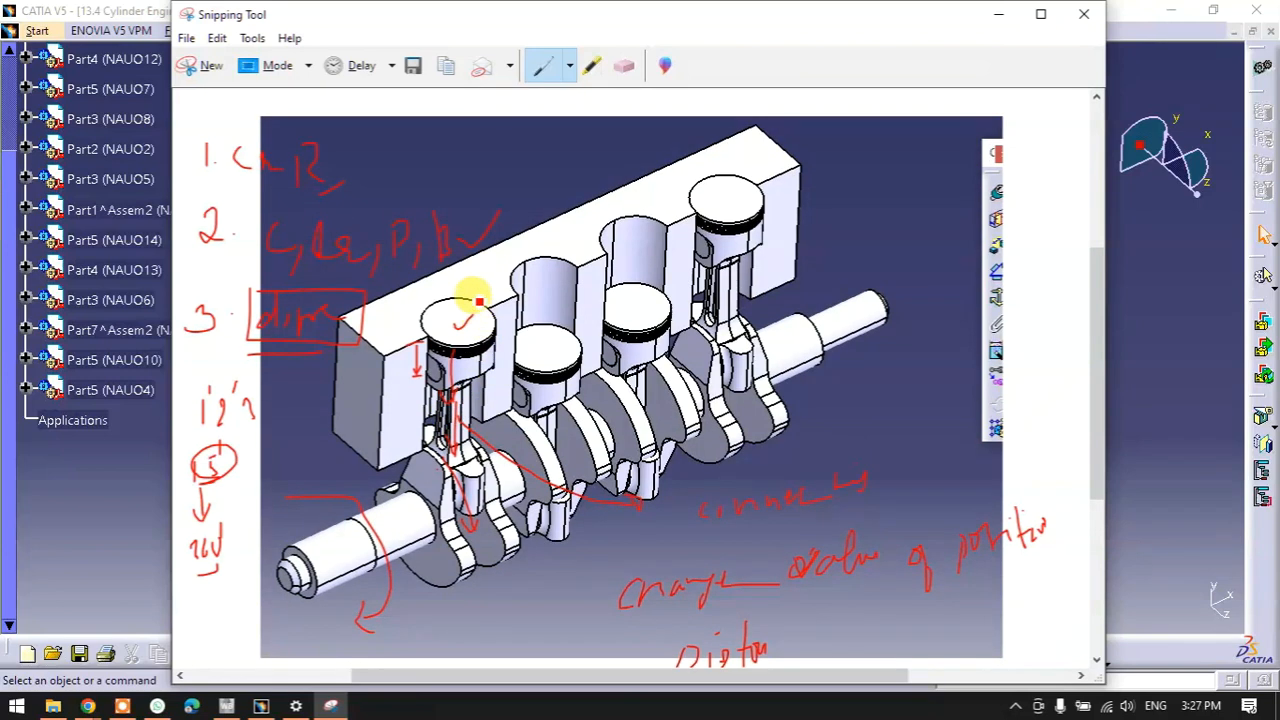
{"action": "left_click_drag", "start_coordinate": [429, 180], "coordinate": [453, 312]}
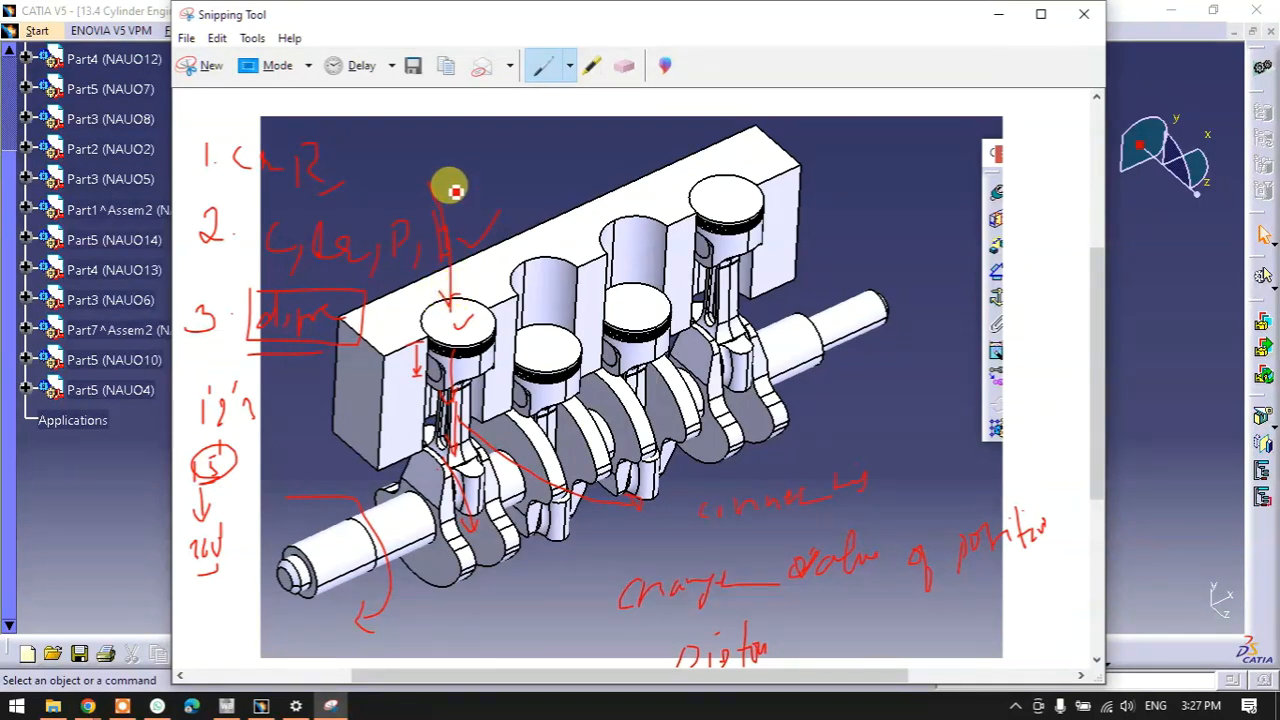
{"action": "left_click_drag", "start_coordinate": [466, 169], "coordinate": [464, 187]}
{"action": "left_click_drag", "start_coordinate": [467, 169], "coordinate": [523, 175]}
{"action": "mouse_move", "coordinate": [517, 166]}
{"action": "left_mouse_down"}
{"action": "mouse_move", "coordinate": [517, 189]}
{"action": "mouse_move", "coordinate": [534, 171]}
{"action": "mouse_move", "coordinate": [597, 168]}
{"action": "mouse_move", "coordinate": [634, 137]}
{"action": "mouse_move", "coordinate": [706, 126]}
{"action": "left_mouse_up"}
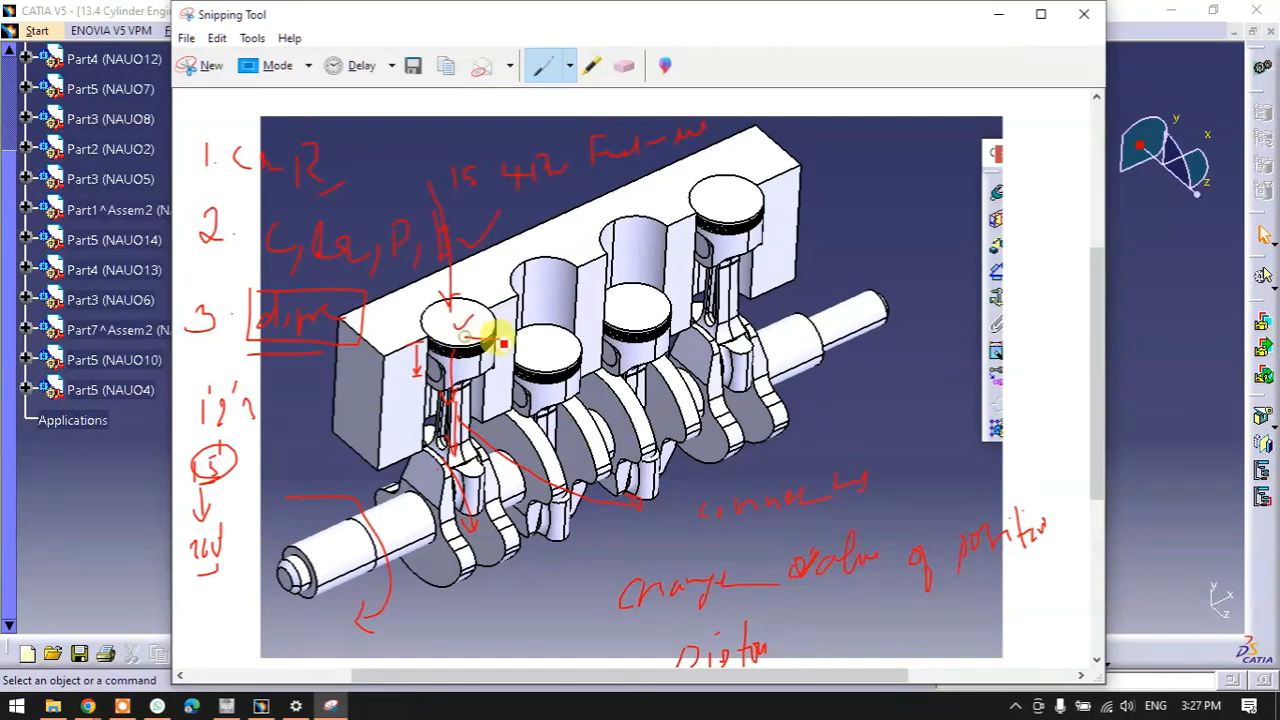
- Handwrite "change" notes beside the first piston and near the crankshaft, and mark the second cylinder bore with a diameter note
{"action": "mouse_move", "coordinate": [500, 352]}
{"action": "left_mouse_down"}
{"action": "mouse_move", "coordinate": [543, 323]}
{"action": "mouse_move", "coordinate": [563, 337]}
{"action": "mouse_move", "coordinate": [586, 323]}
{"action": "mouse_move", "coordinate": [648, 352]}
{"action": "mouse_move", "coordinate": [694, 323]}
{"action": "left_mouse_up"}
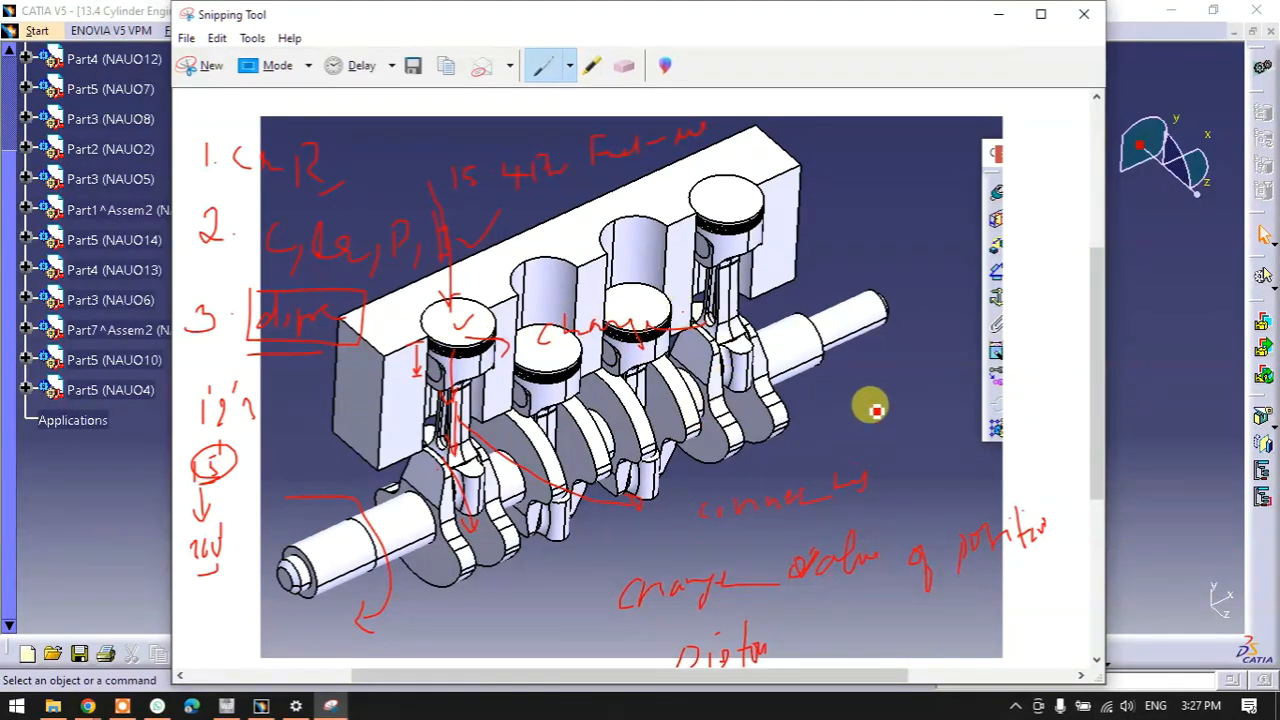
{"action": "left_click_drag", "start_coordinate": [852, 378], "coordinate": [945, 366]}
{"action": "mouse_move", "coordinate": [897, 430]}
{"action": "left_mouse_down"}
{"action": "mouse_move", "coordinate": [908, 417]}
{"action": "mouse_move", "coordinate": [911, 457]}
{"action": "mouse_move", "coordinate": [923, 434]}
{"action": "mouse_move", "coordinate": [937, 456]}
{"action": "mouse_move", "coordinate": [943, 437]}
{"action": "mouse_move", "coordinate": [923, 489]}
{"action": "mouse_move", "coordinate": [958, 487]}
{"action": "mouse_move", "coordinate": [948, 471]}
{"action": "mouse_move", "coordinate": [977, 466]}
{"action": "left_mouse_up"}
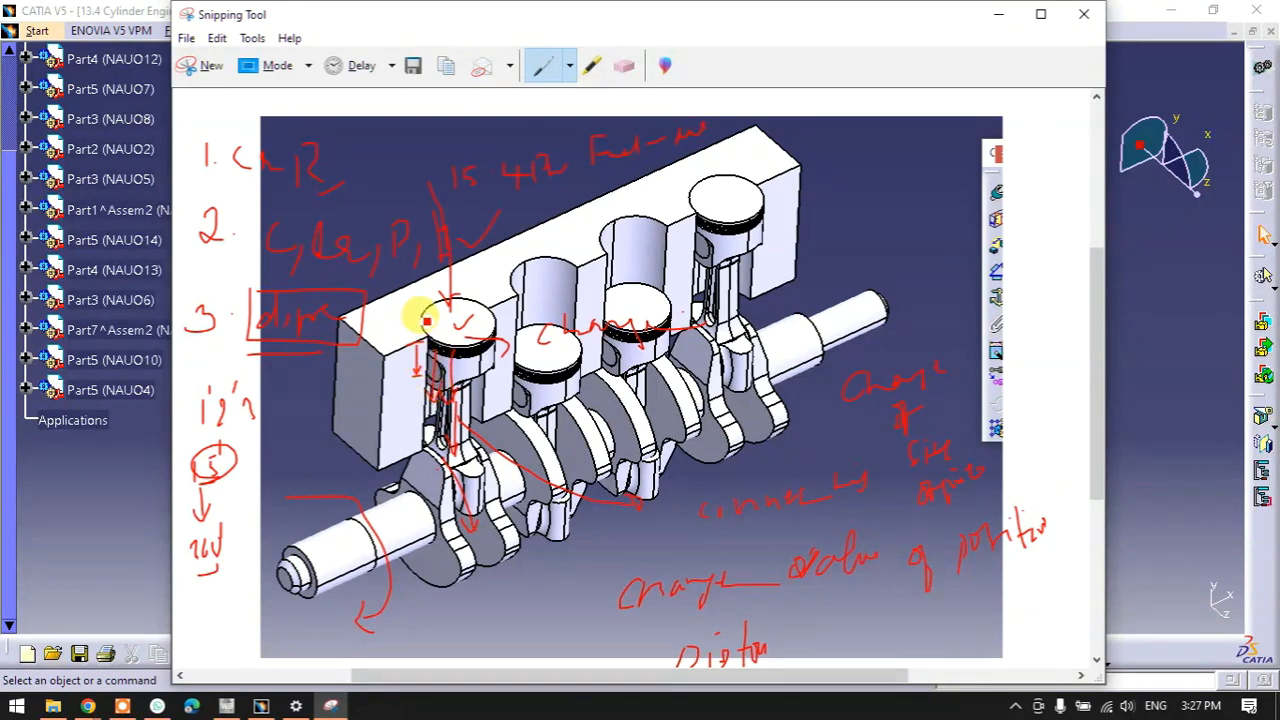
{"action": "left_click_drag", "start_coordinate": [553, 286], "coordinate": [516, 287]}
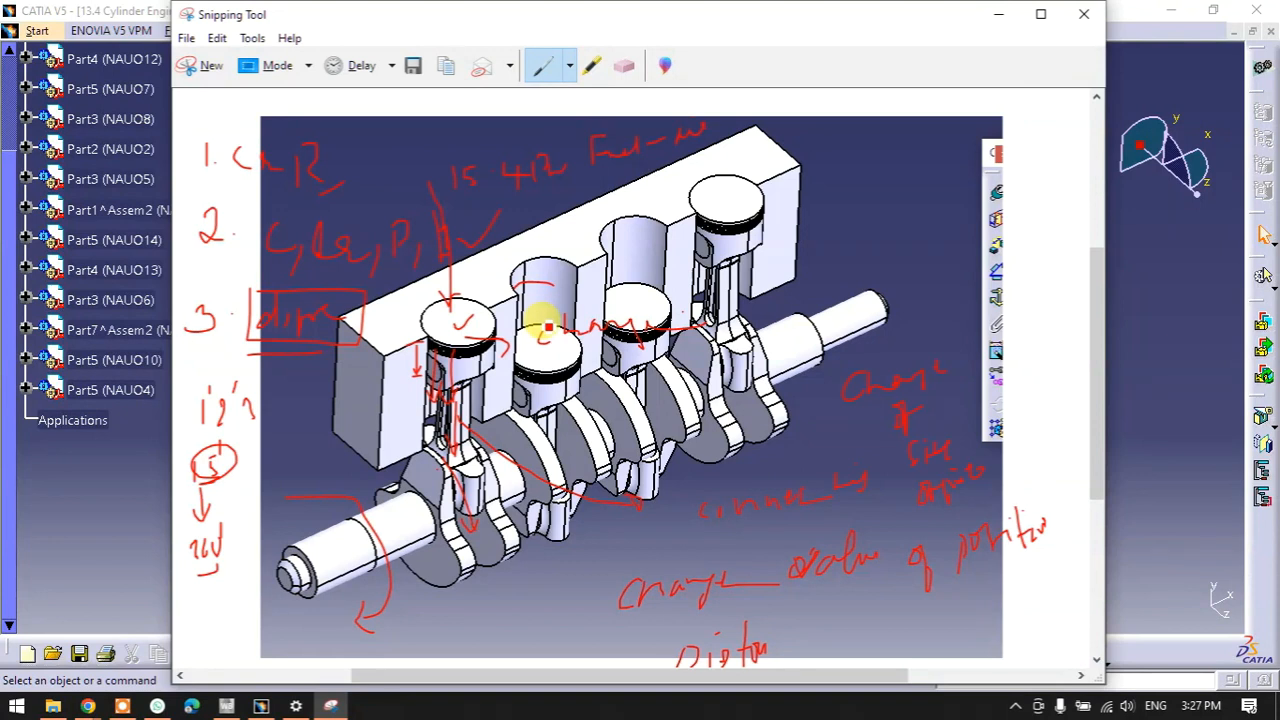
{"action": "mouse_move", "coordinate": [542, 286]}
{"action": "left_mouse_down"}
{"action": "mouse_move", "coordinate": [556, 264]}
{"action": "mouse_move", "coordinate": [600, 250]}
{"action": "left_mouse_up"}
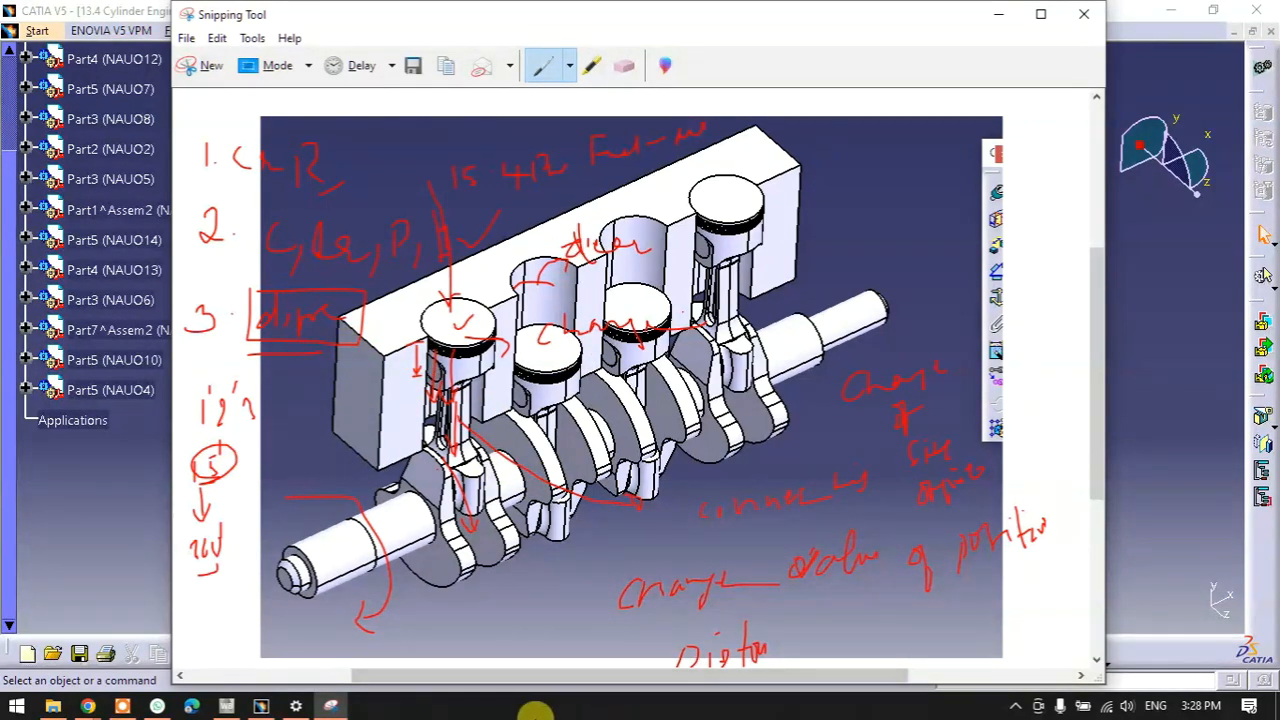
- Minimize the snip and the CATIA assembly, switch to Workbench and place its window beside the Steps folder's file list
{"action": "left_click", "coordinate": [998, 14]}
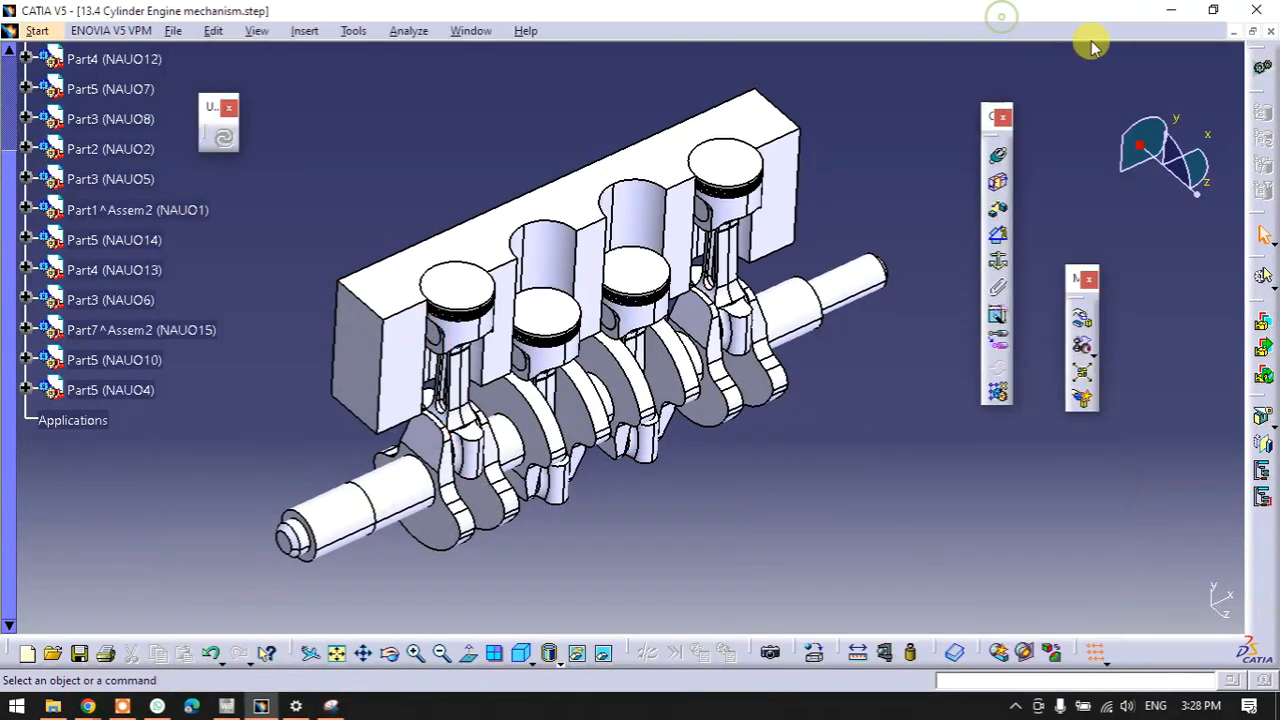
{"action": "left_click", "coordinate": [1168, 10]}
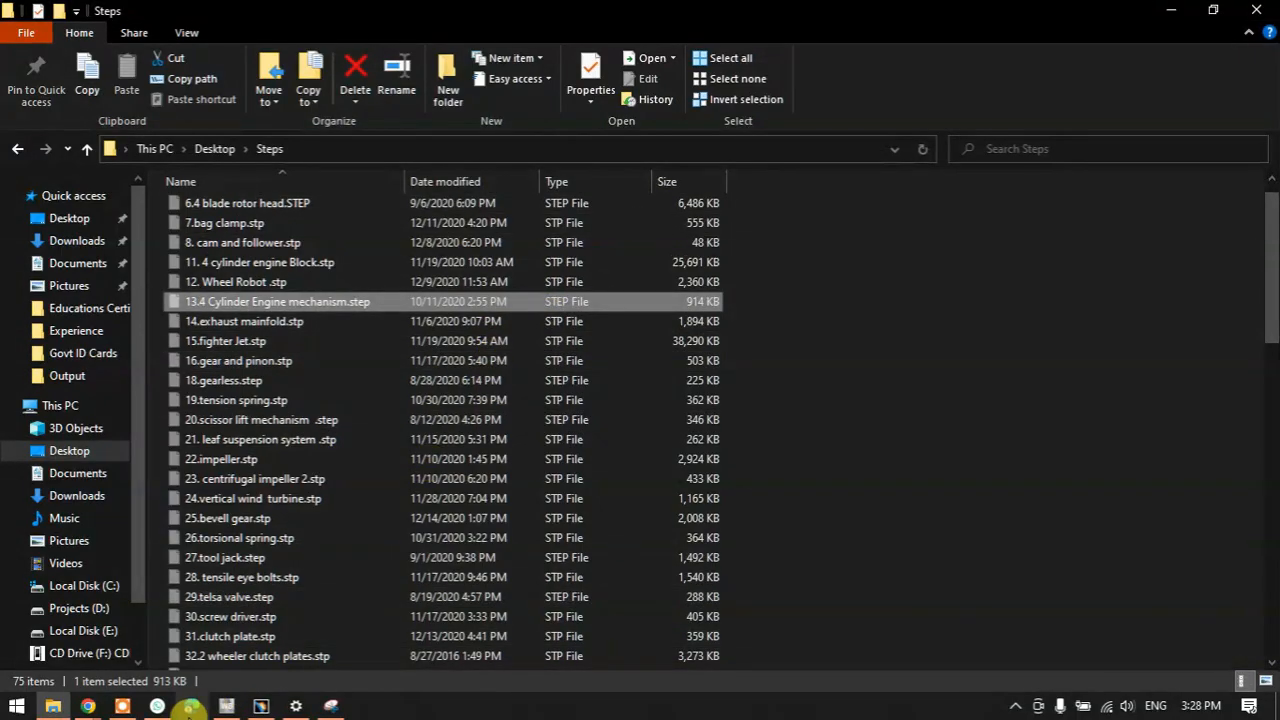
{"action": "left_click", "coordinate": [226, 706]}
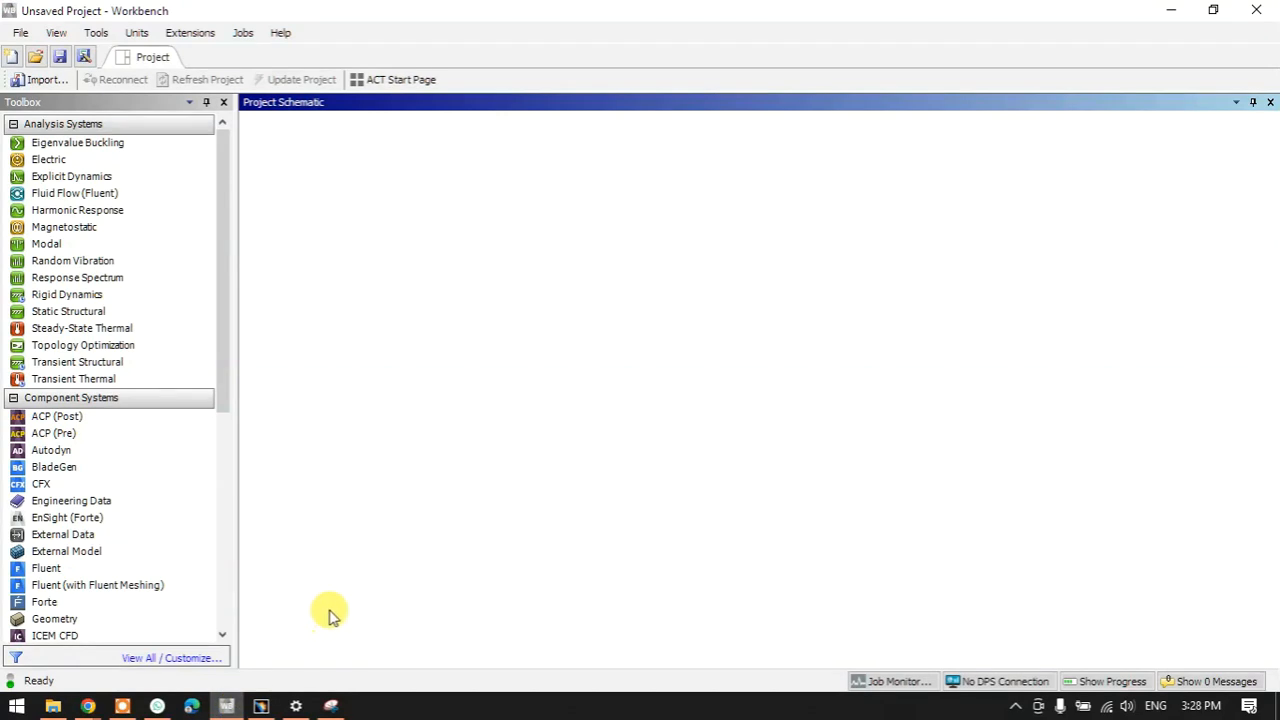
{"action": "double_click", "coordinate": [420, 12]}
{"action": "left_click_drag", "start_coordinate": [750, 72], "coordinate": [796, 66]}
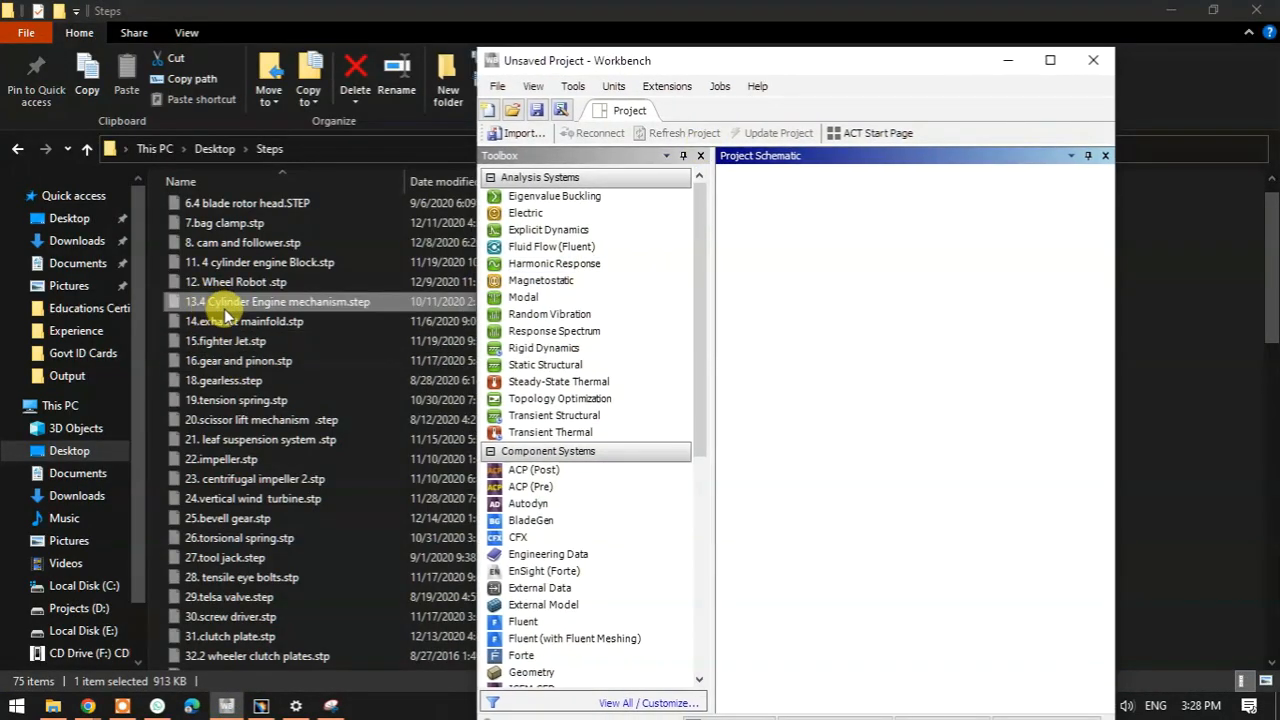
- Add "13.4 Cylinder Engine mechanism.step" from the Steps folder to the Project Schematic as a Geometry system
{"action": "left_click_drag", "start_coordinate": [271, 303], "coordinate": [853, 307]}
{"action": "left_click_drag", "start_coordinate": [846, 256], "coordinate": [260, 316]}
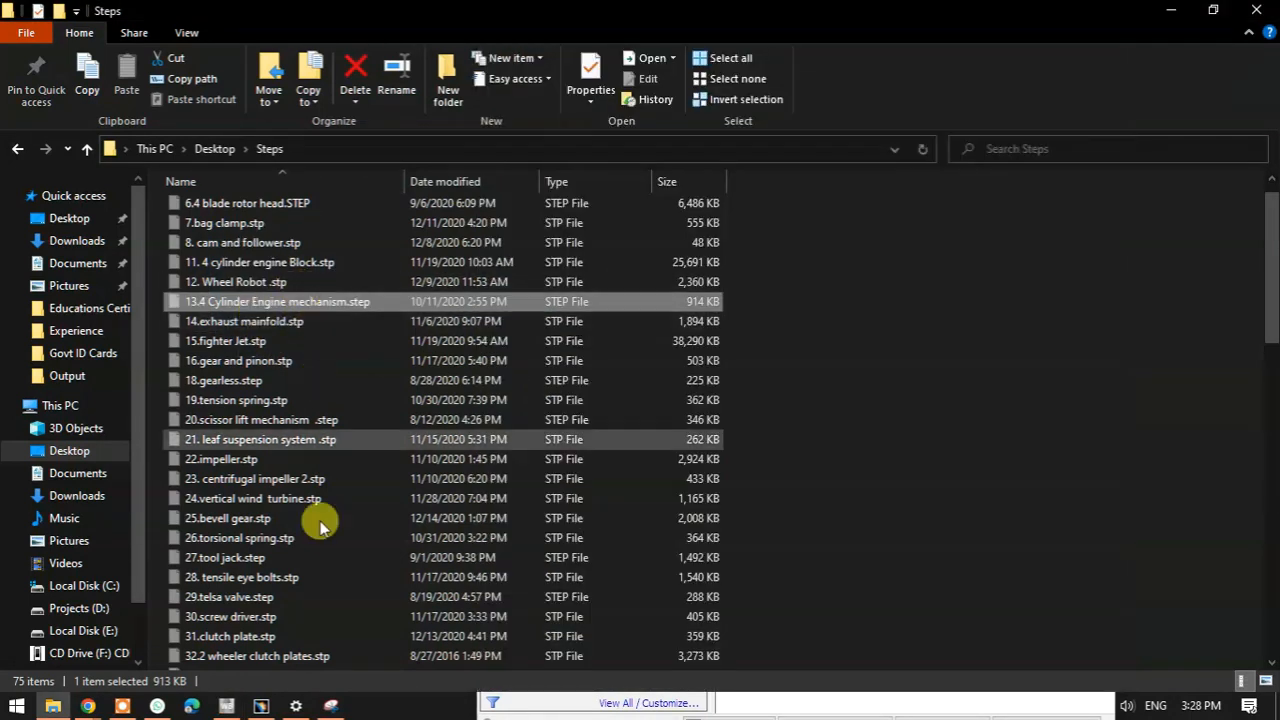
{"action": "left_click", "coordinate": [228, 706]}
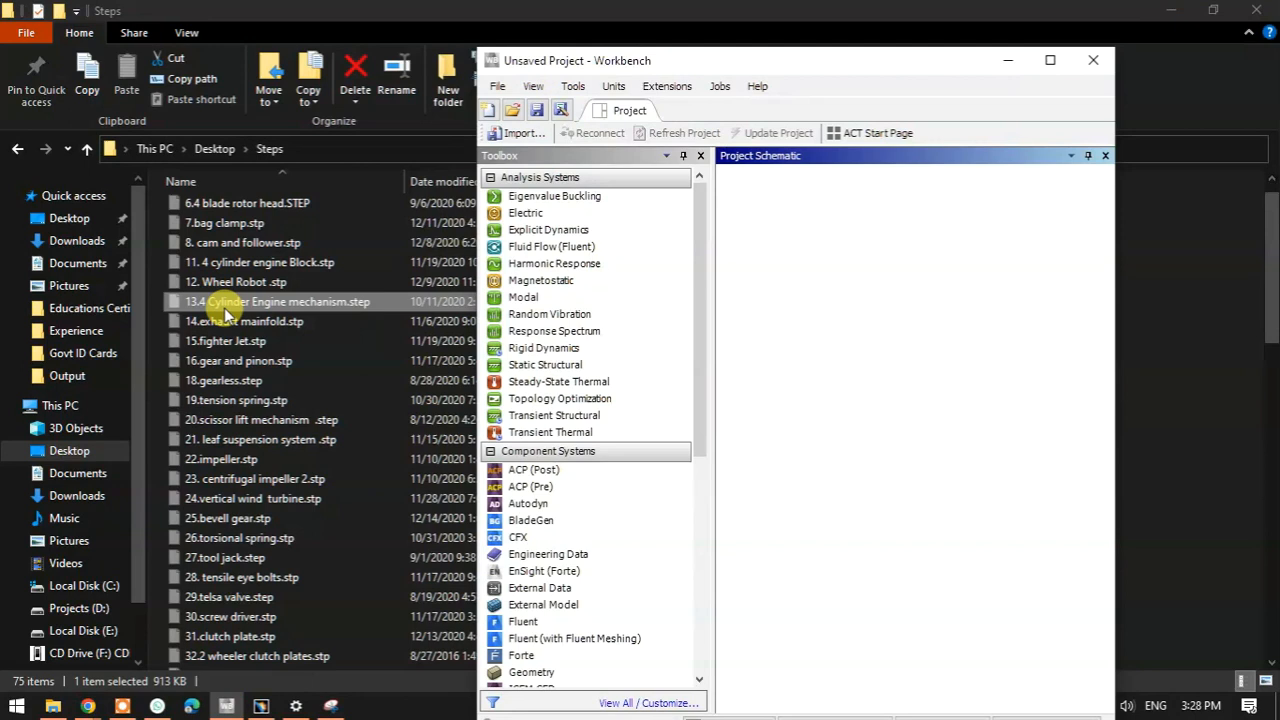
{"action": "left_click_drag", "start_coordinate": [225, 311], "coordinate": [850, 295]}
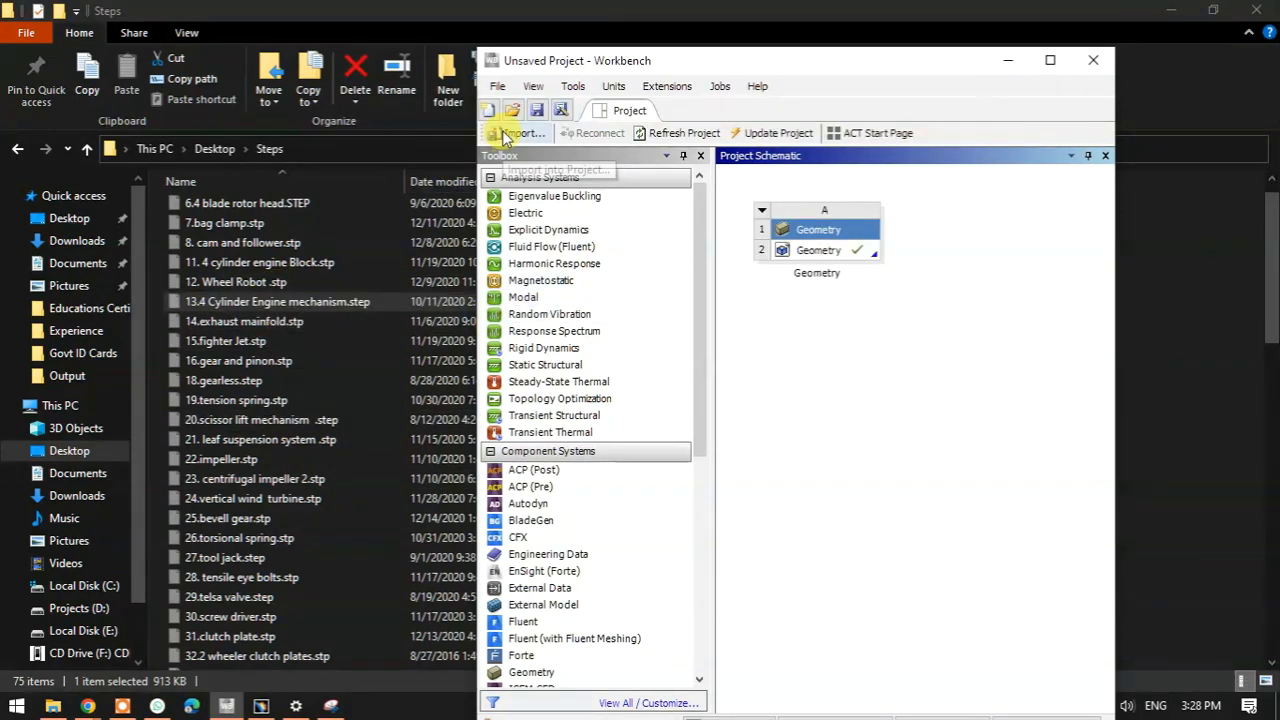
{"action": "left_click", "coordinate": [506, 135]}
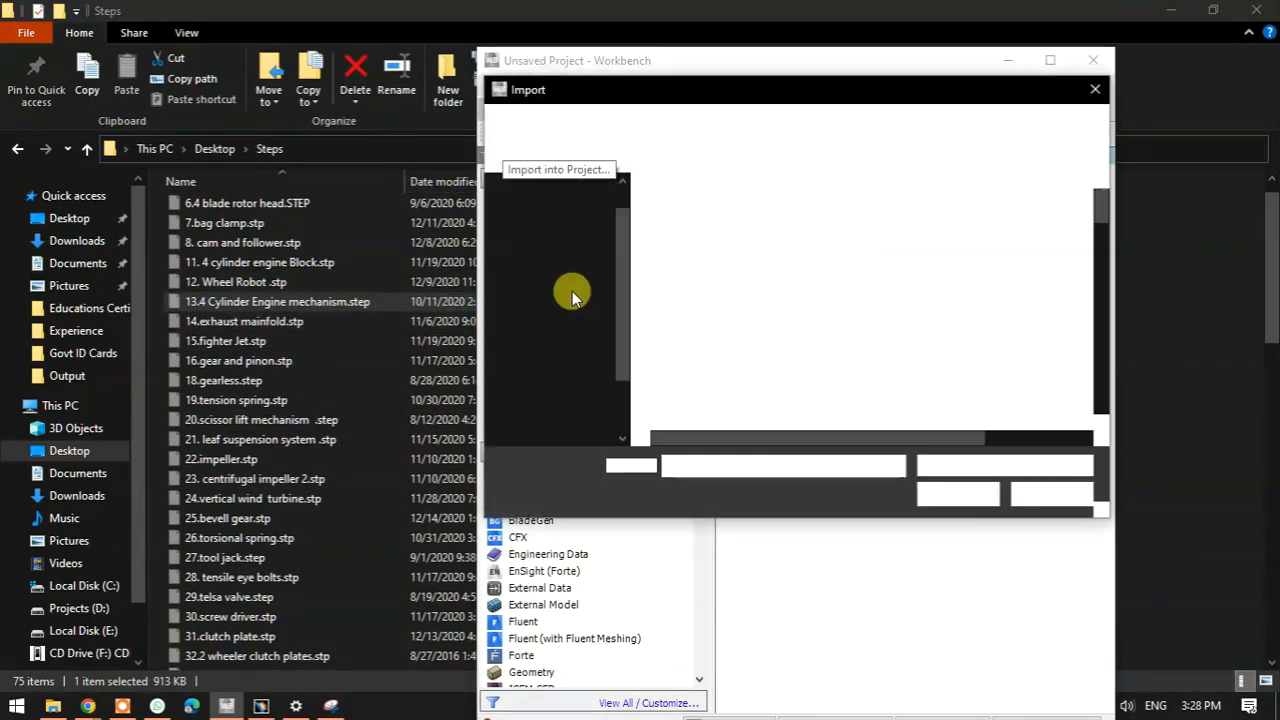
{"action": "left_click", "coordinate": [550, 304]}
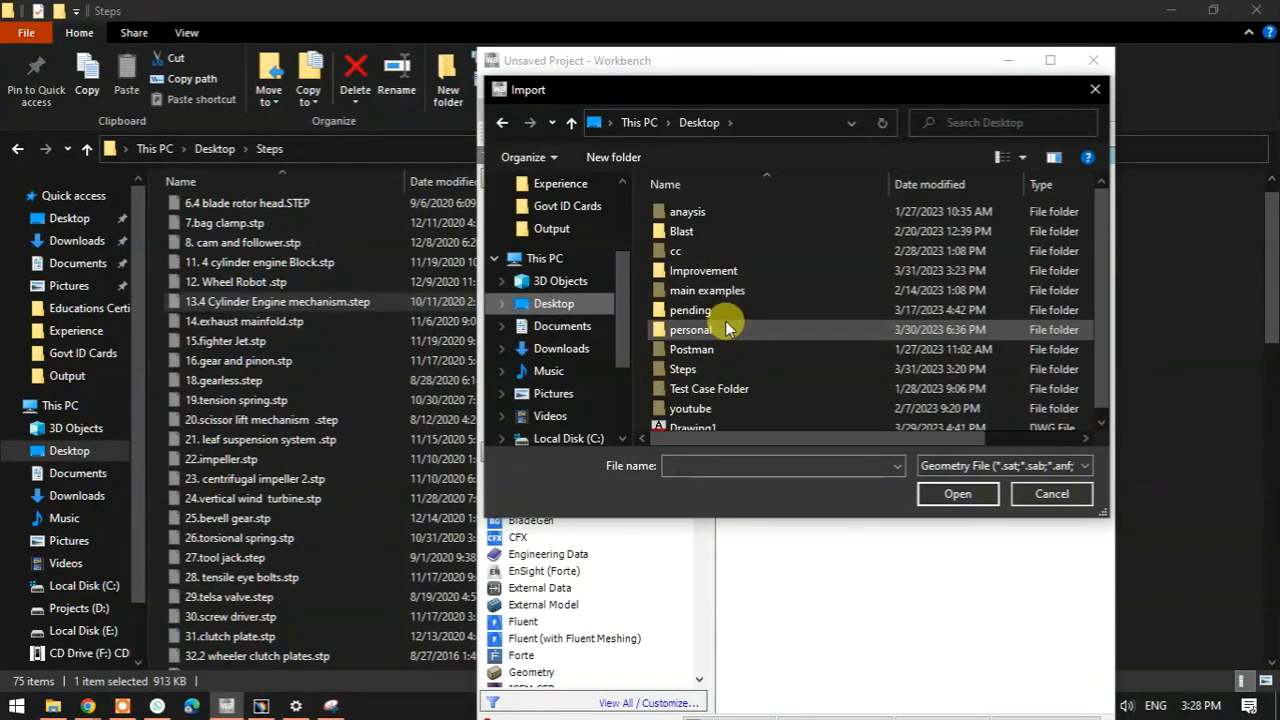
{"action": "left_click", "coordinate": [1052, 494]}
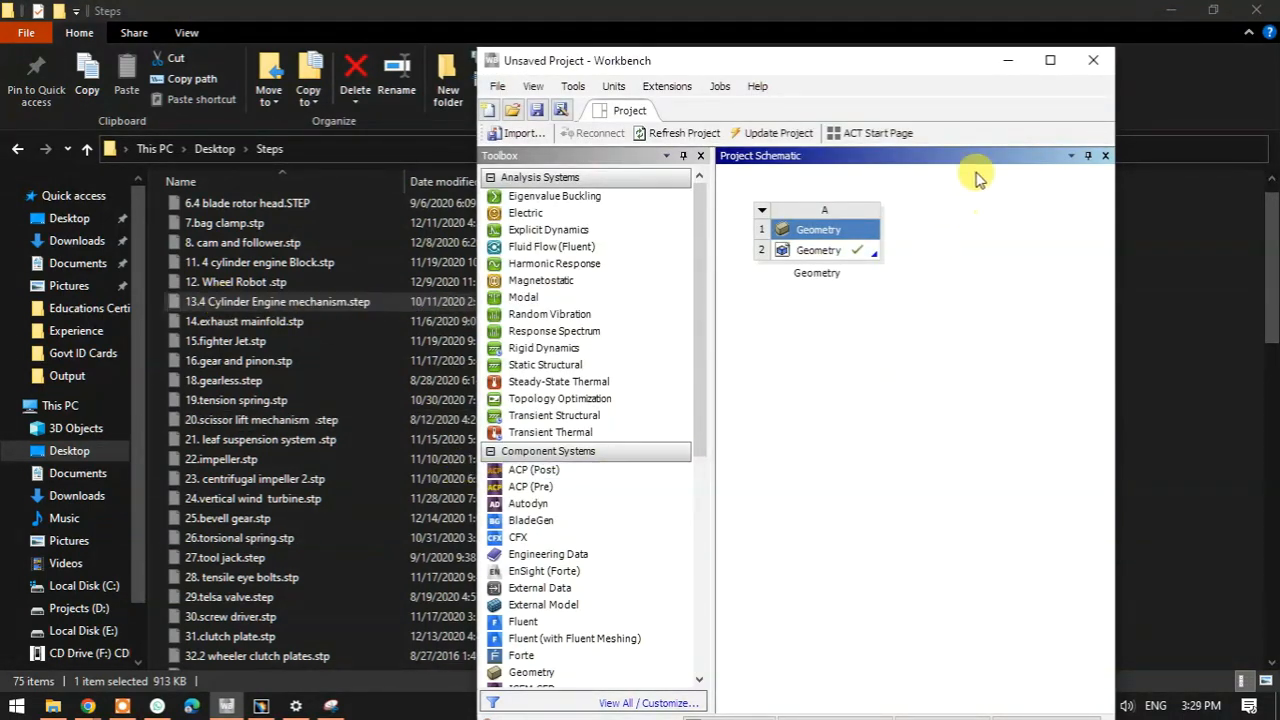
- Maximize the Workbench window and open the imported Geometry cell for editing in DesignModeler
{"action": "left_click", "coordinate": [1050, 61]}
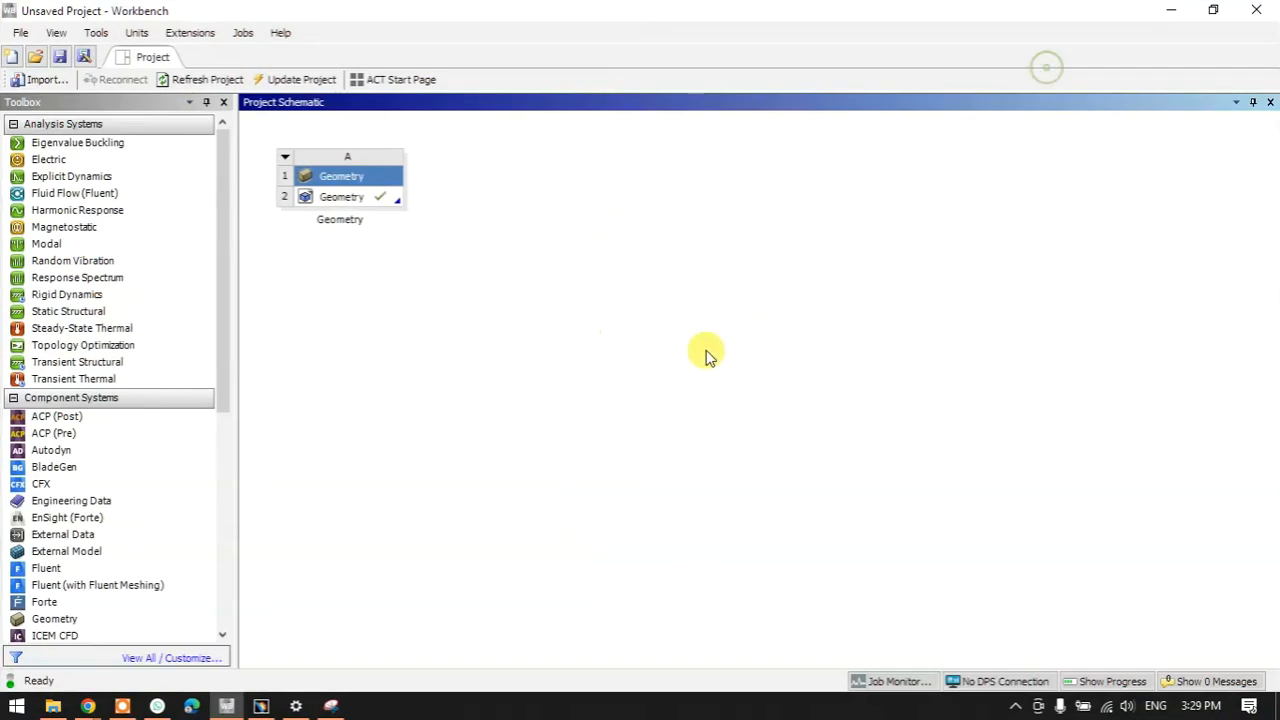
{"action": "left_click", "coordinate": [384, 199]}
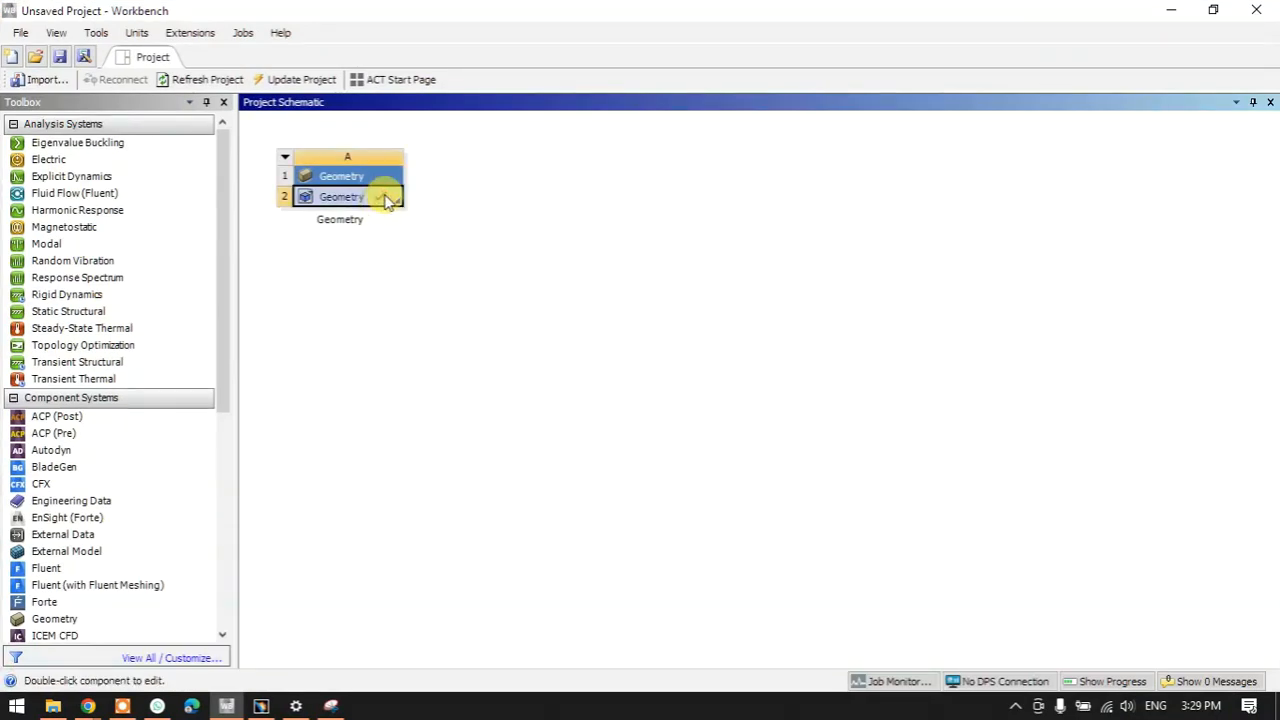
{"action": "right_click", "coordinate": [387, 200]}
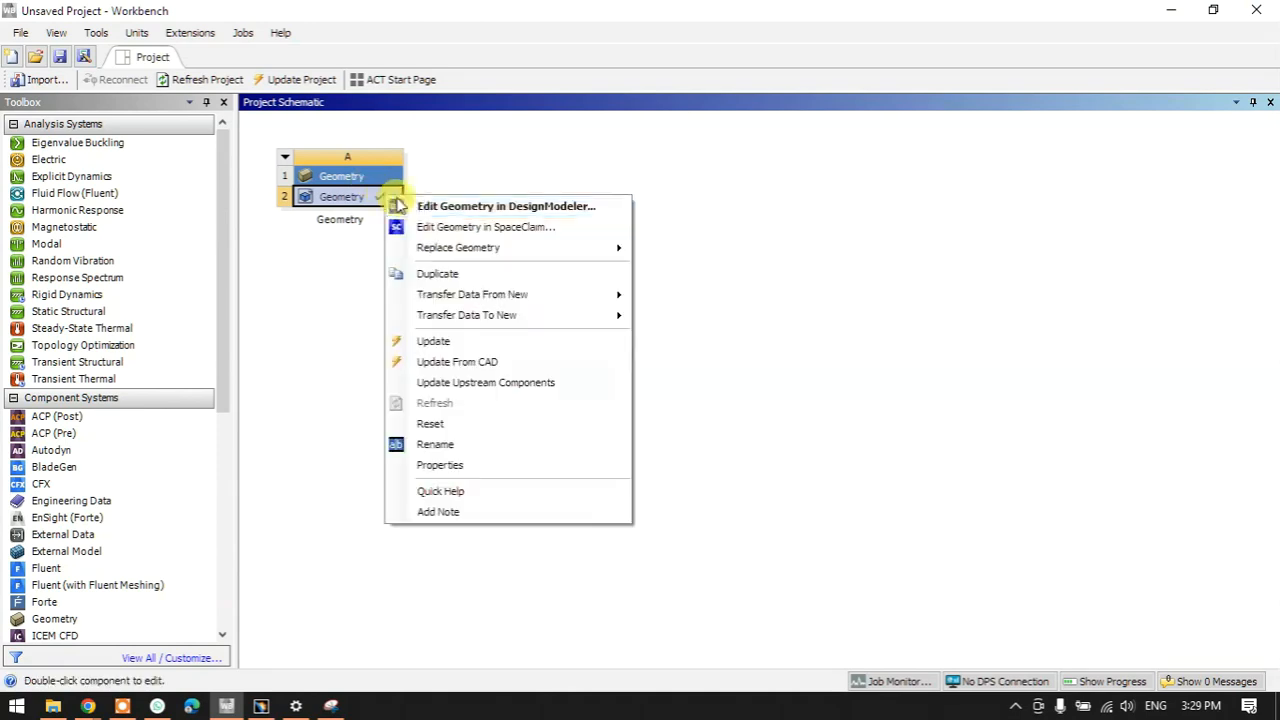
{"action": "left_click", "coordinate": [430, 204]}
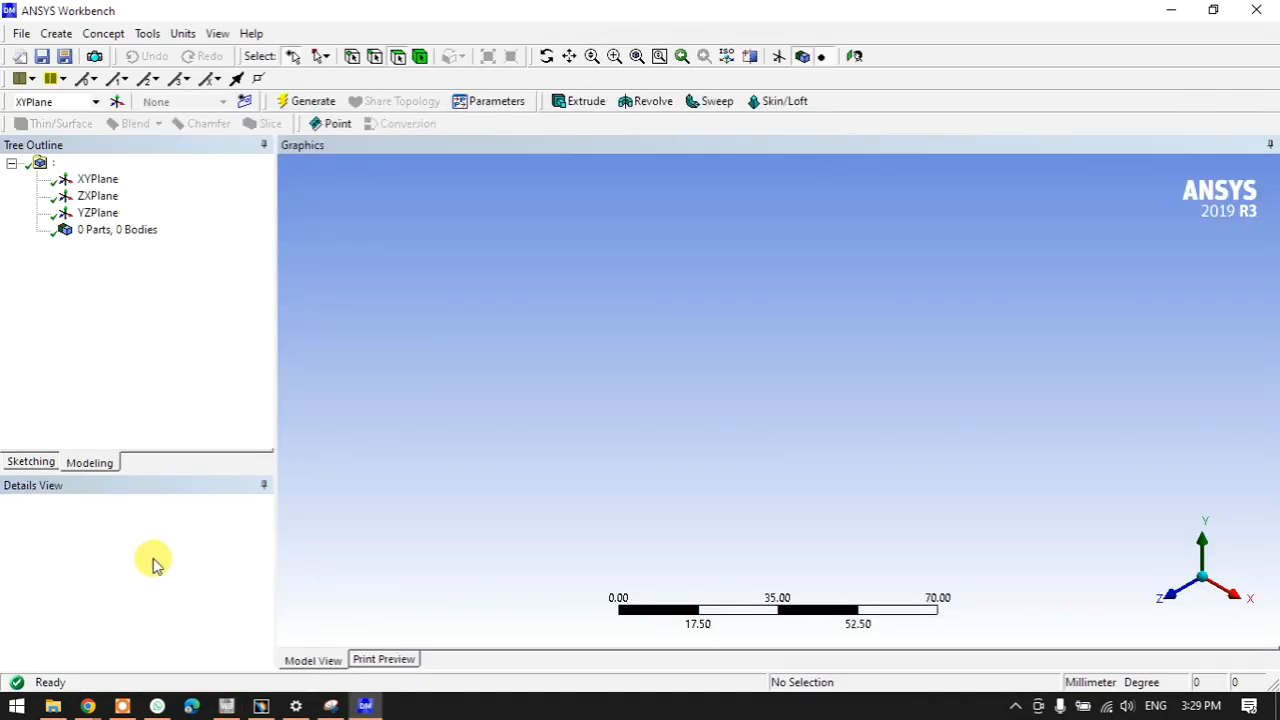
- Generate the imported engine geometry and expand its list of parts and bodies in the model tree
{"action": "left_click", "coordinate": [306, 106]}
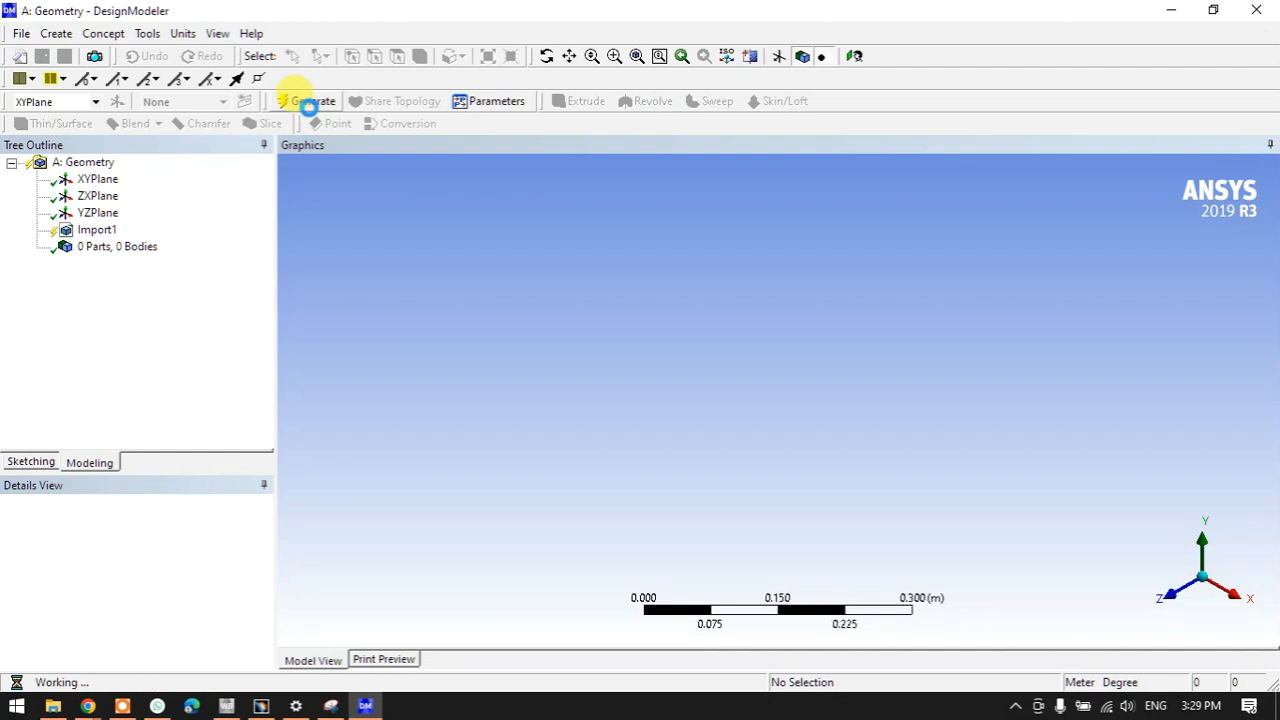
{"action": "scroll", "coordinate": [703, 286], "scroll_direction": "up", "scroll_amount": 2}
{"action": "middle_click_drag", "start_coordinate": [623, 429], "coordinate": [838, 405]}
{"action": "left_click", "coordinate": [37, 246]}
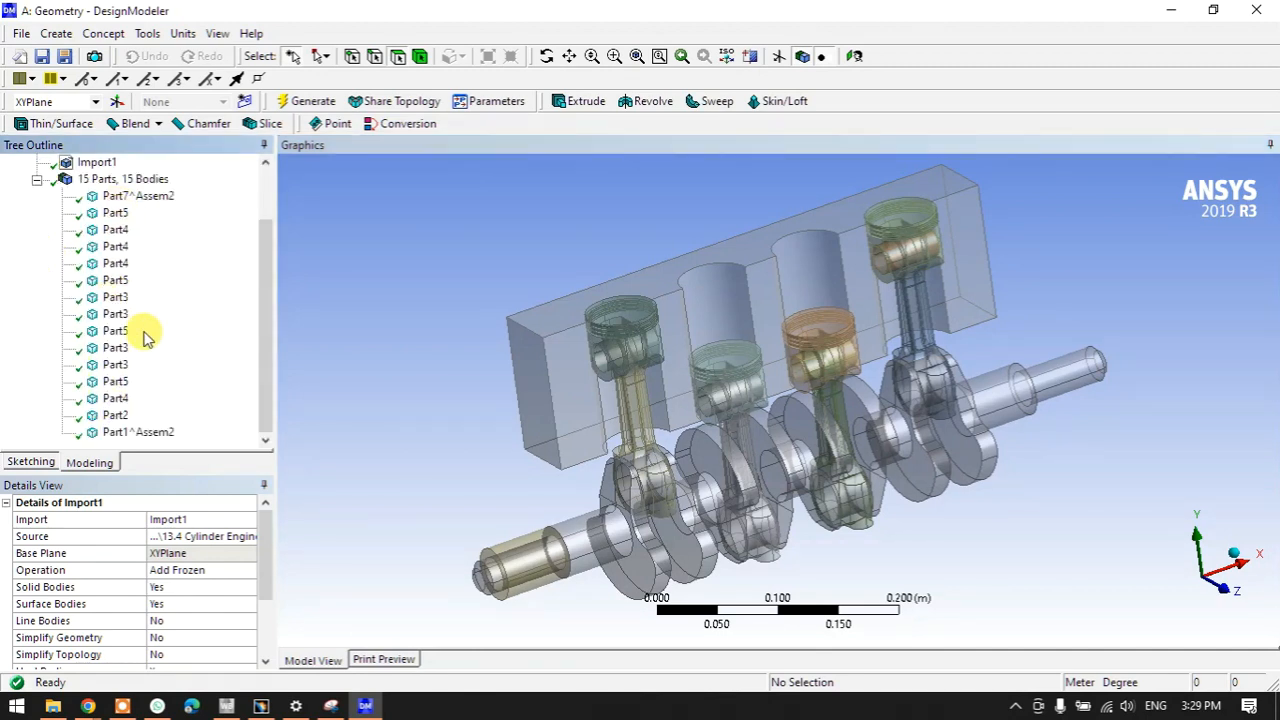
- Go through the imported bodies one by one to identify which engine component each one represents
{"action": "left_click", "coordinate": [132, 196]}
{"action": "left_click", "coordinate": [115, 213]}
{"action": "left_click", "coordinate": [115, 229]}
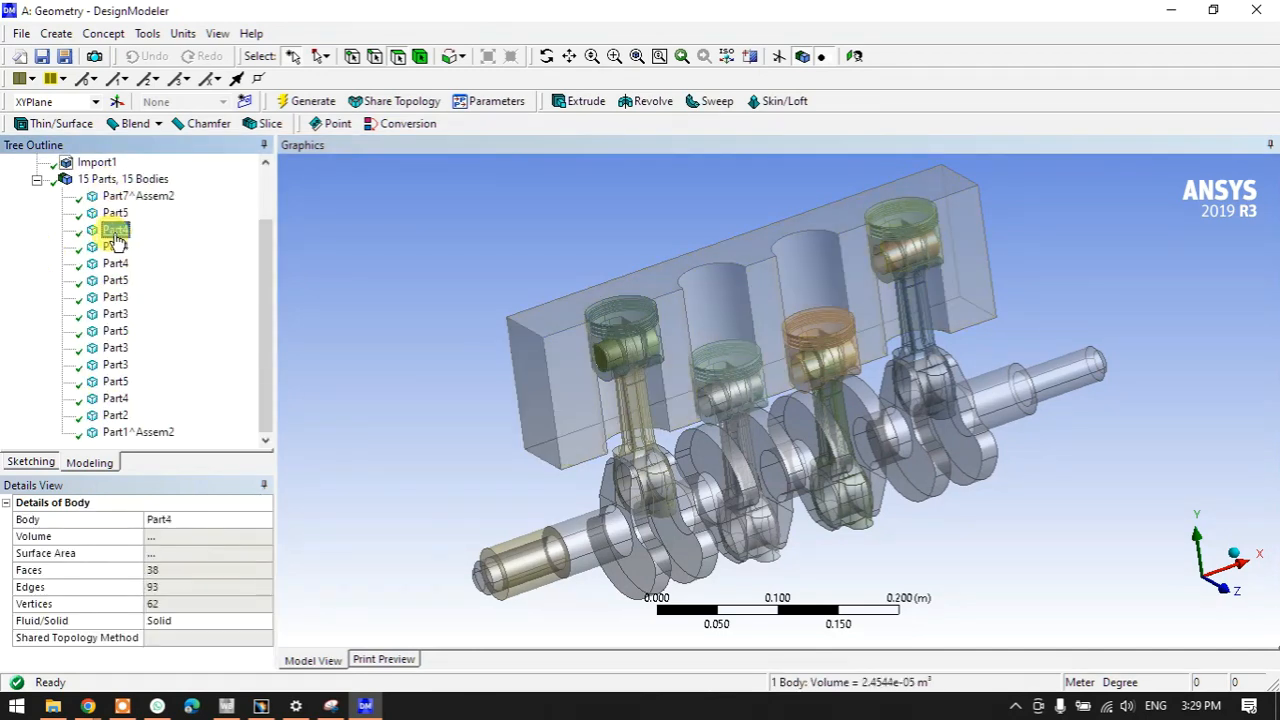
{"action": "middle_click_drag", "start_coordinate": [786, 350], "coordinate": [734, 354]}
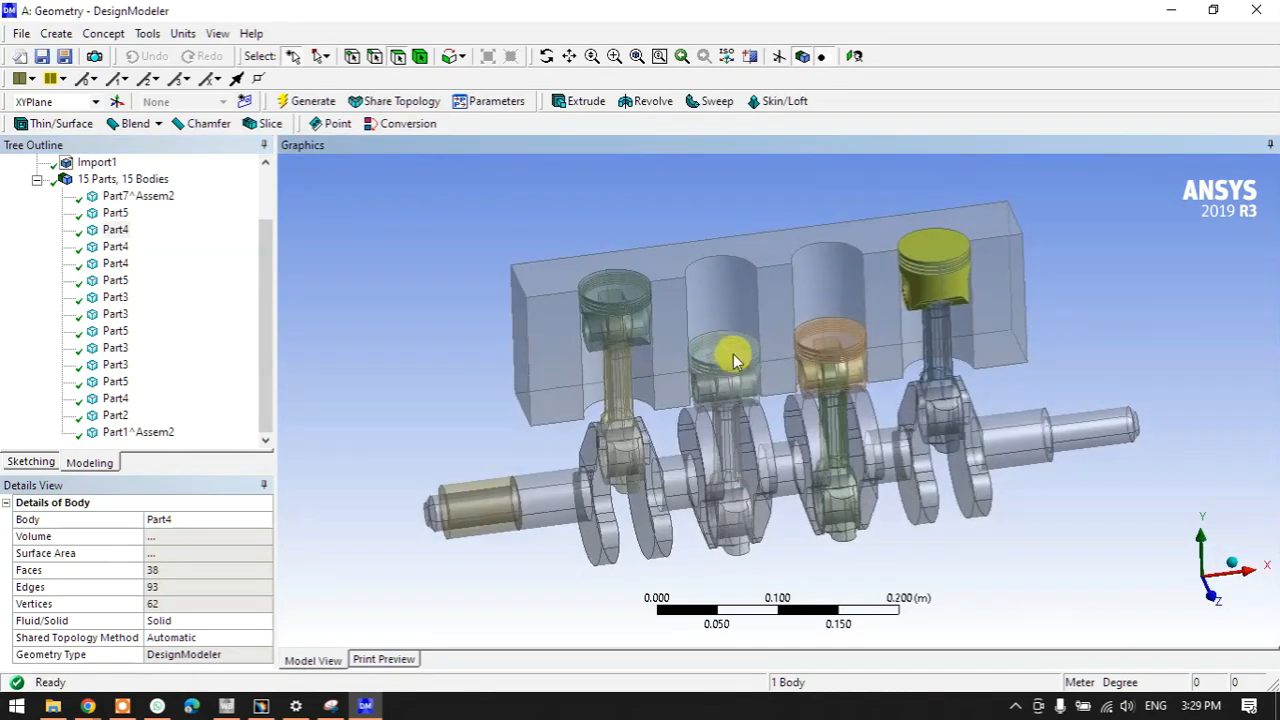
{"action": "left_click", "coordinate": [115, 213]}
{"action": "left_click", "coordinate": [117, 230]}
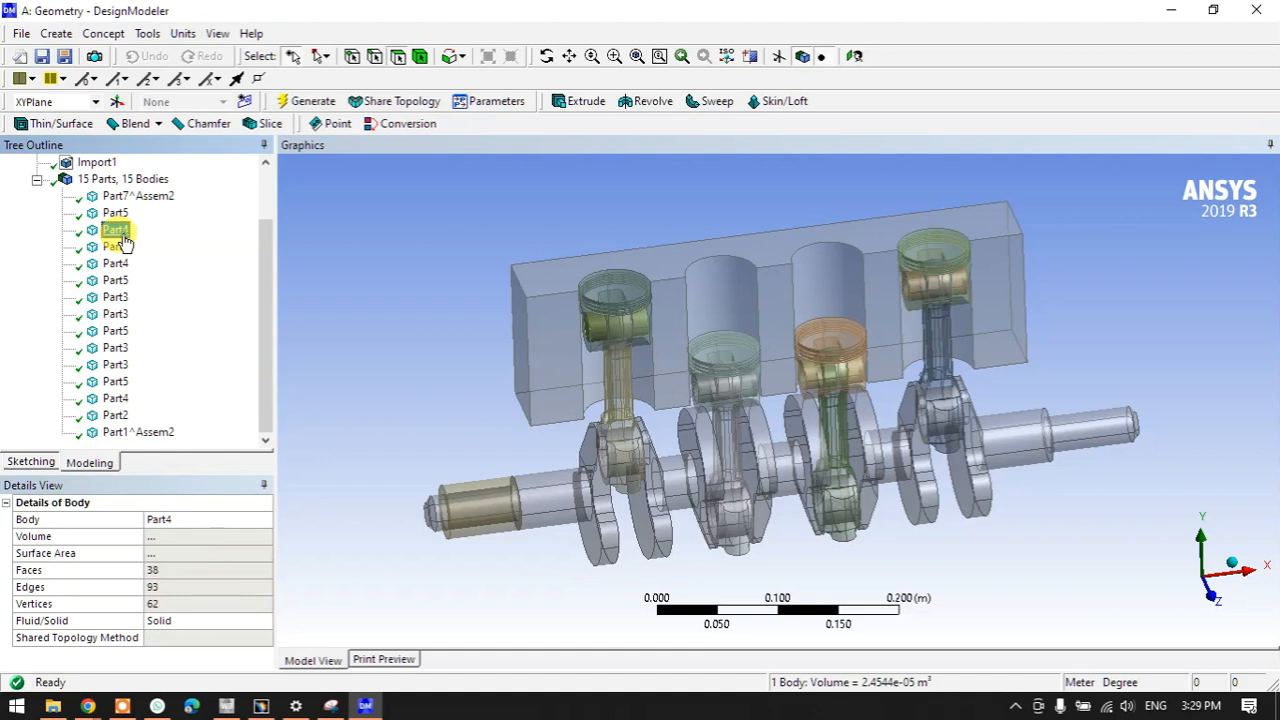
{"action": "left_click", "coordinate": [118, 248]}
{"action": "left_click", "coordinate": [118, 265]}
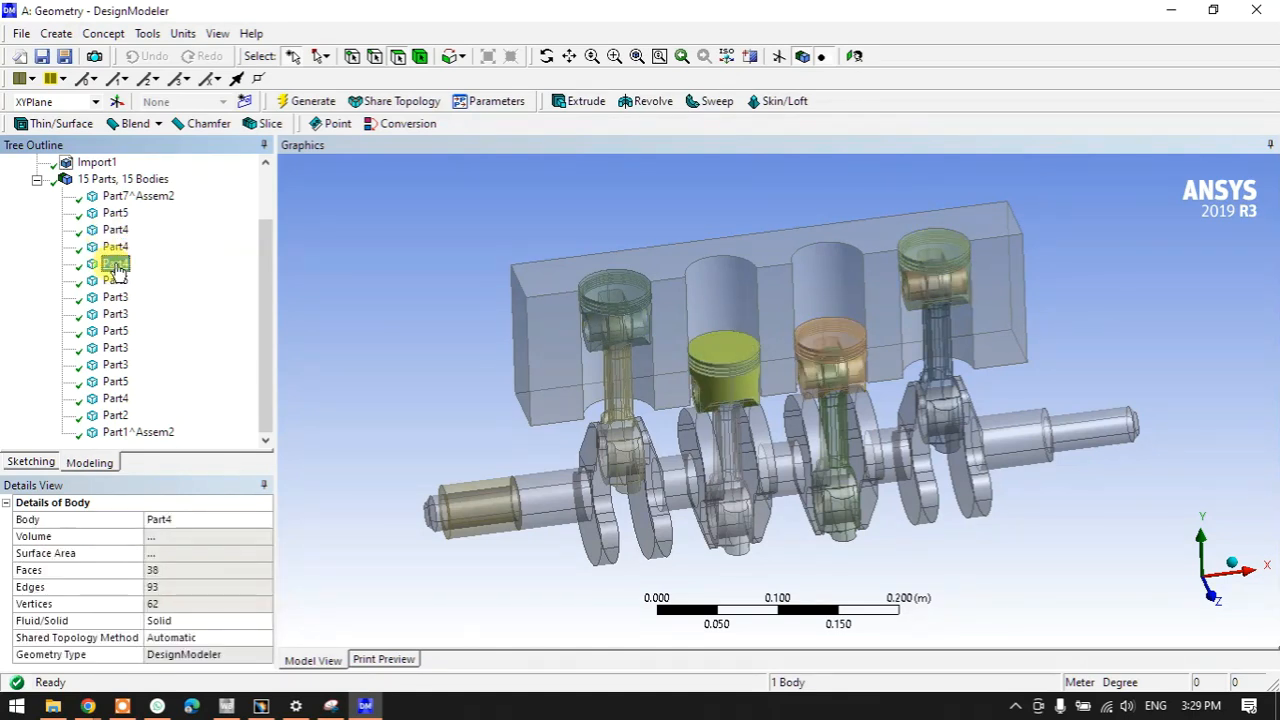
{"action": "left_click", "coordinate": [118, 282]}
{"action": "left_click", "coordinate": [116, 297]}
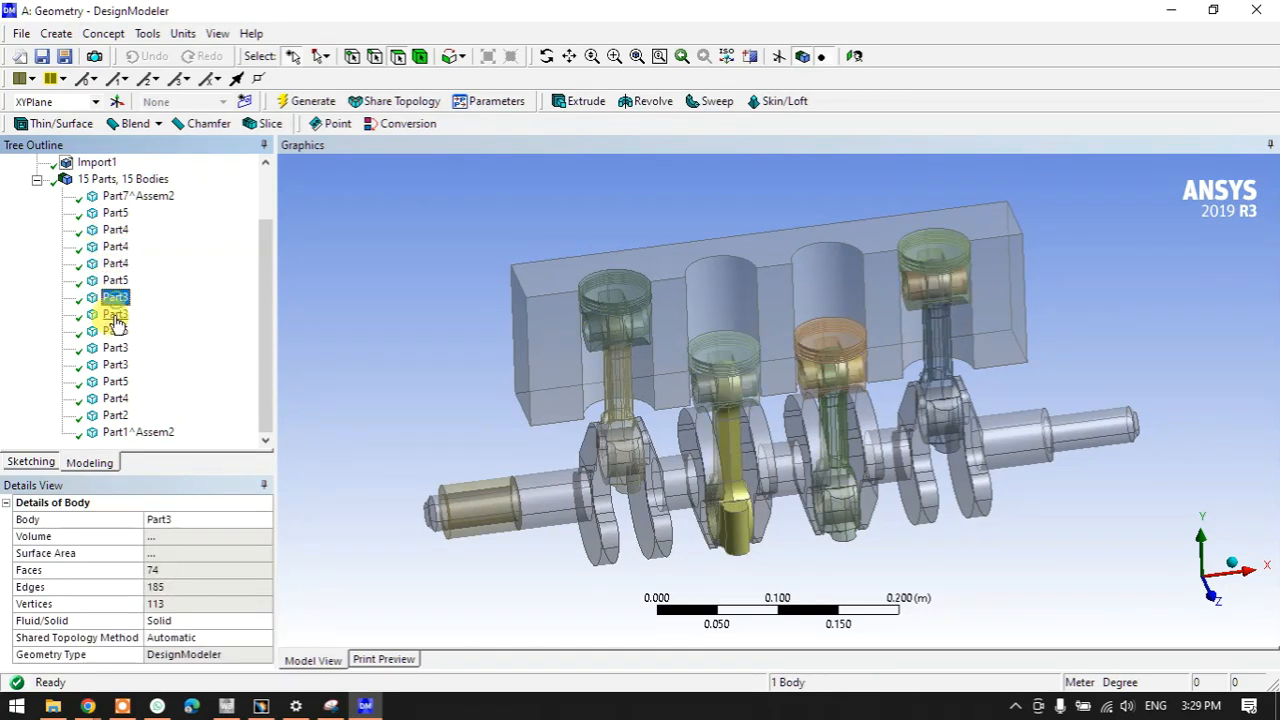
{"action": "left_click", "coordinate": [116, 314]}
{"action": "left_click", "coordinate": [116, 331]}
{"action": "left_click", "coordinate": [116, 348]}
{"action": "left_click", "coordinate": [116, 365]}
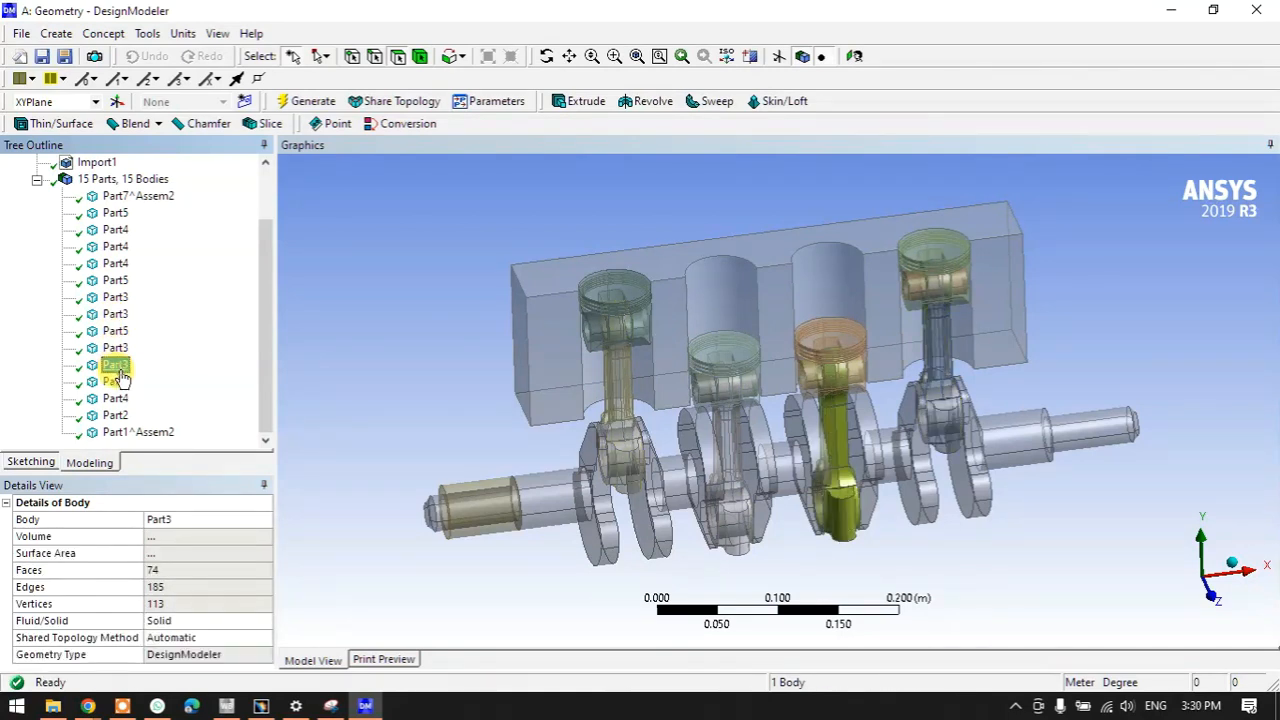
{"action": "left_click", "coordinate": [116, 381]}
{"action": "left_click", "coordinate": [116, 415]}
- Rename the Part4 body of the first cylinder, listed just above Part2, as "piston"
{"action": "left_click", "coordinate": [116, 399]}
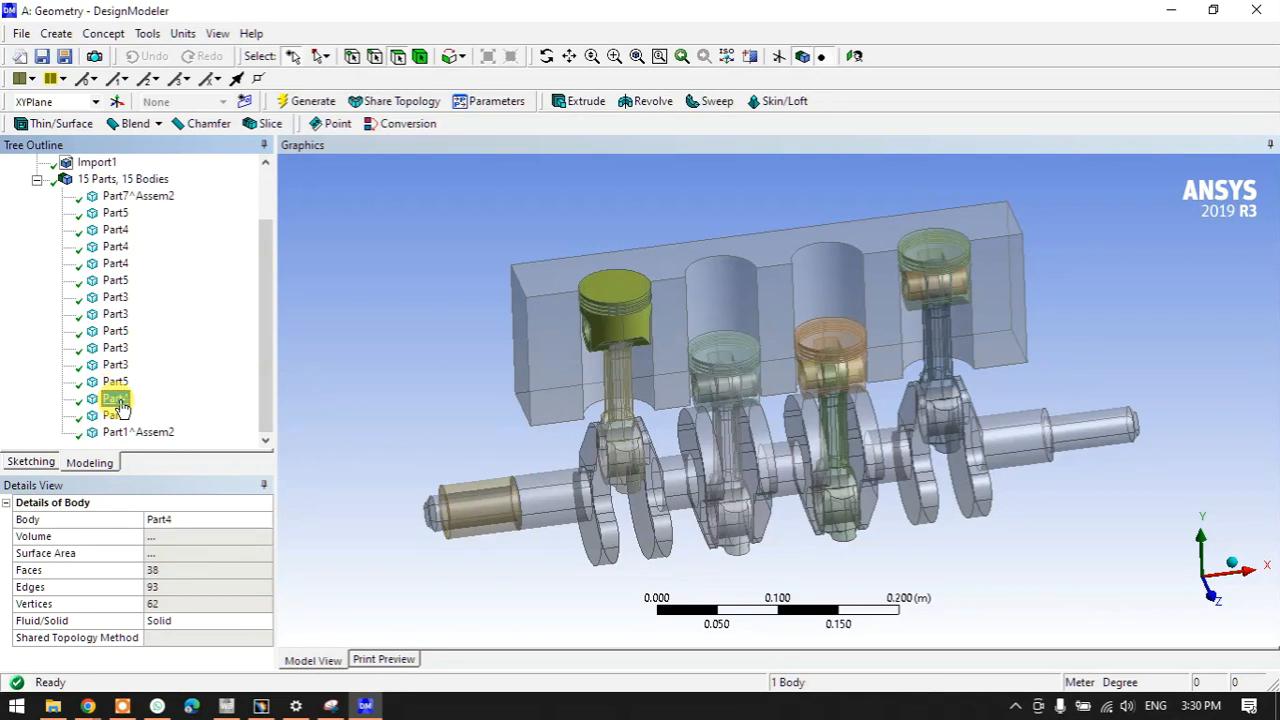
{"action": "right_click", "coordinate": [116, 399]}
{"action": "left_click", "coordinate": [170, 511]}
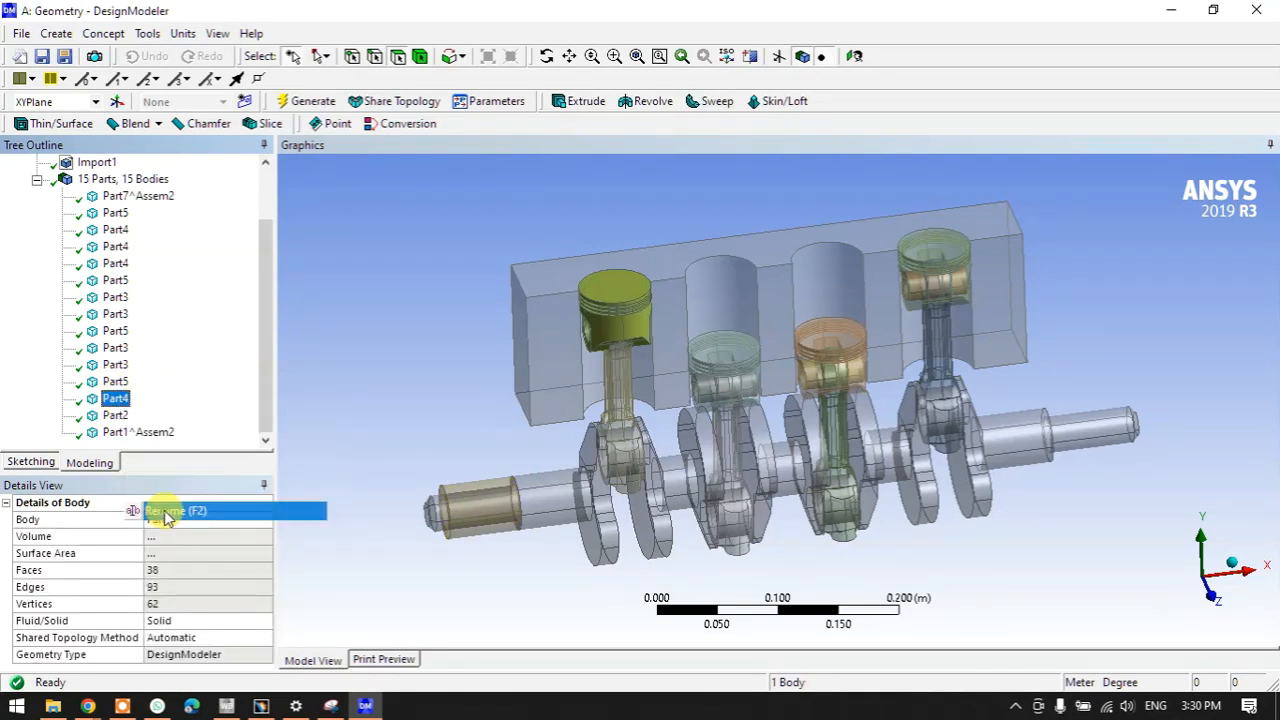
{"action": "type", "text": "piston"}
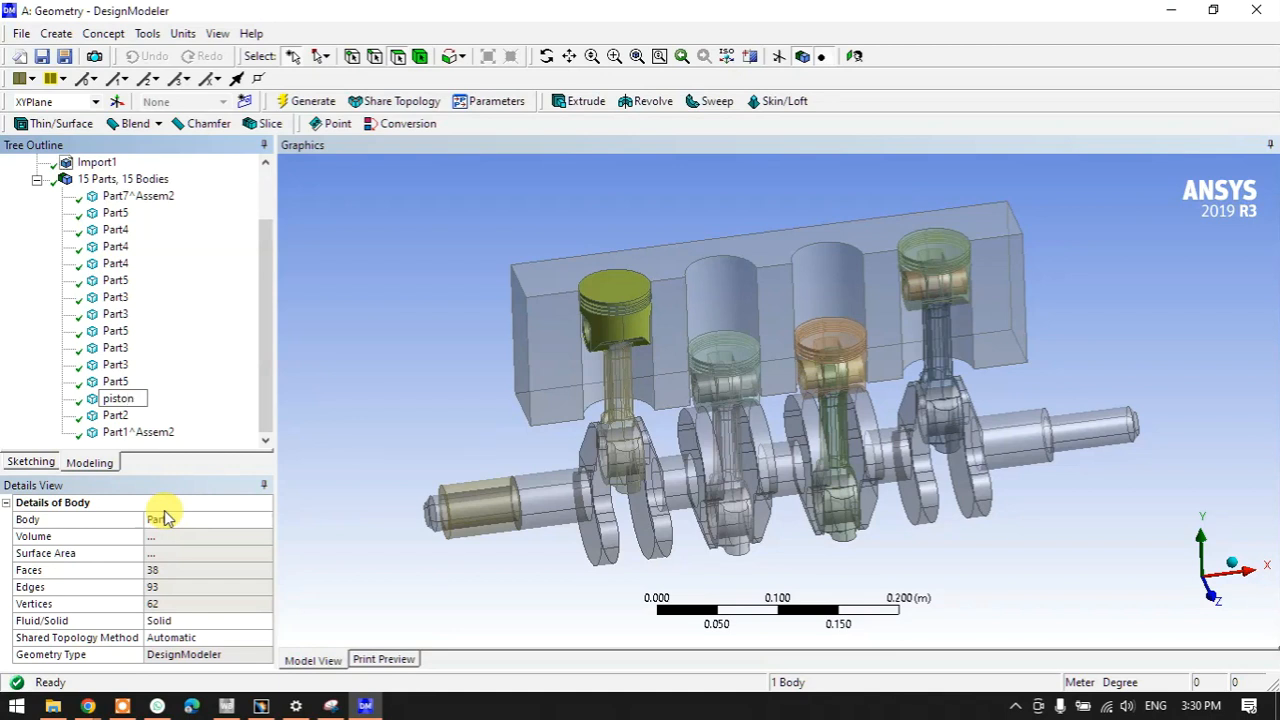
{"action": "key", "text": "Return"}
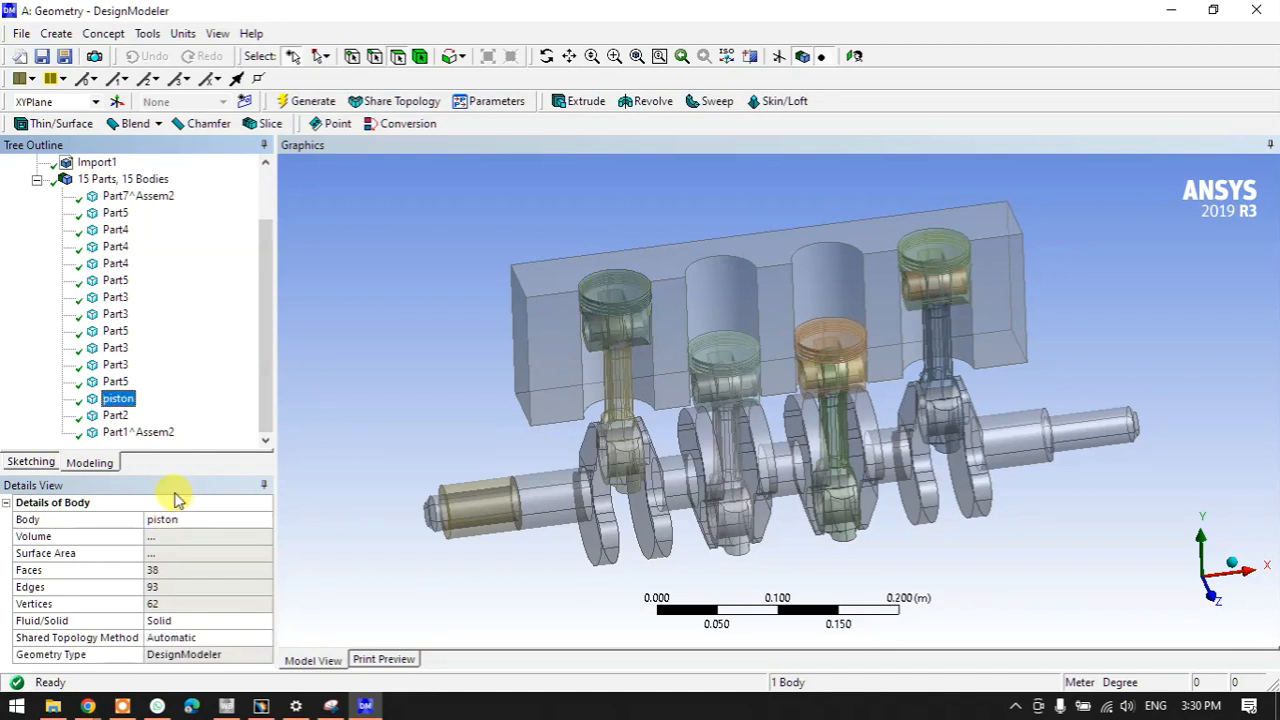
- In the +Z view, suppress the two middle pistons, their connecting rods and the fourth cylinder's connecting rod
{"action": "middle_click_drag", "start_coordinate": [663, 520], "coordinate": [736, 497]}
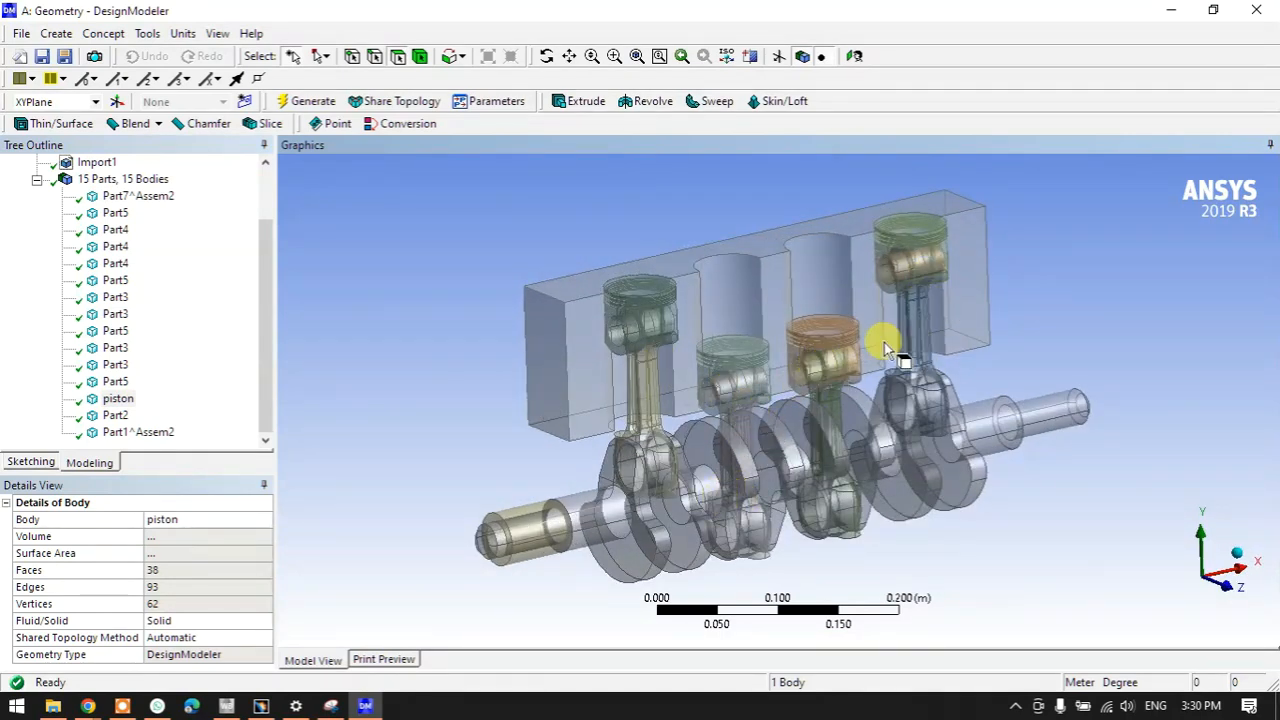
{"action": "left_click", "coordinate": [1226, 585]}
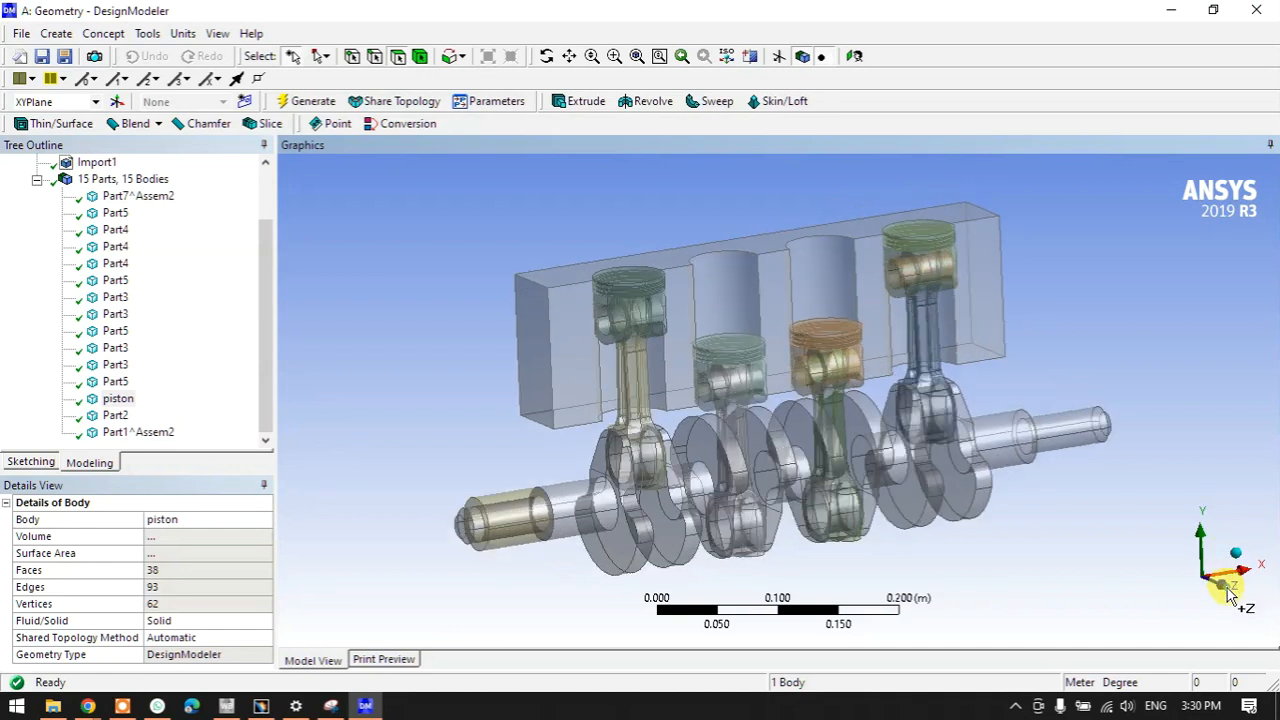
{"action": "left_click", "coordinate": [345, 202]}
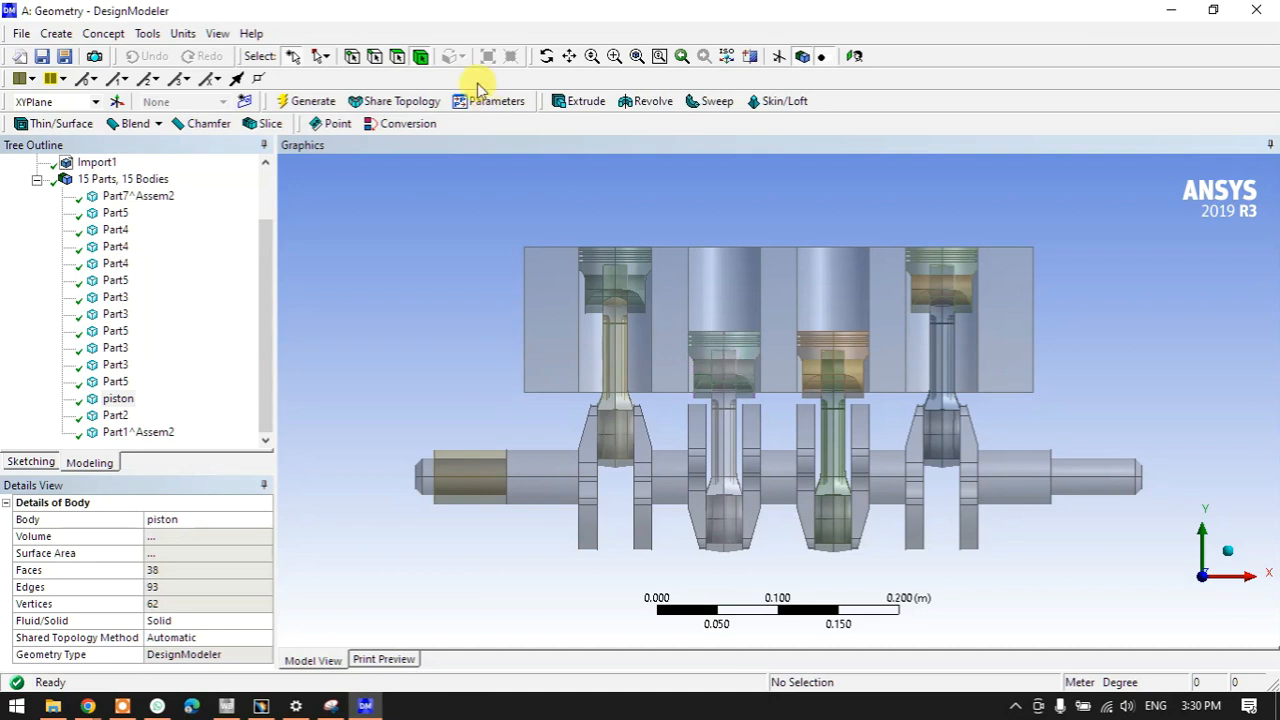
{"action": "left_click", "coordinate": [716, 352]}
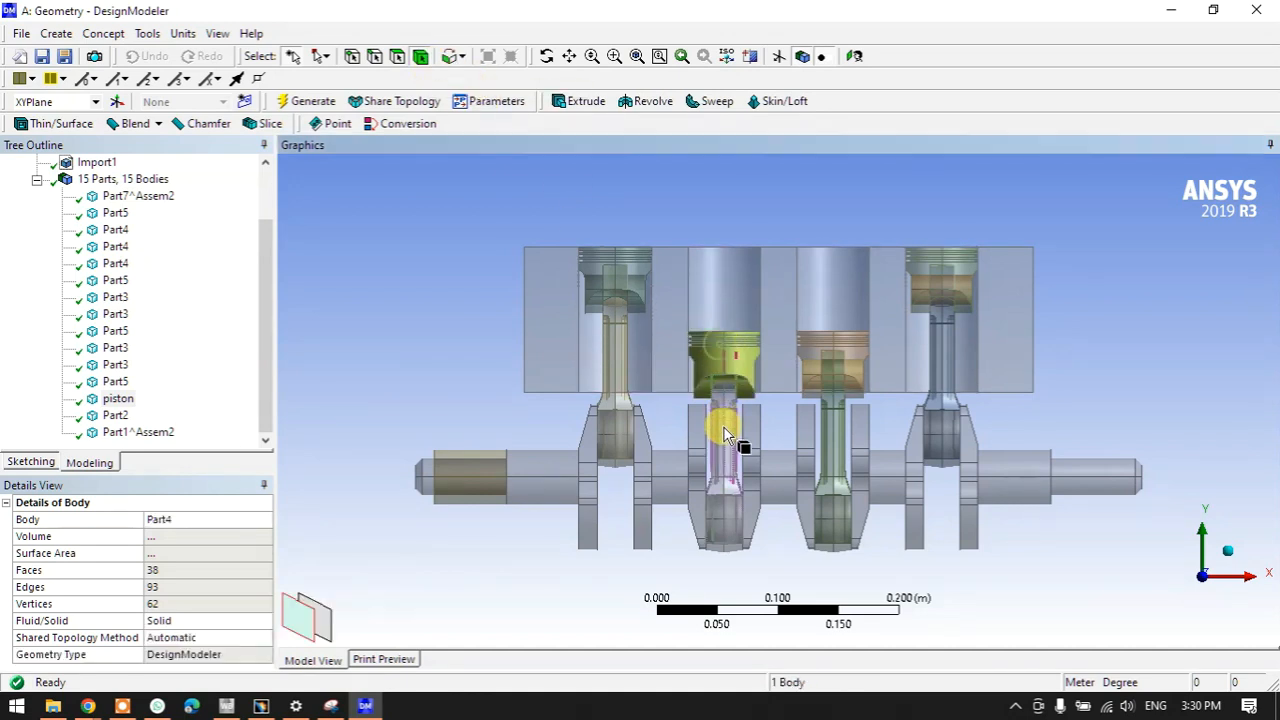
{"action": "left_click", "coordinate": [724, 435], "text": "ctrl"}
{"action": "left_click", "coordinate": [822, 378], "text": "ctrl"}
{"action": "left_click", "coordinate": [843, 414], "text": "ctrl"}
{"action": "left_click", "coordinate": [948, 362], "text": "ctrl"}
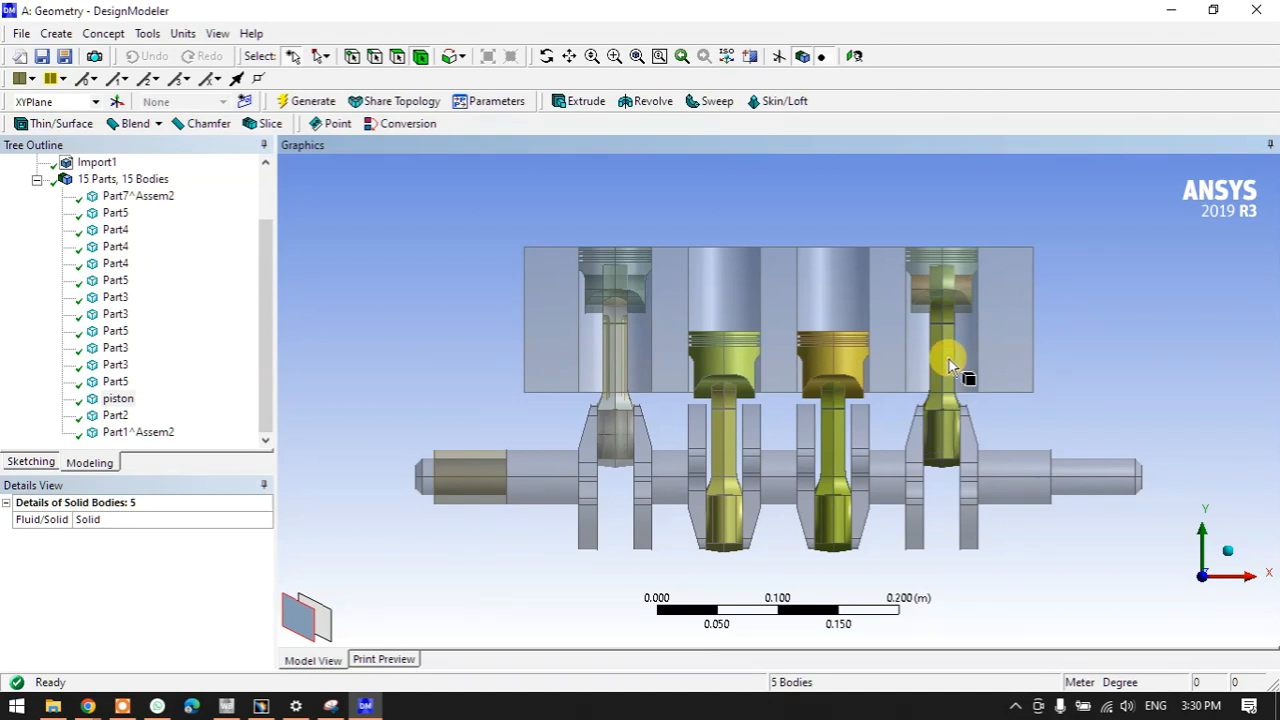
{"action": "right_click", "coordinate": [949, 359]}
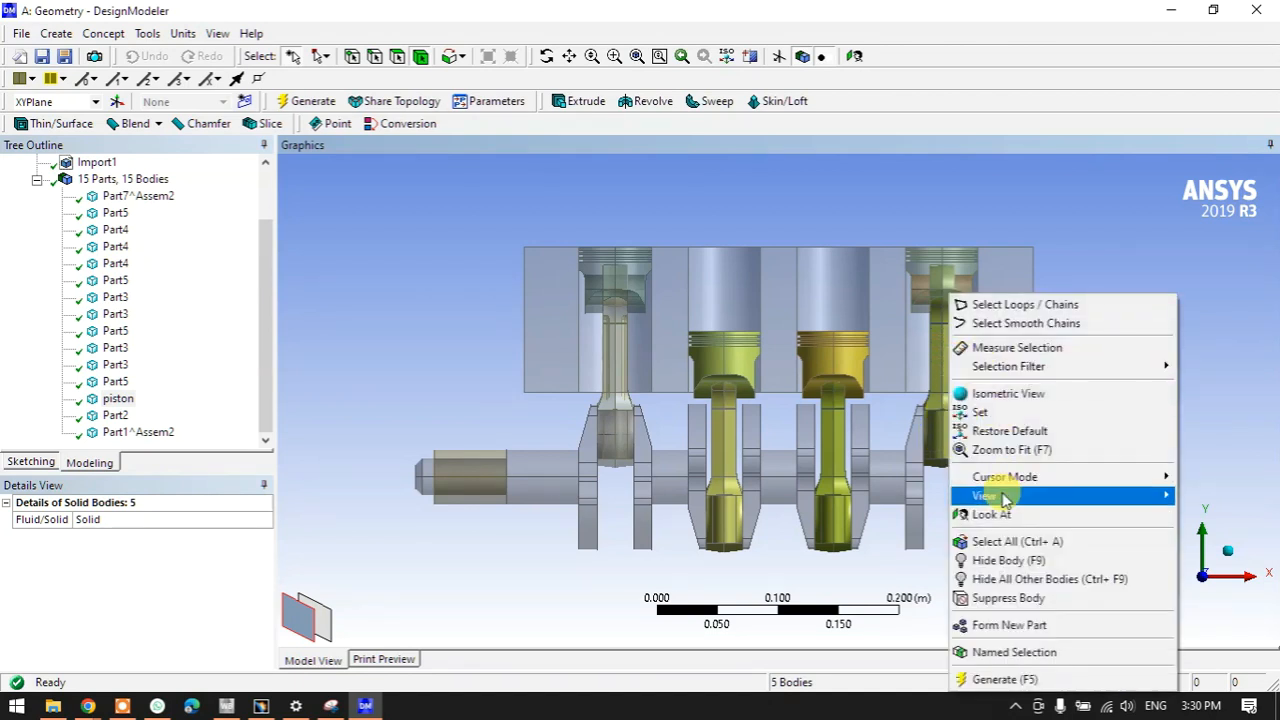
{"action": "left_click", "coordinate": [1008, 598]}
- Suppress the fourth cylinder's piston together with the piston pins of the two middle cylinders
{"action": "left_click", "coordinate": [955, 292]}
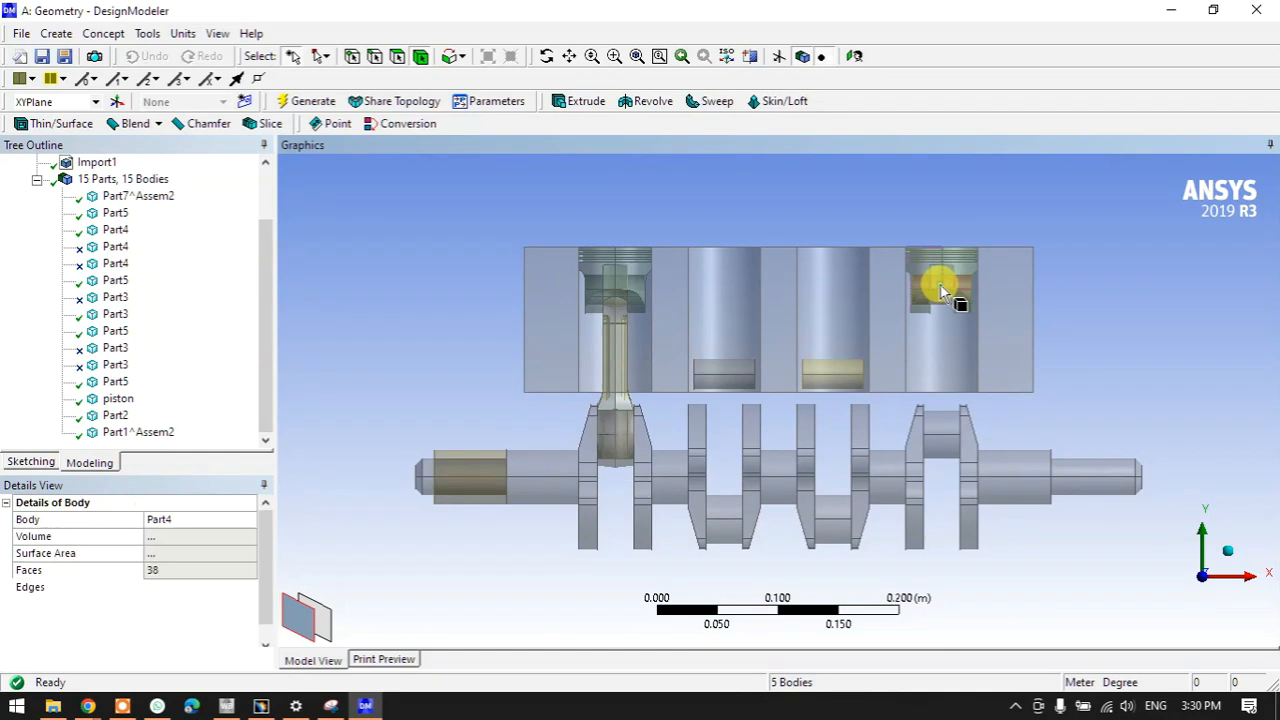
{"action": "left_click", "coordinate": [860, 368], "text": "ctrl"}
{"action": "left_click", "coordinate": [737, 369], "text": "ctrl"}
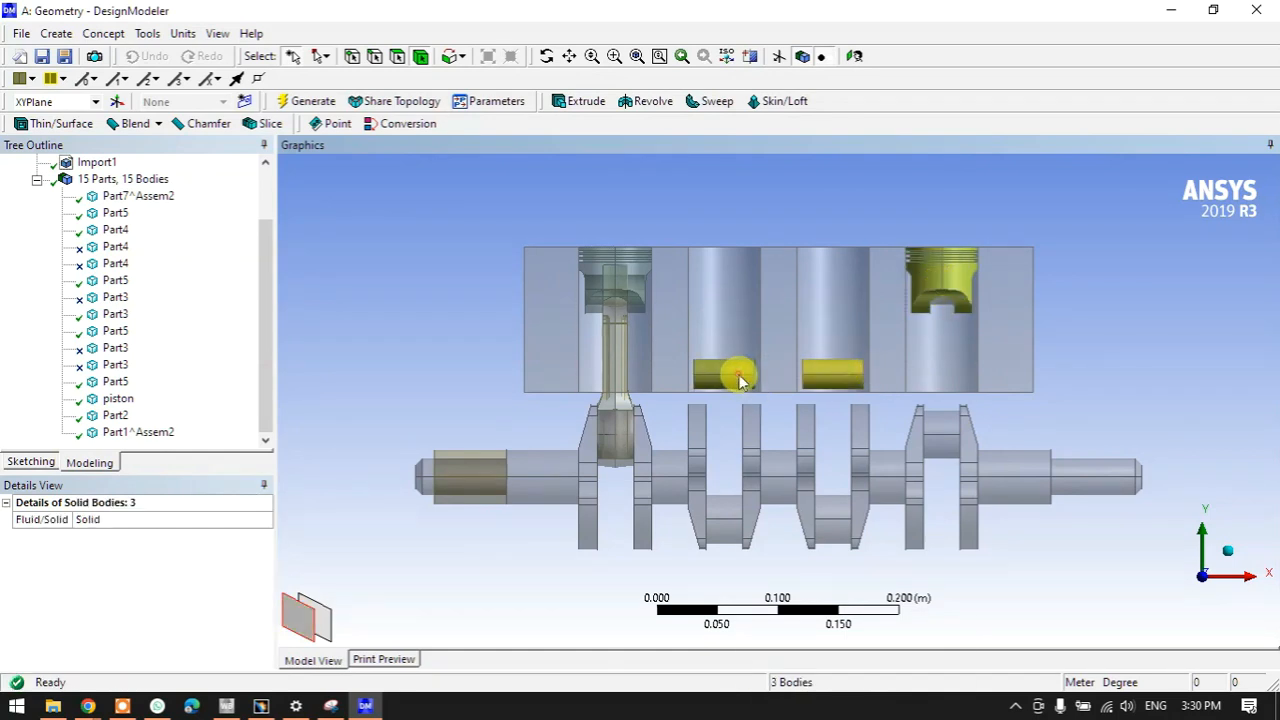
{"action": "right_click", "coordinate": [742, 372]}
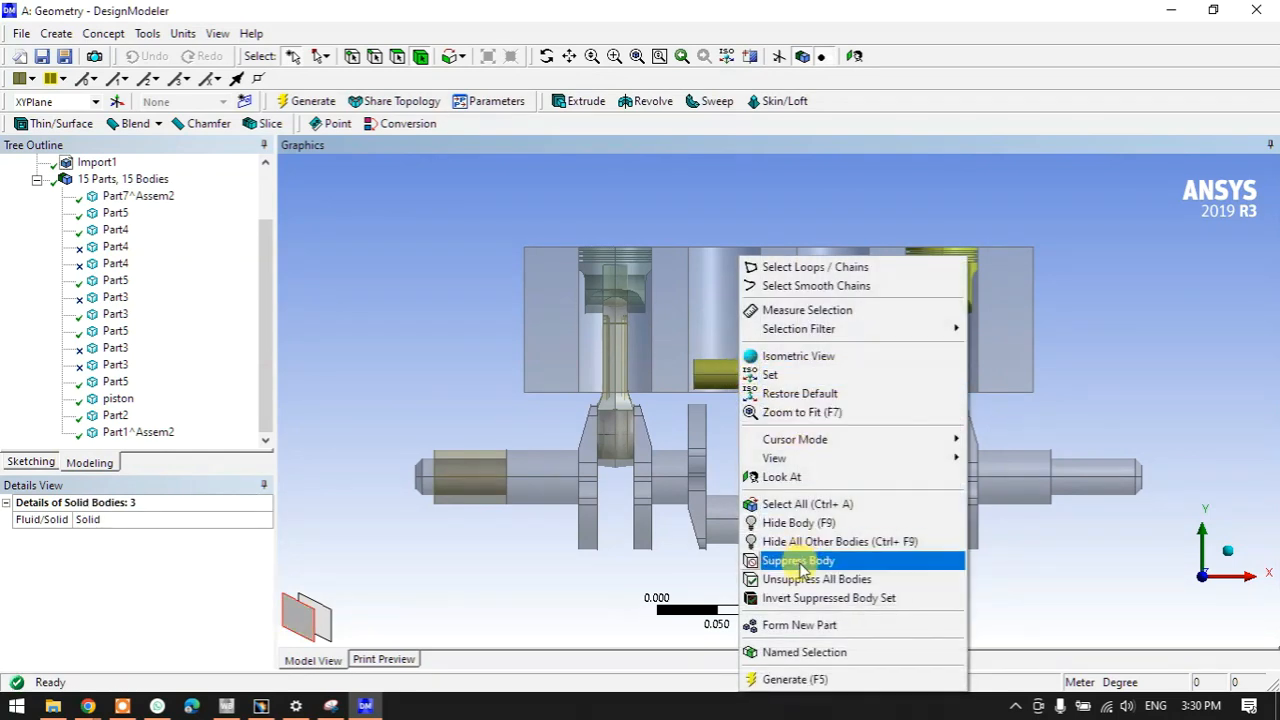
{"action": "left_click", "coordinate": [800, 562]}
- Suppress the fourth cylinder's piston pin and the Part2 sleeve on the crankshaft end nearest the first cylinder
{"action": "left_click", "coordinate": [928, 310]}
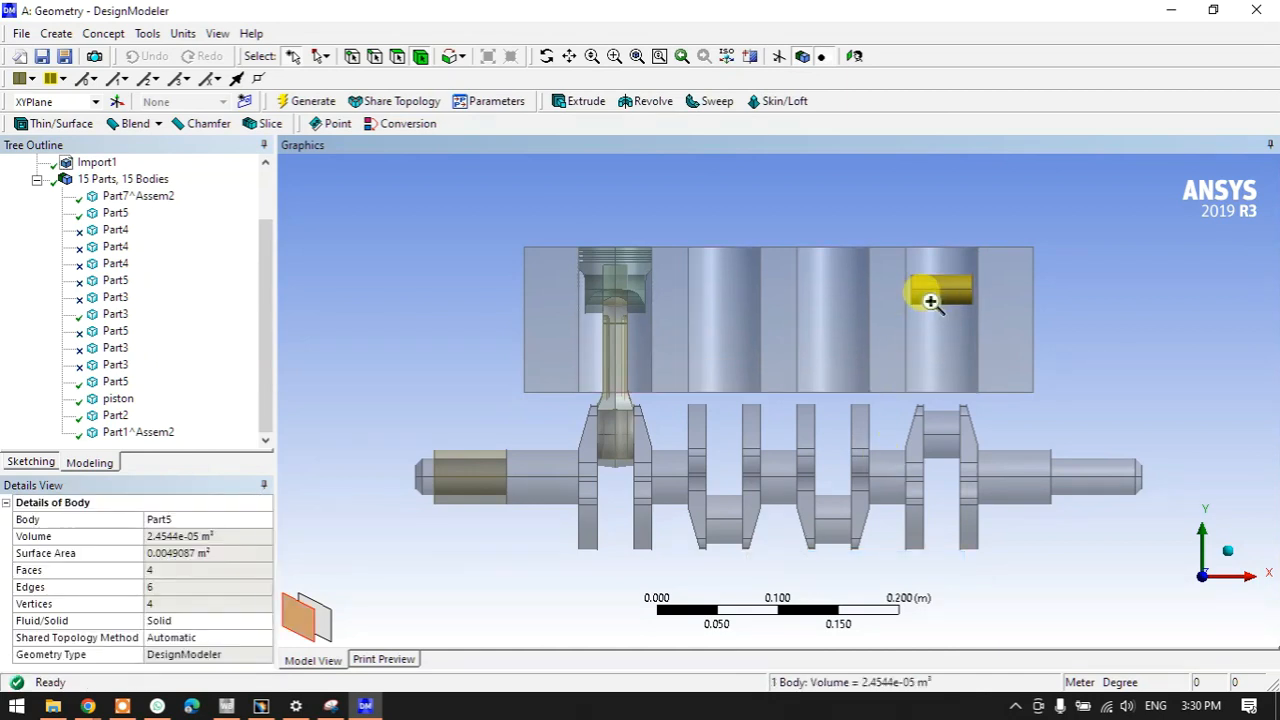
{"action": "right_click", "coordinate": [928, 300]}
{"action": "left_click", "coordinate": [975, 590]}
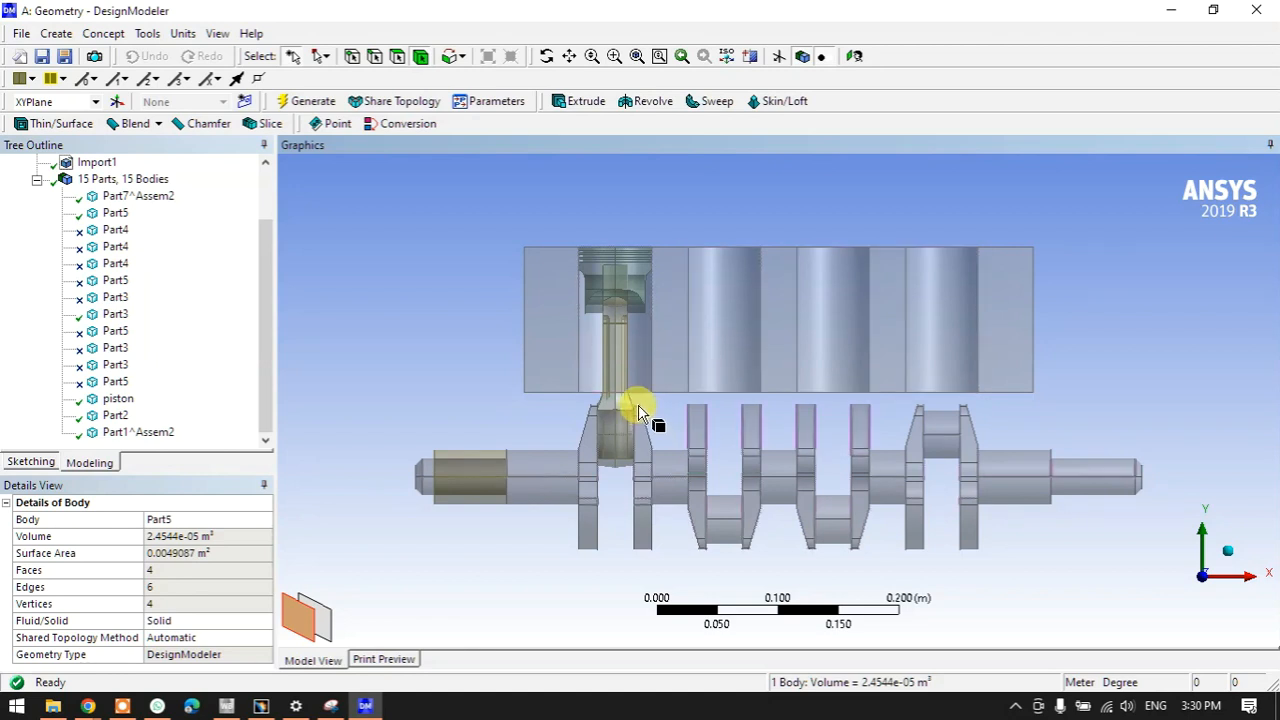
{"action": "left_click", "coordinate": [471, 482]}
{"action": "right_click", "coordinate": [471, 482]}
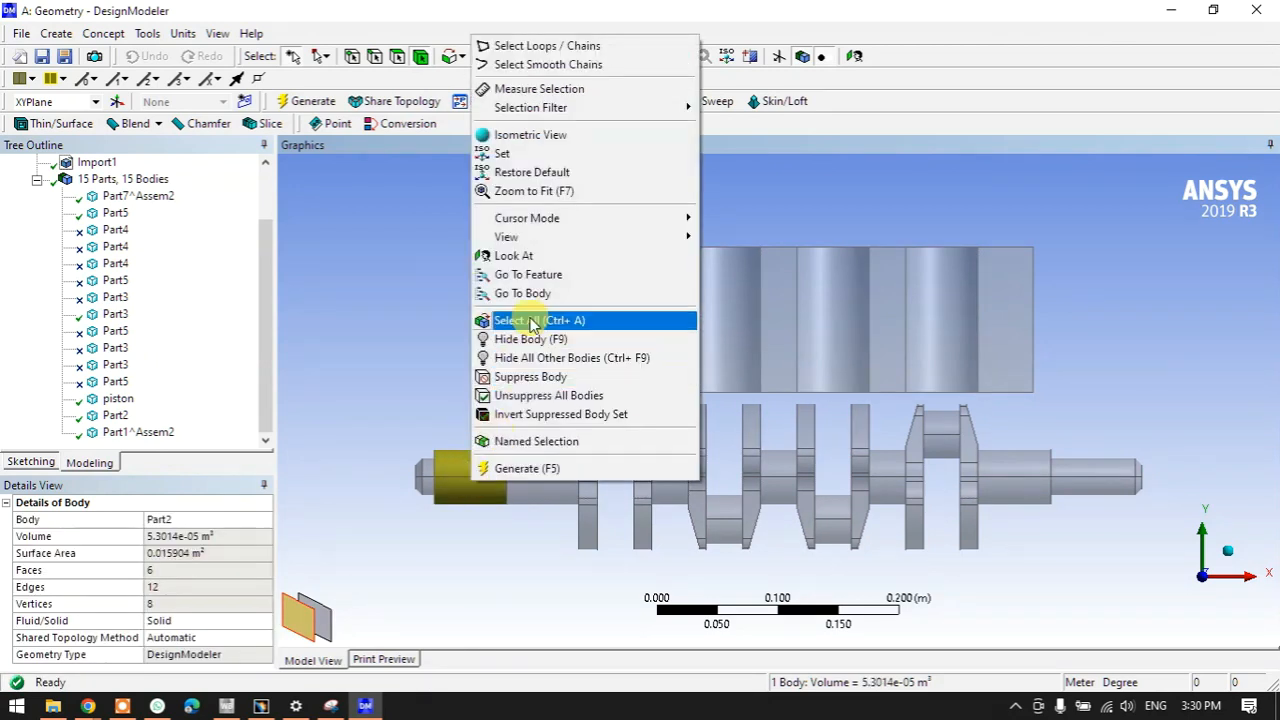
{"action": "left_click", "coordinate": [521, 378]}
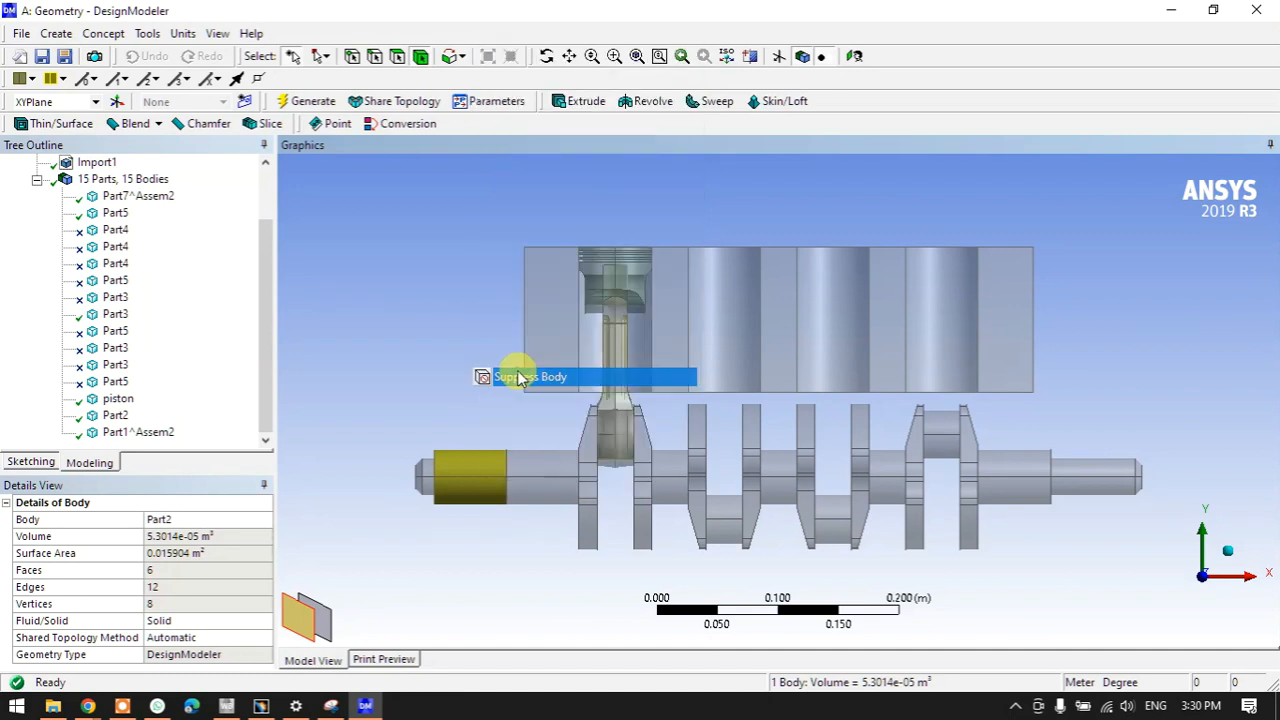
- Unite the first cylinder's piston with its Part5 piston pin in a Boolean operation and generate the result
{"action": "middle_click_drag", "start_coordinate": [686, 380], "coordinate": [709, 420]}
{"action": "left_click", "coordinate": [565, 320]}
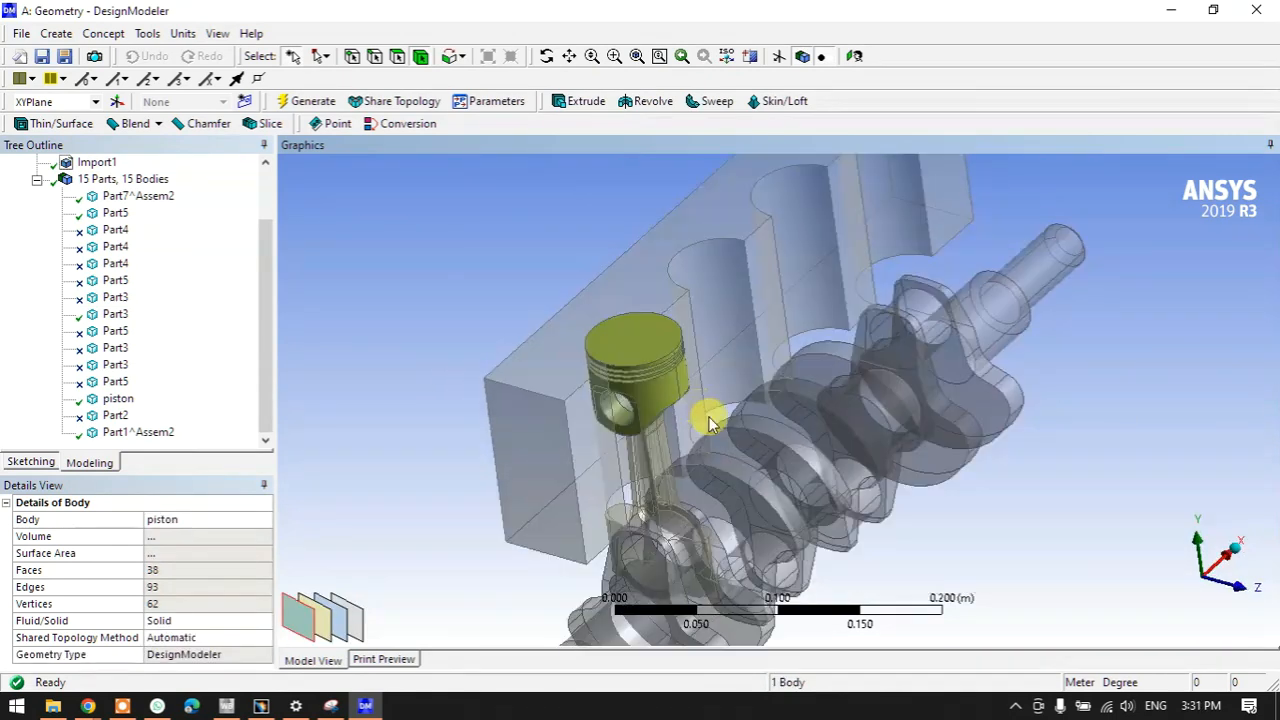
{"action": "scroll", "coordinate": [654, 351], "scroll_direction": "up", "scroll_amount": 5}
{"action": "left_click", "coordinate": [494, 428]}
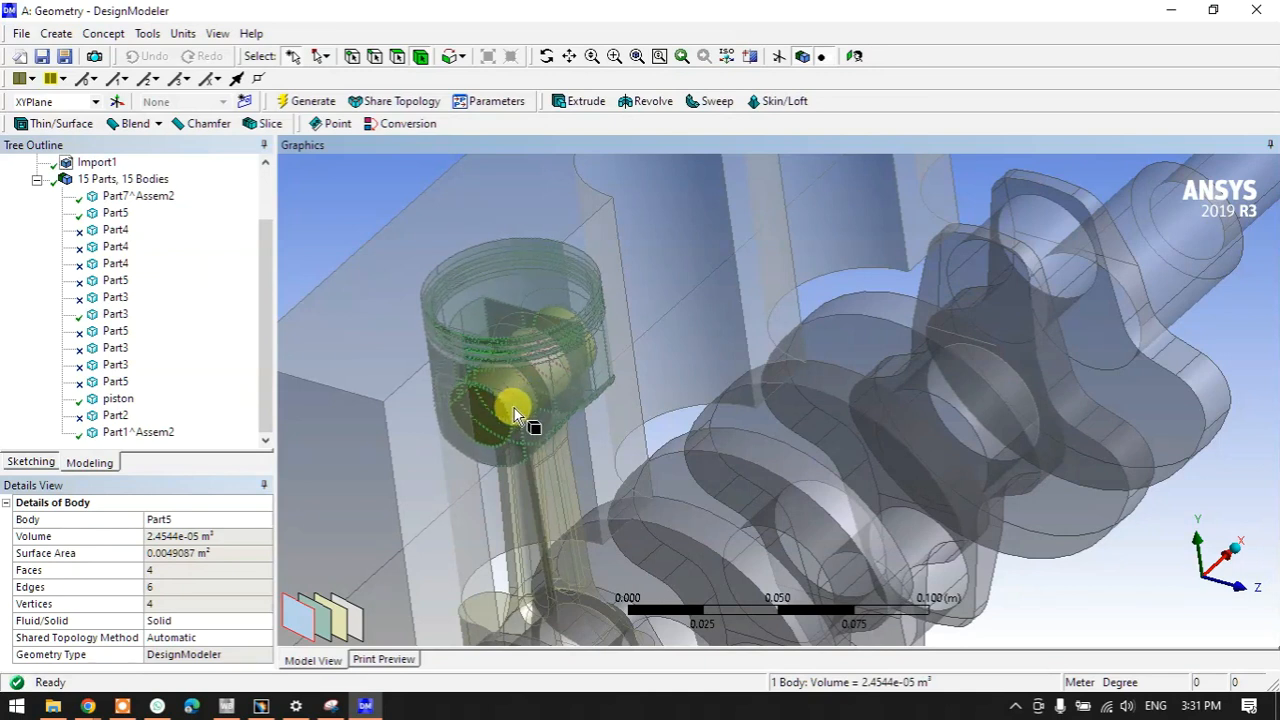
{"action": "left_click", "coordinate": [516, 407], "text": "ctrl"}
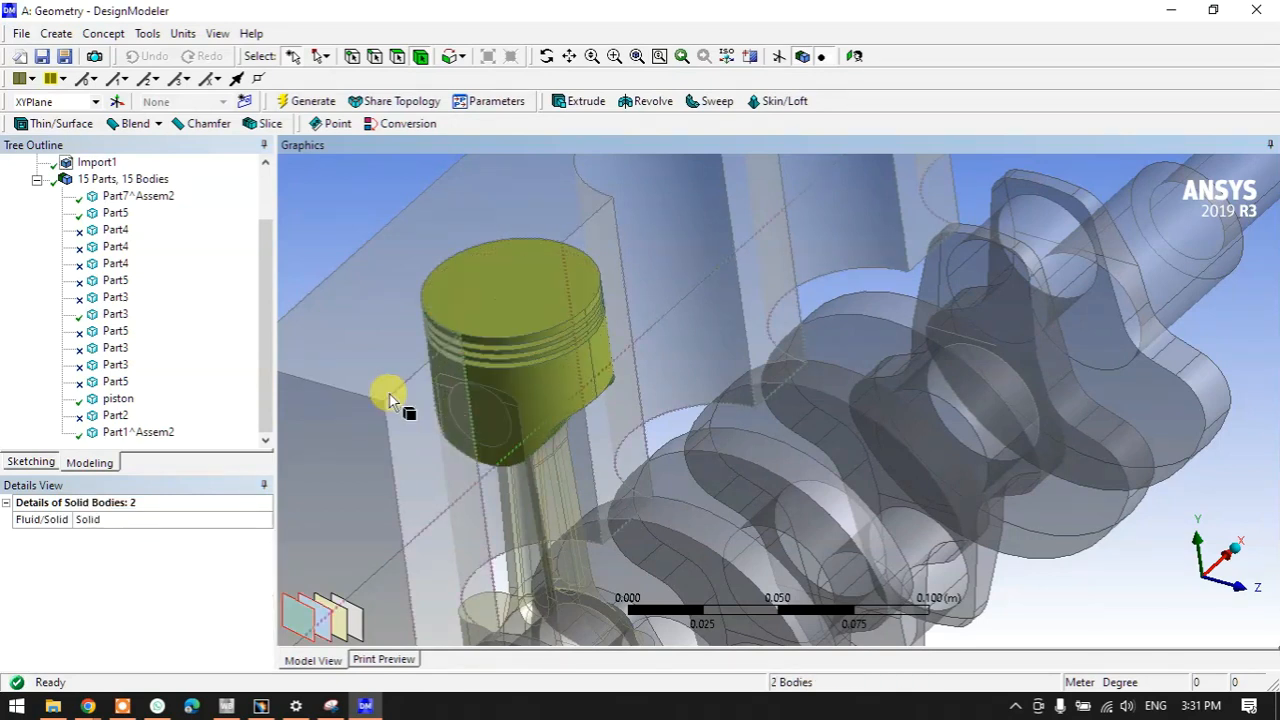
{"action": "left_click", "coordinate": [72, 35]}
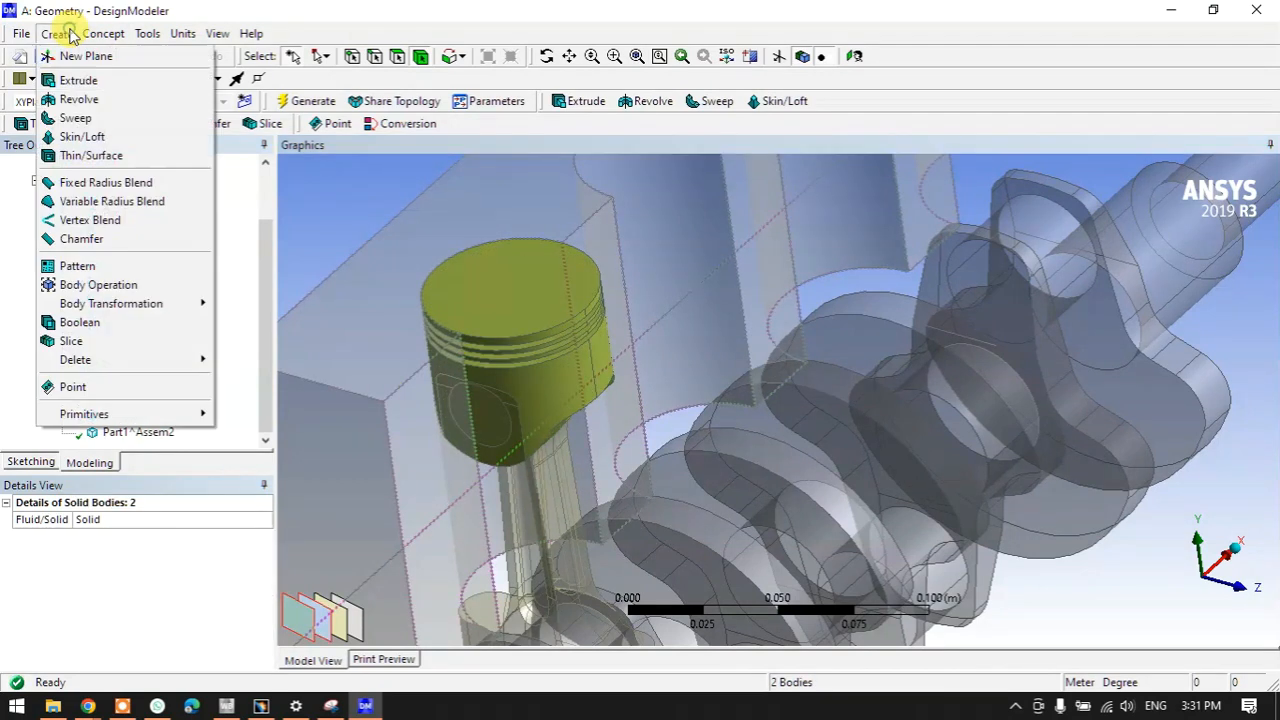
{"action": "left_click", "coordinate": [78, 323]}
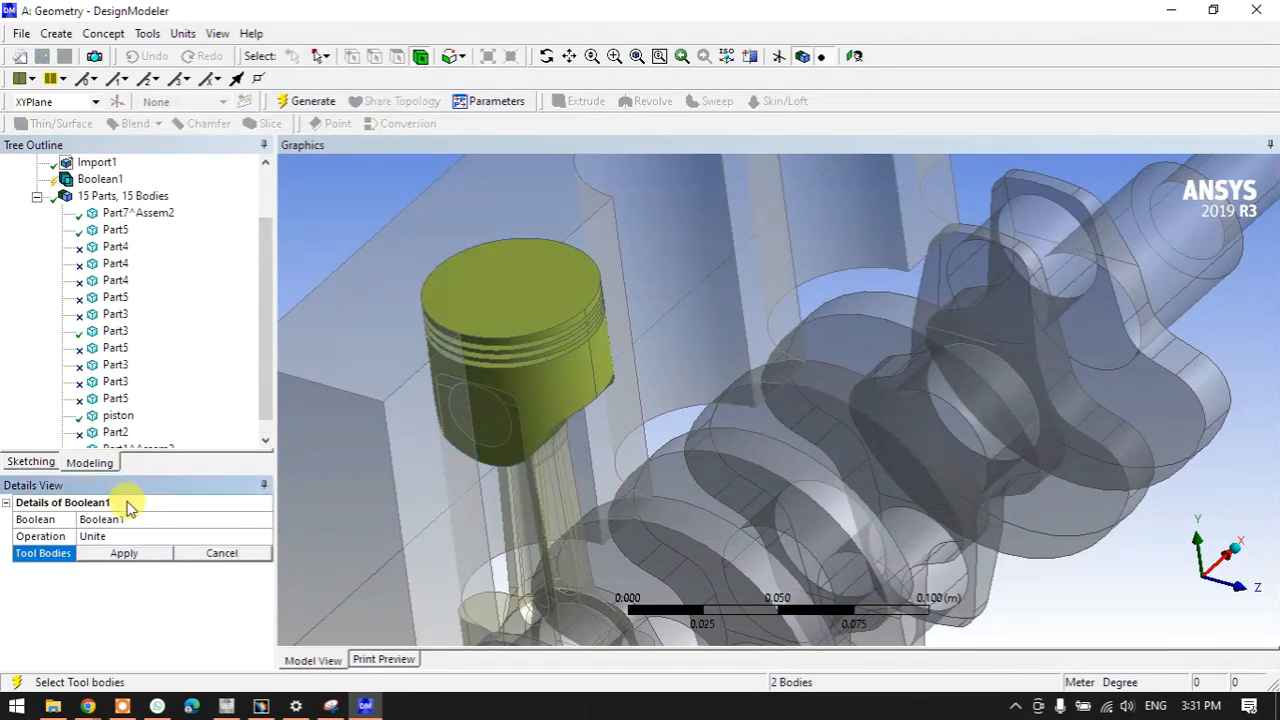
{"action": "left_click", "coordinate": [128, 552]}
{"action": "left_click", "coordinate": [316, 108]}
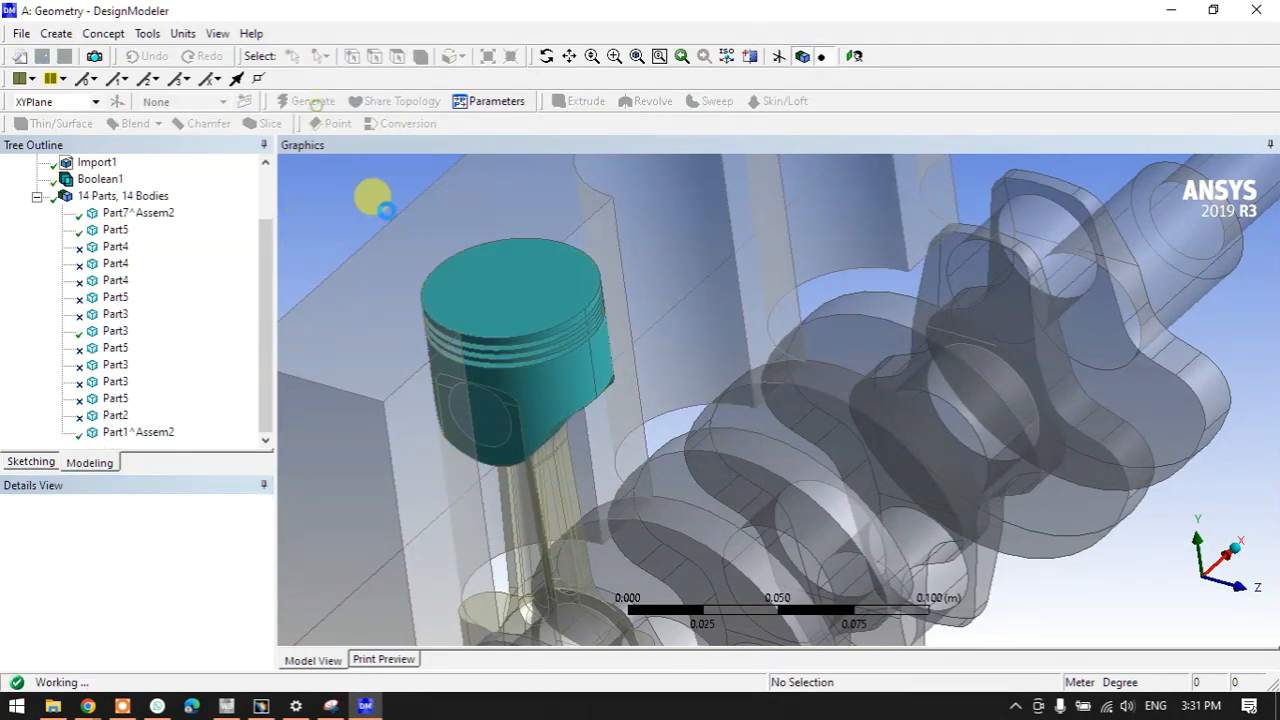
{"action": "left_click", "coordinate": [535, 380]}
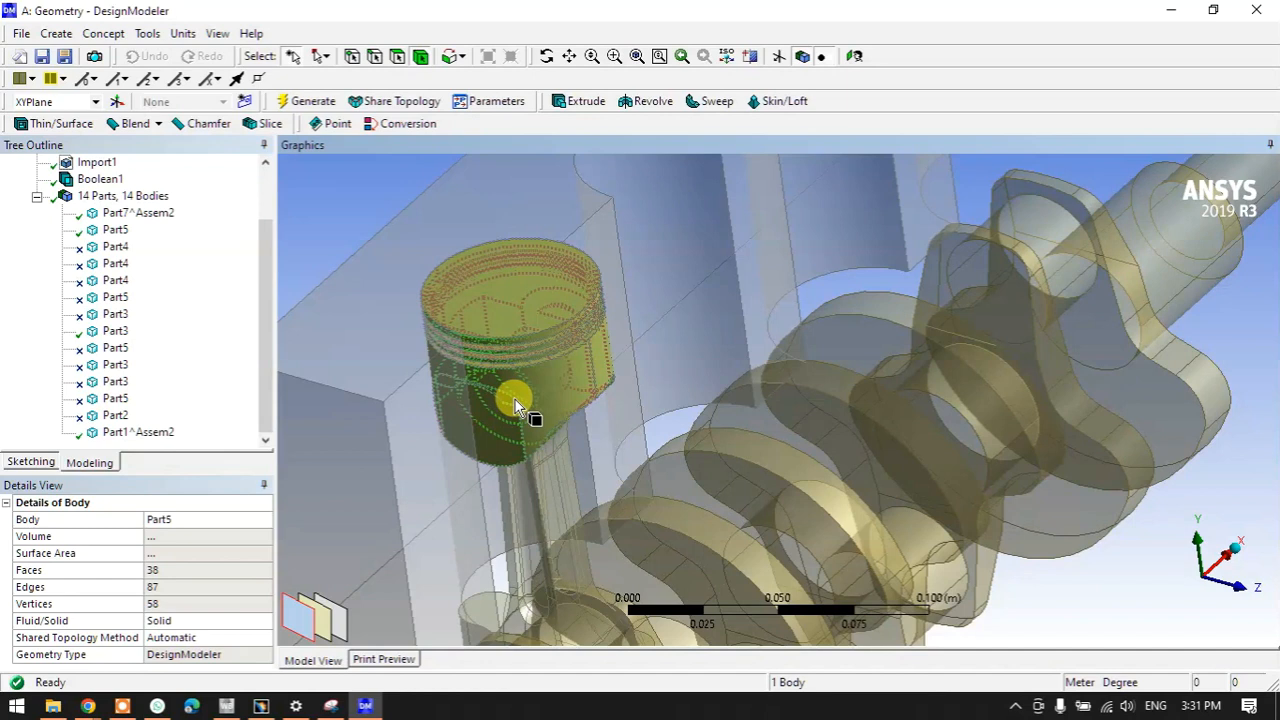
- Highlight the active bodies Part7^Assem2, Part5, Part3 and Part1^Assem2, plus the first suppressed Part4, to review the simplified geometry
{"action": "scroll", "coordinate": [580, 364], "scroll_direction": "down", "scroll_amount": 5}
{"action": "middle_click_drag", "start_coordinate": [601, 448], "coordinate": [514, 377]}
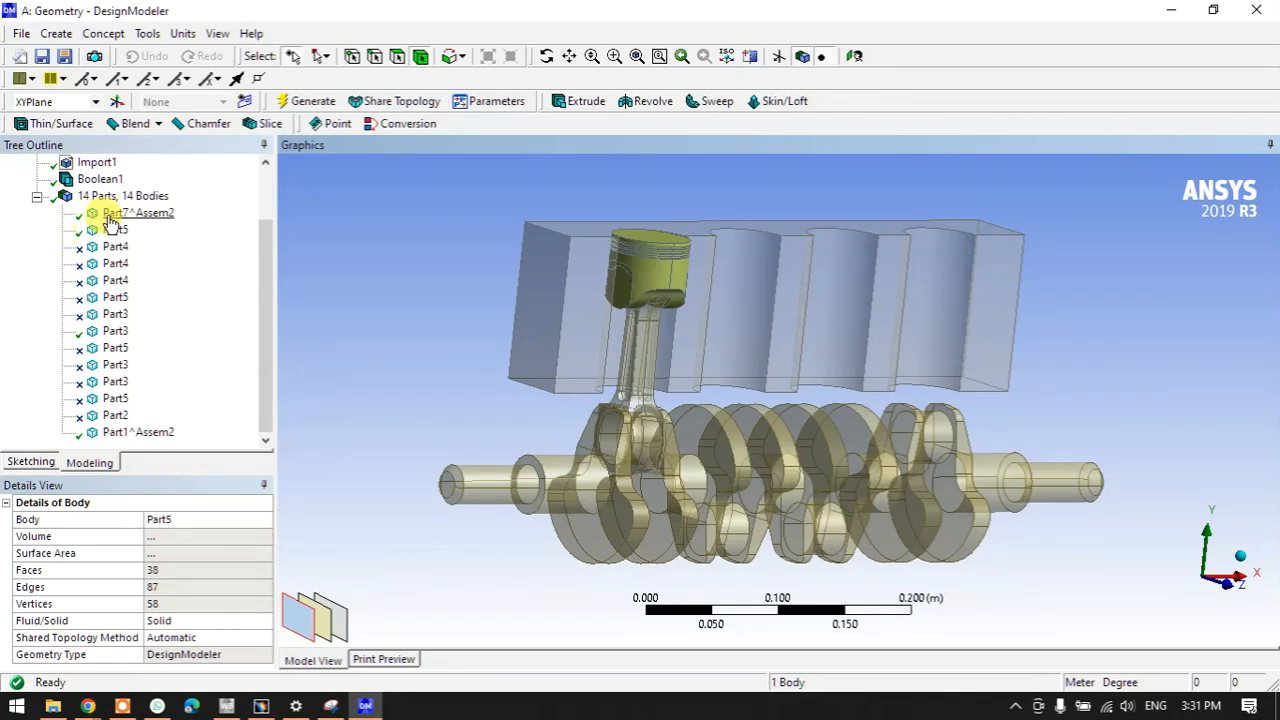
{"action": "left_click", "coordinate": [112, 214]}
{"action": "left_click", "coordinate": [115, 229], "text": "ctrl"}
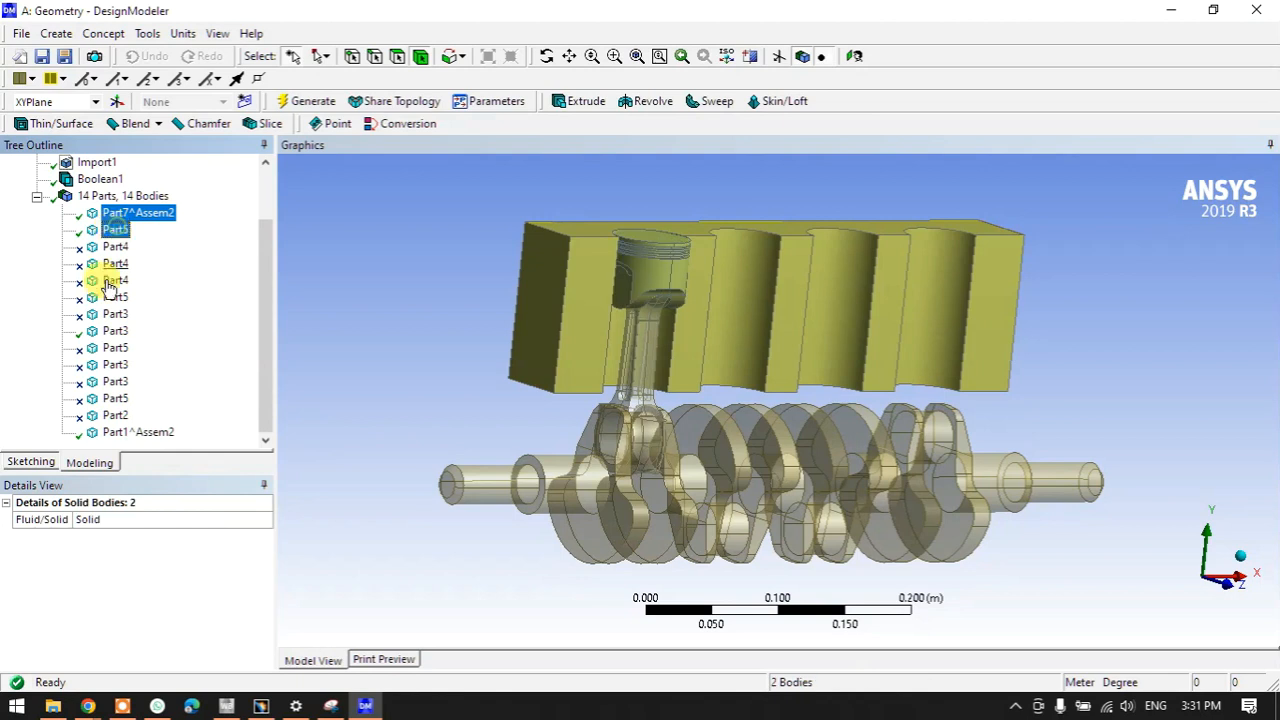
{"action": "left_click", "coordinate": [115, 331], "text": "ctrl"}
{"action": "left_click", "coordinate": [130, 432], "text": "ctrl"}
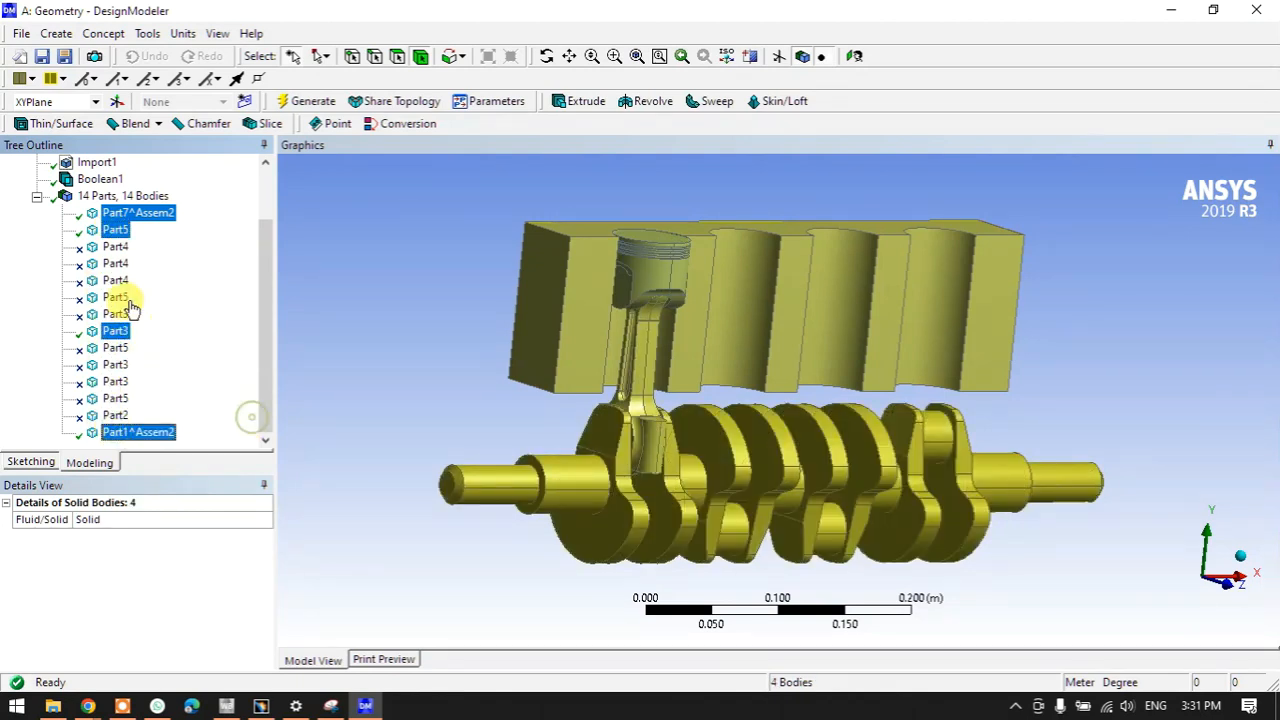
{"action": "left_click", "coordinate": [88, 246]}
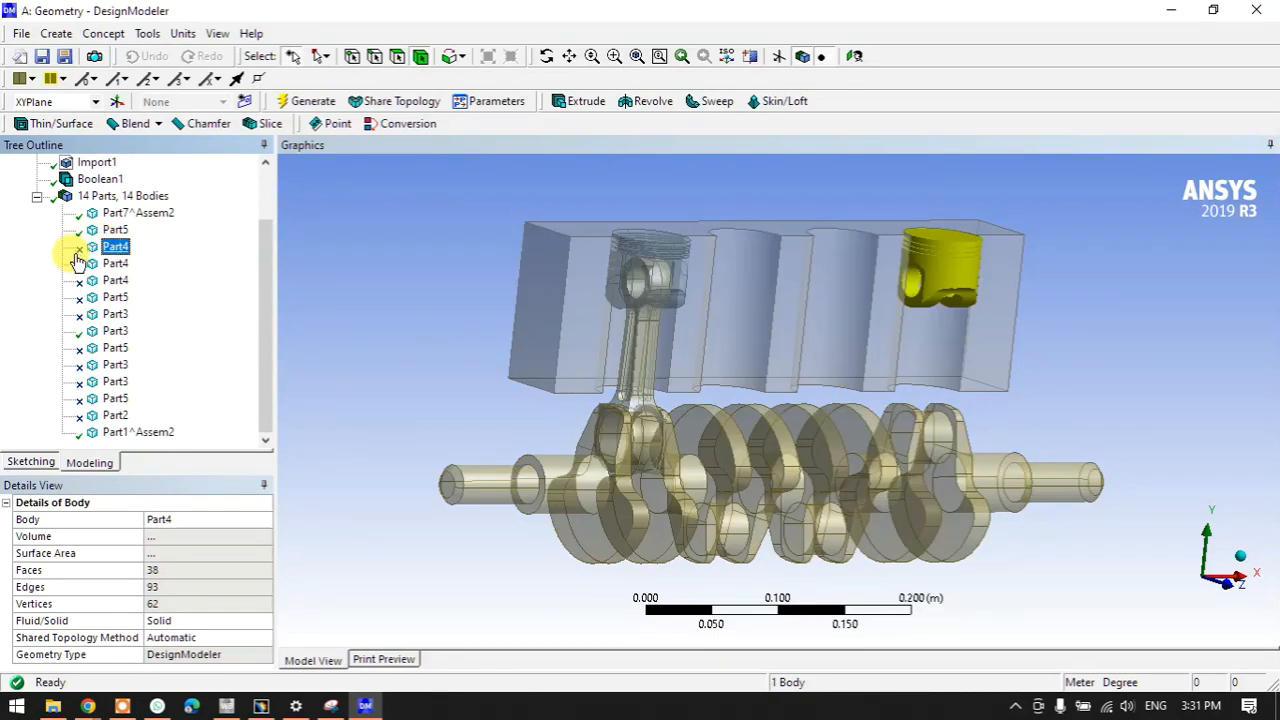
{"action": "left_click", "coordinate": [357, 251]}
- Close DesignModeler, switch to Snipping Tool and underline the handwritten number sequence above the circled note beside the engine picture
{"action": "left_click", "coordinate": [1257, 11]}
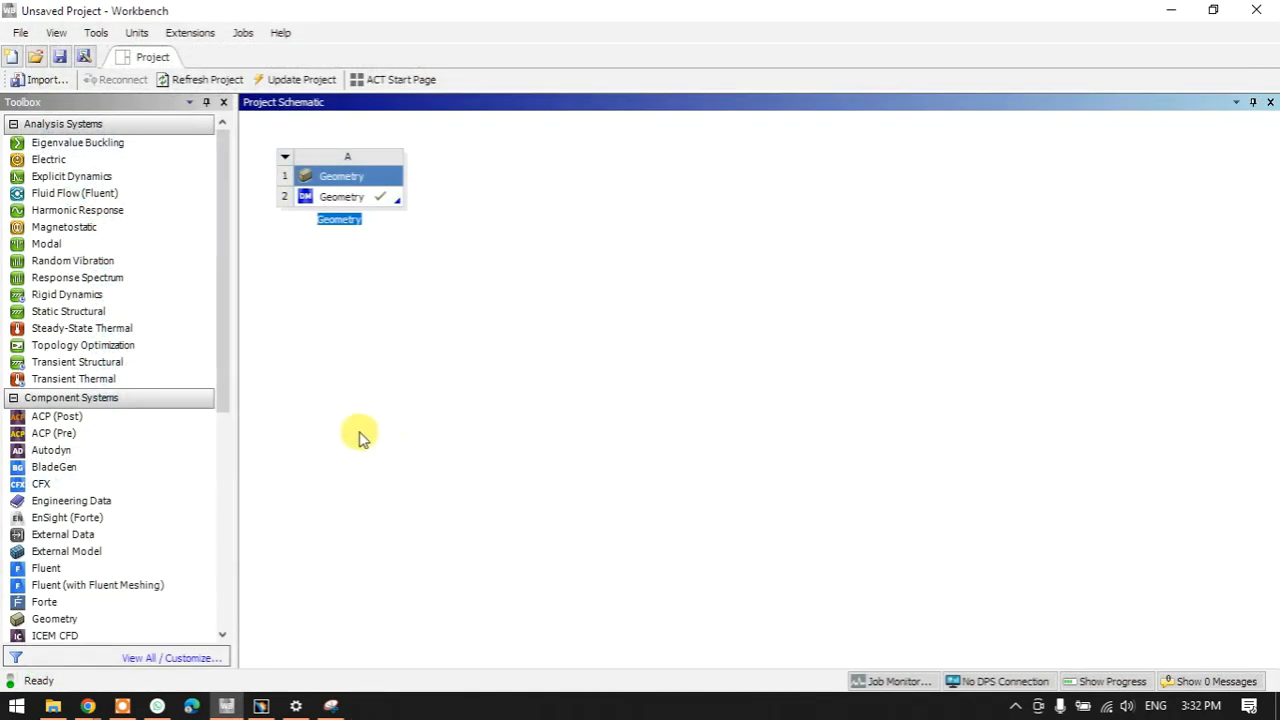
{"action": "left_click", "coordinate": [331, 706]}
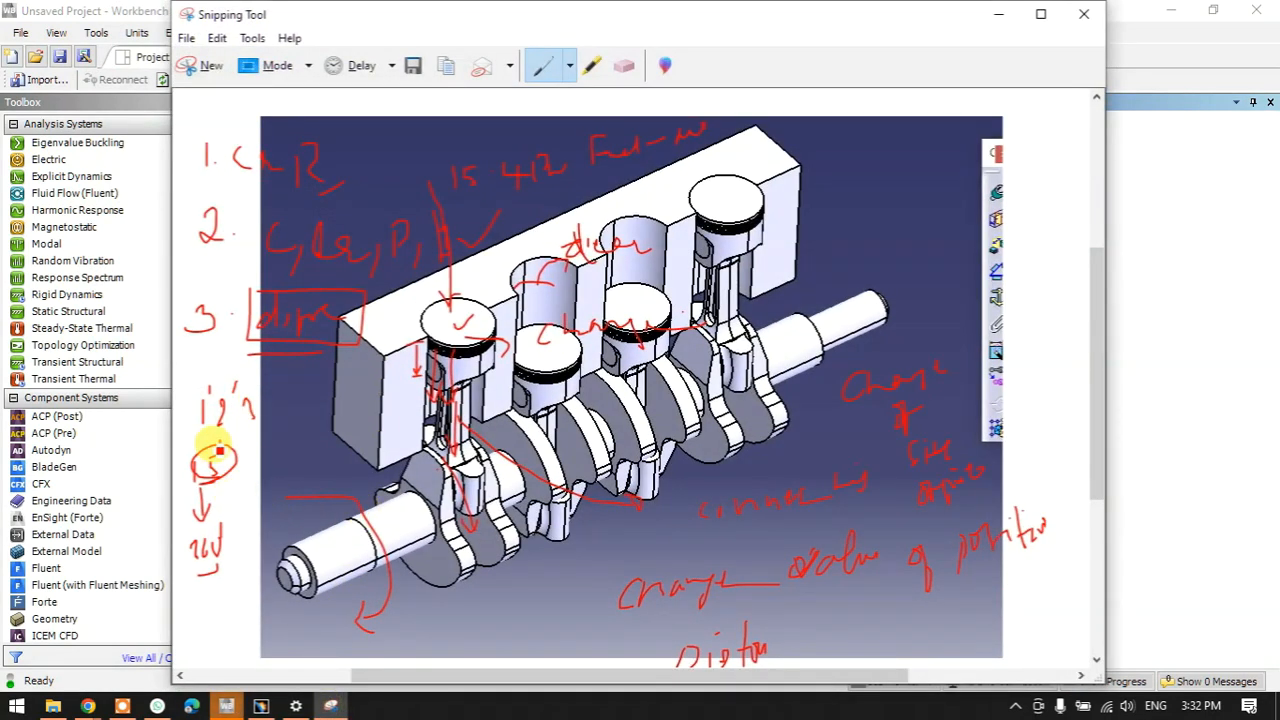
{"action": "left_click_drag", "start_coordinate": [194, 432], "coordinate": [241, 433]}
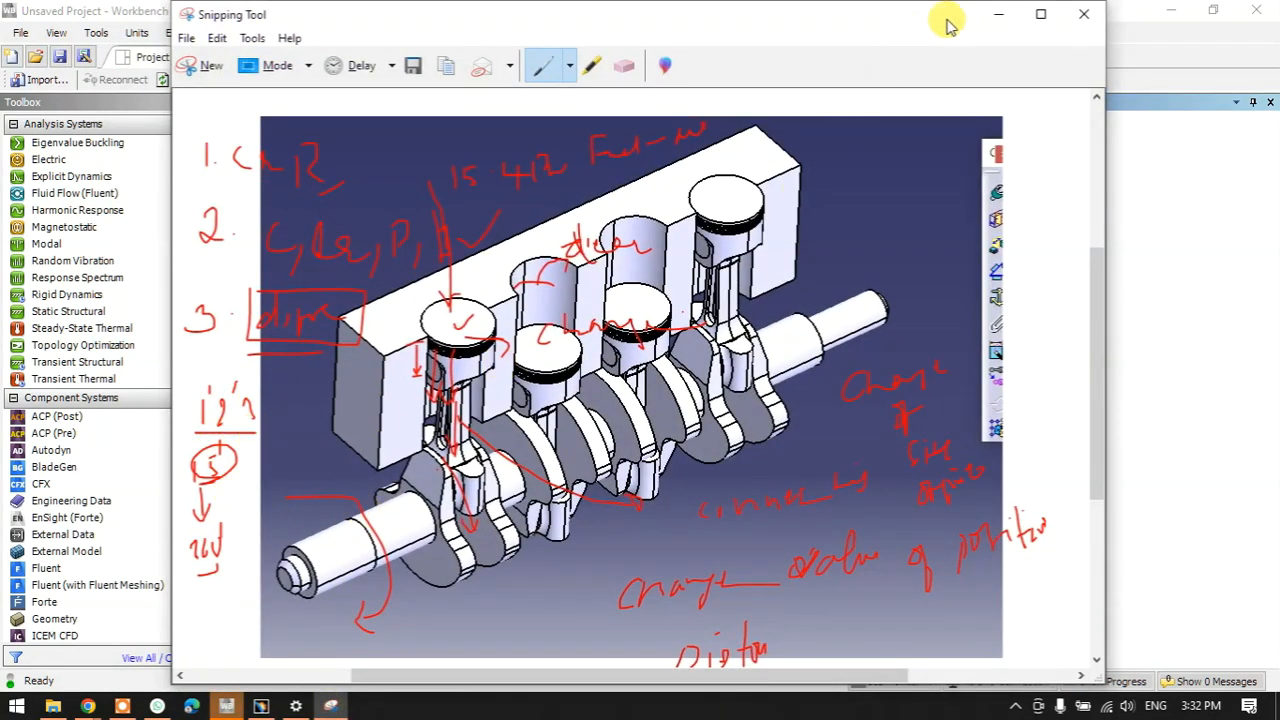
- Handwrite underlined "Time based" below the engine picture with arrows to "deform" and "structural", circle "Time" and return to Workbench
{"action": "scroll", "coordinate": [577, 417], "scroll_direction": "down", "scroll_amount": 5}
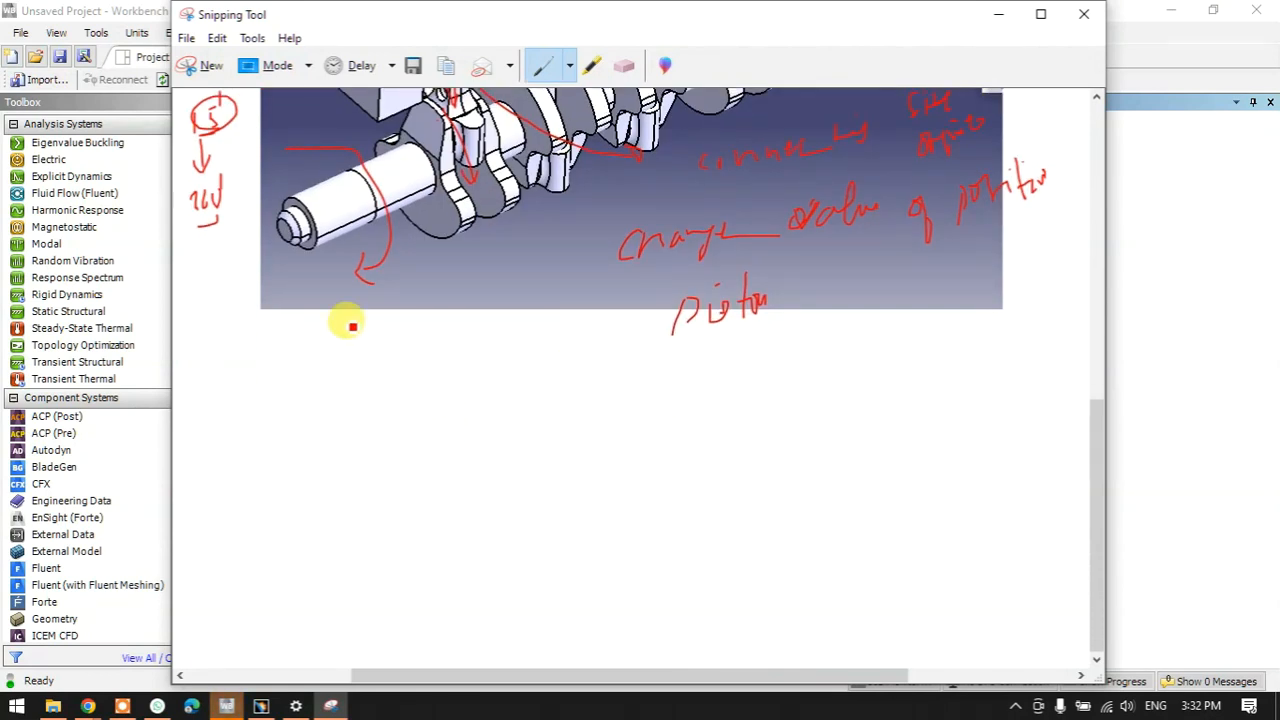
{"action": "mouse_move", "coordinate": [311, 365]}
{"action": "left_mouse_down"}
{"action": "mouse_move", "coordinate": [310, 394]}
{"action": "mouse_move", "coordinate": [316, 358]}
{"action": "left_mouse_up"}
{"action": "mouse_move", "coordinate": [319, 383]}
{"action": "left_mouse_down"}
{"action": "mouse_move", "coordinate": [319, 394]}
{"action": "mouse_move", "coordinate": [361, 368]}
{"action": "mouse_move", "coordinate": [460, 382]}
{"action": "left_mouse_up"}
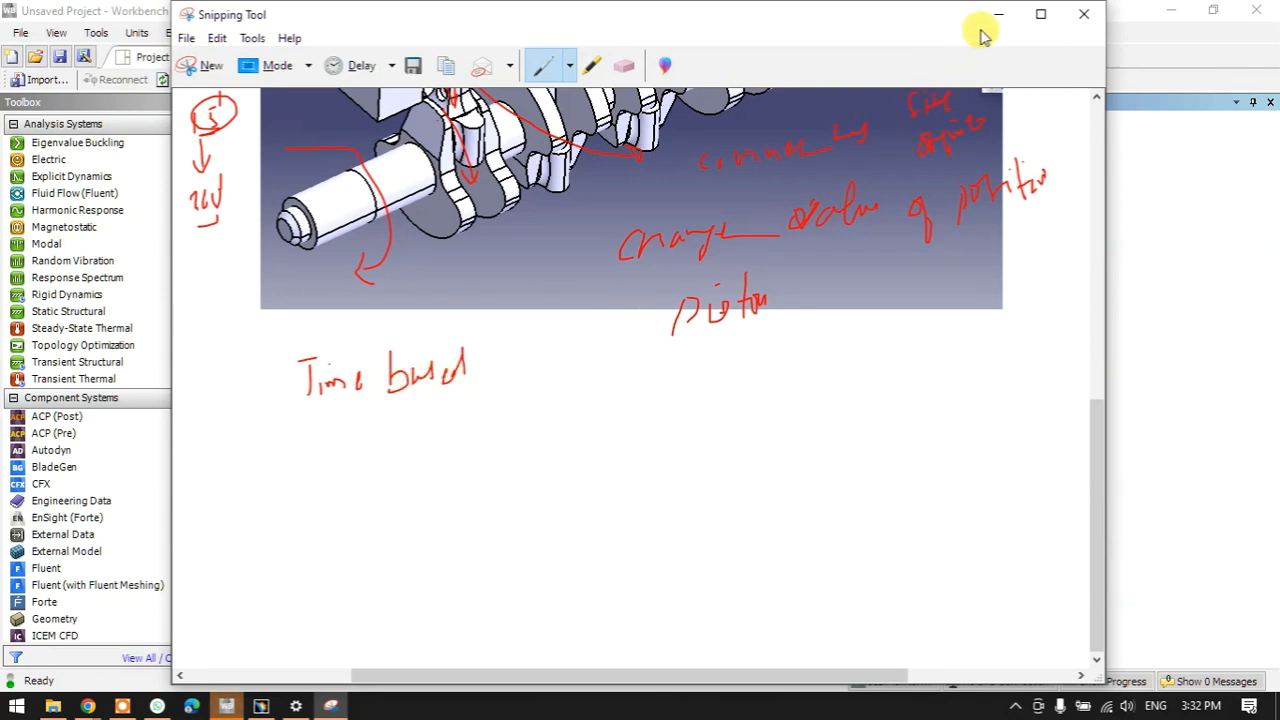
{"action": "mouse_move", "coordinate": [309, 415]}
{"action": "left_mouse_down"}
{"action": "mouse_move", "coordinate": [422, 415]}
{"action": "mouse_move", "coordinate": [451, 440]}
{"action": "mouse_move", "coordinate": [509, 440]}
{"action": "mouse_move", "coordinate": [517, 423]}
{"action": "mouse_move", "coordinate": [581, 447]}
{"action": "mouse_move", "coordinate": [629, 435]}
{"action": "left_mouse_up"}
{"action": "left_click_drag", "start_coordinate": [678, 428], "coordinate": [743, 412]}
{"action": "left_click_drag", "start_coordinate": [783, 374], "coordinate": [773, 402]}
{"action": "left_click_drag", "start_coordinate": [798, 349], "coordinate": [804, 388]}
{"action": "mouse_move", "coordinate": [813, 368]}
{"action": "left_mouse_down"}
{"action": "mouse_move", "coordinate": [872, 357]}
{"action": "mouse_move", "coordinate": [929, 323]}
{"action": "left_mouse_up"}
{"action": "left_click_drag", "start_coordinate": [345, 408], "coordinate": [289, 380]}
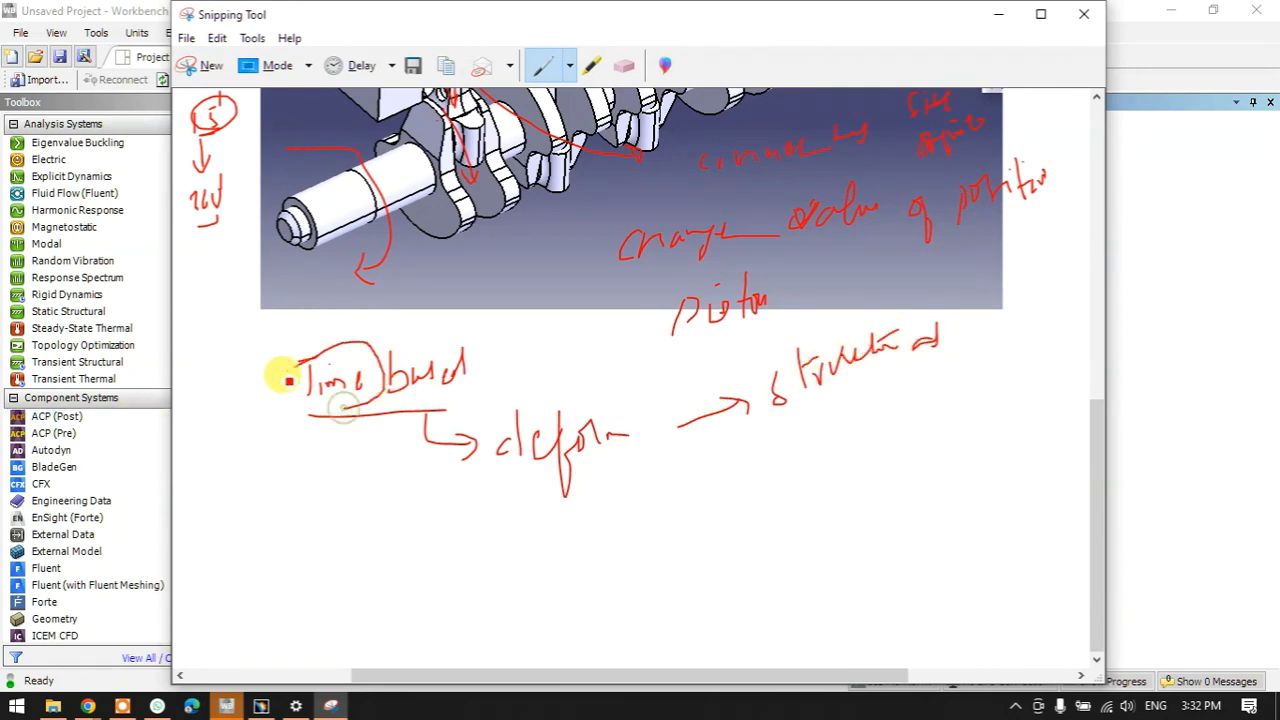
{"action": "left_click", "coordinate": [998, 14]}
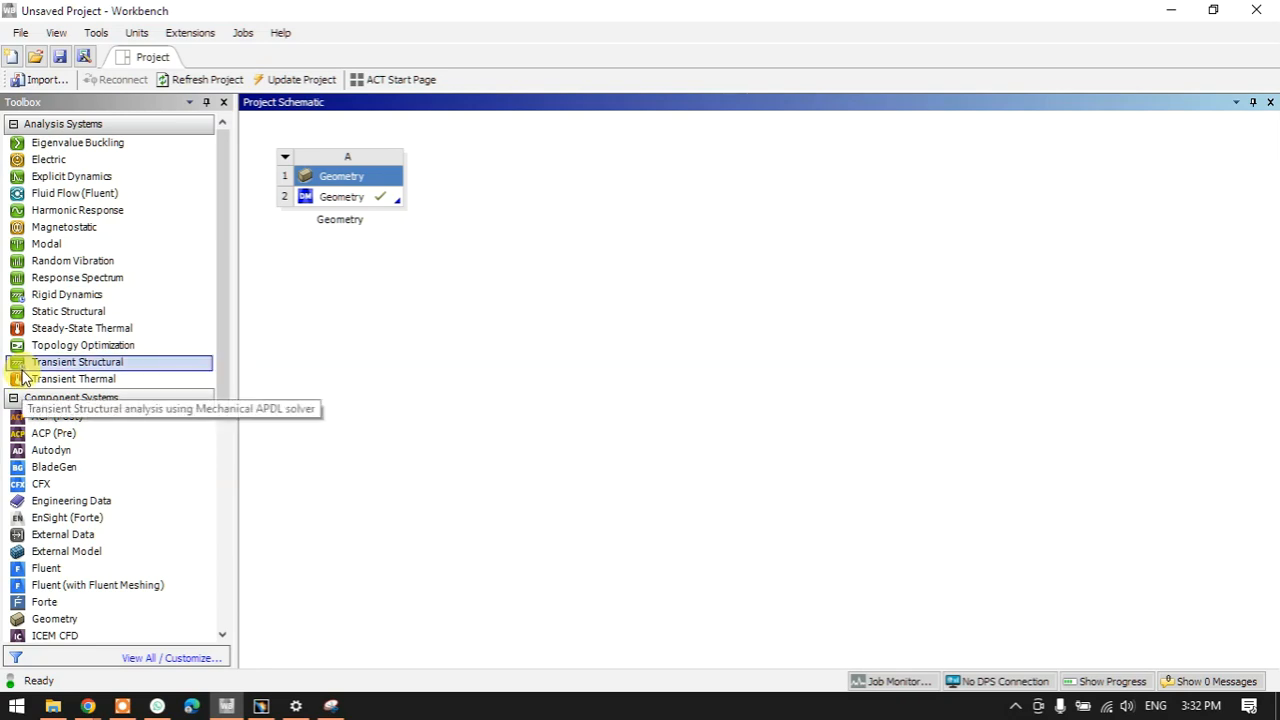
{"action": "mouse_move", "coordinate": [340, 707]}
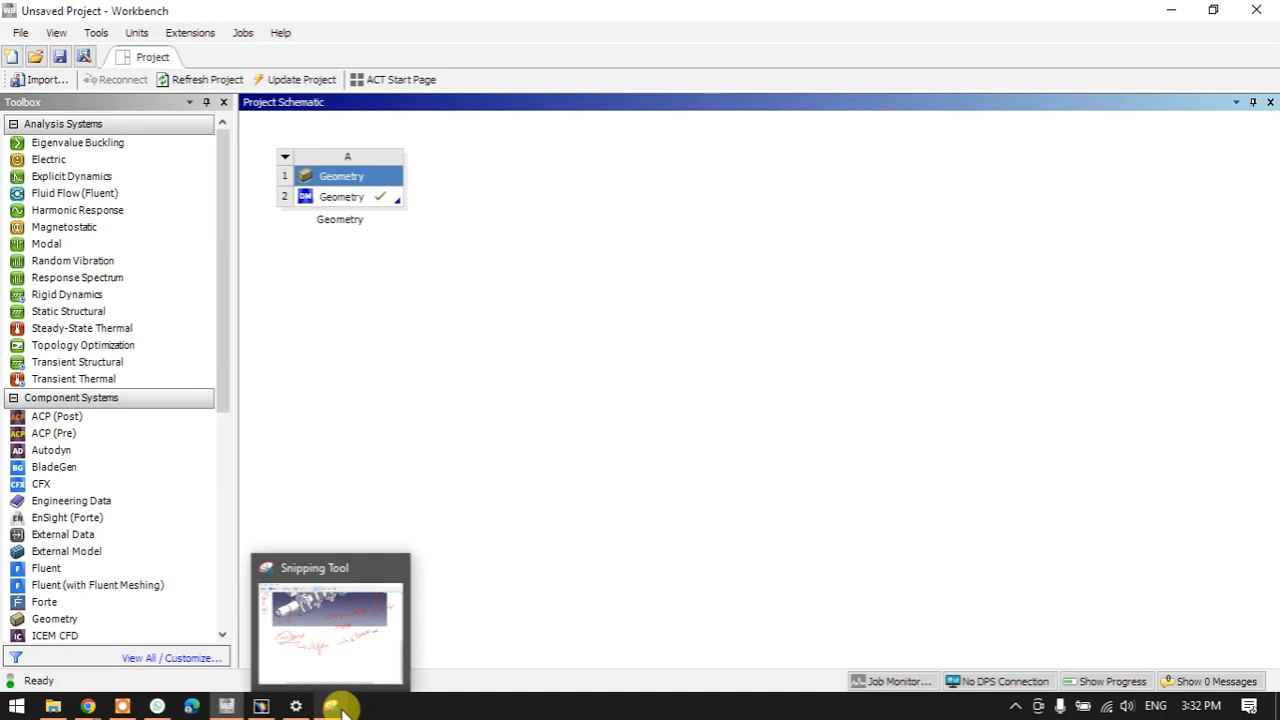
{"action": "left_click", "coordinate": [336, 605]}
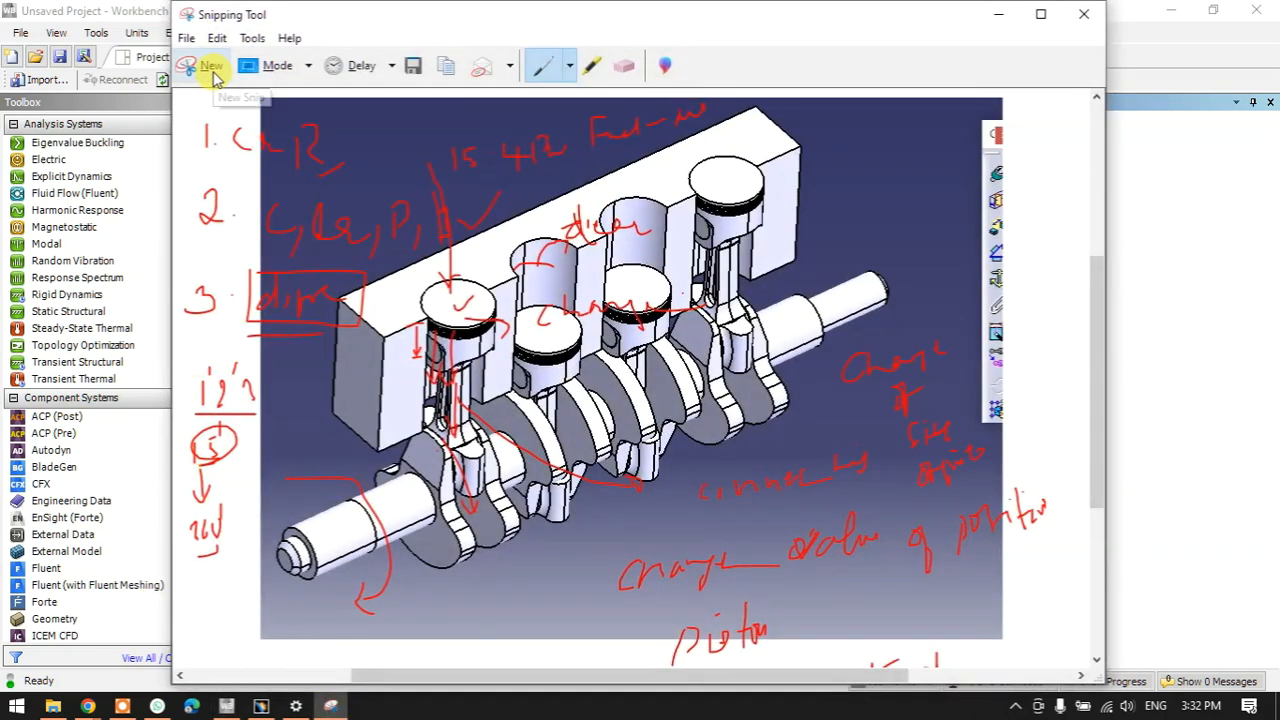
{"action": "left_click", "coordinate": [1268, 266]}
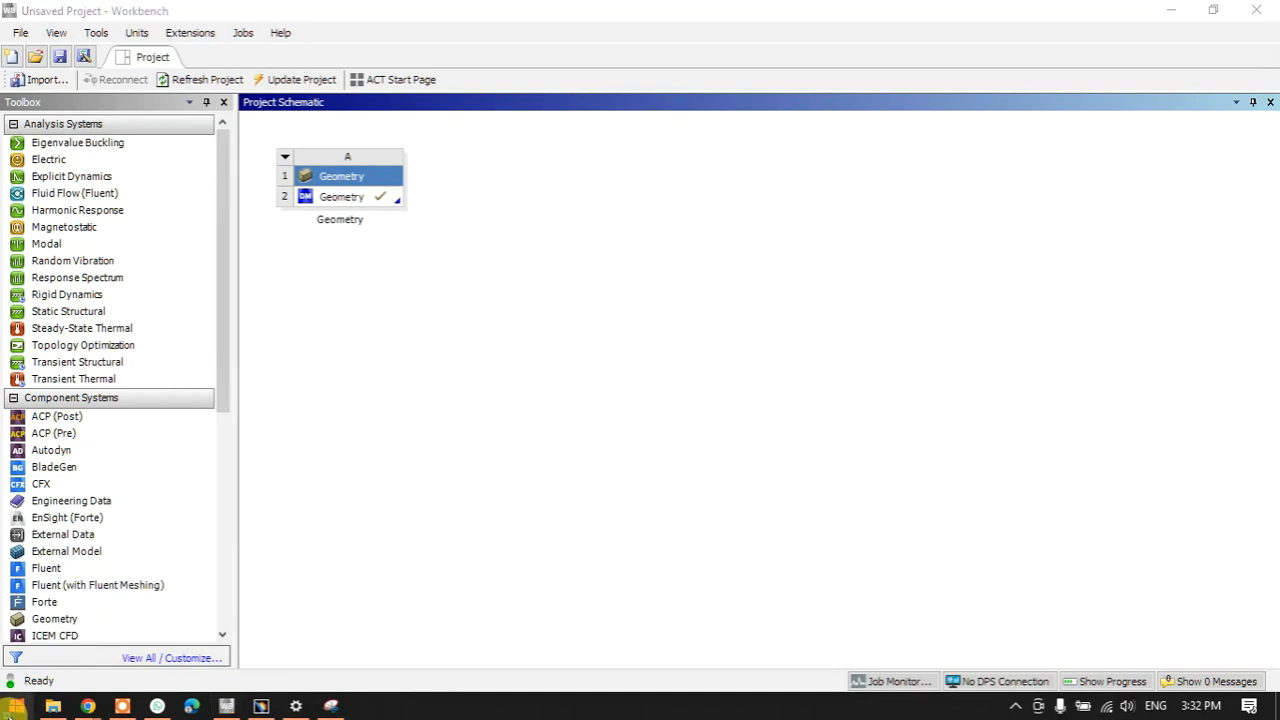
- Open Paint and paste the copied screenshot of the Workbench project window into the canvas
{"action": "left_click", "coordinate": [12, 708]}
{"action": "type", "text": "paint"}
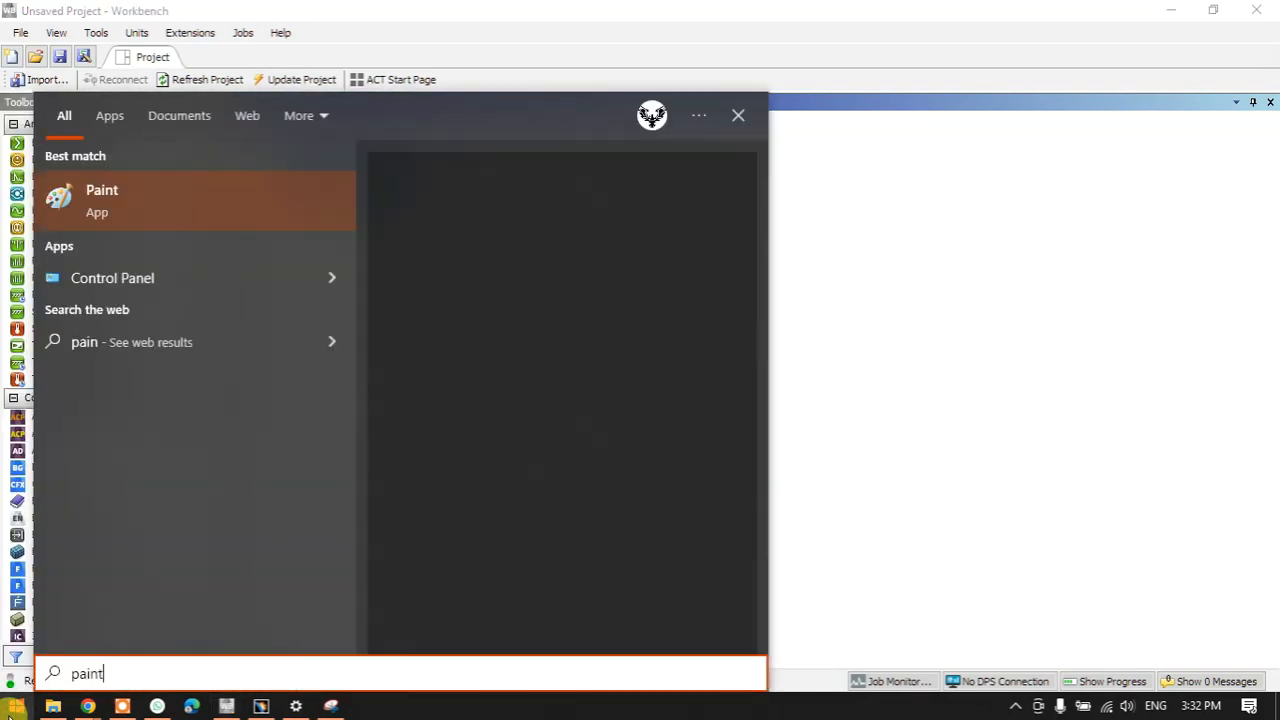
{"action": "key", "text": "Escape"}
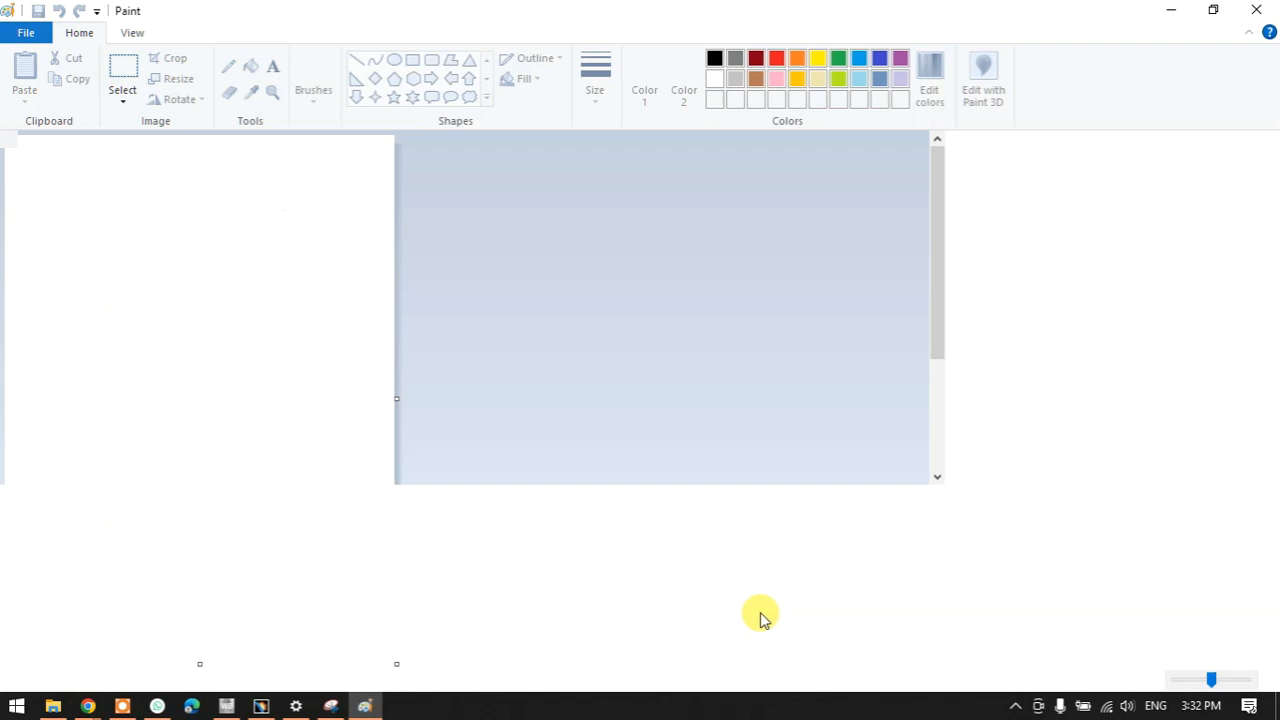
{"action": "key", "text": "ctrl+v"}
- Enlarge the pasted screenshot to 800% and box-select the clock symbol on the Transient Structural icon
{"action": "scroll", "coordinate": [335, 417], "scroll_direction": "up", "scroll_amount": 7, "text": "ctrl"}
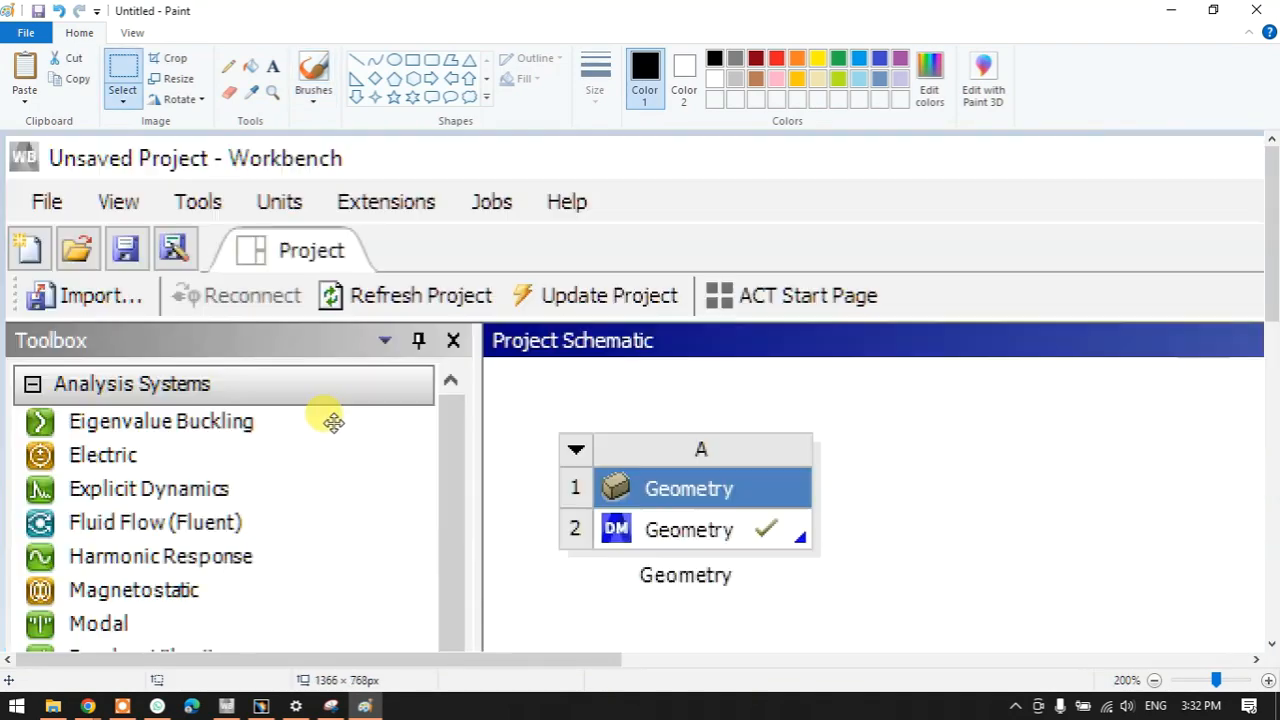
{"action": "scroll", "coordinate": [335, 417], "scroll_direction": "down", "scroll_amount": 10}
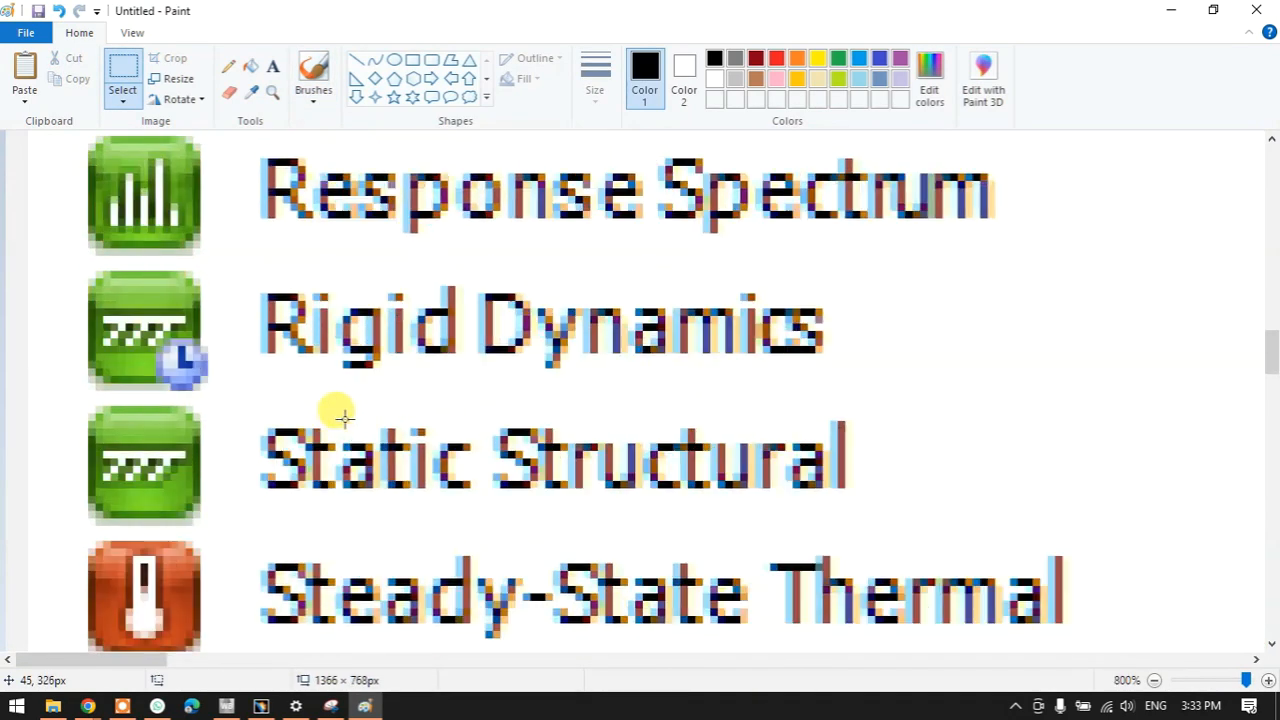
{"action": "scroll", "coordinate": [218, 346], "scroll_direction": "down", "scroll_amount": 10}
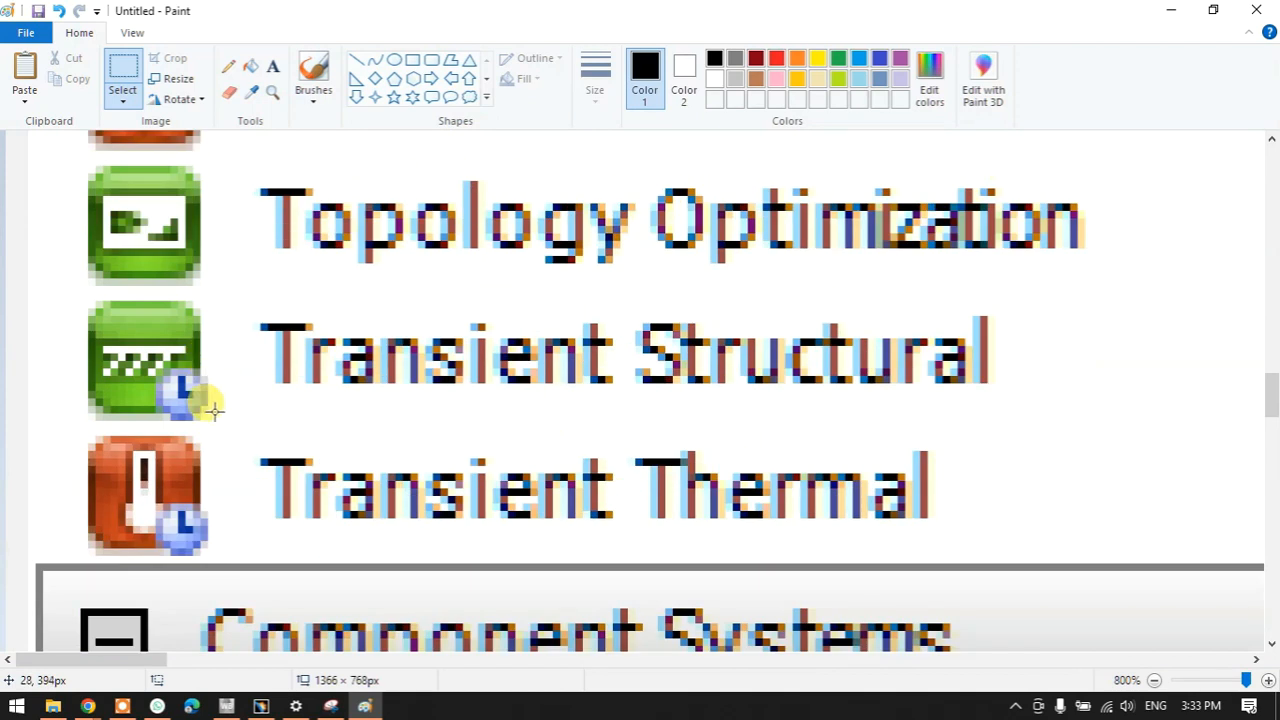
{"action": "left_click_drag", "start_coordinate": [140, 348], "coordinate": [233, 442]}
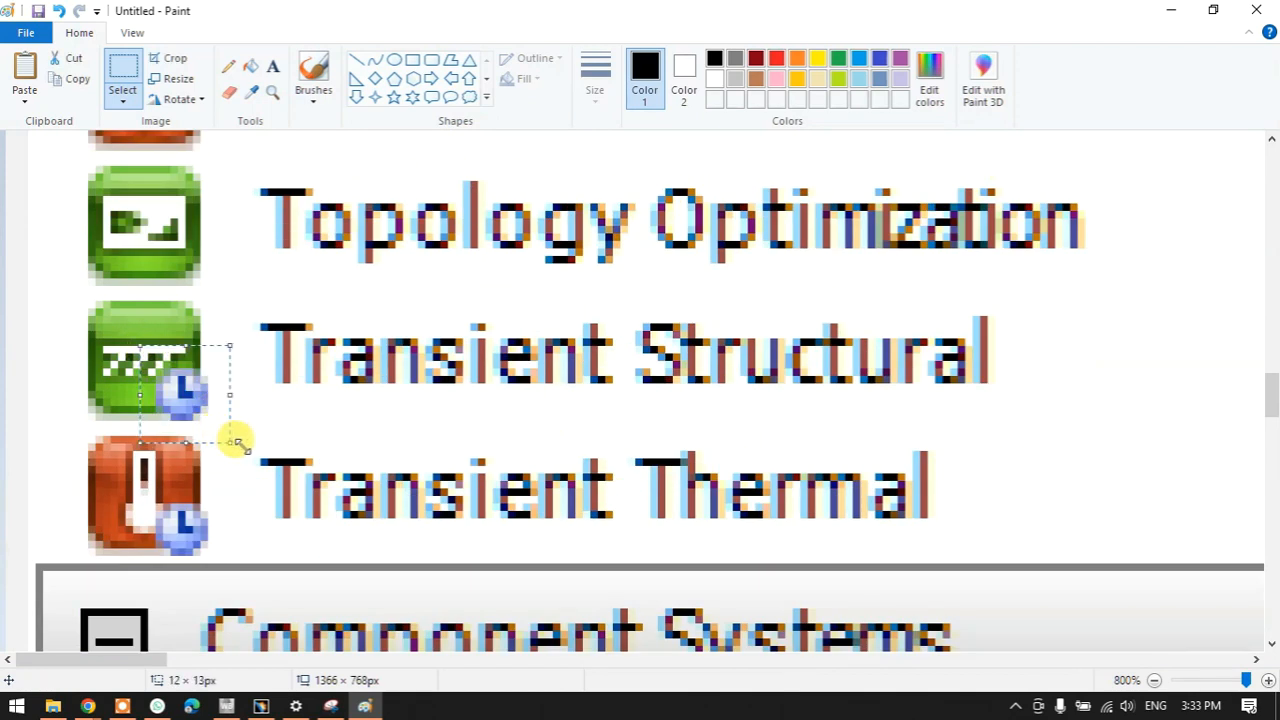
- Switch to the Google Meet call in Chrome to check the shared presentation, and return to Paint
{"action": "left_click", "coordinate": [88, 704]}
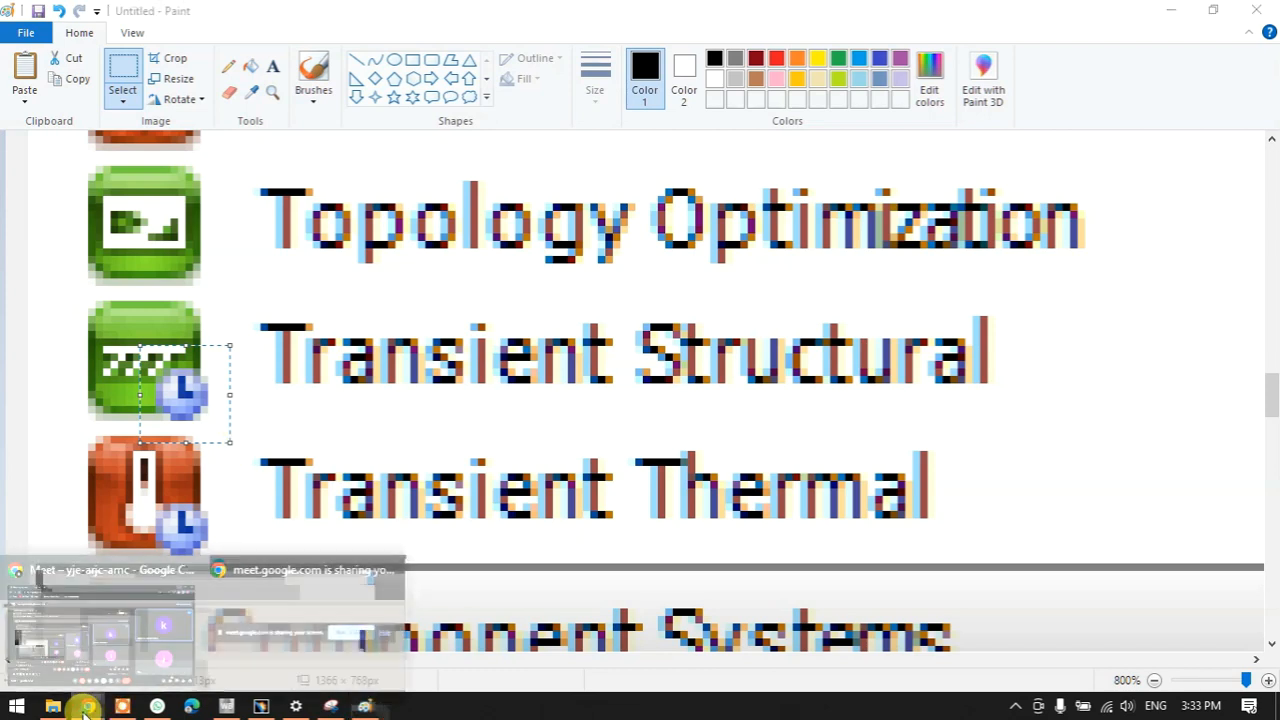
{"action": "left_click", "coordinate": [113, 666]}
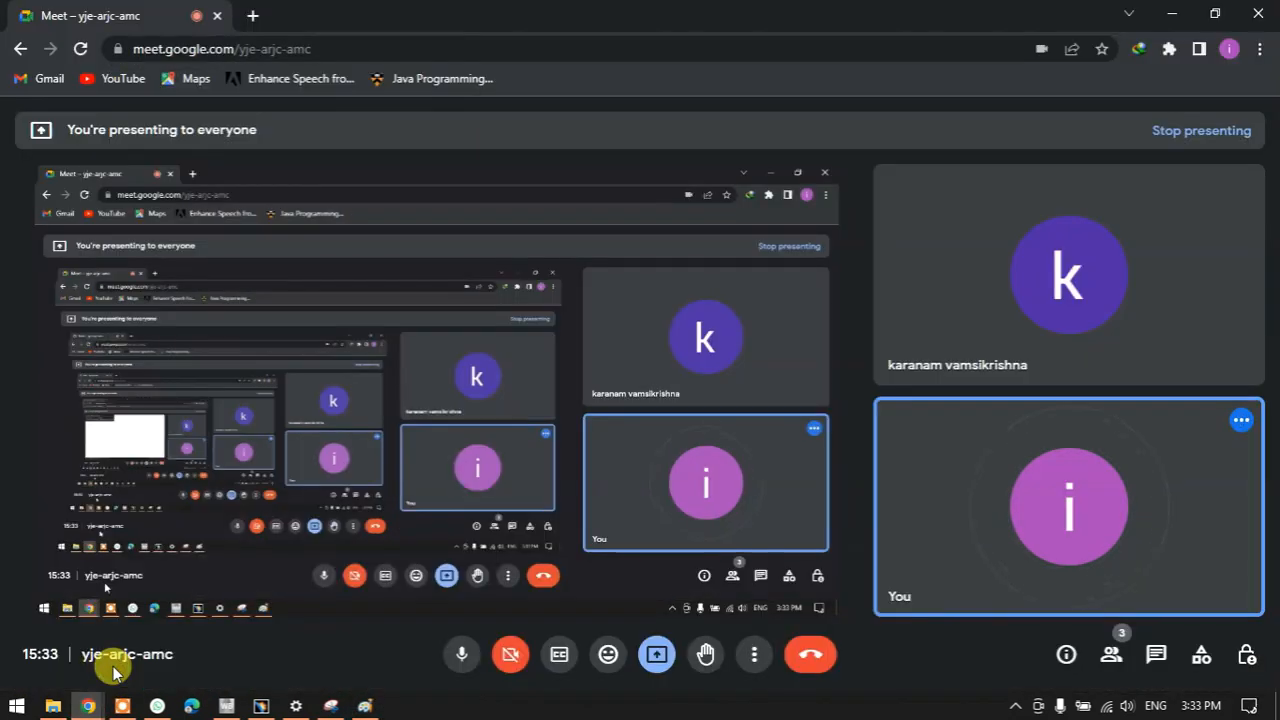
{"action": "left_click", "coordinate": [1168, 15]}
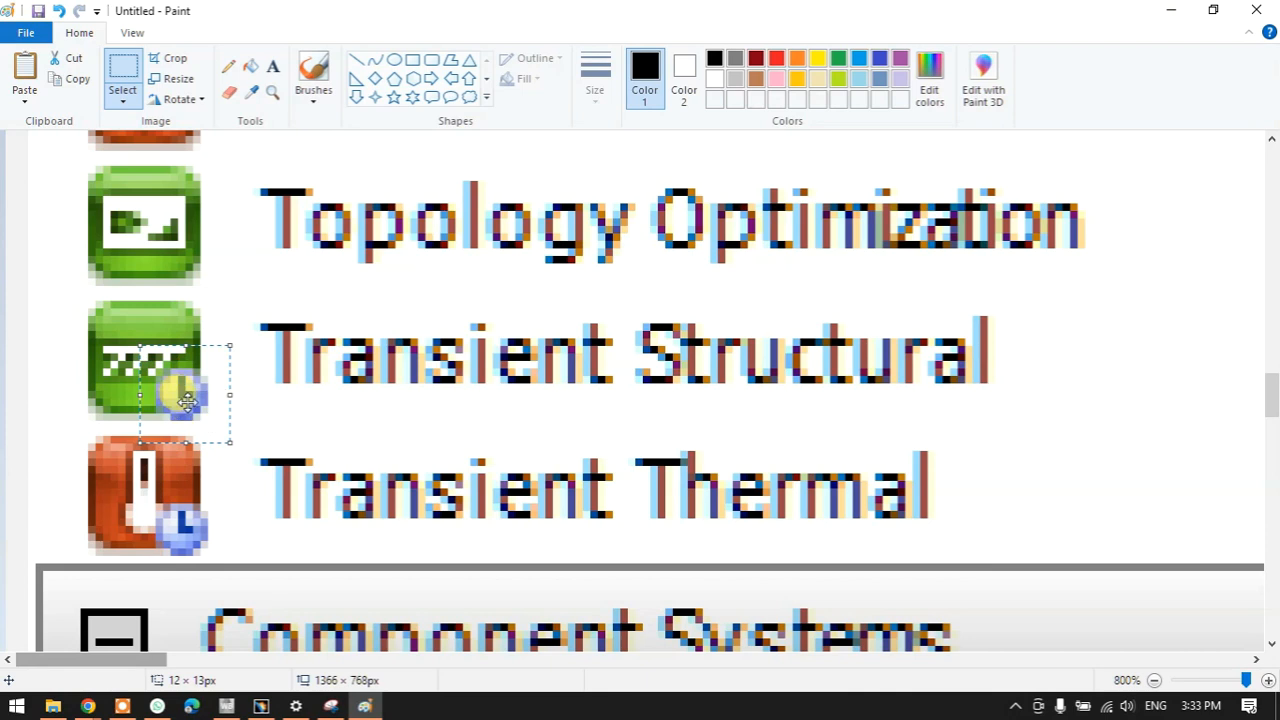
- Compare the Rigid Dynamics, Static Structural and Transient Structural icons in the enlarged screenshot, looking for the clock symbol
{"action": "scroll", "coordinate": [186, 402], "scroll_direction": "up", "scroll_amount": 3}
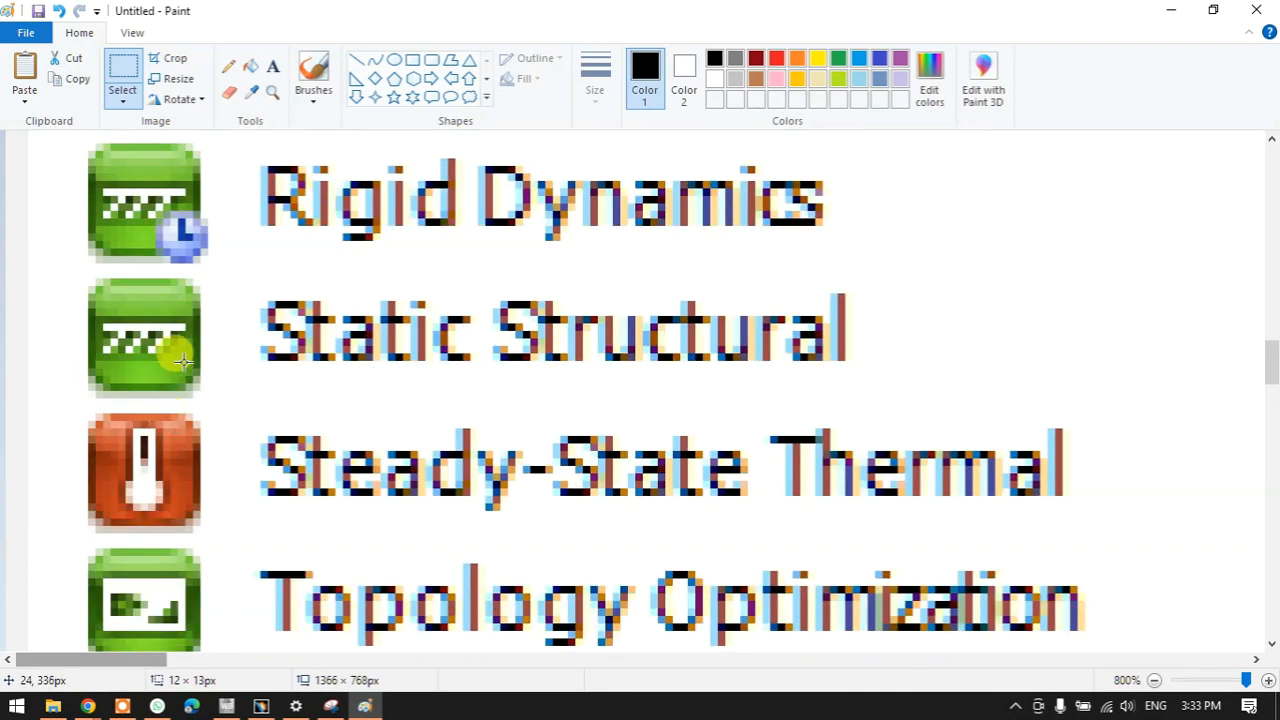
{"action": "scroll", "coordinate": [172, 345], "scroll_direction": "down", "scroll_amount": 3}
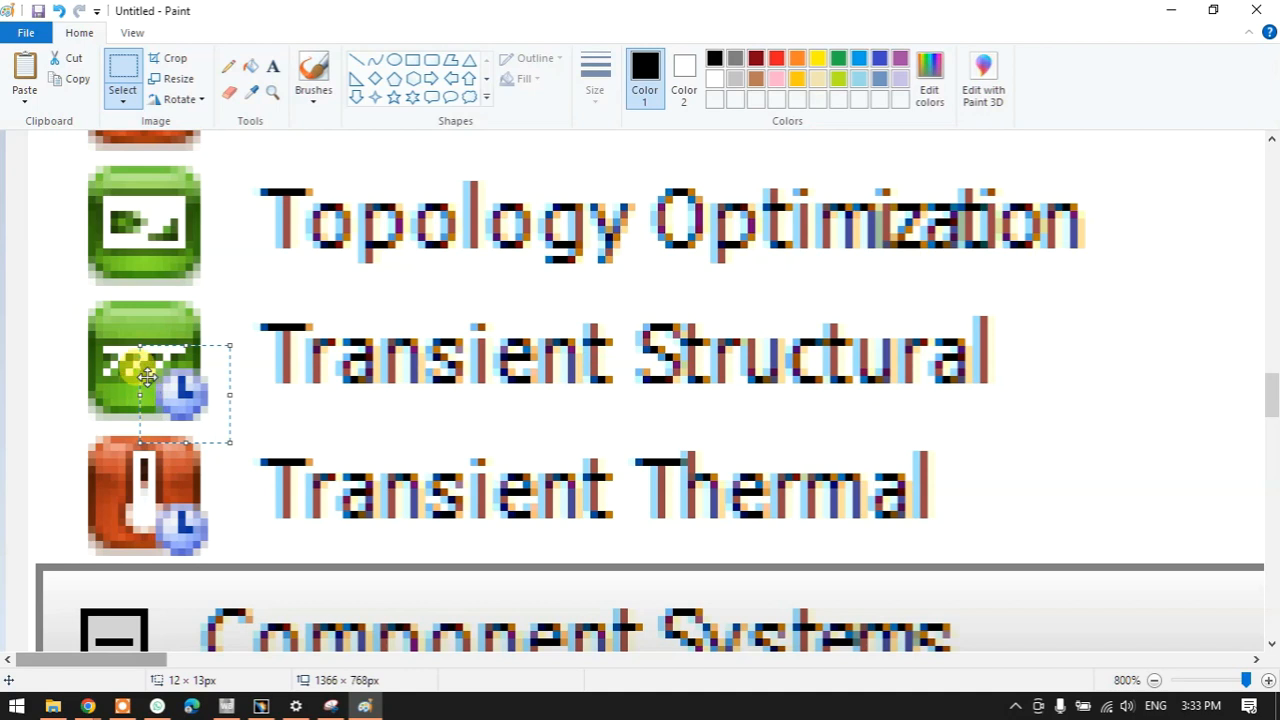
{"action": "scroll", "coordinate": [140, 368], "scroll_direction": "up", "scroll_amount": 2}
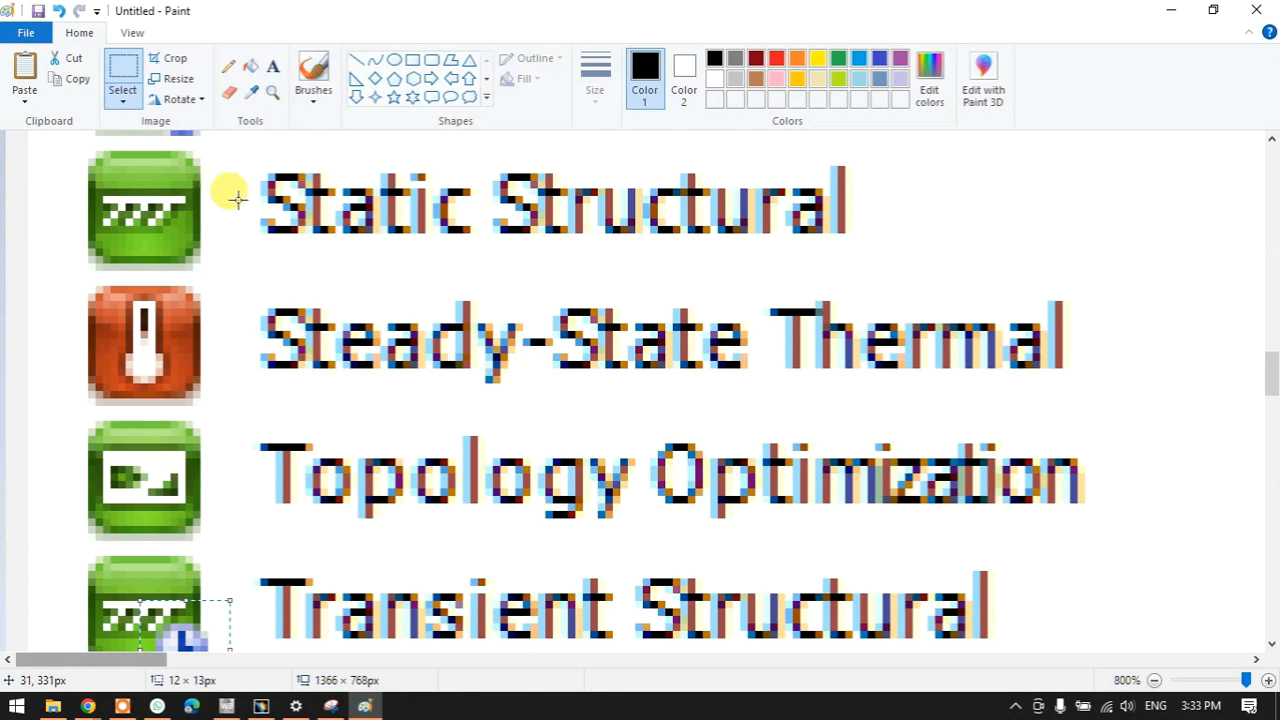
{"action": "scroll", "coordinate": [192, 253], "scroll_direction": "down", "scroll_amount": 2}
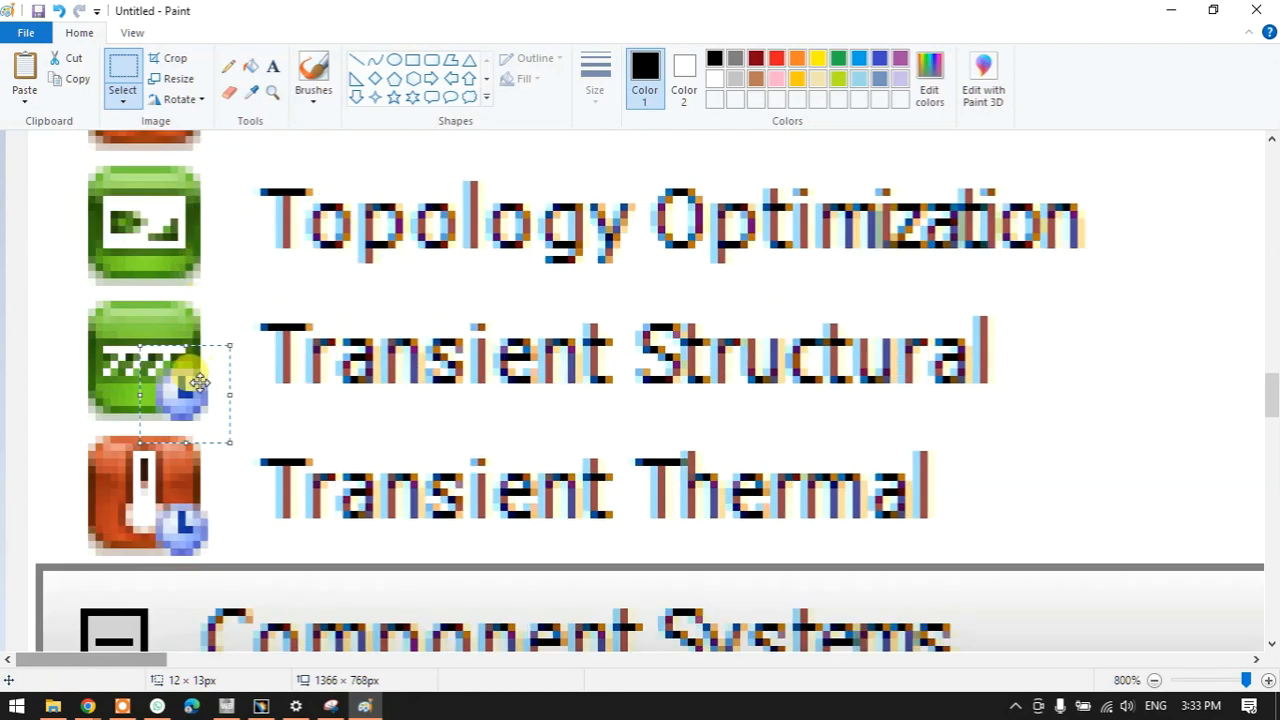
{"action": "scroll", "coordinate": [200, 382], "scroll_direction": "up", "scroll_amount": 2}
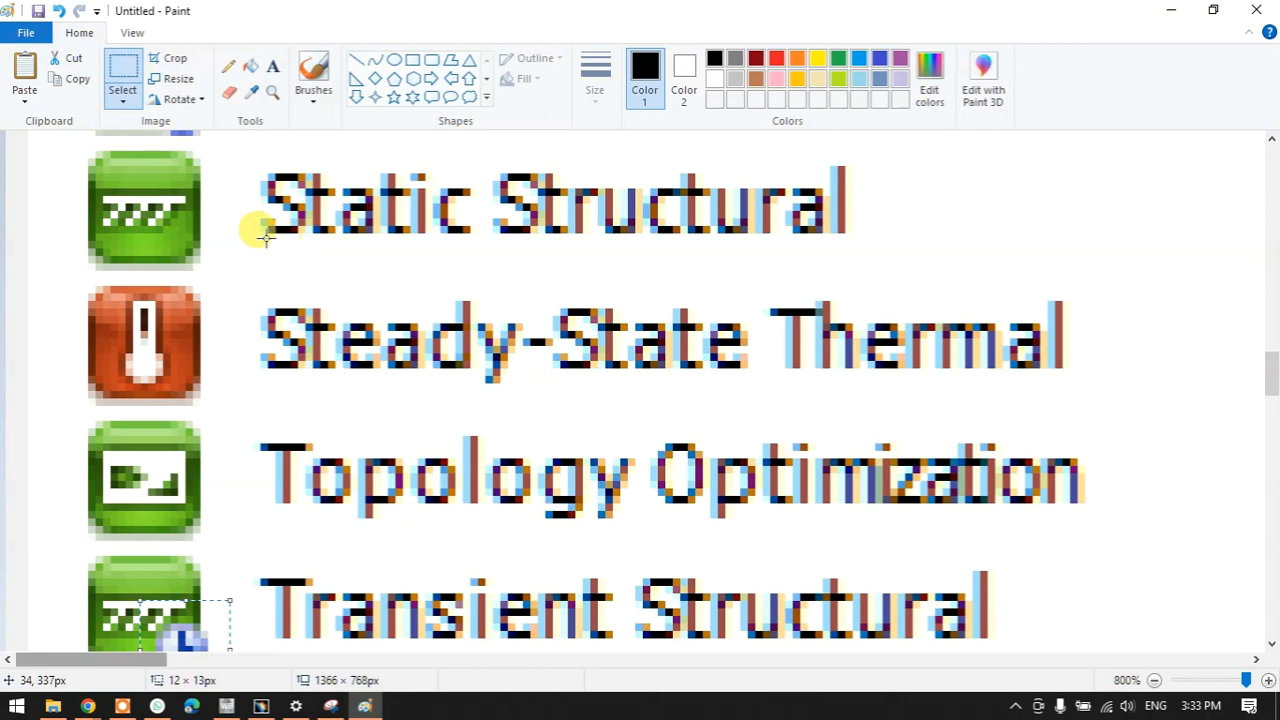
- Compare the Static Structural and Transient Structural entries in the enlarged screenshot, box-selecting each name in turn
{"action": "scroll", "coordinate": [350, 265], "scroll_direction": "down", "scroll_amount": 2}
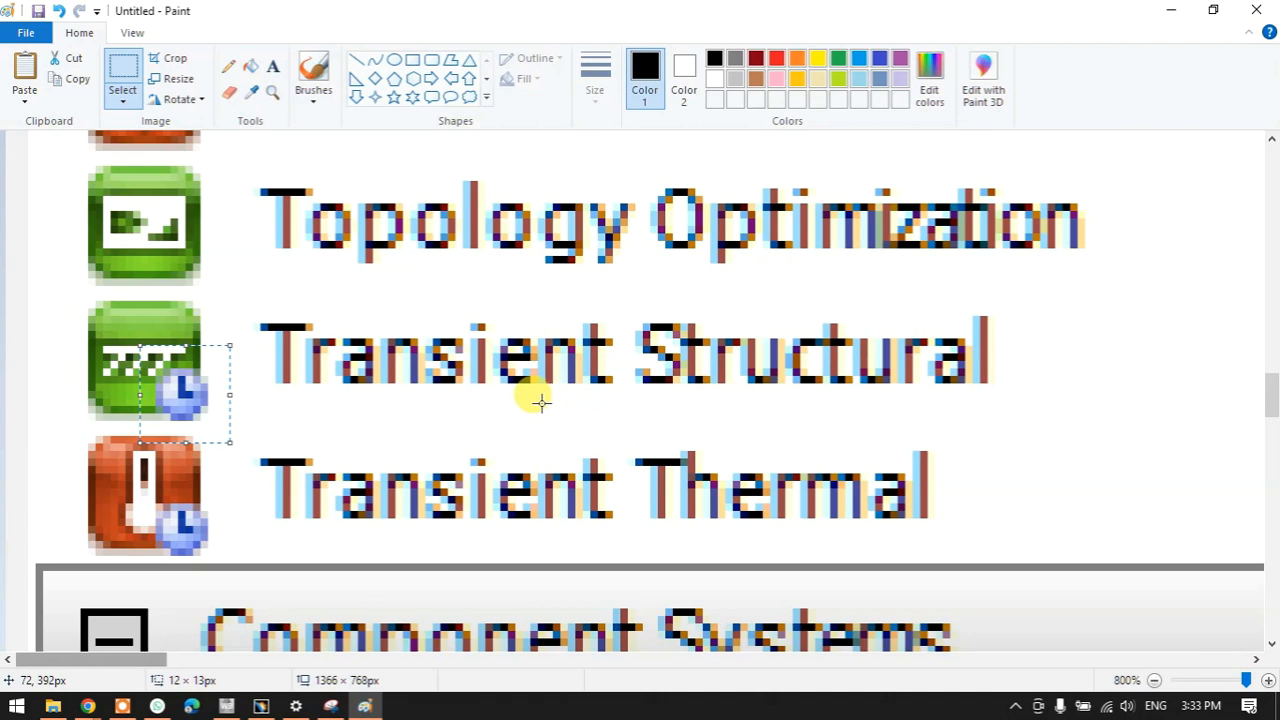
{"action": "scroll", "coordinate": [520, 400], "scroll_direction": "up", "scroll_amount": 5}
{"action": "left_click", "coordinate": [241, 272]}
{"action": "left_click_drag", "start_coordinate": [241, 272], "coordinate": [862, 400]}
{"action": "scroll", "coordinate": [505, 400], "scroll_direction": "down", "scroll_amount": 7}
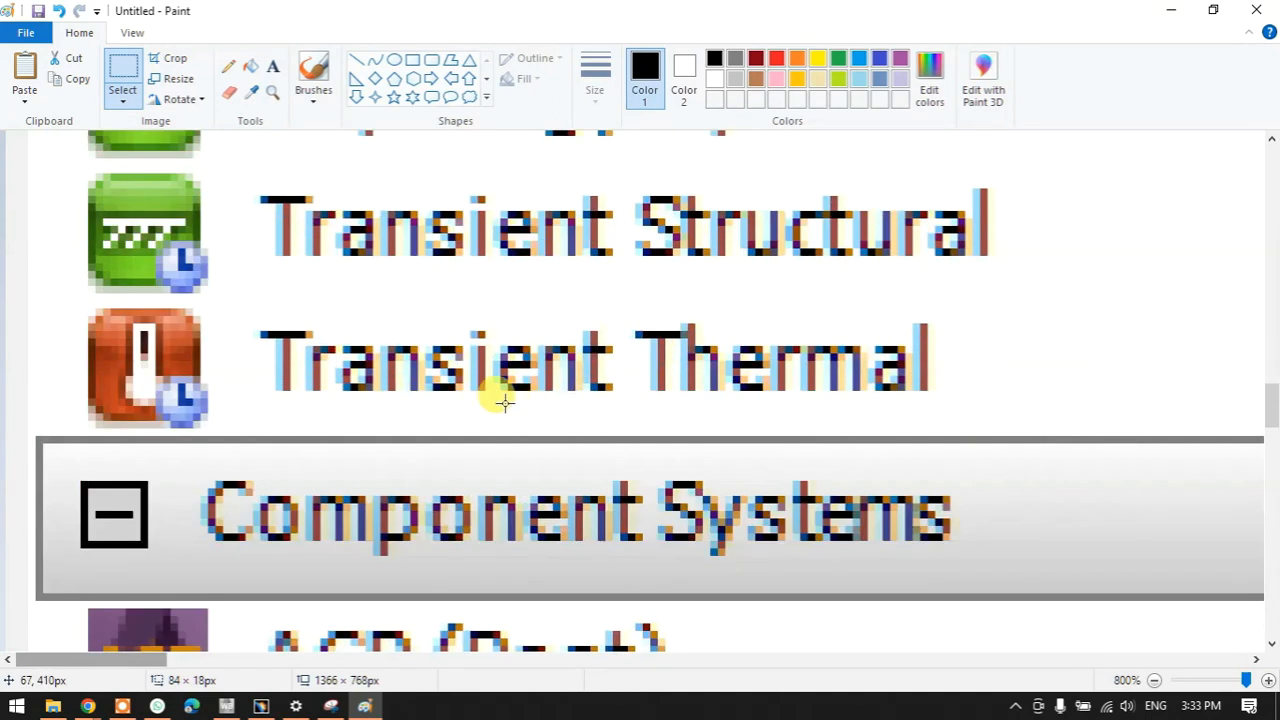
{"action": "left_click_drag", "start_coordinate": [224, 182], "coordinate": [1046, 292]}
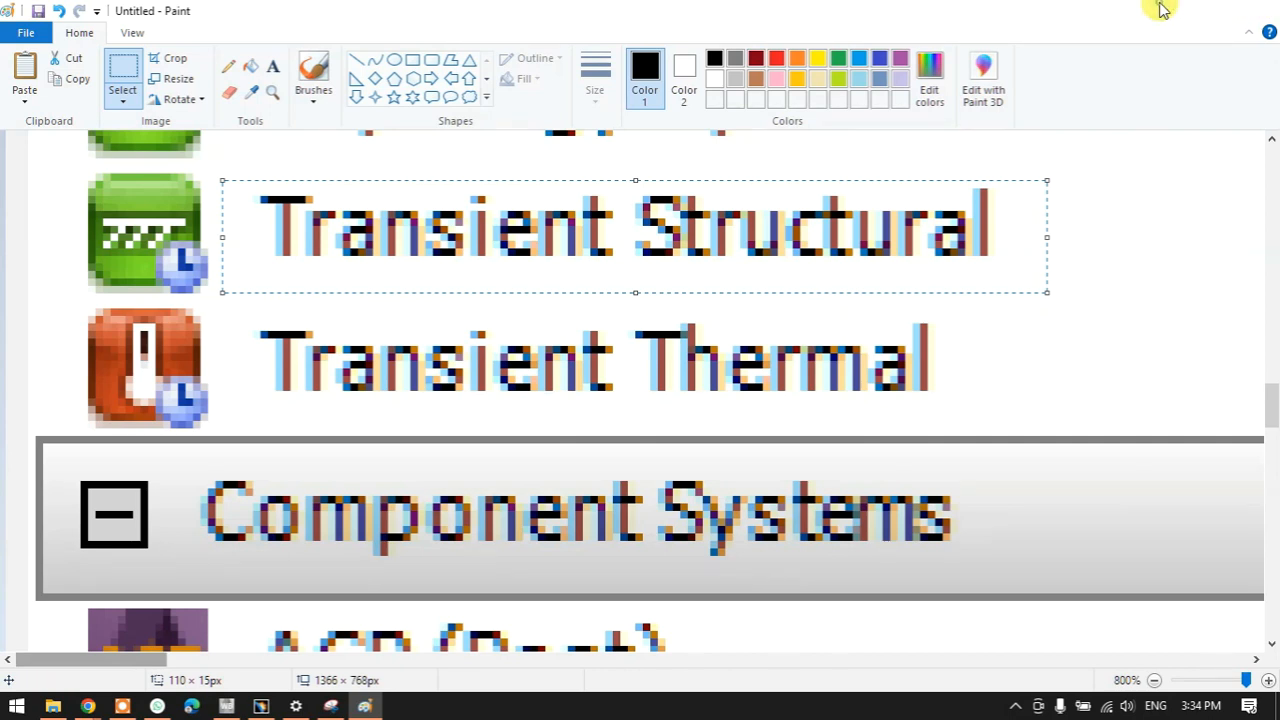
- Return to Workbench, add a Transient Structural system linked to the existing Geometry cell, and open its Model for editing
{"action": "left_click", "coordinate": [1168, 10]}
{"action": "left_click_drag", "start_coordinate": [63, 365], "coordinate": [447, 428]}
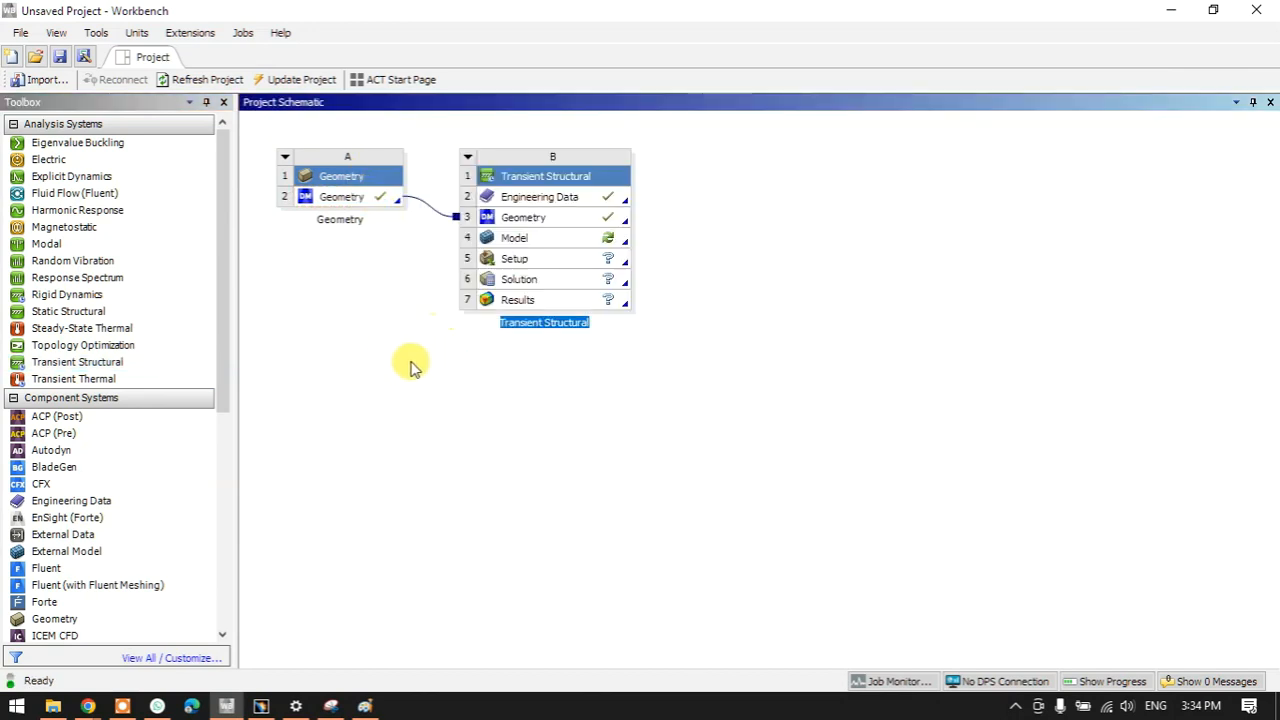
{"action": "left_click", "coordinate": [385, 403]}
{"action": "double_click", "coordinate": [514, 238]}
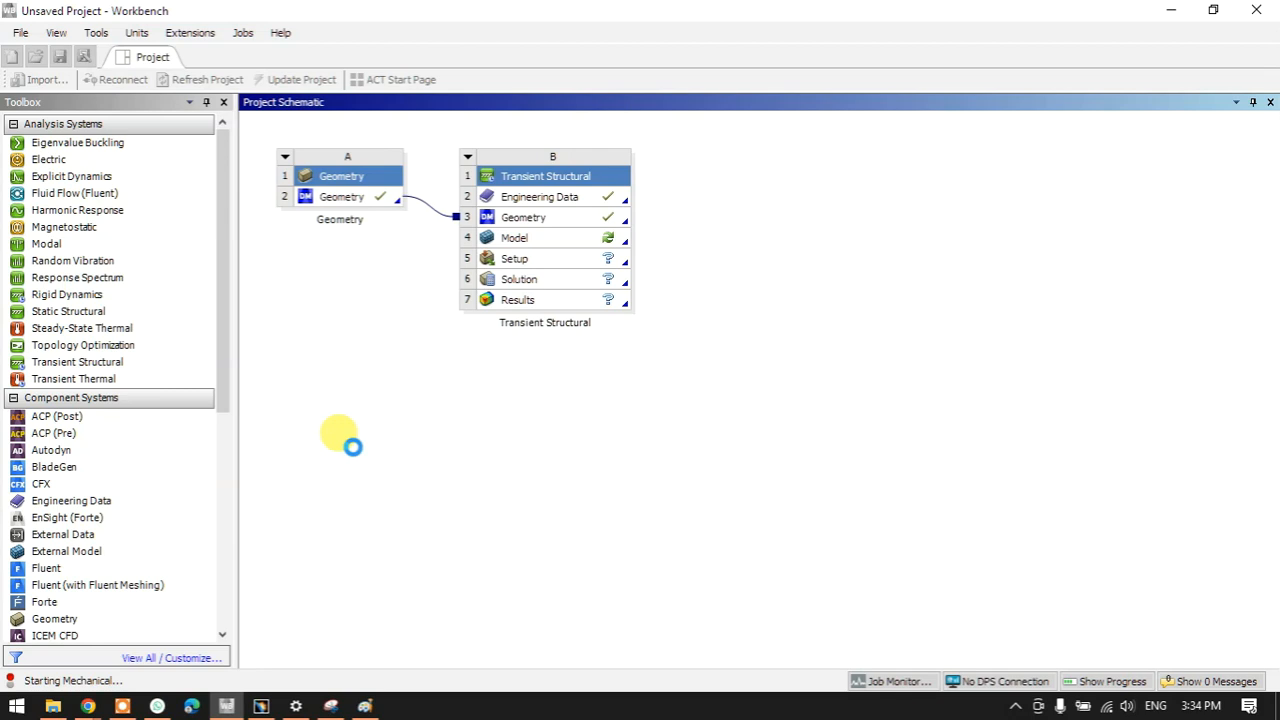
- Switch to Snipping Tool and capture a new snip of the empty project schematic area as a blank drawing surface
{"action": "left_click", "coordinate": [331, 705]}
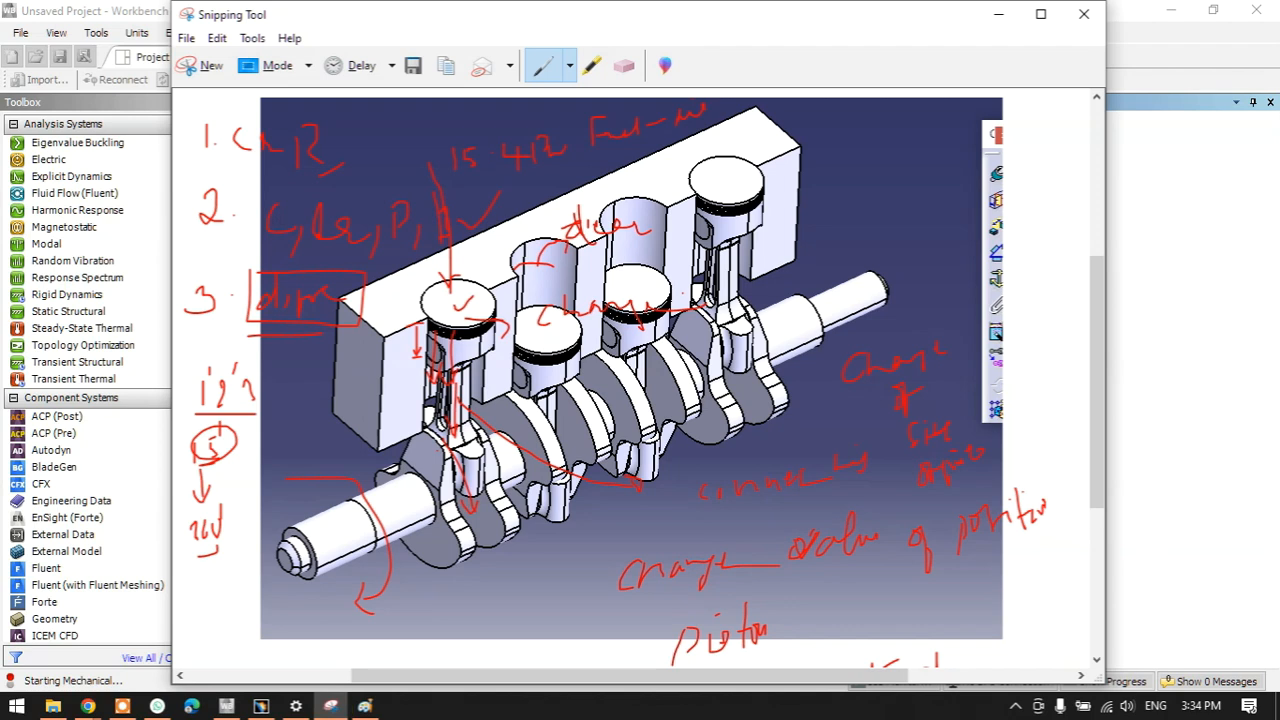
{"action": "left_click", "coordinate": [205, 66]}
{"action": "left_click_drag", "start_coordinate": [316, 393], "coordinate": [900, 620]}
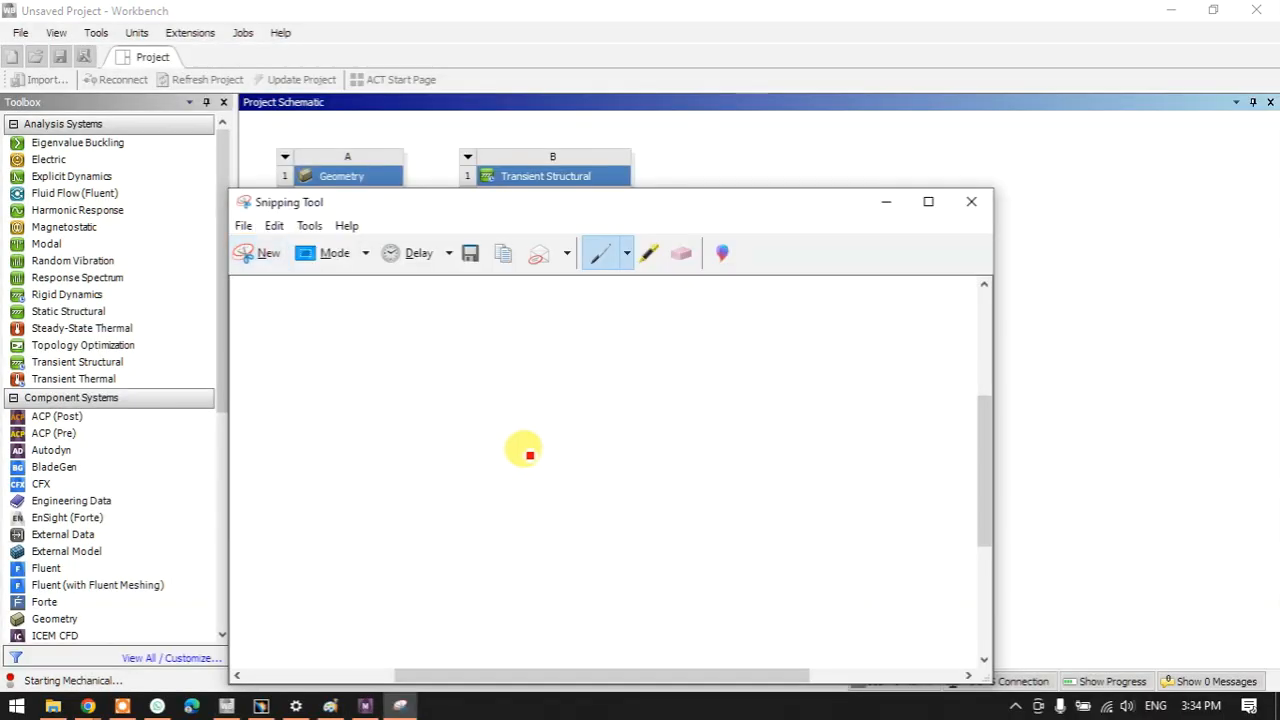
- Draw a box with a straight motion arrow and a travel span above it, labelled and underlined as translation
{"action": "mouse_move", "coordinate": [333, 352]}
{"action": "left_mouse_down"}
{"action": "mouse_move", "coordinate": [333, 368]}
{"action": "mouse_move", "coordinate": [336, 356]}
{"action": "mouse_move", "coordinate": [380, 351]}
{"action": "mouse_move", "coordinate": [400, 389]}
{"action": "mouse_move", "coordinate": [342, 399]}
{"action": "mouse_move", "coordinate": [403, 386]}
{"action": "mouse_move", "coordinate": [400, 361]}
{"action": "left_mouse_up"}
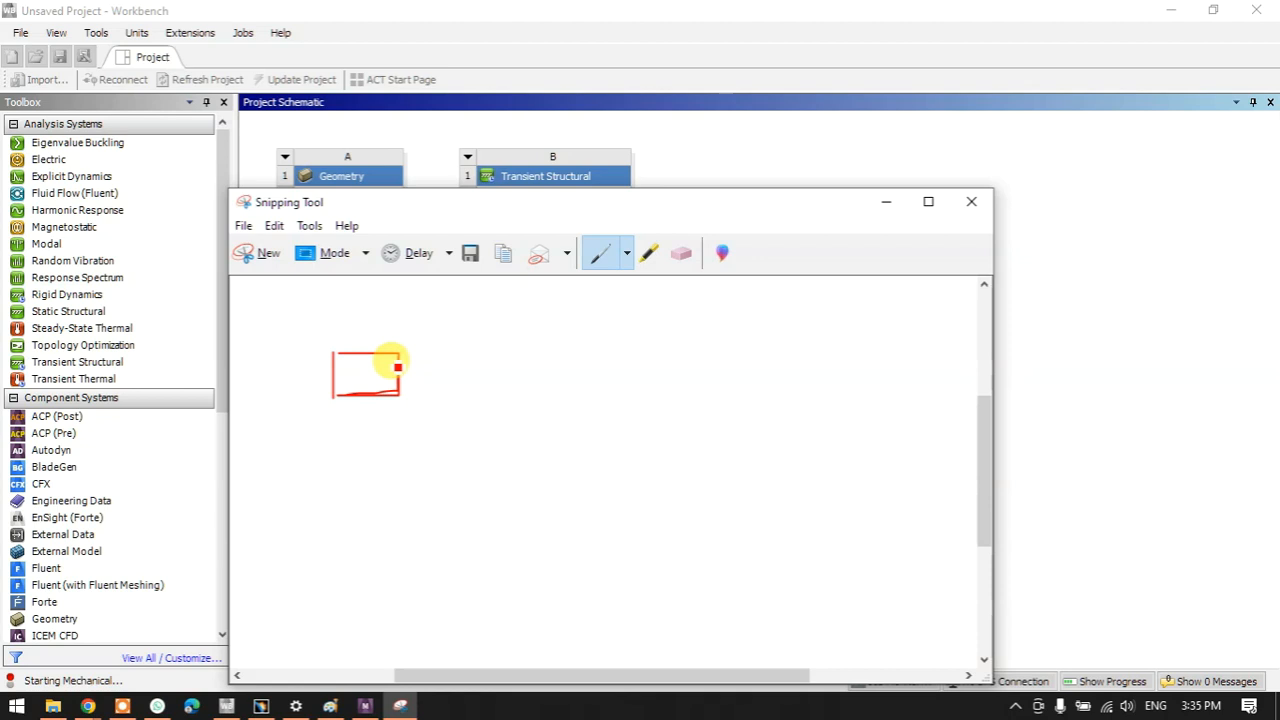
{"action": "mouse_move", "coordinate": [356, 408]}
{"action": "left_mouse_down"}
{"action": "mouse_move", "coordinate": [495, 408]}
{"action": "mouse_move", "coordinate": [481, 408]}
{"action": "left_mouse_up"}
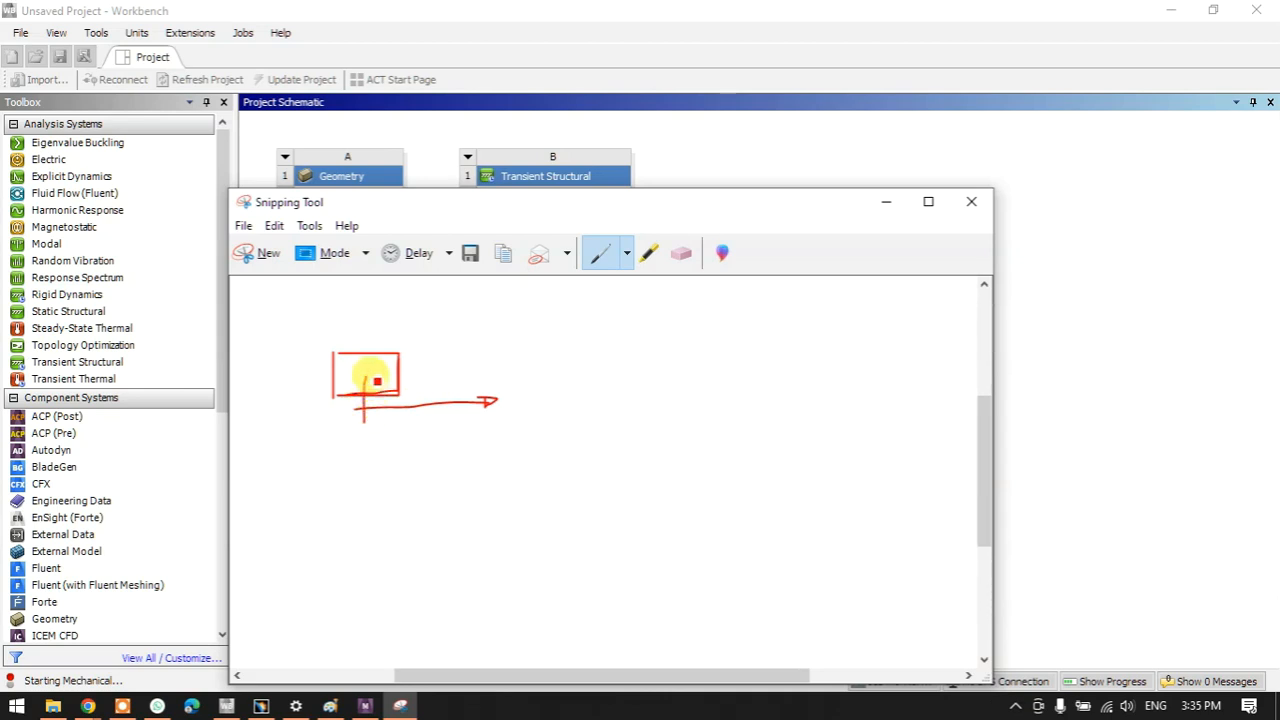
{"action": "mouse_move", "coordinate": [362, 414]}
{"action": "left_mouse_down"}
{"action": "mouse_move", "coordinate": [541, 411]}
{"action": "mouse_move", "coordinate": [547, 385]}
{"action": "mouse_move", "coordinate": [560, 407]}
{"action": "mouse_move", "coordinate": [589, 400]}
{"action": "mouse_move", "coordinate": [609, 366]}
{"action": "mouse_move", "coordinate": [645, 386]}
{"action": "mouse_move", "coordinate": [714, 366]}
{"action": "mouse_move", "coordinate": [740, 388]}
{"action": "mouse_move", "coordinate": [762, 385]}
{"action": "mouse_move", "coordinate": [790, 360]}
{"action": "mouse_move", "coordinate": [799, 369]}
{"action": "mouse_move", "coordinate": [846, 343]}
{"action": "mouse_move", "coordinate": [875, 365]}
{"action": "mouse_move", "coordinate": [870, 348]}
{"action": "mouse_move", "coordinate": [923, 334]}
{"action": "mouse_move", "coordinate": [937, 370]}
{"action": "left_mouse_up"}
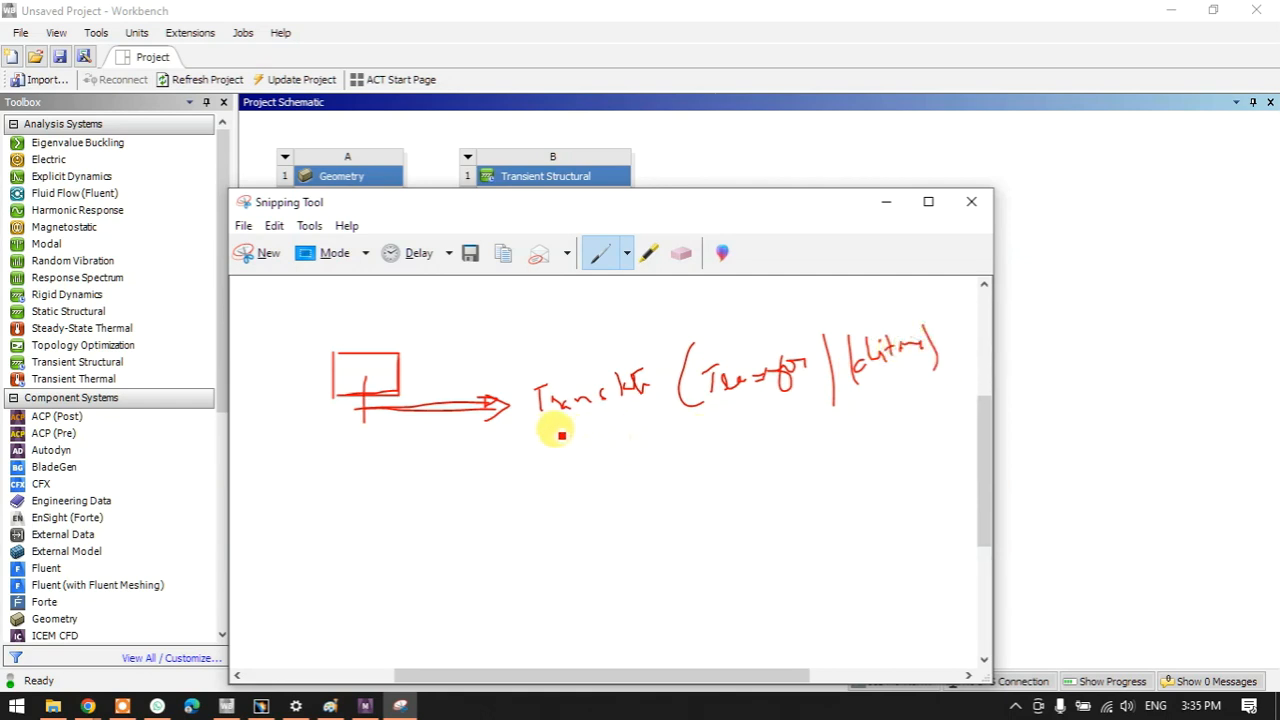
{"action": "left_click_drag", "start_coordinate": [551, 431], "coordinate": [644, 412]}
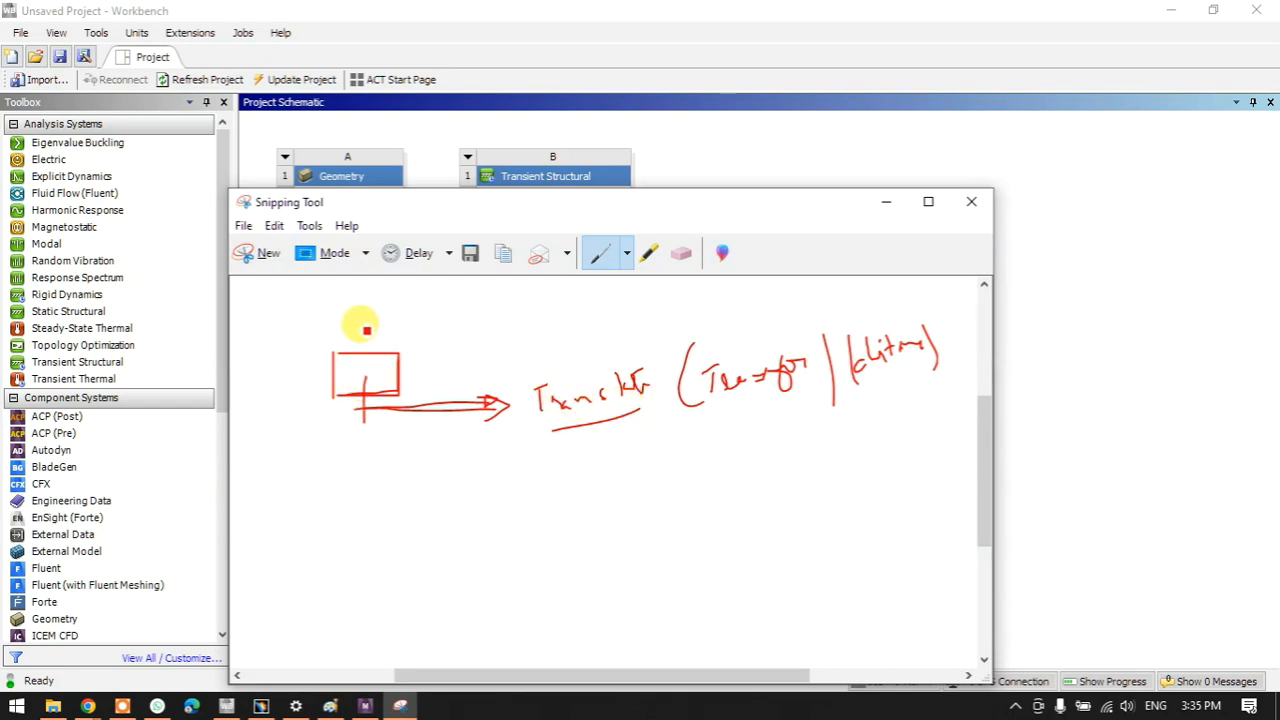
{"action": "mouse_move", "coordinate": [360, 322]}
{"action": "left_mouse_down"}
{"action": "mouse_move", "coordinate": [360, 341]}
{"action": "mouse_move", "coordinate": [545, 346]}
{"action": "left_mouse_up"}
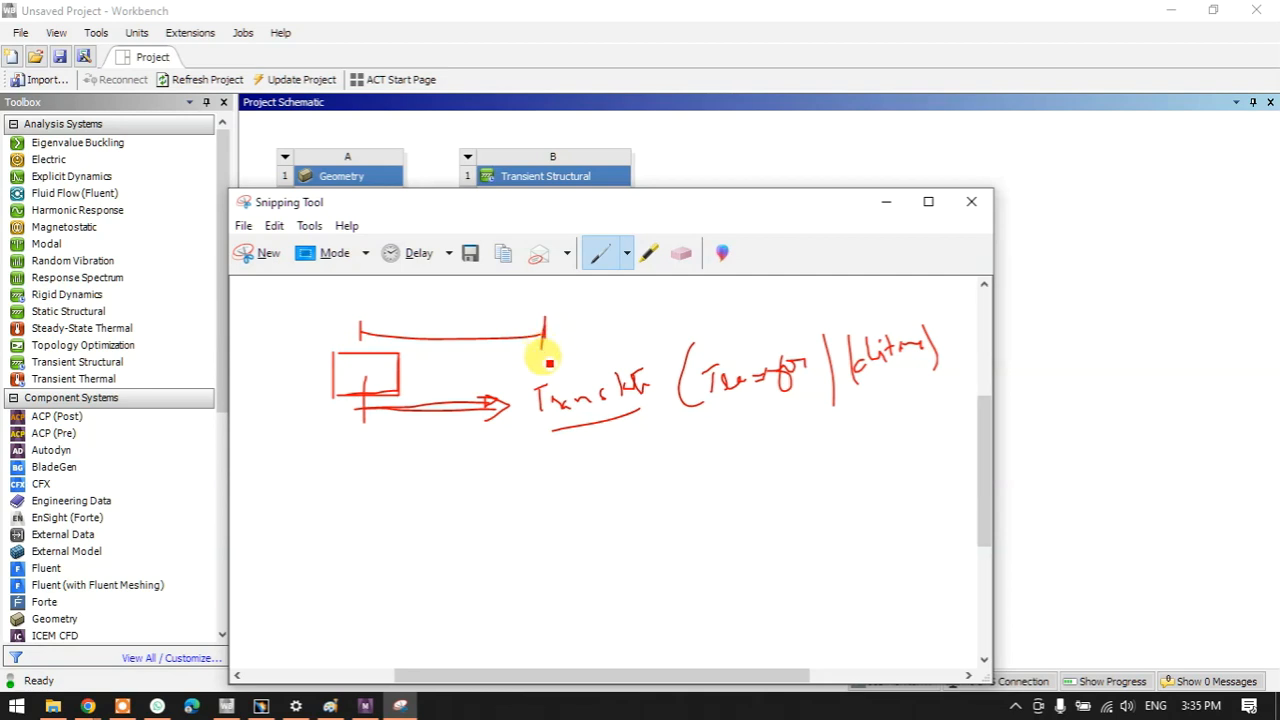
{"action": "left_click_drag", "start_coordinate": [367, 409], "coordinate": [505, 404]}
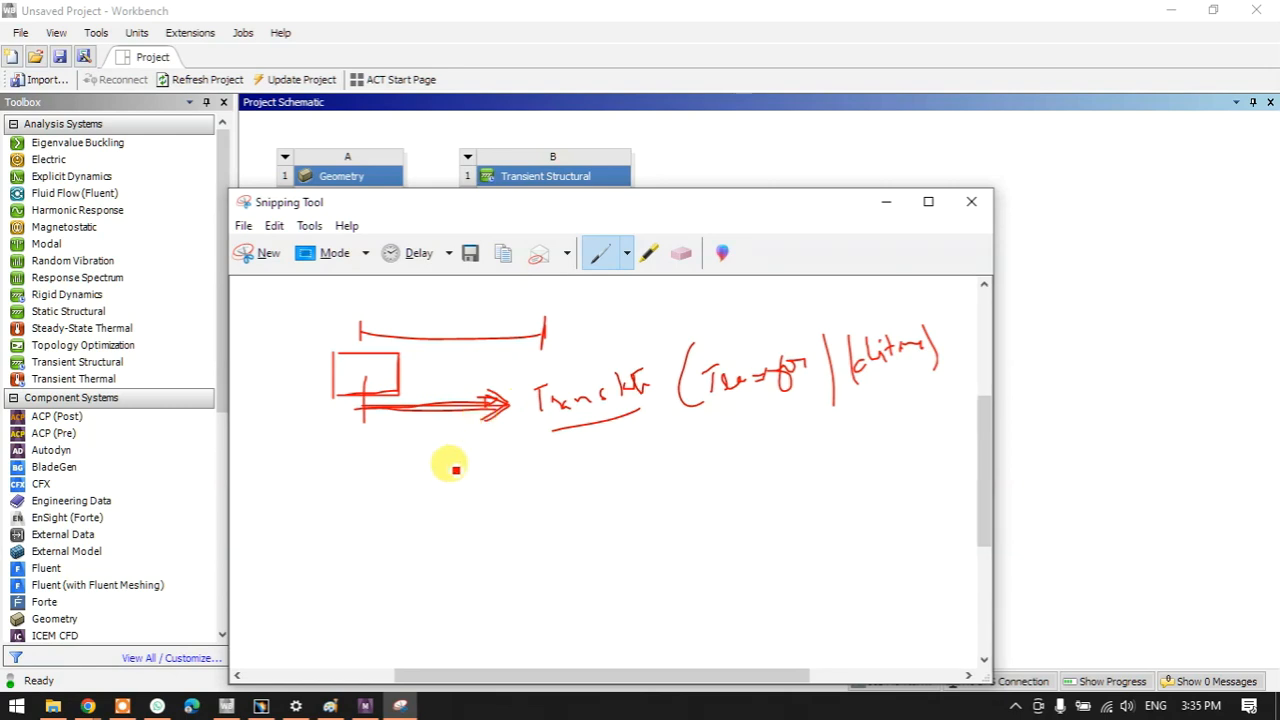
- Draw a second box circled by a rotation arrow below the translation sketch and label it as rotation
{"action": "mouse_move", "coordinate": [341, 521]}
{"action": "left_mouse_down"}
{"action": "mouse_move", "coordinate": [343, 565]}
{"action": "mouse_move", "coordinate": [403, 526]}
{"action": "mouse_move", "coordinate": [403, 560]}
{"action": "mouse_move", "coordinate": [365, 555]}
{"action": "mouse_move", "coordinate": [403, 509]}
{"action": "mouse_move", "coordinate": [309, 506]}
{"action": "mouse_move", "coordinate": [318, 549]}
{"action": "left_mouse_up"}
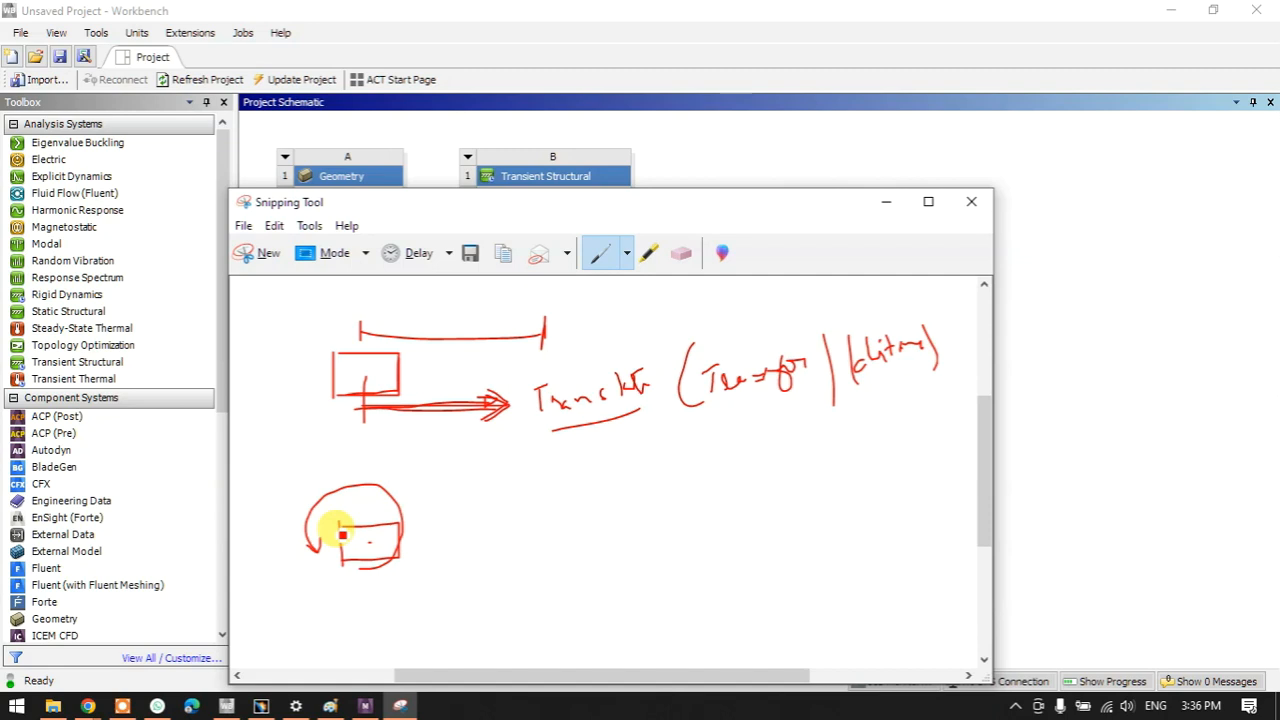
{"action": "mouse_move", "coordinate": [424, 543]}
{"action": "left_mouse_down"}
{"action": "mouse_move", "coordinate": [545, 543]}
{"action": "mouse_move", "coordinate": [574, 522]}
{"action": "mouse_move", "coordinate": [622, 526]}
{"action": "left_mouse_up"}
{"action": "left_click_drag", "start_coordinate": [674, 490], "coordinate": [666, 534]}
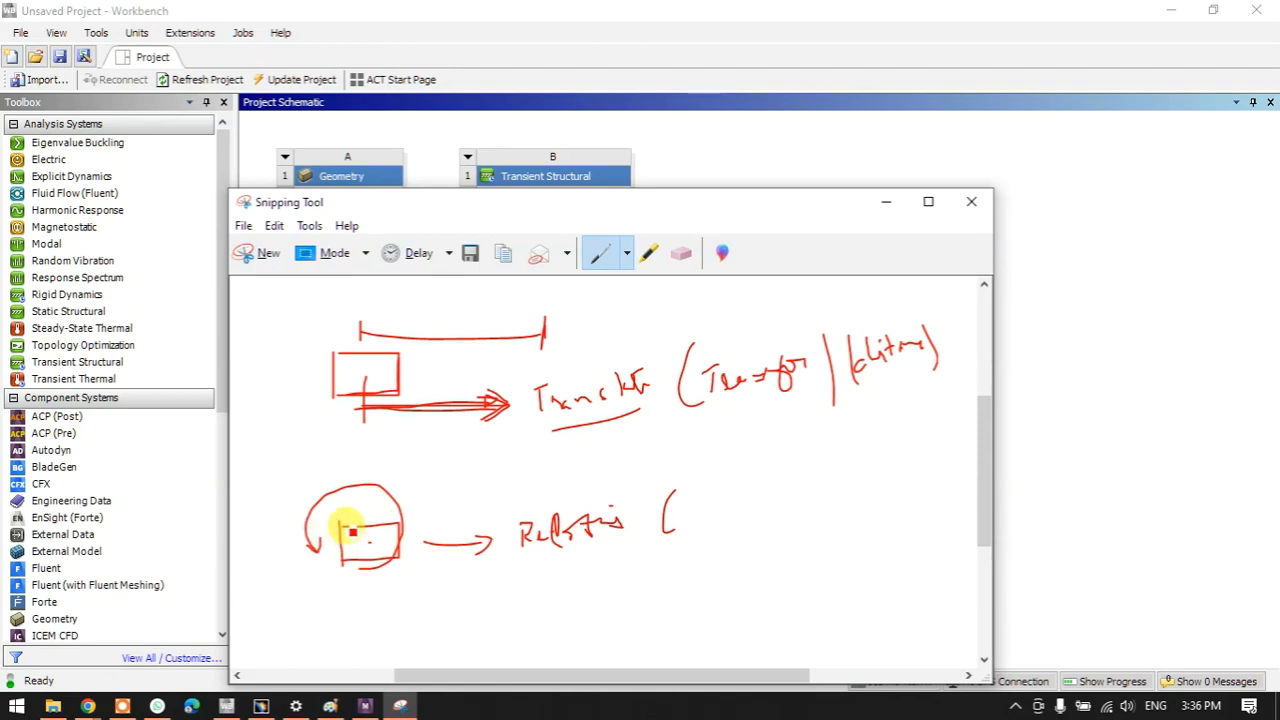
- Sketch a third box that both translates and rotates, mark it 2, and mark the translation and rotation sketches 1
{"action": "scroll", "coordinate": [352, 532], "scroll_direction": "down", "scroll_amount": 3}
{"action": "mouse_move", "coordinate": [346, 550]}
{"action": "left_mouse_down"}
{"action": "mouse_move", "coordinate": [410, 545]}
{"action": "mouse_move", "coordinate": [352, 578]}
{"action": "mouse_move", "coordinate": [351, 594]}
{"action": "mouse_move", "coordinate": [366, 503]}
{"action": "mouse_move", "coordinate": [329, 531]}
{"action": "mouse_move", "coordinate": [457, 543]}
{"action": "mouse_move", "coordinate": [464, 557]}
{"action": "left_mouse_up"}
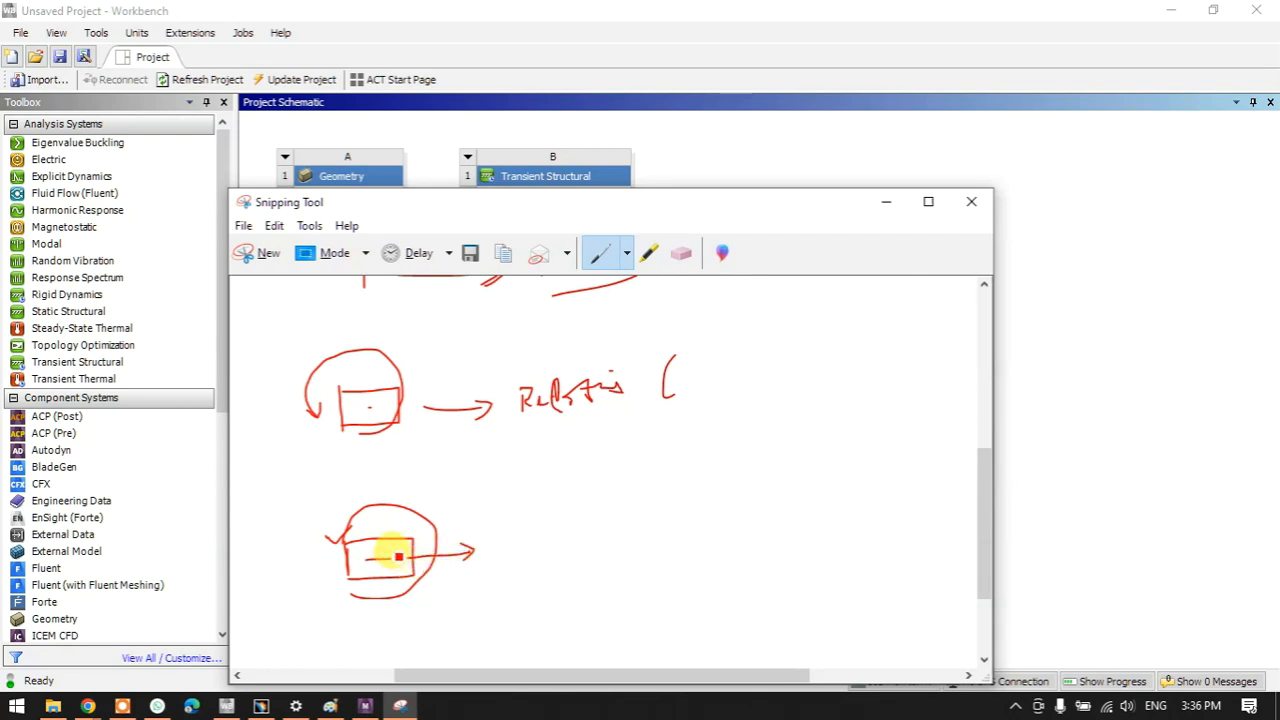
{"action": "mouse_move", "coordinate": [512, 545]}
{"action": "left_mouse_down"}
{"action": "mouse_move", "coordinate": [529, 557]}
{"action": "mouse_move", "coordinate": [523, 514]}
{"action": "mouse_move", "coordinate": [563, 531]}
{"action": "mouse_move", "coordinate": [535, 560]}
{"action": "mouse_move", "coordinate": [537, 546]}
{"action": "left_mouse_up"}
{"action": "left_click_drag", "start_coordinate": [394, 591], "coordinate": [547, 593]}
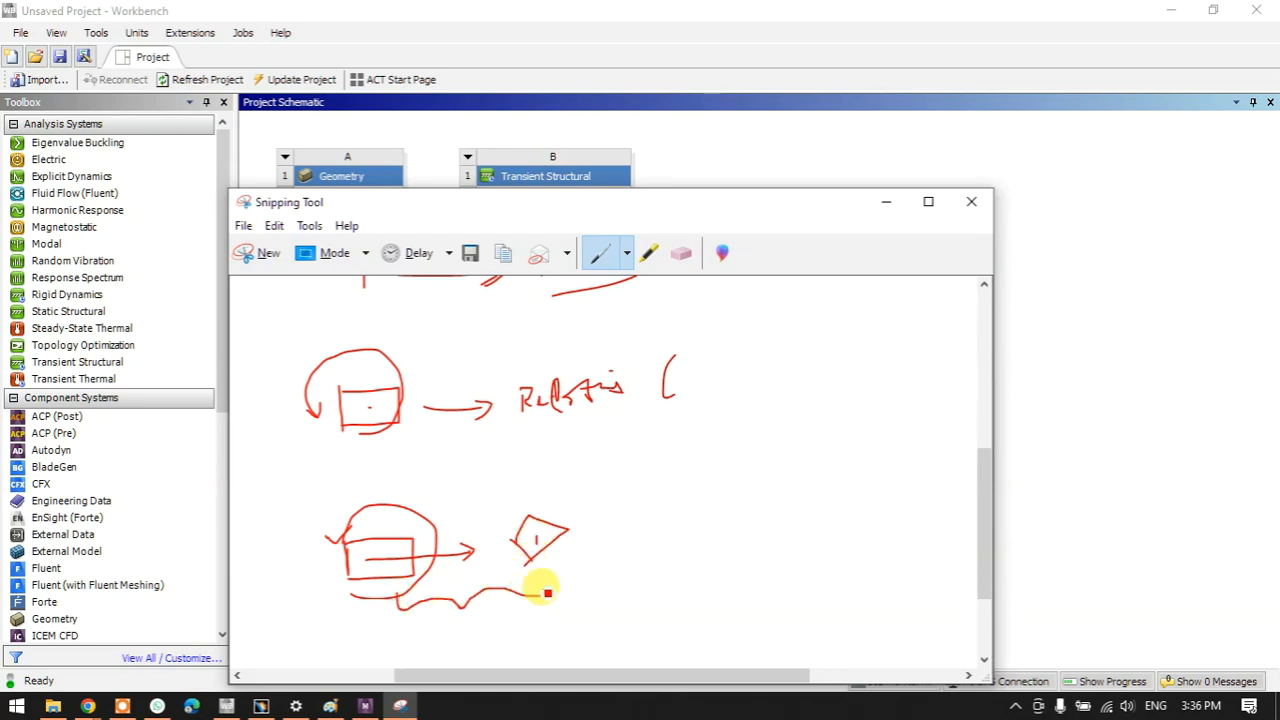
{"action": "mouse_move", "coordinate": [580, 510]}
{"action": "left_mouse_down"}
{"action": "mouse_move", "coordinate": [543, 503]}
{"action": "mouse_move", "coordinate": [471, 552]}
{"action": "left_mouse_up"}
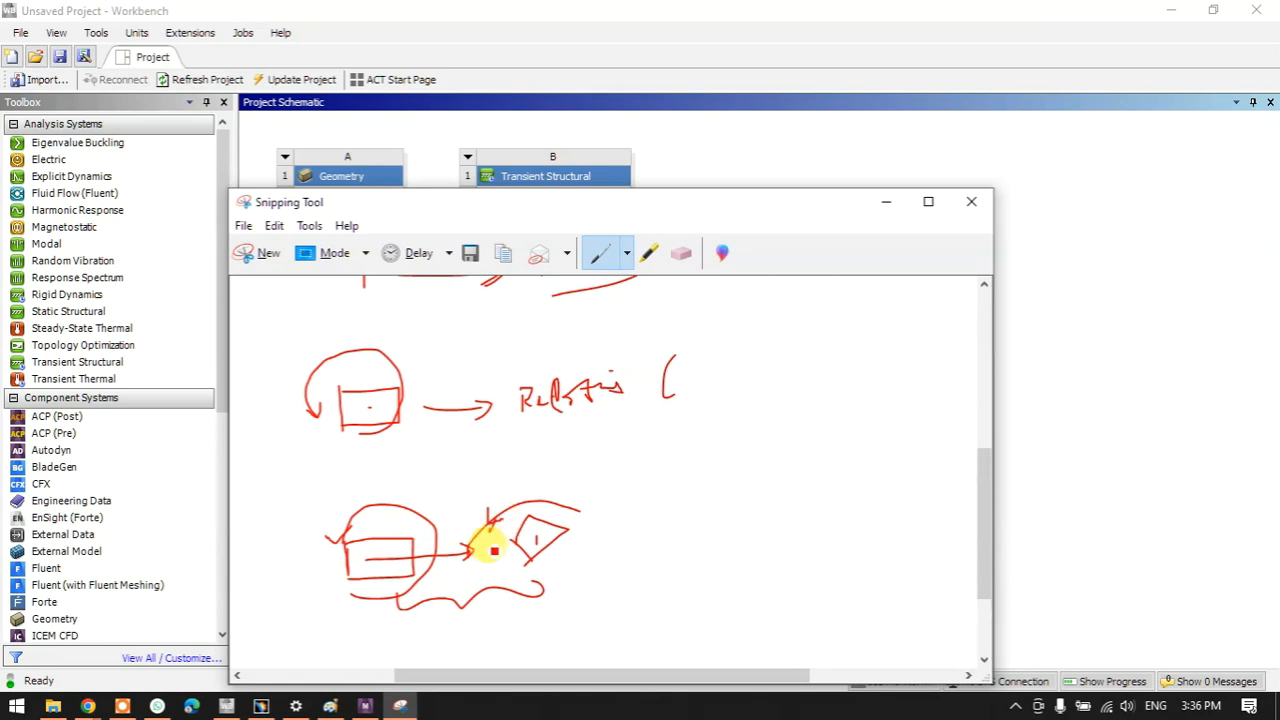
{"action": "mouse_move", "coordinate": [434, 481]}
{"action": "left_mouse_down"}
{"action": "mouse_move", "coordinate": [429, 500]}
{"action": "mouse_move", "coordinate": [450, 490]}
{"action": "left_mouse_up"}
{"action": "scroll", "coordinate": [440, 488], "scroll_direction": "up", "scroll_amount": 2}
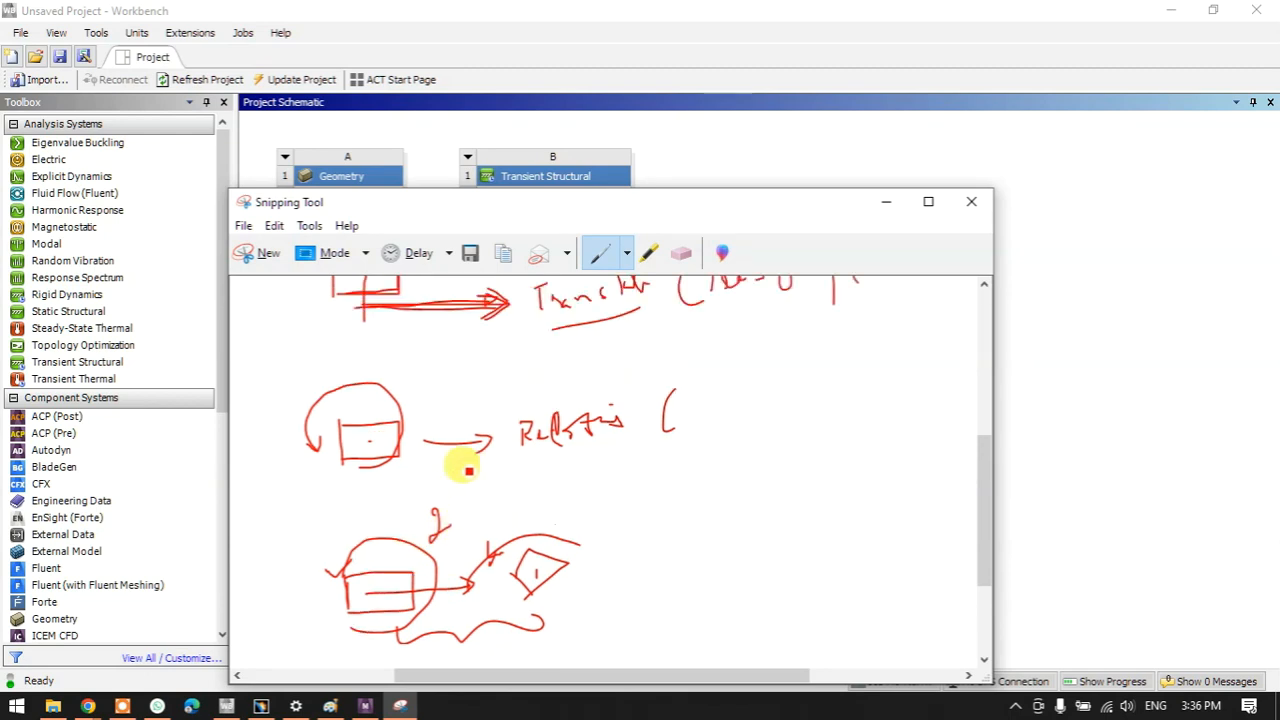
{"action": "left_click_drag", "start_coordinate": [290, 434], "coordinate": [291, 451]}
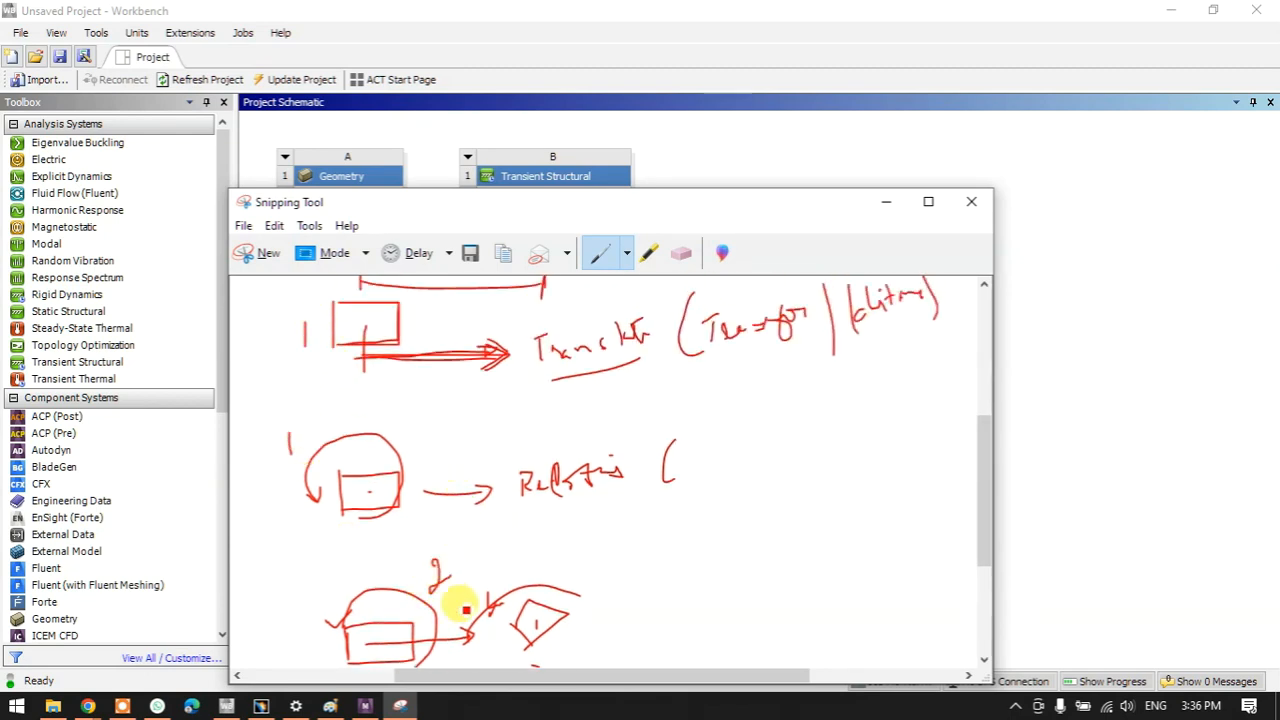
{"action": "scroll", "coordinate": [447, 595], "scroll_direction": "down", "scroll_amount": 1}
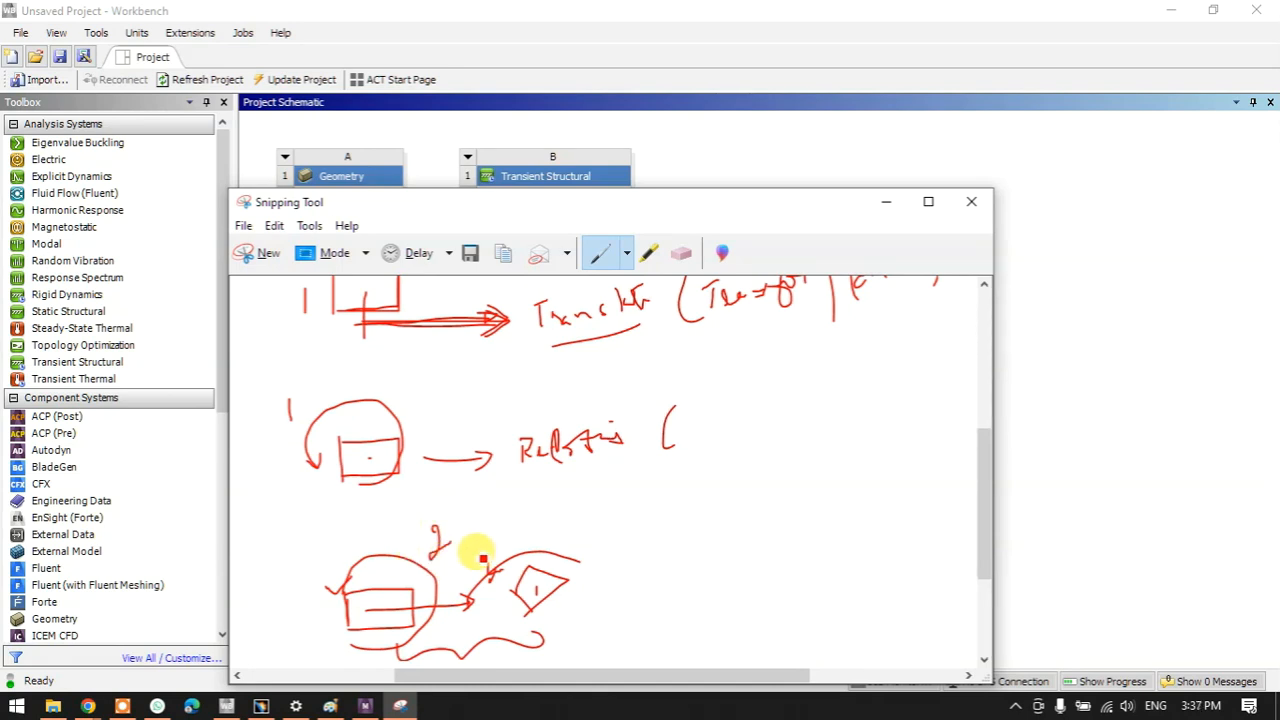
- Sketch a circle with an axis arrow, a sleeve sliding and rotating on a rod, and a nested section beside it
{"action": "mouse_move", "coordinate": [695, 577]}
{"action": "left_mouse_down"}
{"action": "mouse_move", "coordinate": [709, 580]}
{"action": "mouse_move", "coordinate": [686, 534]}
{"action": "mouse_move", "coordinate": [674, 577]}
{"action": "mouse_move", "coordinate": [705, 600]}
{"action": "mouse_move", "coordinate": [700, 566]}
{"action": "mouse_move", "coordinate": [749, 517]}
{"action": "mouse_move", "coordinate": [655, 589]}
{"action": "left_mouse_up"}
{"action": "mouse_move", "coordinate": [800, 400]}
{"action": "left_mouse_down"}
{"action": "mouse_move", "coordinate": [799, 462]}
{"action": "mouse_move", "coordinate": [837, 446]}
{"action": "mouse_move", "coordinate": [836, 468]}
{"action": "mouse_move", "coordinate": [856, 410]}
{"action": "mouse_move", "coordinate": [853, 448]}
{"action": "mouse_move", "coordinate": [812, 501]}
{"action": "mouse_move", "coordinate": [820, 565]}
{"action": "mouse_move", "coordinate": [822, 409]}
{"action": "mouse_move", "coordinate": [809, 411]}
{"action": "left_mouse_up"}
{"action": "mouse_move", "coordinate": [838, 454]}
{"action": "left_mouse_down"}
{"action": "mouse_move", "coordinate": [777, 393]}
{"action": "mouse_move", "coordinate": [807, 450]}
{"action": "mouse_move", "coordinate": [804, 352]}
{"action": "mouse_move", "coordinate": [813, 373]}
{"action": "left_mouse_up"}
{"action": "left_click_drag", "start_coordinate": [809, 425], "coordinate": [807, 486]}
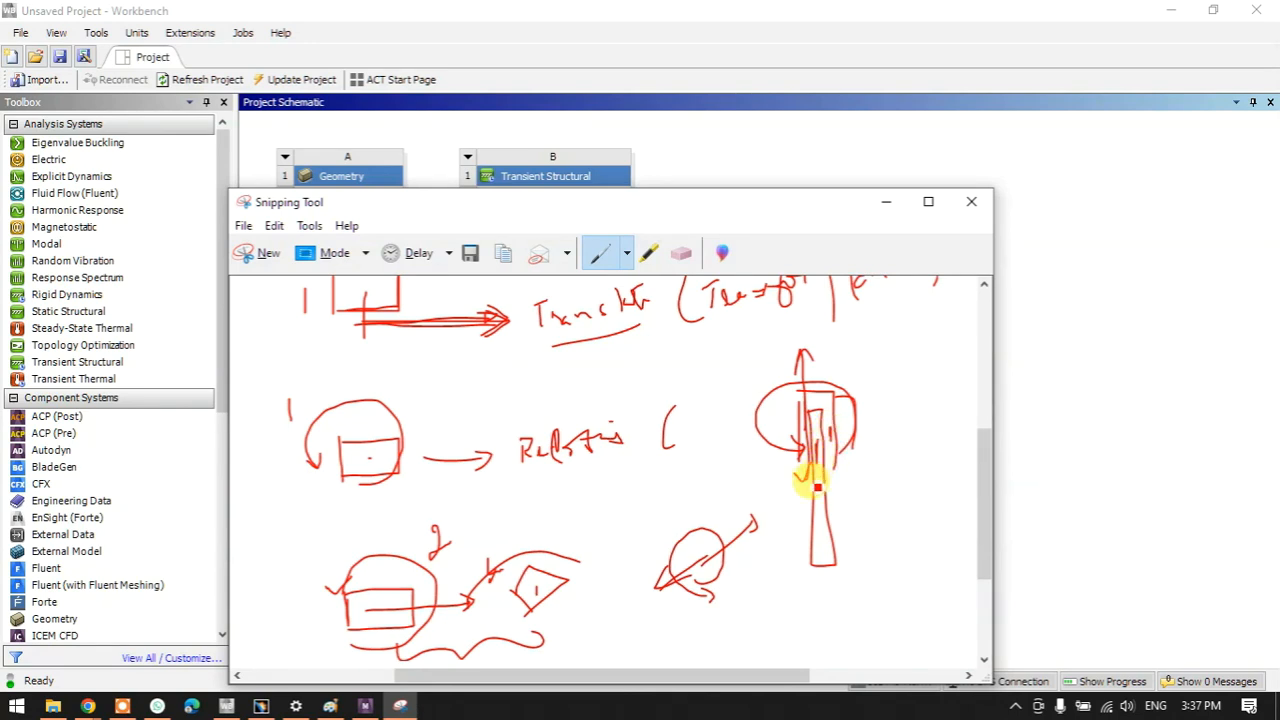
{"action": "left_click_drag", "start_coordinate": [825, 507], "coordinate": [810, 488]}
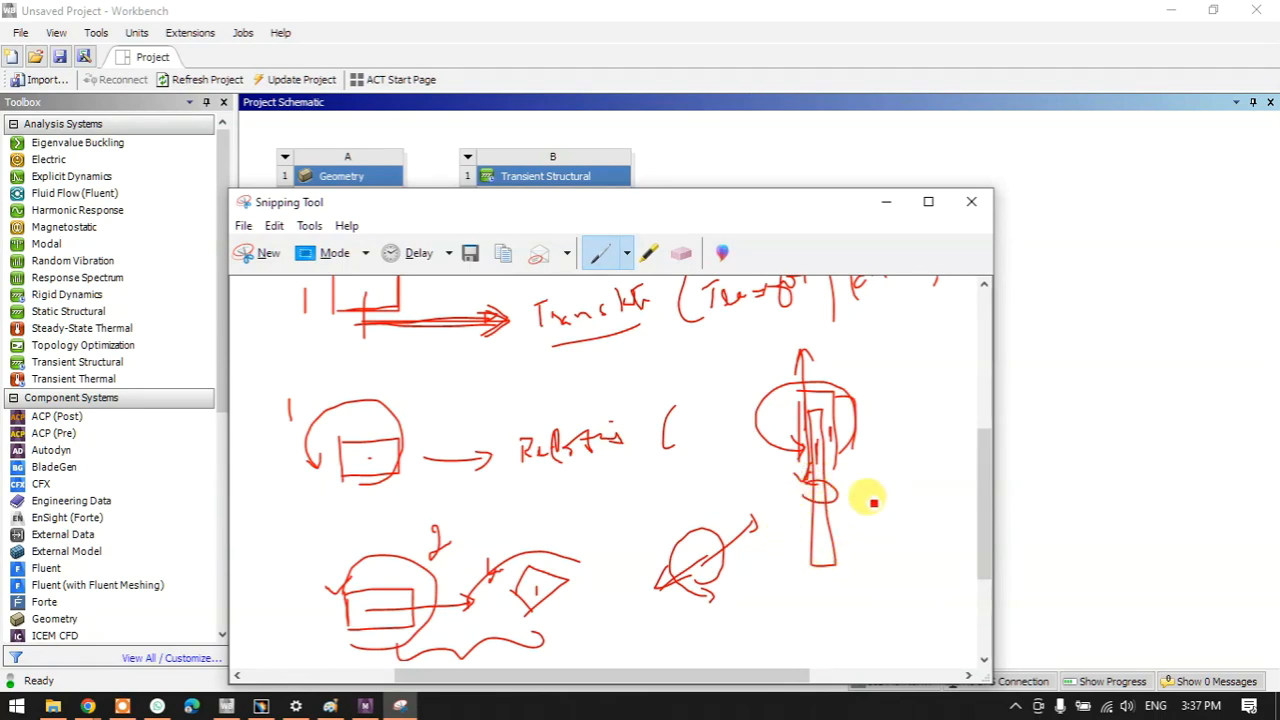
{"action": "mouse_move", "coordinate": [871, 457]}
{"action": "left_mouse_down"}
{"action": "mouse_move", "coordinate": [929, 520]}
{"action": "mouse_move", "coordinate": [890, 475]}
{"action": "mouse_move", "coordinate": [902, 524]}
{"action": "left_mouse_up"}
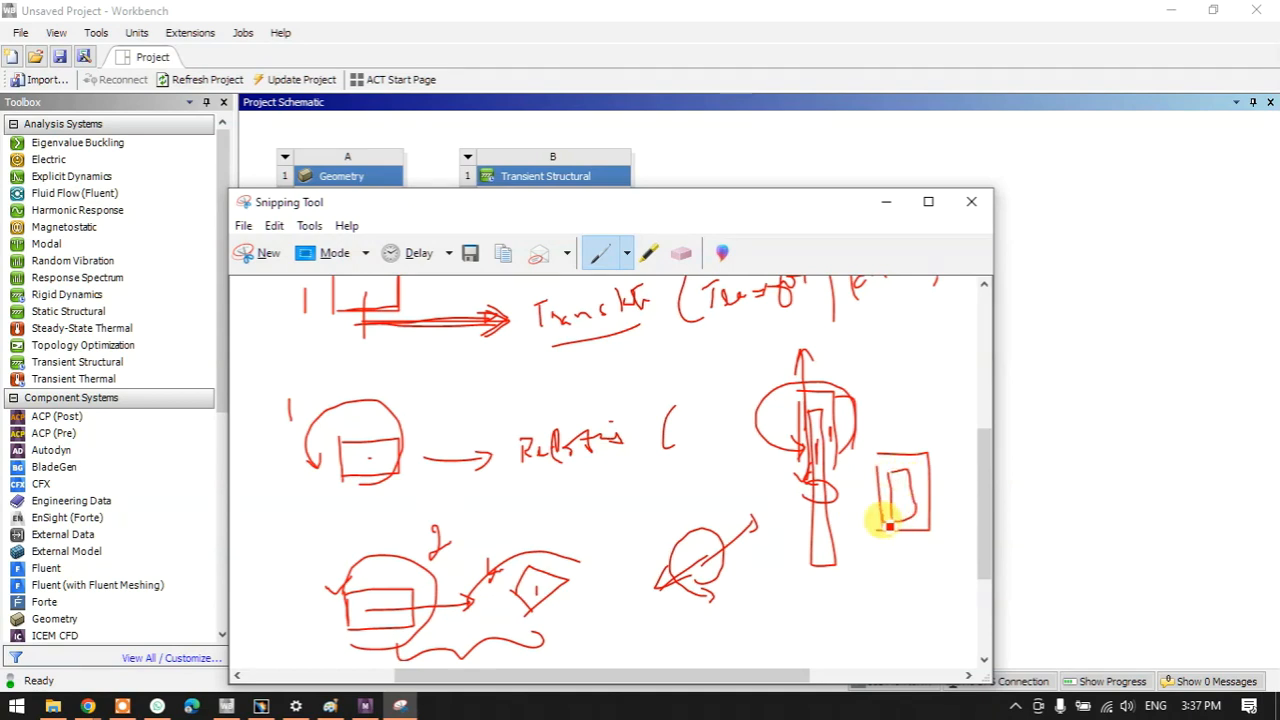
{"action": "left_click_drag", "start_coordinate": [806, 508], "coordinate": [794, 480]}
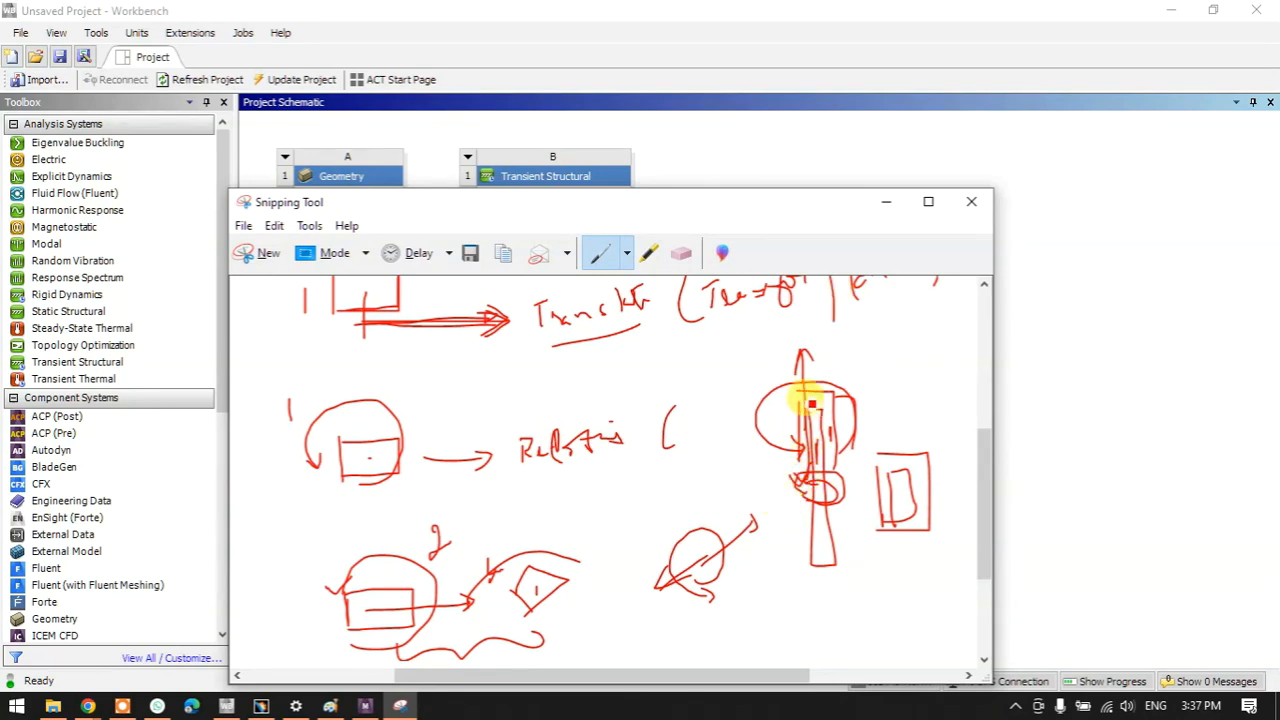
- Label the combined-motion sketch as cylindrical with an arrow to "Ax", and add up-and-down arrows along the rod
{"action": "scroll", "coordinate": [841, 483], "scroll_direction": "down", "scroll_amount": 2}
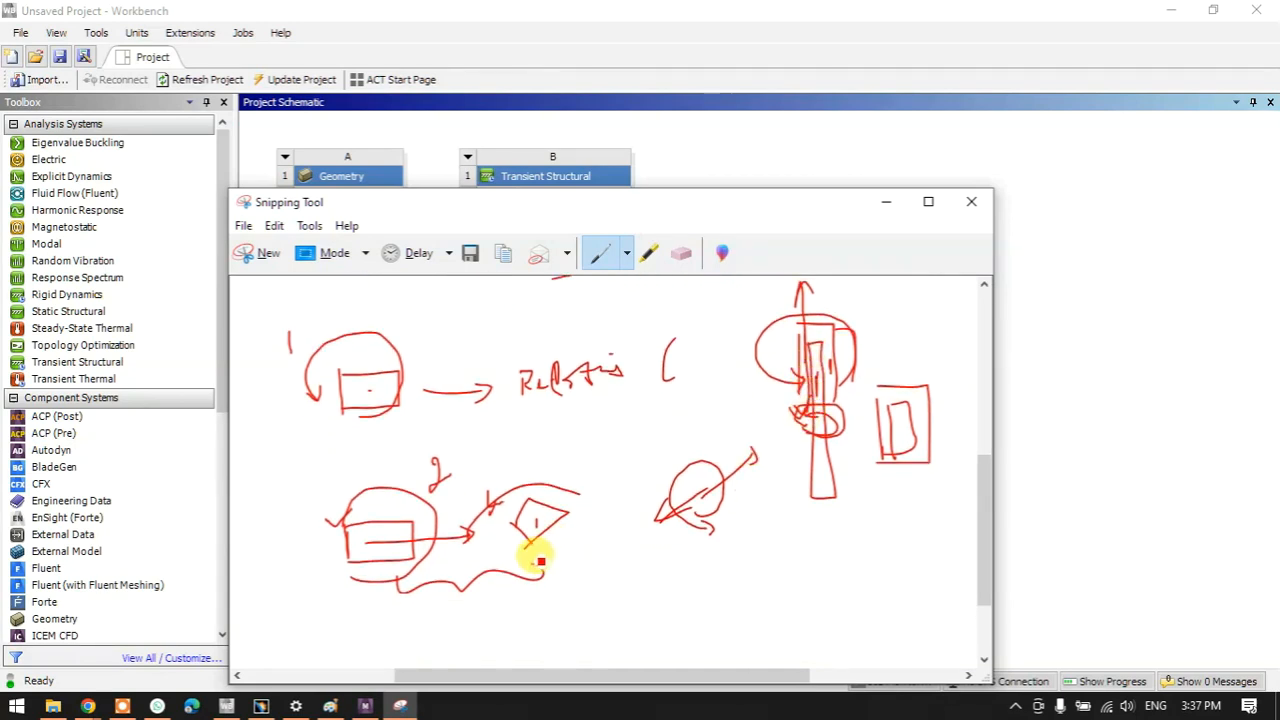
{"action": "mouse_move", "coordinate": [588, 571]}
{"action": "left_mouse_down"}
{"action": "mouse_move", "coordinate": [651, 532]}
{"action": "mouse_move", "coordinate": [651, 561]}
{"action": "mouse_move", "coordinate": [736, 545]}
{"action": "mouse_move", "coordinate": [770, 519]}
{"action": "mouse_move", "coordinate": [800, 542]}
{"action": "mouse_move", "coordinate": [800, 531]}
{"action": "left_mouse_up"}
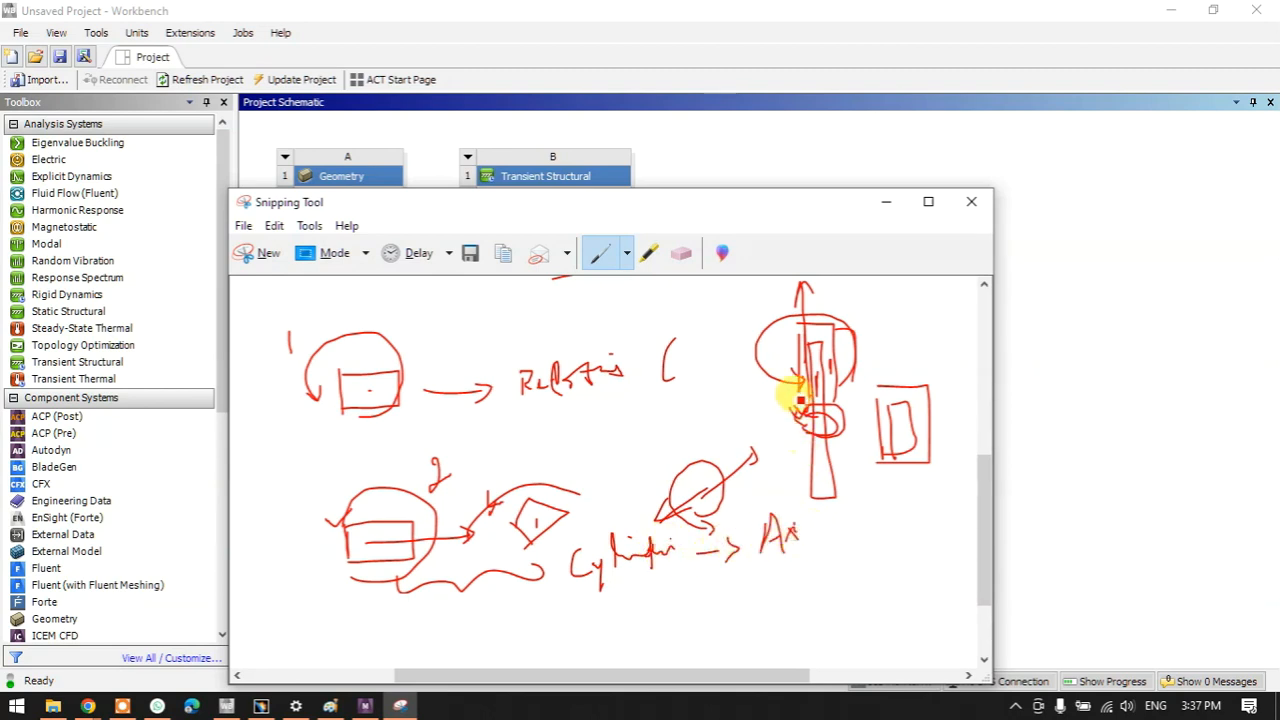
{"action": "mouse_move", "coordinate": [803, 416]}
{"action": "left_mouse_down"}
{"action": "mouse_move", "coordinate": [780, 363]}
{"action": "mouse_move", "coordinate": [800, 449]}
{"action": "mouse_move", "coordinate": [789, 429]}
{"action": "mouse_move", "coordinate": [813, 336]}
{"action": "left_mouse_up"}
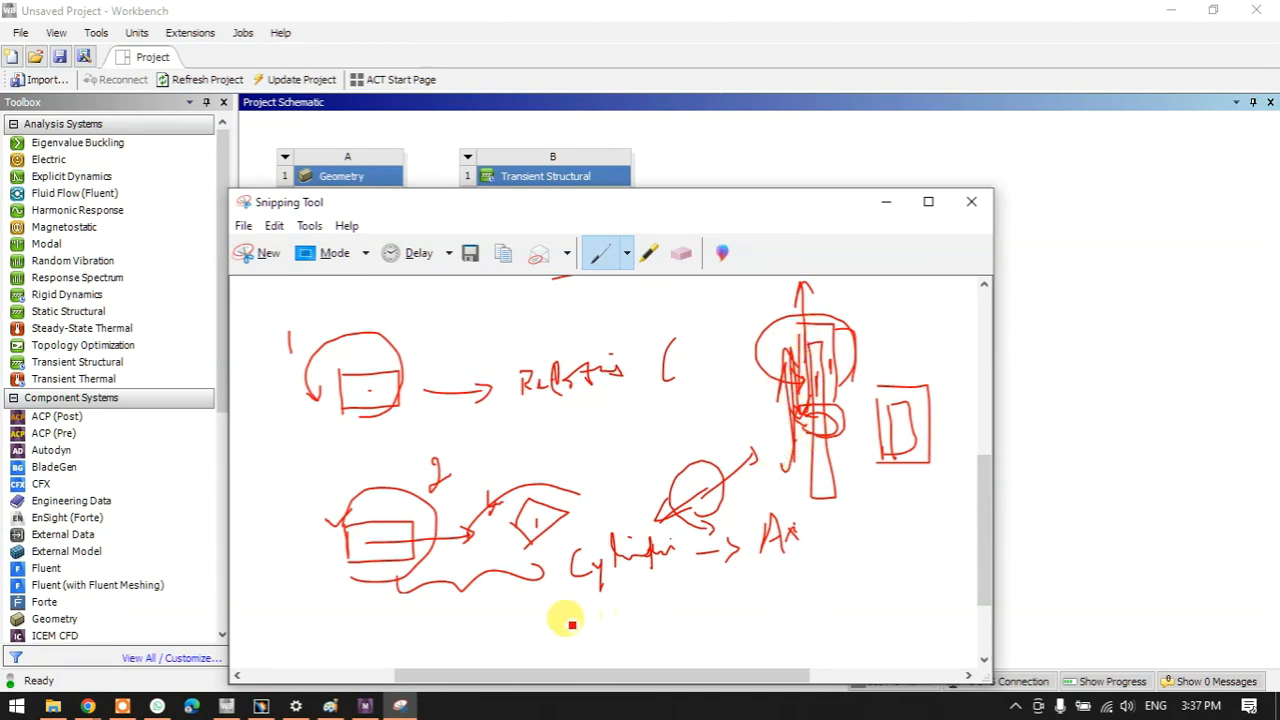
- Draw a box with hatched supports labelled "0 Fixed", a taller box on a hatched base, and an arrow leaving the fixed box
{"action": "scroll", "coordinate": [500, 620], "scroll_direction": "down", "scroll_amount": 3}
{"action": "mouse_move", "coordinate": [347, 573]}
{"action": "left_mouse_down"}
{"action": "mouse_move", "coordinate": [349, 557]}
{"action": "mouse_move", "coordinate": [337, 638]}
{"action": "mouse_move", "coordinate": [376, 627]}
{"action": "mouse_move", "coordinate": [346, 623]}
{"action": "mouse_move", "coordinate": [337, 591]}
{"action": "mouse_move", "coordinate": [345, 612]}
{"action": "left_mouse_up"}
{"action": "mouse_move", "coordinate": [417, 582]}
{"action": "left_mouse_down"}
{"action": "mouse_move", "coordinate": [483, 563]}
{"action": "mouse_move", "coordinate": [523, 586]}
{"action": "mouse_move", "coordinate": [565, 557]}
{"action": "mouse_move", "coordinate": [563, 571]}
{"action": "mouse_move", "coordinate": [617, 579]}
{"action": "left_mouse_up"}
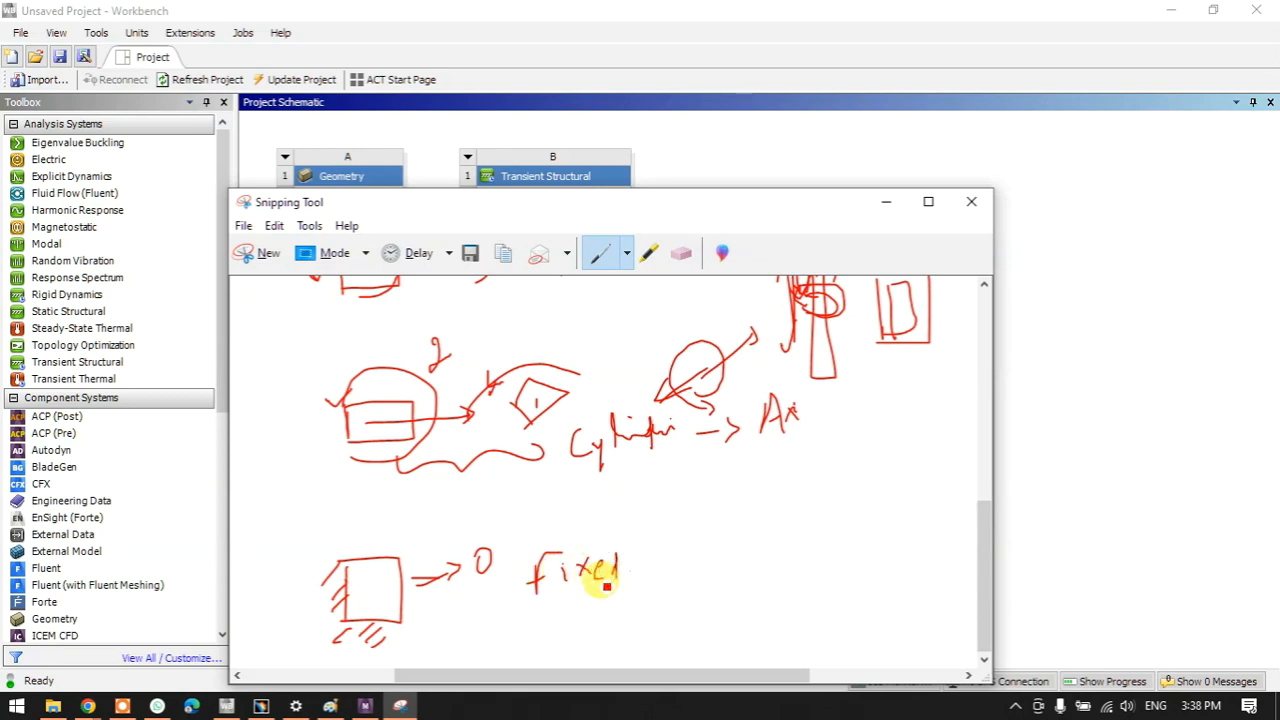
{"action": "left_click_drag", "start_coordinate": [733, 472], "coordinate": [733, 545]}
{"action": "mouse_move", "coordinate": [735, 470]}
{"action": "left_mouse_down"}
{"action": "mouse_move", "coordinate": [794, 565]}
{"action": "mouse_move", "coordinate": [733, 565]}
{"action": "mouse_move", "coordinate": [770, 572]}
{"action": "left_mouse_up"}
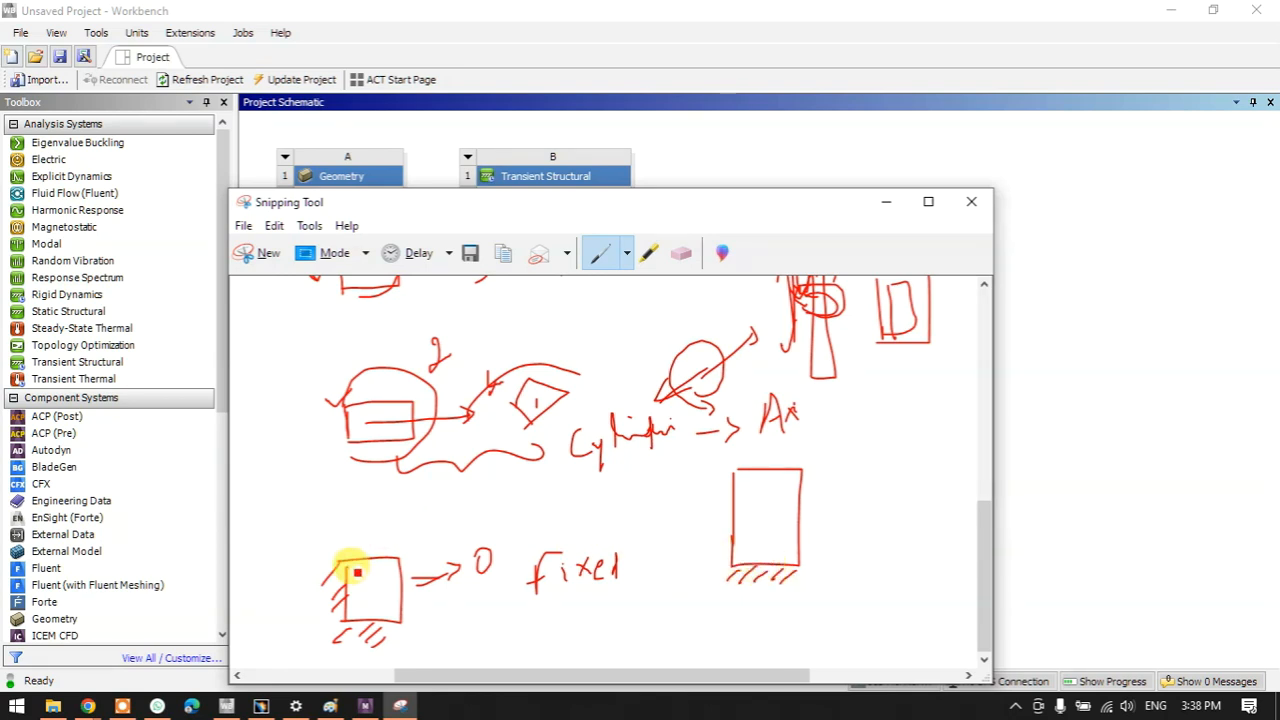
{"action": "left_click_drag", "start_coordinate": [357, 574], "coordinate": [300, 528]}
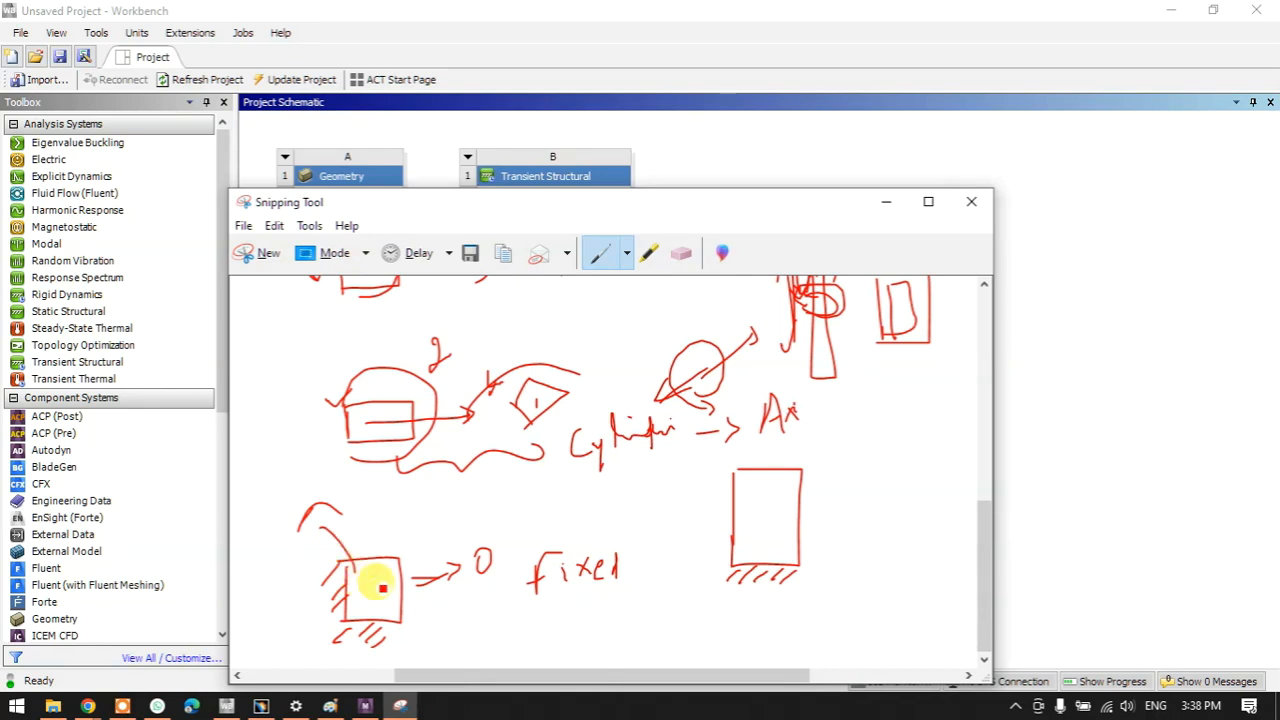
- Underline "Fixed", emphasize the tall box's hatched base, add a side arrow to it, and mark the fixed box with a circled cross
{"action": "left_click_drag", "start_coordinate": [556, 610], "coordinate": [608, 610]}
{"action": "left_click_drag", "start_coordinate": [745, 576], "coordinate": [784, 572]}
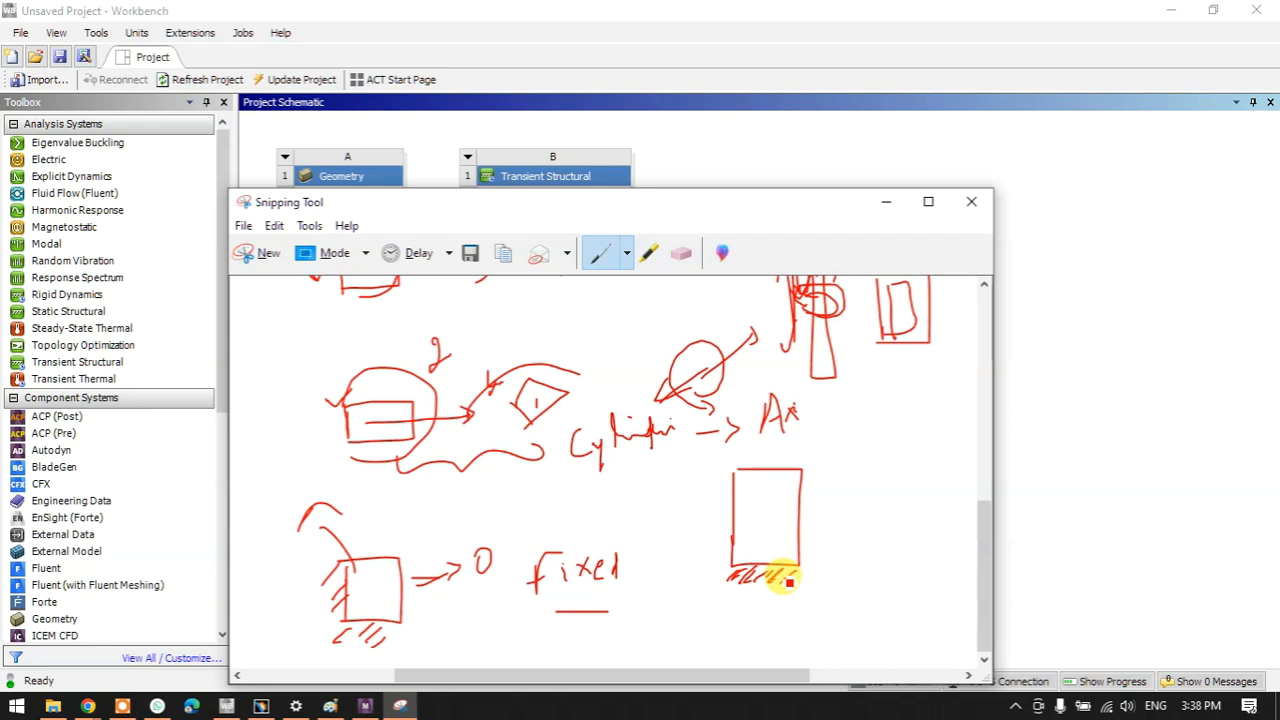
{"action": "left_click_drag", "start_coordinate": [743, 568], "coordinate": [826, 550]}
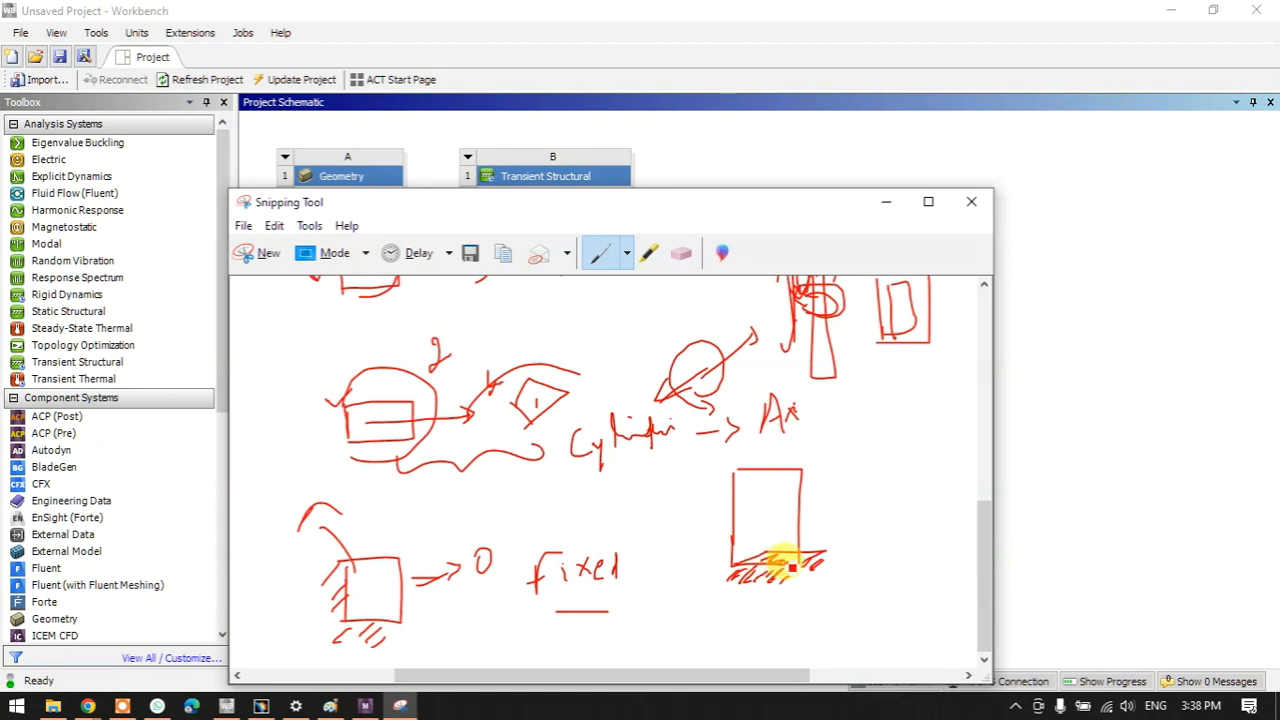
{"action": "mouse_move", "coordinate": [684, 502]}
{"action": "left_mouse_down"}
{"action": "mouse_move", "coordinate": [777, 491]}
{"action": "mouse_move", "coordinate": [765, 473]}
{"action": "left_mouse_up"}
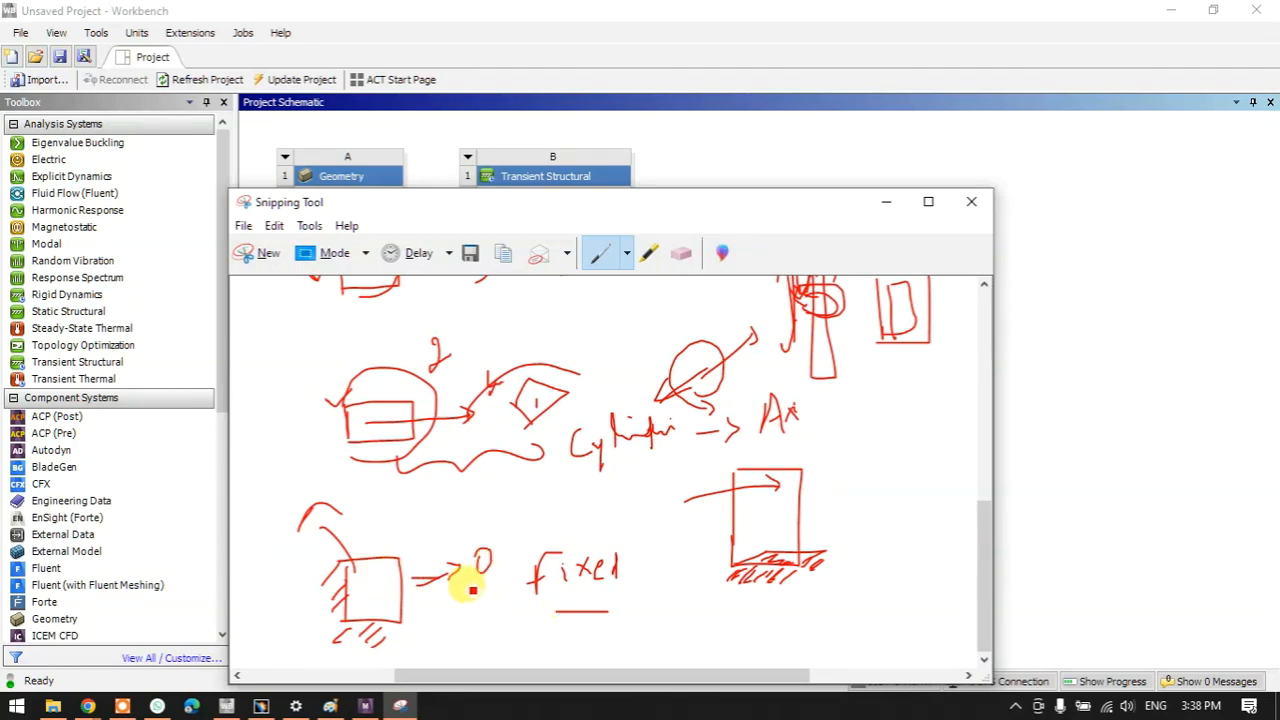
{"action": "mouse_move", "coordinate": [340, 560]}
{"action": "left_mouse_down"}
{"action": "mouse_move", "coordinate": [396, 558]}
{"action": "mouse_move", "coordinate": [388, 582]}
{"action": "left_mouse_up"}
{"action": "mouse_move", "coordinate": [358, 518]}
{"action": "left_mouse_down"}
{"action": "mouse_move", "coordinate": [429, 529]}
{"action": "mouse_move", "coordinate": [414, 514]}
{"action": "mouse_move", "coordinate": [420, 573]}
{"action": "left_mouse_up"}
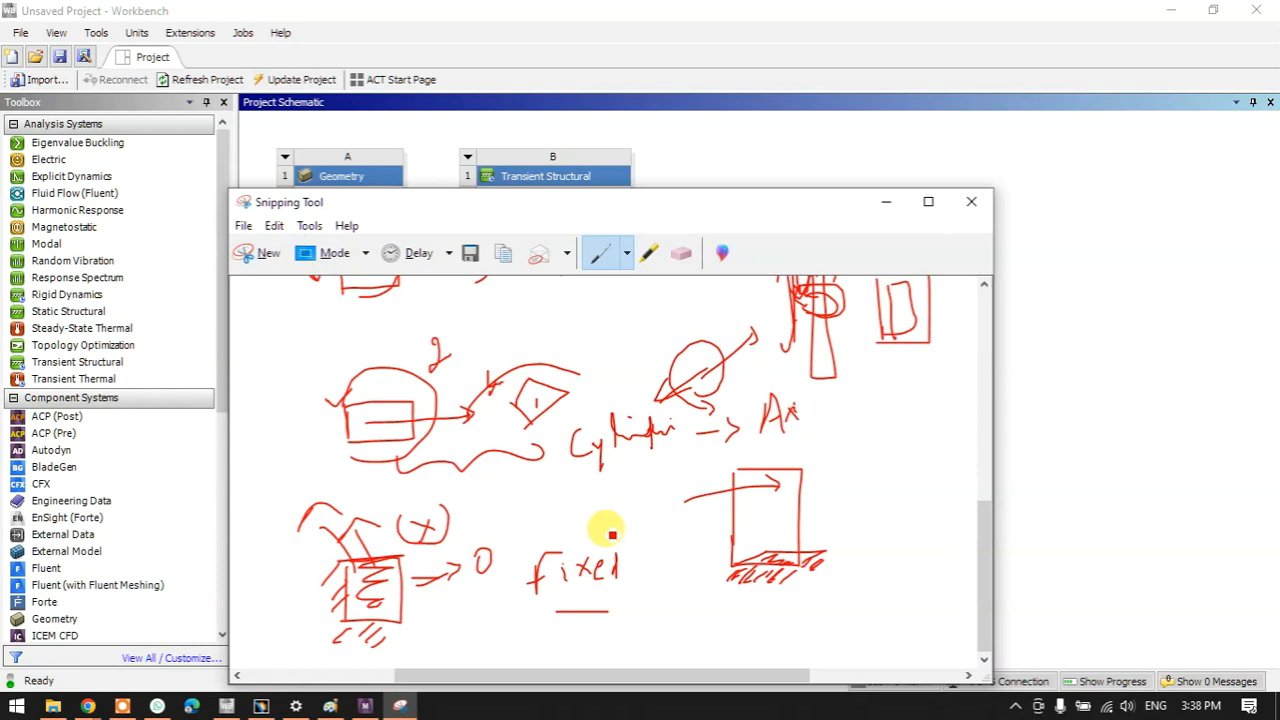
- Enlarge the sketch window and tick the translational, rotational, cylindrical and fixed joint labels
{"action": "scroll", "coordinate": [517, 525], "scroll_direction": "up", "scroll_amount": 4}
{"action": "left_click", "coordinate": [925, 202]}
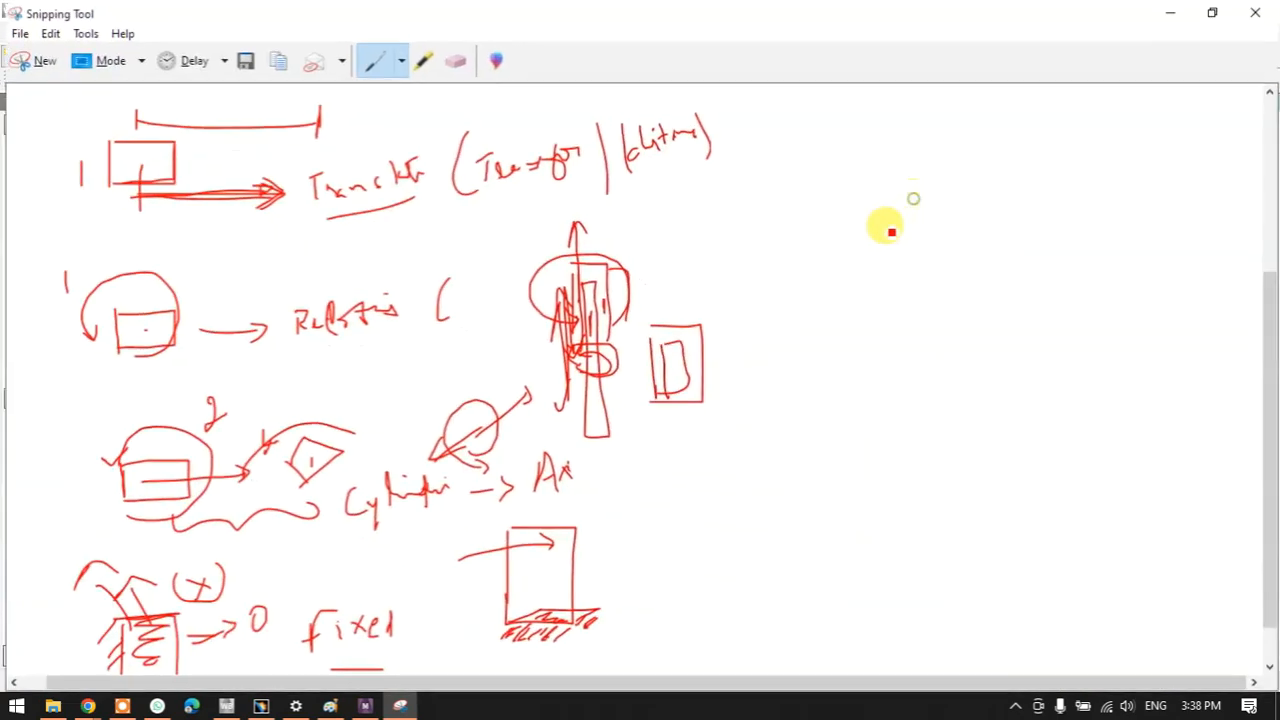
{"action": "mouse_move", "coordinate": [274, 194]}
{"action": "left_mouse_down"}
{"action": "mouse_move", "coordinate": [386, 120]}
{"action": "mouse_move", "coordinate": [398, 92]}
{"action": "left_mouse_up"}
{"action": "left_click_drag", "start_coordinate": [254, 286], "coordinate": [360, 208]}
{"action": "left_click_drag", "start_coordinate": [258, 440], "coordinate": [356, 380]}
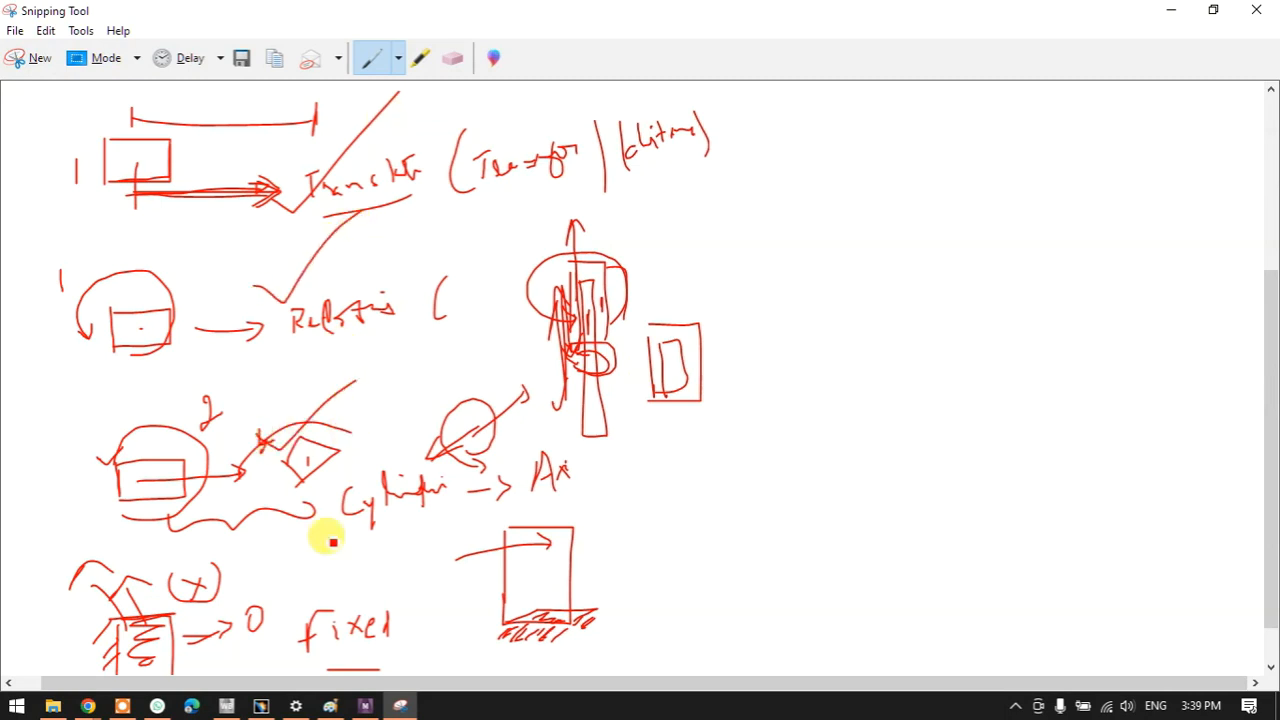
{"action": "left_click_drag", "start_coordinate": [292, 617], "coordinate": [340, 587]}
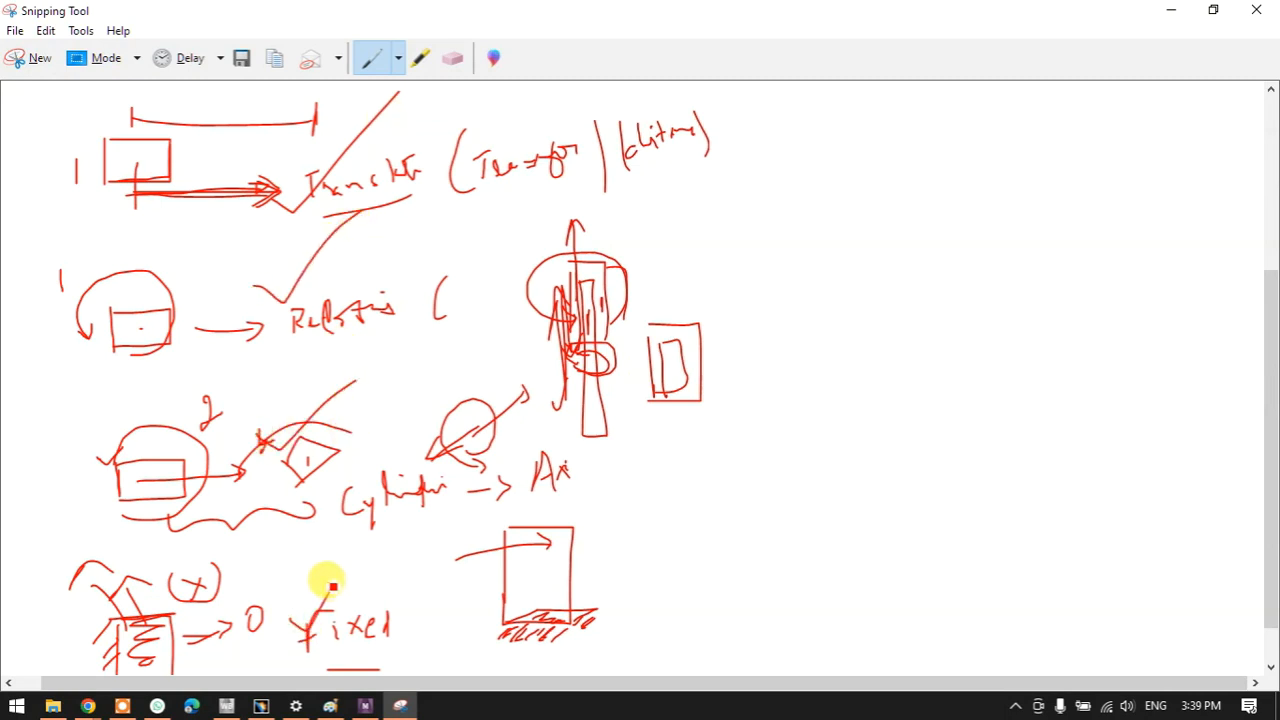
{"action": "scroll", "coordinate": [252, 594], "scroll_direction": "down", "scroll_amount": 1}
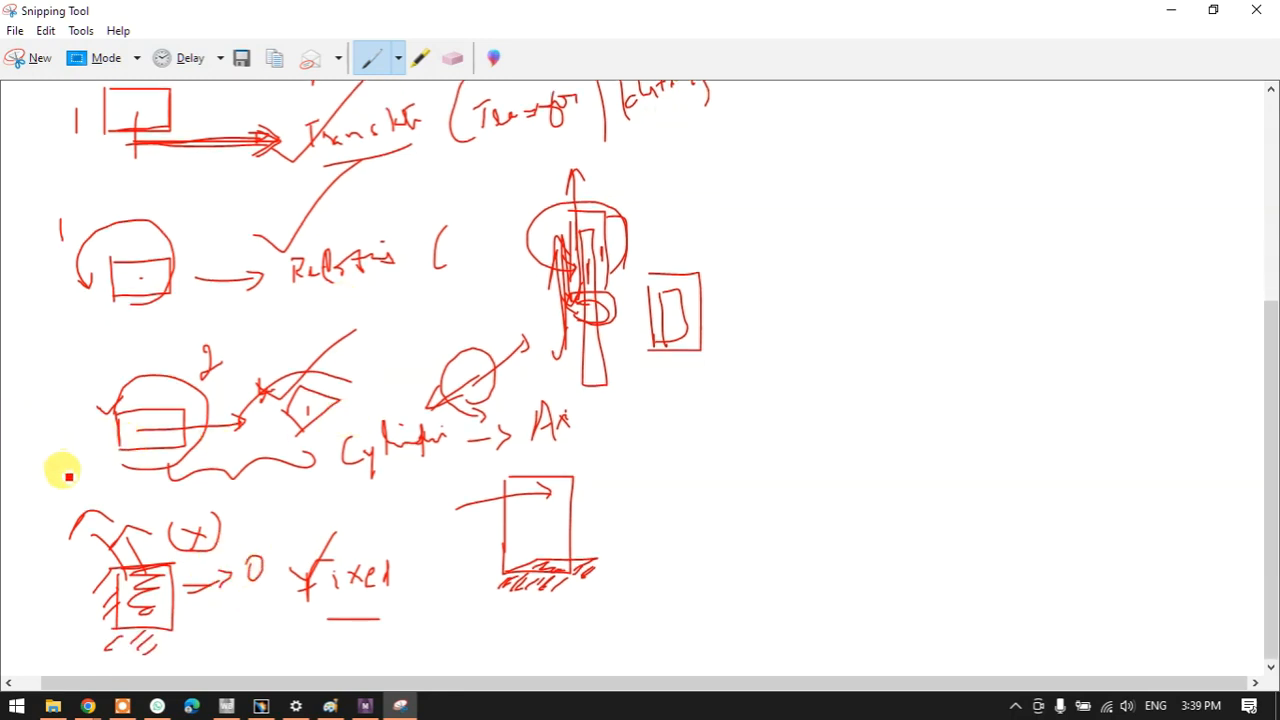
- Write a circled 4 with "Assembly", "Ar" and "Transient" beside the sketches, and link the first and last joint drawings with a long curve
{"action": "scroll", "coordinate": [808, 347], "scroll_direction": "up", "scroll_amount": 1}
{"action": "left_click_drag", "start_coordinate": [848, 258], "coordinate": [857, 291]}
{"action": "mouse_move", "coordinate": [848, 236]}
{"action": "left_mouse_down"}
{"action": "mouse_move", "coordinate": [874, 294]}
{"action": "mouse_move", "coordinate": [880, 265]}
{"action": "mouse_move", "coordinate": [919, 264]}
{"action": "left_mouse_up"}
{"action": "mouse_move", "coordinate": [923, 237]}
{"action": "left_mouse_down"}
{"action": "mouse_move", "coordinate": [933, 261]}
{"action": "mouse_move", "coordinate": [934, 244]}
{"action": "left_mouse_up"}
{"action": "mouse_move", "coordinate": [941, 231]}
{"action": "left_mouse_down"}
{"action": "mouse_move", "coordinate": [952, 243]}
{"action": "mouse_move", "coordinate": [1020, 194]}
{"action": "mouse_move", "coordinate": [1034, 224]}
{"action": "left_mouse_up"}
{"action": "mouse_move", "coordinate": [975, 280]}
{"action": "left_mouse_down"}
{"action": "mouse_move", "coordinate": [963, 286]}
{"action": "mouse_move", "coordinate": [991, 290]}
{"action": "mouse_move", "coordinate": [997, 276]}
{"action": "left_mouse_up"}
{"action": "mouse_move", "coordinate": [871, 386]}
{"action": "left_mouse_down"}
{"action": "mouse_move", "coordinate": [871, 404]}
{"action": "mouse_move", "coordinate": [963, 357]}
{"action": "mouse_move", "coordinate": [1001, 370]}
{"action": "mouse_move", "coordinate": [1000, 340]}
{"action": "mouse_move", "coordinate": [1028, 326]}
{"action": "left_mouse_up"}
{"action": "mouse_move", "coordinate": [93, 148]}
{"action": "left_mouse_down"}
{"action": "mouse_move", "coordinate": [115, 312]}
{"action": "mouse_move", "coordinate": [104, 603]}
{"action": "left_mouse_up"}
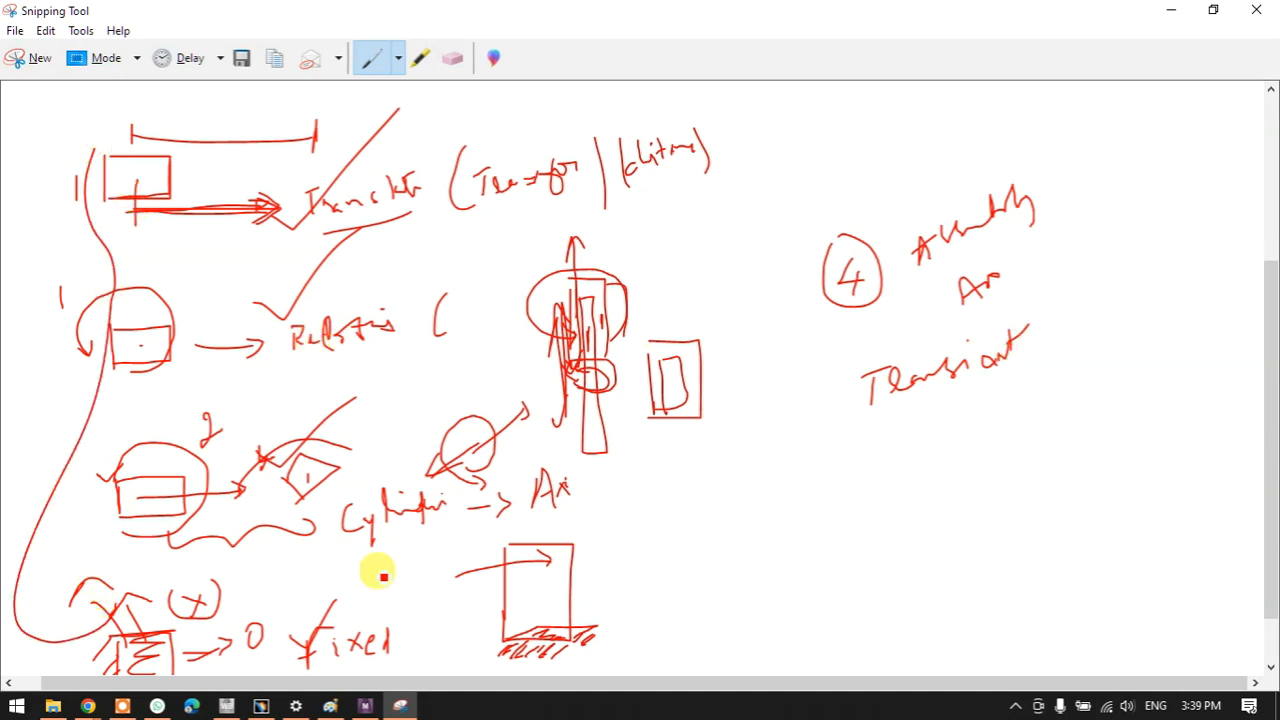
- Draw a small box and a 1 below "Transient", and a circle with an arrow to a circled 1 near "Assembly"
{"action": "mouse_move", "coordinate": [775, 528]}
{"action": "left_mouse_down"}
{"action": "mouse_move", "coordinate": [771, 491]}
{"action": "mouse_move", "coordinate": [781, 529]}
{"action": "left_mouse_up"}
{"action": "mouse_move", "coordinate": [908, 503]}
{"action": "left_mouse_down"}
{"action": "mouse_move", "coordinate": [886, 491]}
{"action": "mouse_move", "coordinate": [900, 495]}
{"action": "left_mouse_up"}
{"action": "left_click_drag", "start_coordinate": [875, 500], "coordinate": [903, 487]}
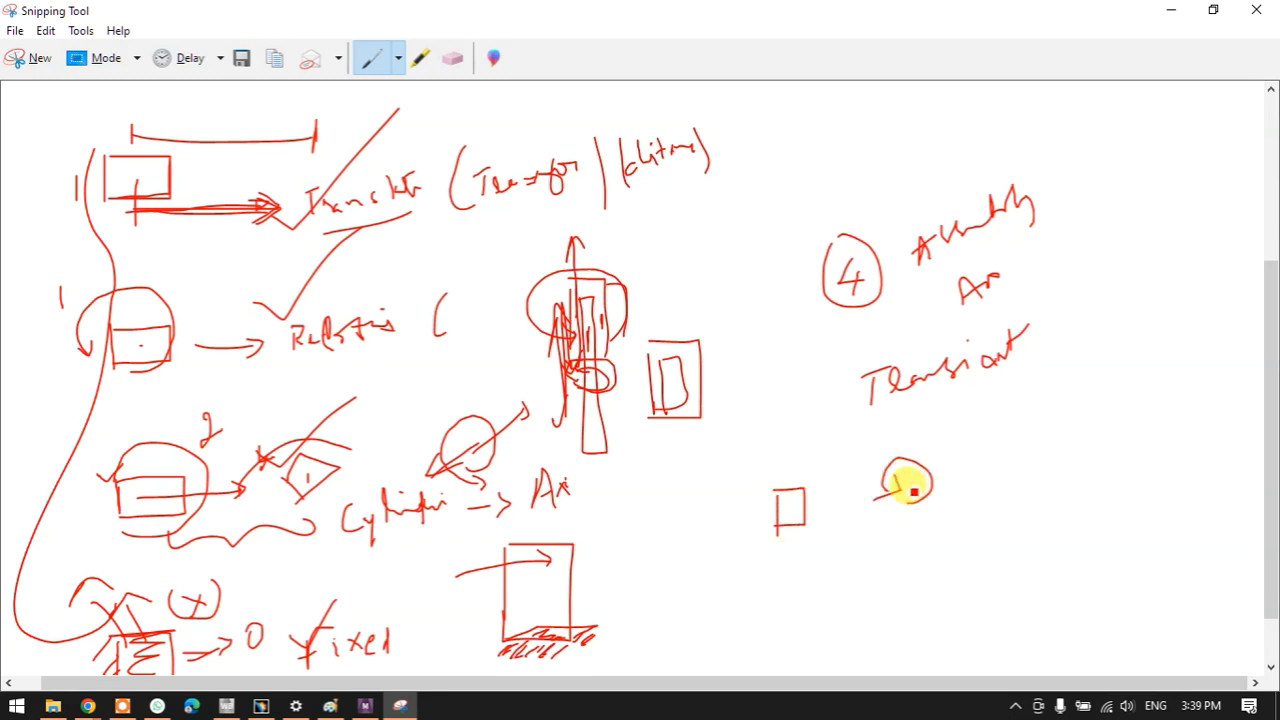
{"action": "mouse_move", "coordinate": [1134, 166]}
{"action": "left_mouse_down"}
{"action": "mouse_move", "coordinate": [1177, 191]}
{"action": "mouse_move", "coordinate": [1077, 175]}
{"action": "mouse_move", "coordinate": [1080, 145]}
{"action": "left_mouse_up"}
{"action": "left_click_drag", "start_coordinate": [1057, 178], "coordinate": [1223, 189]}
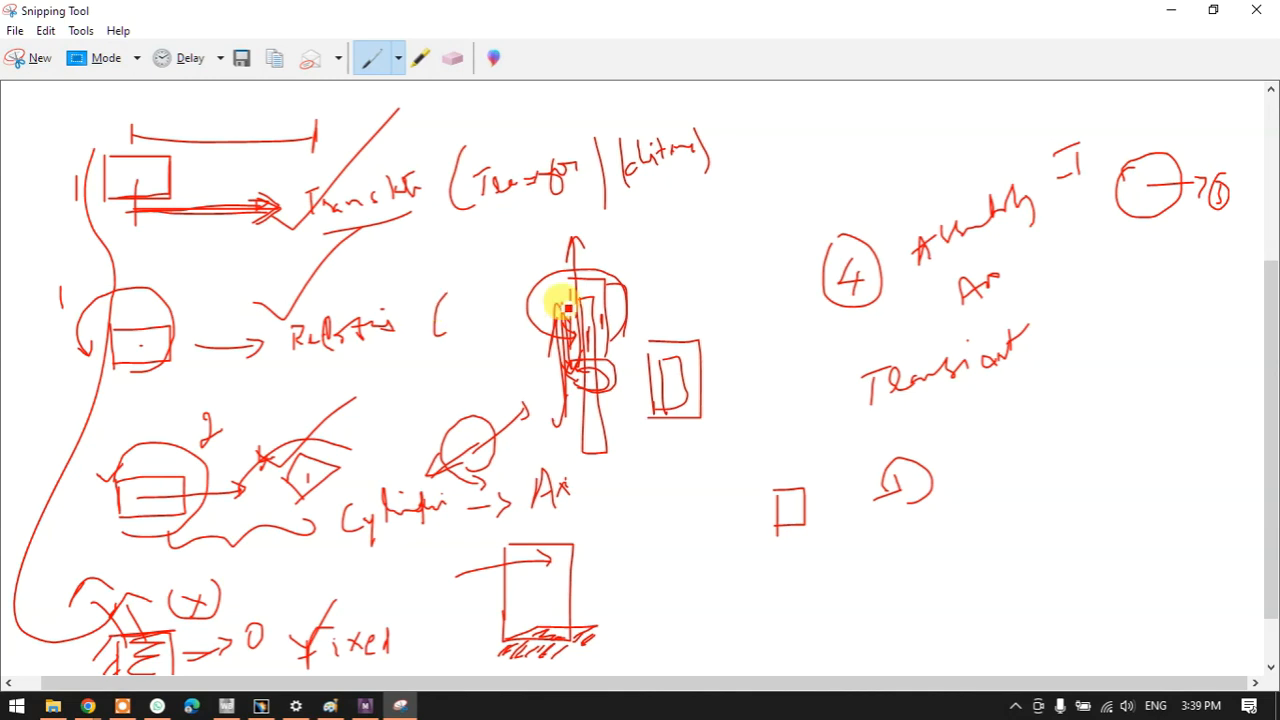
- Sketch a small figure with arrows leading towards the small box to illustrate straight-line movement
{"action": "scroll", "coordinate": [1004, 398], "scroll_direction": "down", "scroll_amount": 1}
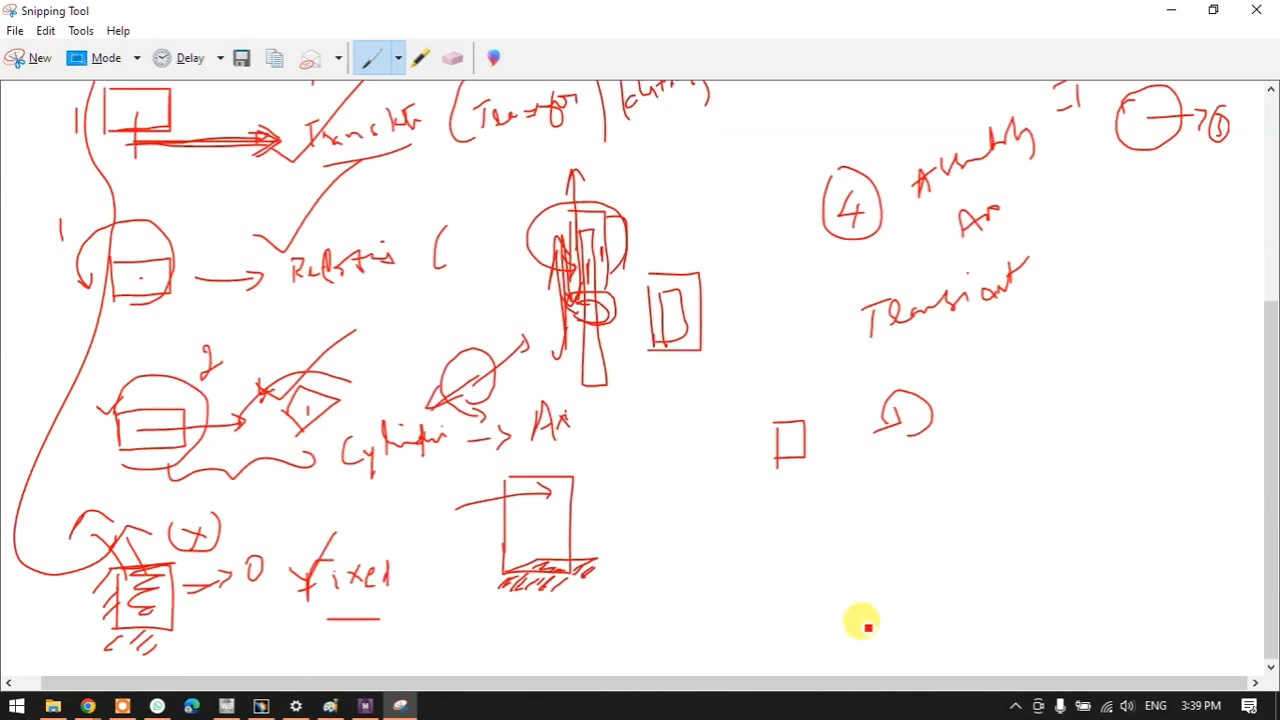
{"action": "mouse_move", "coordinate": [667, 516]}
{"action": "left_mouse_down"}
{"action": "mouse_move", "coordinate": [771, 510]}
{"action": "mouse_move", "coordinate": [749, 531]}
{"action": "left_mouse_up"}
{"action": "left_click_drag", "start_coordinate": [806, 483], "coordinate": [813, 510]}
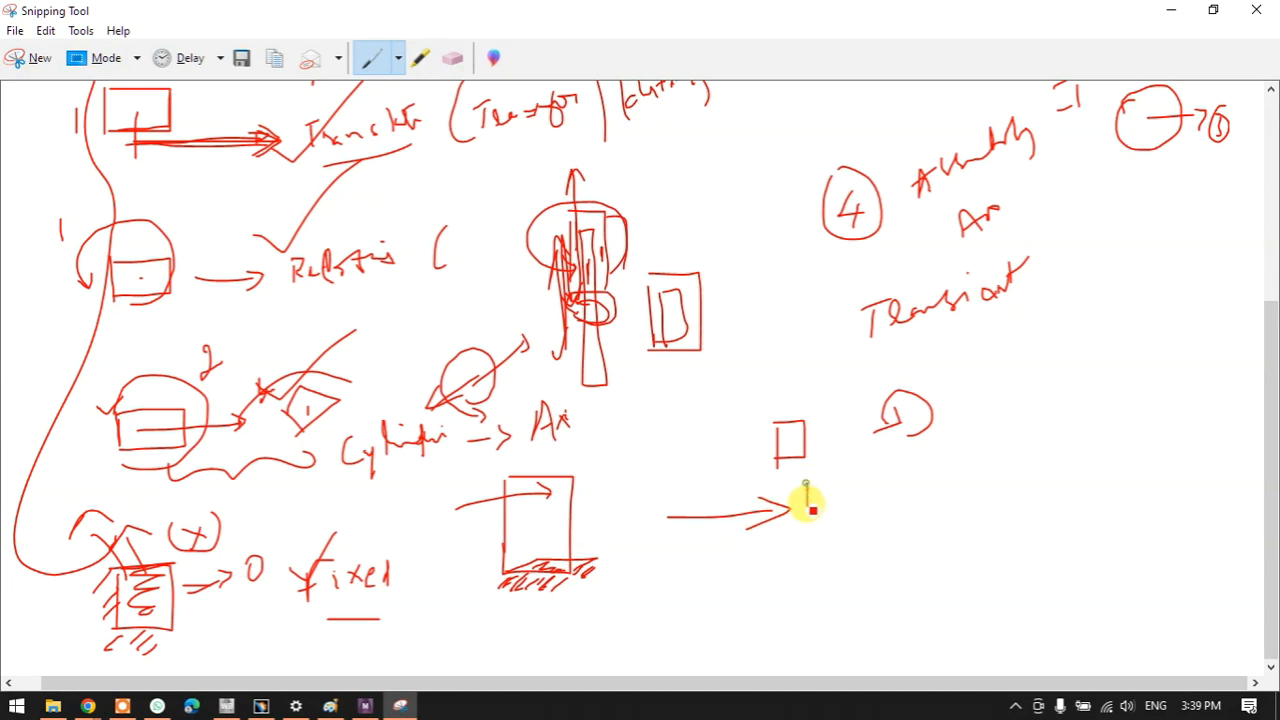
{"action": "mouse_move", "coordinate": [685, 467]}
{"action": "left_mouse_down"}
{"action": "mouse_move", "coordinate": [686, 494]}
{"action": "mouse_move", "coordinate": [686, 451]}
{"action": "mouse_move", "coordinate": [706, 477]}
{"action": "mouse_move", "coordinate": [797, 487]}
{"action": "mouse_move", "coordinate": [782, 493]}
{"action": "left_mouse_up"}
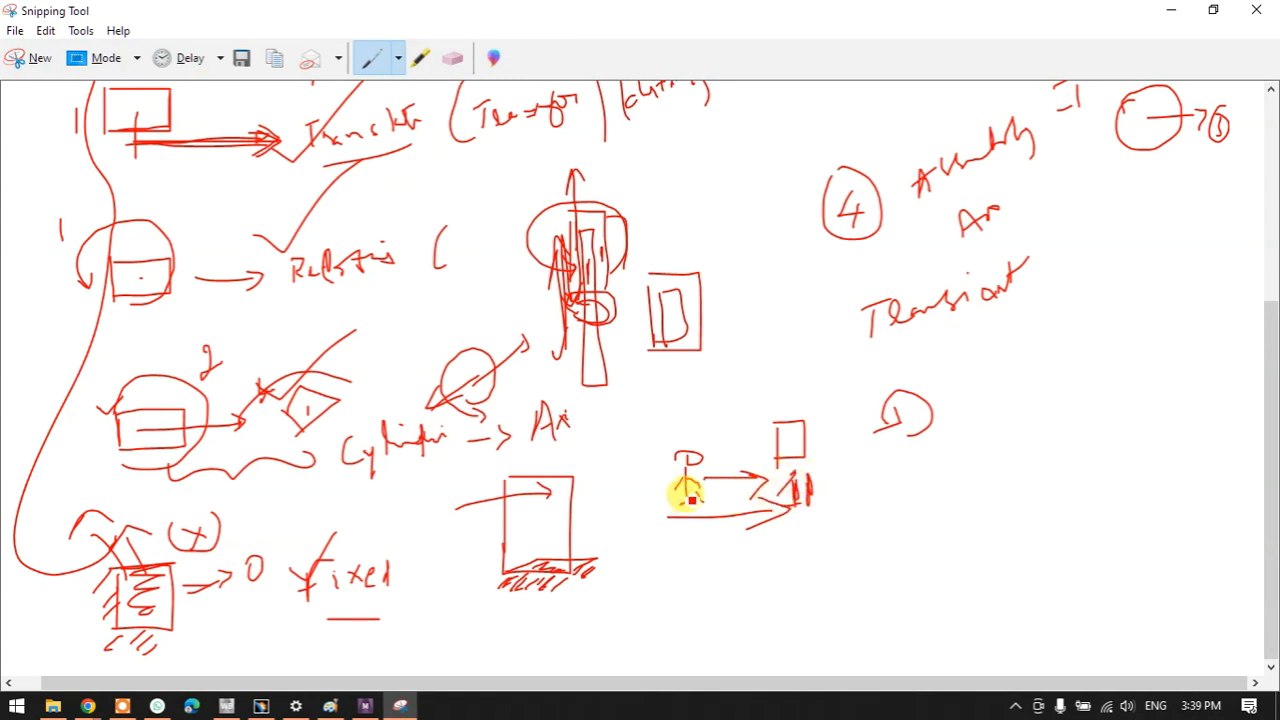
{"action": "mouse_move", "coordinate": [689, 478]}
{"action": "left_mouse_down"}
{"action": "mouse_move", "coordinate": [666, 480]}
{"action": "mouse_move", "coordinate": [703, 503]}
{"action": "left_mouse_up"}
- Draw a large stick figure below "Transient", enclose it in a tall frame, and label the frame 1
{"action": "mouse_move", "coordinate": [1002, 353]}
{"action": "left_mouse_down"}
{"action": "mouse_move", "coordinate": [1040, 370]}
{"action": "mouse_move", "coordinate": [1014, 366]}
{"action": "mouse_move", "coordinate": [1018, 548]}
{"action": "left_mouse_up"}
{"action": "mouse_move", "coordinate": [1018, 402]}
{"action": "left_mouse_down"}
{"action": "mouse_move", "coordinate": [968, 450]}
{"action": "mouse_move", "coordinate": [1057, 457]}
{"action": "mouse_move", "coordinate": [986, 471]}
{"action": "mouse_move", "coordinate": [998, 447]}
{"action": "mouse_move", "coordinate": [1056, 478]}
{"action": "mouse_move", "coordinate": [999, 550]}
{"action": "mouse_move", "coordinate": [1038, 547]}
{"action": "mouse_move", "coordinate": [1003, 548]}
{"action": "left_mouse_up"}
{"action": "left_click_drag", "start_coordinate": [1019, 527], "coordinate": [1056, 548]}
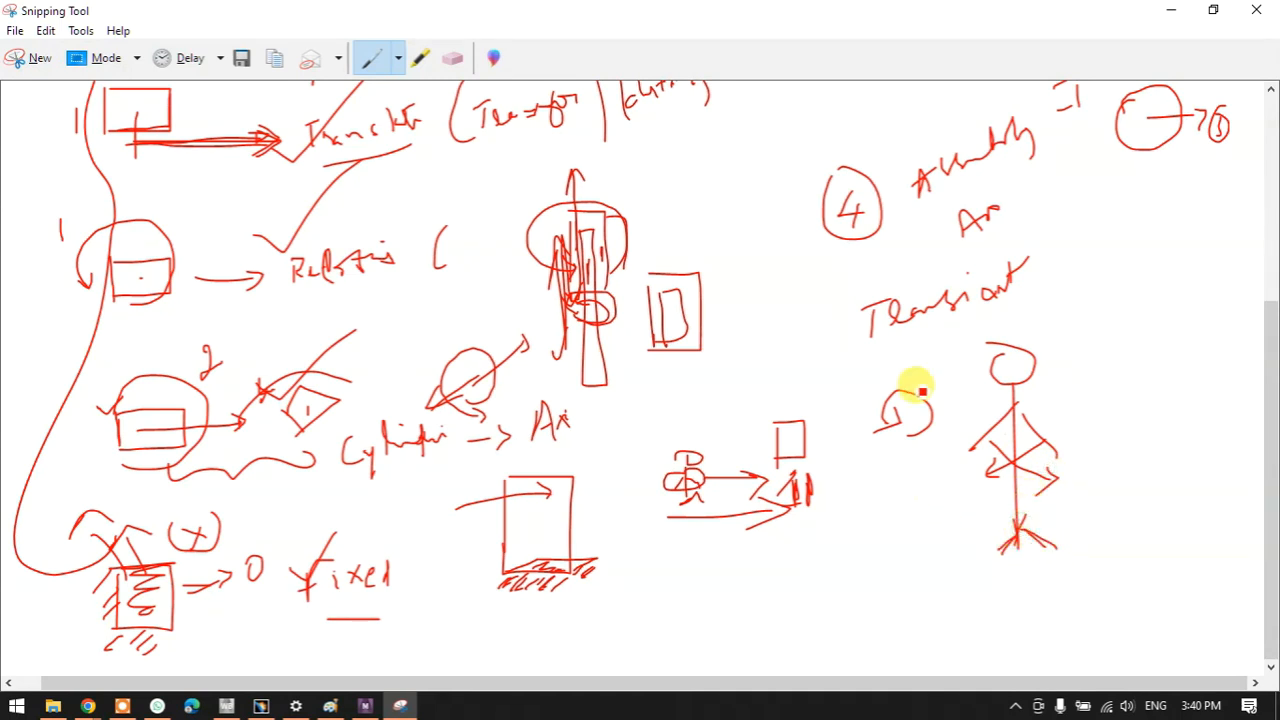
{"action": "mouse_move", "coordinate": [916, 326]}
{"action": "left_mouse_down"}
{"action": "mouse_move", "coordinate": [1089, 637]}
{"action": "mouse_move", "coordinate": [943, 420]}
{"action": "mouse_move", "coordinate": [945, 325]}
{"action": "left_mouse_up"}
{"action": "left_click_drag", "start_coordinate": [1107, 320], "coordinate": [1114, 340]}
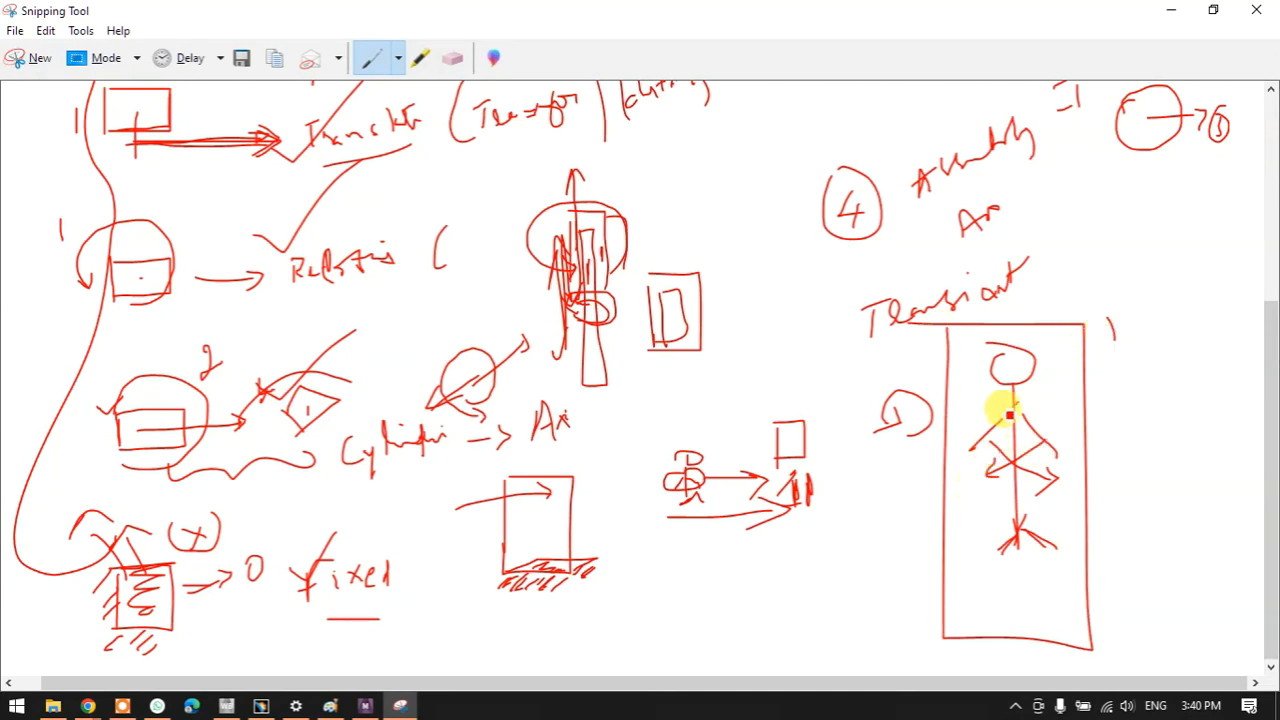
- Mark the stick figure's shoulder and hip joints, add arm-swing arrows and lower legs, and draw a forward arrow labelled 1
{"action": "left_click_drag", "start_coordinate": [1005, 407], "coordinate": [1006, 414]}
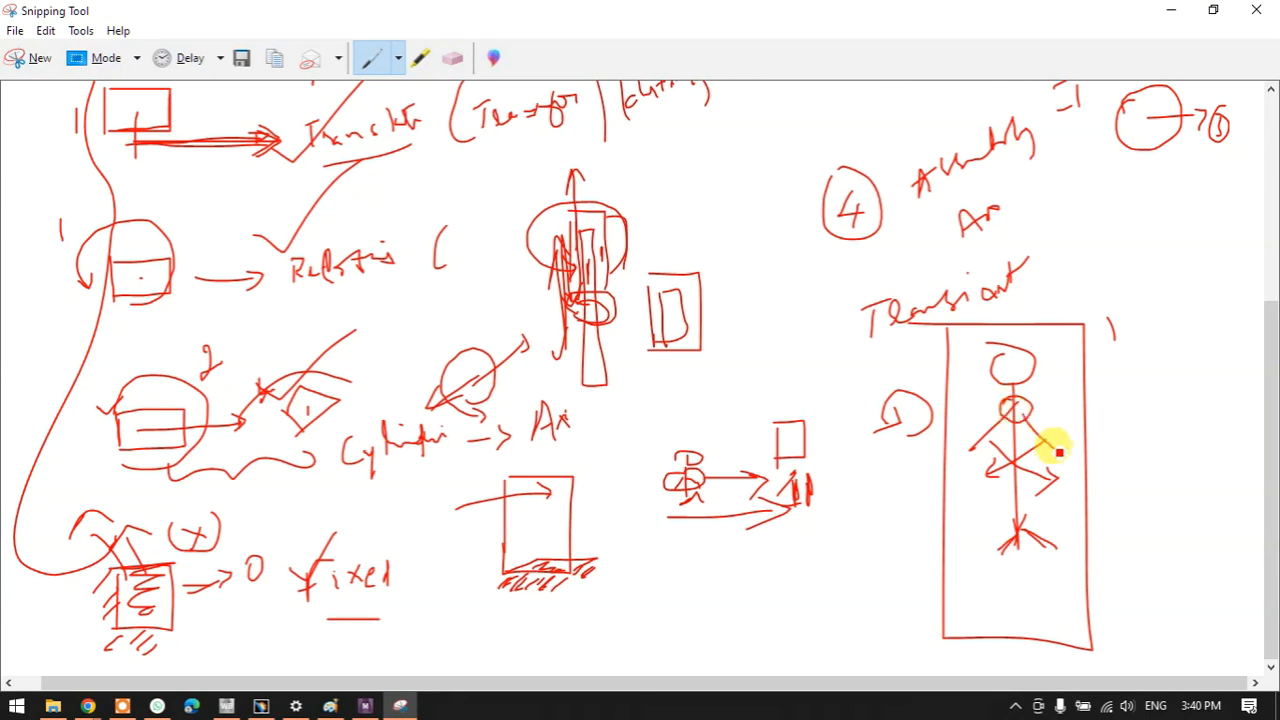
{"action": "mouse_move", "coordinate": [968, 478]}
{"action": "left_mouse_down"}
{"action": "mouse_move", "coordinate": [929, 457]}
{"action": "mouse_move", "coordinate": [1057, 471]}
{"action": "mouse_move", "coordinate": [1097, 440]}
{"action": "mouse_move", "coordinate": [1075, 494]}
{"action": "left_mouse_up"}
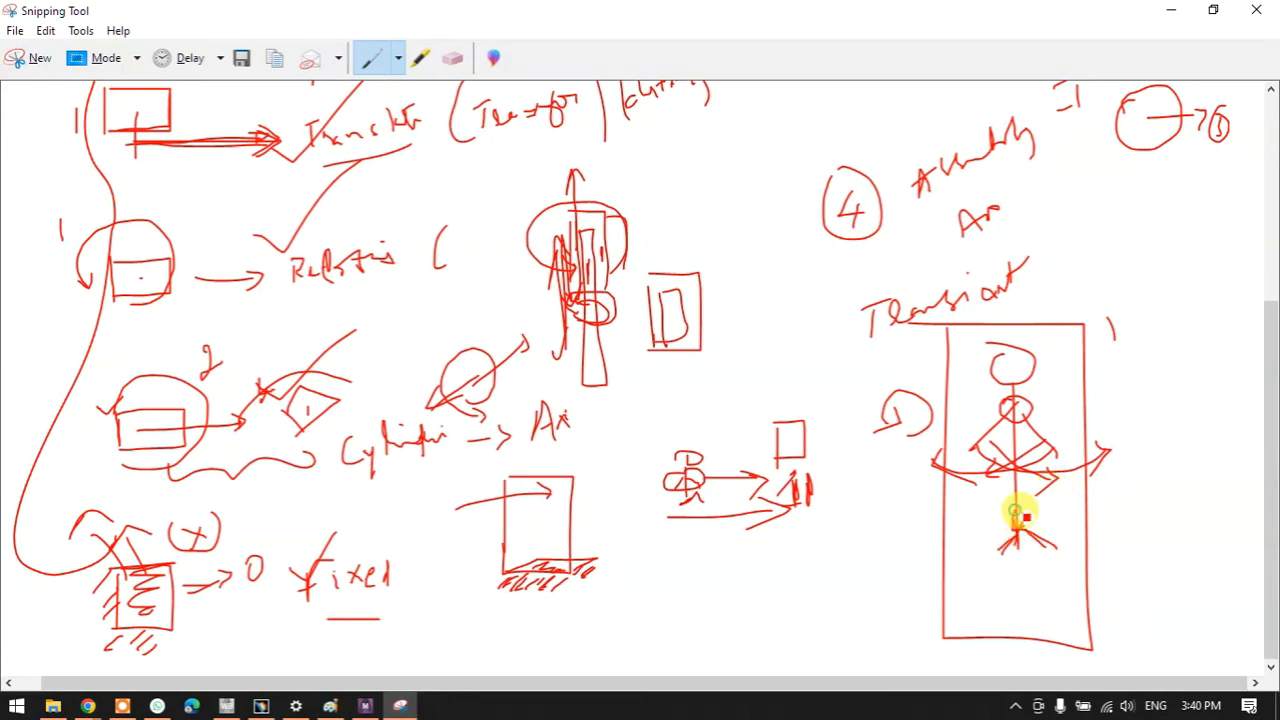
{"action": "mouse_move", "coordinate": [991, 560]}
{"action": "left_mouse_down"}
{"action": "mouse_move", "coordinate": [1003, 597]}
{"action": "mouse_move", "coordinate": [969, 604]}
{"action": "left_mouse_up"}
{"action": "left_click_drag", "start_coordinate": [1049, 562], "coordinate": [1067, 580]}
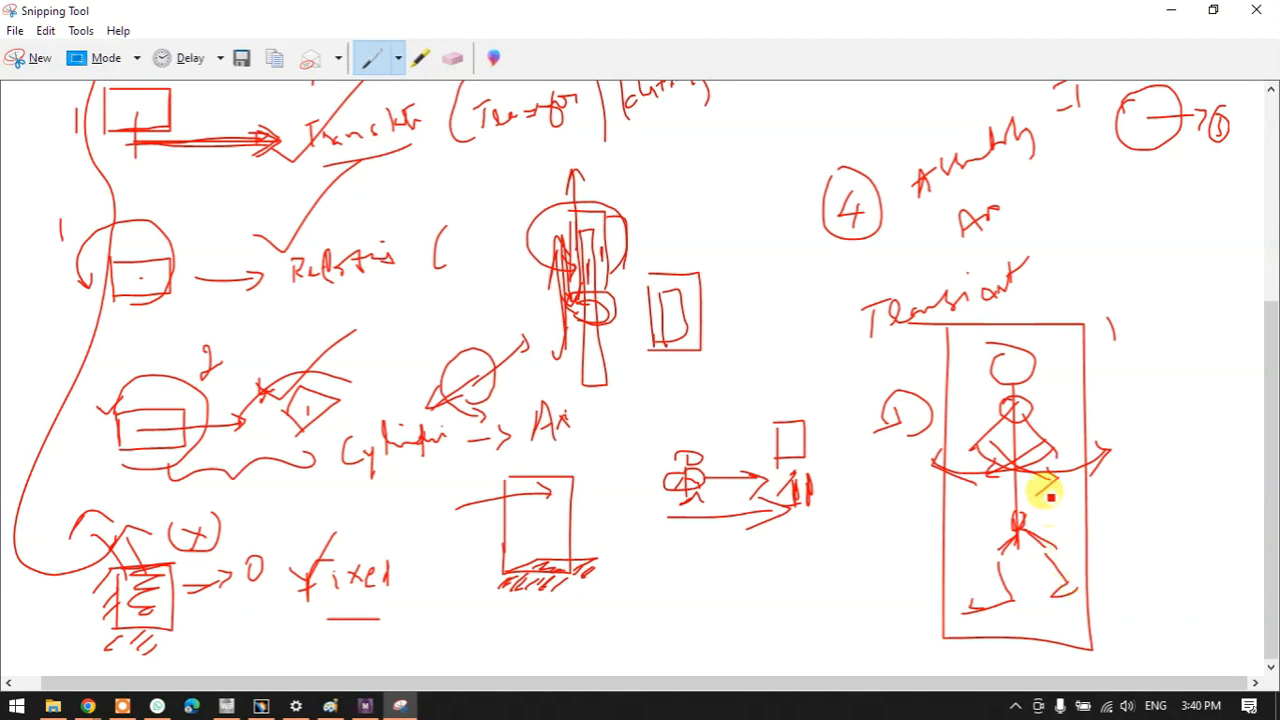
{"action": "mouse_move", "coordinate": [1011, 541]}
{"action": "left_mouse_down"}
{"action": "mouse_move", "coordinate": [1020, 523]}
{"action": "mouse_move", "coordinate": [980, 523]}
{"action": "mouse_move", "coordinate": [1040, 530]}
{"action": "mouse_move", "coordinate": [1038, 498]}
{"action": "left_mouse_up"}
{"action": "mouse_move", "coordinate": [986, 403]}
{"action": "left_mouse_down"}
{"action": "mouse_move", "coordinate": [988, 423]}
{"action": "mouse_move", "coordinate": [1040, 412]}
{"action": "left_mouse_up"}
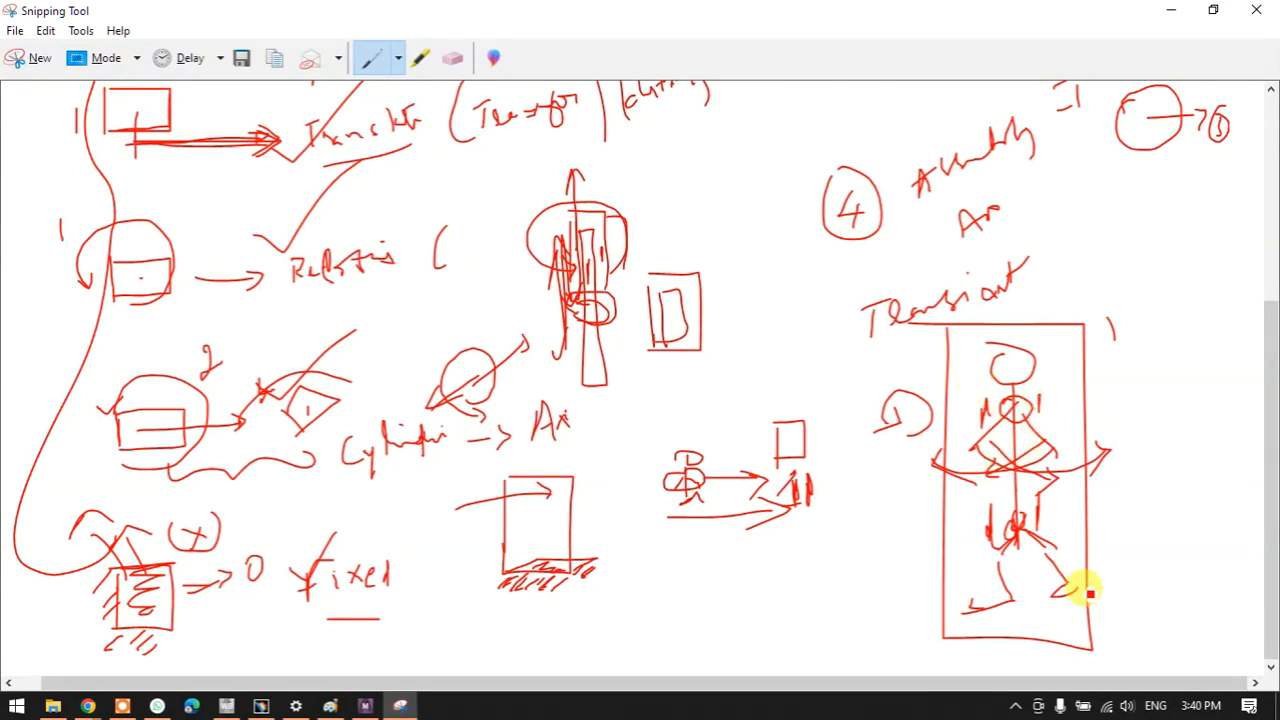
{"action": "mouse_move", "coordinate": [920, 503]}
{"action": "left_mouse_down"}
{"action": "mouse_move", "coordinate": [1165, 506]}
{"action": "mouse_move", "coordinate": [1148, 526]}
{"action": "left_mouse_up"}
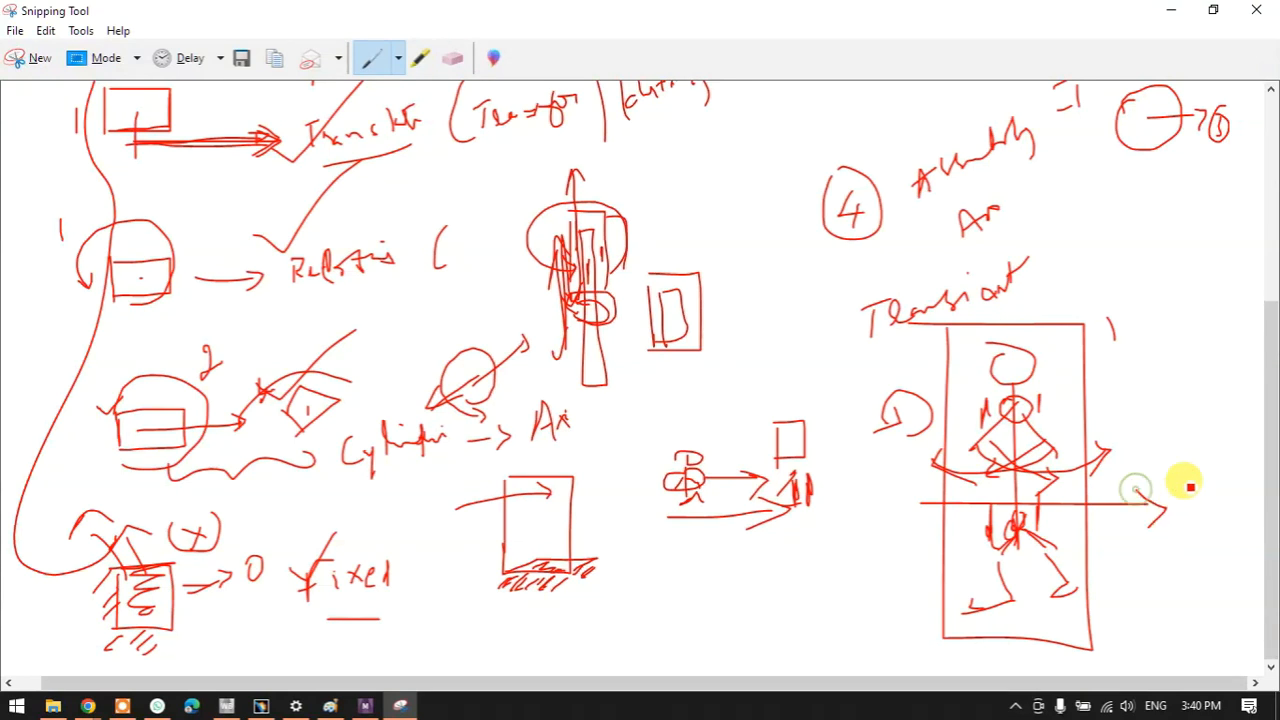
{"action": "left_click_drag", "start_coordinate": [1190, 441], "coordinate": [1190, 482]}
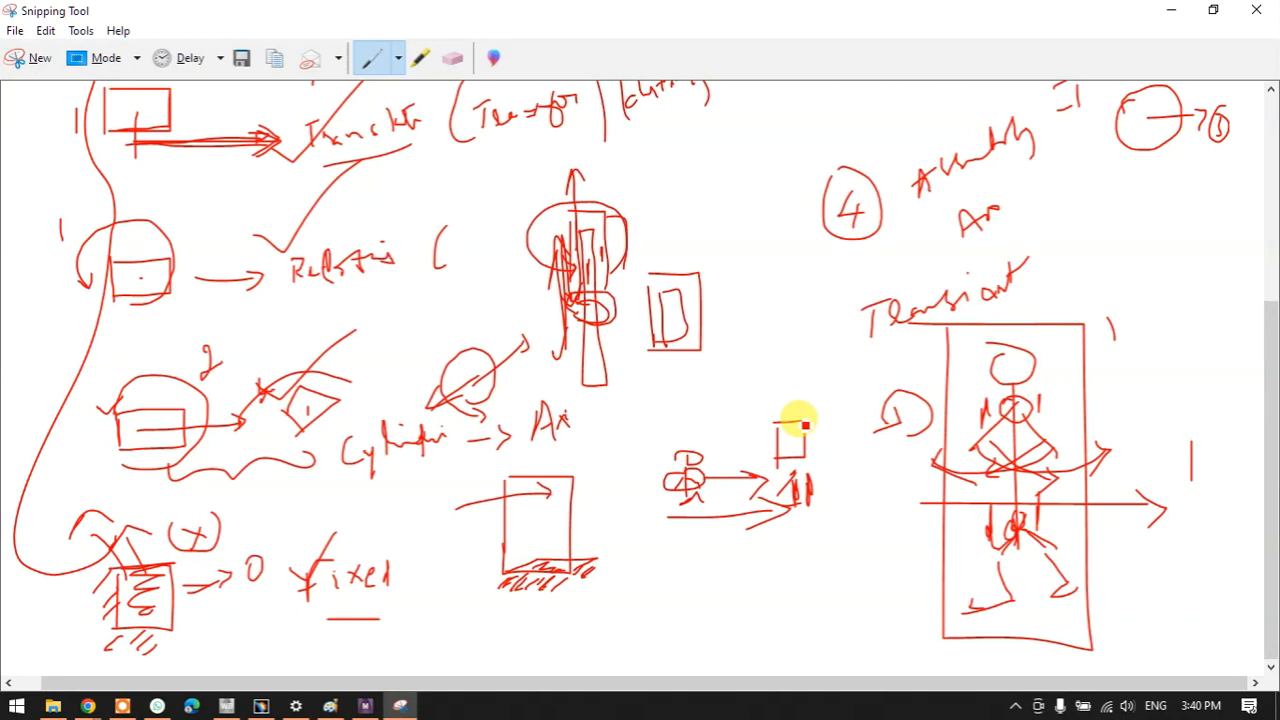
- Sketch a car with two wheels and forward arrows above it labelled 1
{"action": "mouse_move", "coordinate": [656, 612]}
{"action": "left_mouse_down"}
{"action": "mouse_move", "coordinate": [680, 565]}
{"action": "mouse_move", "coordinate": [731, 563]}
{"action": "mouse_move", "coordinate": [778, 609]}
{"action": "mouse_move", "coordinate": [829, 614]}
{"action": "mouse_move", "coordinate": [660, 609]}
{"action": "mouse_move", "coordinate": [717, 638]}
{"action": "left_mouse_up"}
{"action": "left_click_drag", "start_coordinate": [797, 617], "coordinate": [797, 620]}
{"action": "mouse_move", "coordinate": [714, 622]}
{"action": "left_mouse_down"}
{"action": "mouse_move", "coordinate": [706, 646]}
{"action": "mouse_move", "coordinate": [715, 622]}
{"action": "left_mouse_up"}
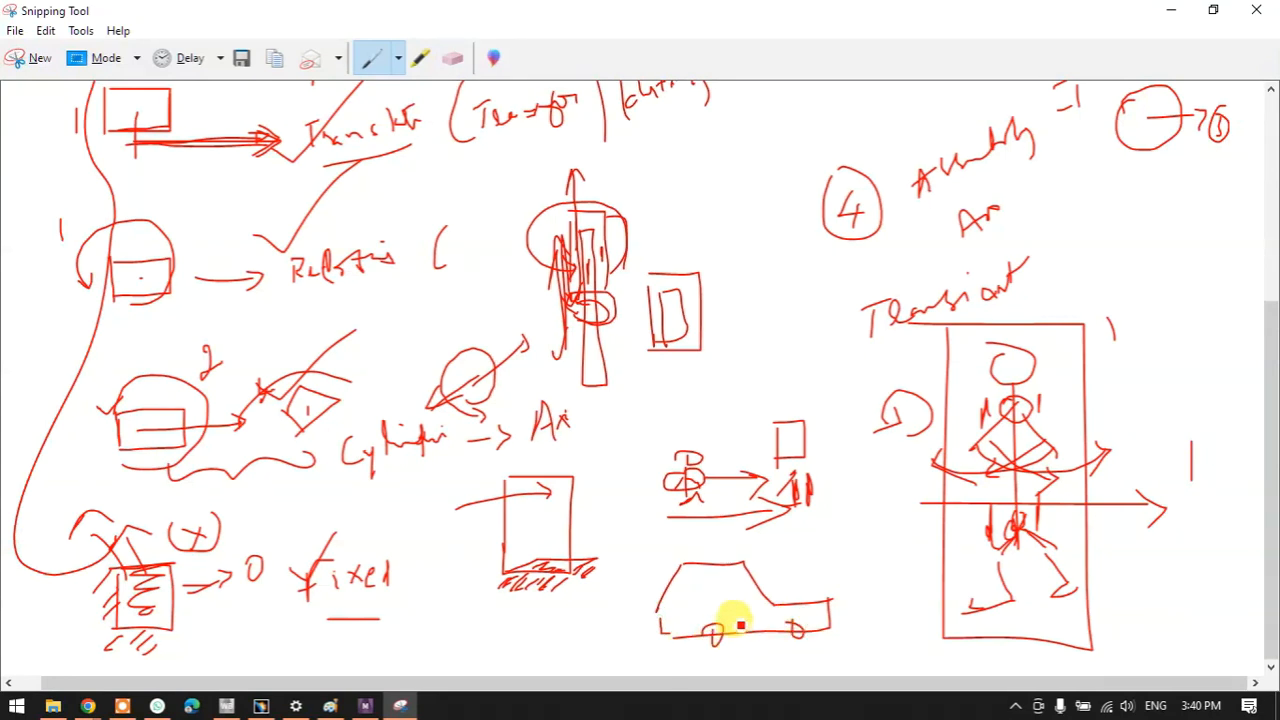
{"action": "mouse_move", "coordinate": [706, 548]}
{"action": "left_mouse_down"}
{"action": "mouse_move", "coordinate": [790, 546]}
{"action": "mouse_move", "coordinate": [786, 572]}
{"action": "left_mouse_up"}
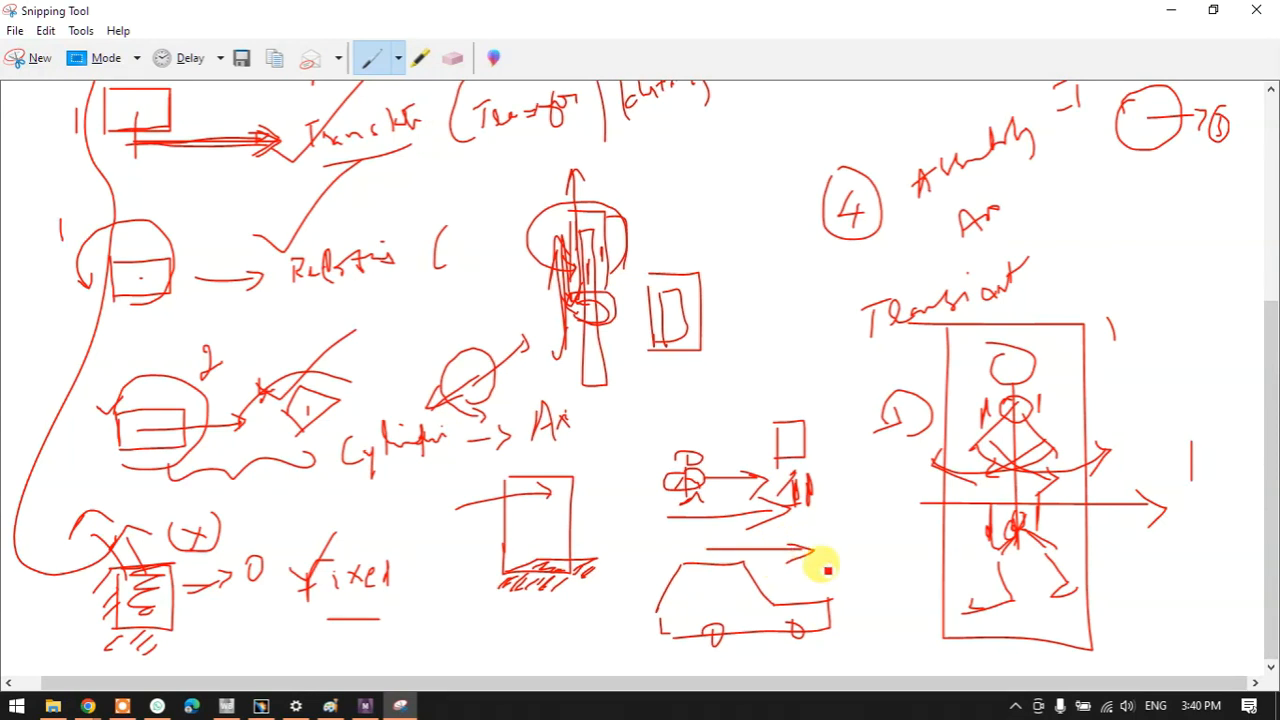
{"action": "left_click_drag", "start_coordinate": [873, 544], "coordinate": [875, 545]}
{"action": "mouse_move", "coordinate": [866, 537]}
{"action": "left_mouse_down"}
{"action": "mouse_move", "coordinate": [885, 546]}
{"action": "mouse_move", "coordinate": [867, 556]}
{"action": "left_mouse_up"}
{"action": "left_click_drag", "start_coordinate": [868, 493], "coordinate": [868, 516]}
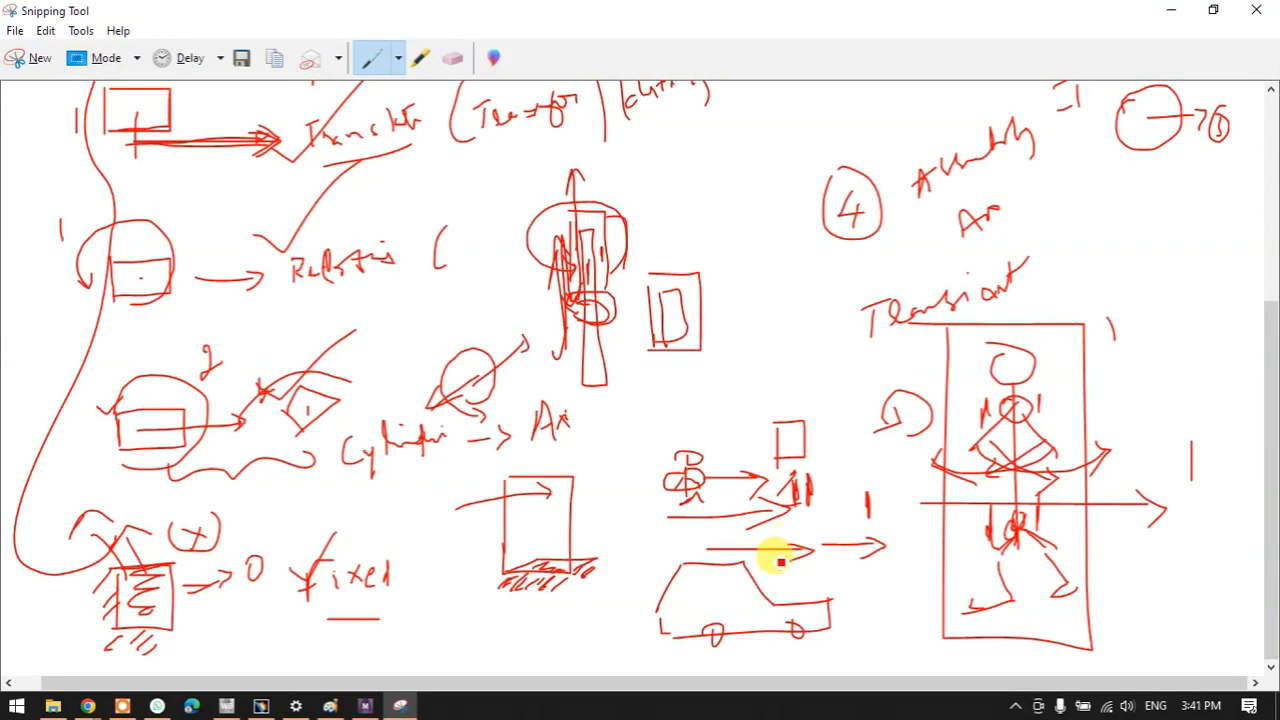
- Box the car's rear wheel and front end, and draw an enlarged wheel with rotation and forward arrows labelled 2
{"action": "mouse_move", "coordinate": [687, 612]}
{"action": "left_mouse_down"}
{"action": "mouse_move", "coordinate": [737, 656]}
{"action": "mouse_move", "coordinate": [726, 614]}
{"action": "mouse_move", "coordinate": [674, 649]}
{"action": "left_mouse_up"}
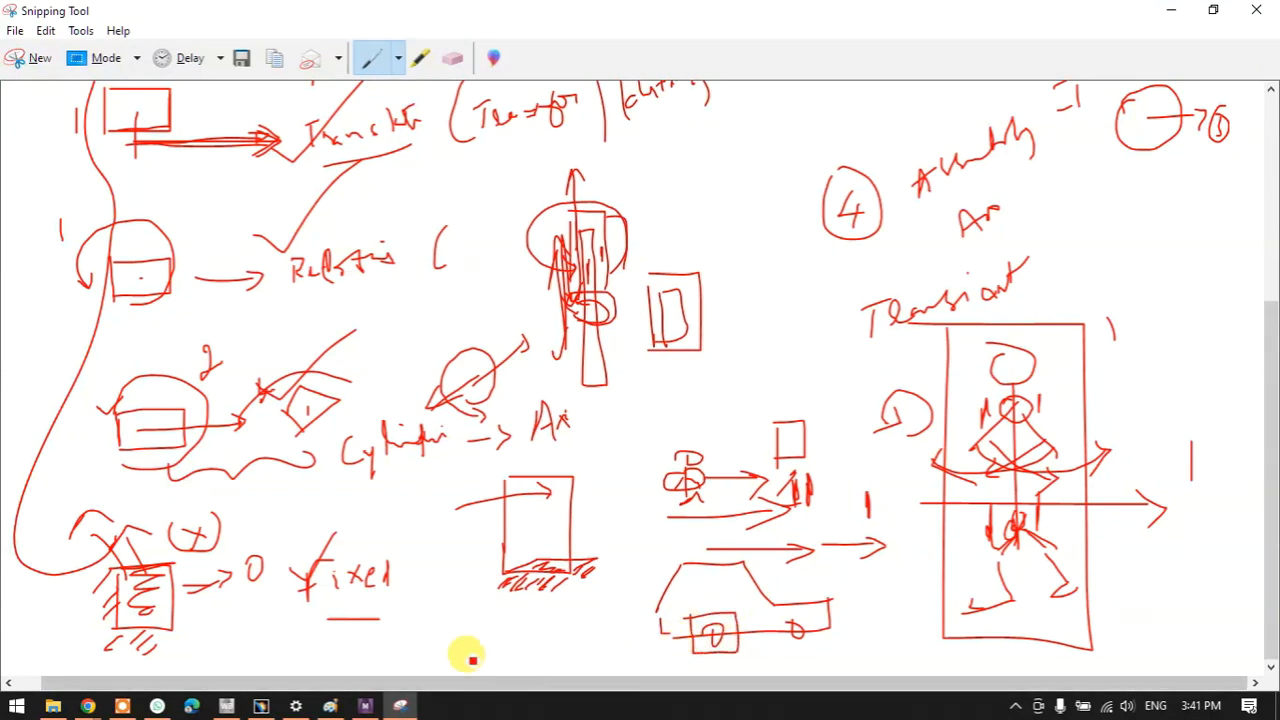
{"action": "mouse_move", "coordinate": [457, 594]}
{"action": "left_mouse_down"}
{"action": "mouse_move", "coordinate": [486, 623]}
{"action": "mouse_move", "coordinate": [435, 597]}
{"action": "mouse_move", "coordinate": [503, 569]}
{"action": "mouse_move", "coordinate": [526, 626]}
{"action": "mouse_move", "coordinate": [537, 610]}
{"action": "left_mouse_up"}
{"action": "left_click_drag", "start_coordinate": [458, 612], "coordinate": [557, 607]}
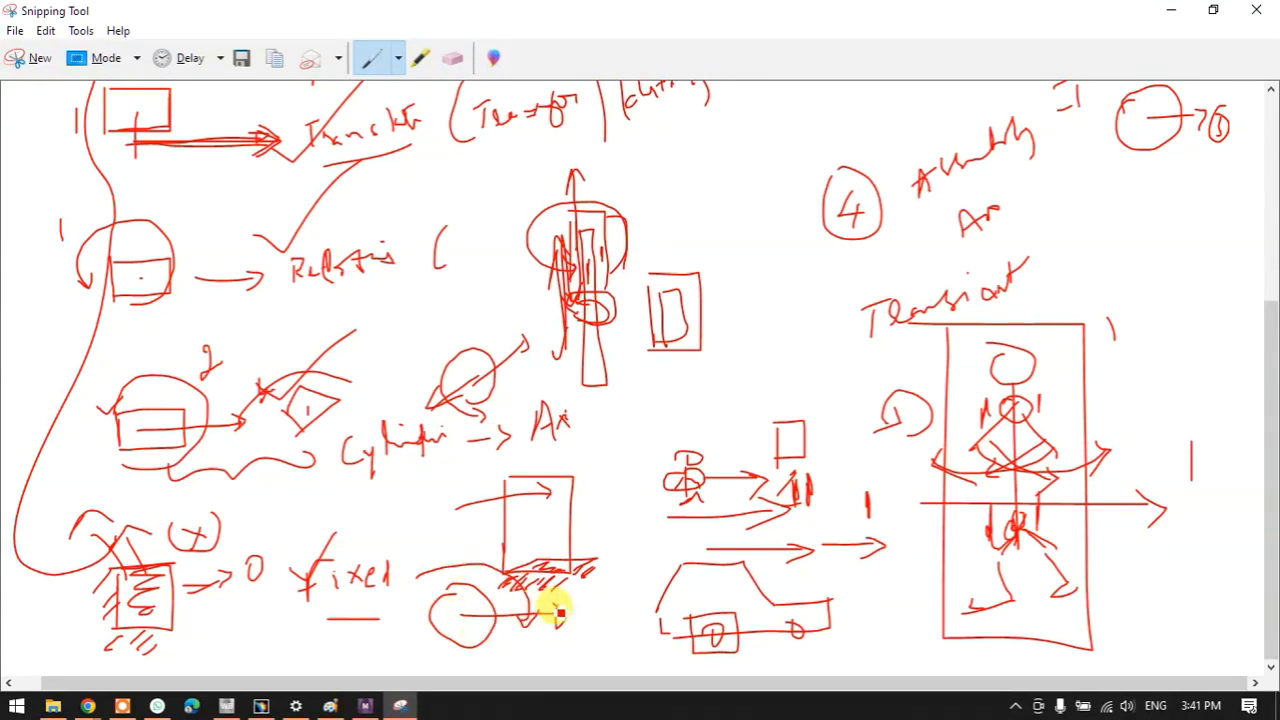
{"action": "left_click_drag", "start_coordinate": [513, 641], "coordinate": [523, 651]}
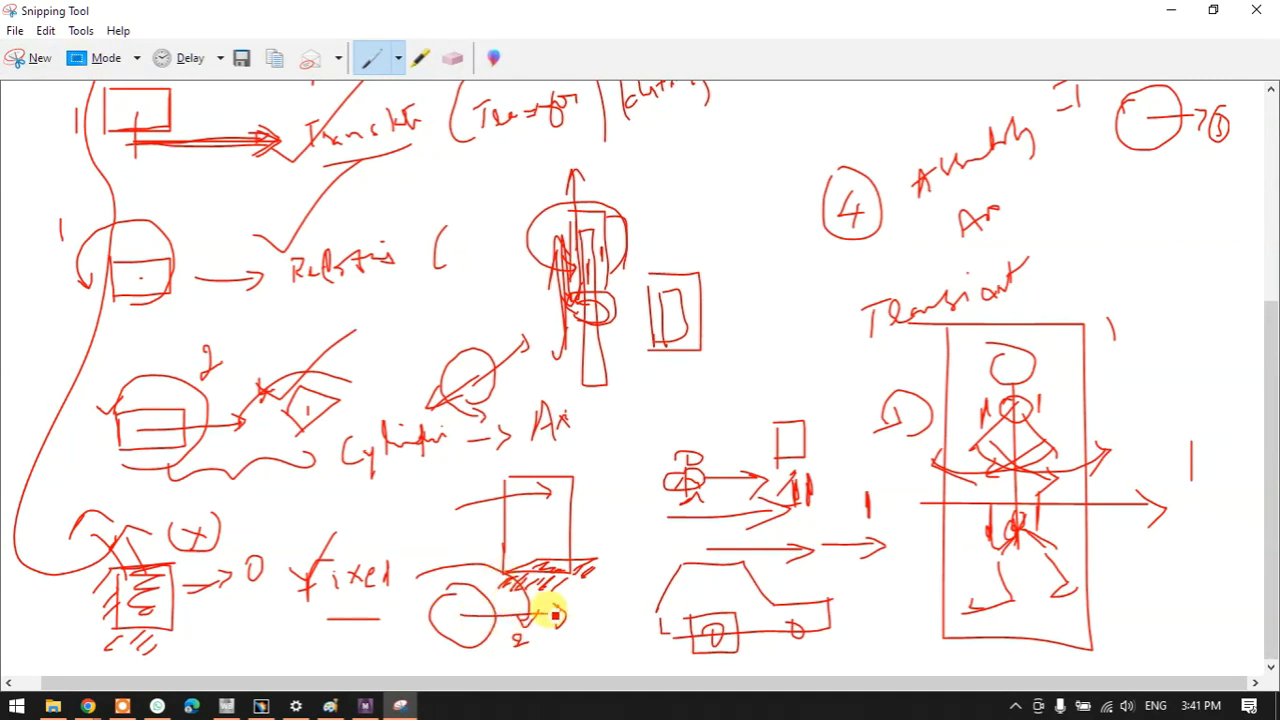
{"action": "mouse_move", "coordinate": [795, 604]}
{"action": "left_mouse_down"}
{"action": "mouse_move", "coordinate": [814, 596]}
{"action": "mouse_move", "coordinate": [800, 628]}
{"action": "left_mouse_up"}
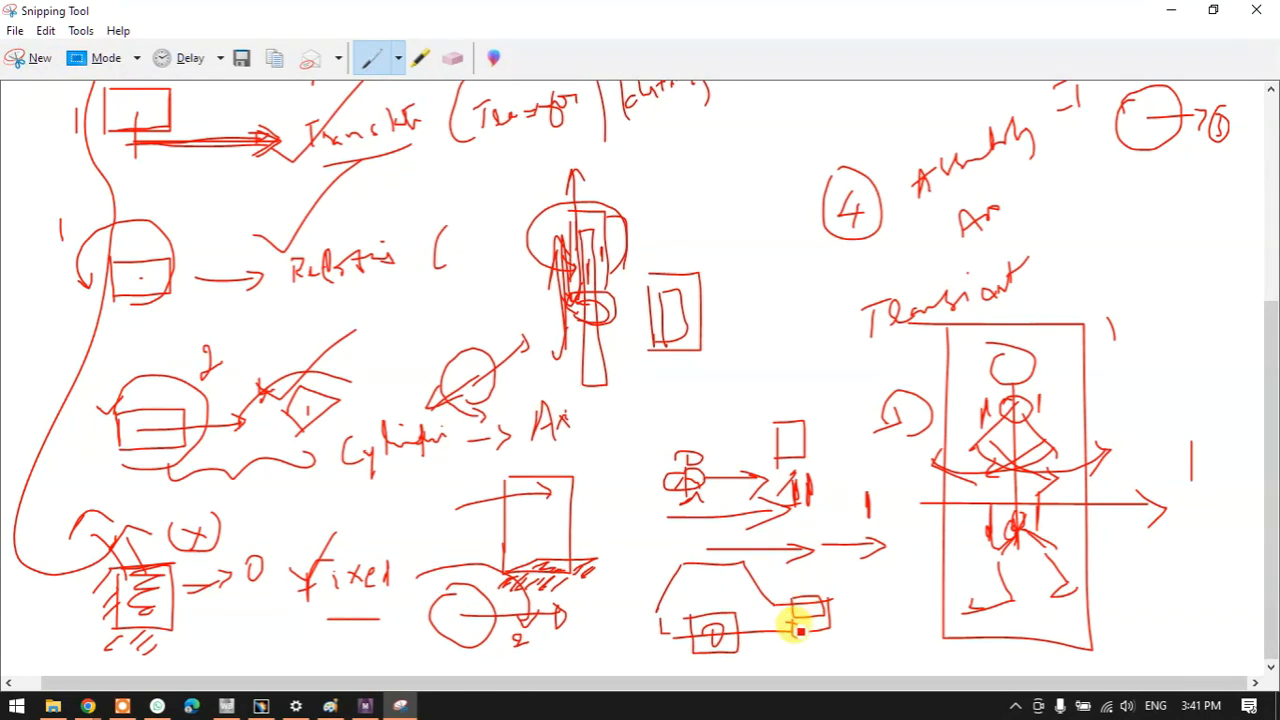
- Draw a box with a sideways arrow, and below it a piston with an up-and-down arrow over a rotating crank circle
{"action": "mouse_move", "coordinate": [718, 148]}
{"action": "left_mouse_down"}
{"action": "mouse_move", "coordinate": [777, 209]}
{"action": "mouse_move", "coordinate": [734, 149]}
{"action": "mouse_move", "coordinate": [717, 148]}
{"action": "left_mouse_up"}
{"action": "left_click_drag", "start_coordinate": [746, 173], "coordinate": [826, 164]}
{"action": "left_click_drag", "start_coordinate": [798, 157], "coordinate": [803, 177]}
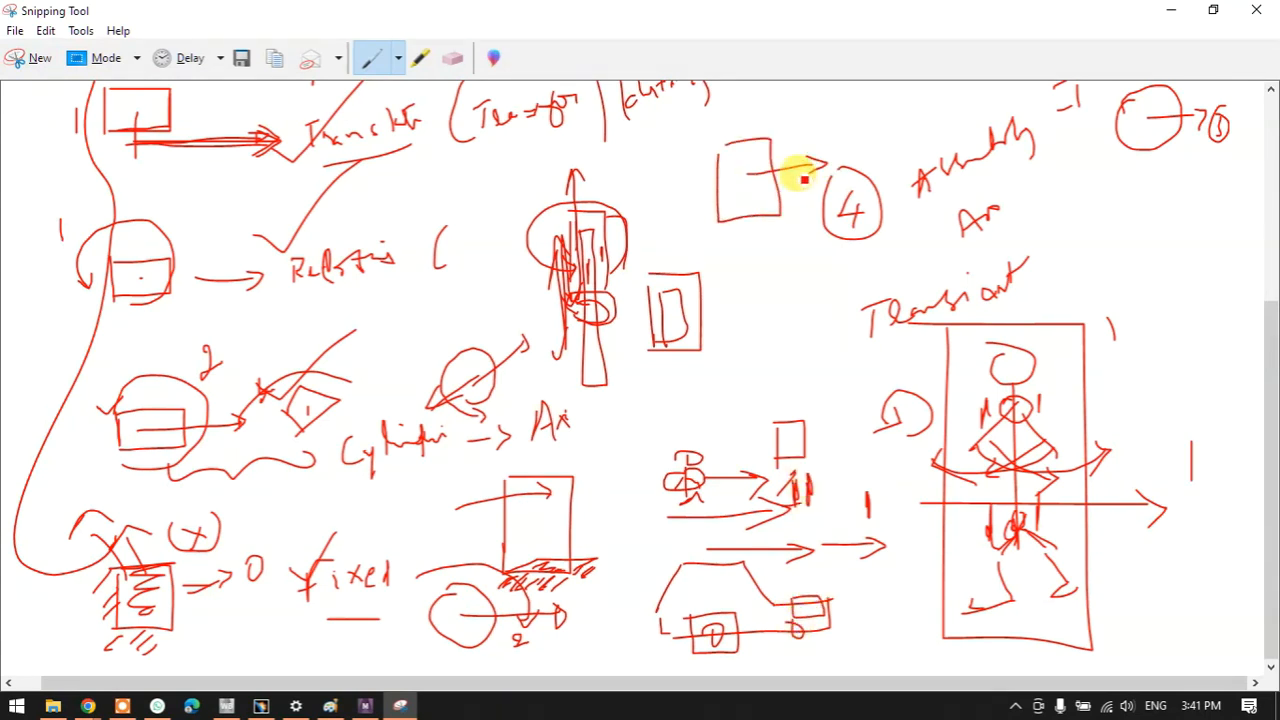
{"action": "mouse_move", "coordinate": [749, 254]}
{"action": "left_mouse_down"}
{"action": "mouse_move", "coordinate": [749, 287]}
{"action": "mouse_move", "coordinate": [787, 272]}
{"action": "mouse_move", "coordinate": [752, 278]}
{"action": "mouse_move", "coordinate": [777, 334]}
{"action": "mouse_move", "coordinate": [734, 317]}
{"action": "mouse_move", "coordinate": [811, 300]}
{"action": "mouse_move", "coordinate": [830, 323]}
{"action": "left_mouse_up"}
{"action": "mouse_move", "coordinate": [766, 271]}
{"action": "left_mouse_down"}
{"action": "mouse_move", "coordinate": [766, 300]}
{"action": "mouse_move", "coordinate": [766, 234]}
{"action": "mouse_move", "coordinate": [780, 289]}
{"action": "left_mouse_up"}
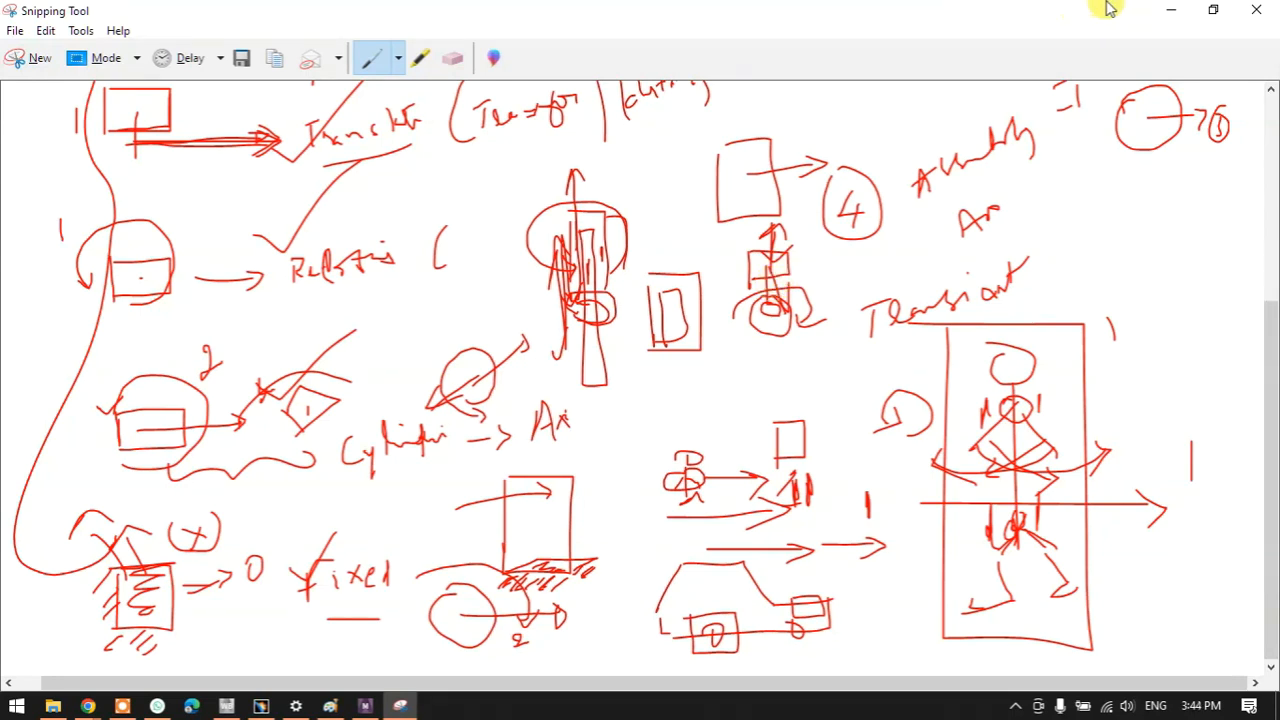
- Switch from the sketch back to the Transient Structural engine model in ANSYS Mechanical
{"action": "left_click", "coordinate": [1162, 10]}
{"action": "double_click", "coordinate": [508, 240]}
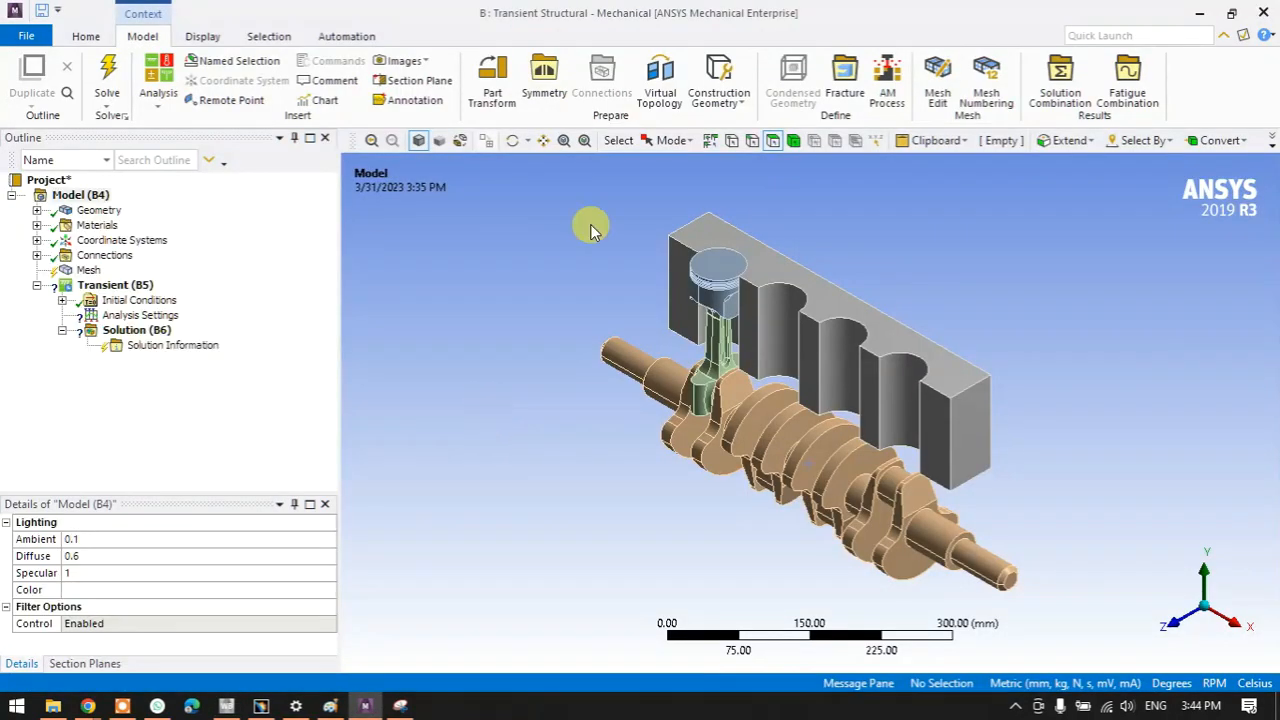
{"action": "scroll", "coordinate": [812, 442], "scroll_direction": "up", "scroll_amount": 1}
{"action": "middle_click_drag", "start_coordinate": [706, 449], "coordinate": [944, 412]}
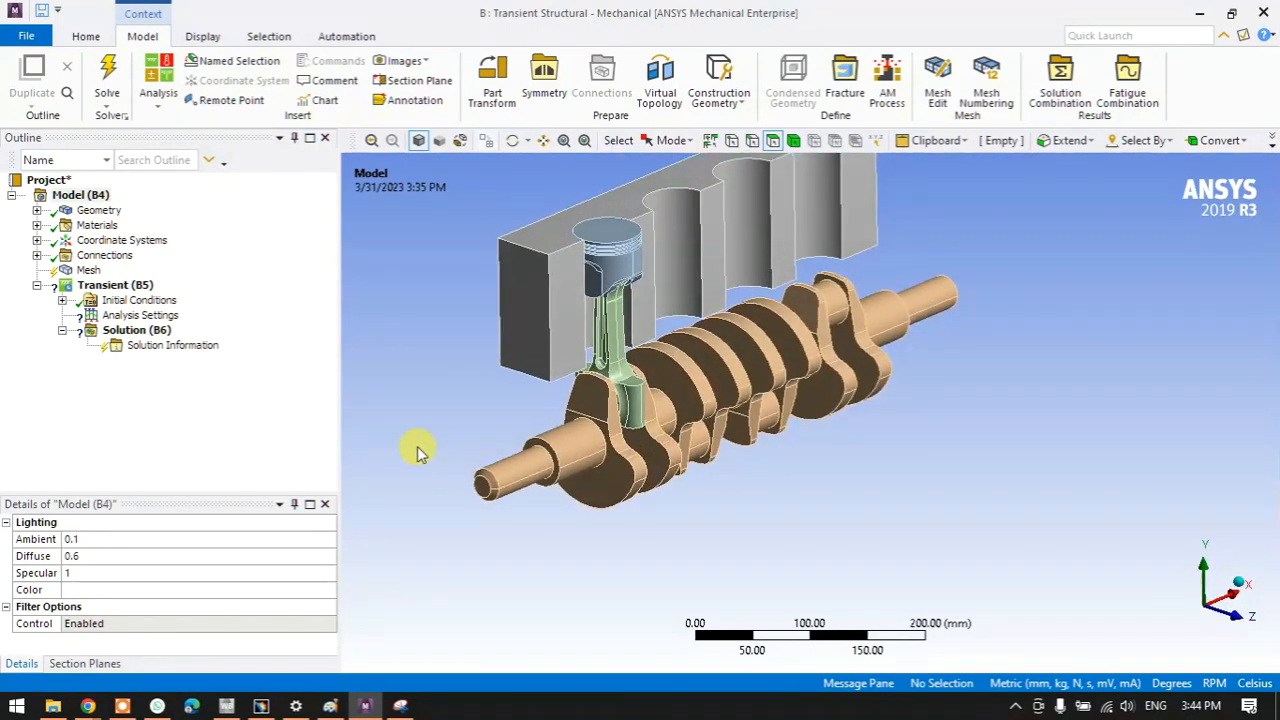
- Suppress the automatically generated Contacts group under Connections and collapse it
{"action": "left_click", "coordinate": [37, 255]}
{"action": "left_click", "coordinate": [62, 271]}
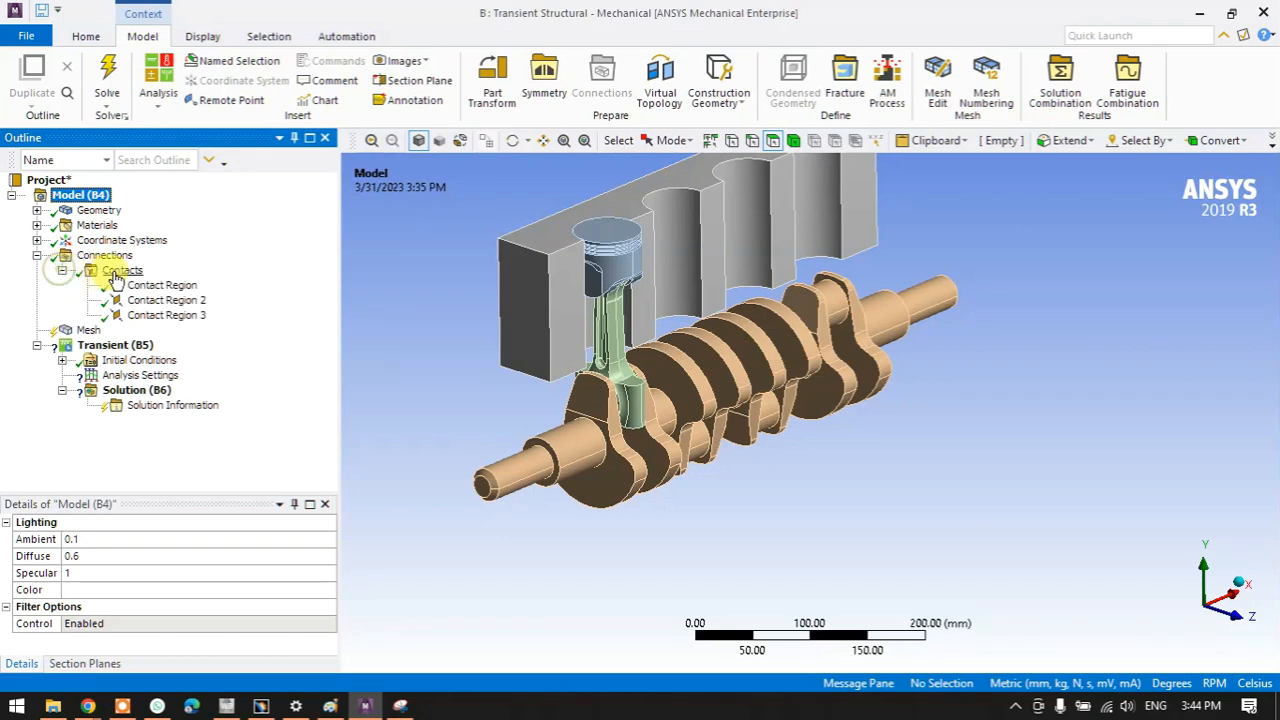
{"action": "left_click", "coordinate": [118, 271]}
{"action": "right_click", "coordinate": [118, 274]}
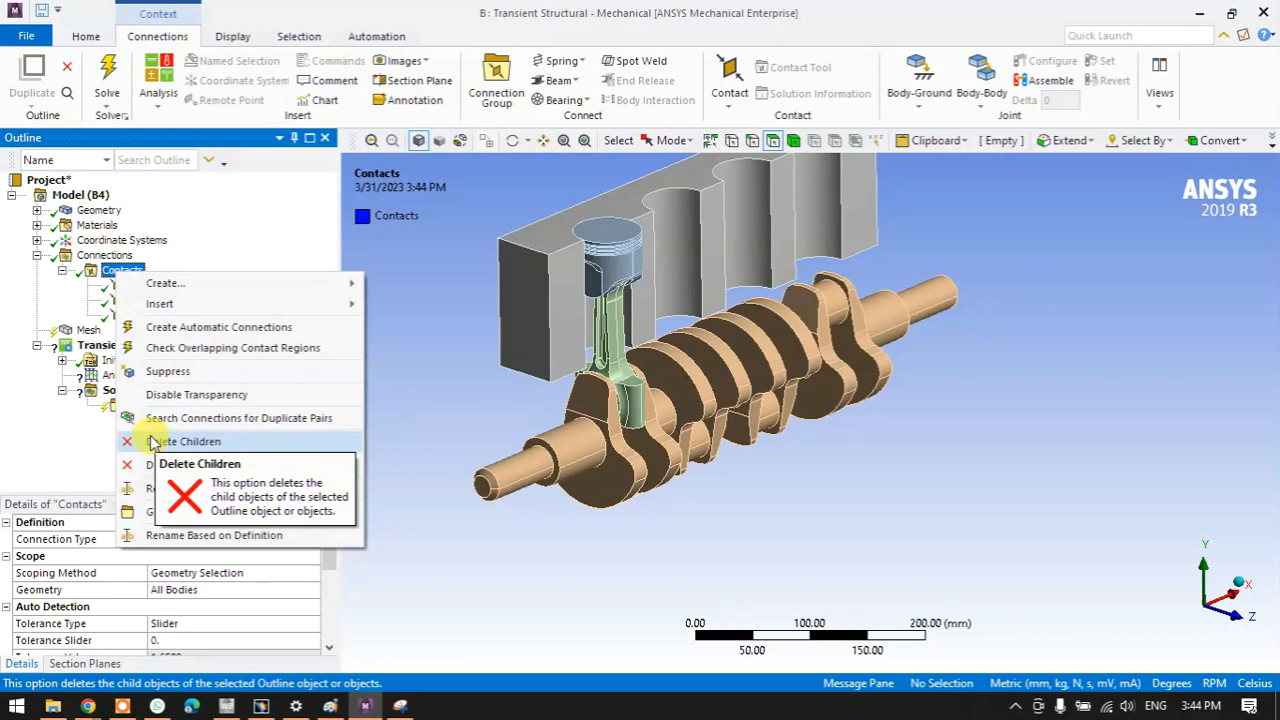
{"action": "left_click", "coordinate": [166, 372]}
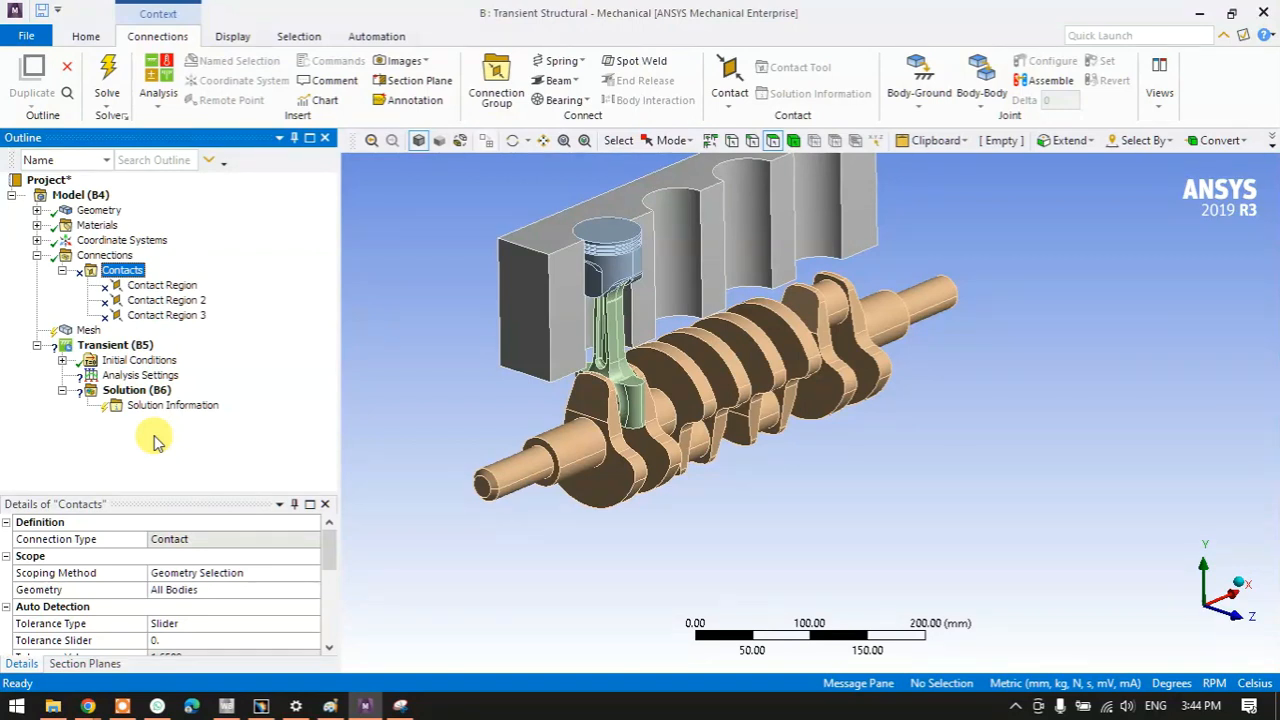
{"action": "left_click", "coordinate": [62, 270]}
- Insert a new joint under Connections in the model tree
{"action": "left_click", "coordinate": [104, 255]}
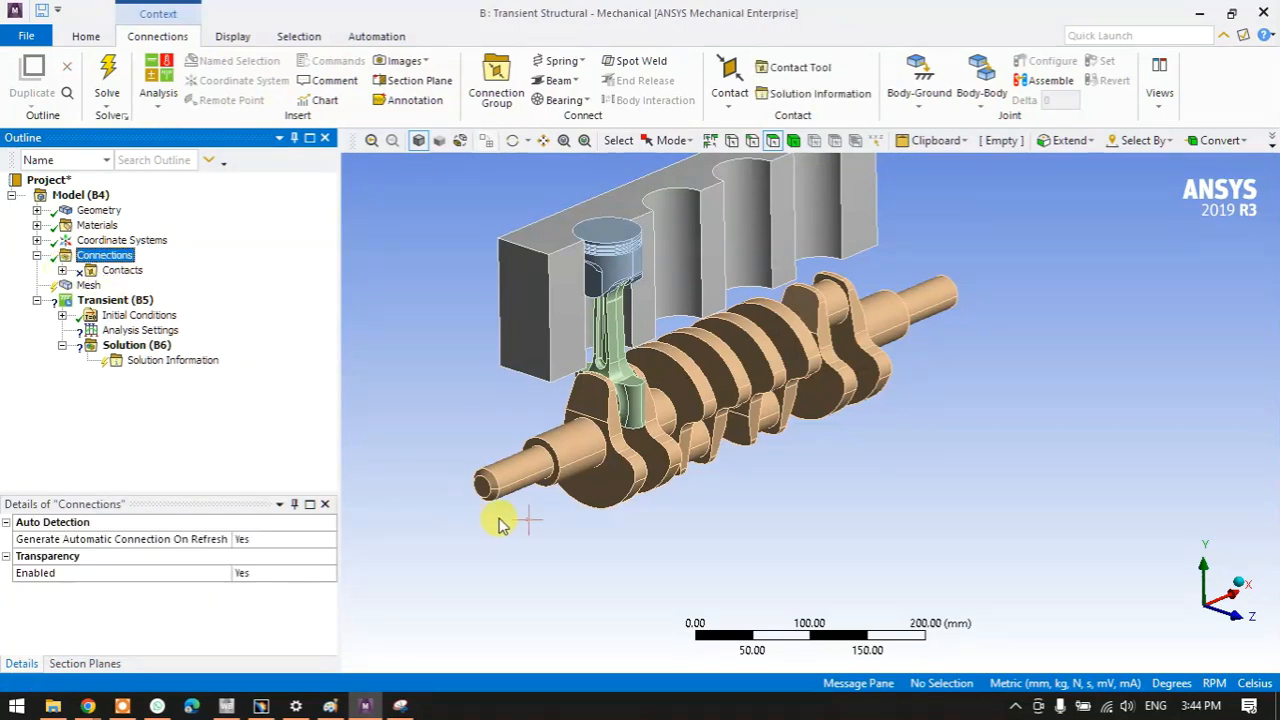
{"action": "scroll", "coordinate": [560, 435], "scroll_direction": "up", "scroll_amount": 1}
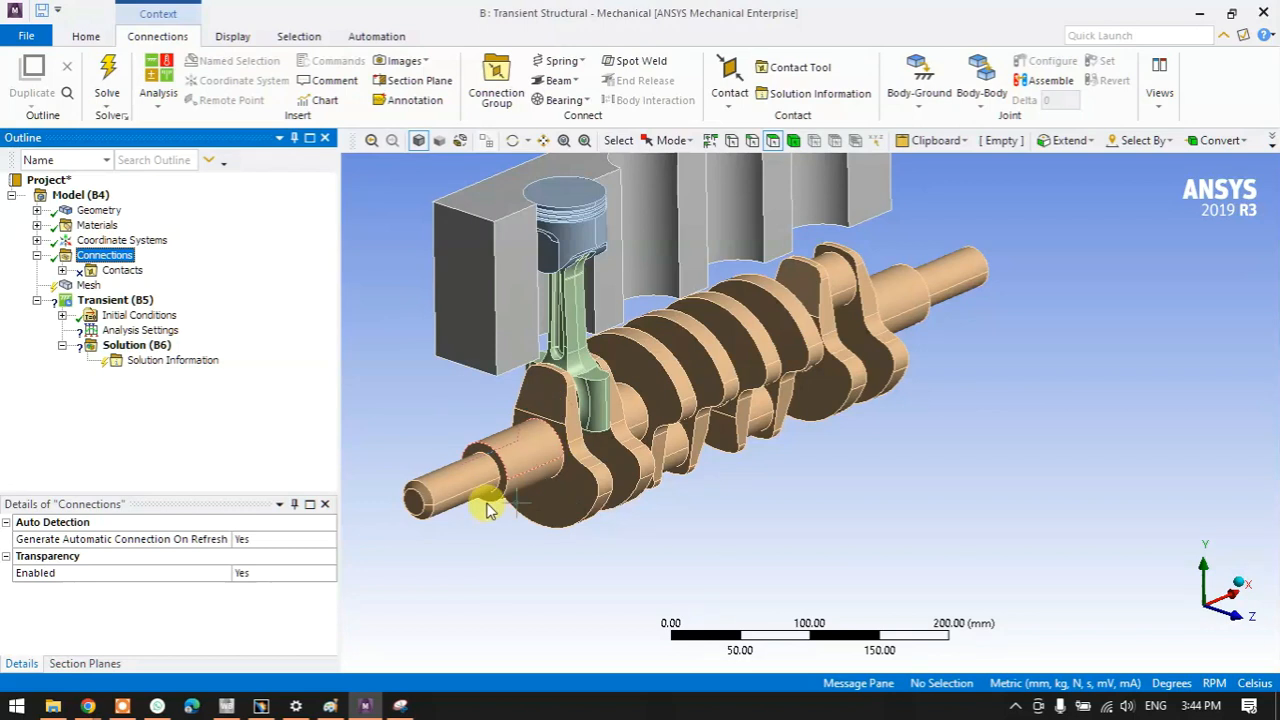
{"action": "right_click", "coordinate": [109, 259]}
{"action": "mouse_move", "coordinate": [203, 270]}
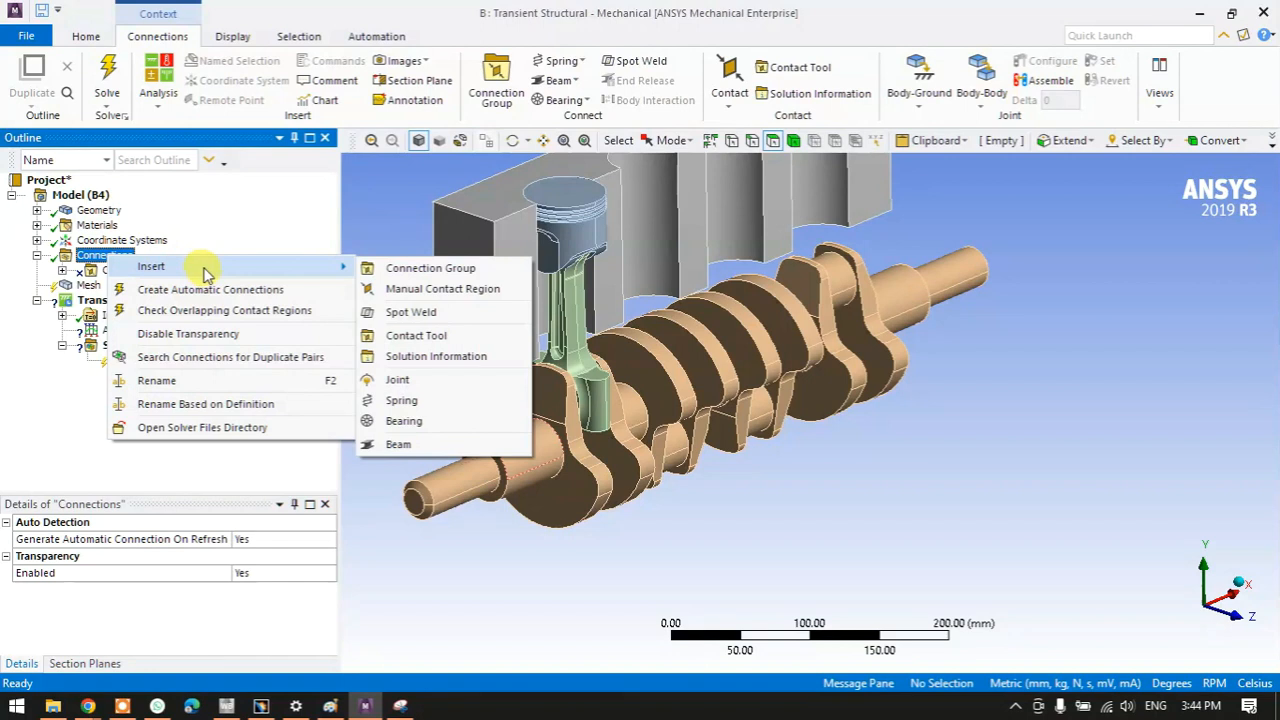
{"action": "left_click", "coordinate": [398, 385]}
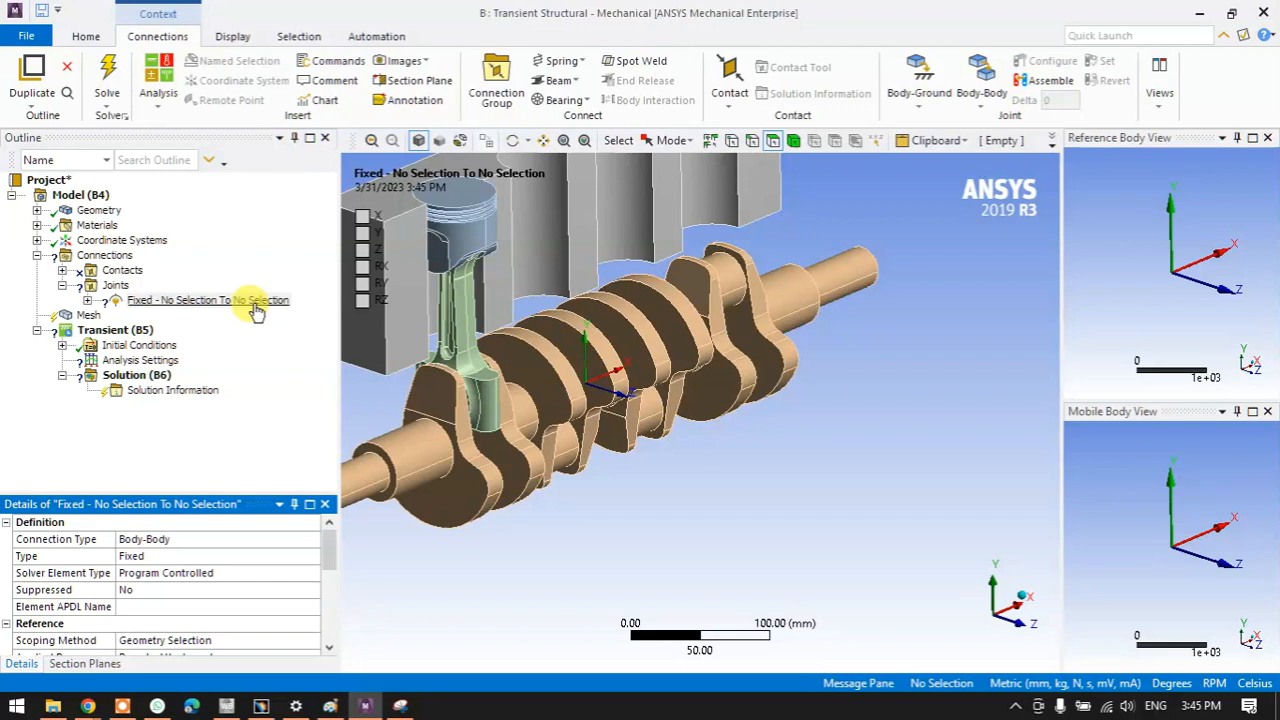
- Switch to the Snipping Tool sketch and draw two stacked boxes in the blank upper area, each with a tick
{"action": "left_click", "coordinate": [400, 705]}
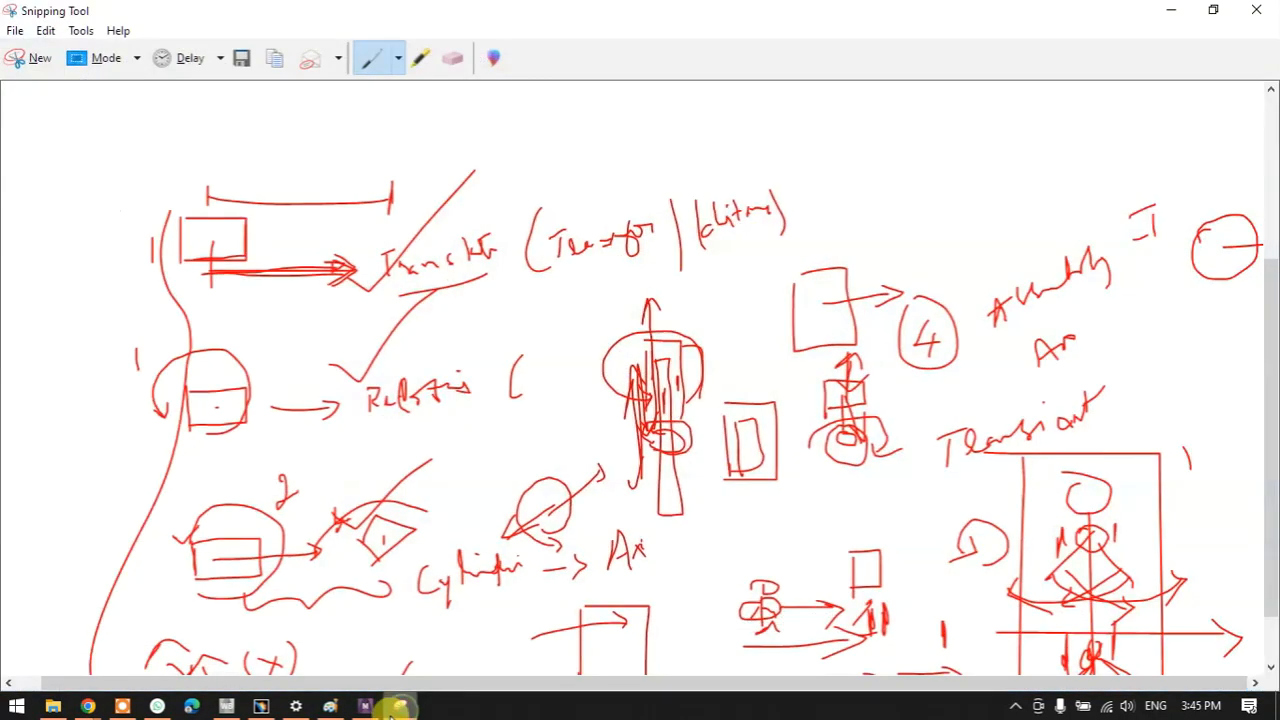
{"action": "scroll", "coordinate": [480, 406], "scroll_direction": "up", "scroll_amount": 5}
{"action": "mouse_move", "coordinate": [293, 111]}
{"action": "left_mouse_down"}
{"action": "mouse_move", "coordinate": [385, 194]}
{"action": "mouse_move", "coordinate": [366, 100]}
{"action": "mouse_move", "coordinate": [293, 108]}
{"action": "left_mouse_up"}
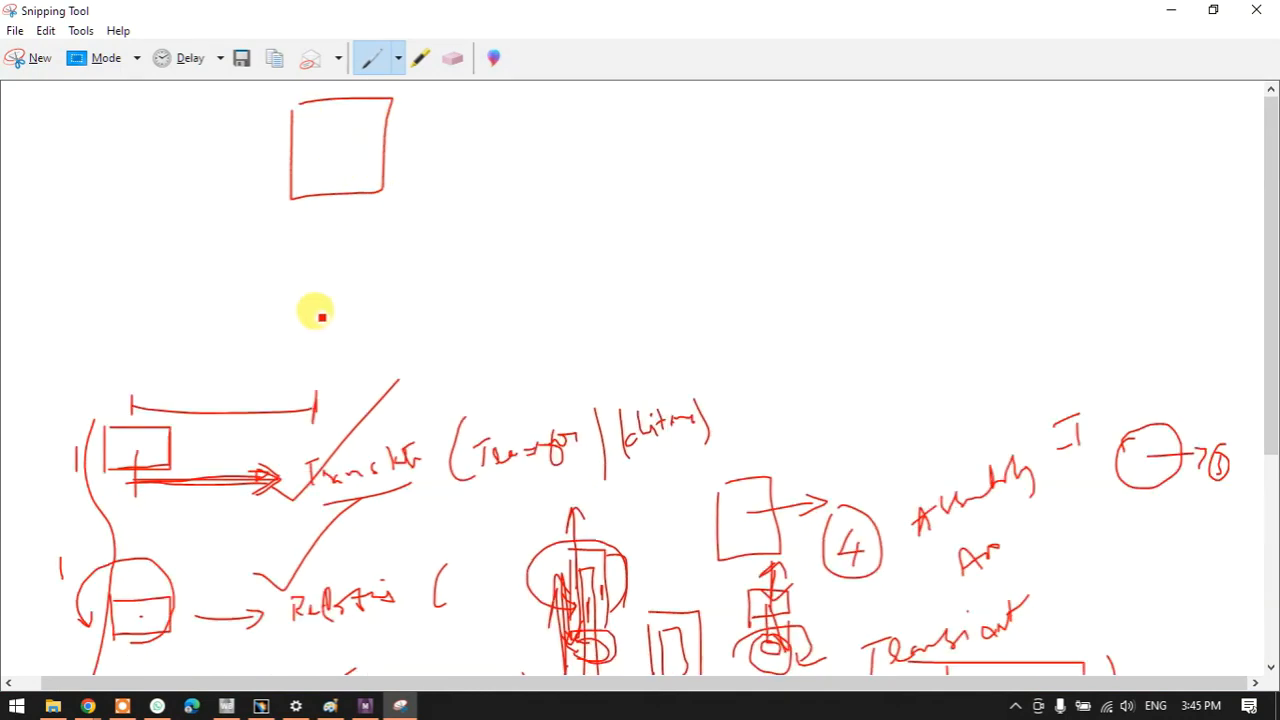
{"action": "mouse_move", "coordinate": [299, 232]}
{"action": "left_mouse_down"}
{"action": "mouse_move", "coordinate": [292, 263]}
{"action": "mouse_move", "coordinate": [292, 205]}
{"action": "mouse_move", "coordinate": [397, 239]}
{"action": "mouse_move", "coordinate": [260, 297]}
{"action": "mouse_move", "coordinate": [270, 248]}
{"action": "left_mouse_up"}
{"action": "left_click_drag", "start_coordinate": [380, 166], "coordinate": [430, 137]}
{"action": "left_click_drag", "start_coordinate": [375, 274], "coordinate": [420, 242]}
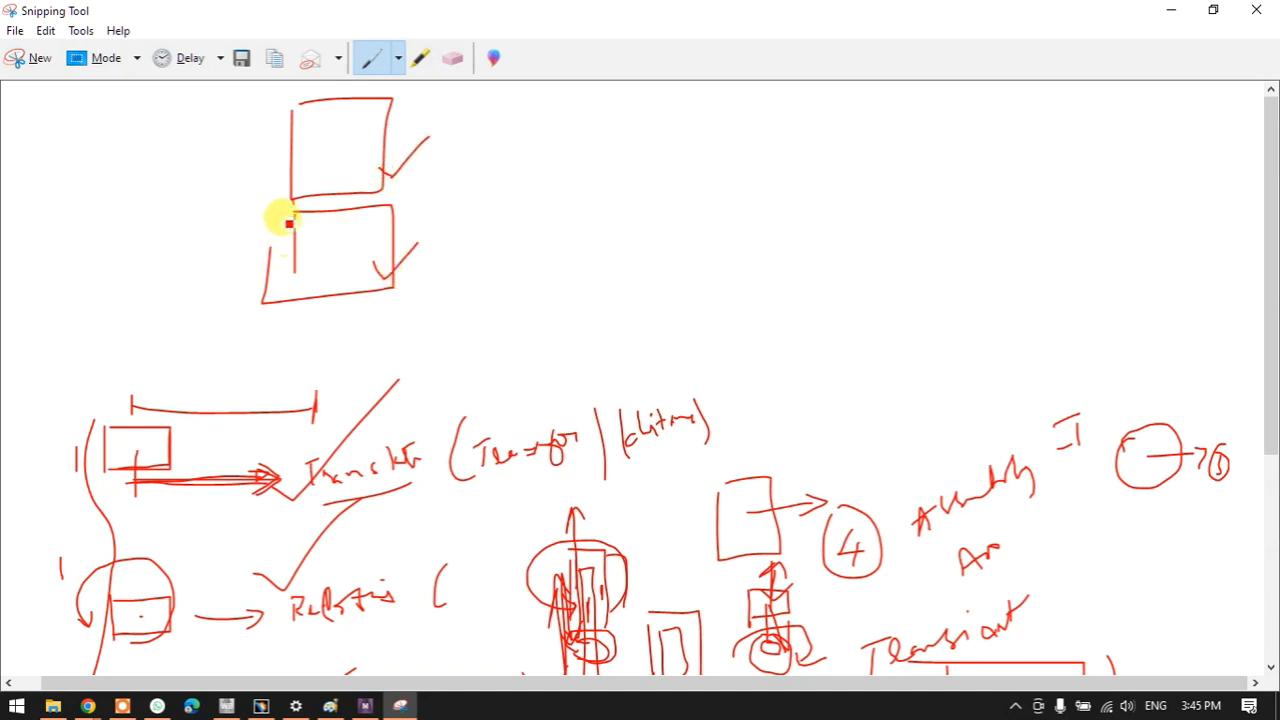
- Hatch the interface between the stacked boxes, tick and bracket both boxes together, and write a short body-to-body label beside them
{"action": "mouse_move", "coordinate": [310, 218]}
{"action": "left_mouse_down"}
{"action": "mouse_move", "coordinate": [366, 204]}
{"action": "mouse_move", "coordinate": [376, 143]}
{"action": "left_mouse_up"}
{"action": "mouse_move", "coordinate": [322, 245]}
{"action": "left_mouse_down"}
{"action": "mouse_move", "coordinate": [326, 266]}
{"action": "mouse_move", "coordinate": [358, 237]}
{"action": "left_mouse_up"}
{"action": "mouse_move", "coordinate": [331, 166]}
{"action": "left_mouse_down"}
{"action": "mouse_move", "coordinate": [277, 183]}
{"action": "mouse_move", "coordinate": [309, 237]}
{"action": "mouse_move", "coordinate": [288, 210]}
{"action": "mouse_move", "coordinate": [262, 212]}
{"action": "left_mouse_up"}
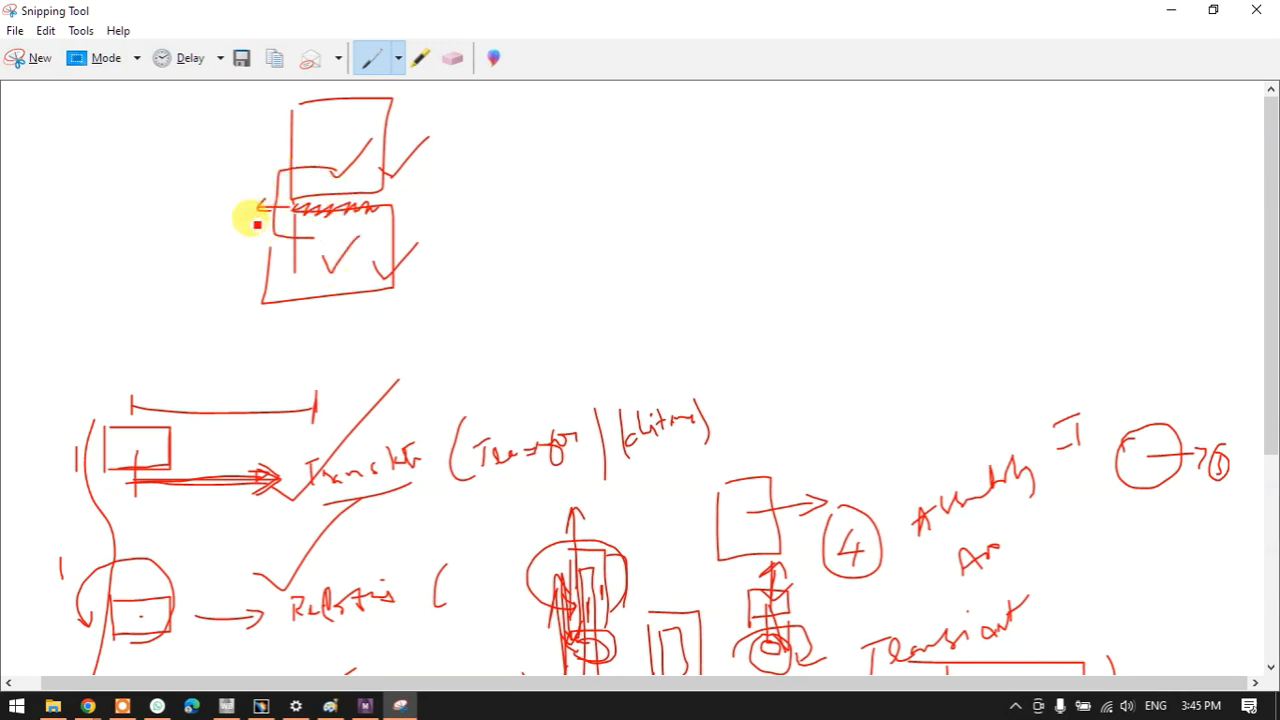
{"action": "mouse_move", "coordinate": [55, 170]}
{"action": "left_mouse_down"}
{"action": "mouse_move", "coordinate": [71, 186]}
{"action": "mouse_move", "coordinate": [86, 151]}
{"action": "mouse_move", "coordinate": [97, 178]}
{"action": "left_mouse_up"}
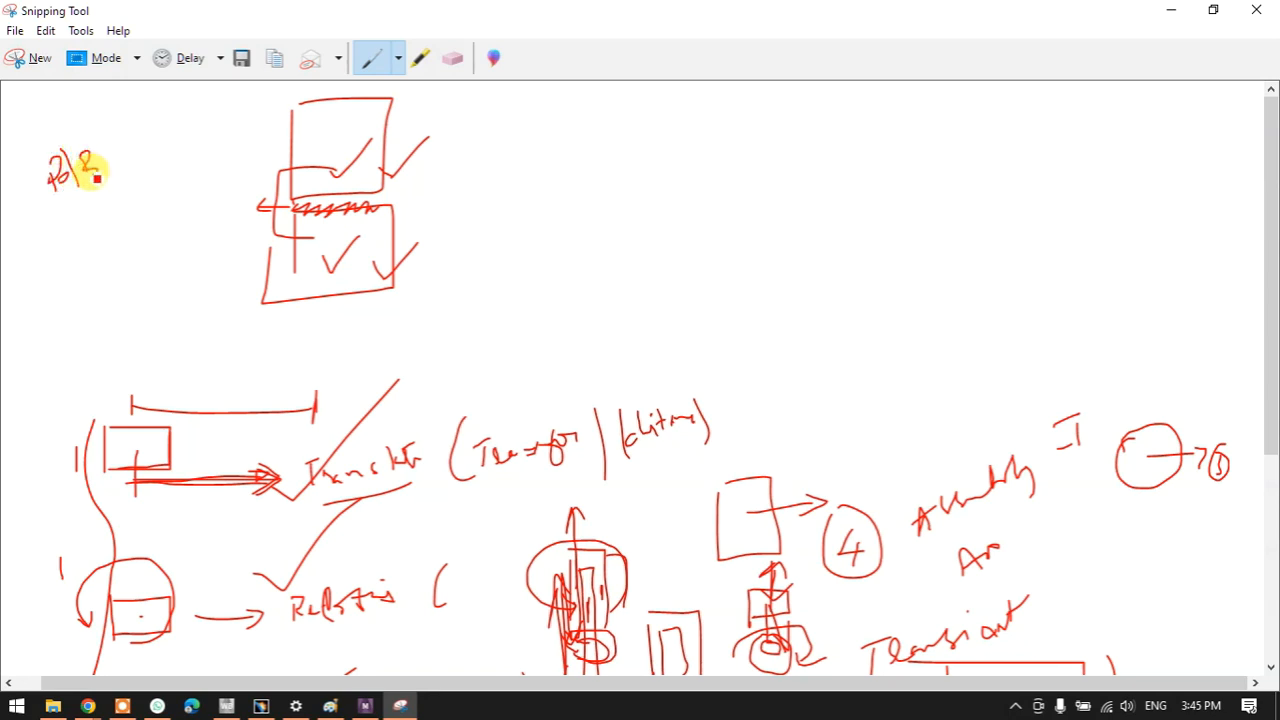
- Draw a separate box resting on a hatched ground strip, with a circled question mark beneath it
{"action": "left_click_drag", "start_coordinate": [585, 126], "coordinate": [574, 209]}
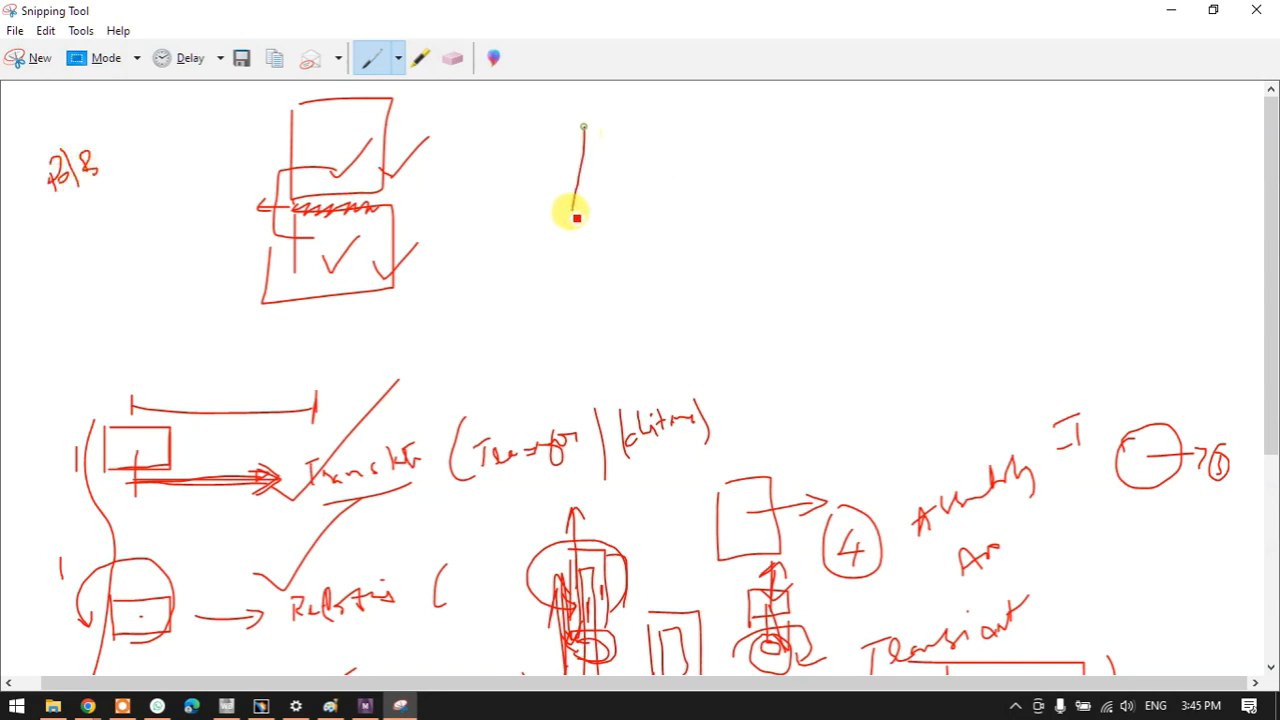
{"action": "mouse_move", "coordinate": [593, 125]}
{"action": "left_mouse_down"}
{"action": "mouse_move", "coordinate": [660, 206]}
{"action": "mouse_move", "coordinate": [562, 213]}
{"action": "mouse_move", "coordinate": [569, 229]}
{"action": "mouse_move", "coordinate": [586, 243]}
{"action": "mouse_move", "coordinate": [674, 228]}
{"action": "left_mouse_up"}
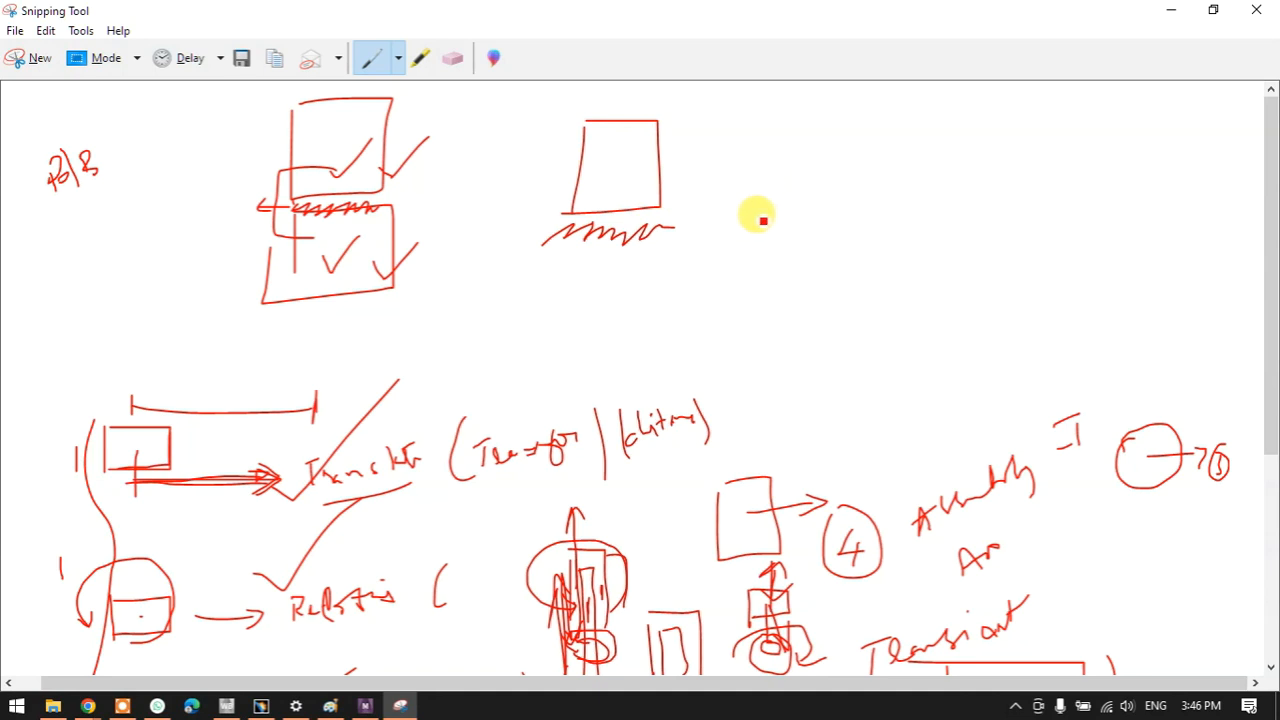
{"action": "mouse_move", "coordinate": [603, 271]}
{"action": "left_mouse_down"}
{"action": "mouse_move", "coordinate": [609, 298]}
{"action": "mouse_move", "coordinate": [580, 289]}
{"action": "mouse_move", "coordinate": [600, 247]}
{"action": "left_mouse_up"}
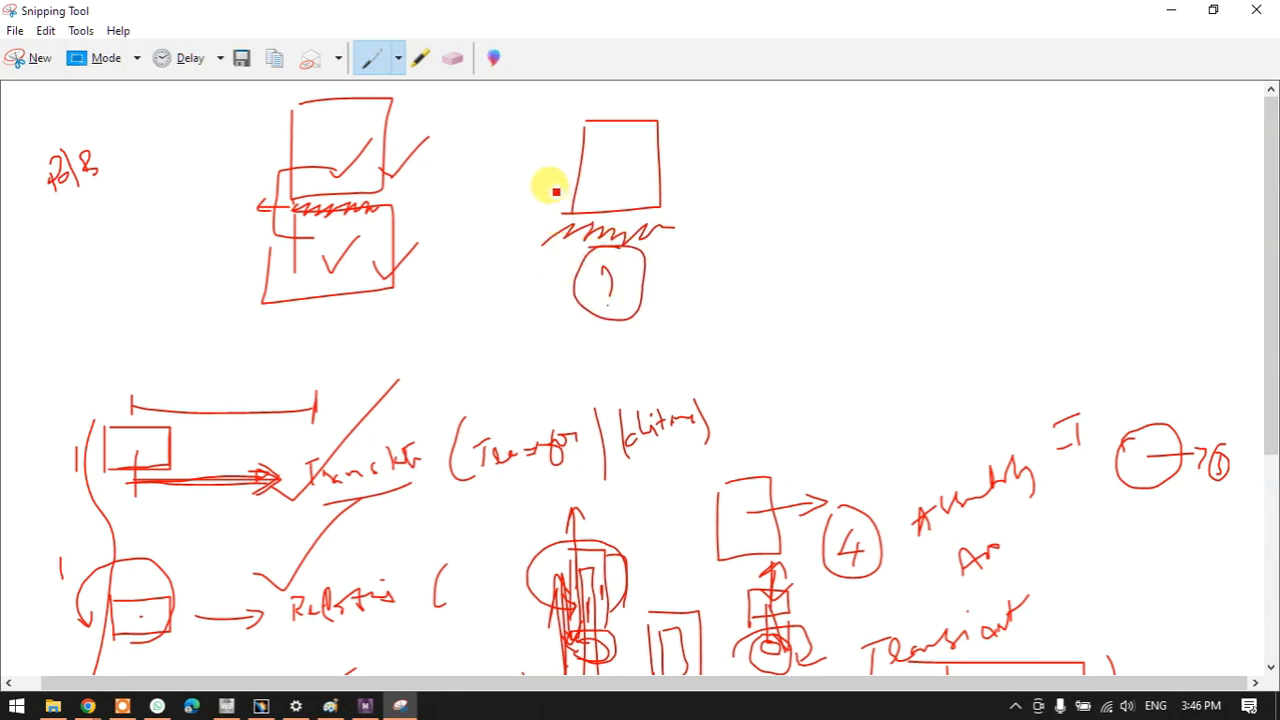
- Label the single box "Body Ground", draw a ground line beneath it, and underline the body-to-body label
{"action": "mouse_move", "coordinate": [462, 187]}
{"action": "left_mouse_down"}
{"action": "mouse_move", "coordinate": [535, 161]}
{"action": "mouse_move", "coordinate": [544, 170]}
{"action": "left_mouse_up"}
{"action": "left_click_drag", "start_coordinate": [540, 268], "coordinate": [707, 226]}
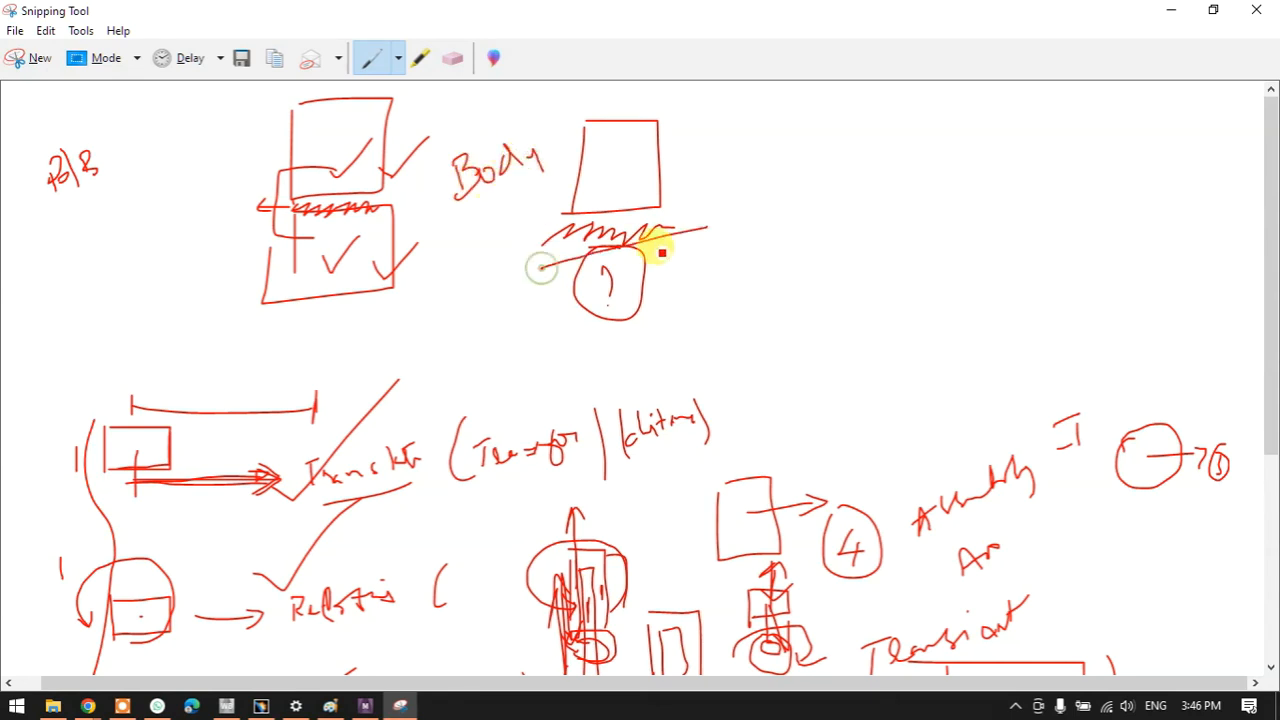
{"action": "mouse_move", "coordinate": [455, 218]}
{"action": "left_mouse_down"}
{"action": "mouse_move", "coordinate": [478, 238]}
{"action": "mouse_move", "coordinate": [509, 196]}
{"action": "mouse_move", "coordinate": [530, 200]}
{"action": "left_mouse_up"}
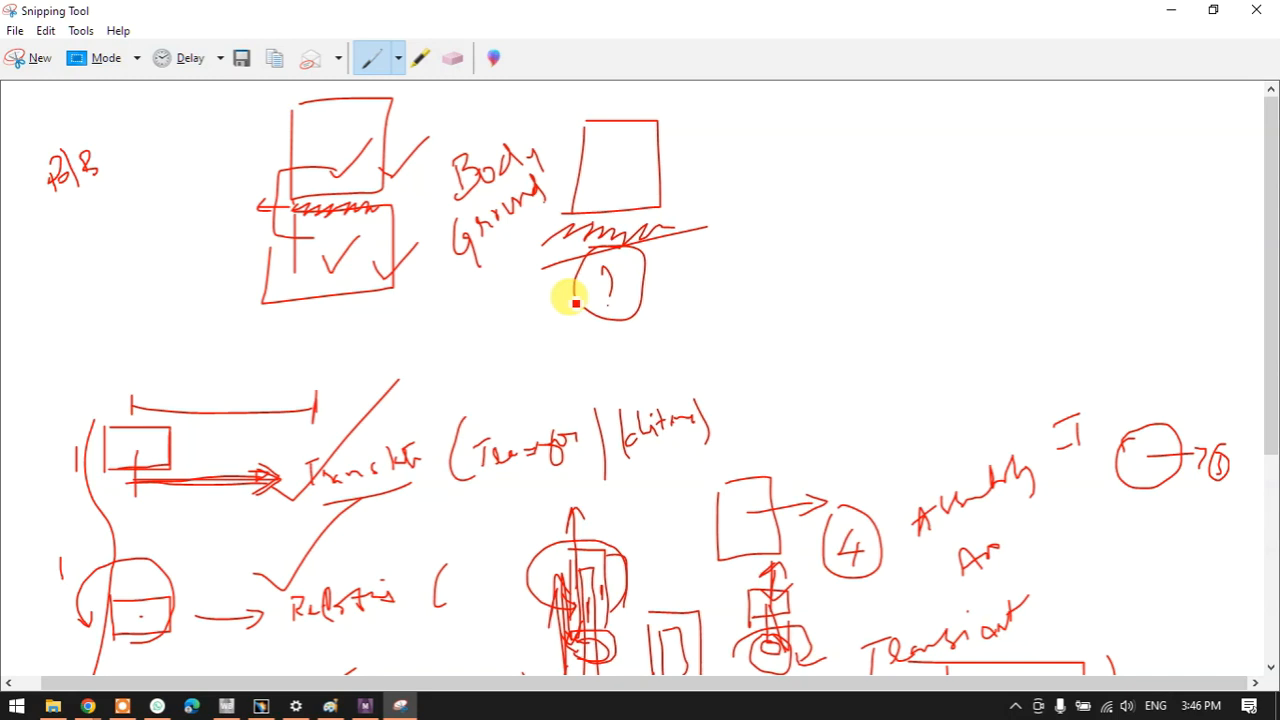
{"action": "mouse_move", "coordinate": [63, 182]}
{"action": "left_mouse_down"}
{"action": "mouse_move", "coordinate": [63, 200]}
{"action": "mouse_move", "coordinate": [124, 182]}
{"action": "left_mouse_up"}
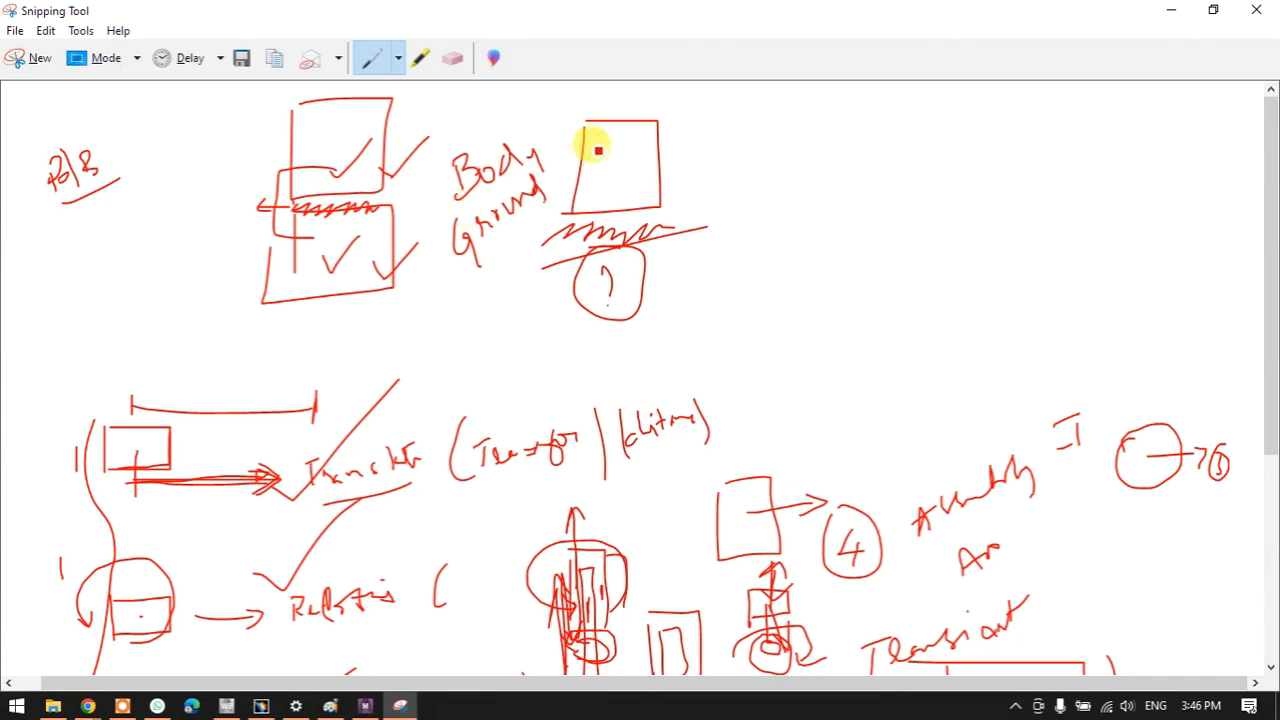
- Switch back to ANSYS Mechanical and set the new joint's Connection Type to Body-Ground
{"action": "left_click", "coordinate": [1174, 10]}
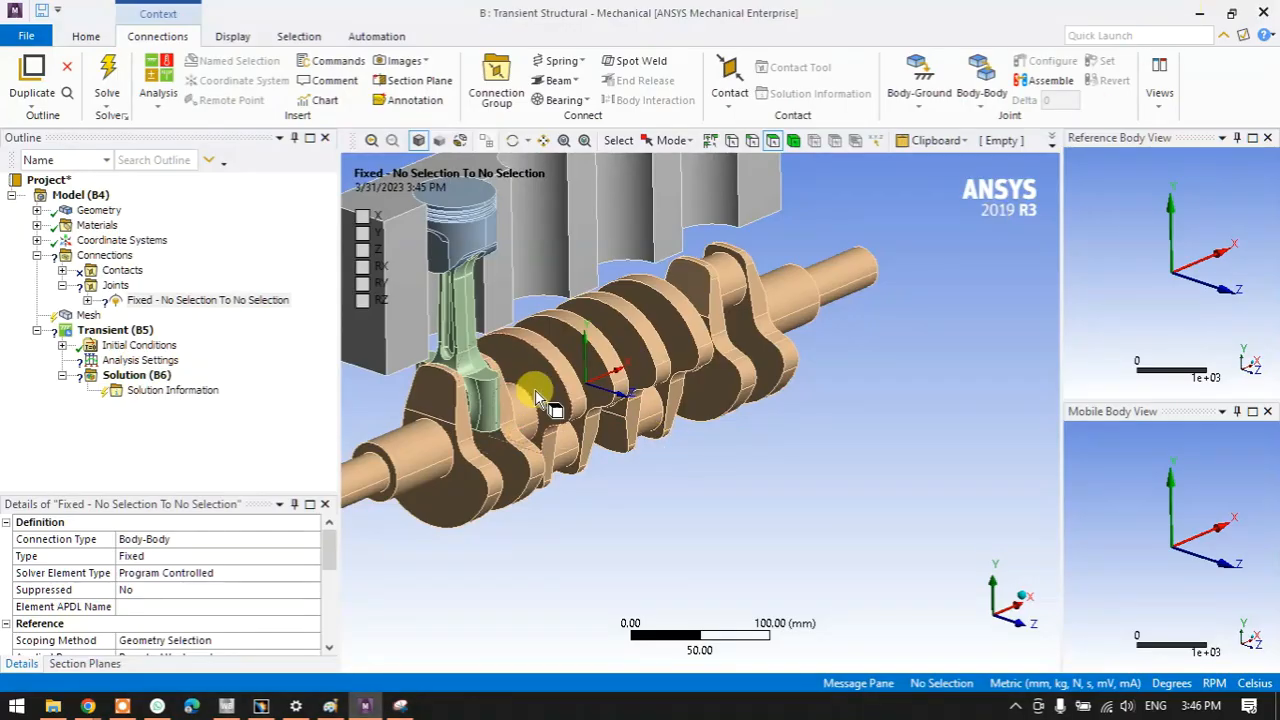
{"action": "middle_click_drag", "start_coordinate": [575, 465], "coordinate": [692, 420]}
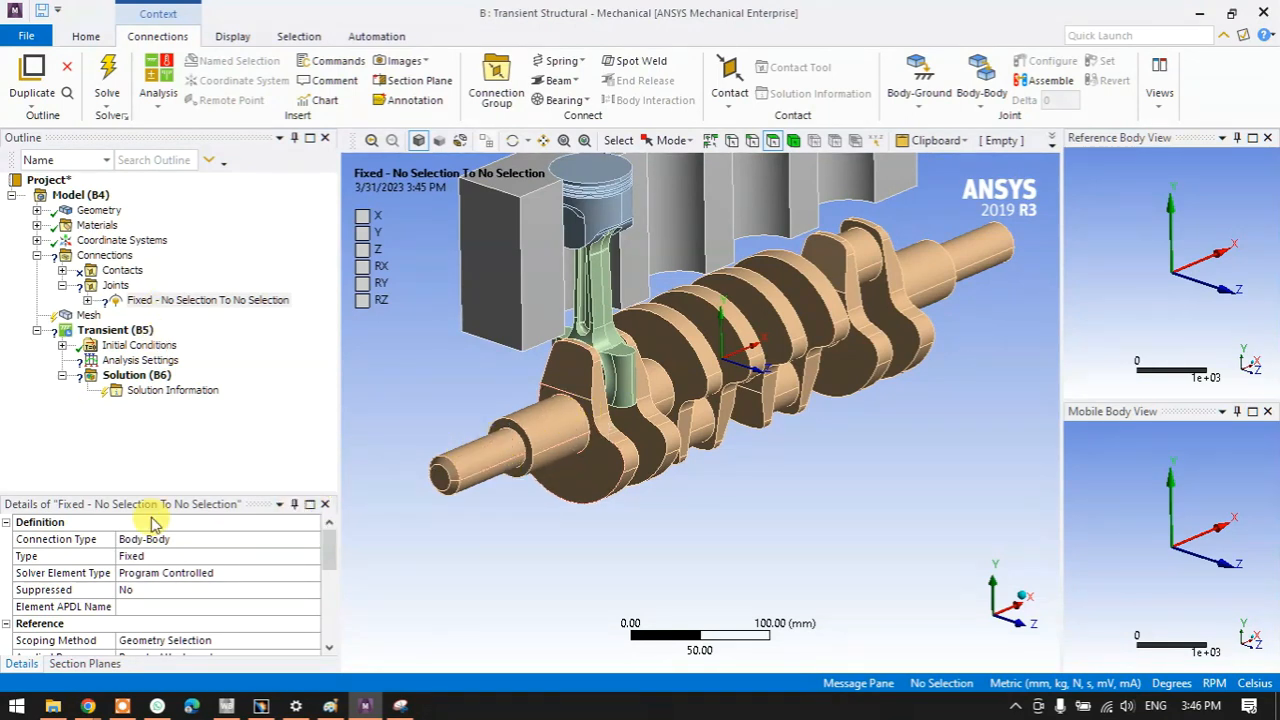
{"action": "left_click_drag", "start_coordinate": [153, 492], "coordinate": [126, 310]}
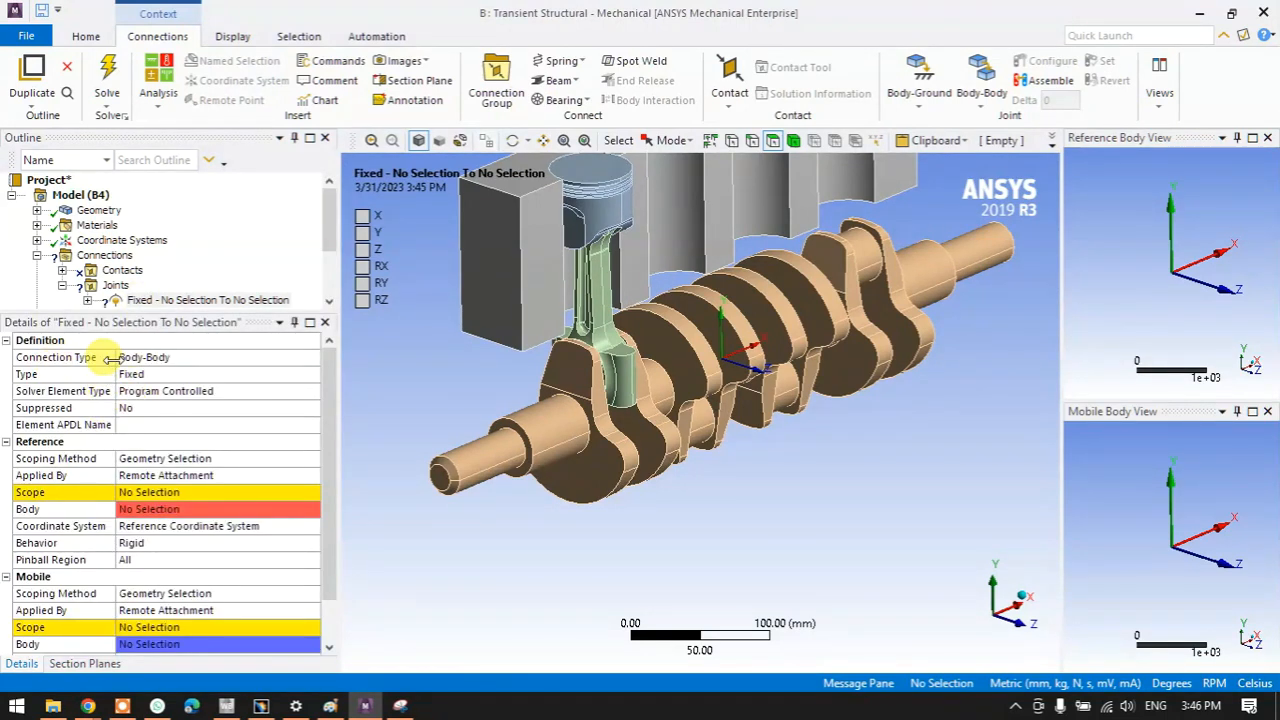
{"action": "left_click", "coordinate": [224, 360]}
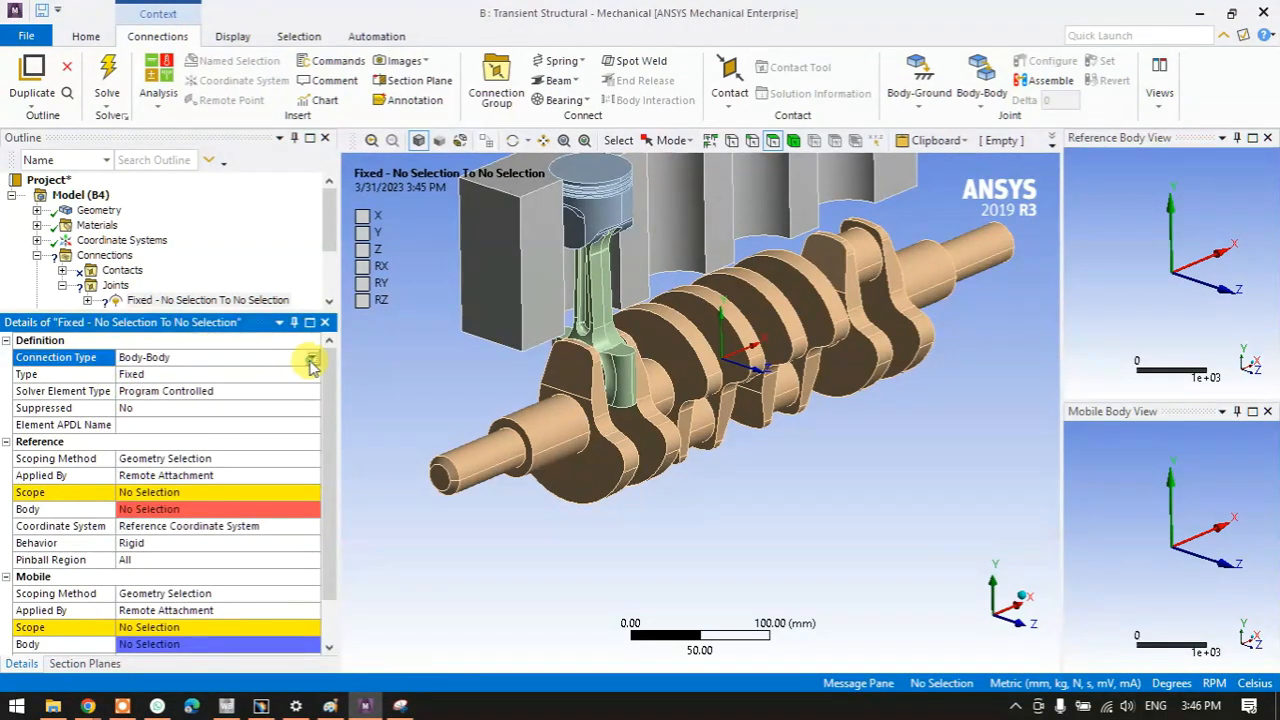
{"action": "left_click", "coordinate": [312, 357]}
{"action": "left_click", "coordinate": [147, 388]}
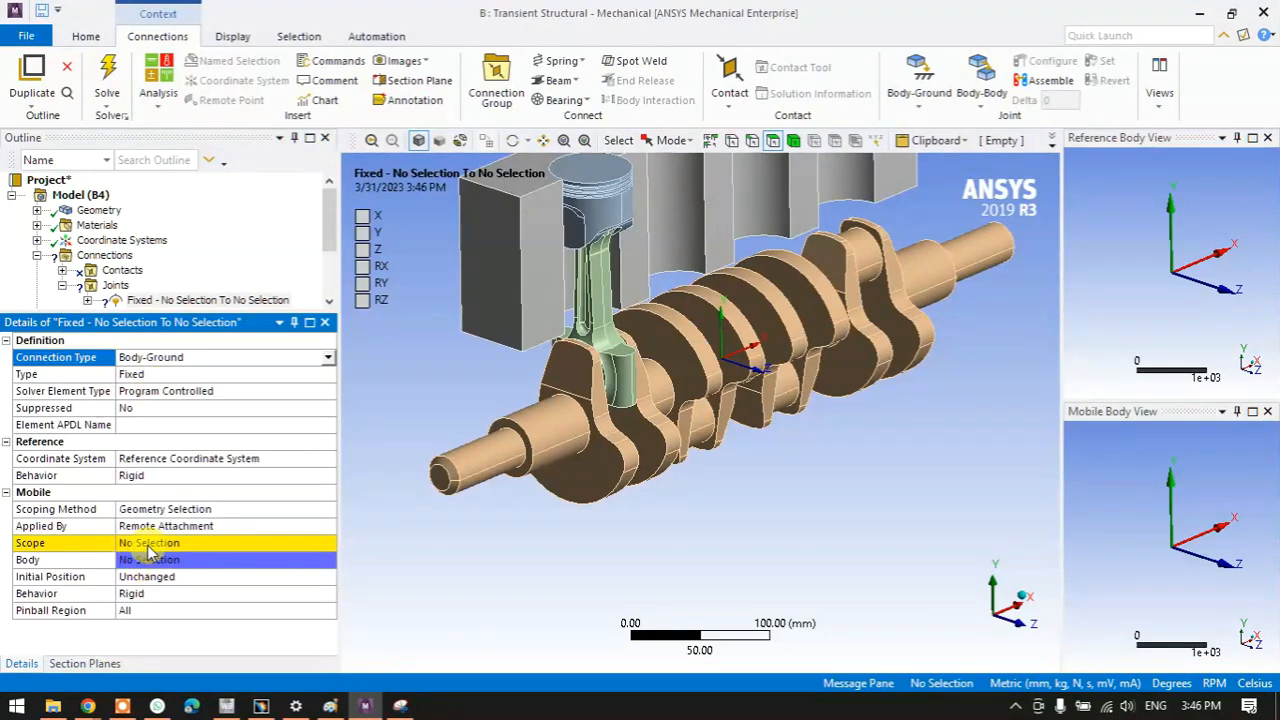
- Scope the joint's Mobile side to the four cylindrical faces of the crankshaft's two large end journals
{"action": "left_click", "coordinate": [148, 544]}
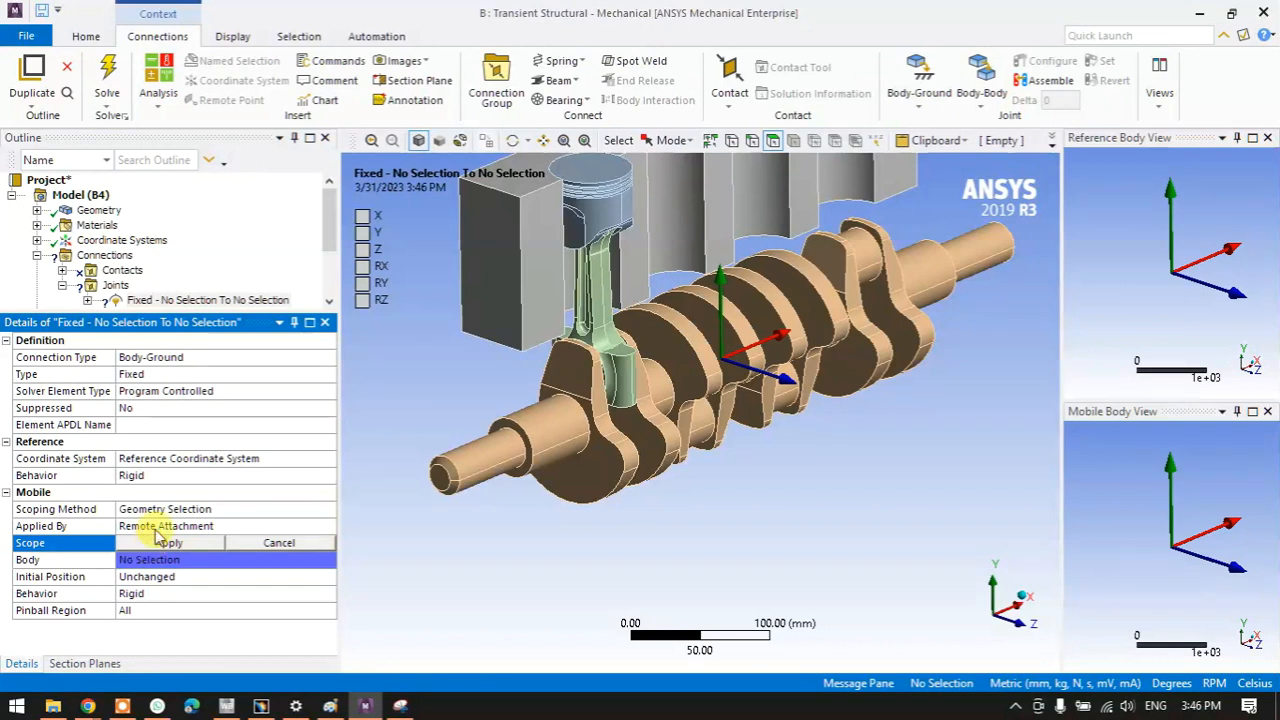
{"action": "left_click", "coordinate": [542, 445]}
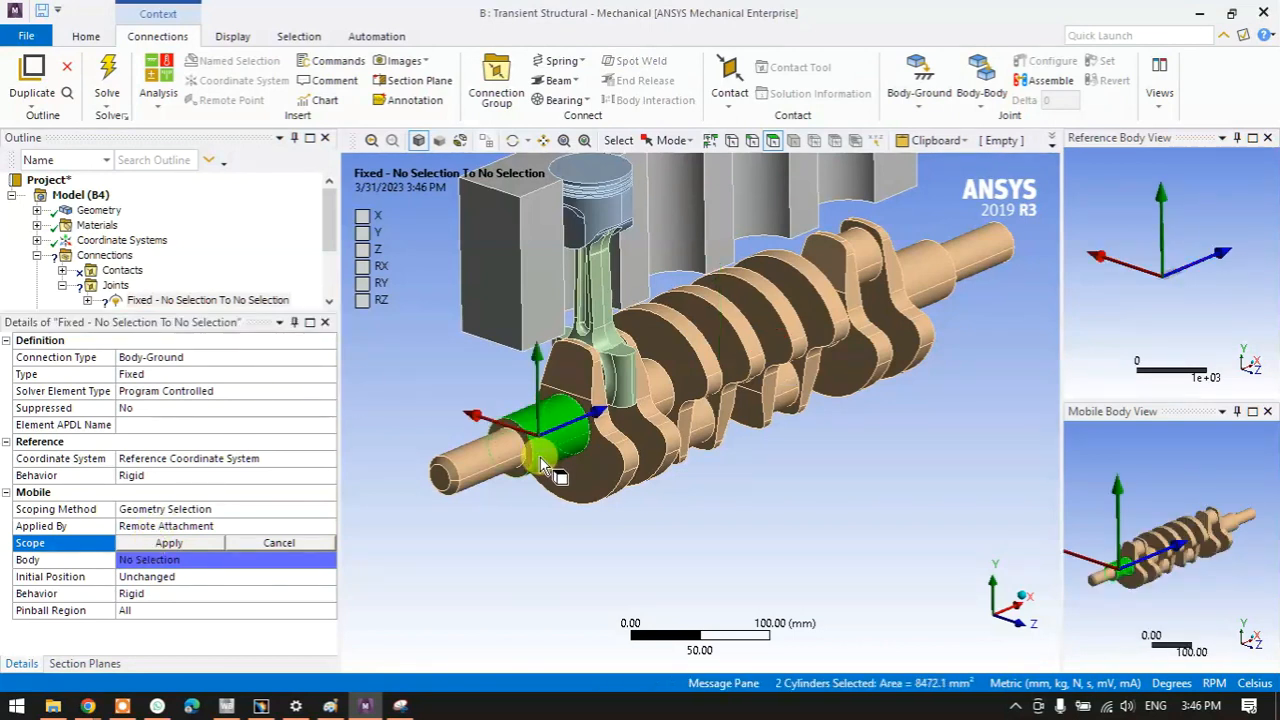
{"action": "left_click", "coordinate": [490, 458]}
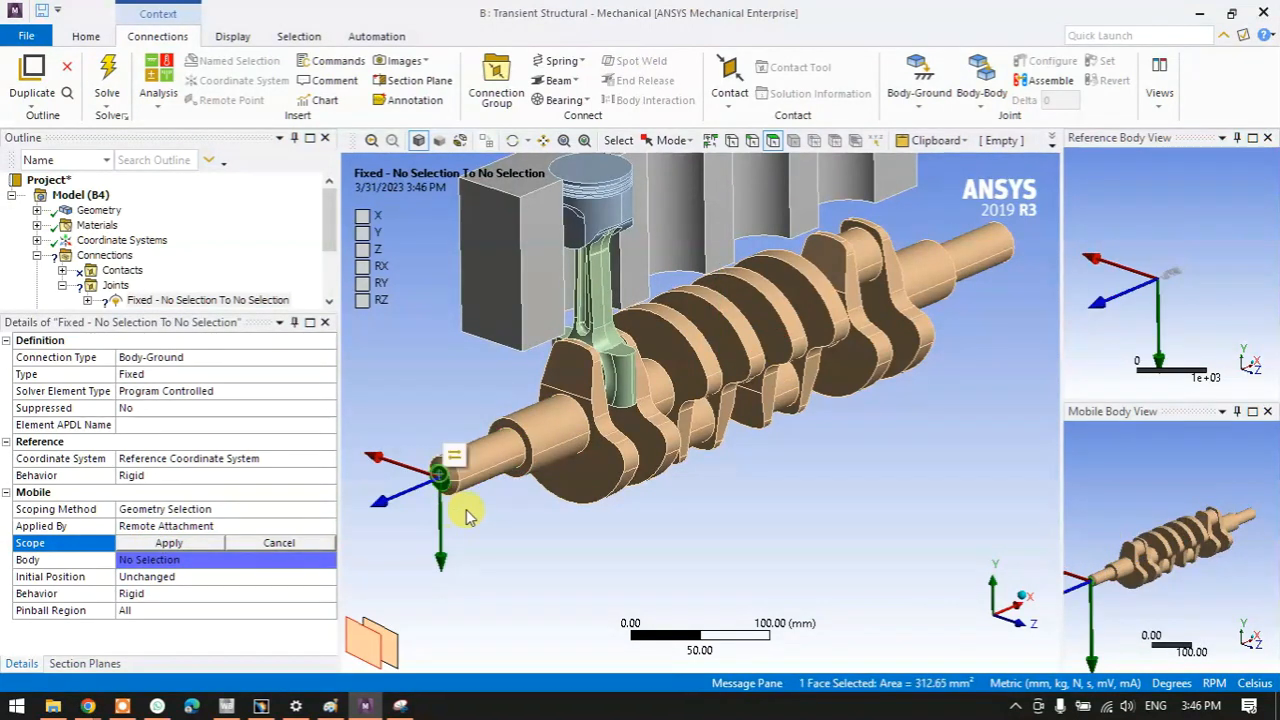
{"action": "left_click", "coordinate": [548, 446]}
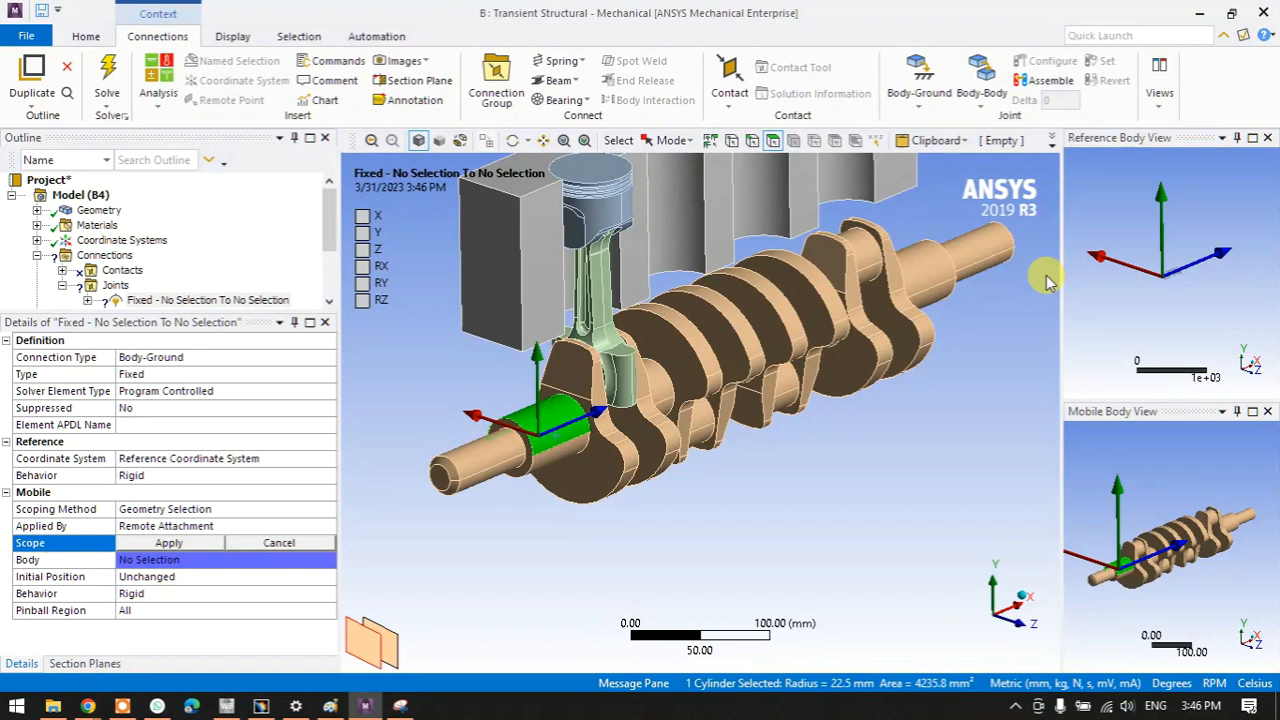
{"action": "left_click", "coordinate": [632, 494]}
{"action": "left_click", "coordinate": [544, 446]}
{"action": "left_click", "coordinate": [556, 457], "text": "ctrl"}
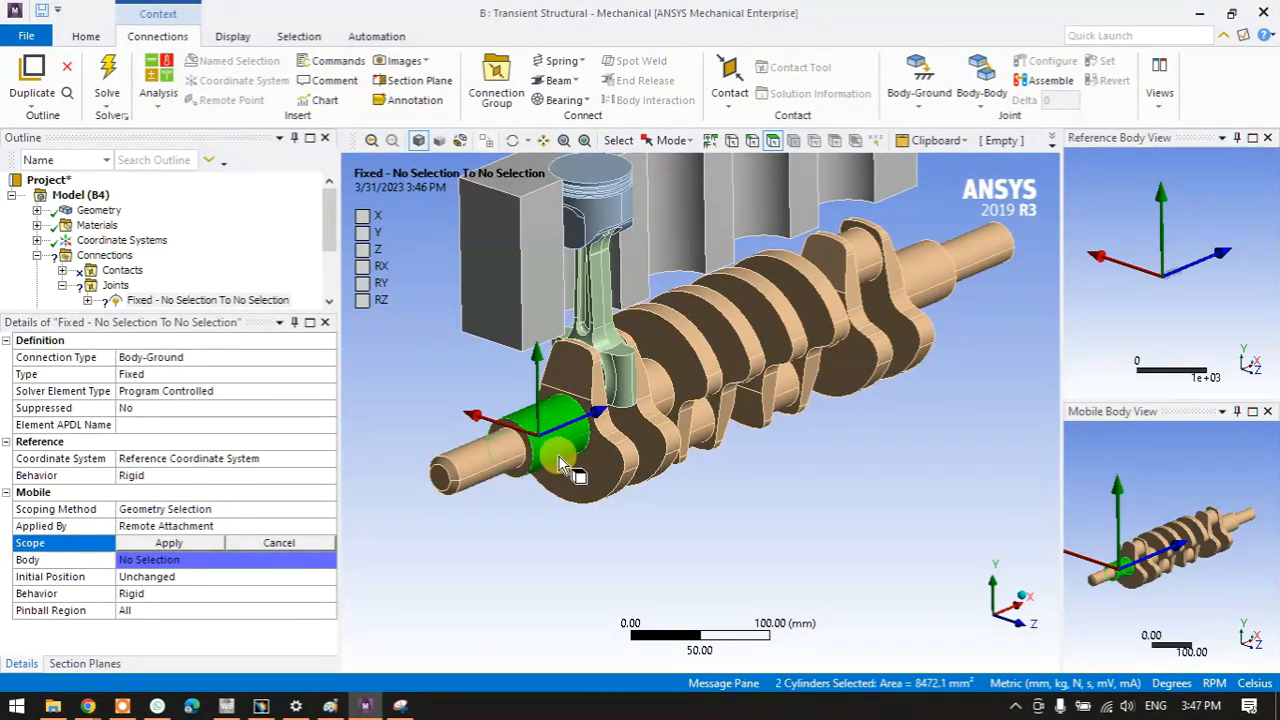
{"action": "left_click", "coordinate": [936, 270], "text": "ctrl"}
{"action": "left_click", "coordinate": [935, 295], "text": "ctrl"}
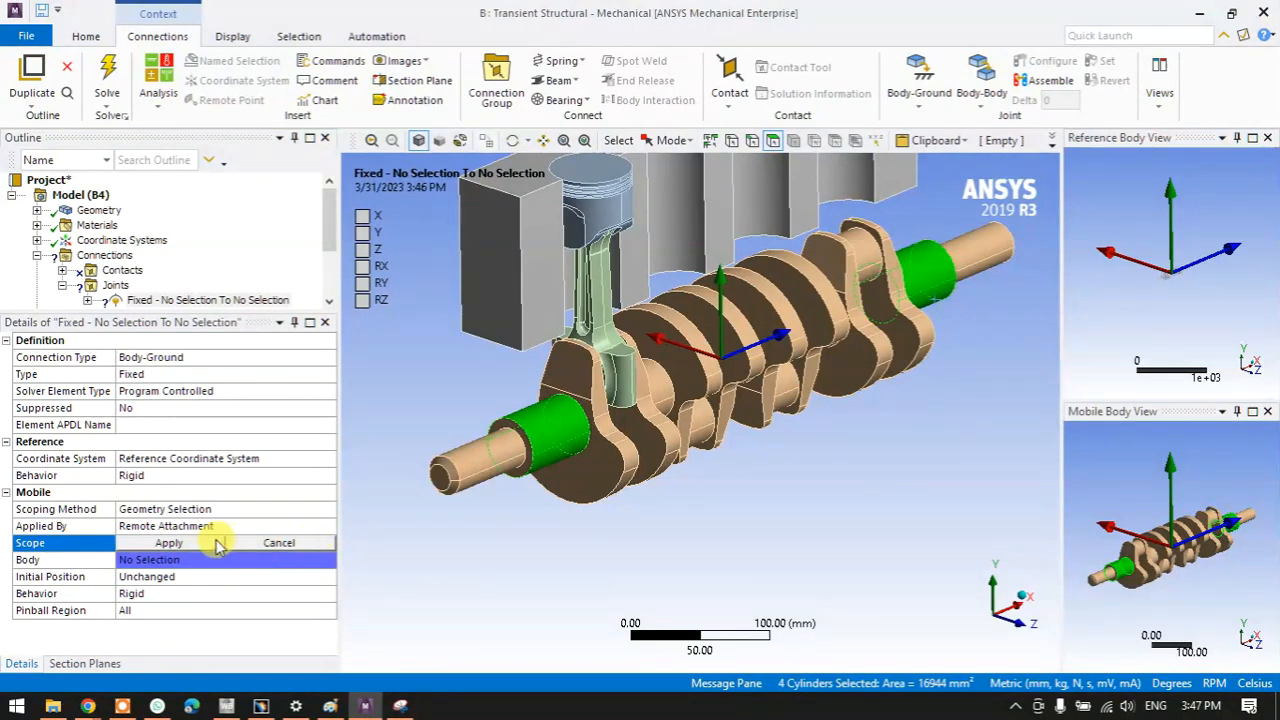
{"action": "left_click", "coordinate": [169, 542]}
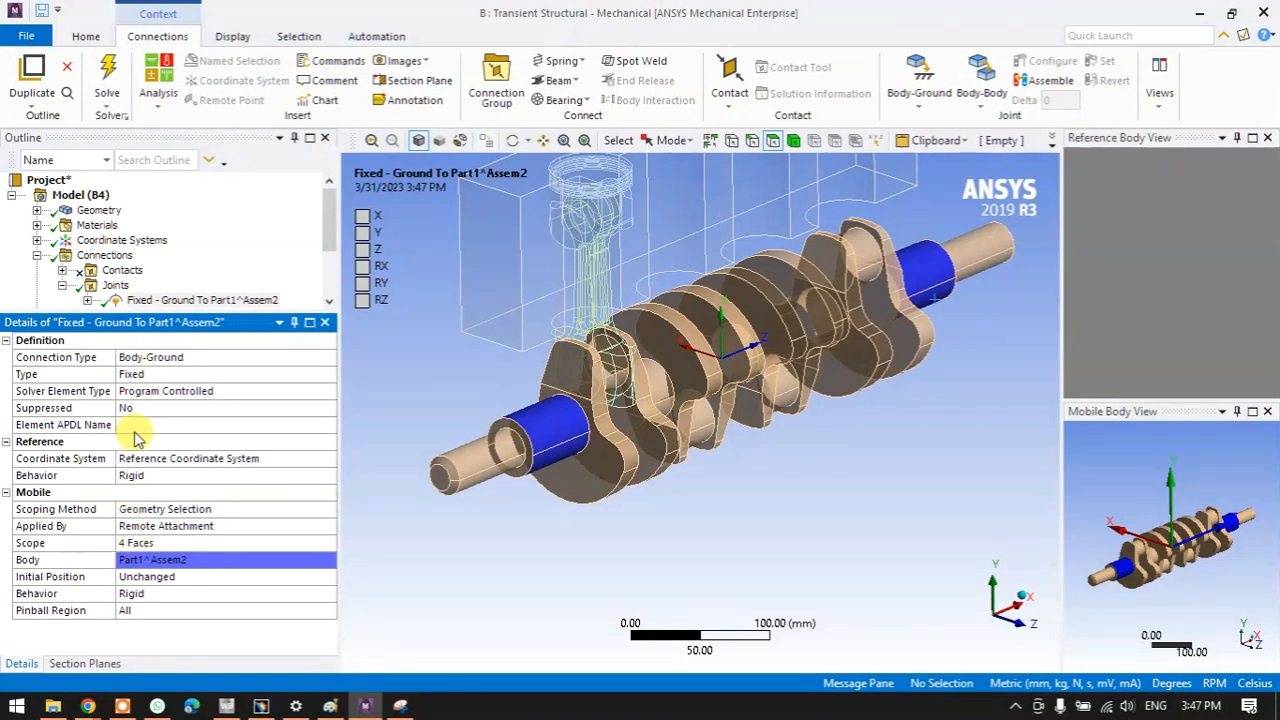
- Set the crankshaft's ground joint Type to Revolute
{"action": "left_click", "coordinate": [150, 375]}
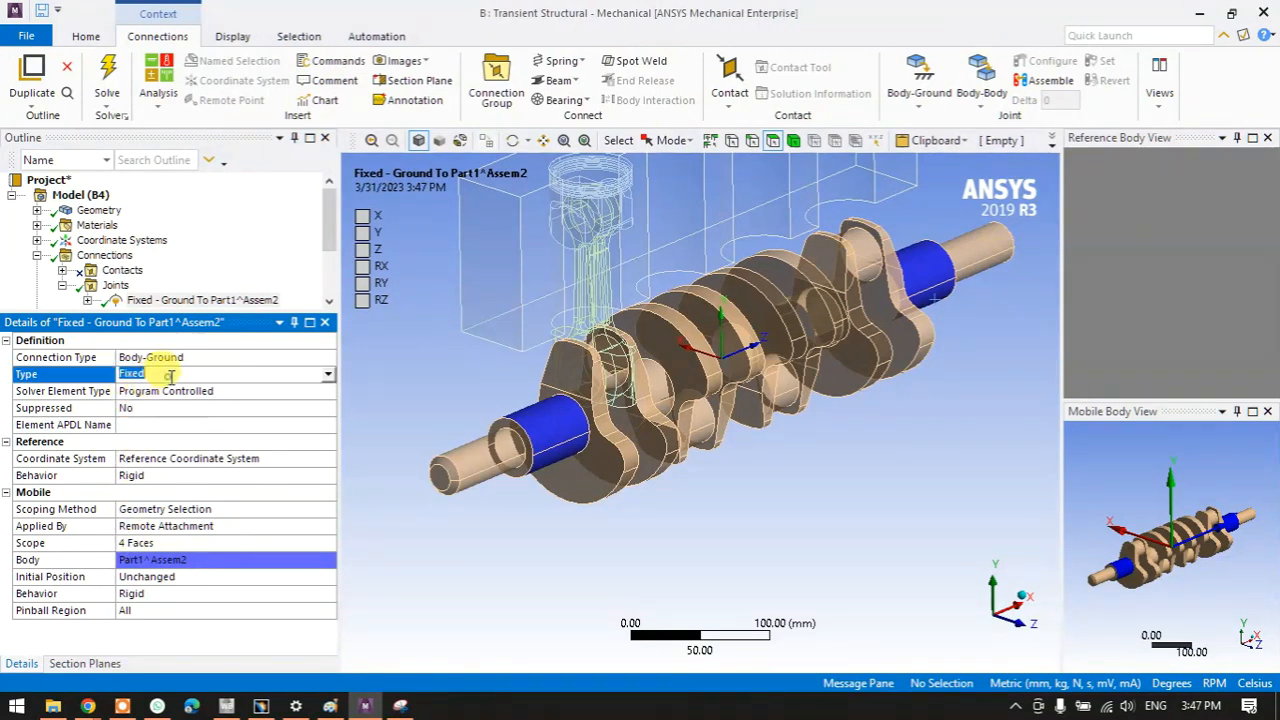
{"action": "left_click", "coordinate": [326, 378]}
{"action": "left_click", "coordinate": [245, 401]}
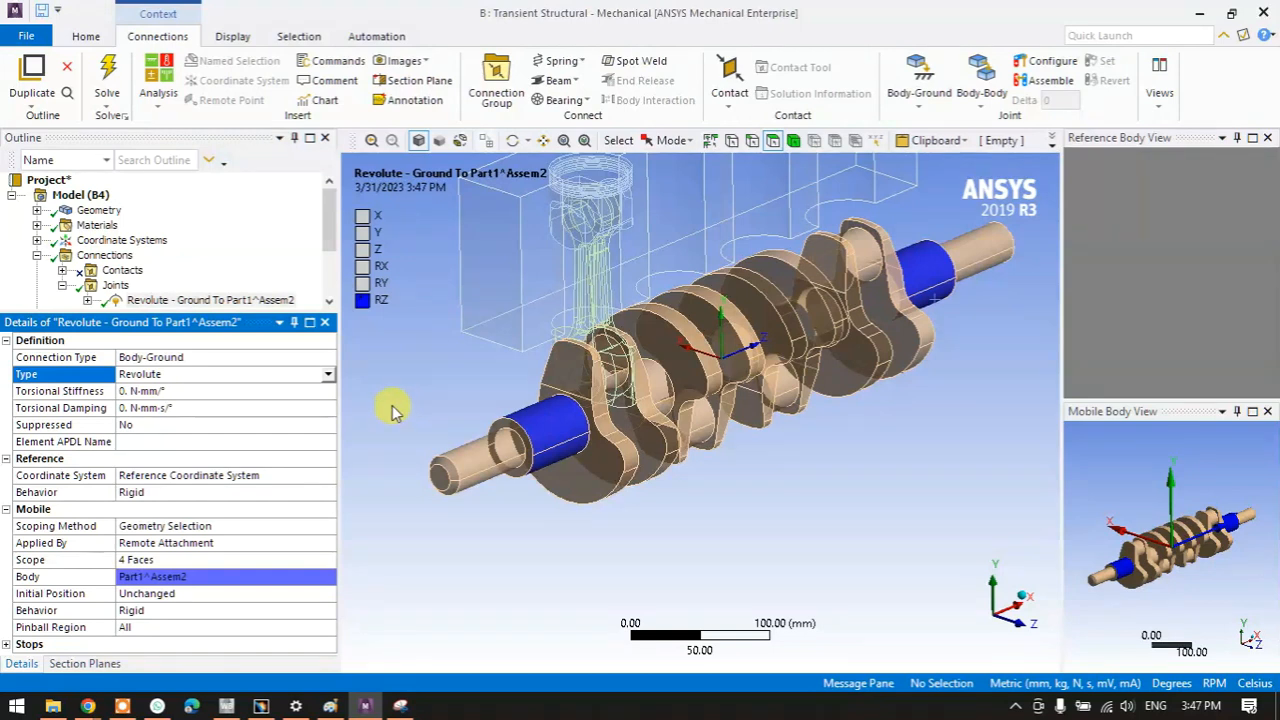
- Test the crankshaft's revolute joint with Configure by rotating the shaft about its RZ axis
{"action": "left_click", "coordinate": [205, 301]}
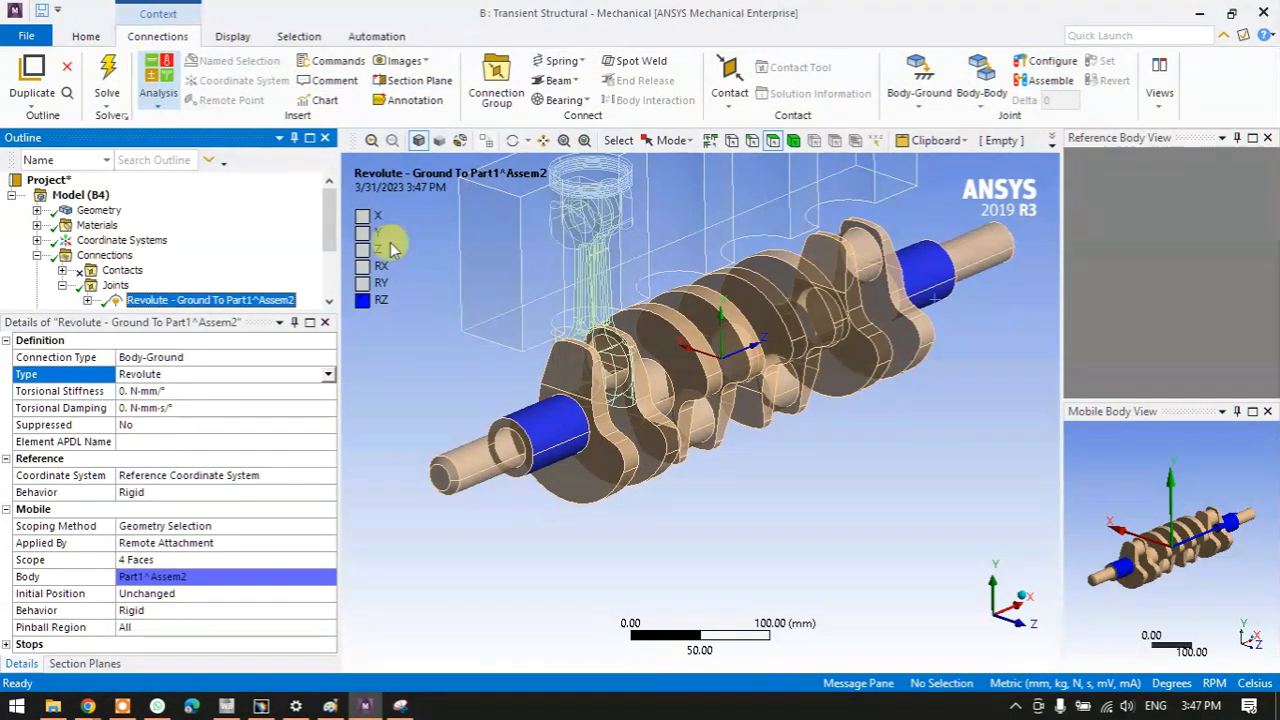
{"action": "left_click", "coordinate": [1040, 70]}
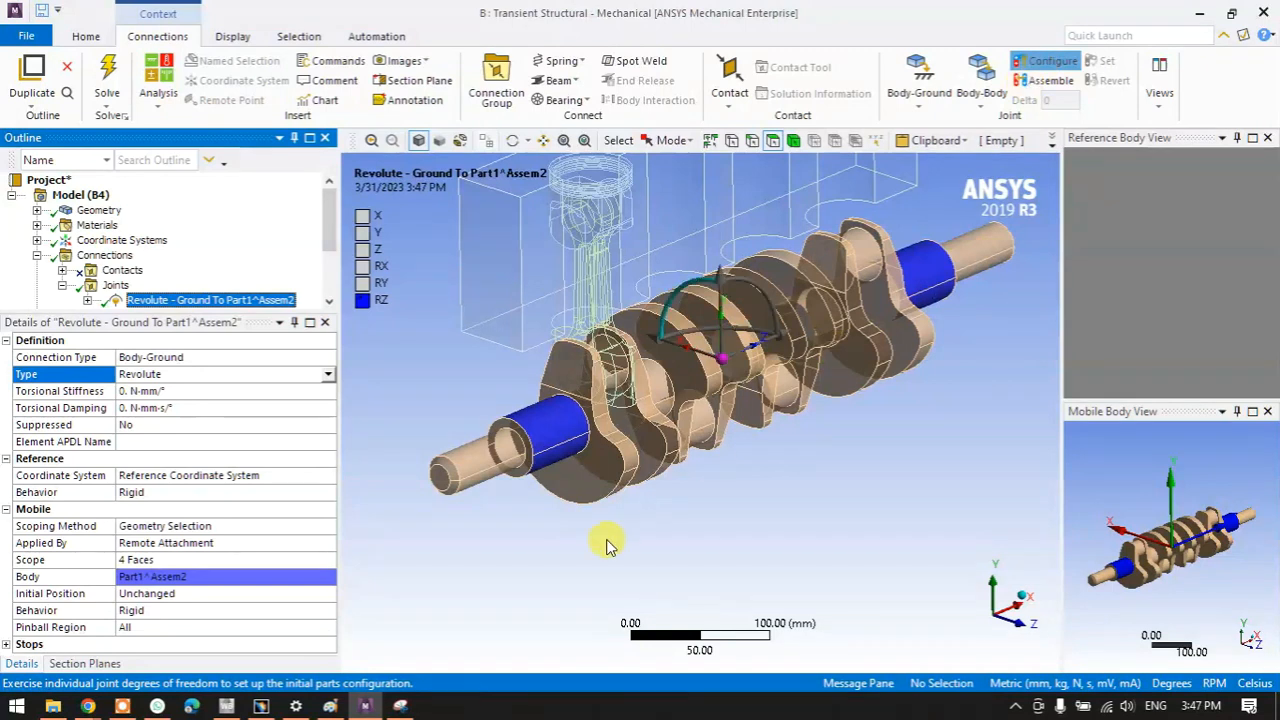
{"action": "left_click_drag", "start_coordinate": [668, 310], "coordinate": [751, 484]}
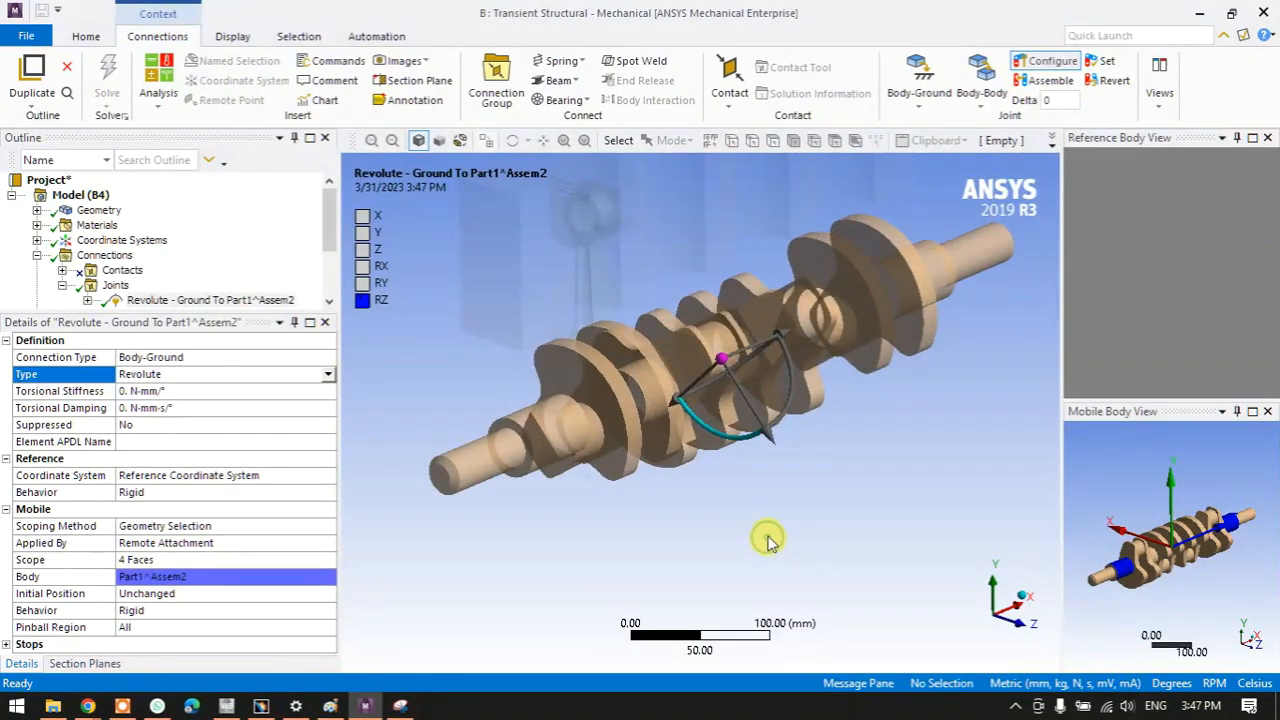
- Leave the revolute joint test by selecting the Joints group and examine where the connecting rod meets the crankshaft
{"action": "left_click", "coordinate": [114, 285]}
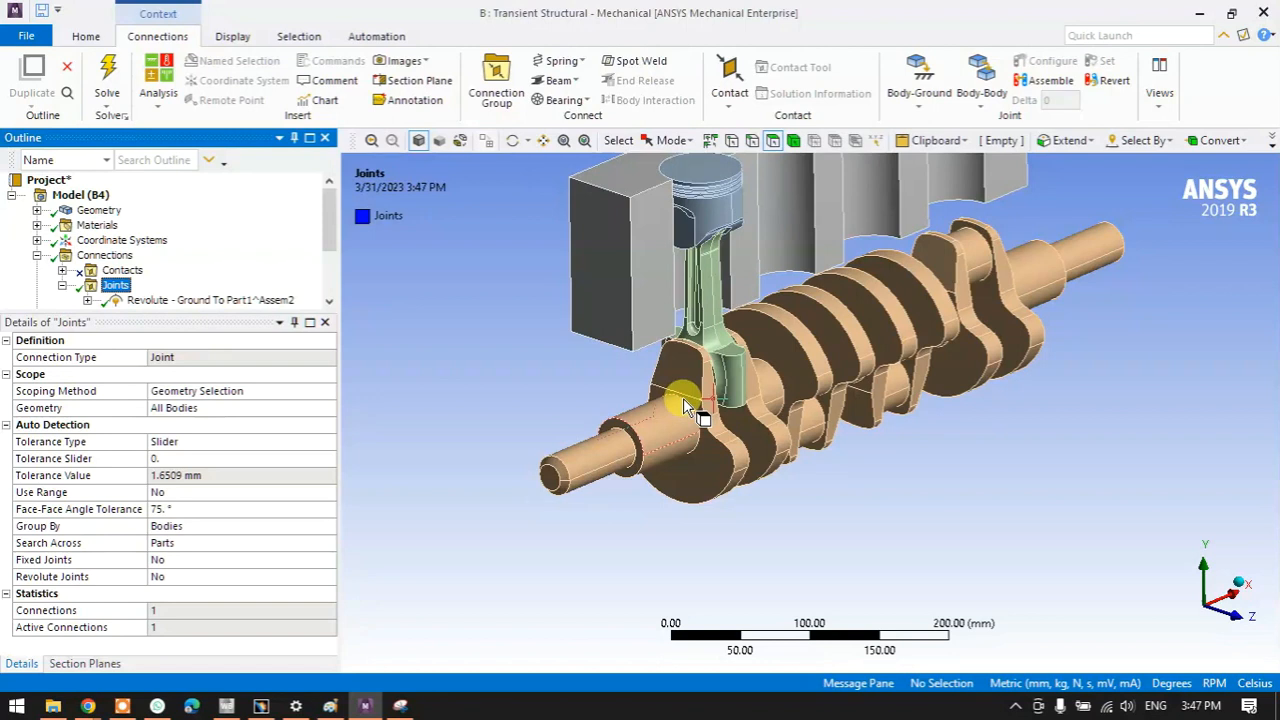
{"action": "scroll", "coordinate": [752, 388], "scroll_direction": "down", "scroll_amount": 3}
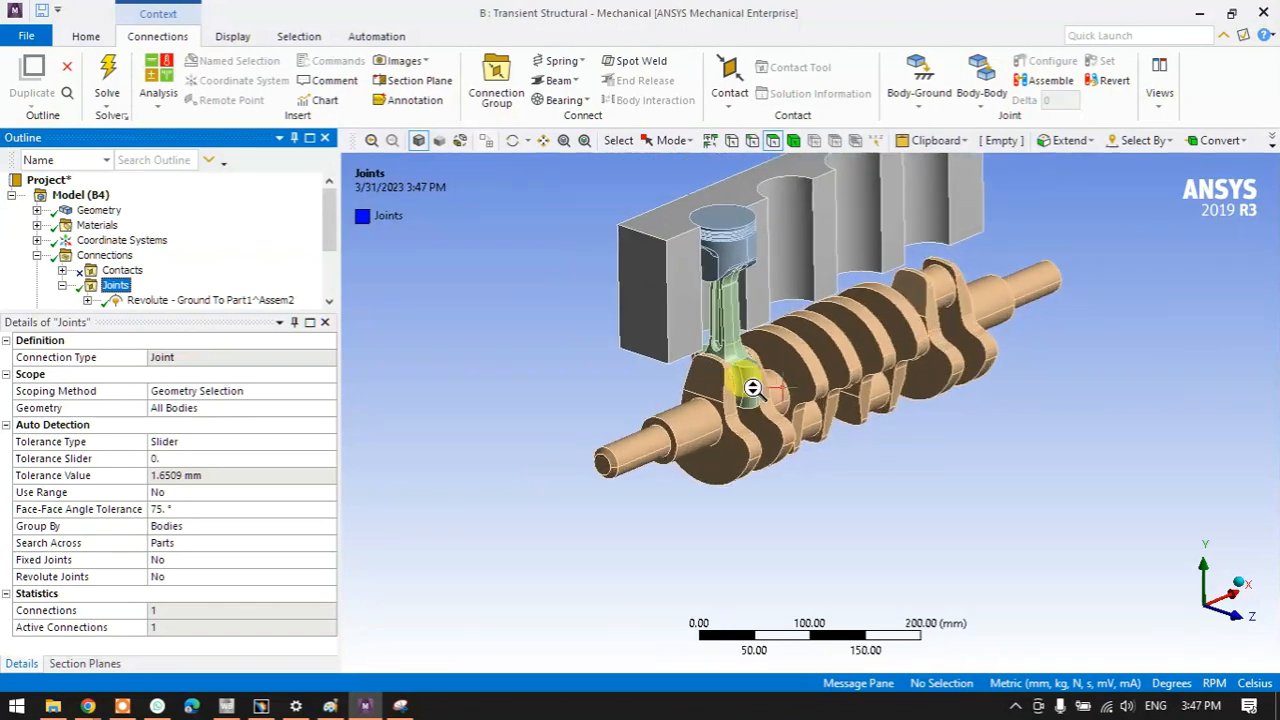
{"action": "scroll", "coordinate": [752, 388], "scroll_direction": "up", "scroll_amount": 3}
{"action": "middle_click_drag", "start_coordinate": [755, 432], "coordinate": [623, 423]}
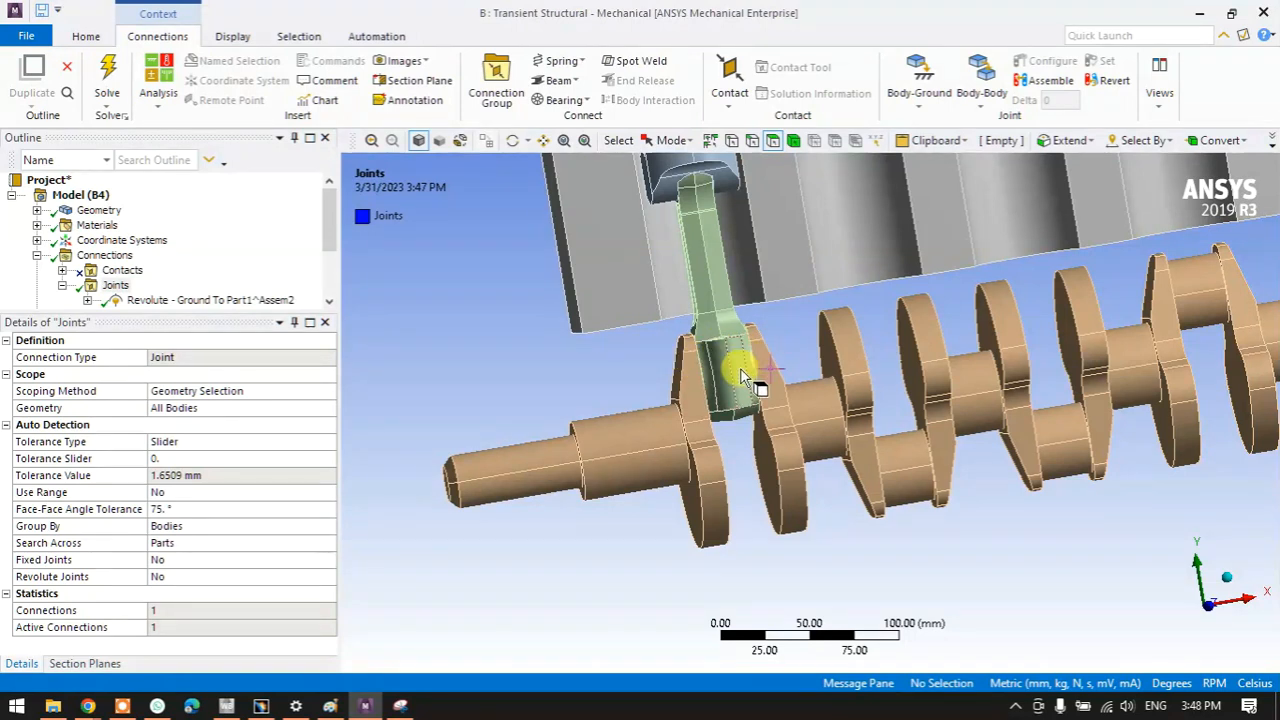
- Switch to Snipping Tool and sketch a pin nested inside an open sleeve, with a common centreline through both
{"action": "left_click", "coordinate": [397, 708]}
{"action": "scroll", "coordinate": [445, 400], "scroll_direction": "down", "scroll_amount": 1}
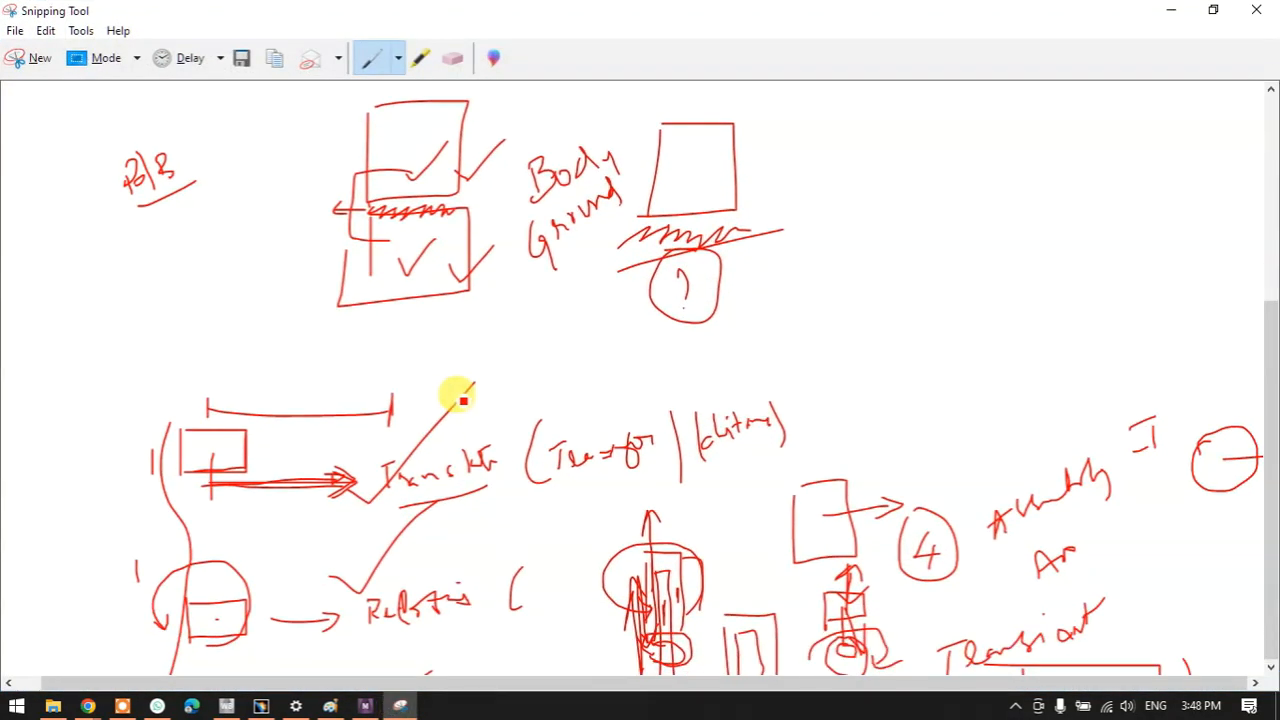
{"action": "scroll", "coordinate": [706, 389], "scroll_direction": "up", "scroll_amount": 4}
{"action": "scroll", "coordinate": [700, 230], "scroll_direction": "down", "scroll_amount": 4}
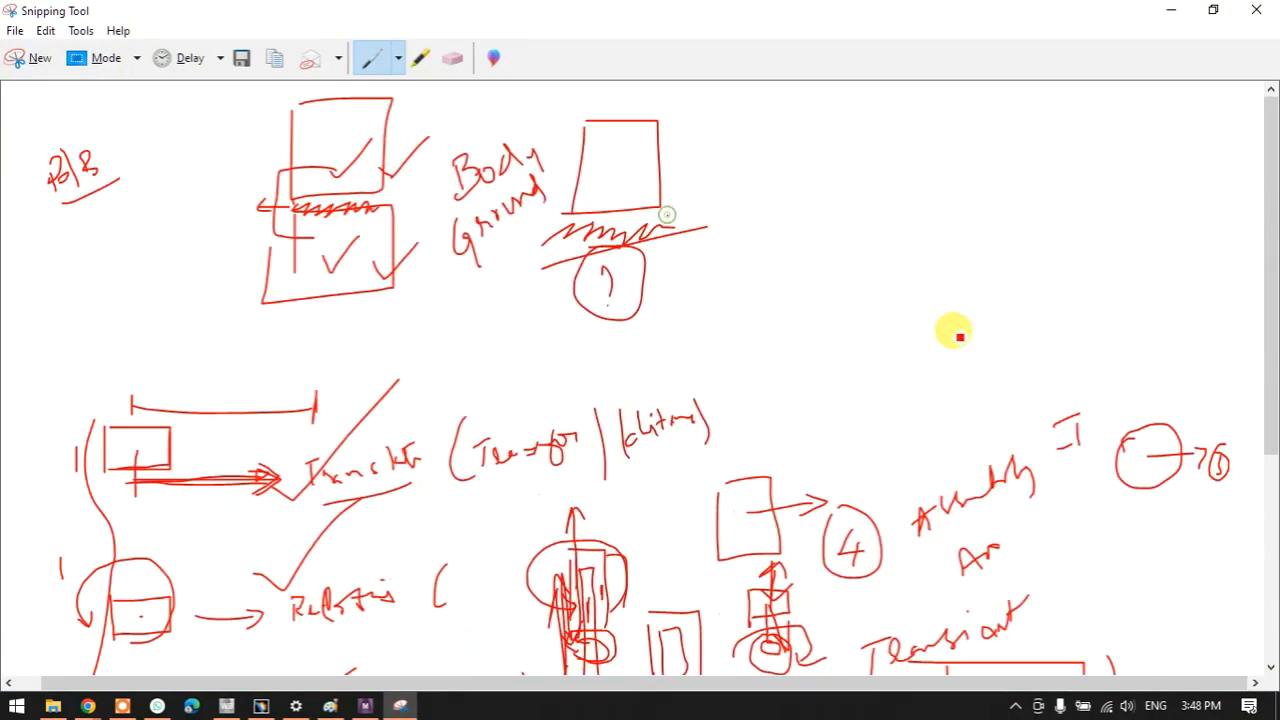
{"action": "mouse_move", "coordinate": [872, 140]}
{"action": "left_mouse_down"}
{"action": "mouse_move", "coordinate": [872, 190]}
{"action": "mouse_move", "coordinate": [946, 146]}
{"action": "mouse_move", "coordinate": [873, 189]}
{"action": "left_mouse_up"}
{"action": "mouse_move", "coordinate": [872, 145]}
{"action": "left_mouse_down"}
{"action": "mouse_move", "coordinate": [937, 129]}
{"action": "mouse_move", "coordinate": [977, 200]}
{"action": "mouse_move", "coordinate": [898, 206]}
{"action": "mouse_move", "coordinate": [986, 229]}
{"action": "mouse_move", "coordinate": [991, 117]}
{"action": "mouse_move", "coordinate": [914, 114]}
{"action": "mouse_move", "coordinate": [874, 180]}
{"action": "mouse_move", "coordinate": [845, 177]}
{"action": "mouse_move", "coordinate": [1031, 172]}
{"action": "left_mouse_up"}
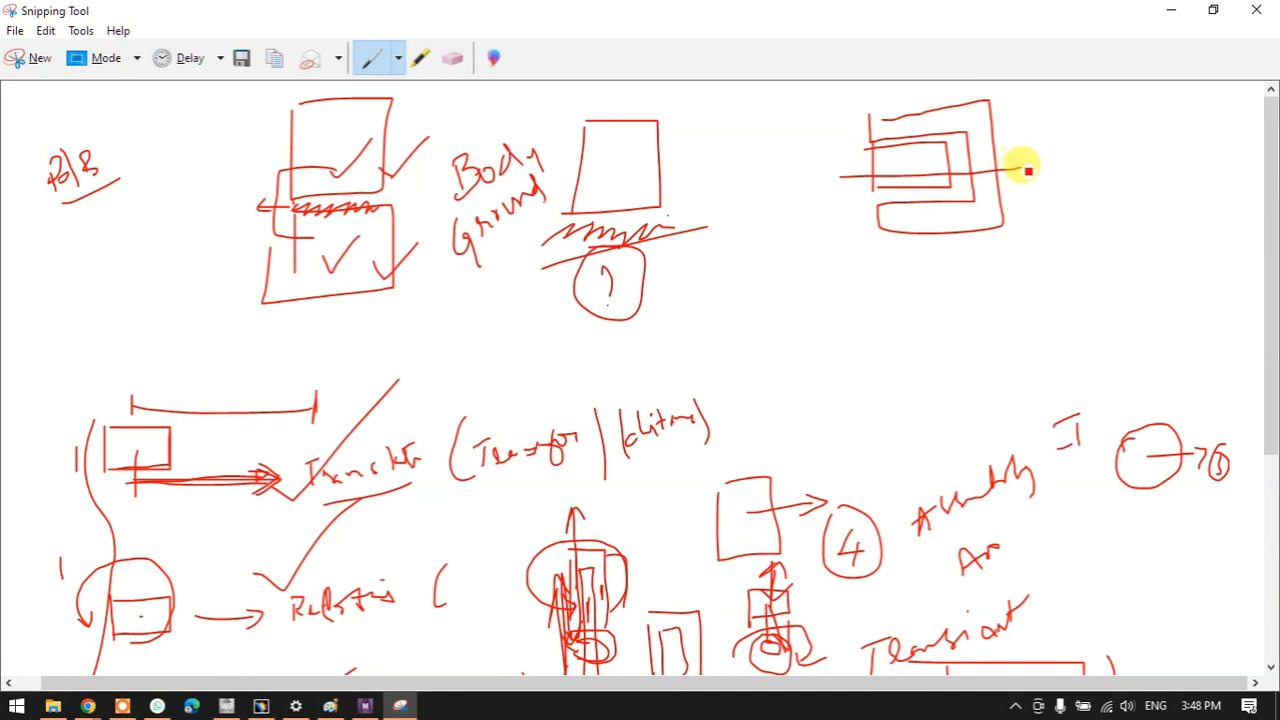
- Draw a circled double-headed axial arrow below the nested pin sketch and return to ANSYS Mechanical
{"action": "left_click_drag", "start_coordinate": [900, 261], "coordinate": [980, 267]}
{"action": "left_click_drag", "start_coordinate": [880, 270], "coordinate": [915, 277]}
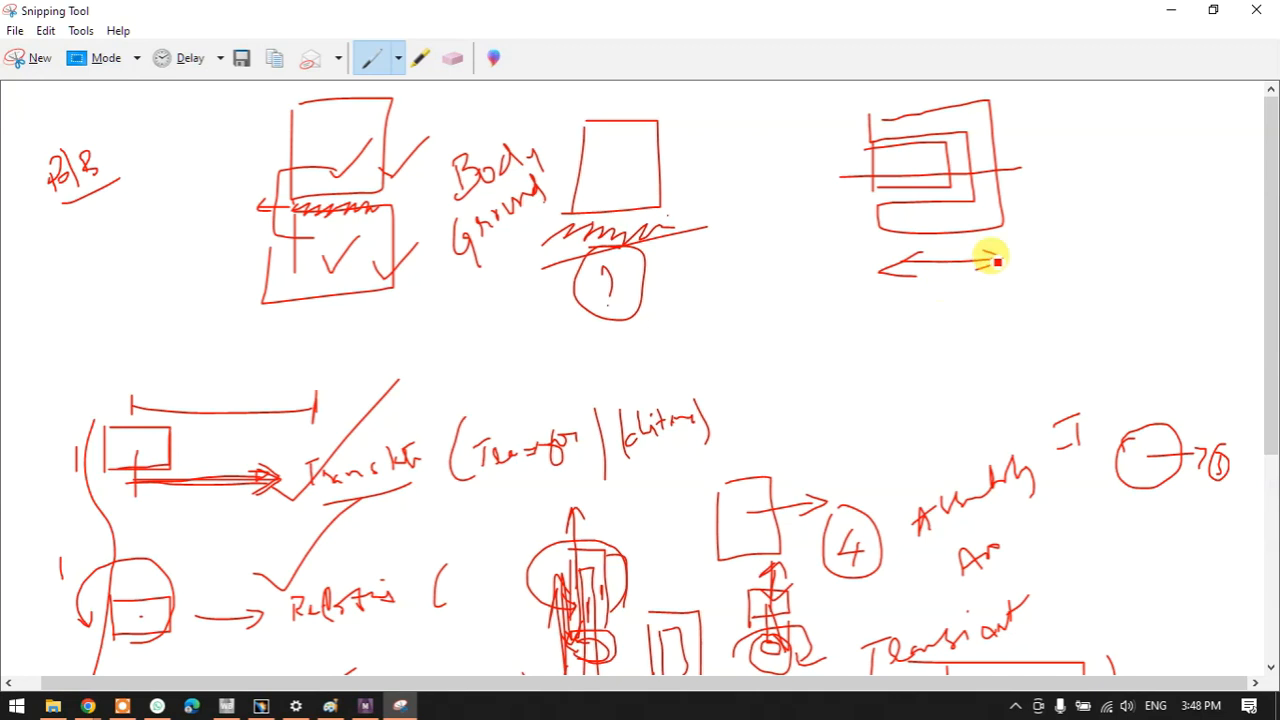
{"action": "mouse_move", "coordinate": [1005, 235]}
{"action": "left_mouse_down"}
{"action": "mouse_move", "coordinate": [865, 272]}
{"action": "mouse_move", "coordinate": [1023, 240]}
{"action": "mouse_move", "coordinate": [870, 294]}
{"action": "left_mouse_up"}
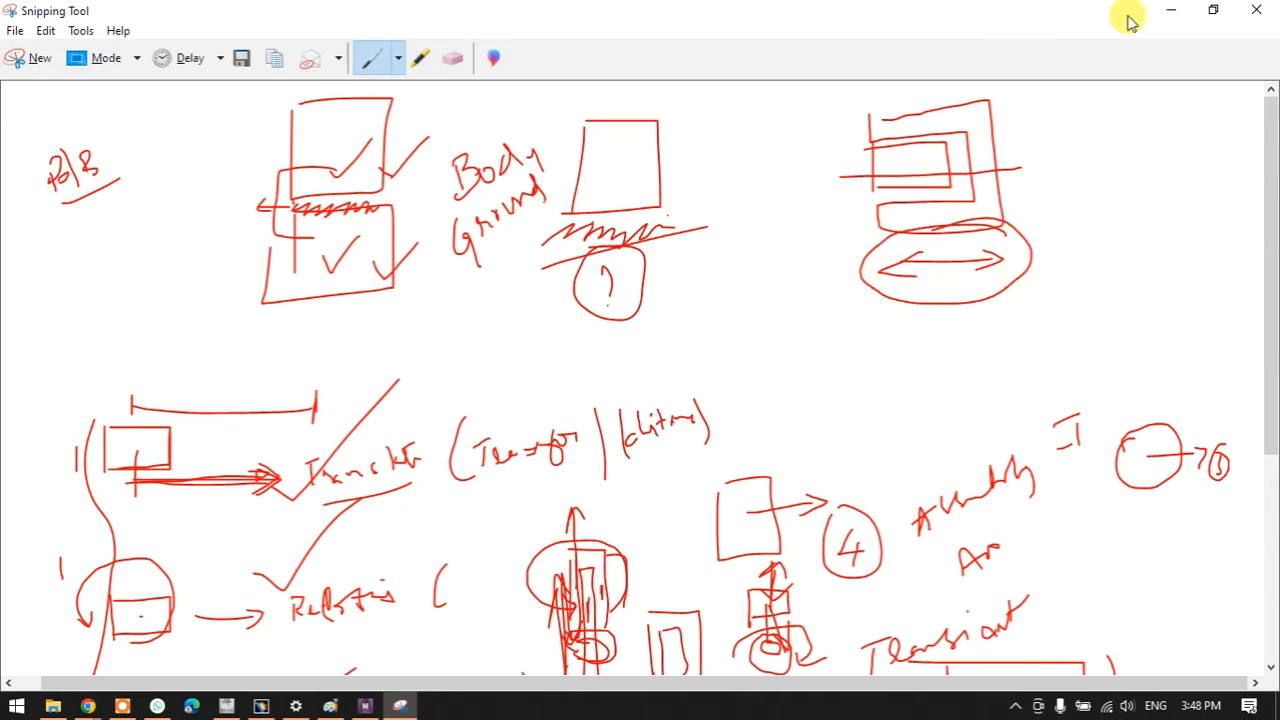
{"action": "left_click", "coordinate": [1170, 10]}
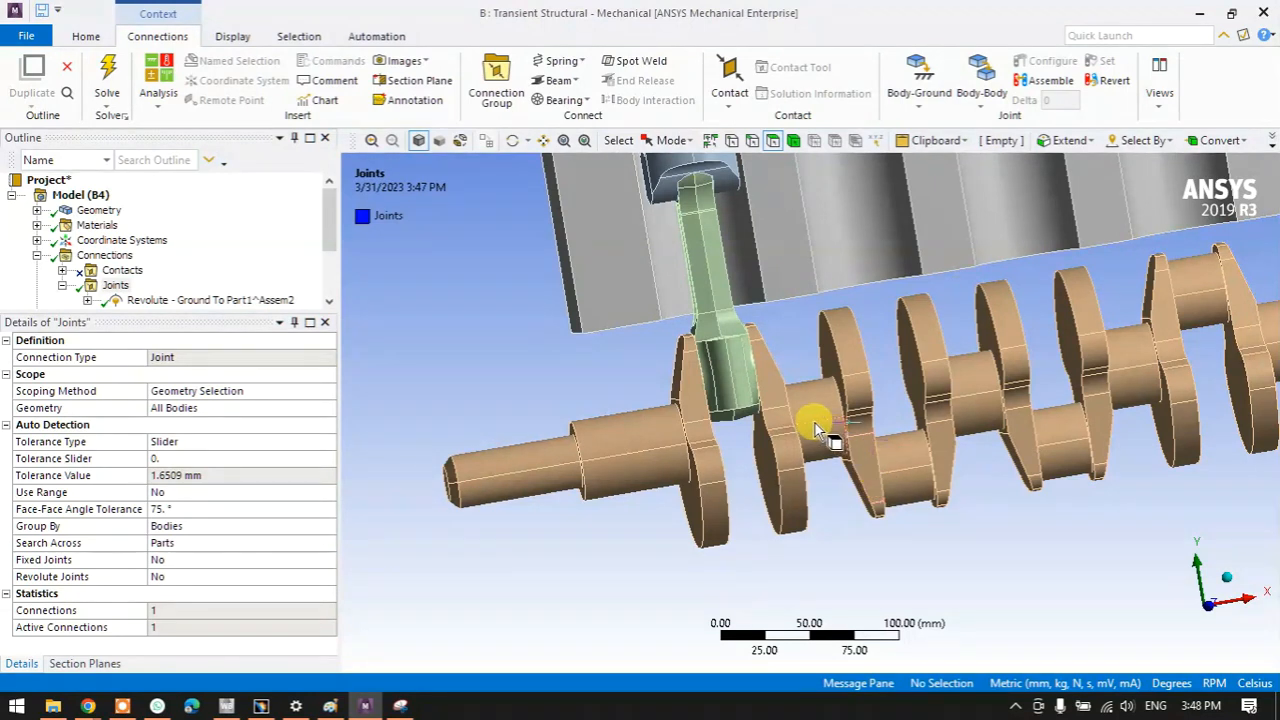
{"action": "scroll", "coordinate": [750, 372], "scroll_direction": "up", "scroll_amount": 2}
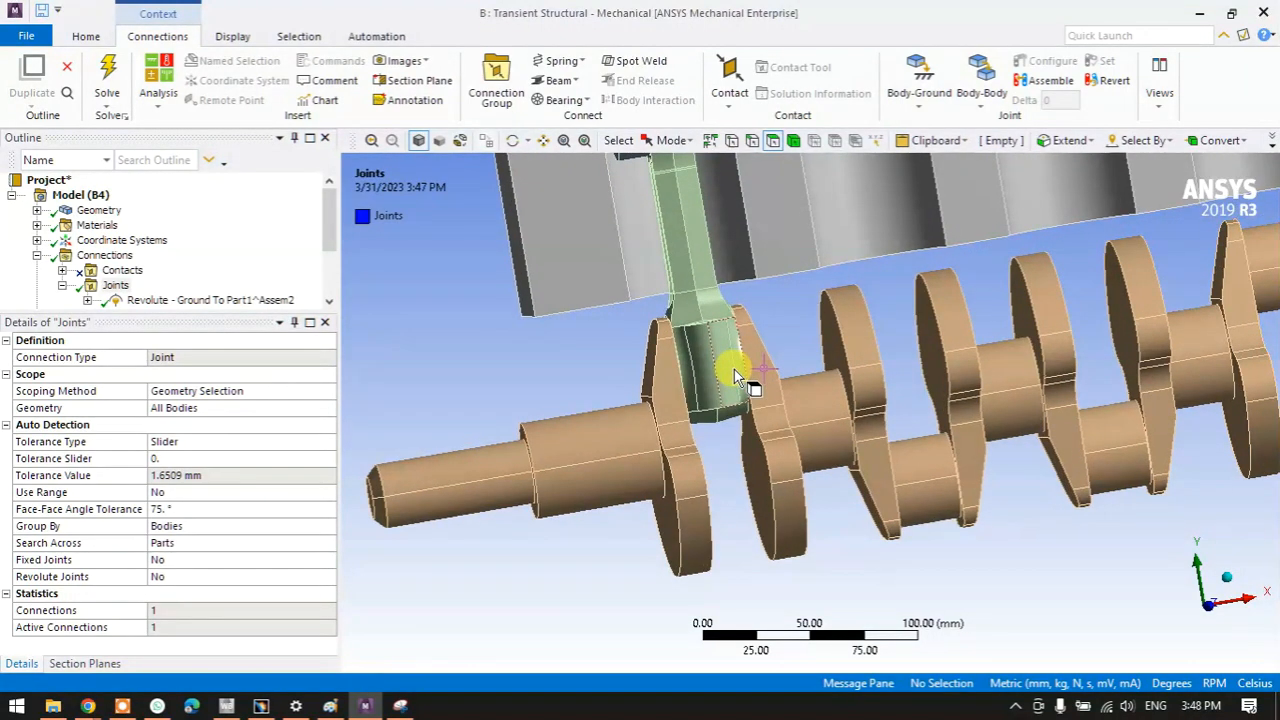
{"action": "left_click", "coordinate": [124, 287]}
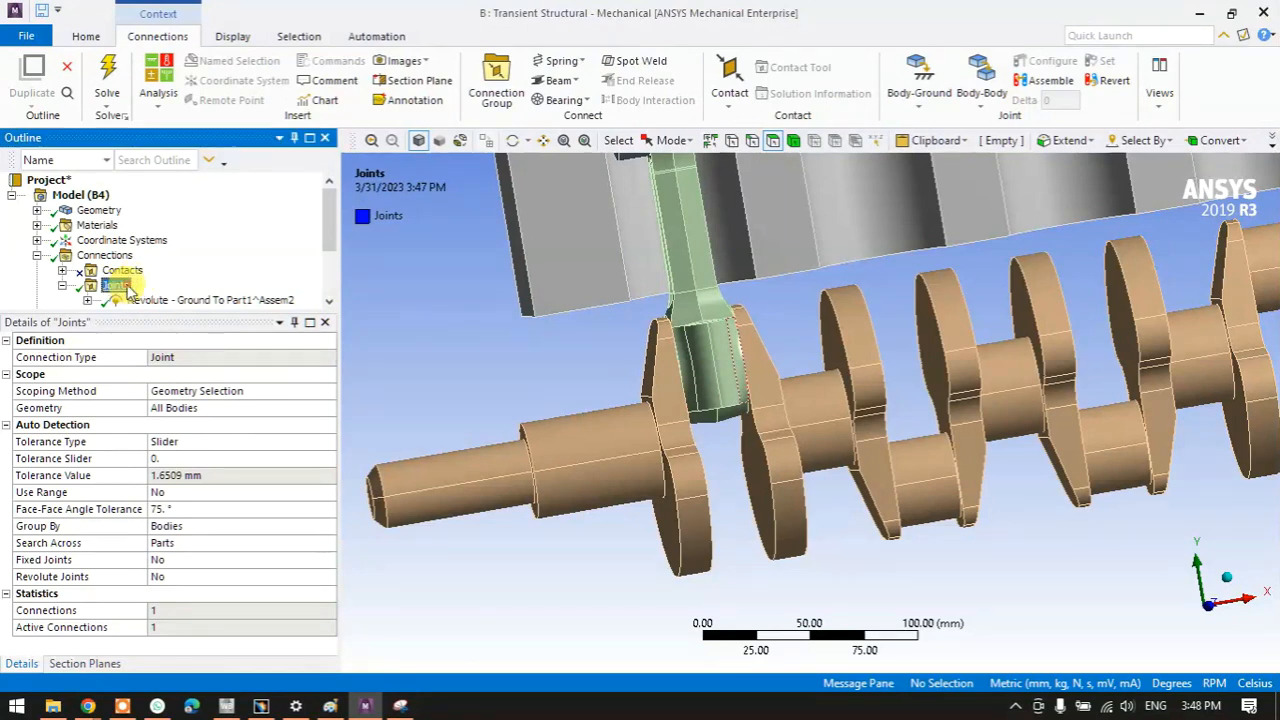
{"action": "right_click", "coordinate": [124, 287]}
{"action": "scroll", "coordinate": [170, 280], "scroll_direction": "down", "scroll_amount": 1}
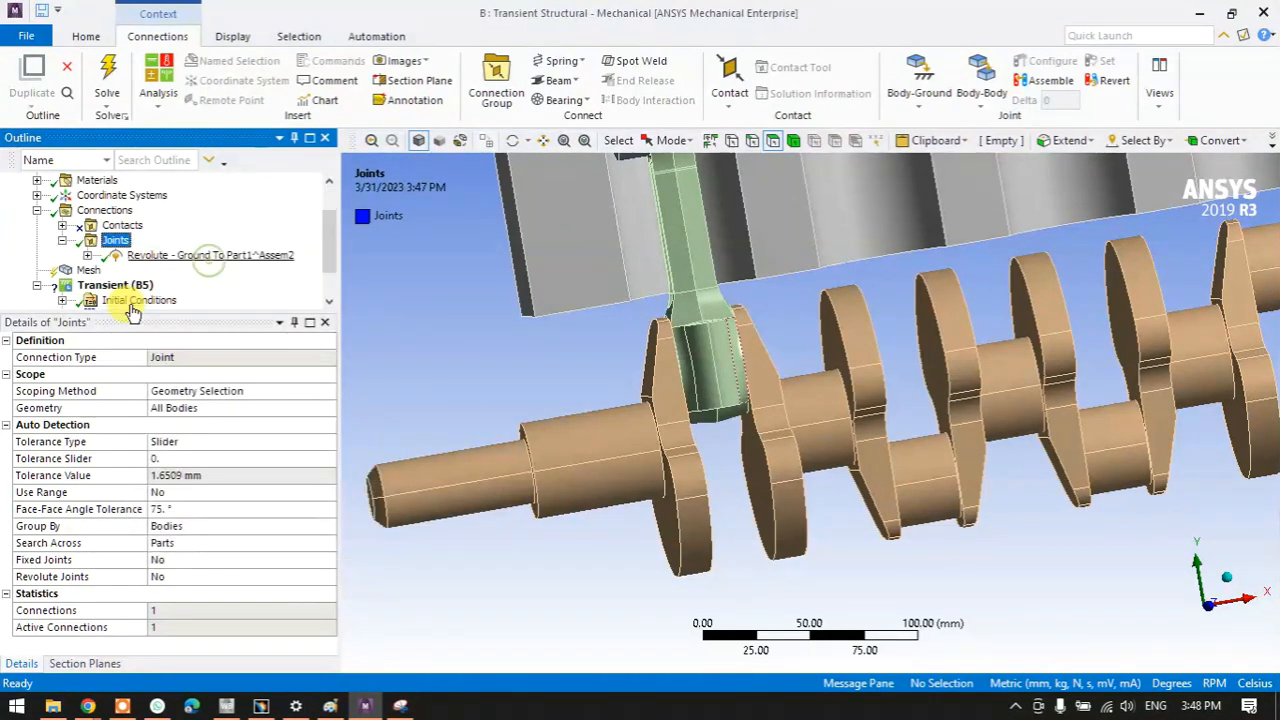
{"action": "left_click", "coordinate": [175, 262]}
{"action": "right_click", "coordinate": [177, 259]}
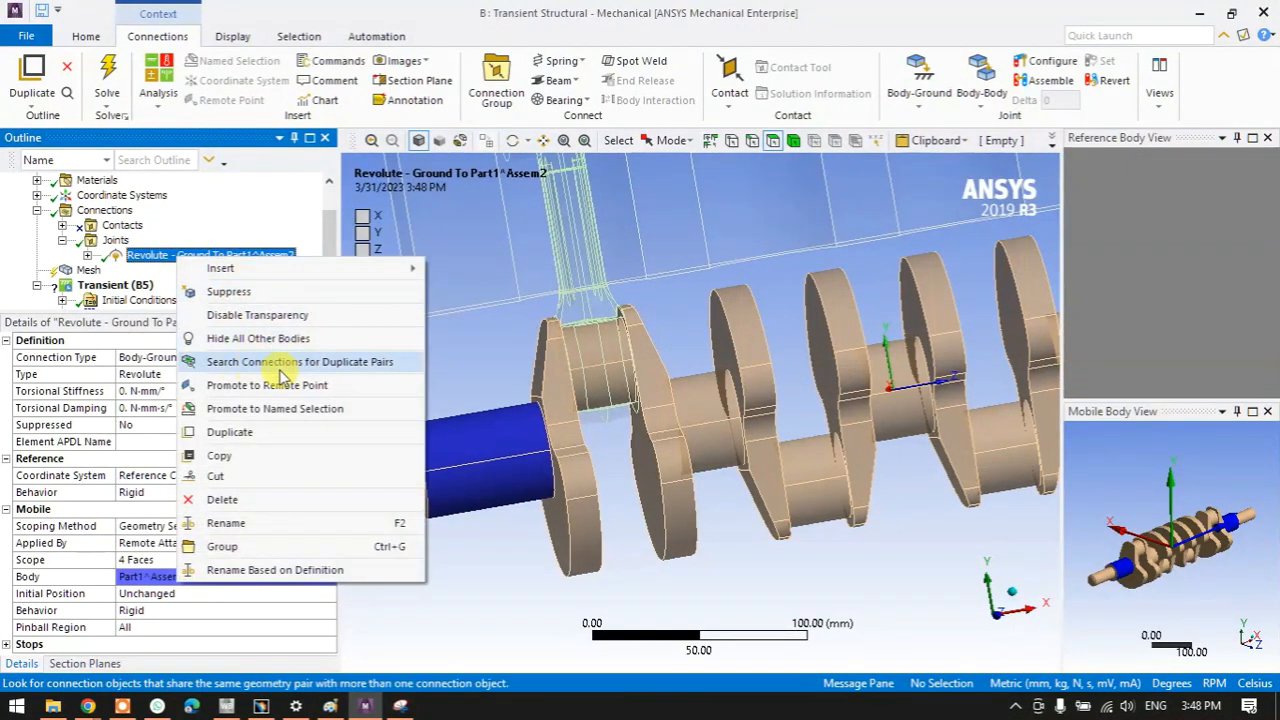
{"action": "left_click", "coordinate": [240, 437]}
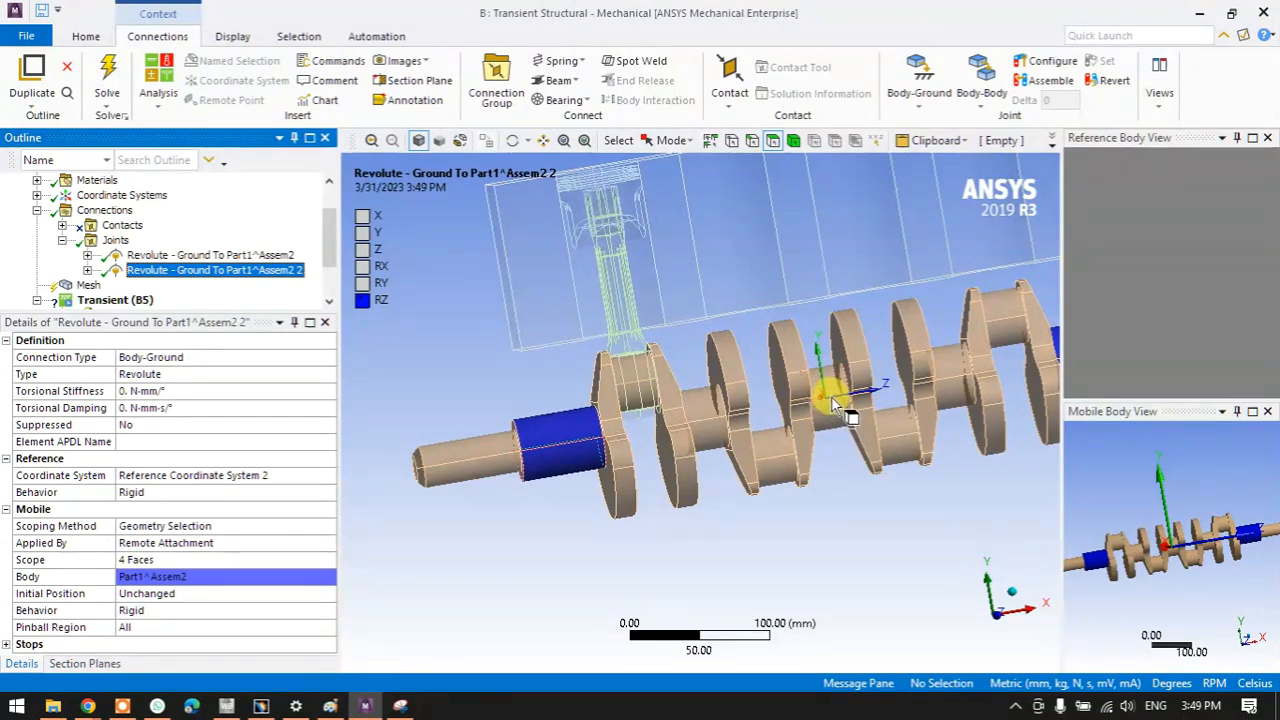
{"action": "right_click", "coordinate": [215, 272]}
{"action": "left_click", "coordinate": [292, 494]}
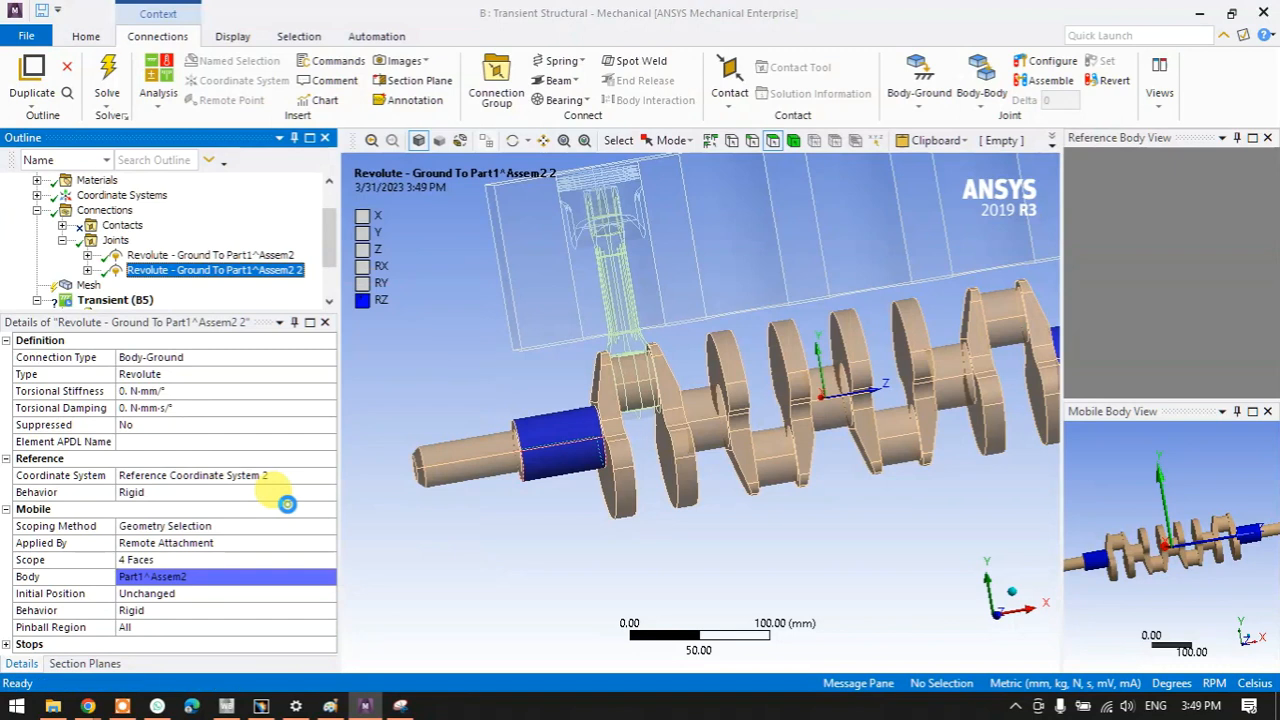
{"action": "left_click", "coordinate": [634, 422]}
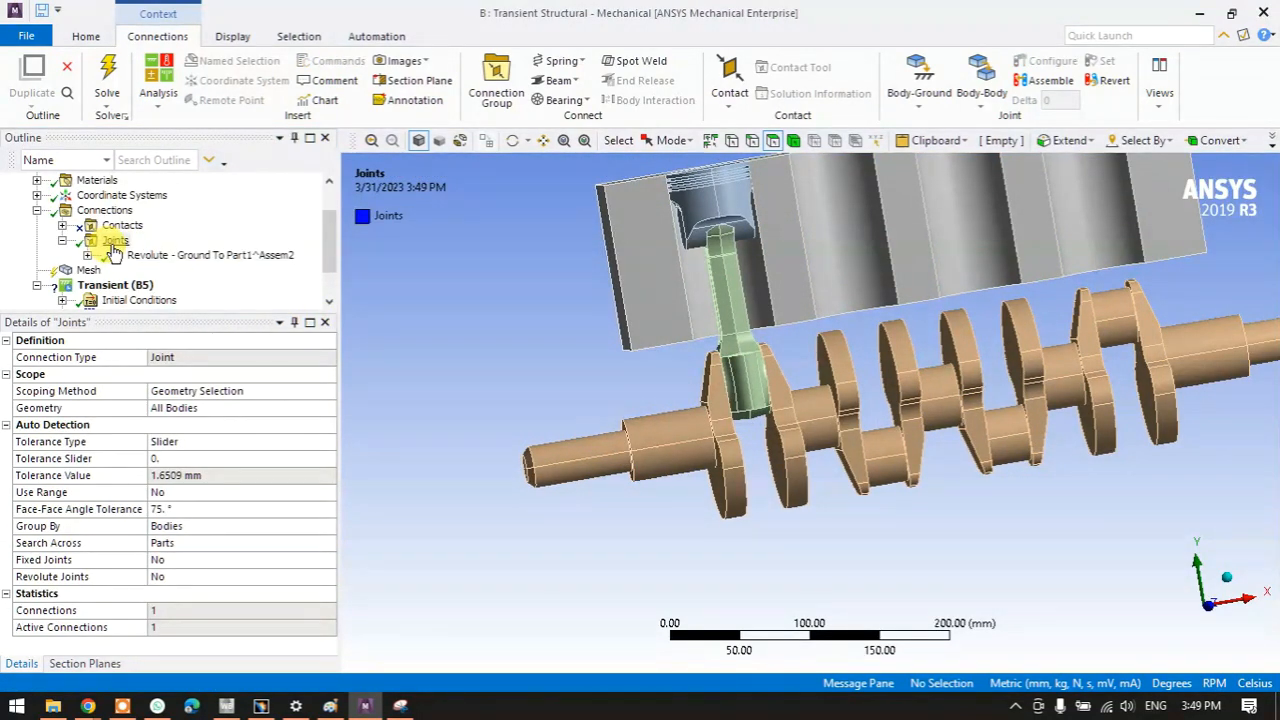
- Insert a new joint into the Joints group
{"action": "right_click", "coordinate": [115, 243]}
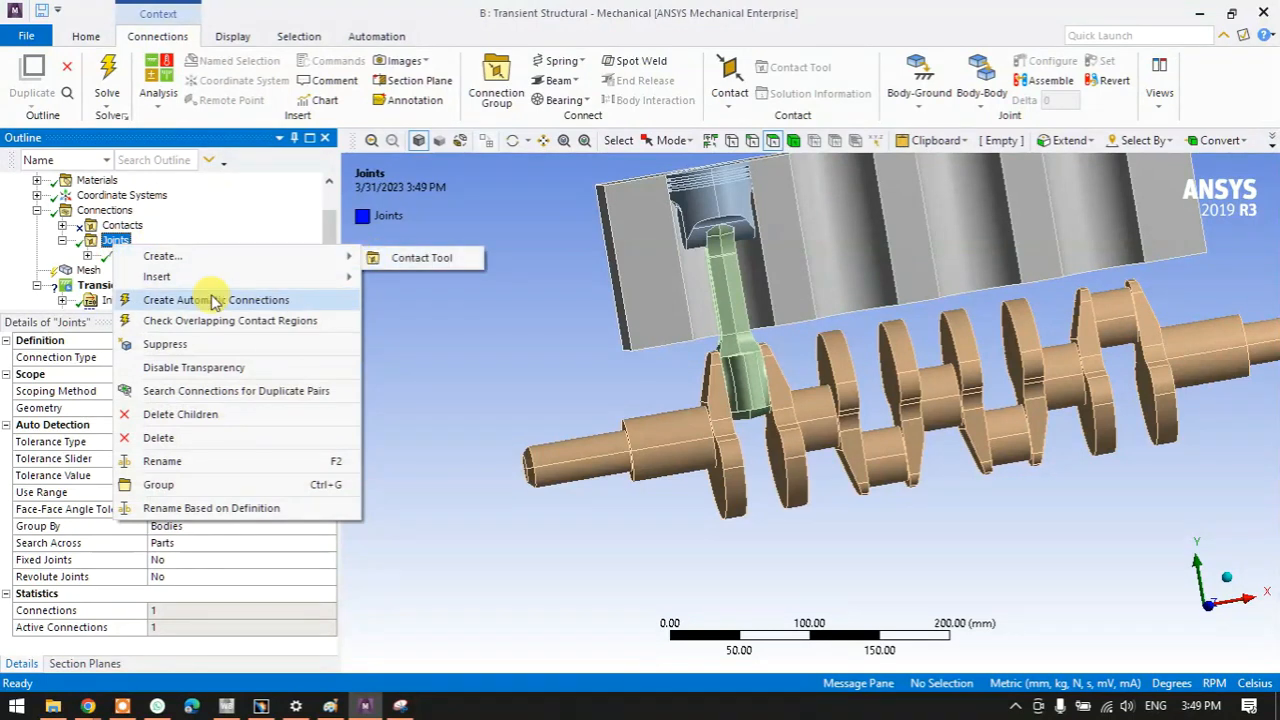
{"action": "mouse_move", "coordinate": [248, 286]}
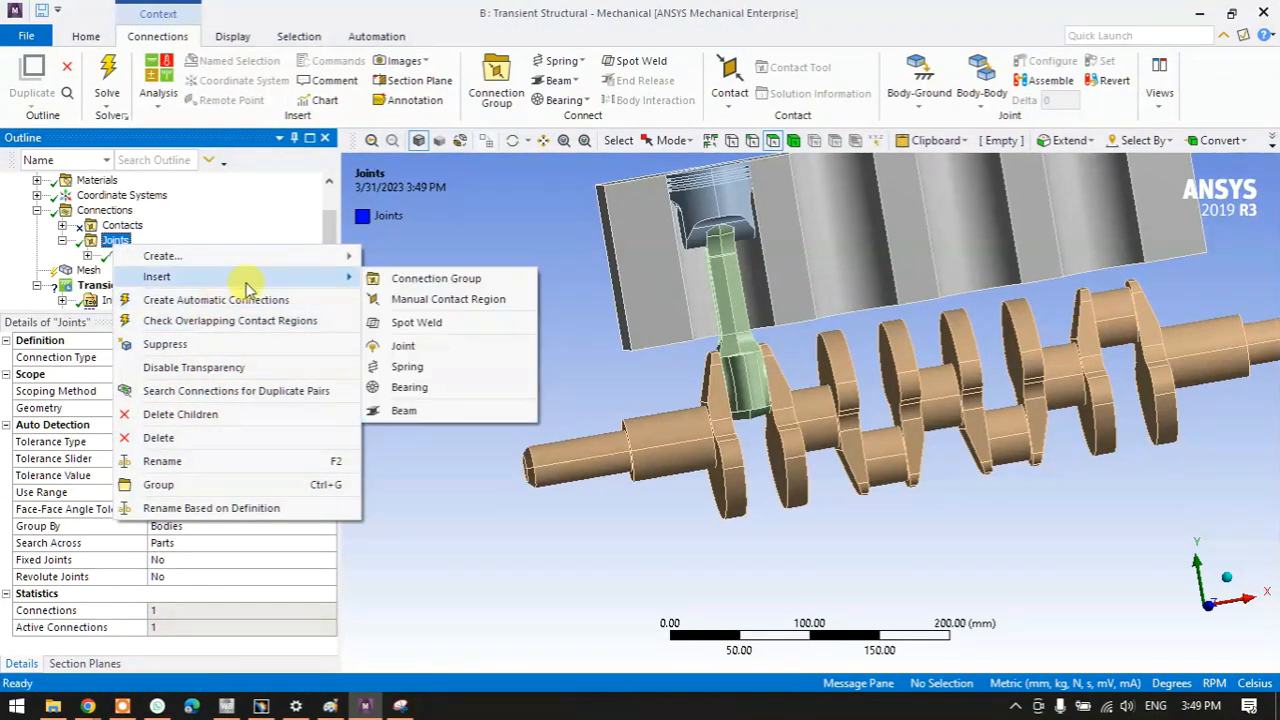
{"action": "left_click", "coordinate": [403, 345]}
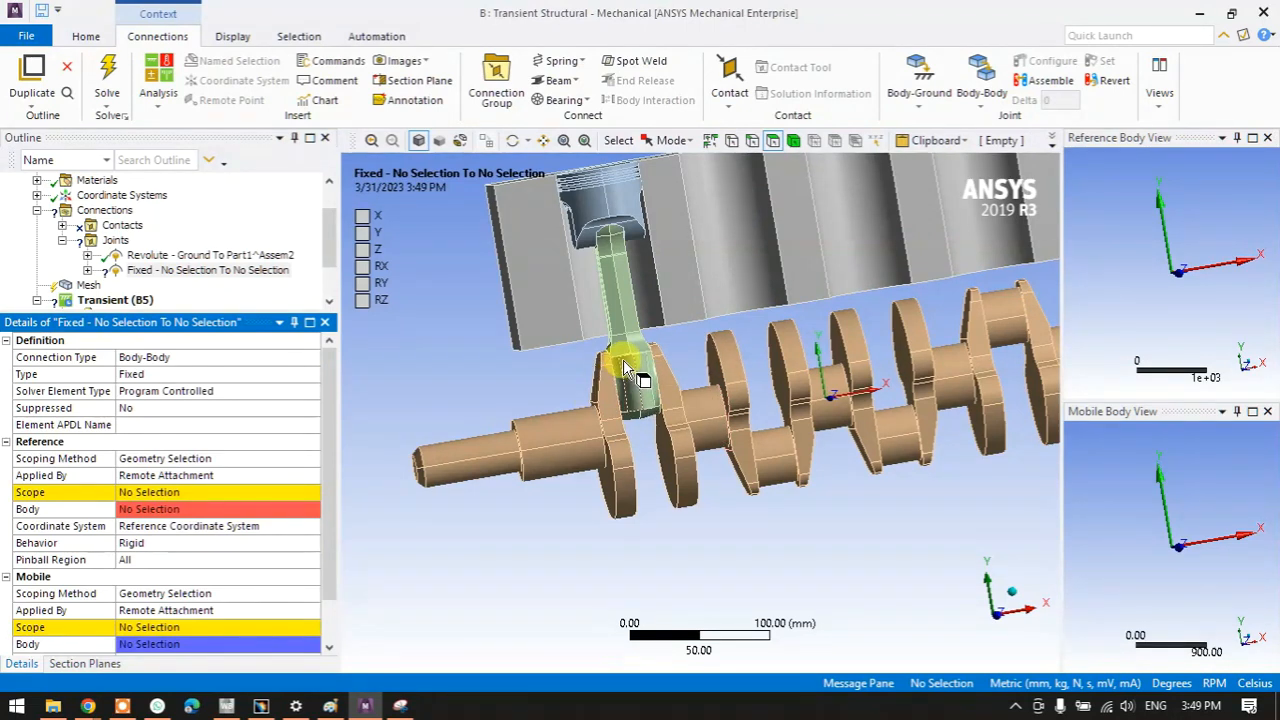
- Hide the connecting rod and scope the new joint's Reference side to the first crankpin's two cylindrical faces
{"action": "scroll", "coordinate": [630, 380], "scroll_direction": "up", "scroll_amount": 2}
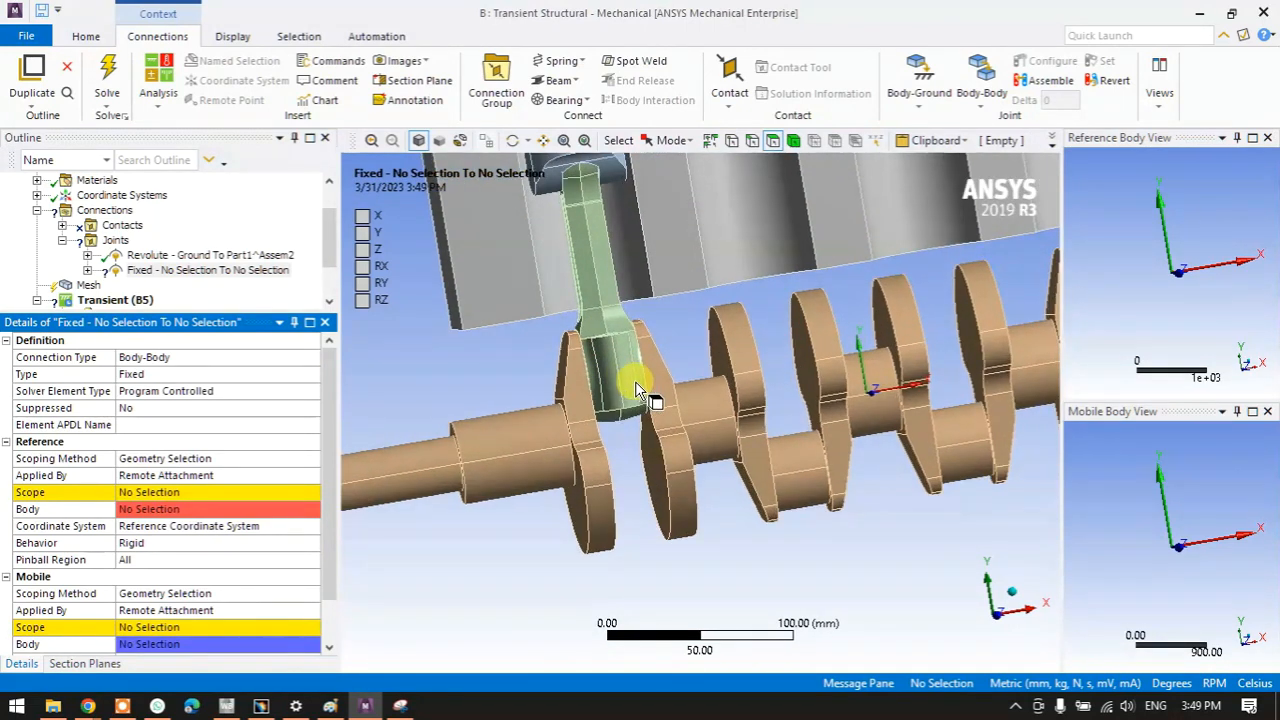
{"action": "scroll", "coordinate": [620, 388], "scroll_direction": "up", "scroll_amount": 3}
{"action": "mouse_move", "coordinate": [620, 395]}
{"action": "middle_mouse_down"}
{"action": "mouse_move", "coordinate": [509, 357]}
{"action": "mouse_move", "coordinate": [615, 366]}
{"action": "mouse_move", "coordinate": [586, 343]}
{"action": "mouse_move", "coordinate": [560, 350]}
{"action": "mouse_move", "coordinate": [597, 390]}
{"action": "middle_mouse_up"}
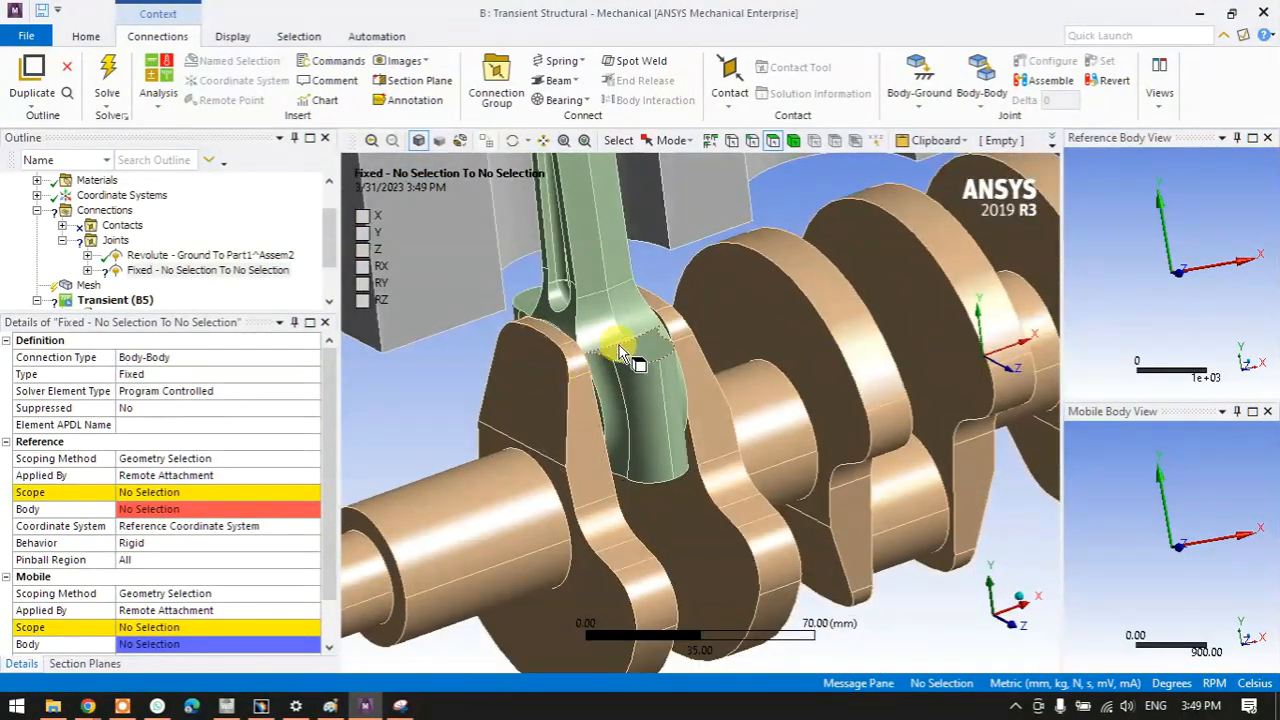
{"action": "left_click", "coordinate": [608, 333]}
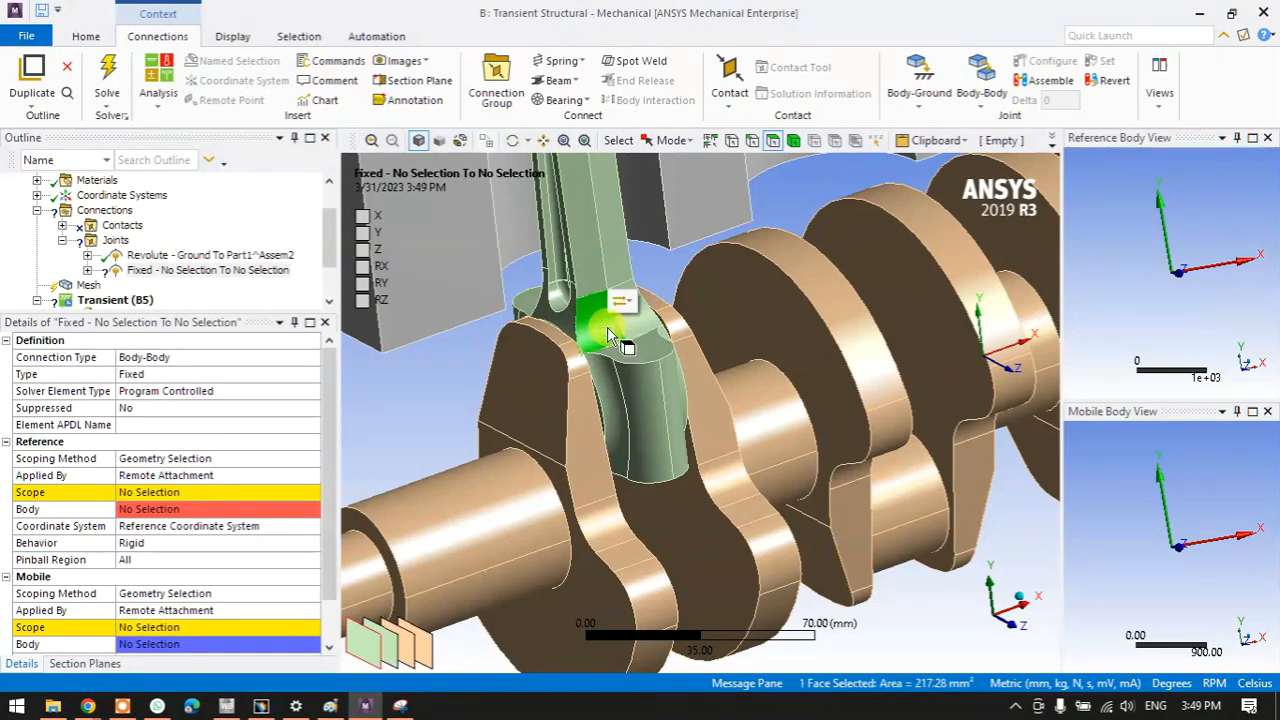
{"action": "right_click", "coordinate": [600, 322]}
{"action": "left_click", "coordinate": [652, 316]}
{"action": "left_click_drag", "start_coordinate": [636, 388], "coordinate": [628, 425]}
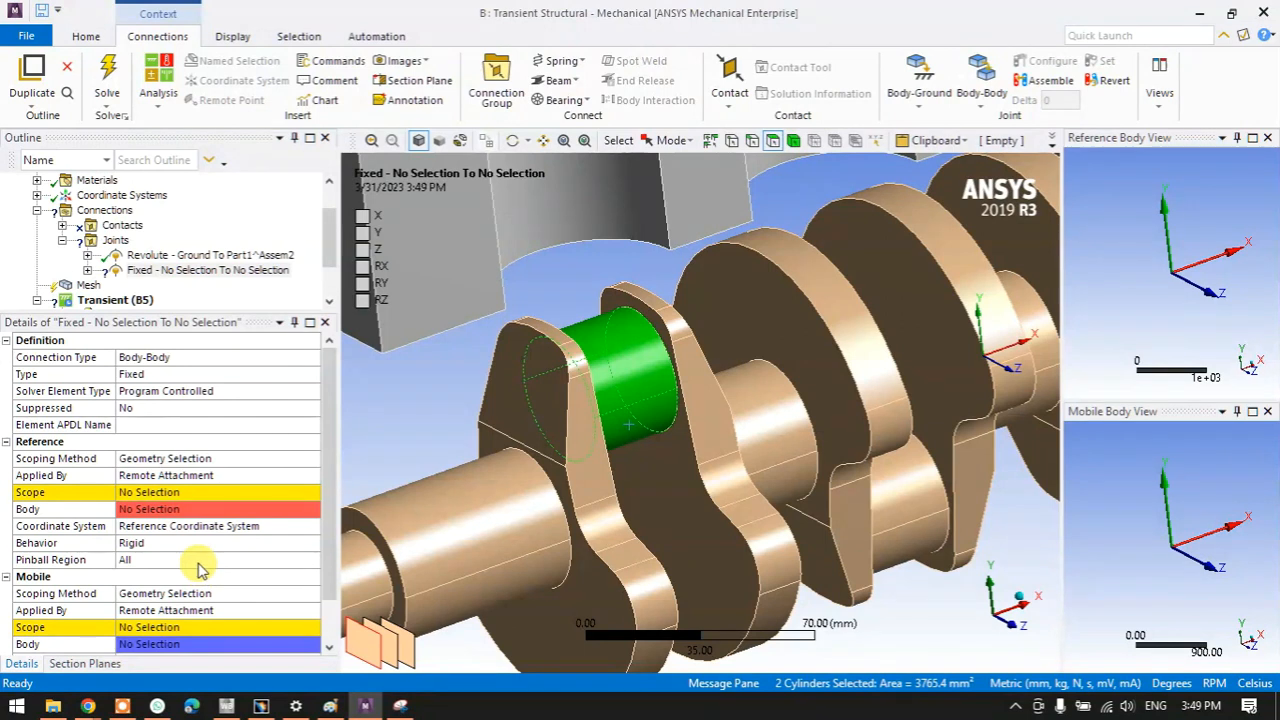
{"action": "left_click", "coordinate": [143, 496]}
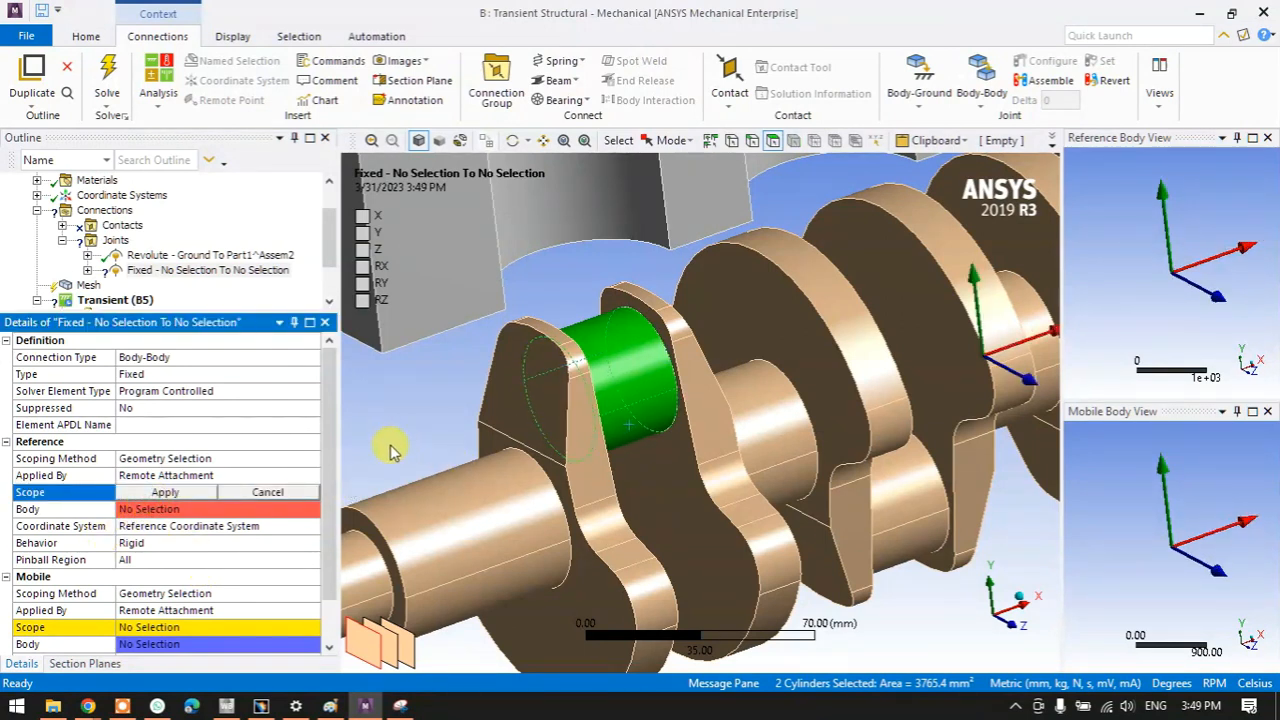
{"action": "left_click", "coordinate": [168, 492]}
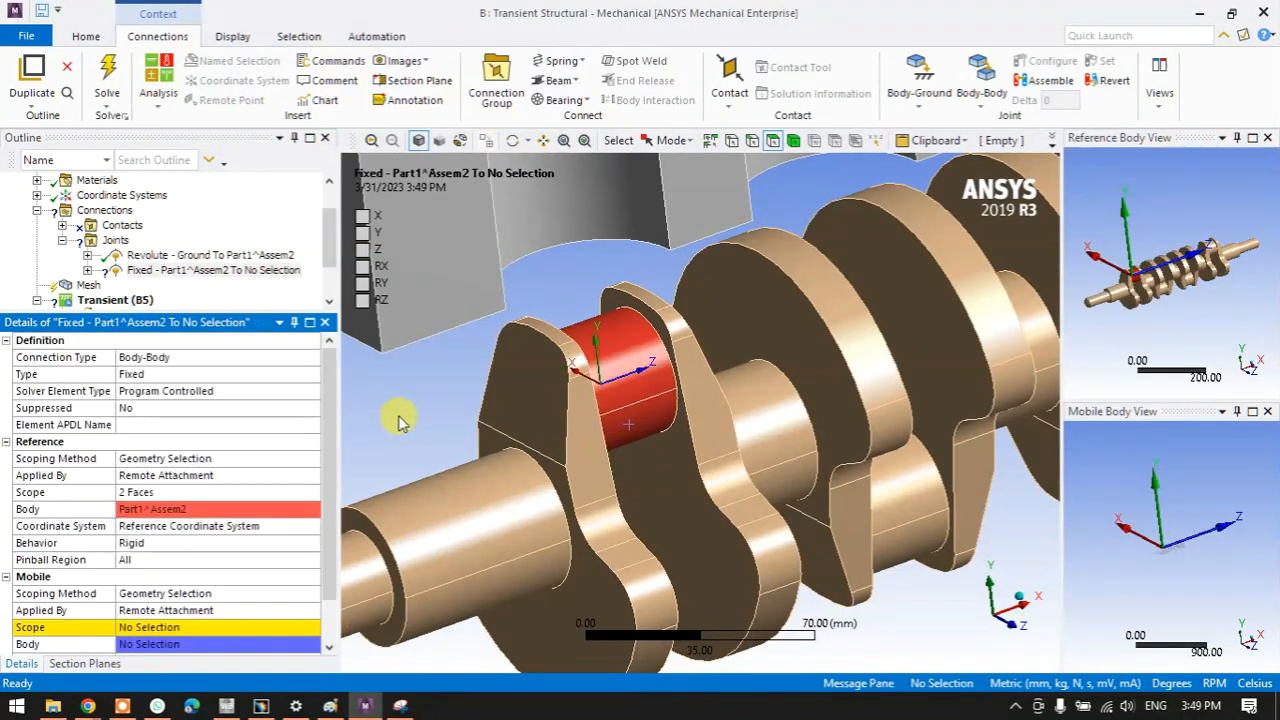
- Show all bodies again and suppress the crankshaft to expose the connecting rod's big-end bore
{"action": "right_click", "coordinate": [456, 404]}
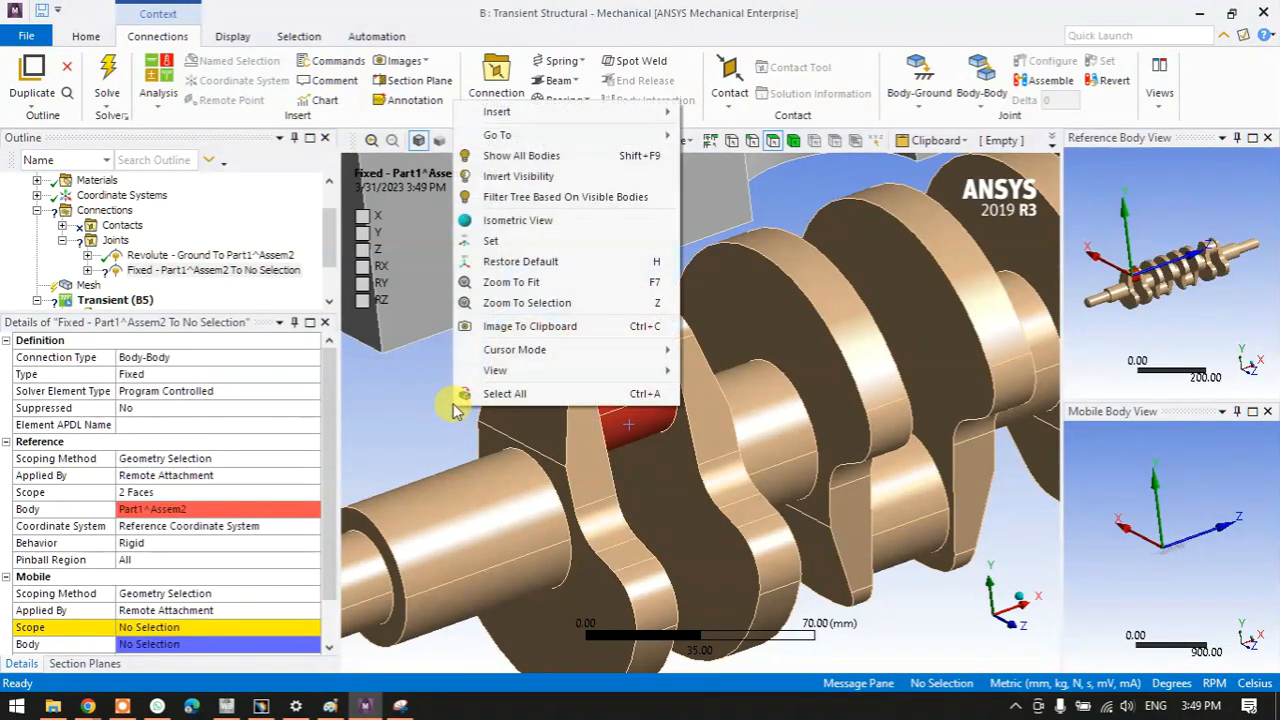
{"action": "left_click", "coordinate": [489, 240]}
{"action": "left_click", "coordinate": [466, 530]}
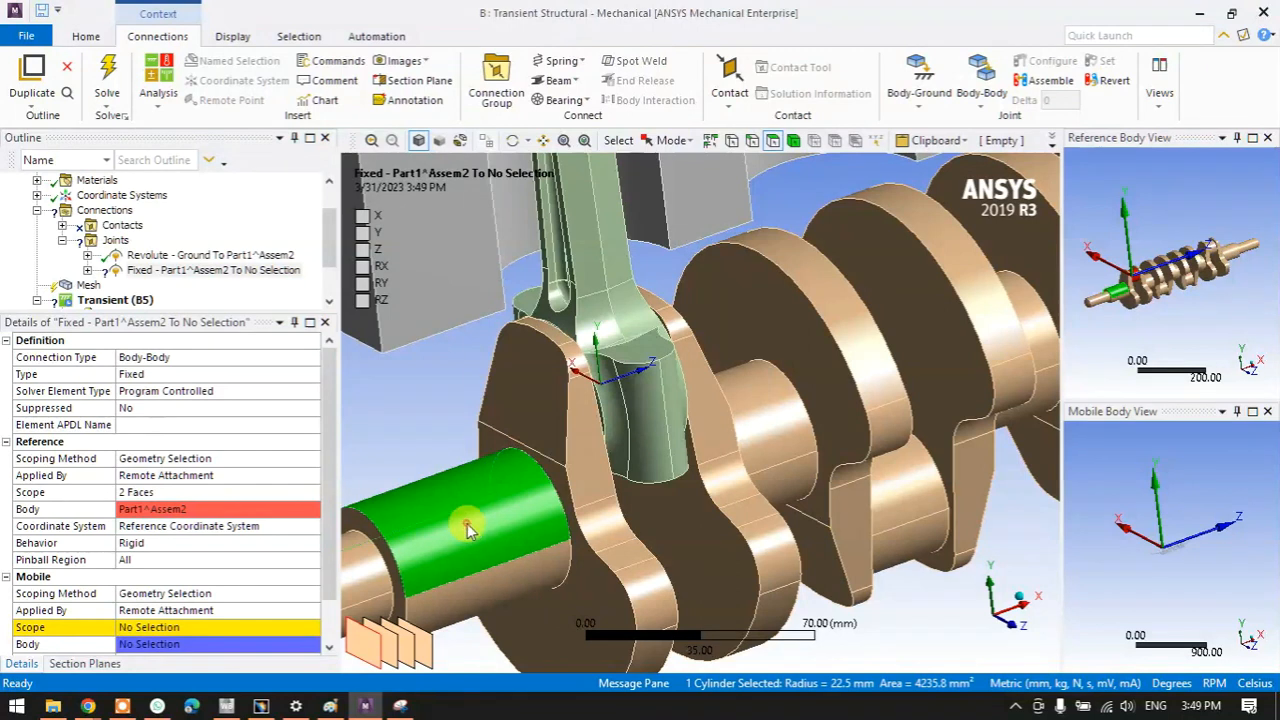
{"action": "right_click", "coordinate": [466, 530]}
{"action": "left_click", "coordinate": [505, 224]}
- Scope the joint's Mobile side to the two cylindrical faces inside the connecting rod's big end
{"action": "left_click_drag", "start_coordinate": [533, 350], "coordinate": [550, 408]}
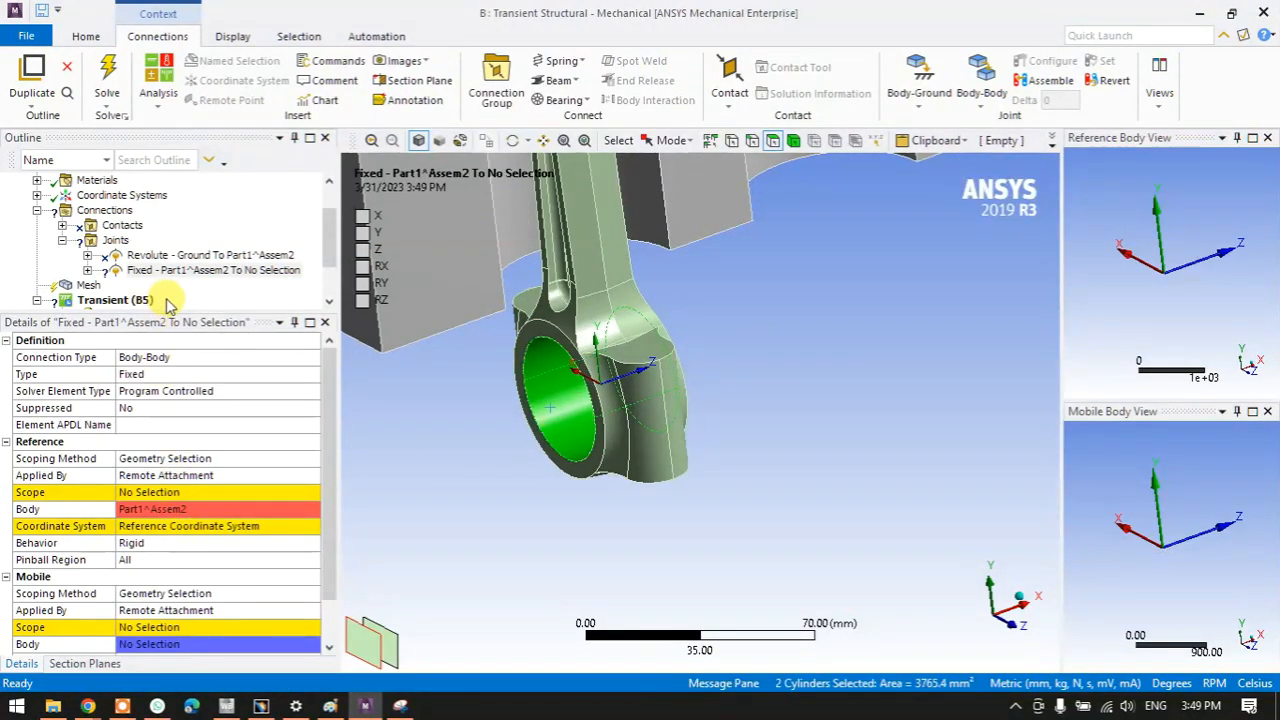
{"action": "scroll", "coordinate": [183, 510], "scroll_direction": "down", "scroll_amount": 1}
{"action": "left_click", "coordinate": [140, 577]}
{"action": "left_click", "coordinate": [150, 576]}
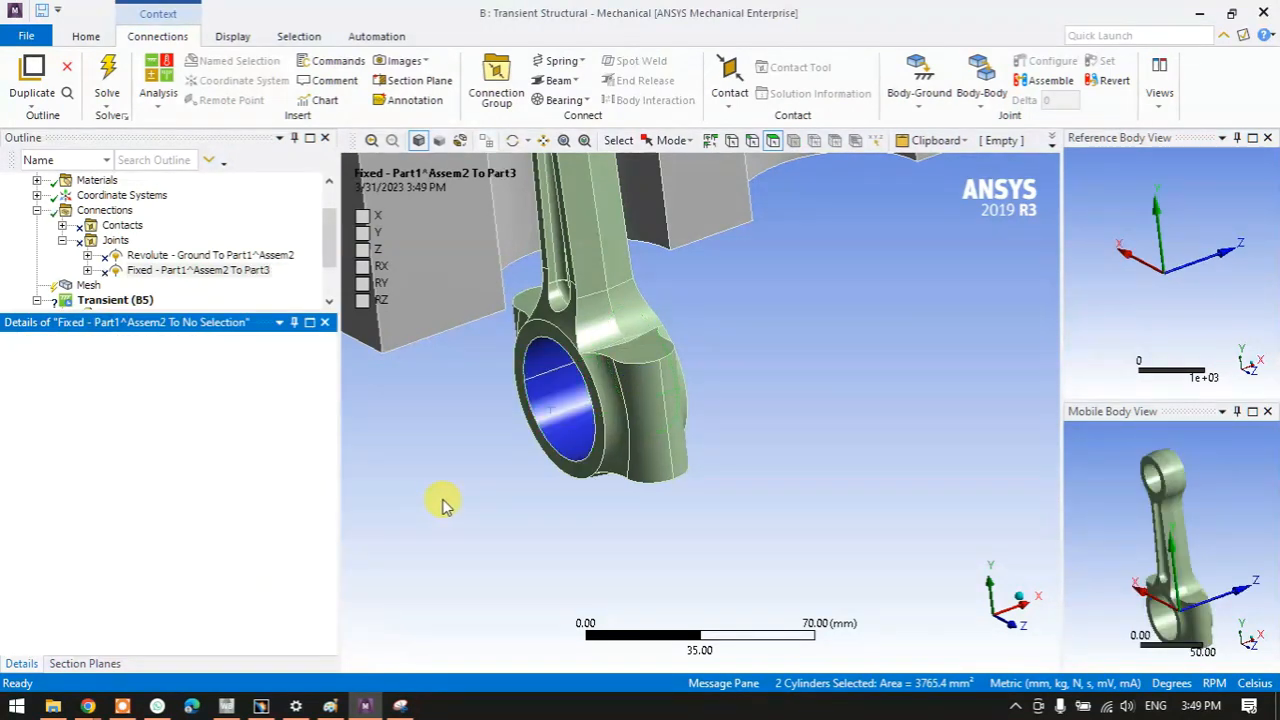
- Unsuppress all bodies
{"action": "right_click", "coordinate": [437, 438]}
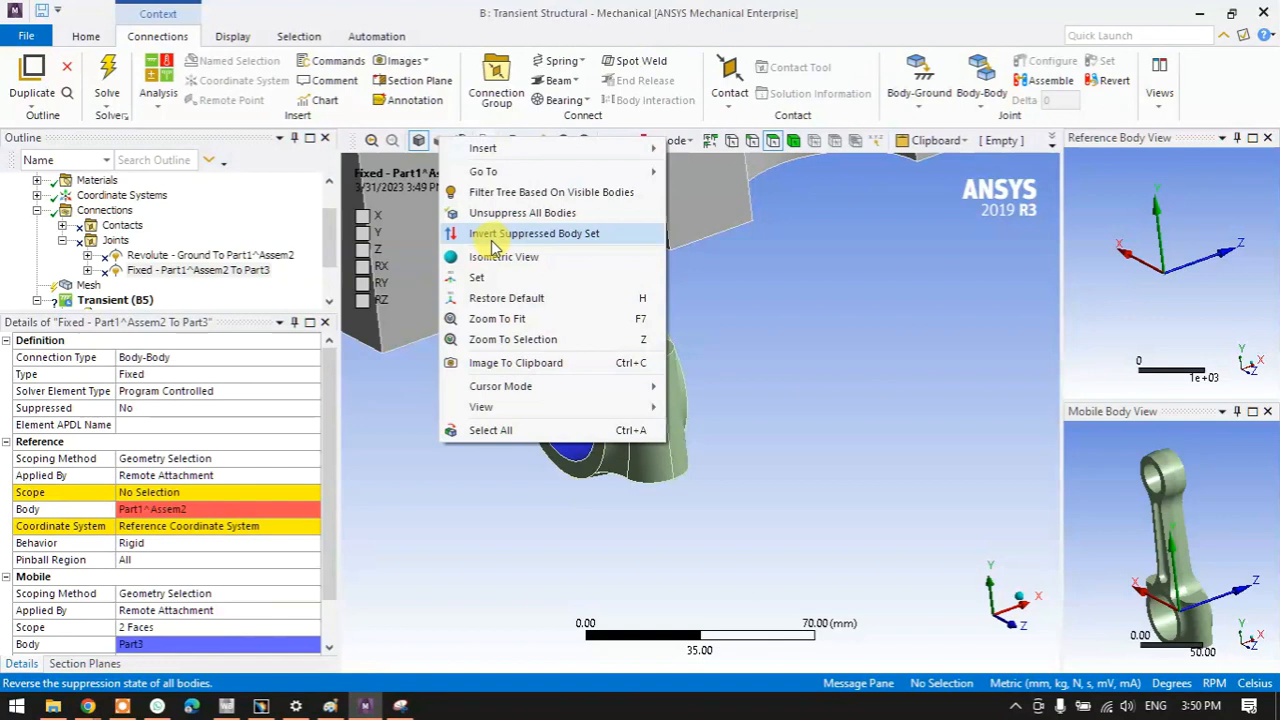
{"action": "left_click", "coordinate": [423, 389]}
{"action": "right_click", "coordinate": [423, 389]}
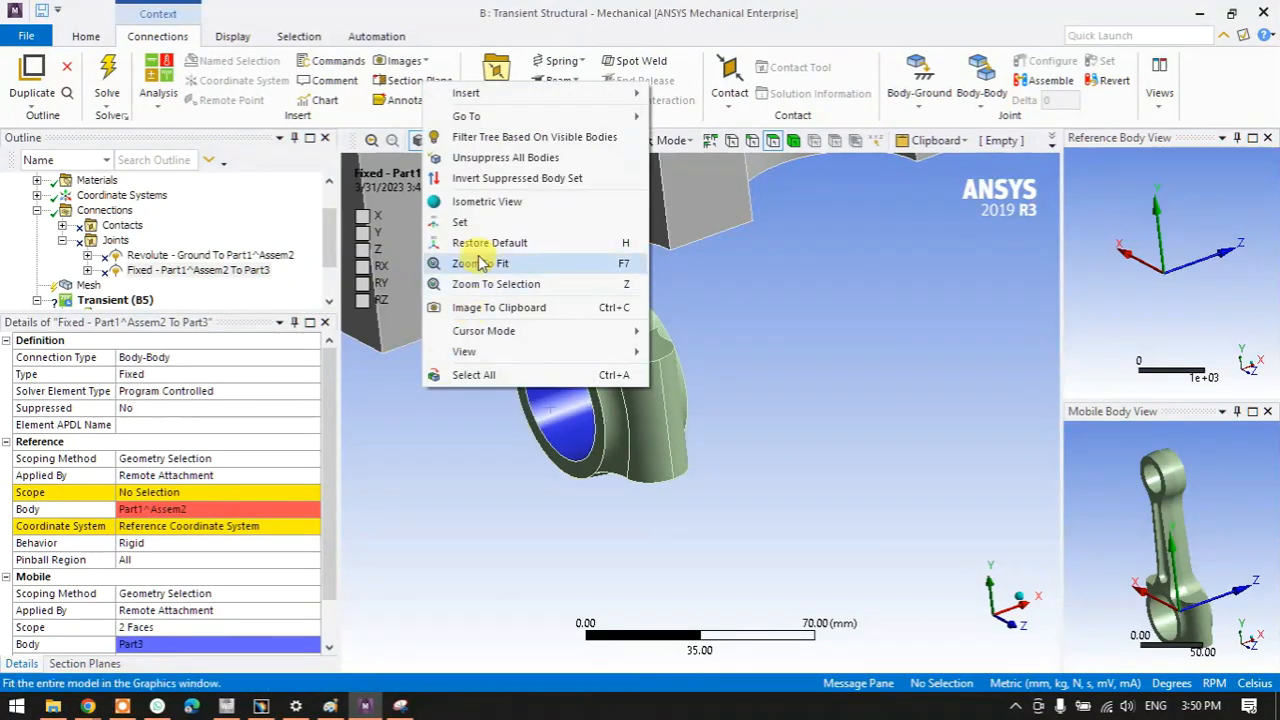
{"action": "left_click", "coordinate": [480, 167]}
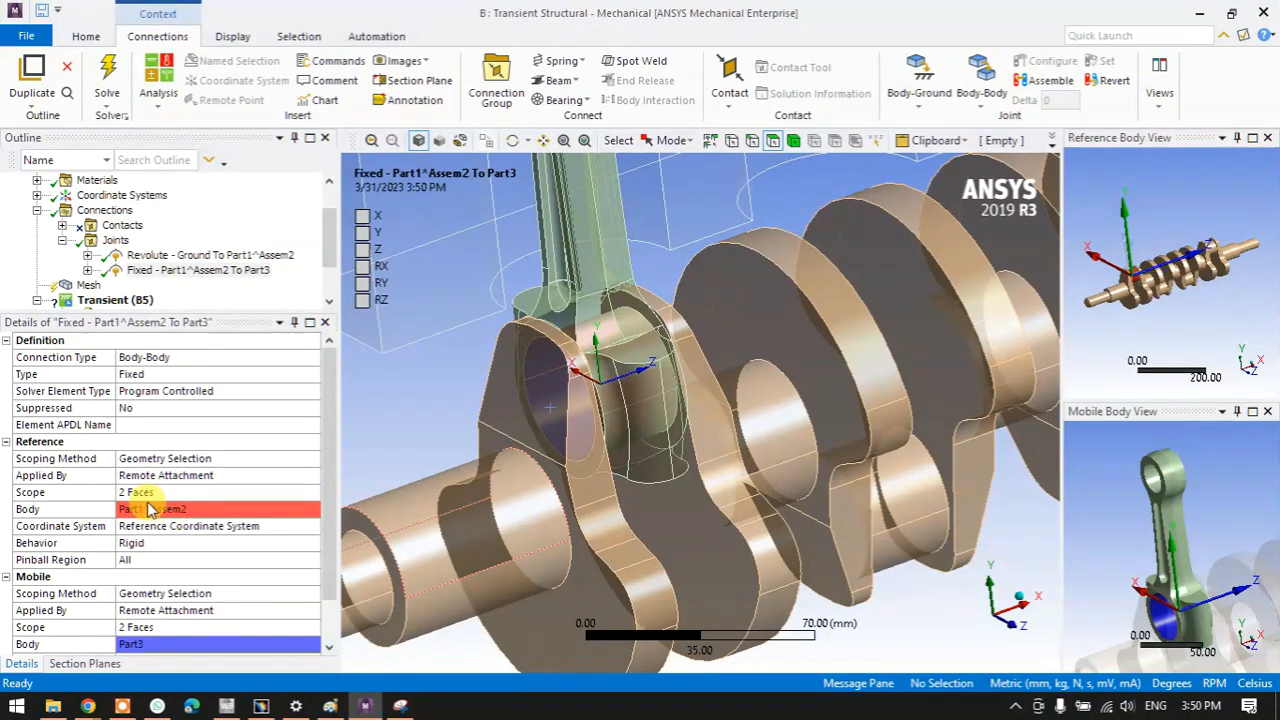
- Examine the joint's scoped crankpin and big-end faces in the Reference and Mobile body views
{"action": "scroll", "coordinate": [1160, 307], "scroll_direction": "up", "scroll_amount": 5}
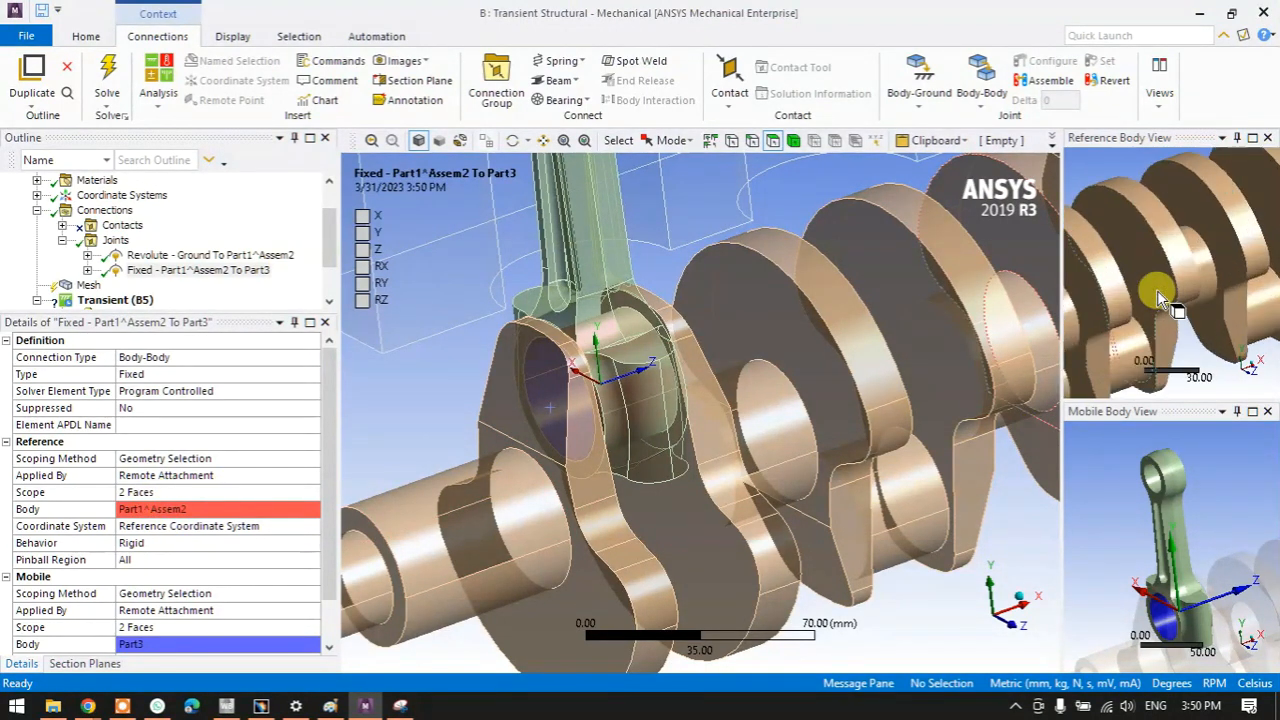
{"action": "mouse_move", "coordinate": [1104, 303]}
{"action": "middle_mouse_down"}
{"action": "mouse_move", "coordinate": [1134, 278]}
{"action": "mouse_move", "coordinate": [1110, 302]}
{"action": "middle_mouse_up"}
{"action": "scroll", "coordinate": [1127, 309], "scroll_direction": "up", "scroll_amount": 1}
{"action": "scroll", "coordinate": [1130, 310], "scroll_direction": "up", "scroll_amount": 3}
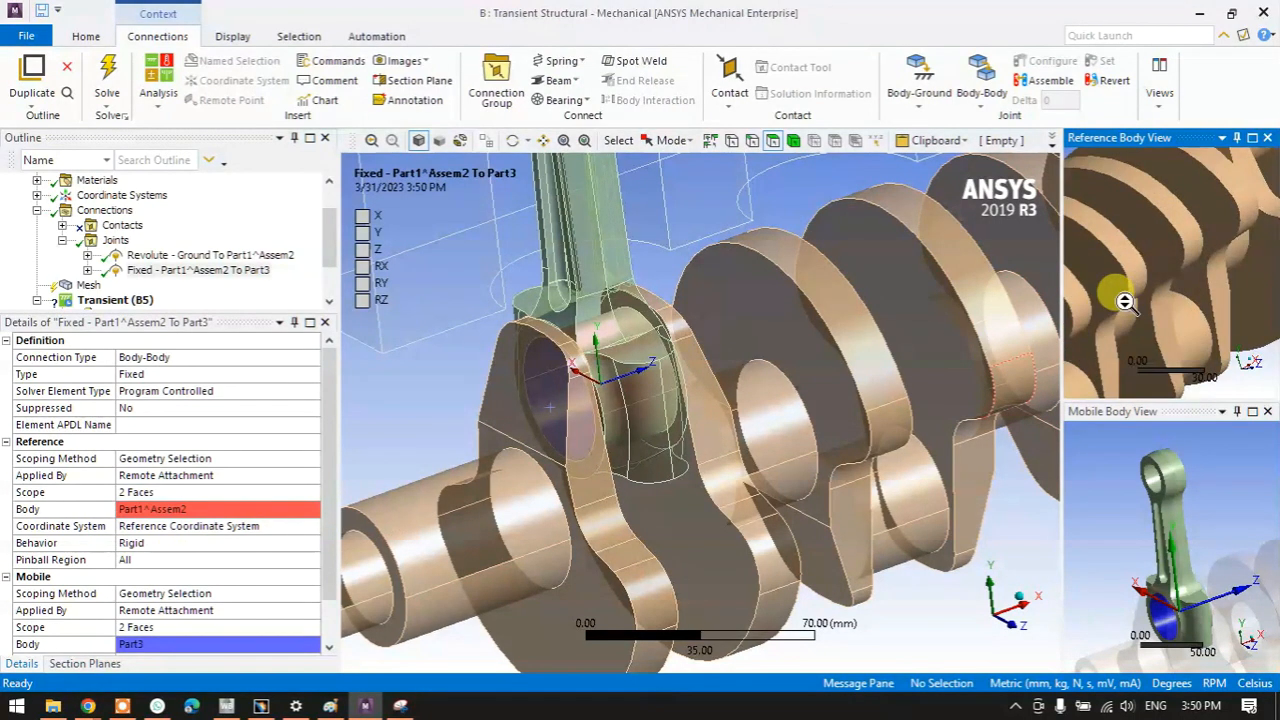
{"action": "scroll", "coordinate": [1128, 306], "scroll_direction": "up", "scroll_amount": 2}
{"action": "scroll", "coordinate": [1208, 638], "scroll_direction": "up", "scroll_amount": 3}
{"action": "middle_click_drag", "start_coordinate": [1198, 588], "coordinate": [1169, 448], "text": "ctrl"}
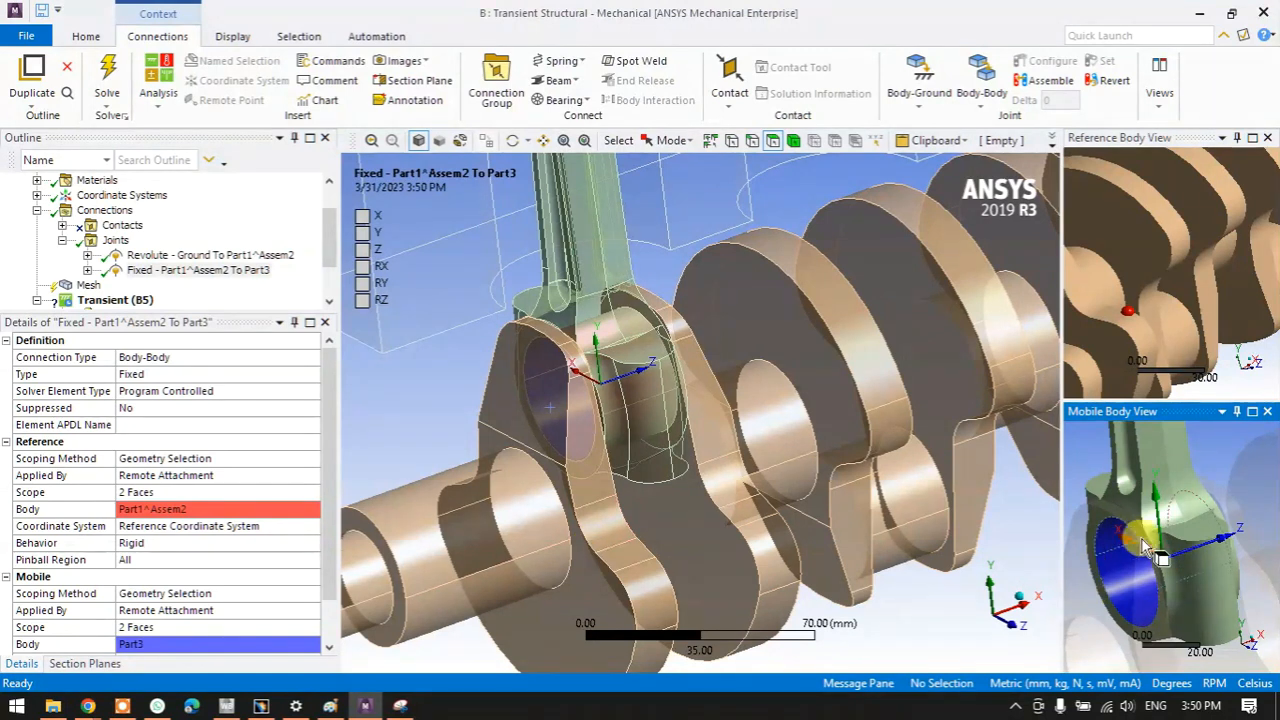
{"action": "middle_click_drag", "start_coordinate": [1120, 320], "coordinate": [1265, 280], "text": "ctrl"}
{"action": "scroll", "coordinate": [1206, 270], "scroll_direction": "down", "scroll_amount": 2}
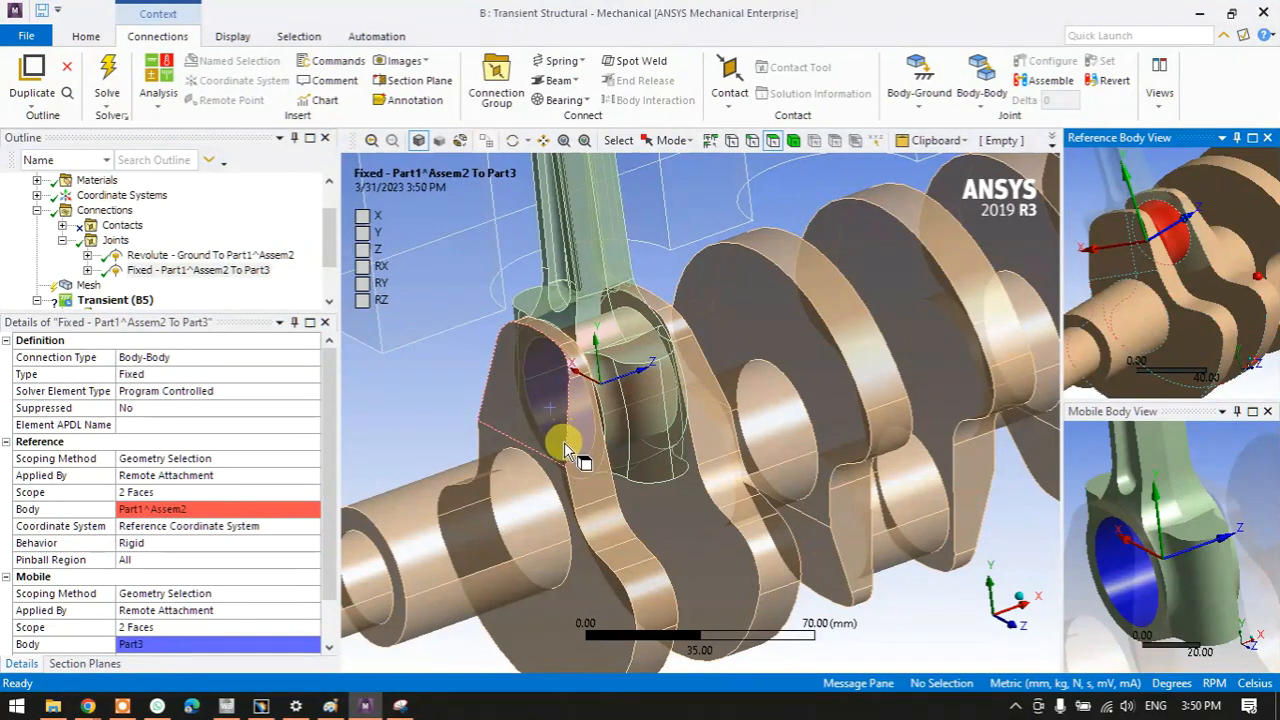
- Set the Type of the joint between the crankshaft and connecting rod to Revolute
{"action": "scroll", "coordinate": [564, 446], "scroll_direction": "down", "scroll_amount": 5}
{"action": "middle_click_drag", "start_coordinate": [666, 325], "coordinate": [640, 455]}
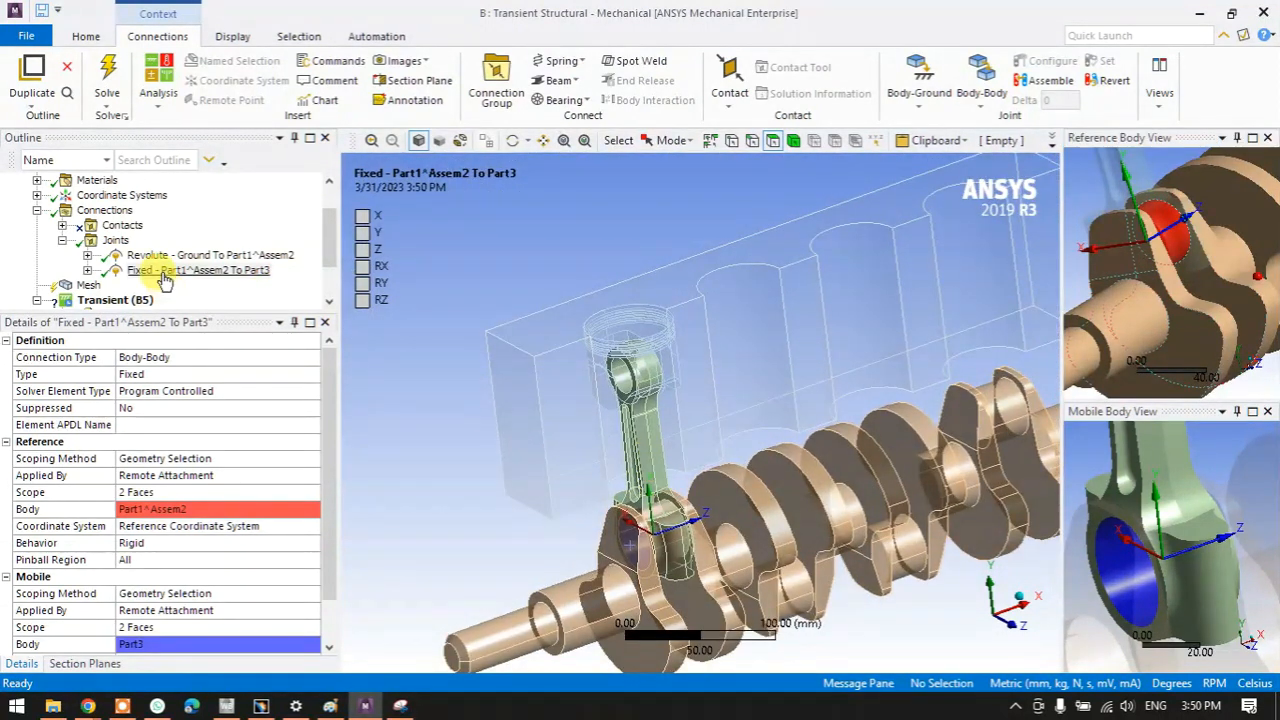
{"action": "left_click", "coordinate": [150, 374]}
{"action": "left_click", "coordinate": [312, 374]}
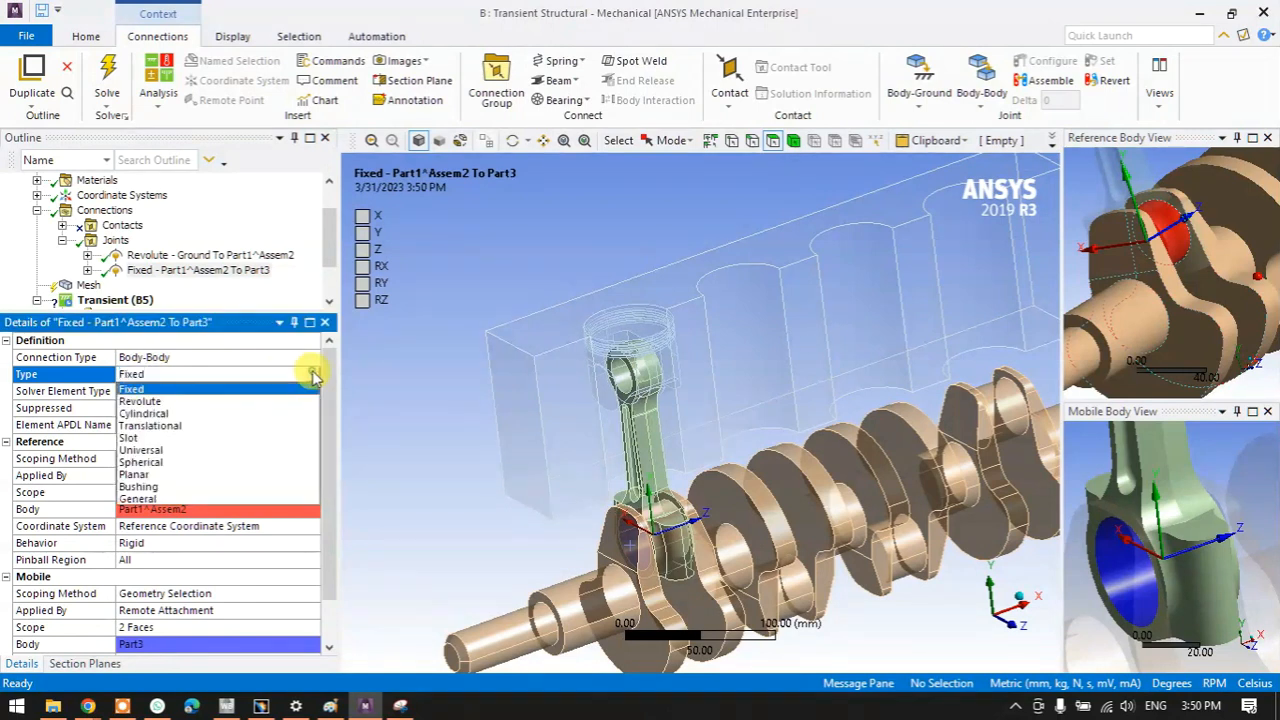
{"action": "left_click", "coordinate": [226, 404]}
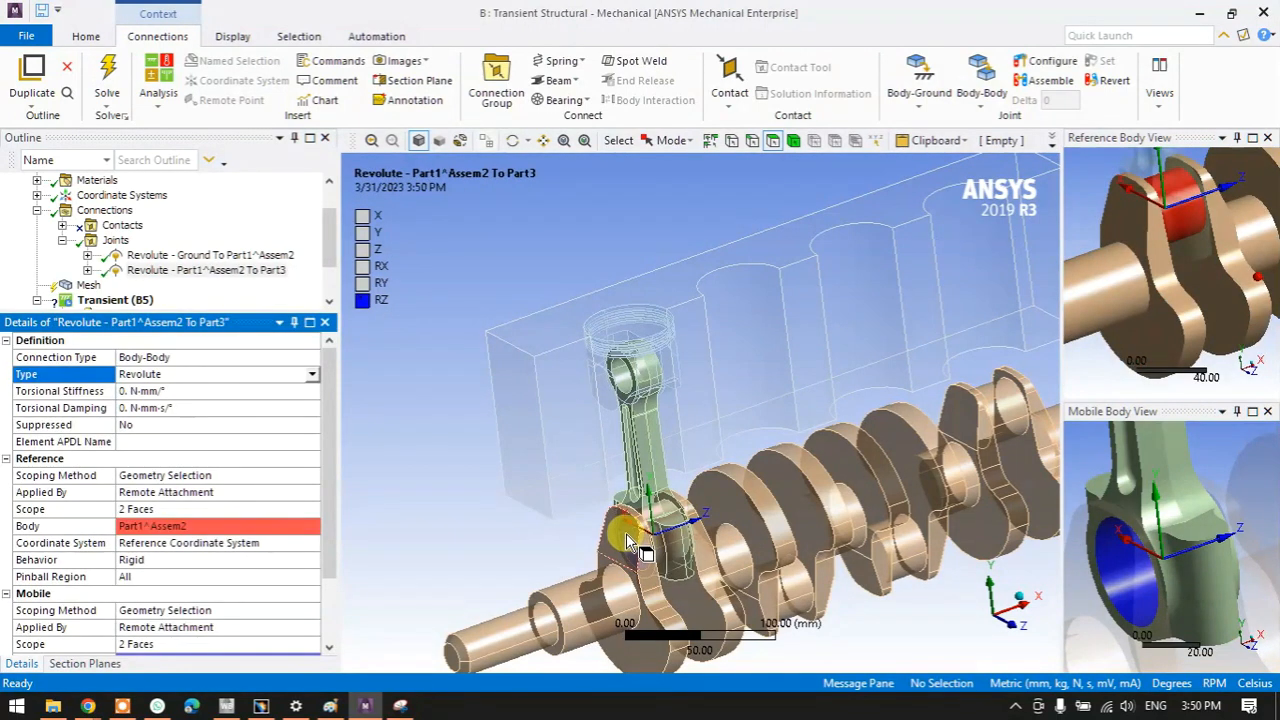
{"action": "scroll", "coordinate": [656, 420], "scroll_direction": "up", "scroll_amount": 4}
{"action": "left_click_drag", "start_coordinate": [593, 366], "coordinate": [611, 405]}
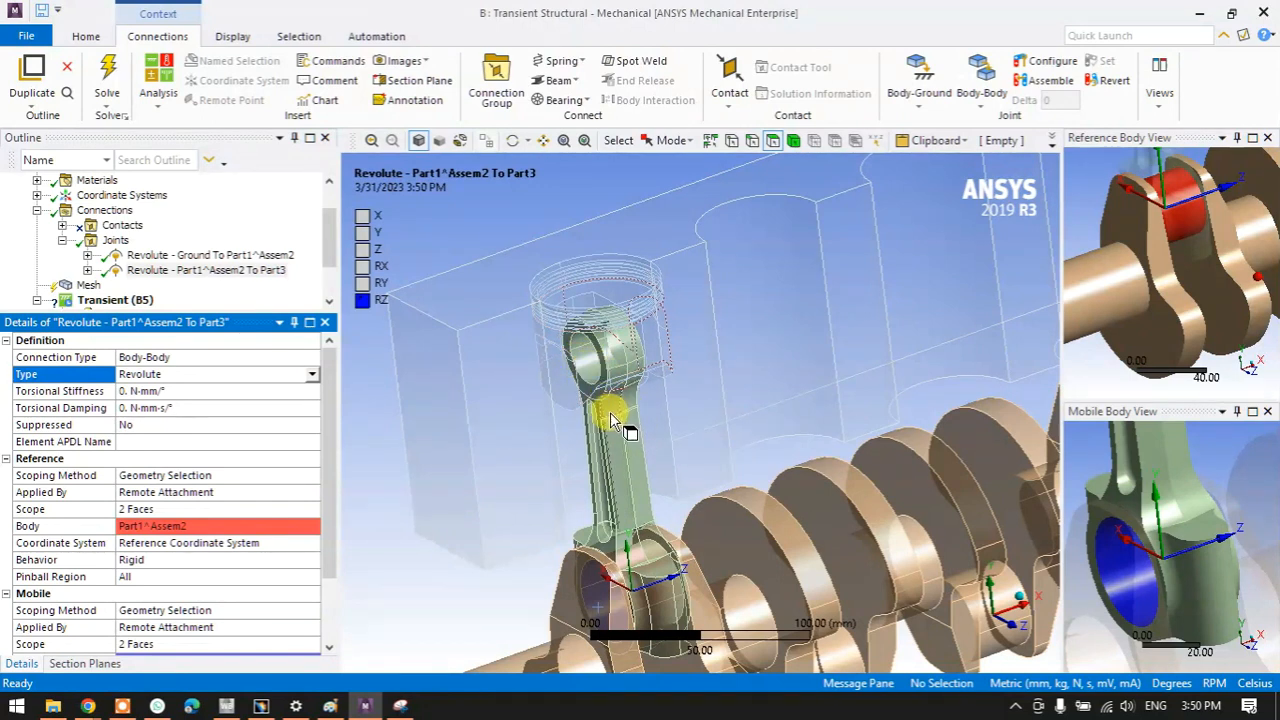
- Insert a new body-to-body joint in the Joints group and set its type to Revolute
{"action": "left_click", "coordinate": [114, 241]}
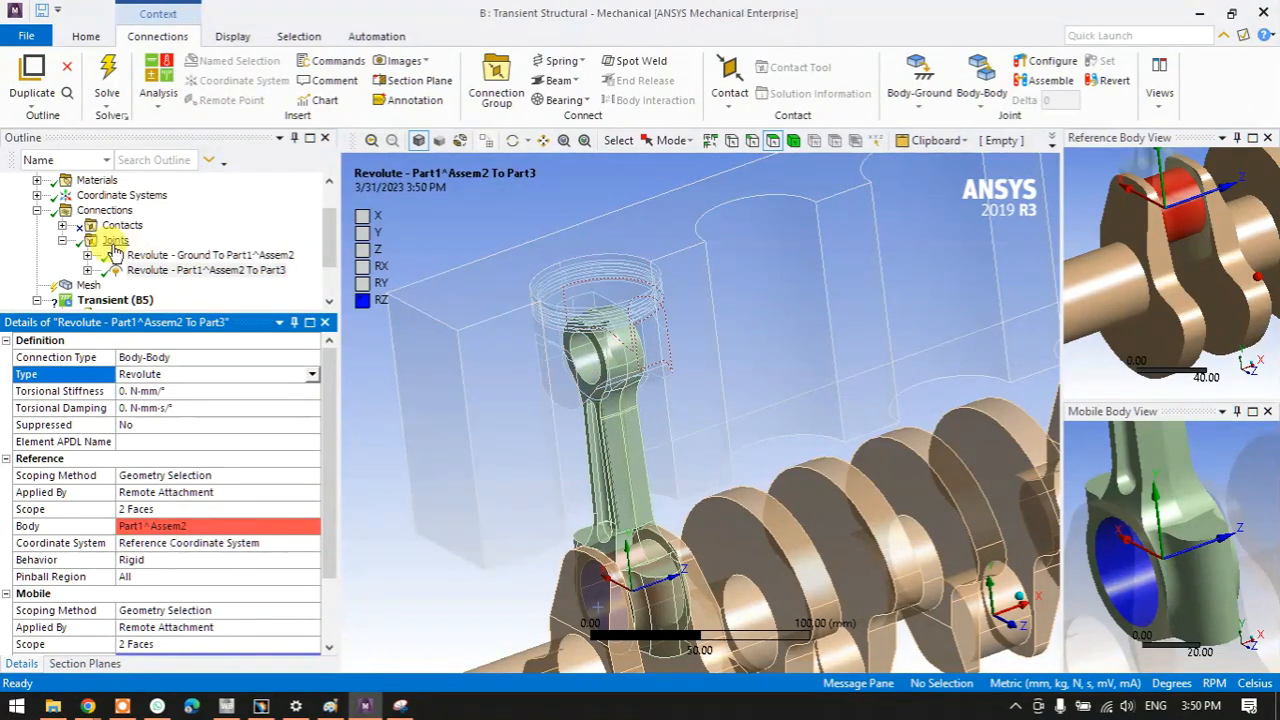
{"action": "right_click", "coordinate": [116, 244]}
{"action": "mouse_move", "coordinate": [296, 281]}
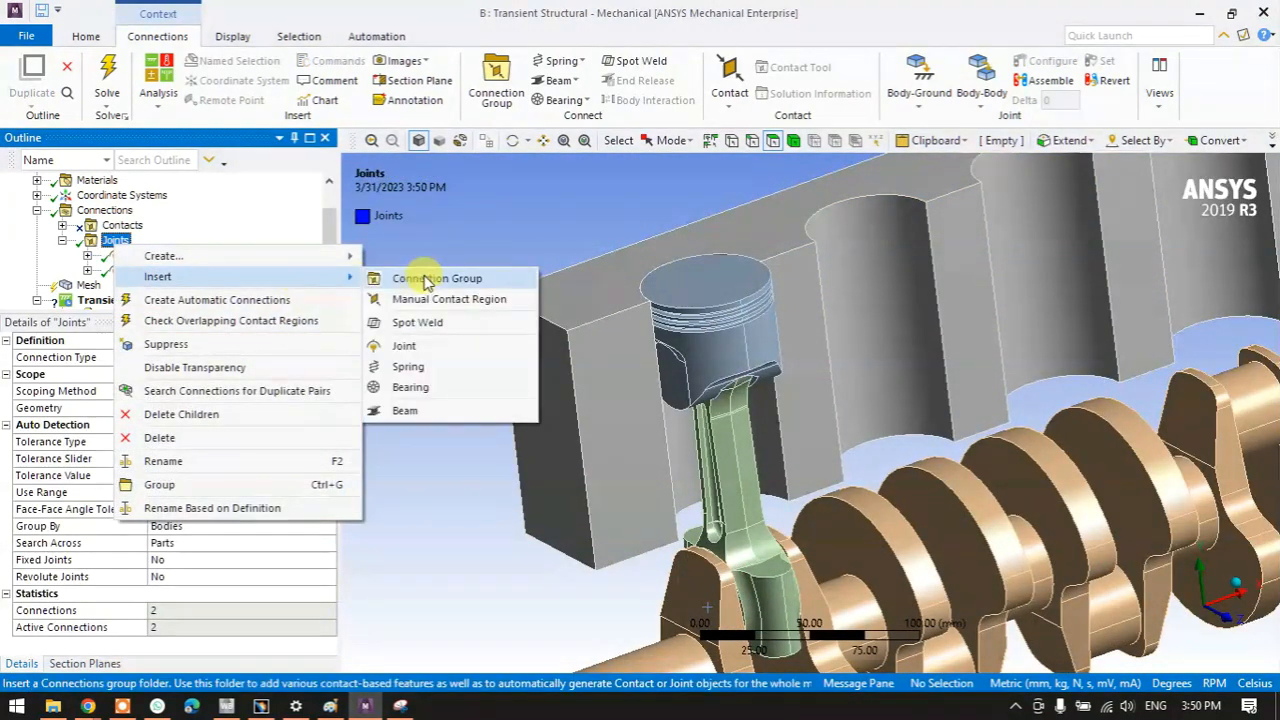
{"action": "left_click", "coordinate": [408, 349]}
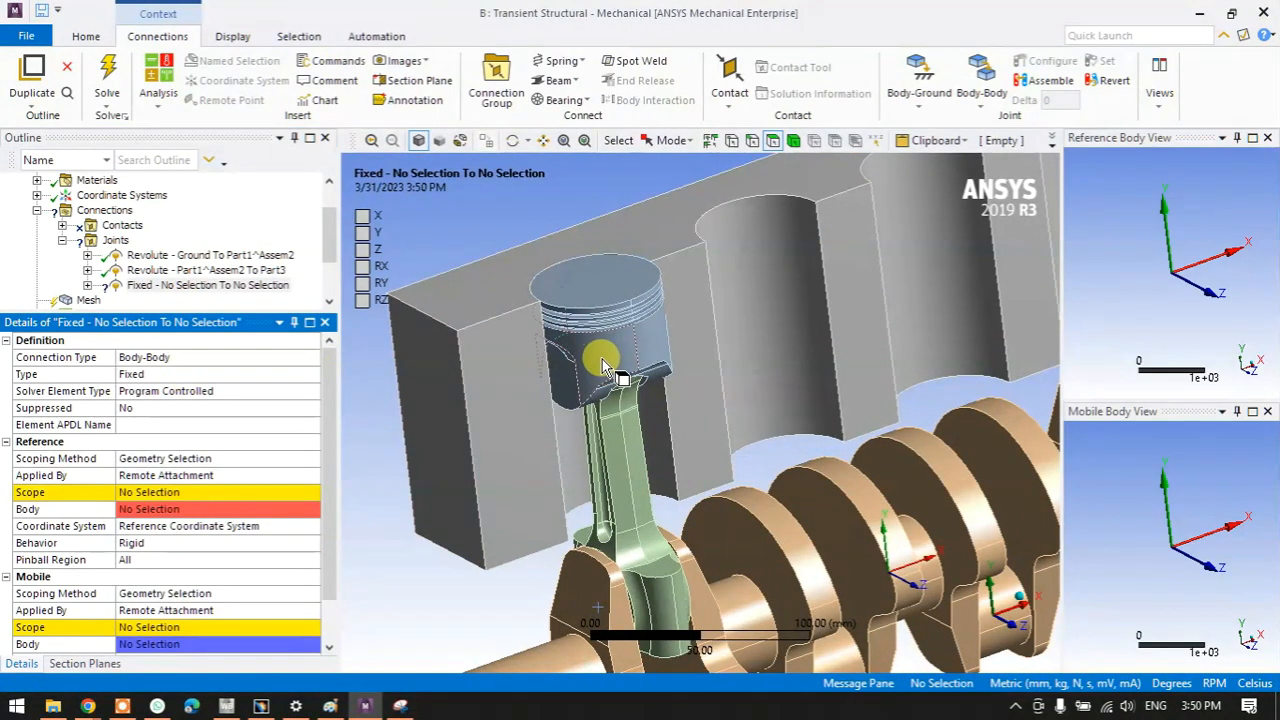
{"action": "left_click", "coordinate": [163, 370]}
{"action": "left_click", "coordinate": [166, 389]}
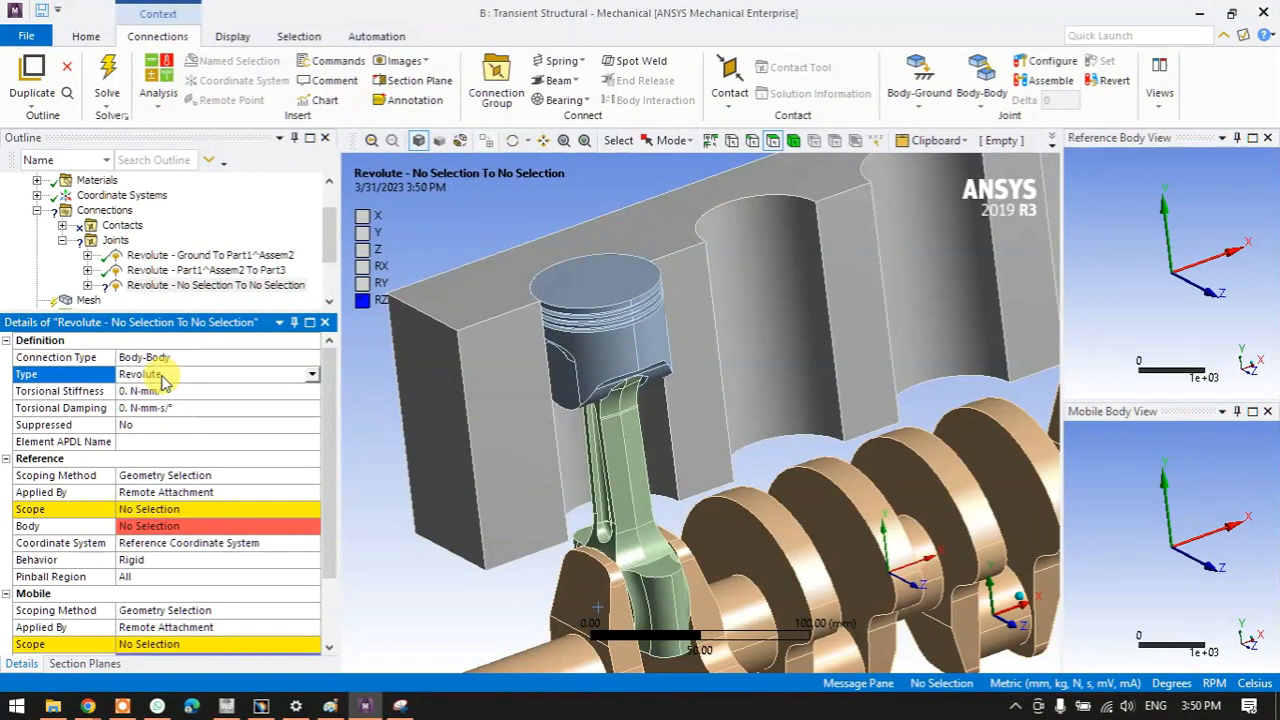
- Hide the connecting rod and assign the piston's two inner cylindrical pin faces as the revolute joint's reference scope
{"action": "left_click", "coordinate": [638, 436]}
{"action": "right_click", "coordinate": [636, 438]}
{"action": "left_click", "coordinate": [680, 62]}
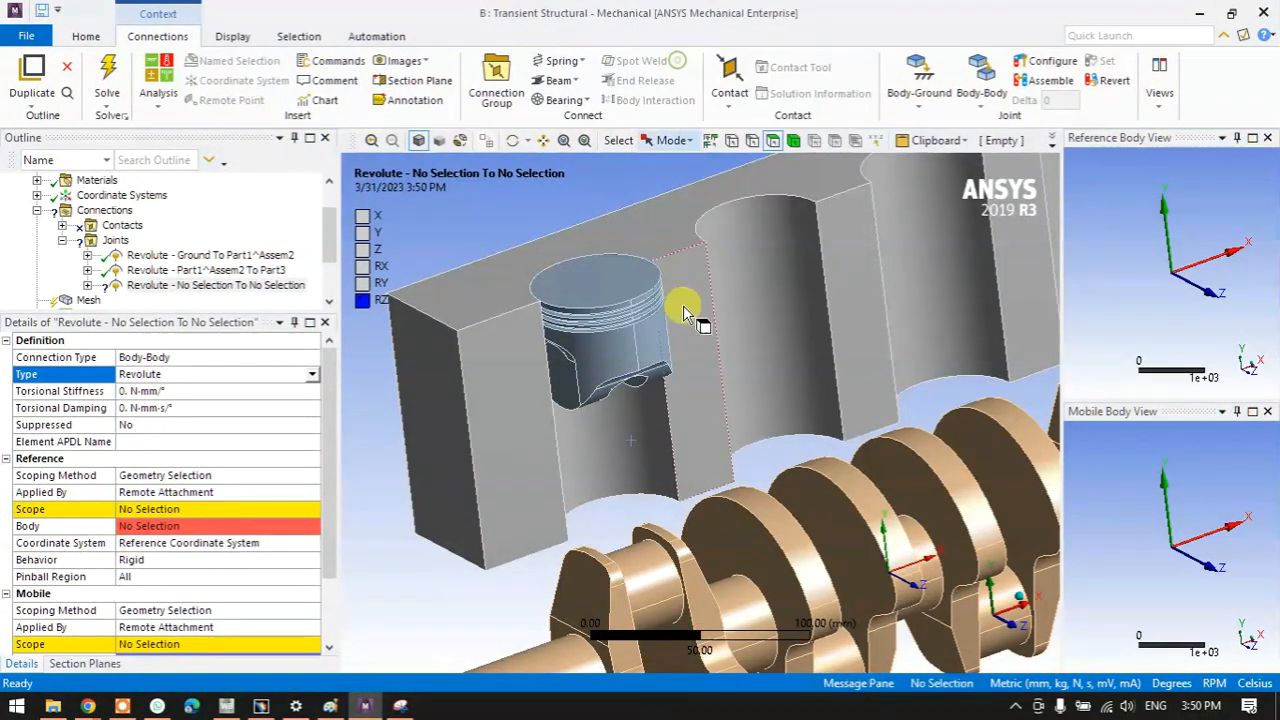
{"action": "scroll", "coordinate": [609, 337], "scroll_direction": "up", "scroll_amount": 5}
{"action": "middle_click_drag", "start_coordinate": [609, 368], "coordinate": [571, 334]}
{"action": "left_click", "coordinate": [551, 287]}
{"action": "left_click", "coordinate": [551, 278], "text": "ctrl"}
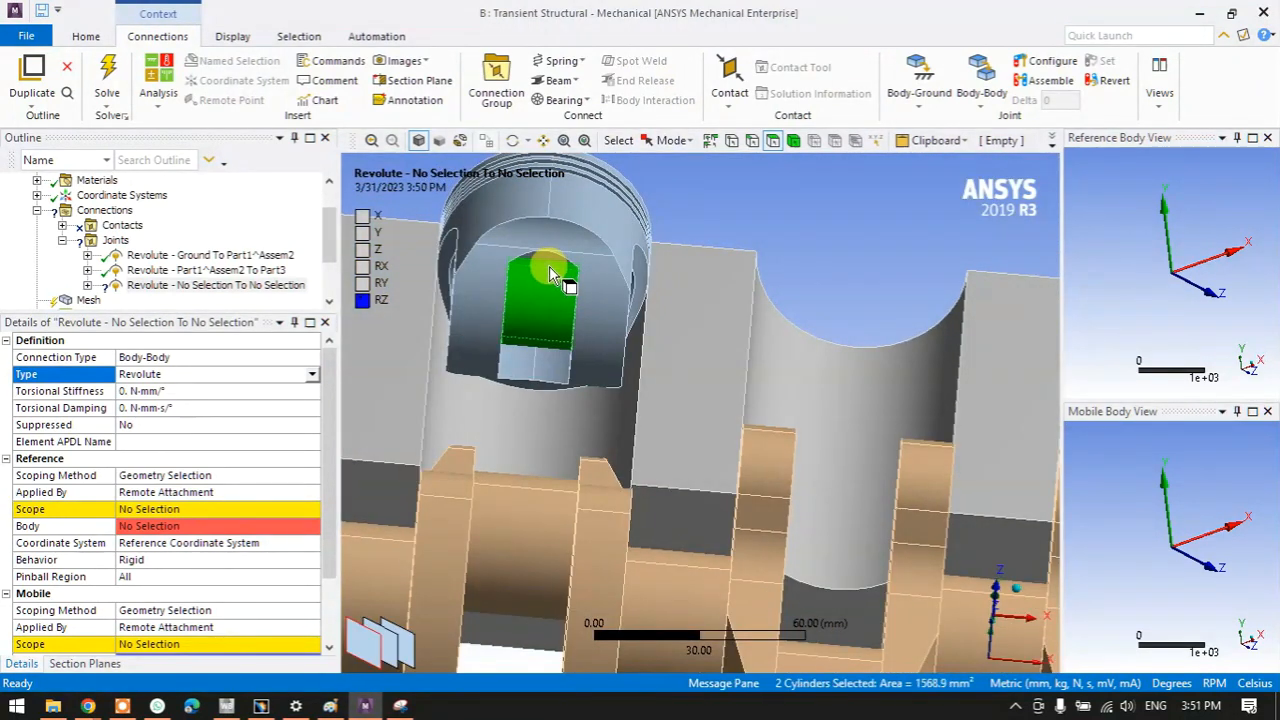
{"action": "left_click", "coordinate": [150, 509]}
{"action": "left_click", "coordinate": [195, 519]}
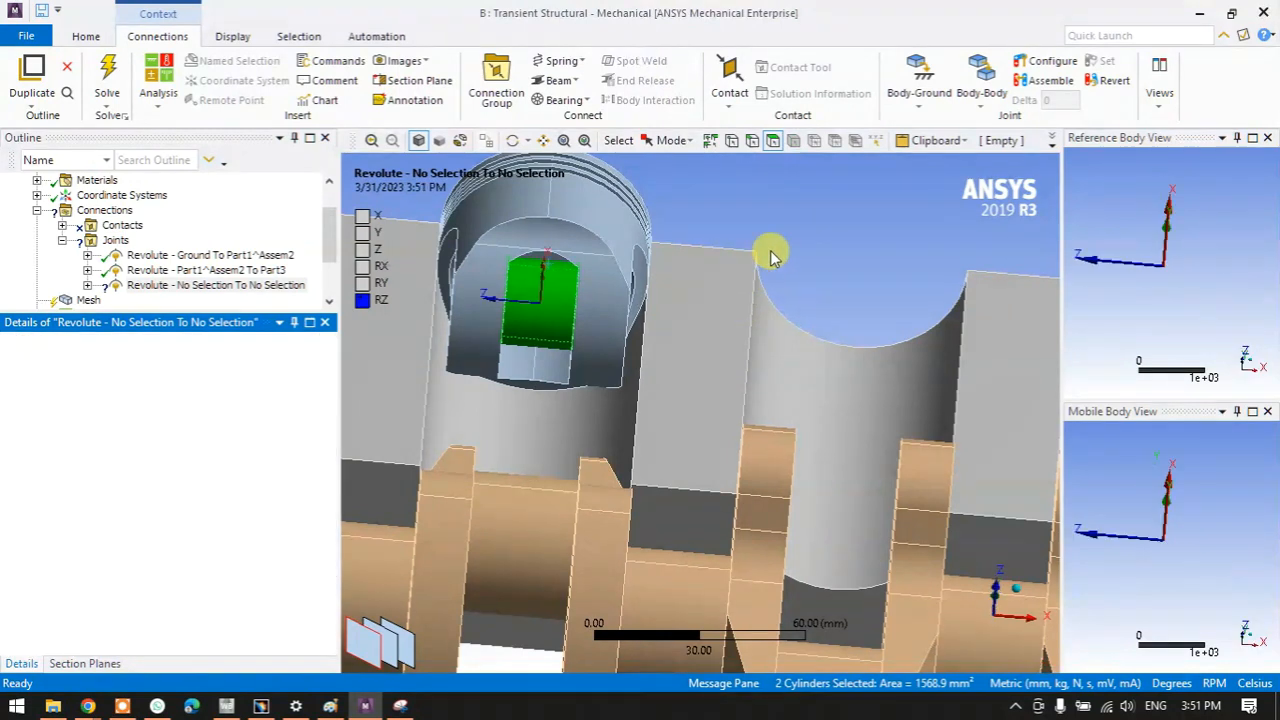
- Restore the connecting rod, hide the piston, and assign the rod's small-end bore faces as the revolute joint's mobile scope
{"action": "right_click", "coordinate": [765, 208]}
{"action": "left_click", "coordinate": [815, 280]}
{"action": "middle_click_drag", "start_coordinate": [649, 402], "coordinate": [707, 461]}
{"action": "left_click", "coordinate": [511, 220]}
{"action": "right_click", "coordinate": [511, 220]}
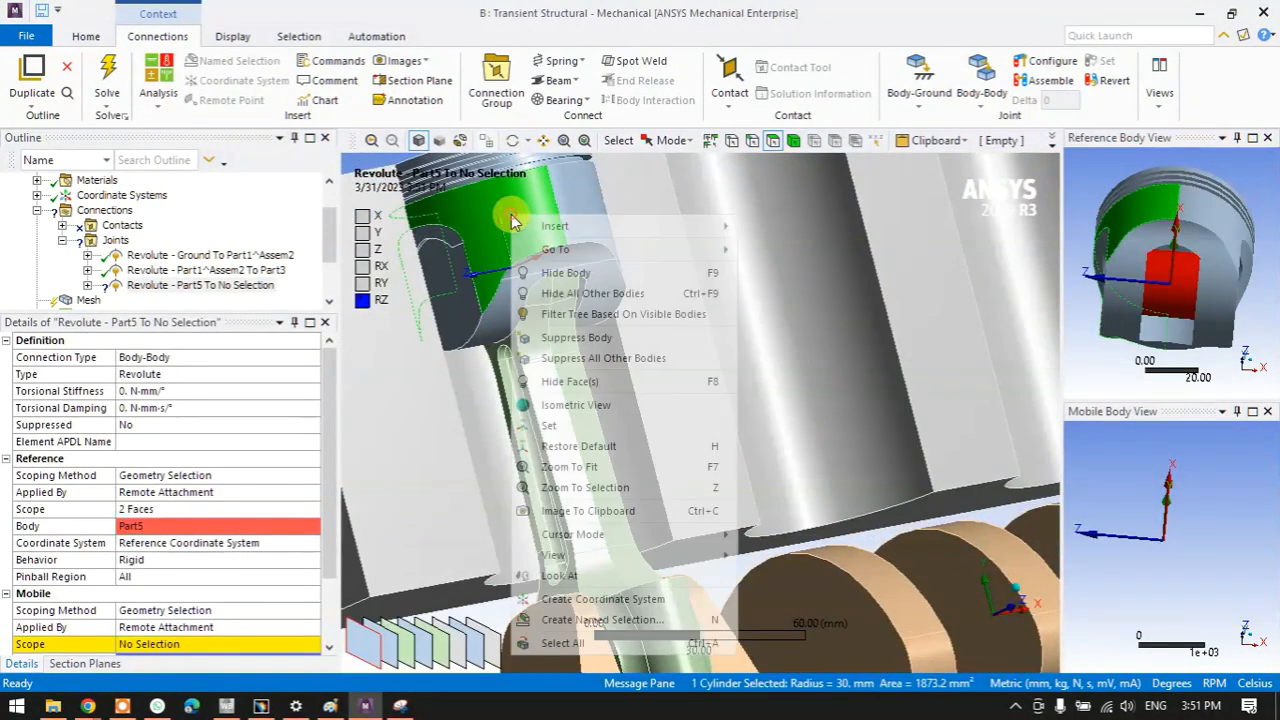
{"action": "left_click", "coordinate": [543, 272]}
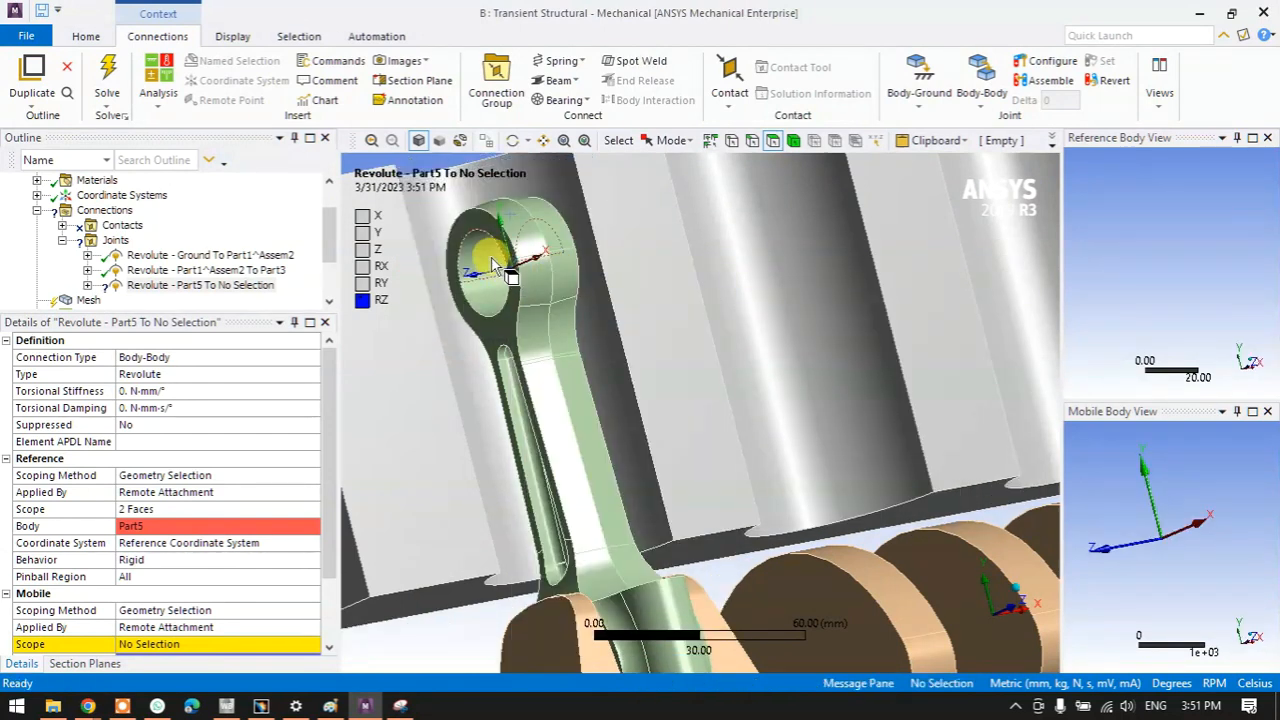
{"action": "left_click", "coordinate": [490, 275]}
{"action": "scroll", "coordinate": [248, 545], "scroll_direction": "down", "scroll_amount": 1}
{"action": "left_click", "coordinate": [160, 594]}
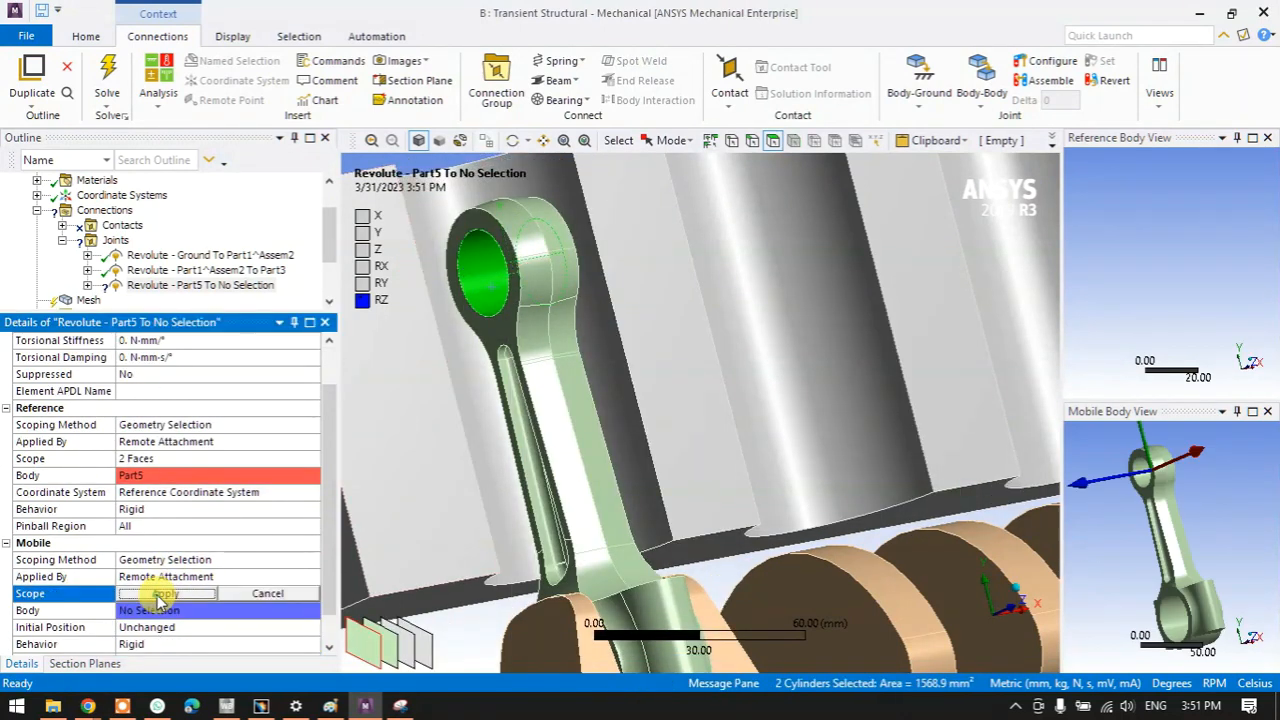
{"action": "left_click", "coordinate": [163, 594]}
- Make the hidden piston visible again in the full assembly
{"action": "scroll", "coordinate": [590, 438], "scroll_direction": "down", "scroll_amount": 3}
{"action": "scroll", "coordinate": [592, 440], "scroll_direction": "down", "scroll_amount": 2}
{"action": "middle_click_drag", "start_coordinate": [692, 443], "coordinate": [668, 505]}
{"action": "right_click", "coordinate": [492, 238]}
{"action": "left_click", "coordinate": [531, 295]}
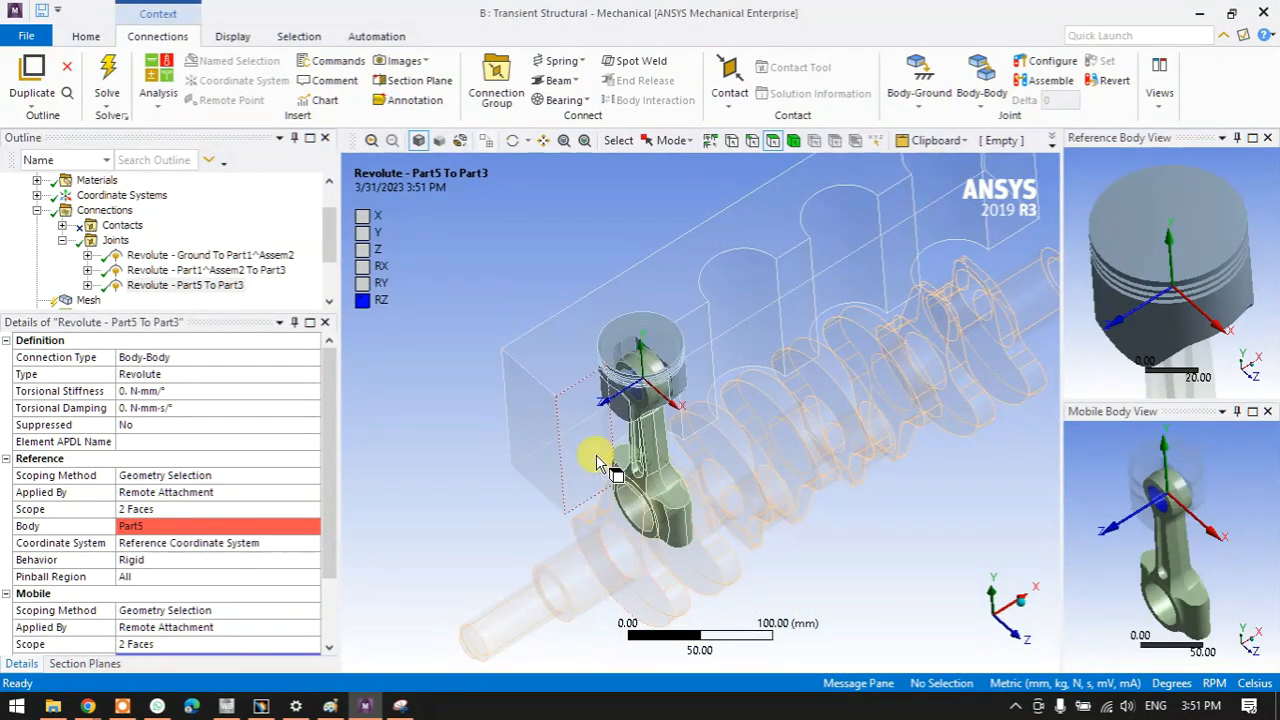
{"action": "middle_click_drag", "start_coordinate": [609, 472], "coordinate": [592, 430]}
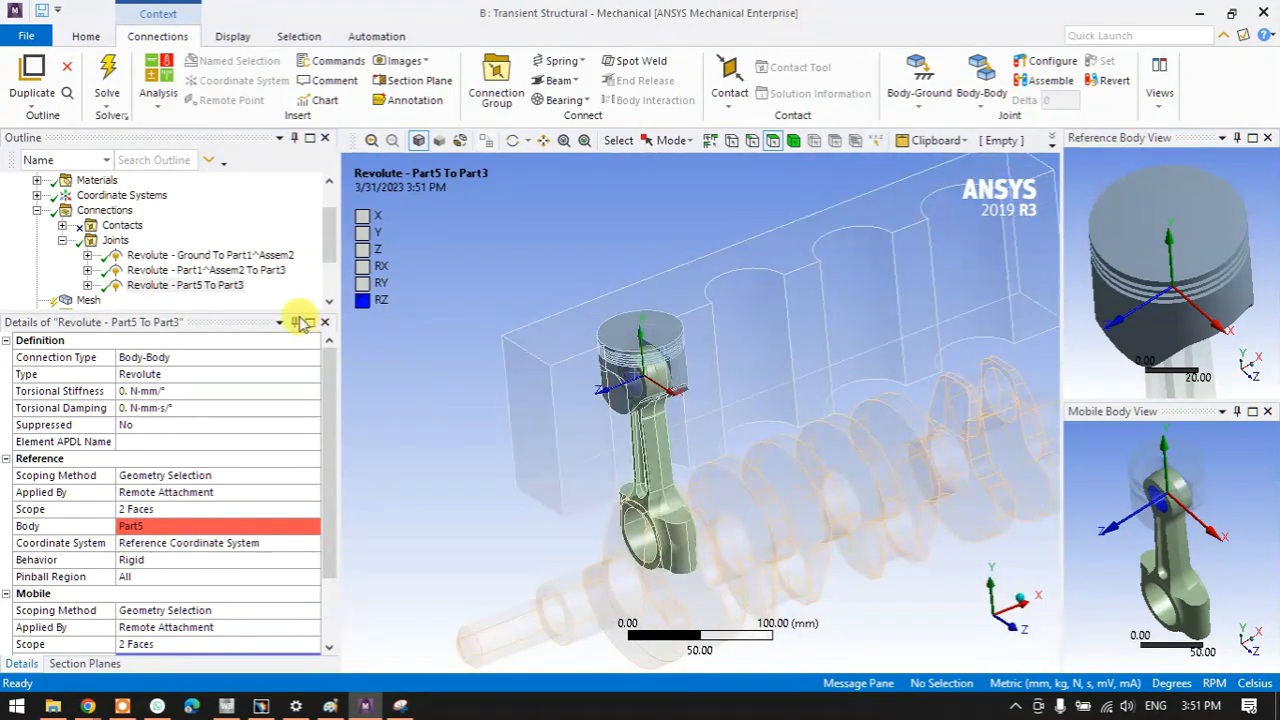
- Configure the ground-to-crankshaft revolute joint interactively and rotate the crankshaft to check the motion, then return to the Joints group
{"action": "left_click", "coordinate": [186, 256]}
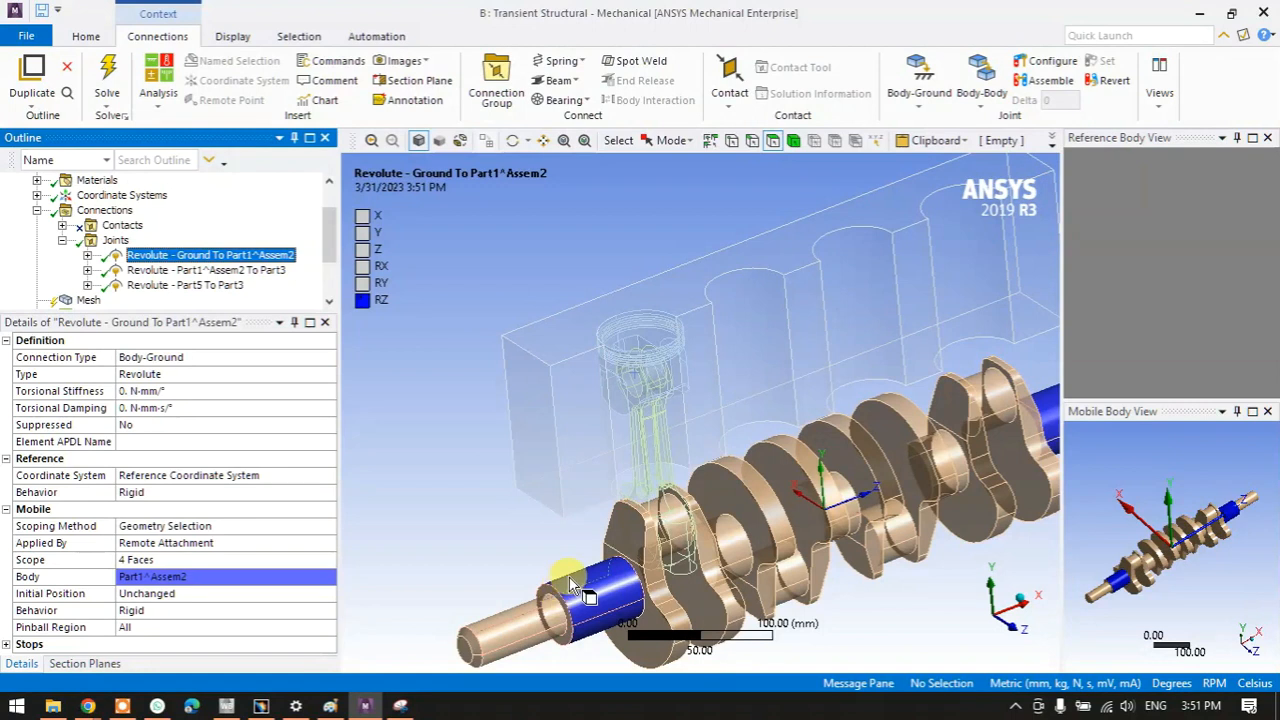
{"action": "left_click", "coordinate": [1045, 61]}
{"action": "middle_click_drag", "start_coordinate": [673, 457], "coordinate": [588, 398], "text": "ctrl"}
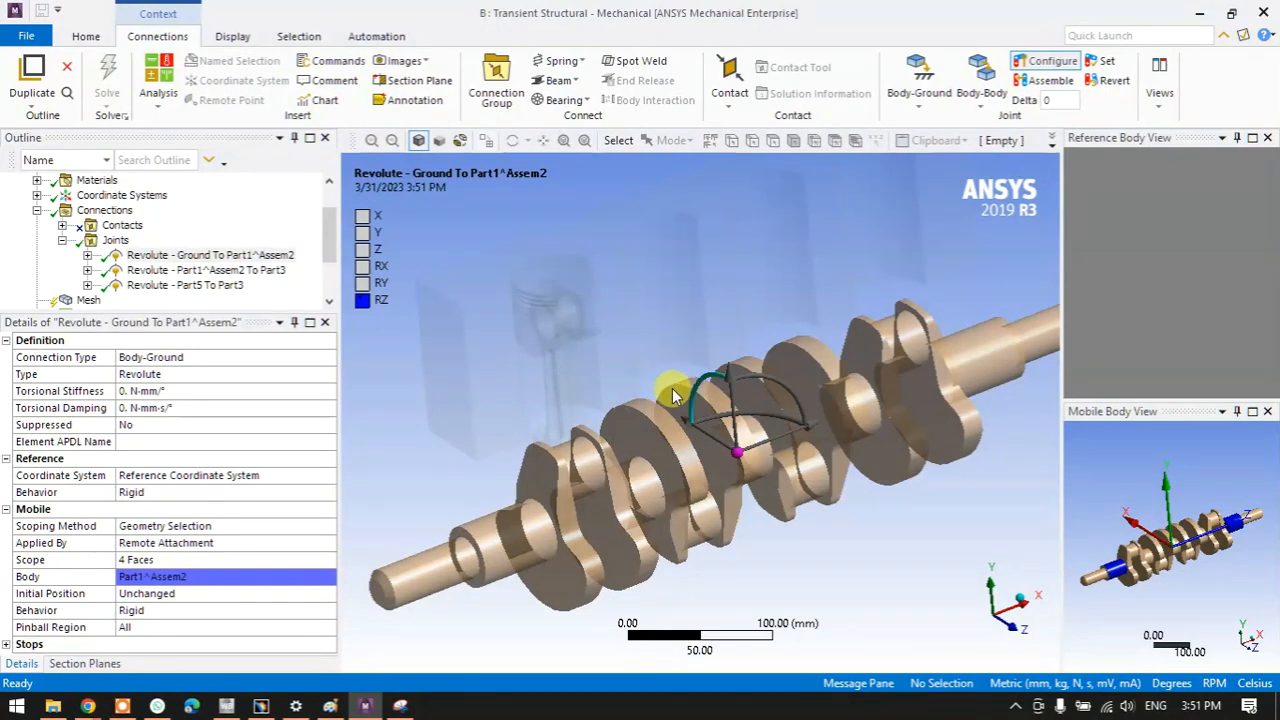
{"action": "left_click_drag", "start_coordinate": [698, 384], "coordinate": [694, 288]}
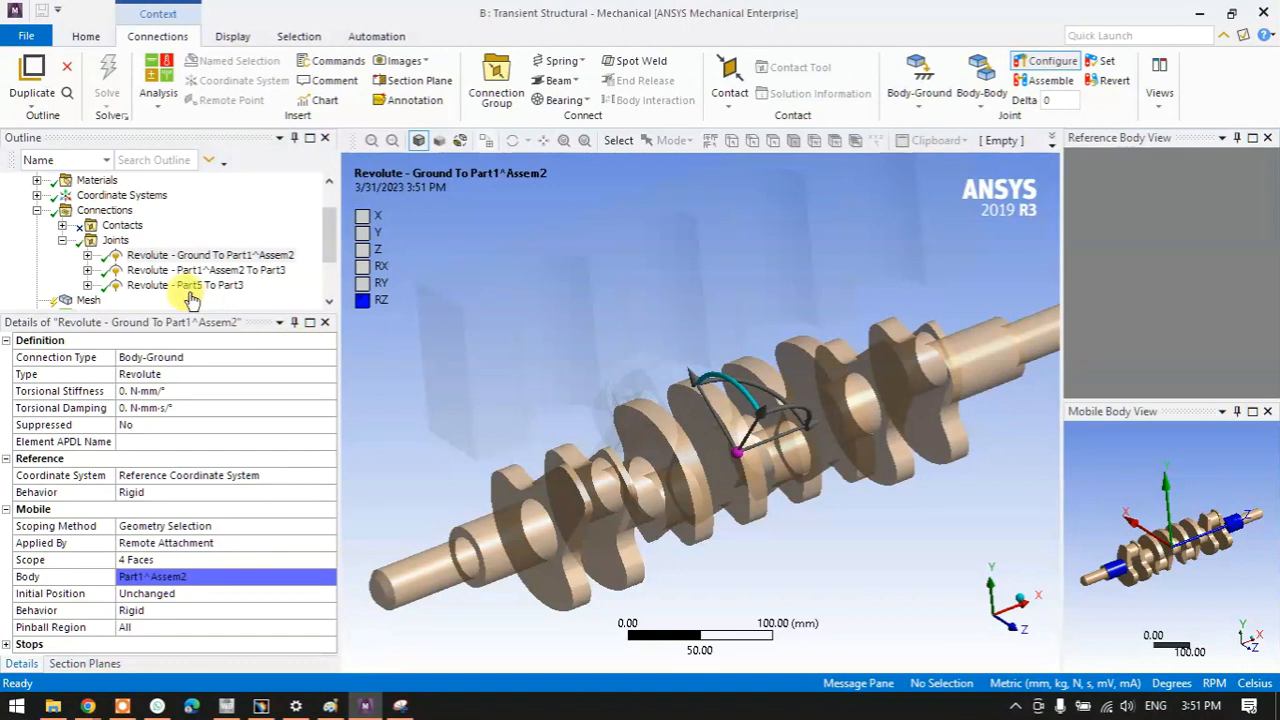
{"action": "left_click", "coordinate": [115, 240]}
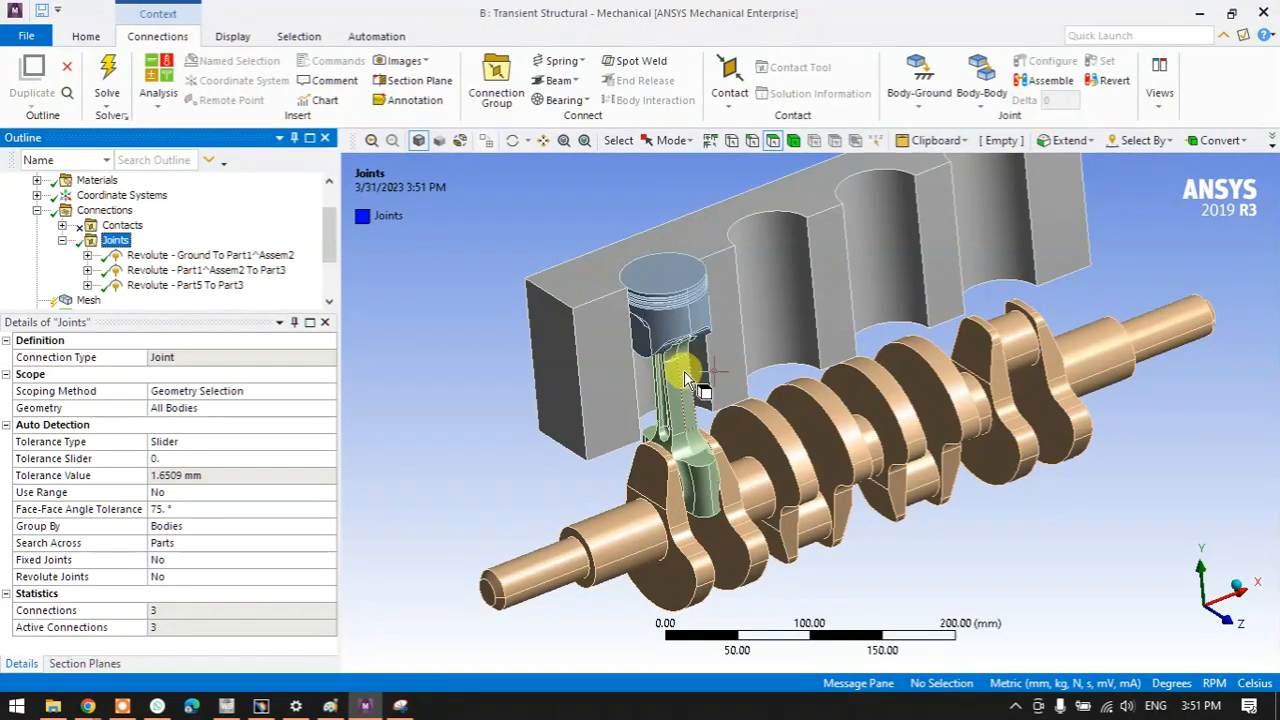
{"action": "left_click", "coordinate": [662, 283]}
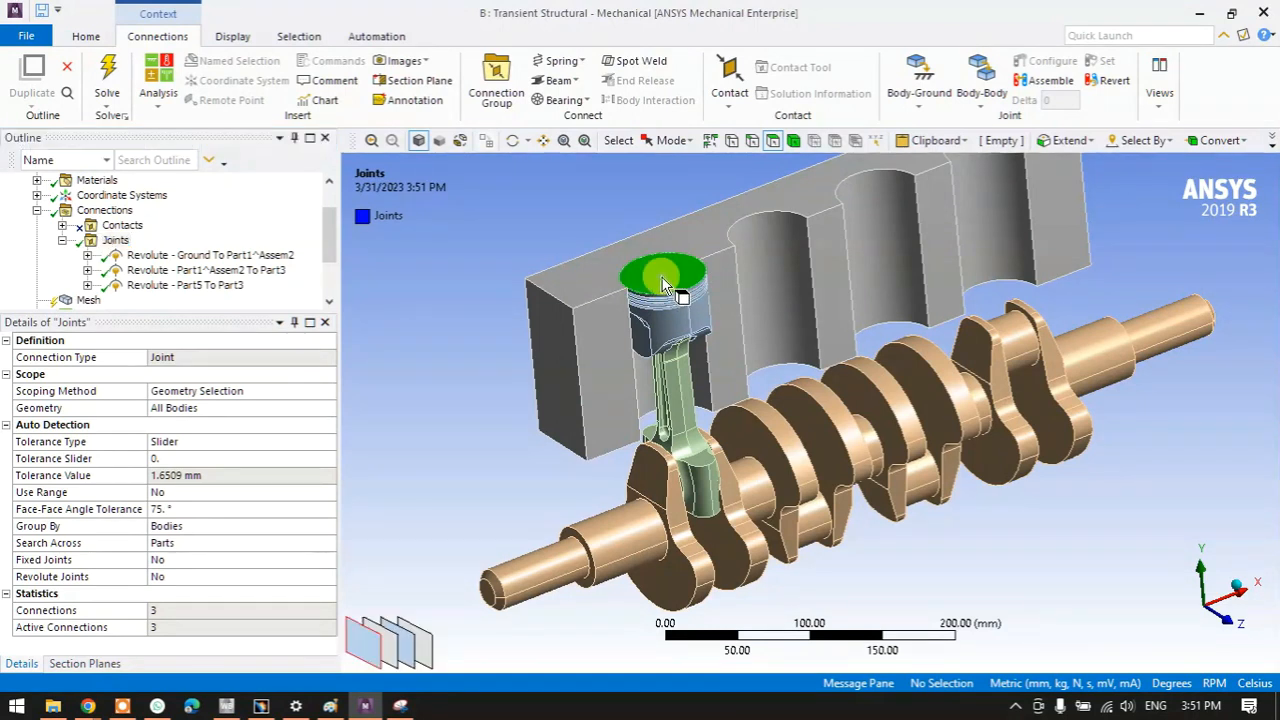
{"action": "left_click", "coordinate": [610, 323]}
{"action": "left_click", "coordinate": [480, 470]}
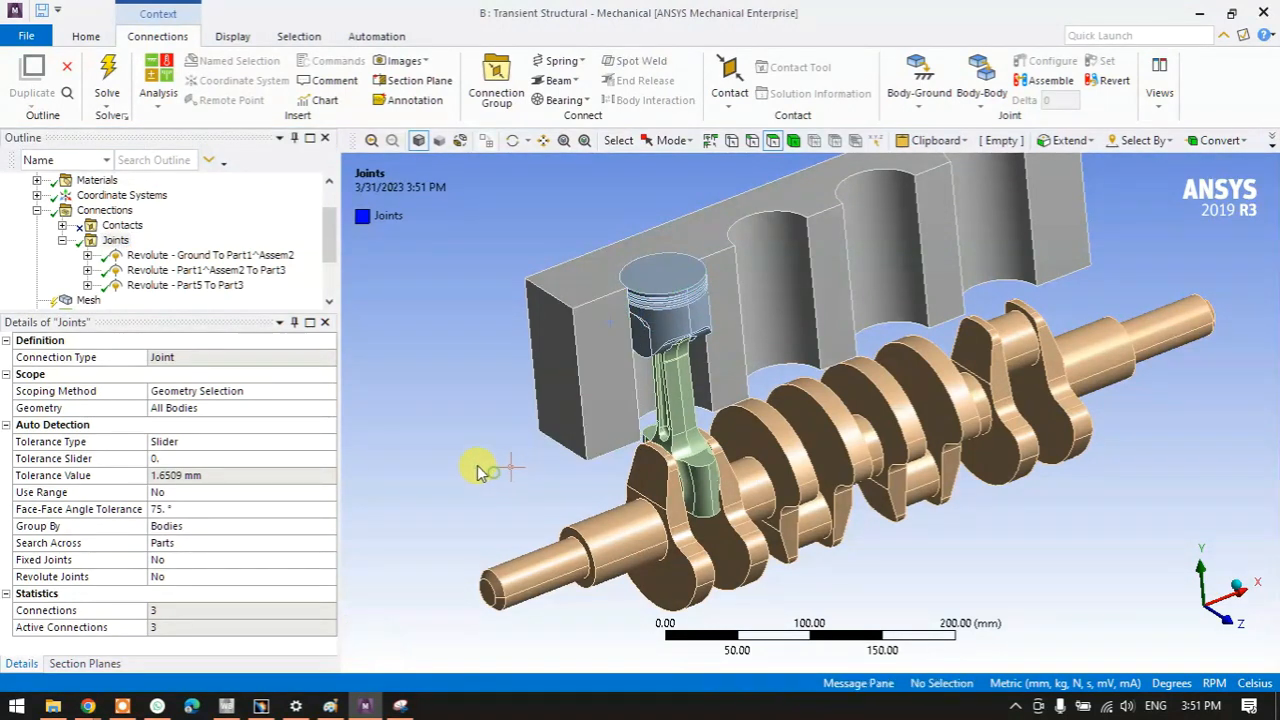
- Insert another body-to-body joint in the Joints group and set its type to Translational
{"action": "right_click", "coordinate": [115, 241]}
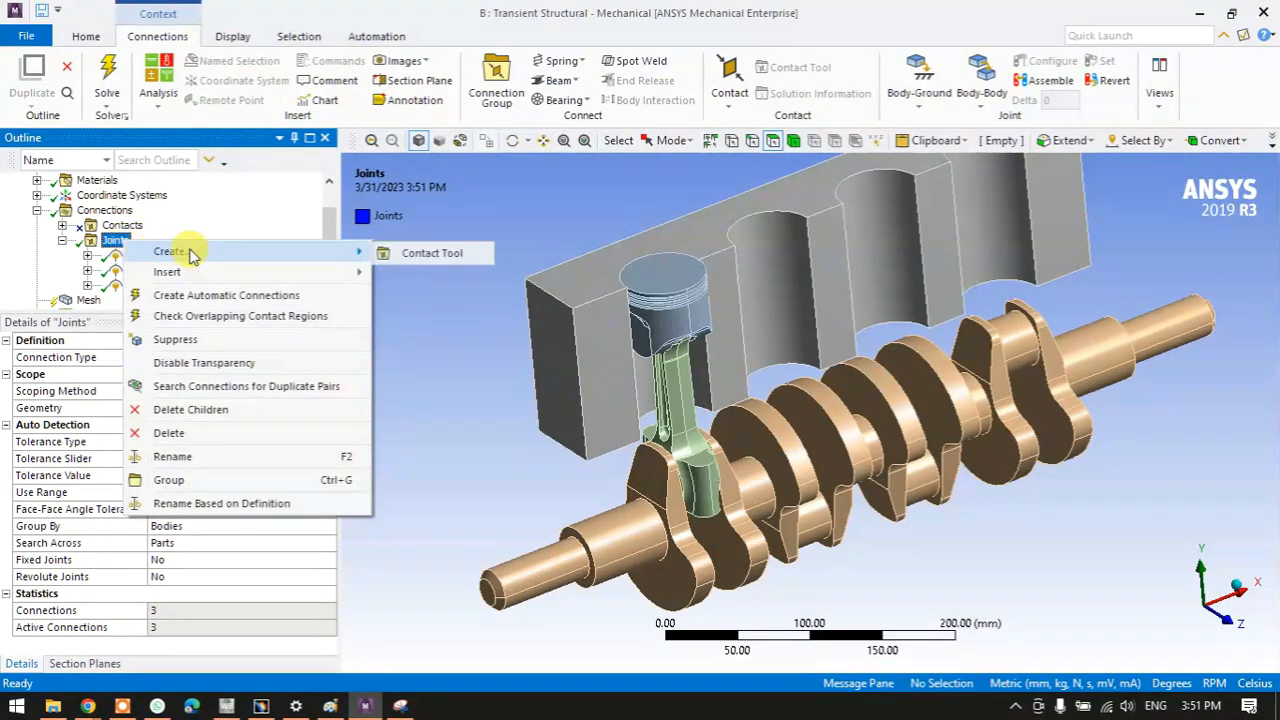
{"action": "mouse_move", "coordinate": [320, 270]}
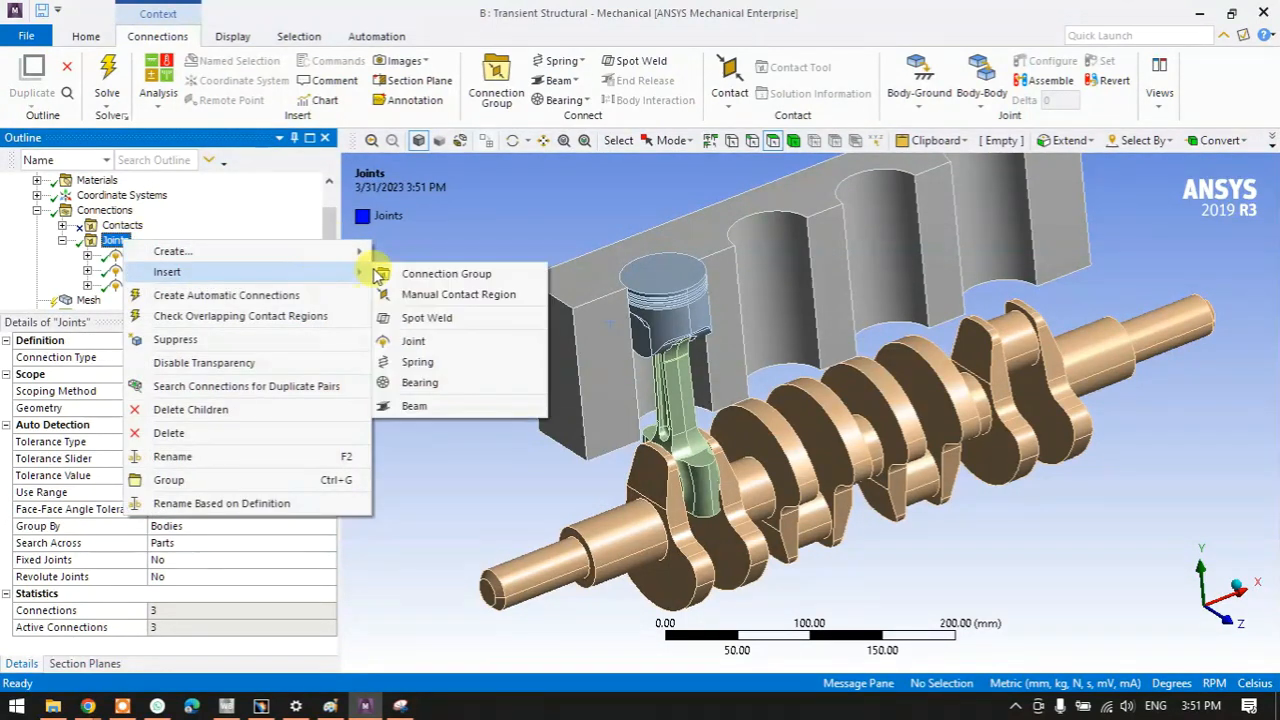
{"action": "left_click", "coordinate": [425, 350]}
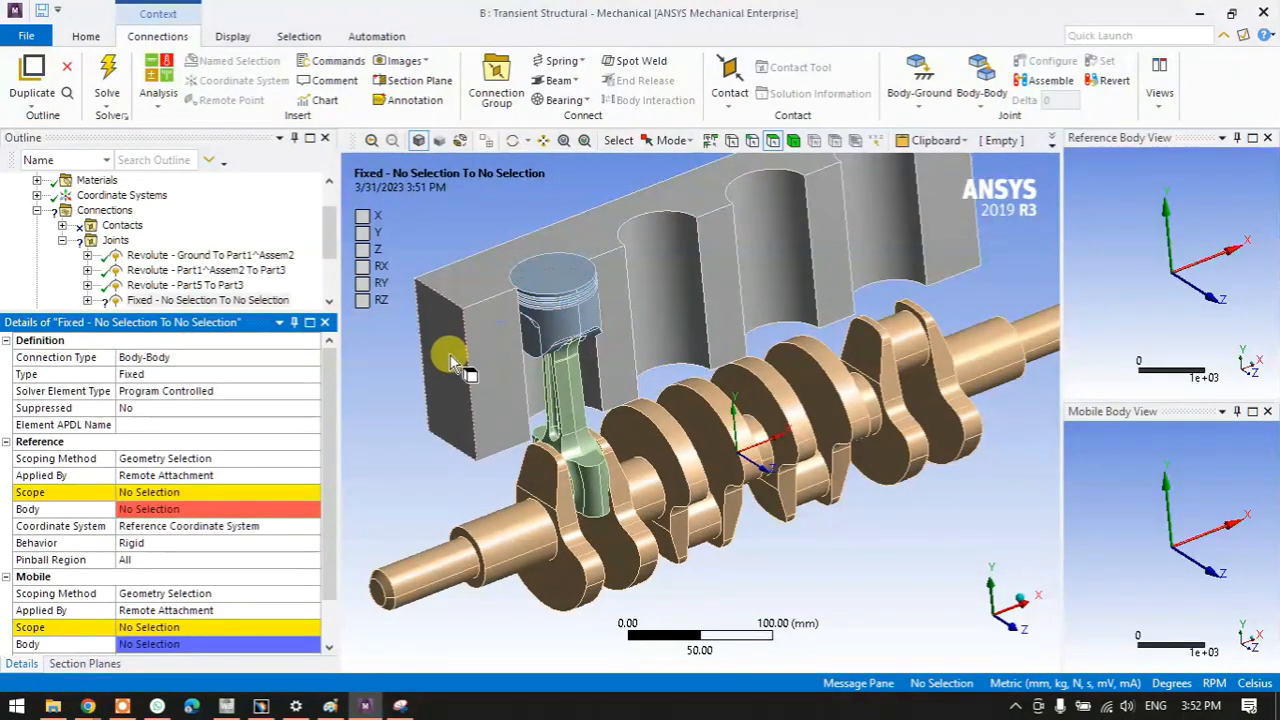
{"action": "left_click", "coordinate": [313, 376]}
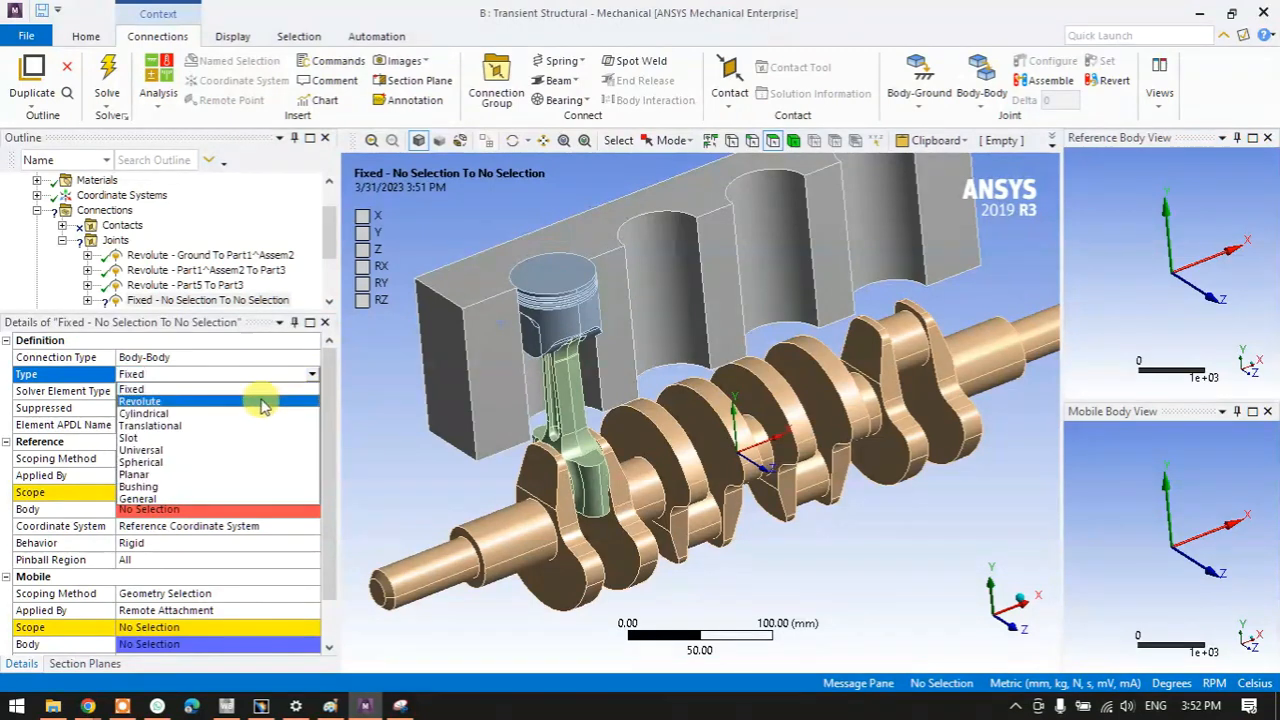
{"action": "left_click", "coordinate": [208, 432]}
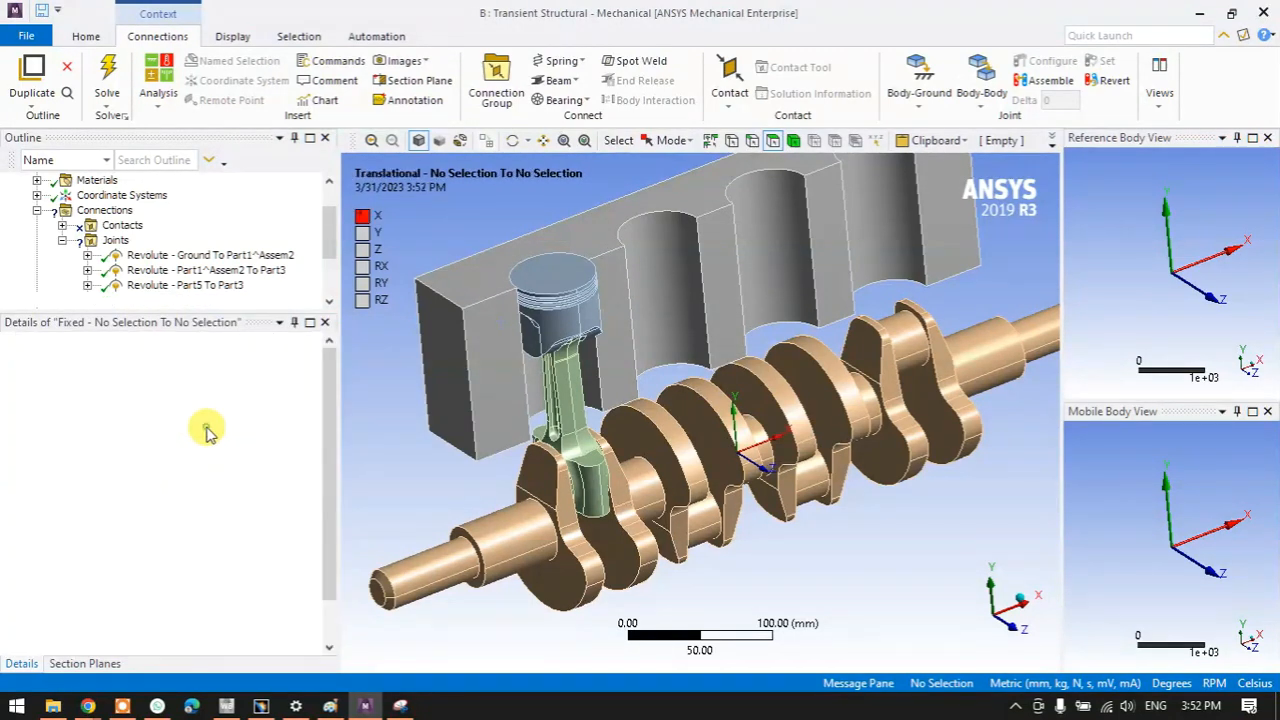
- Assign the engine block's cylinder bore face around the piston as the translational joint's reference scope
{"action": "left_click", "coordinate": [160, 480]}
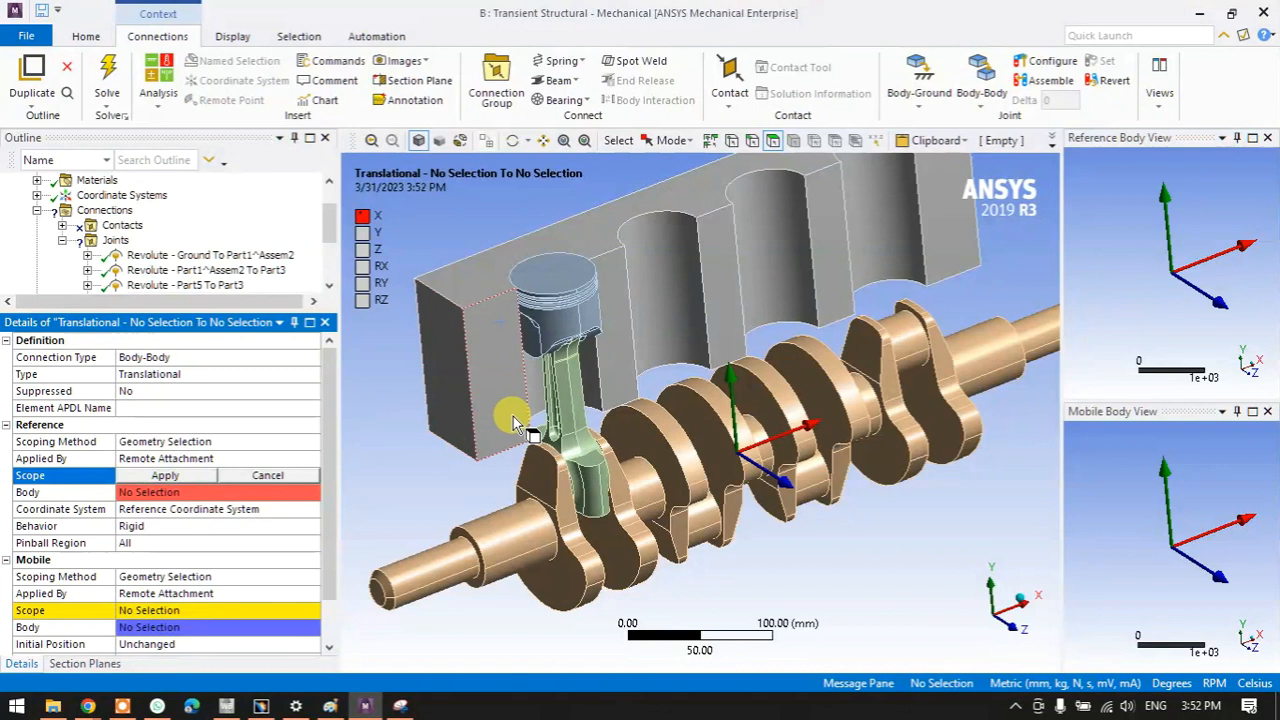
{"action": "left_click", "coordinate": [535, 310]}
{"action": "mouse_move", "coordinate": [547, 458]}
{"action": "middle_mouse_down"}
{"action": "mouse_move", "coordinate": [476, 426]}
{"action": "mouse_move", "coordinate": [438, 431]}
{"action": "mouse_move", "coordinate": [562, 445]}
{"action": "mouse_move", "coordinate": [567, 469]}
{"action": "middle_mouse_up"}
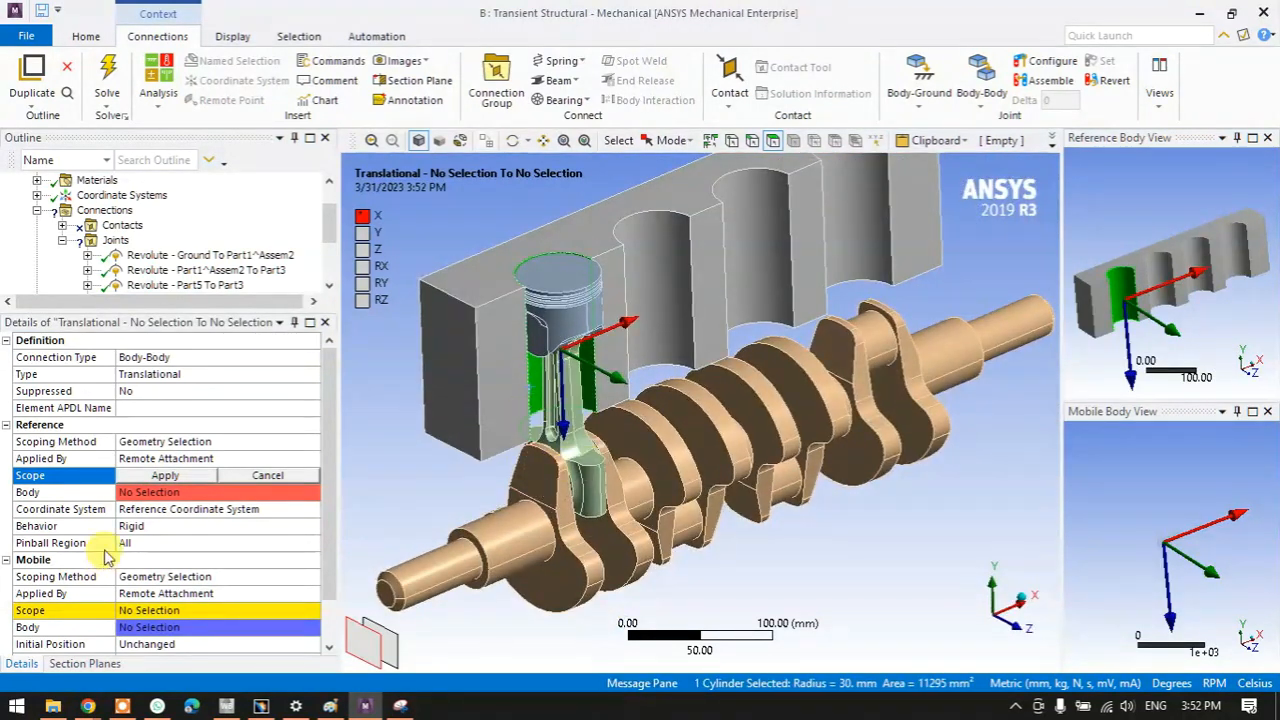
{"action": "left_click", "coordinate": [165, 476]}
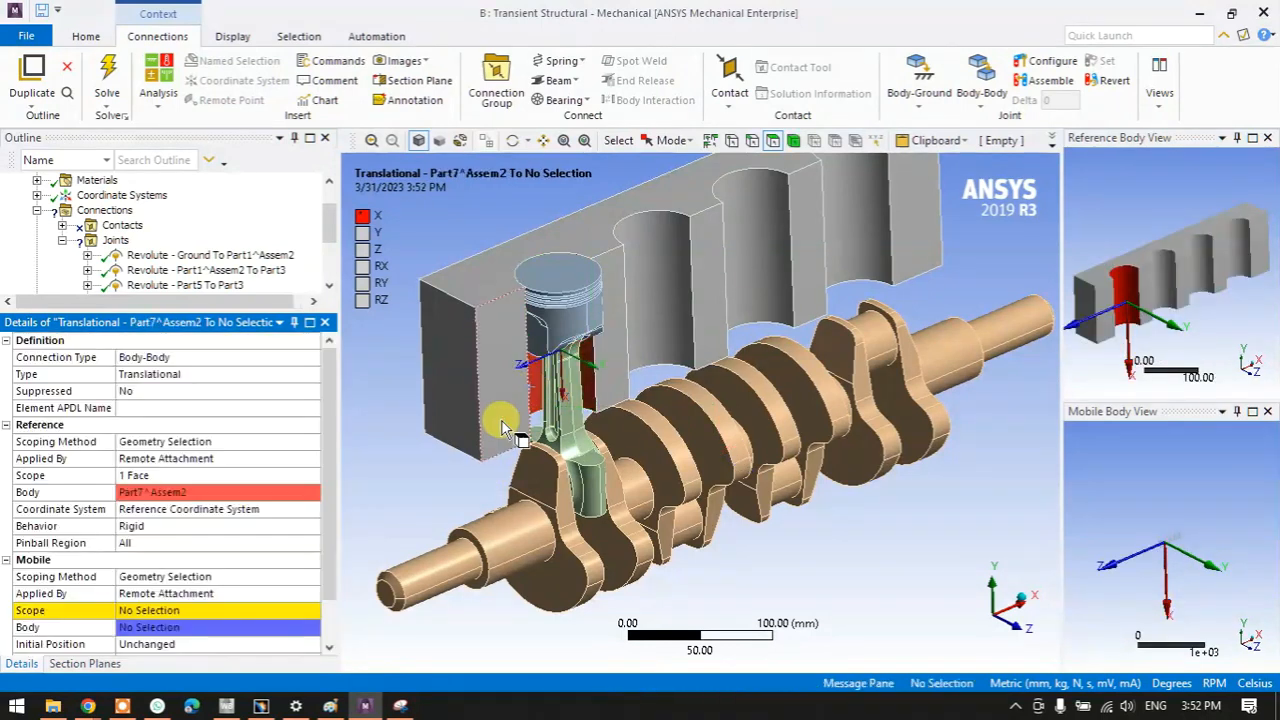
- Hide the engine block and assign the piston's two outer cylindrical skirt faces as the translational joint's mobile scope
{"action": "left_click", "coordinate": [177, 598]}
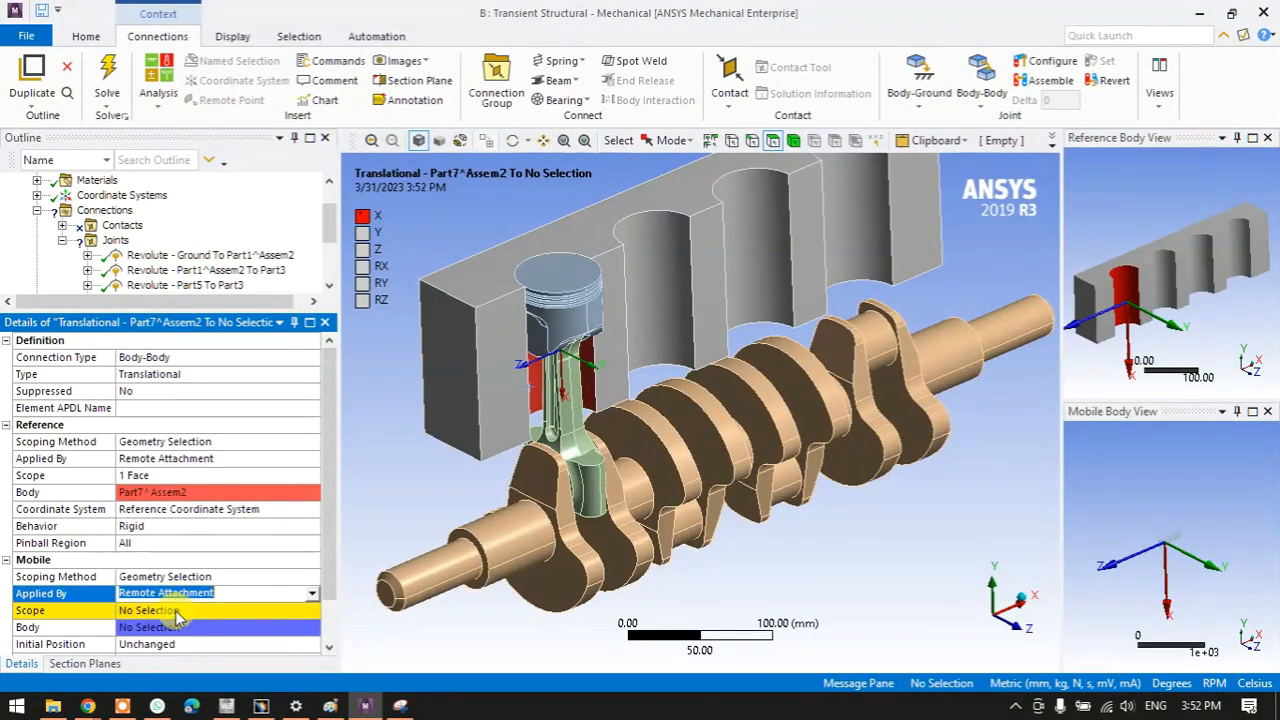
{"action": "left_click", "coordinate": [511, 366]}
{"action": "right_click", "coordinate": [490, 360]}
{"action": "key", "text": "Escape"}
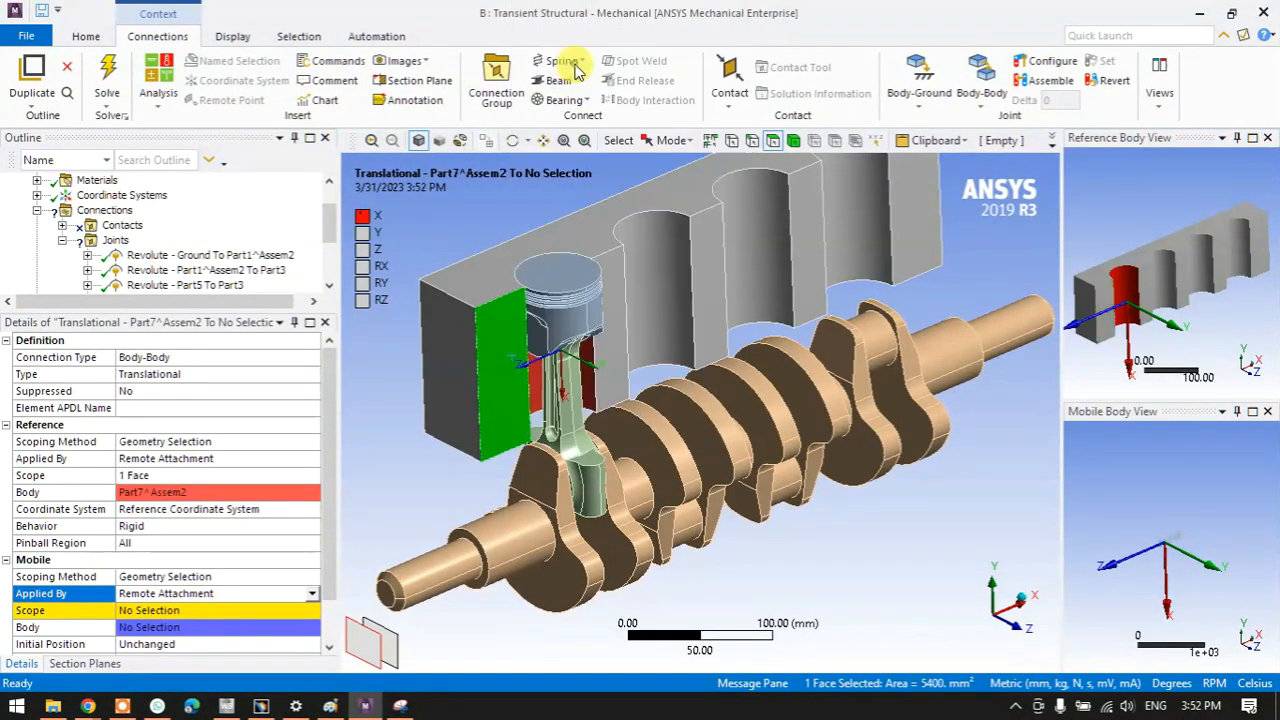
{"action": "scroll", "coordinate": [608, 304], "scroll_direction": "up", "scroll_amount": 3}
{"action": "scroll", "coordinate": [729, 449], "scroll_direction": "up", "scroll_amount": 5}
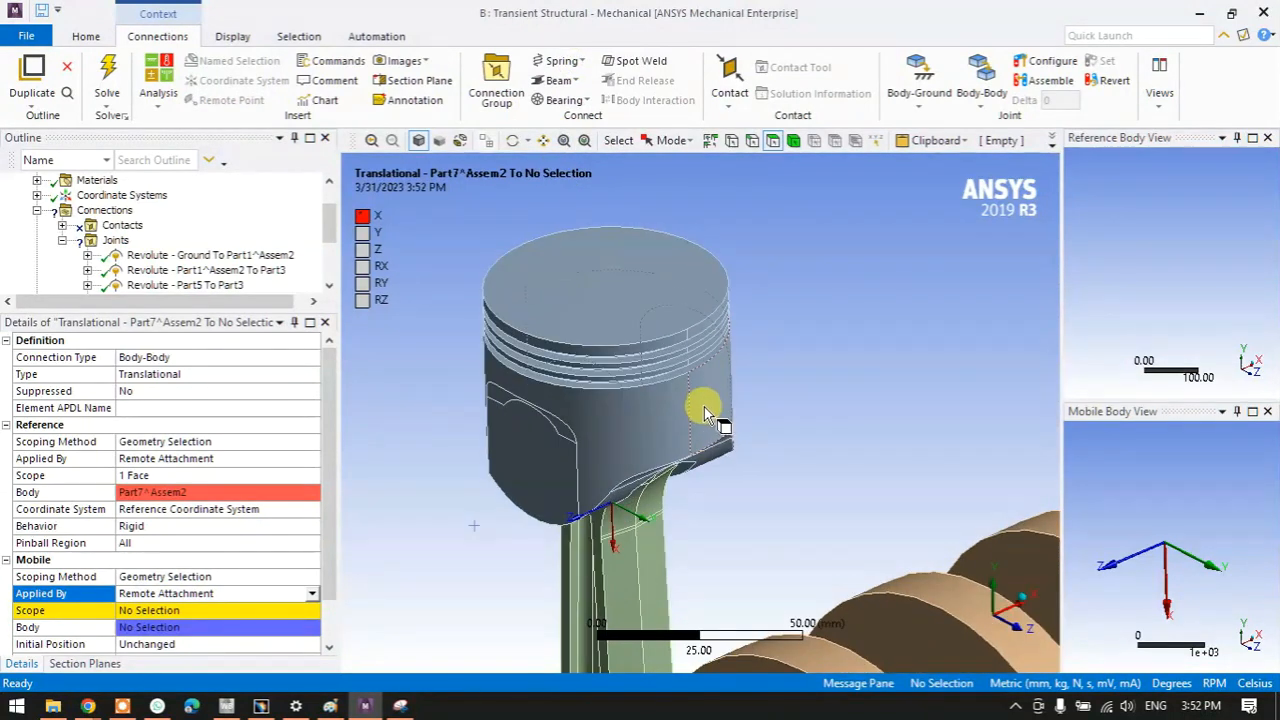
{"action": "left_click", "coordinate": [669, 414]}
{"action": "left_click", "coordinate": [157, 628]}
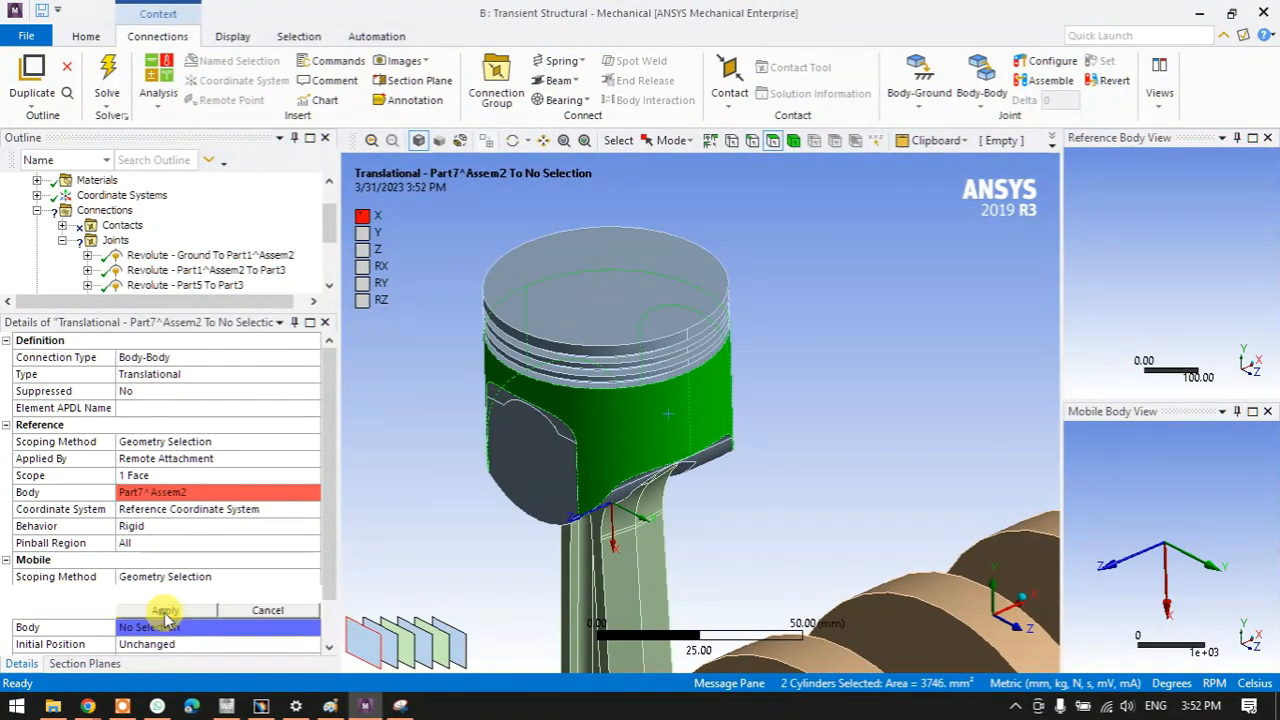
{"action": "left_click", "coordinate": [162, 614]}
- Make the hidden engine block visible again around the piston
{"action": "scroll", "coordinate": [553, 452], "scroll_direction": "down", "scroll_amount": 3}
{"action": "scroll", "coordinate": [553, 452], "scroll_direction": "down", "scroll_amount": 3}
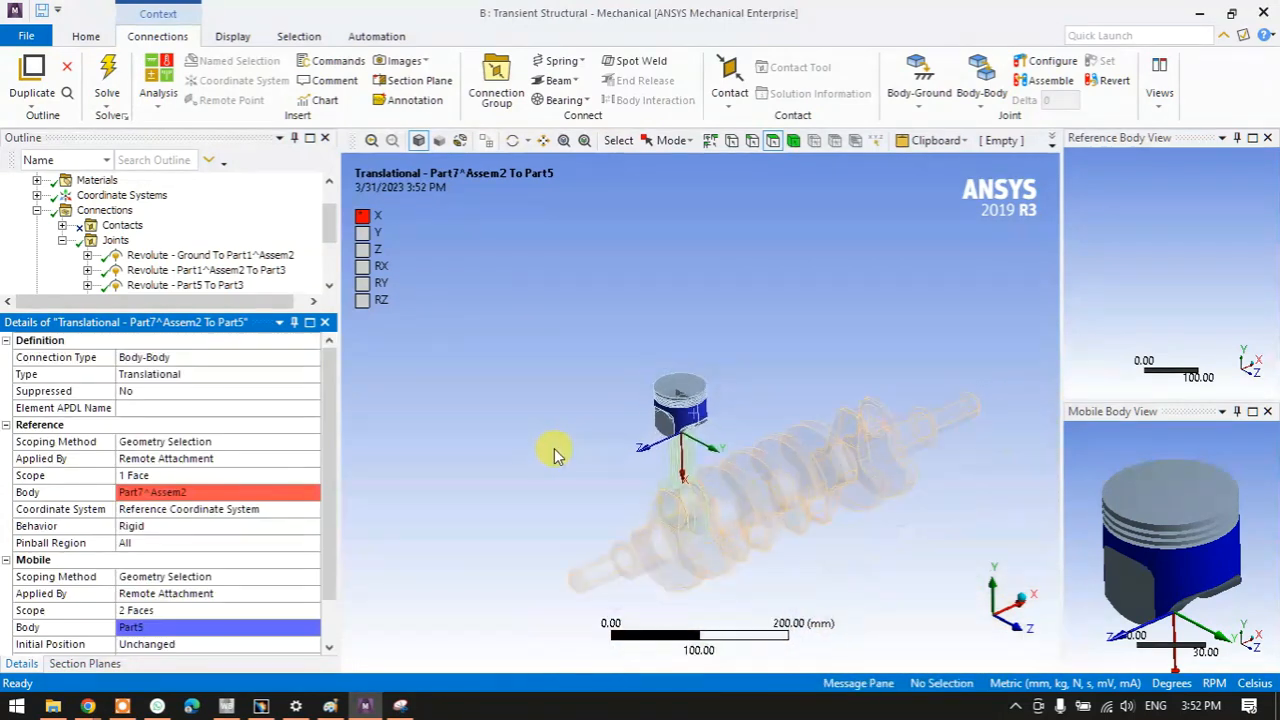
{"action": "right_click", "coordinate": [568, 399]}
{"action": "left_click", "coordinate": [622, 150]}
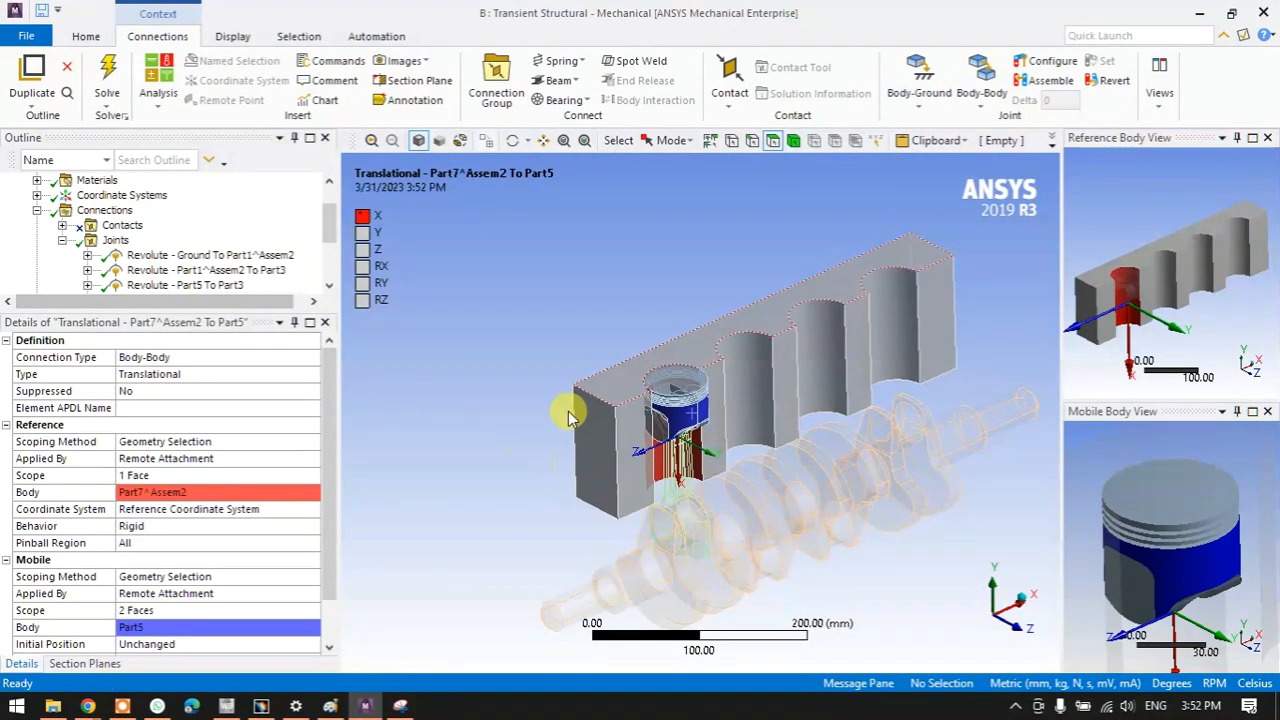
{"action": "scroll", "coordinate": [128, 255], "scroll_direction": "down", "scroll_amount": 1}
{"action": "scroll", "coordinate": [128, 255], "scroll_direction": "down", "scroll_amount": 1}
{"action": "scroll", "coordinate": [165, 220], "scroll_direction": "up", "scroll_amount": 1}
- Configure the ground-to-crankshaft revolute joint and rotate the crankshaft to check the motion with the translational joint in place
{"action": "left_click", "coordinate": [158, 212]}
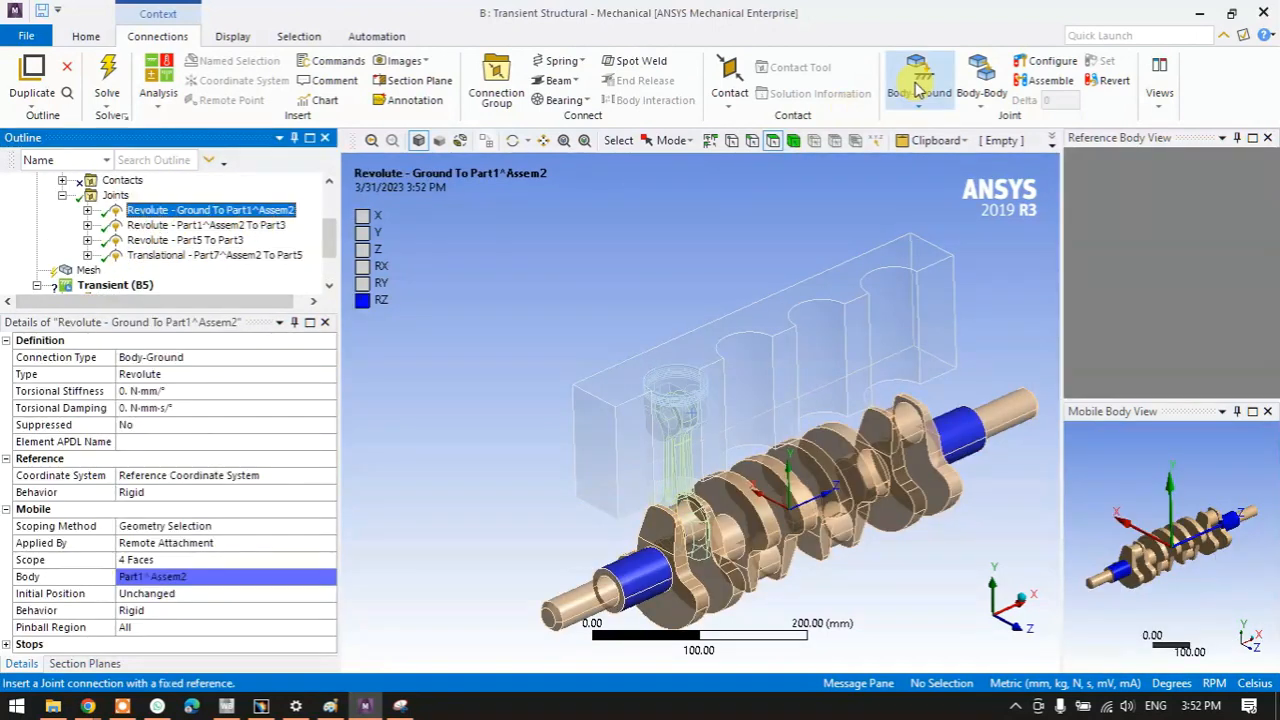
{"action": "left_click", "coordinate": [1045, 62]}
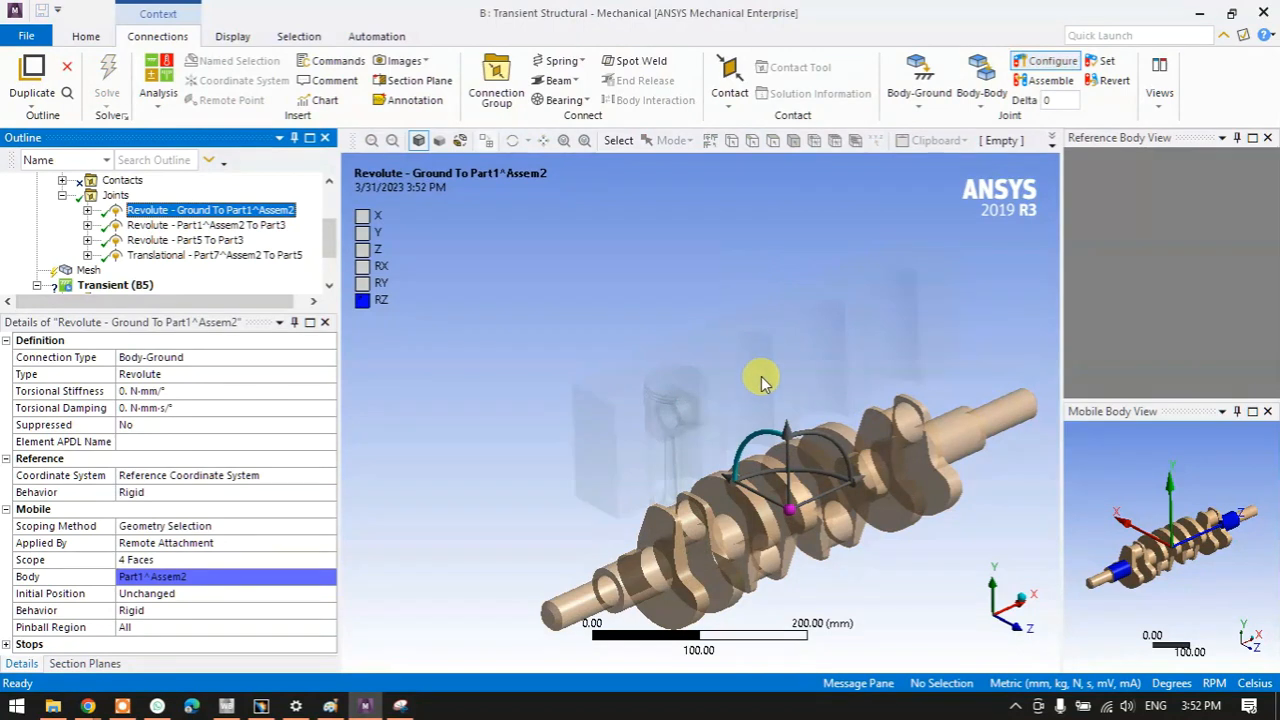
{"action": "left_click_drag", "start_coordinate": [748, 450], "coordinate": [737, 394]}
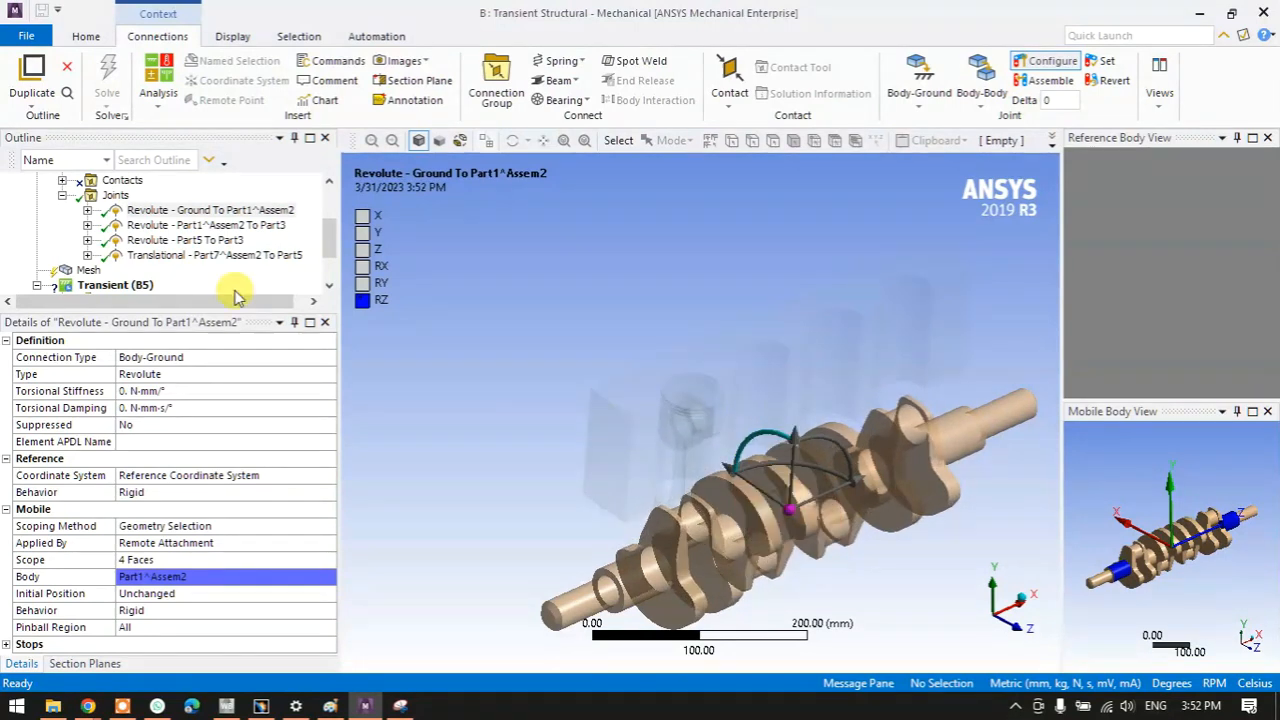
- Insert a new joint into the Joints group
{"action": "left_click", "coordinate": [115, 196]}
{"action": "right_click", "coordinate": [117, 197]}
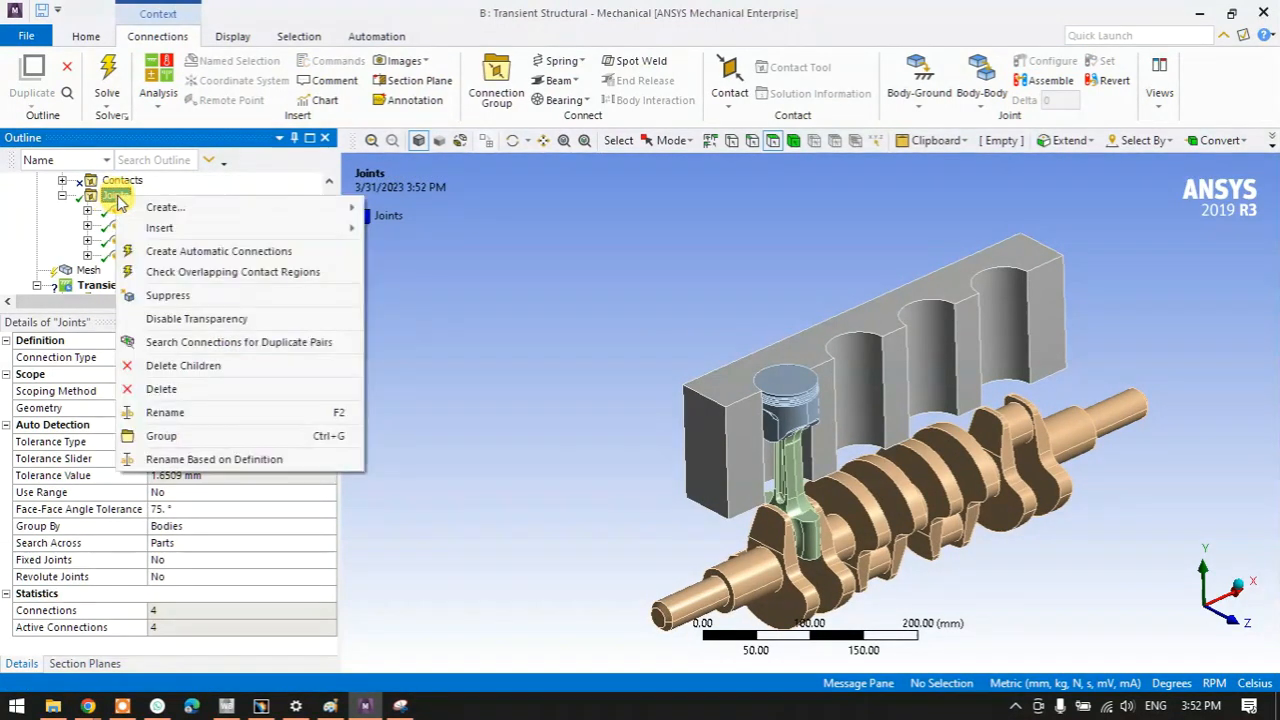
{"action": "mouse_move", "coordinate": [200, 227]}
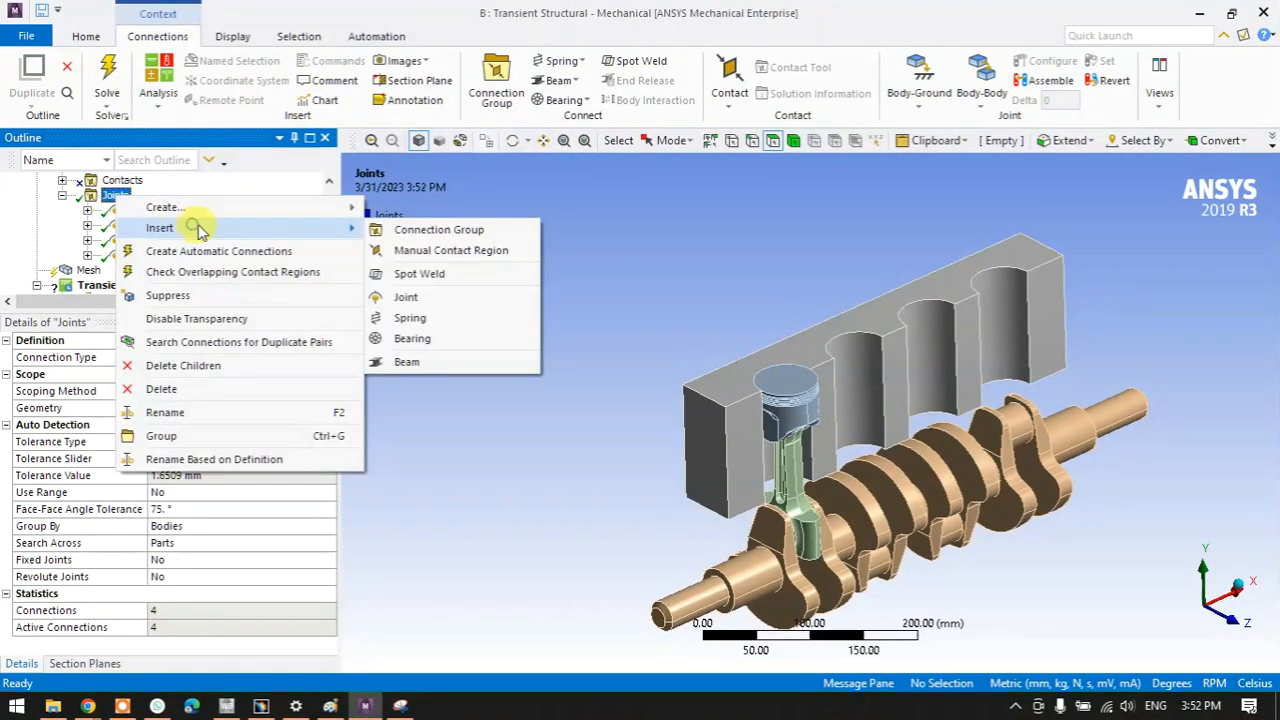
{"action": "left_click", "coordinate": [456, 304]}
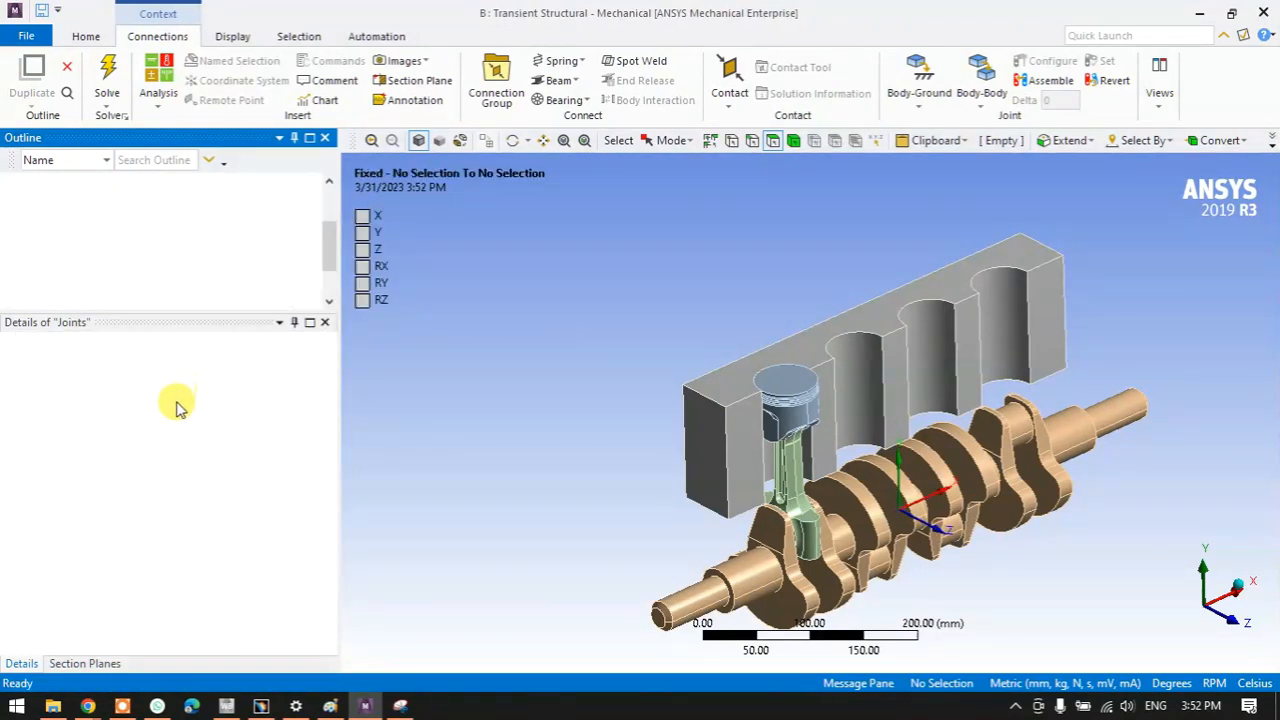
- Set the fixed joint's connection type to Body-Ground and assign the engine block's large flat back face as its mobile scope
{"action": "middle_click_drag", "start_coordinate": [430, 480], "coordinate": [607, 420]}
{"action": "left_click", "coordinate": [726, 407]}
{"action": "left_click", "coordinate": [140, 495]}
{"action": "left_click", "coordinate": [300, 357]}
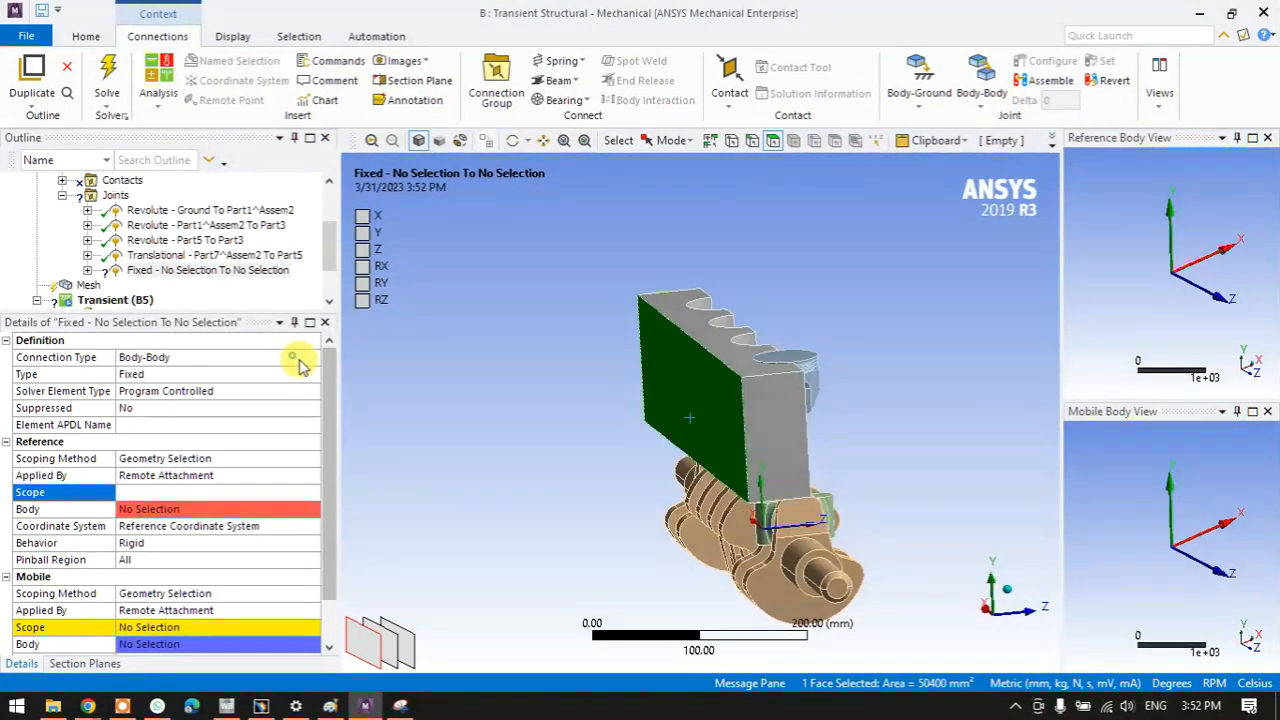
{"action": "left_click", "coordinate": [312, 357]}
{"action": "left_click", "coordinate": [245, 385]}
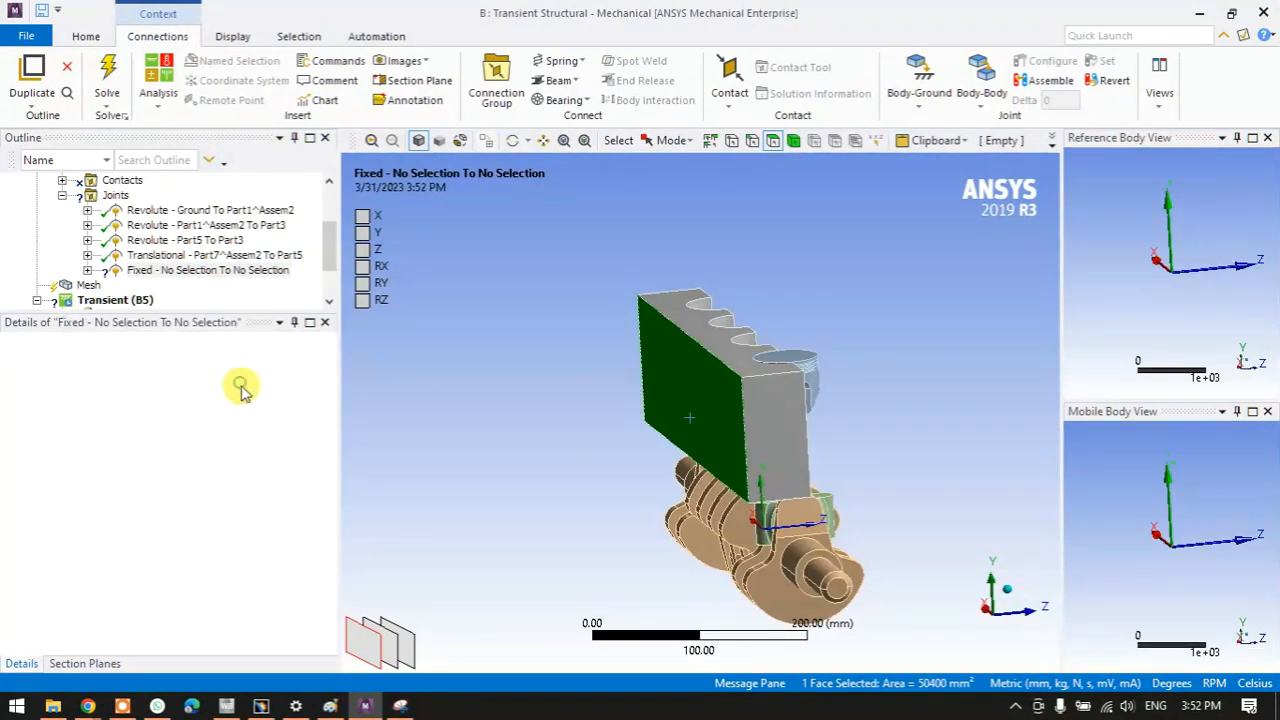
{"action": "left_click", "coordinate": [180, 540]}
{"action": "left_click", "coordinate": [145, 542]}
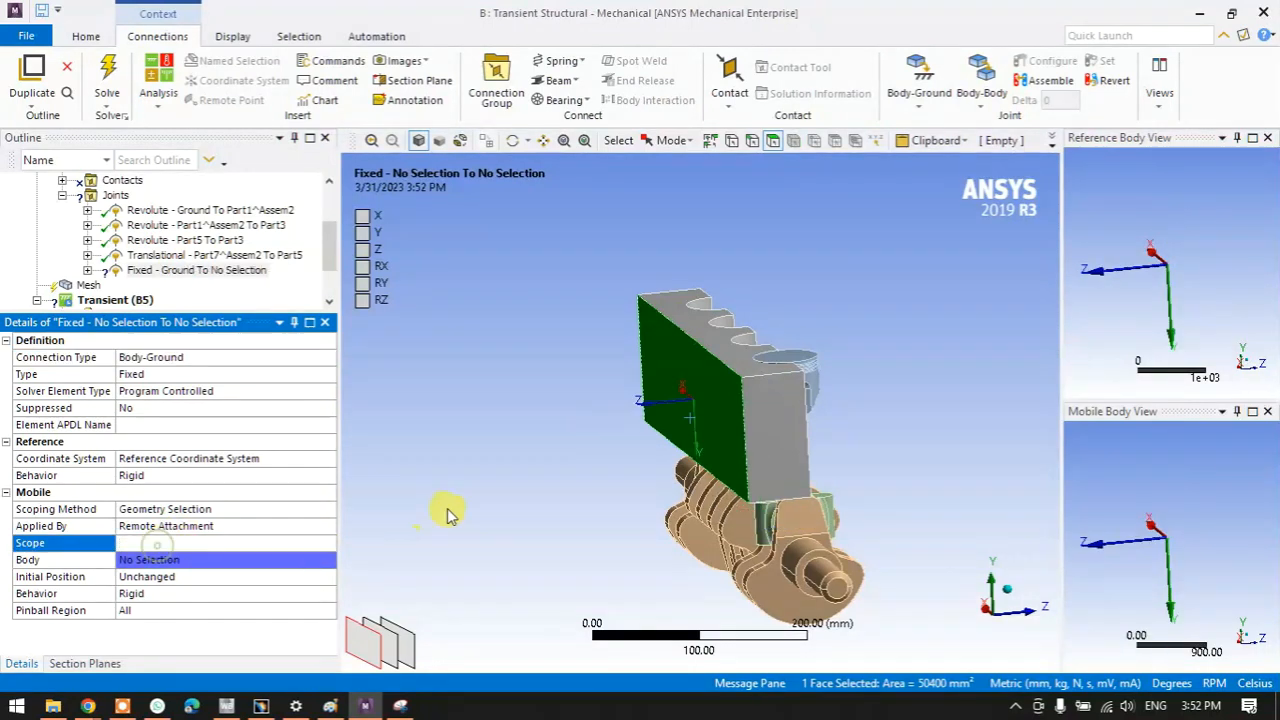
{"action": "middle_click_drag", "start_coordinate": [678, 514], "coordinate": [547, 507]}
{"action": "middle_click_drag", "start_coordinate": [658, 430], "coordinate": [876, 372]}
- Configure the ground-to-crankshaft revolute joint again and rotate the crankshaft to check the motion with the block fixed to ground
{"action": "left_click", "coordinate": [138, 211]}
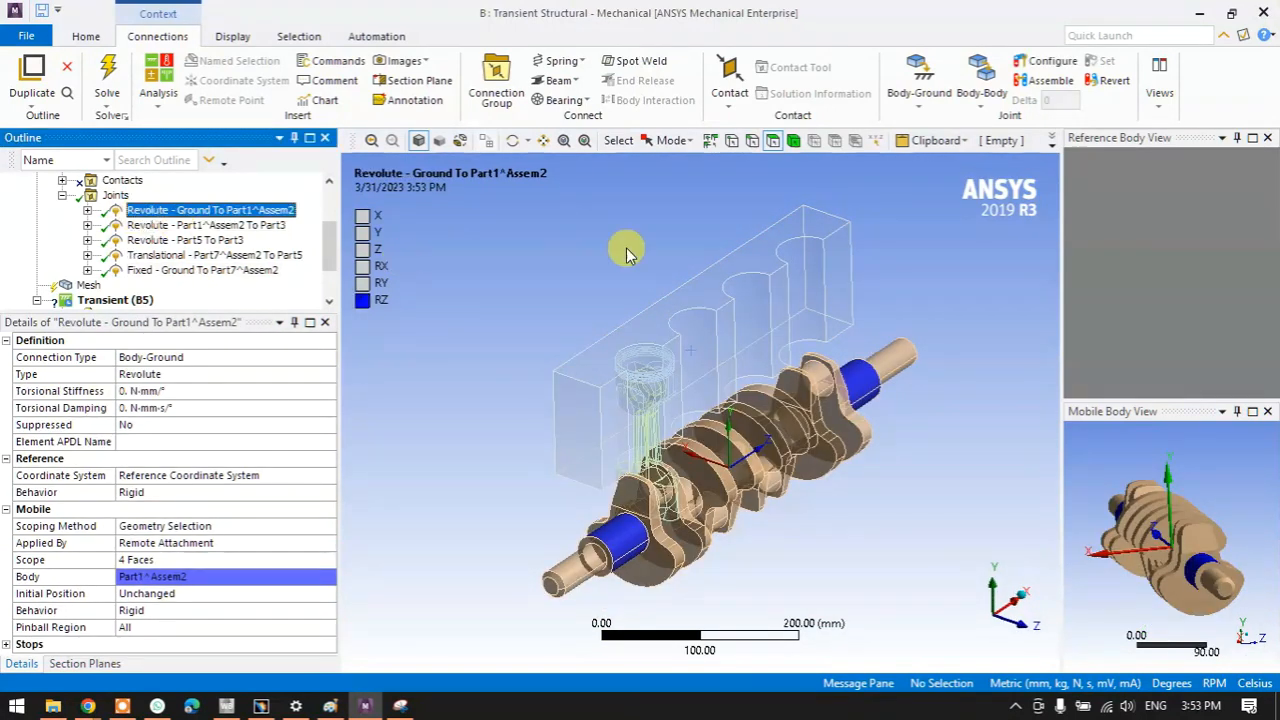
{"action": "left_click", "coordinate": [1045, 61]}
{"action": "left_click_drag", "start_coordinate": [676, 415], "coordinate": [728, 387]}
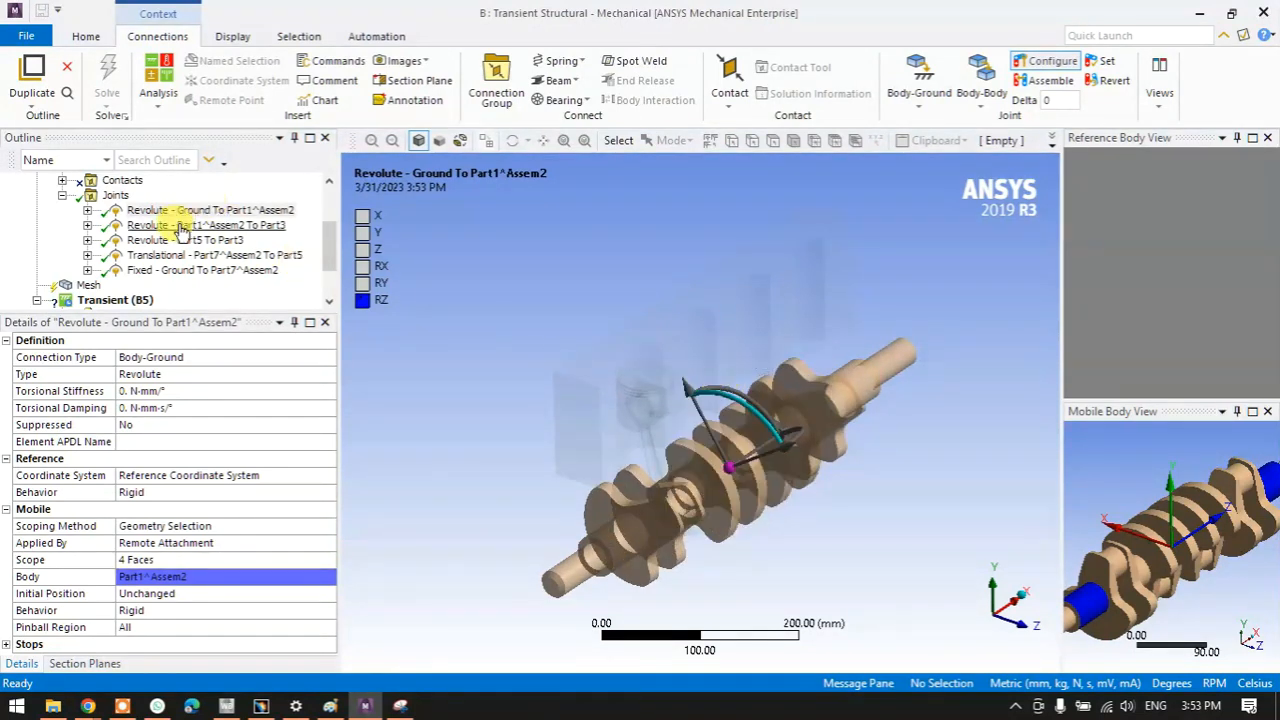
{"action": "left_click", "coordinate": [116, 196]}
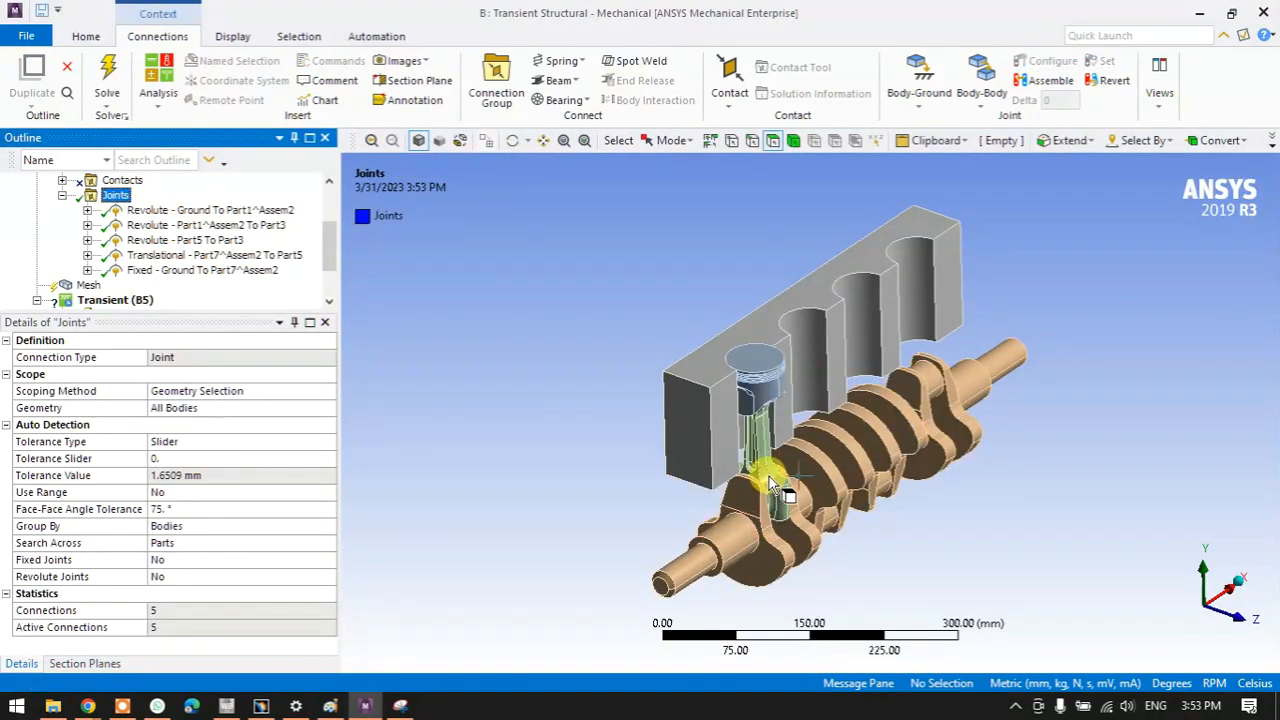
- Review the suppressed contact regions and unsuppress all three of them
{"action": "scroll", "coordinate": [750, 500], "scroll_direction": "up", "scroll_amount": 3}
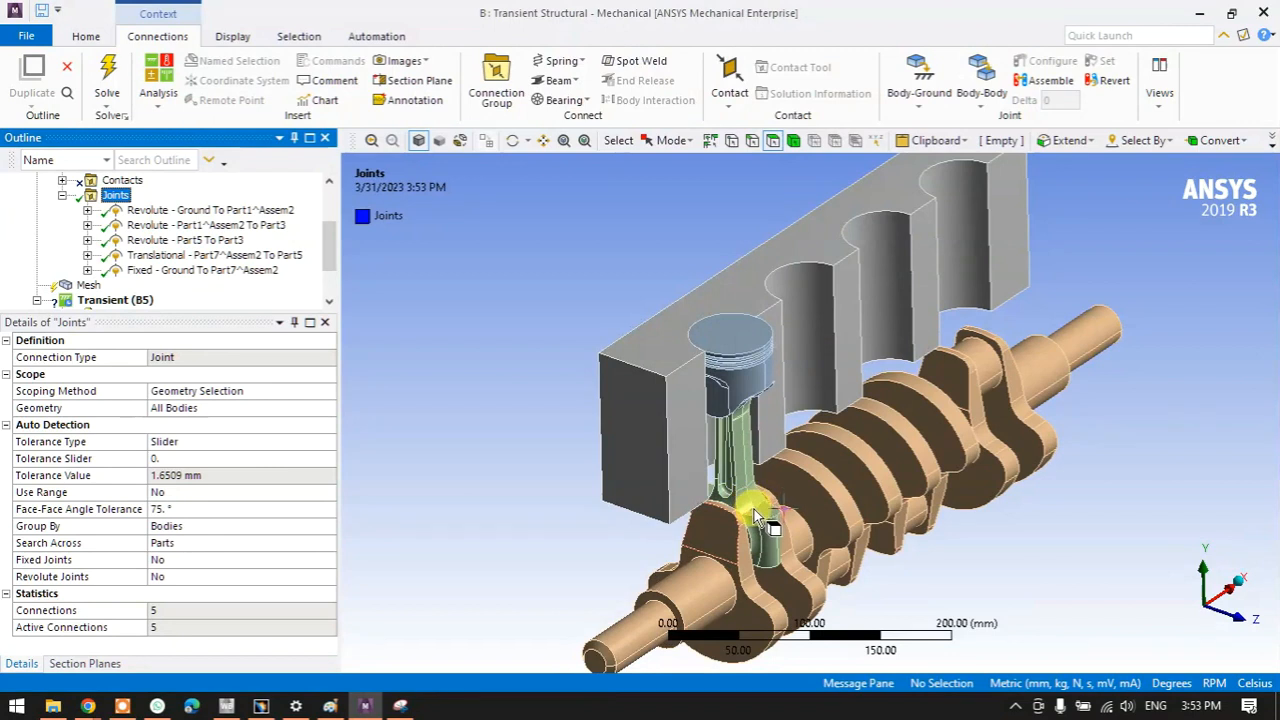
{"action": "scroll", "coordinate": [745, 500], "scroll_direction": "up", "scroll_amount": 5}
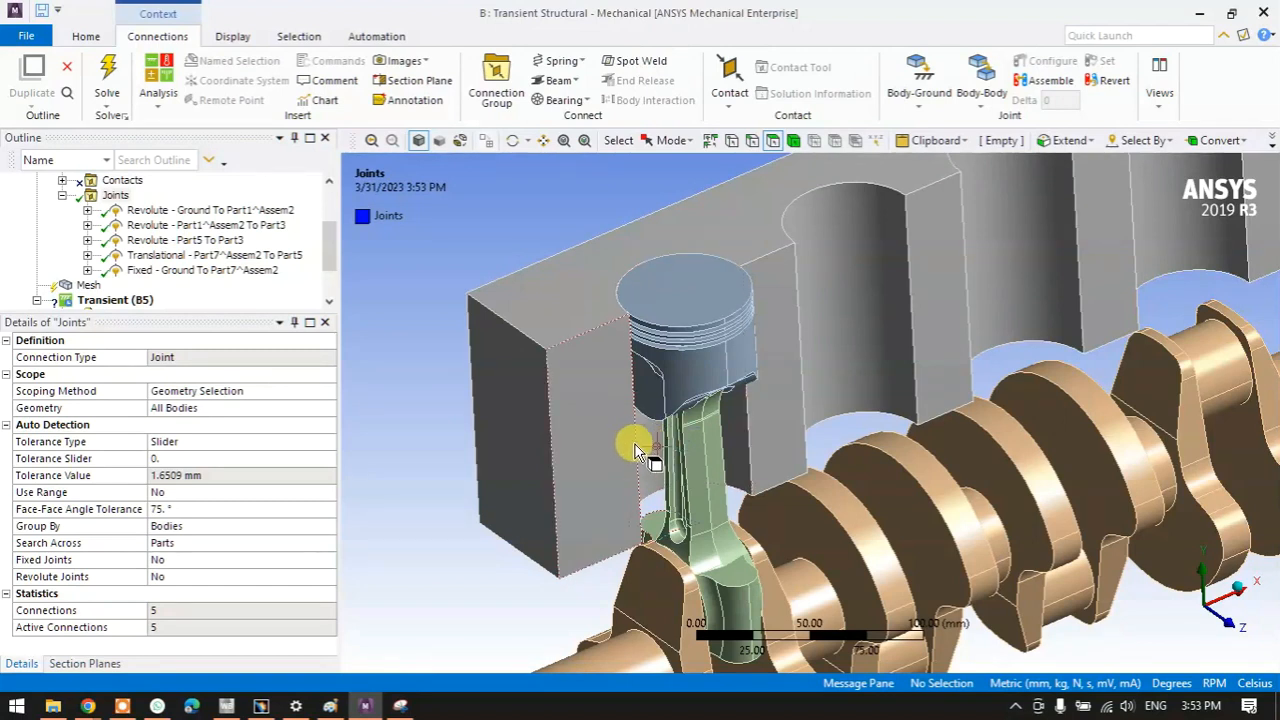
{"action": "scroll", "coordinate": [145, 245], "scroll_direction": "up", "scroll_amount": 1}
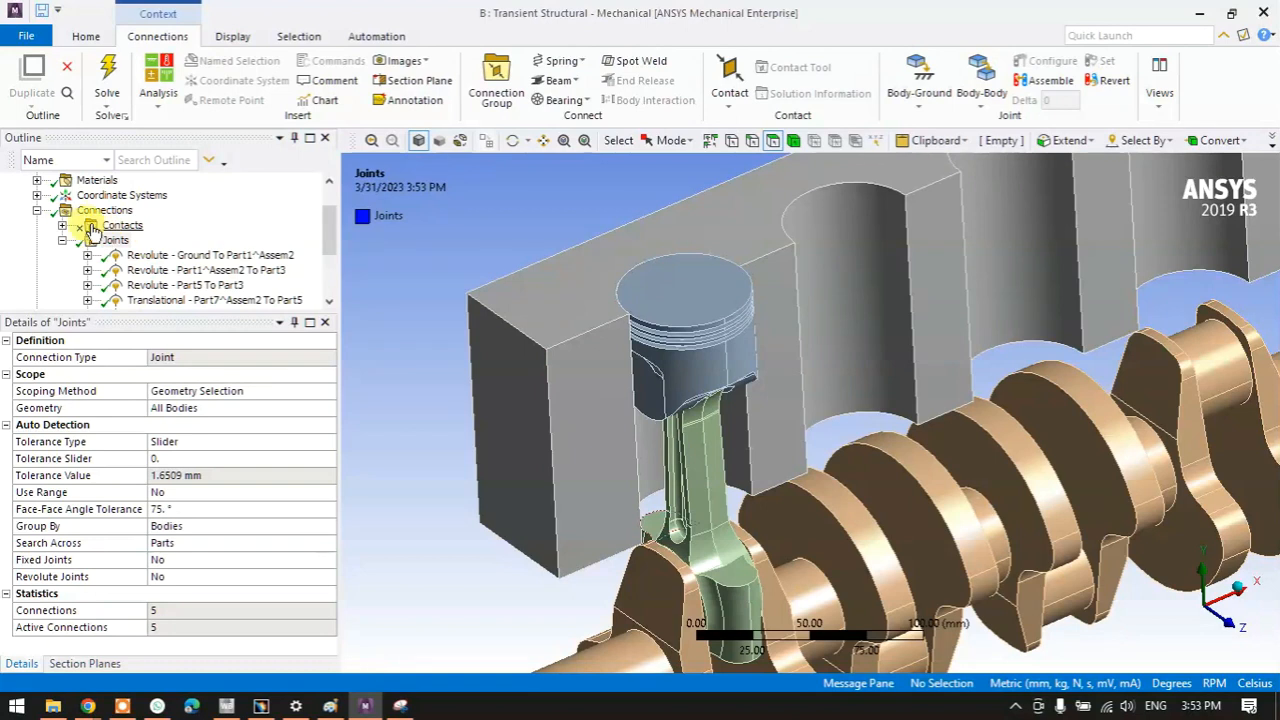
{"action": "left_click", "coordinate": [63, 226]}
{"action": "left_click", "coordinate": [140, 243]}
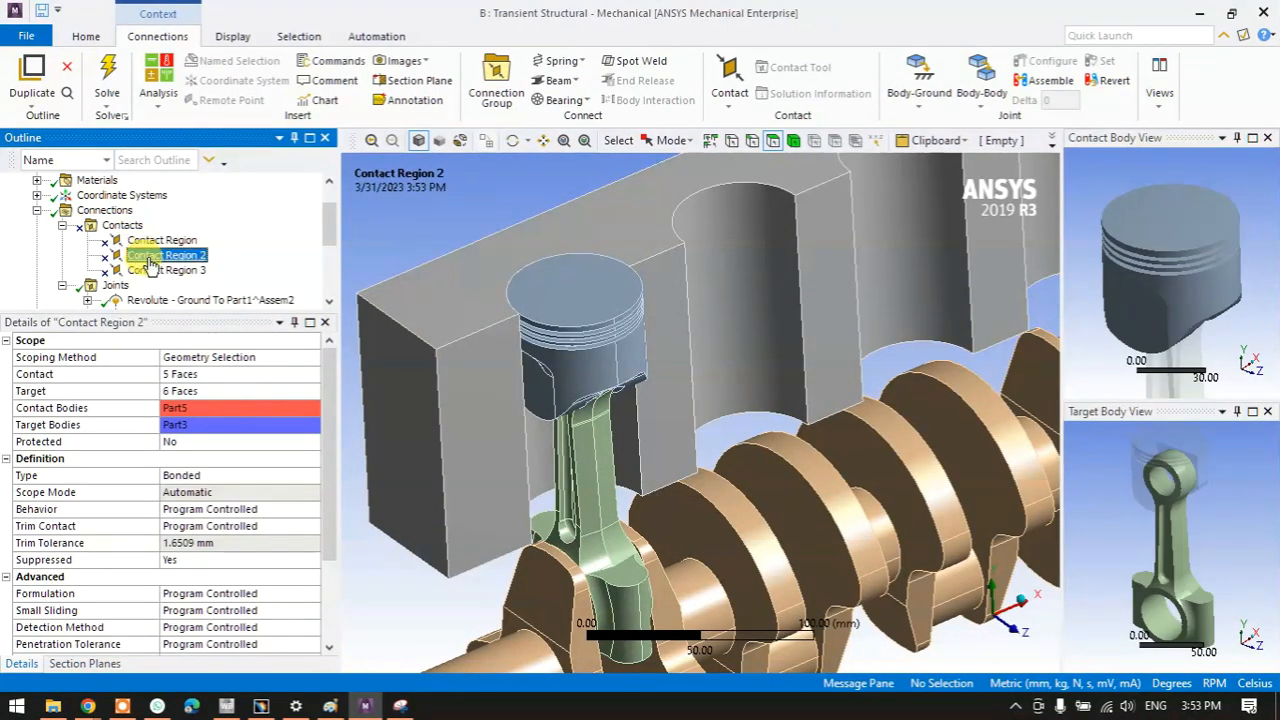
{"action": "left_click", "coordinate": [150, 271]}
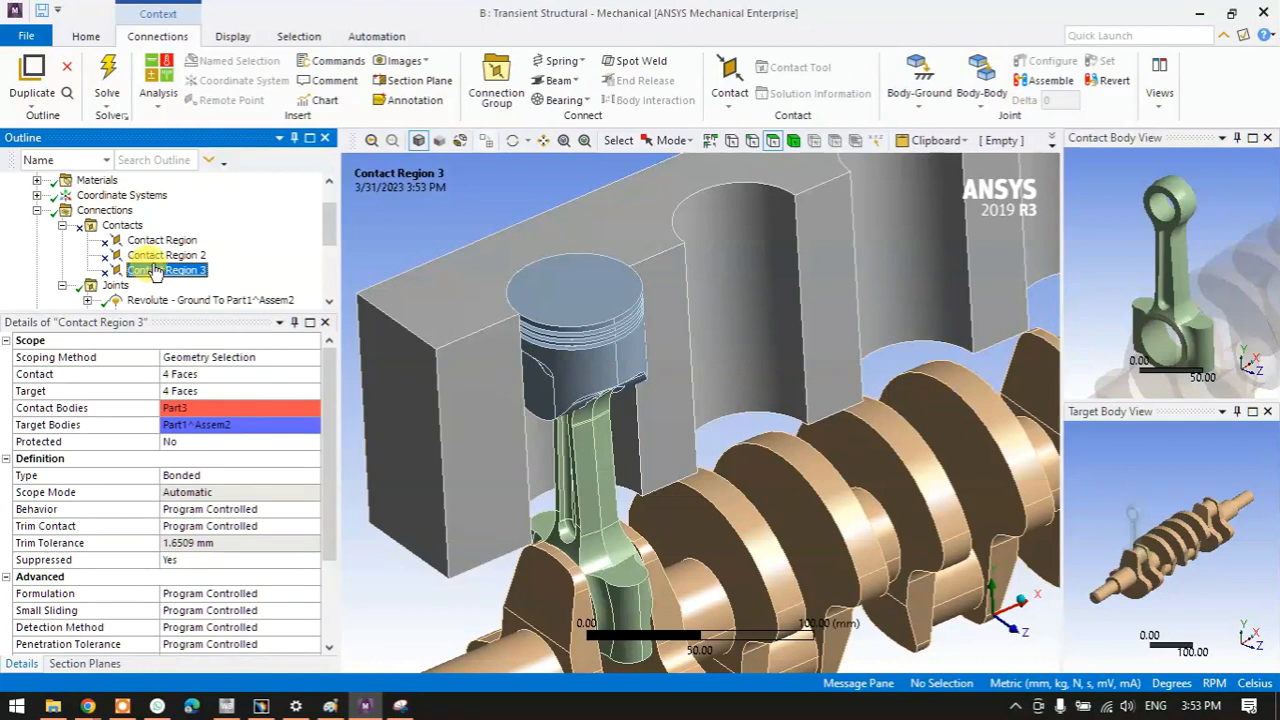
{"action": "left_click", "coordinate": [160, 242]}
{"action": "left_click", "coordinate": [163, 255], "text": "ctrl"}
{"action": "left_click", "coordinate": [160, 270], "text": "ctrl"}
{"action": "right_click", "coordinate": [157, 272]}
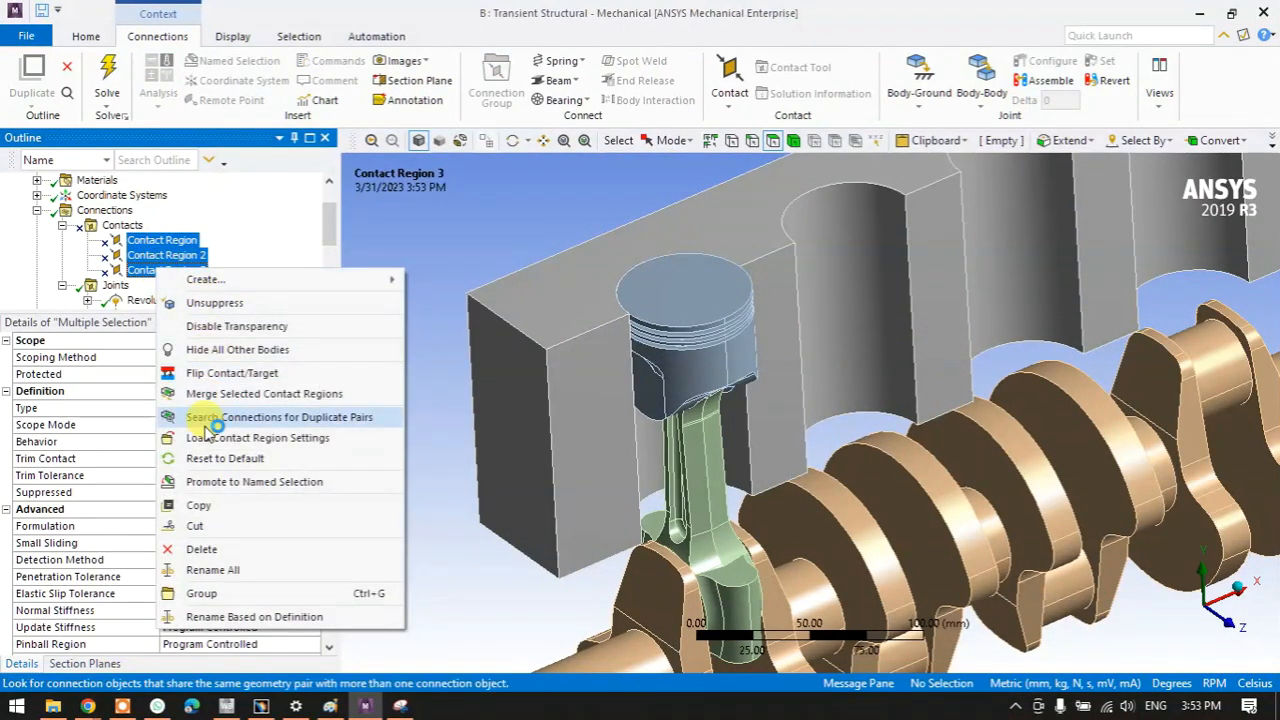
{"action": "left_click", "coordinate": [215, 328]}
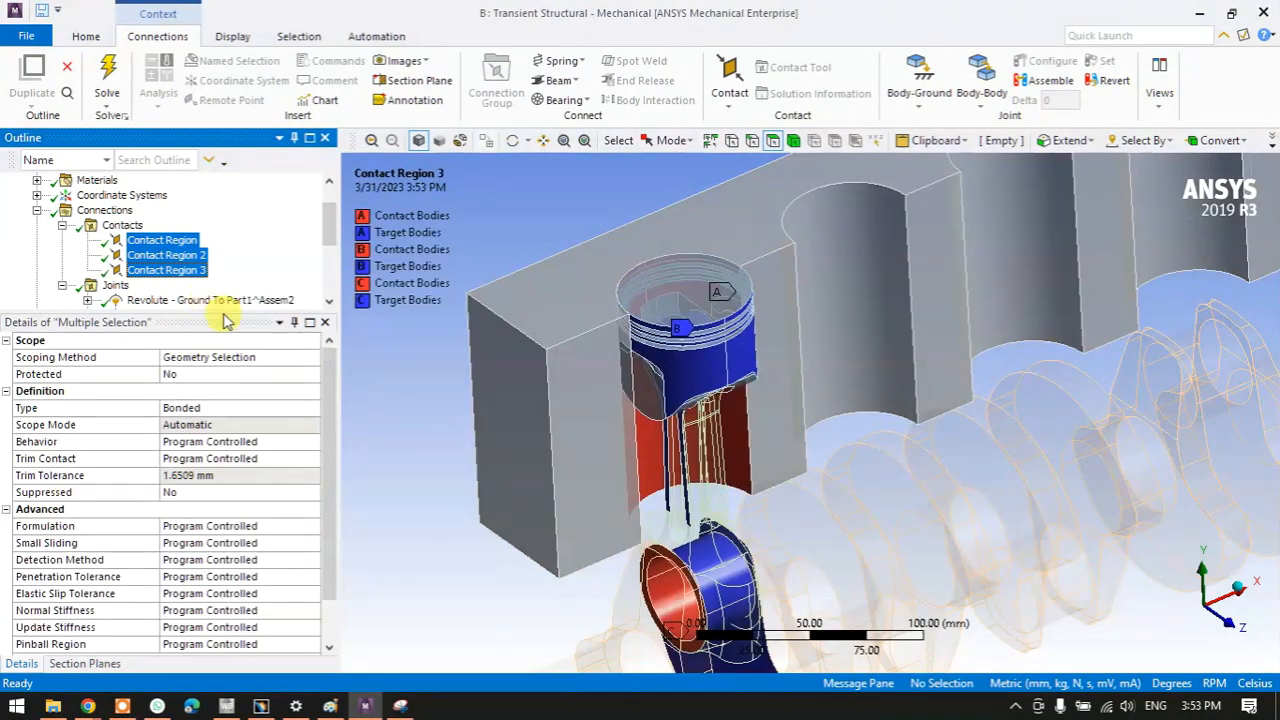
- Delete Contact Region 3 between the connecting rod and the crankshaft
{"action": "middle_click_drag", "start_coordinate": [653, 362], "coordinate": [801, 457]}
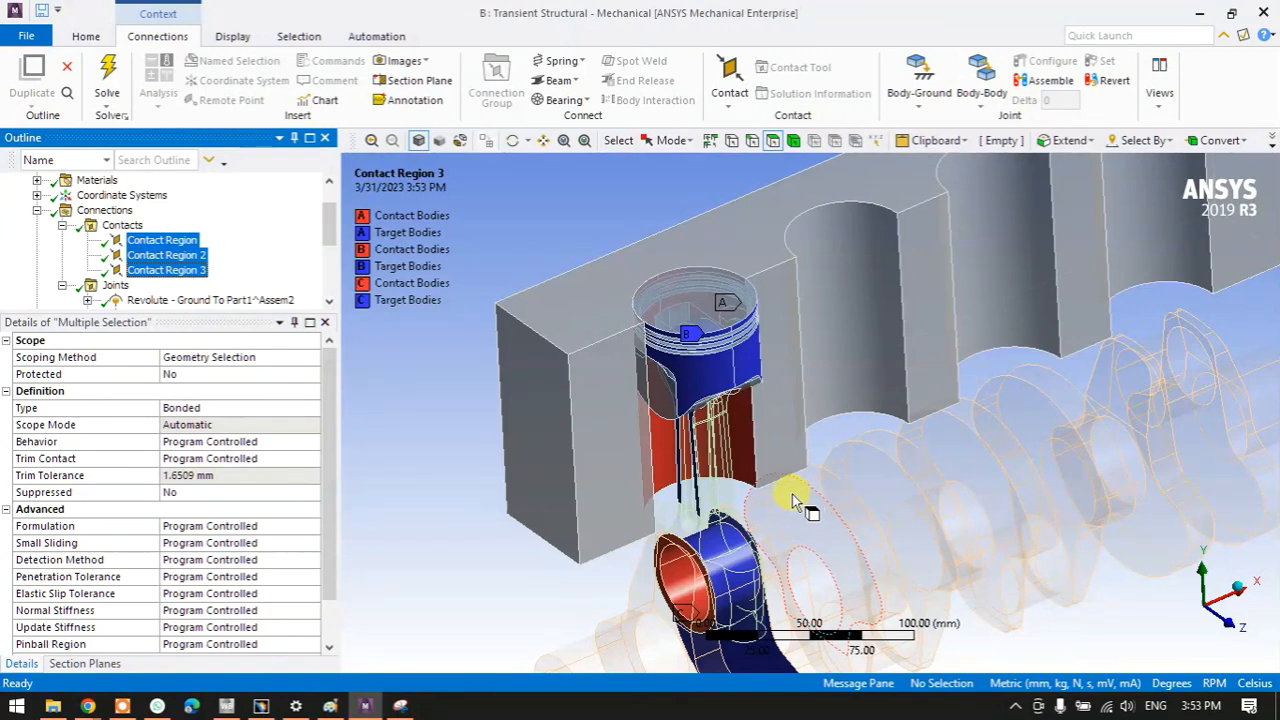
{"action": "left_click", "coordinate": [440, 499]}
{"action": "left_click", "coordinate": [155, 270]}
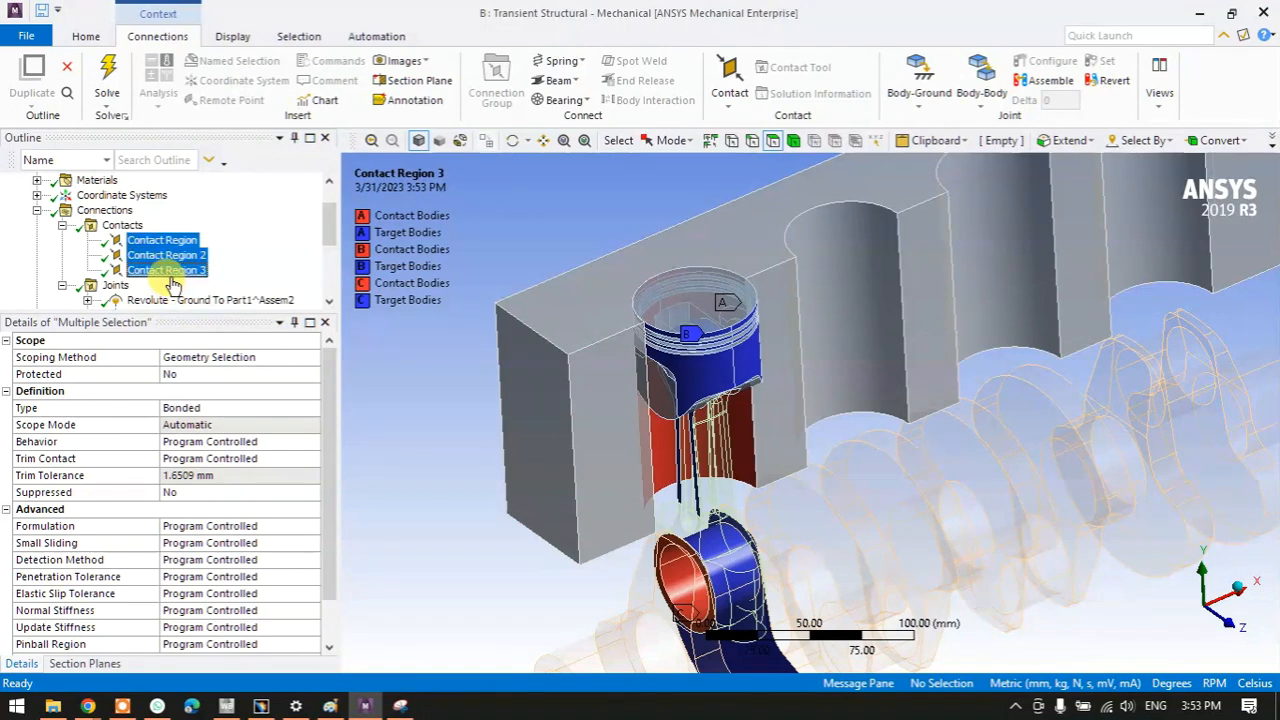
{"action": "middle_click_drag", "start_coordinate": [654, 572], "coordinate": [681, 428], "text": "ctrl"}
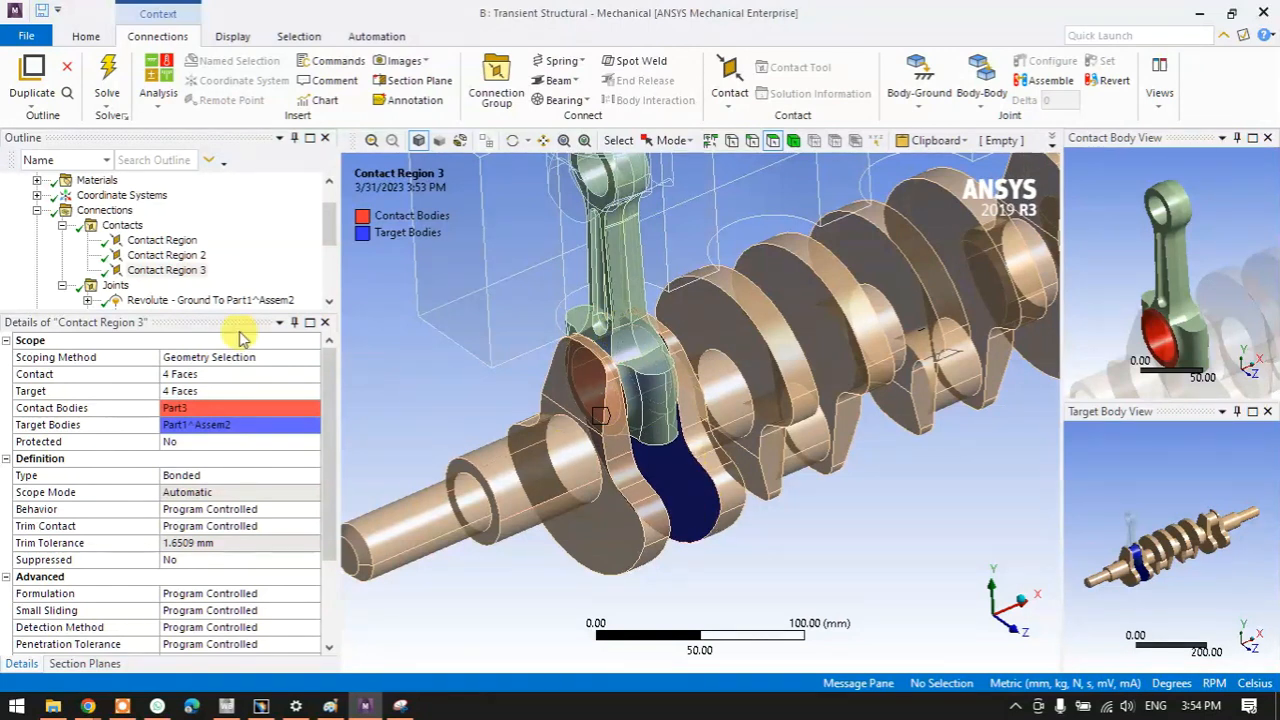
{"action": "right_click", "coordinate": [165, 271]}
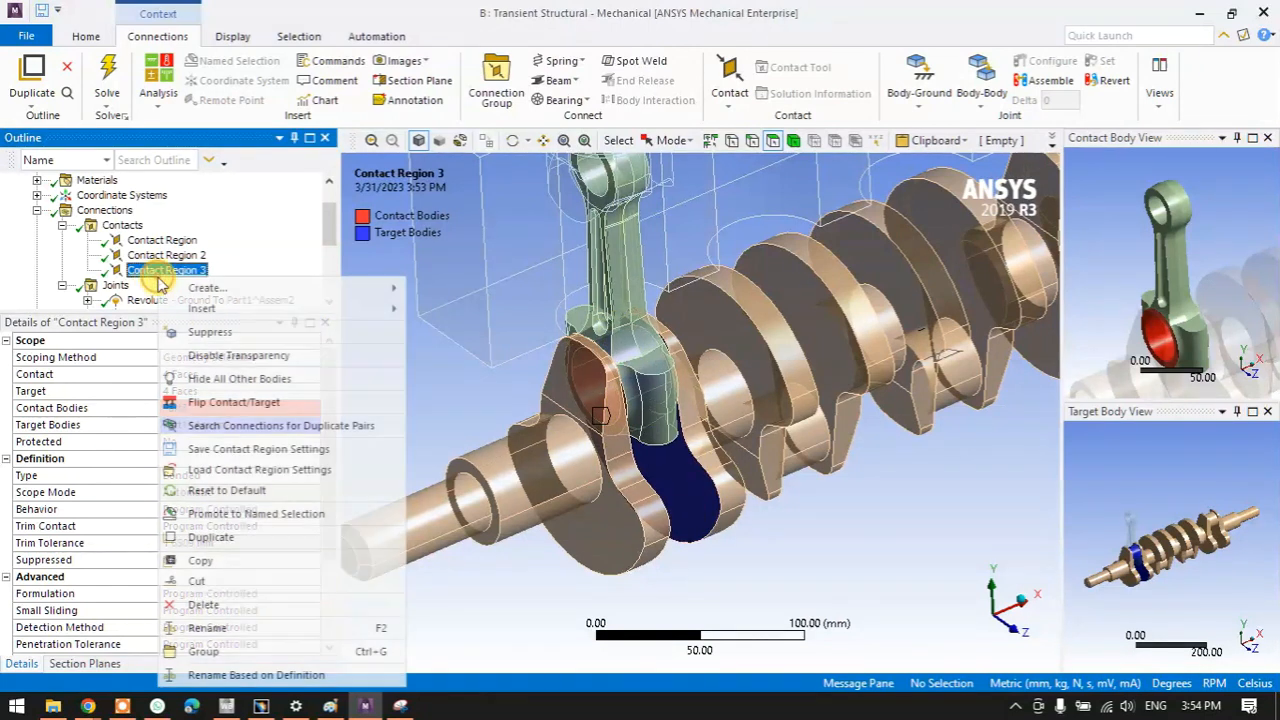
{"action": "left_click", "coordinate": [203, 604]}
{"action": "left_click", "coordinate": [645, 424]}
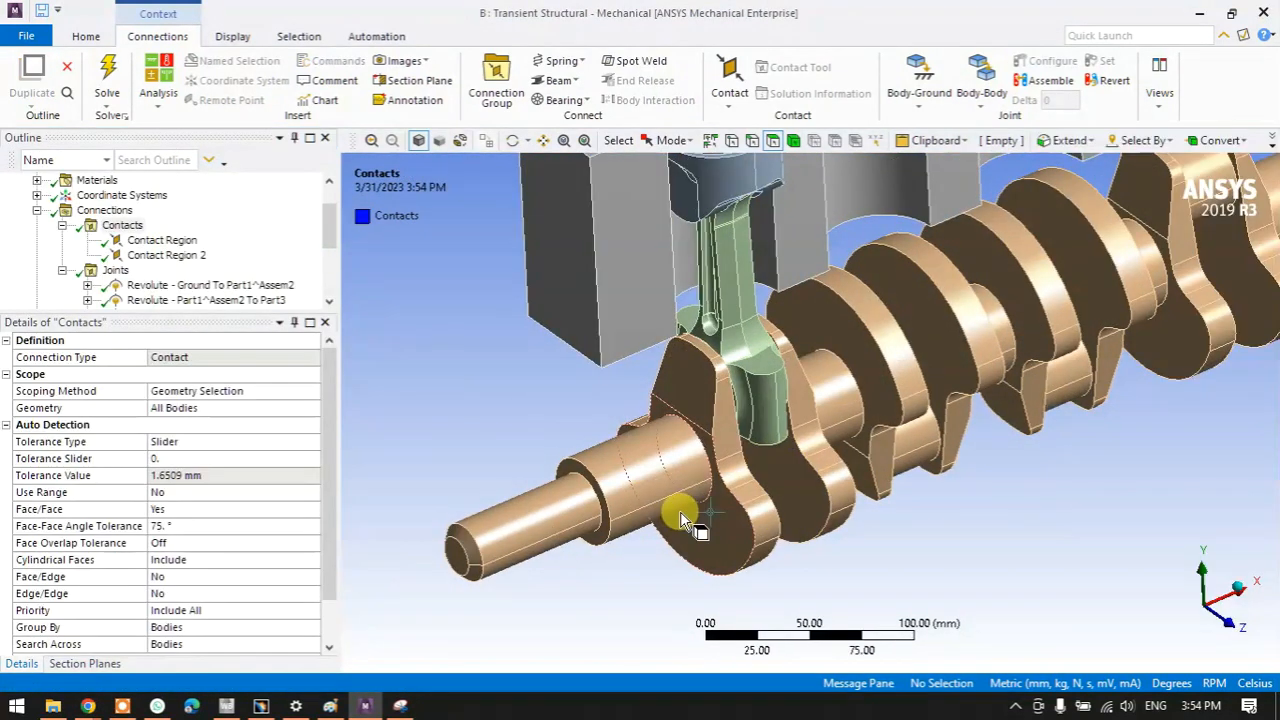
- Delete Contact Region 2 between the piston and the connecting rod
{"action": "left_click", "coordinate": [145, 255]}
{"action": "middle_click_drag", "start_coordinate": [655, 355], "coordinate": [737, 450], "text": "ctrl"}
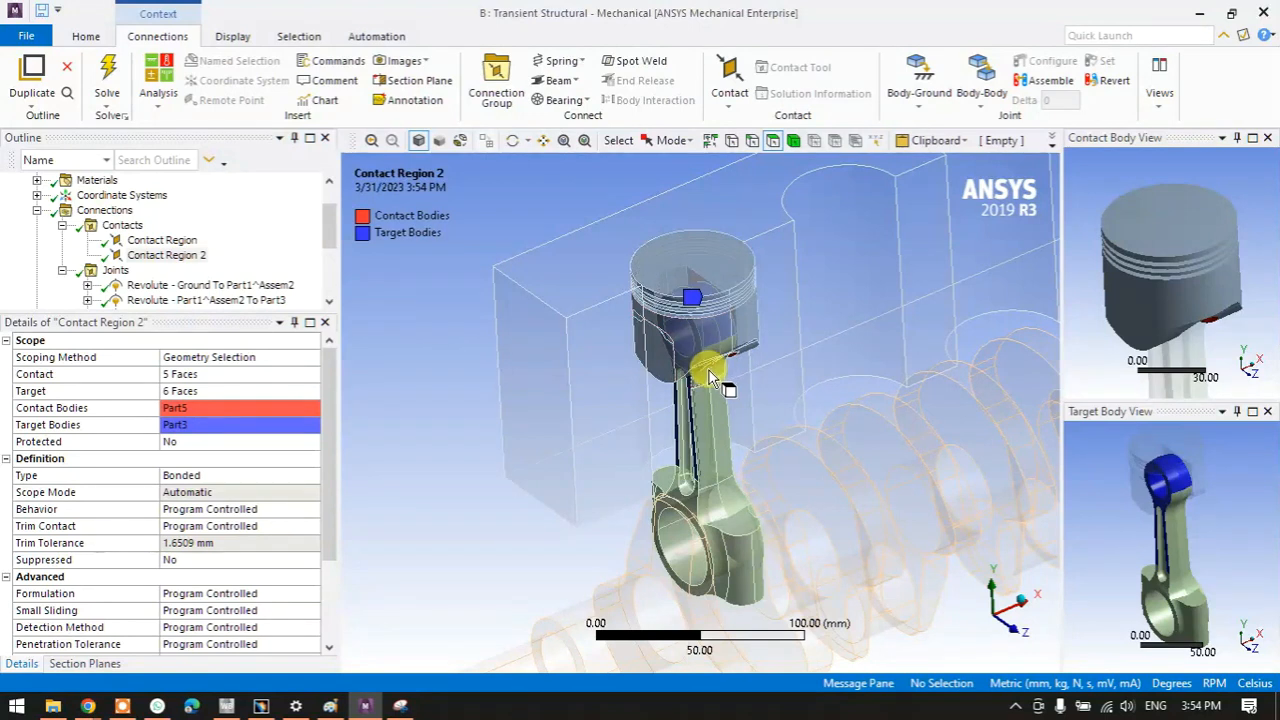
{"action": "right_click", "coordinate": [194, 256]}
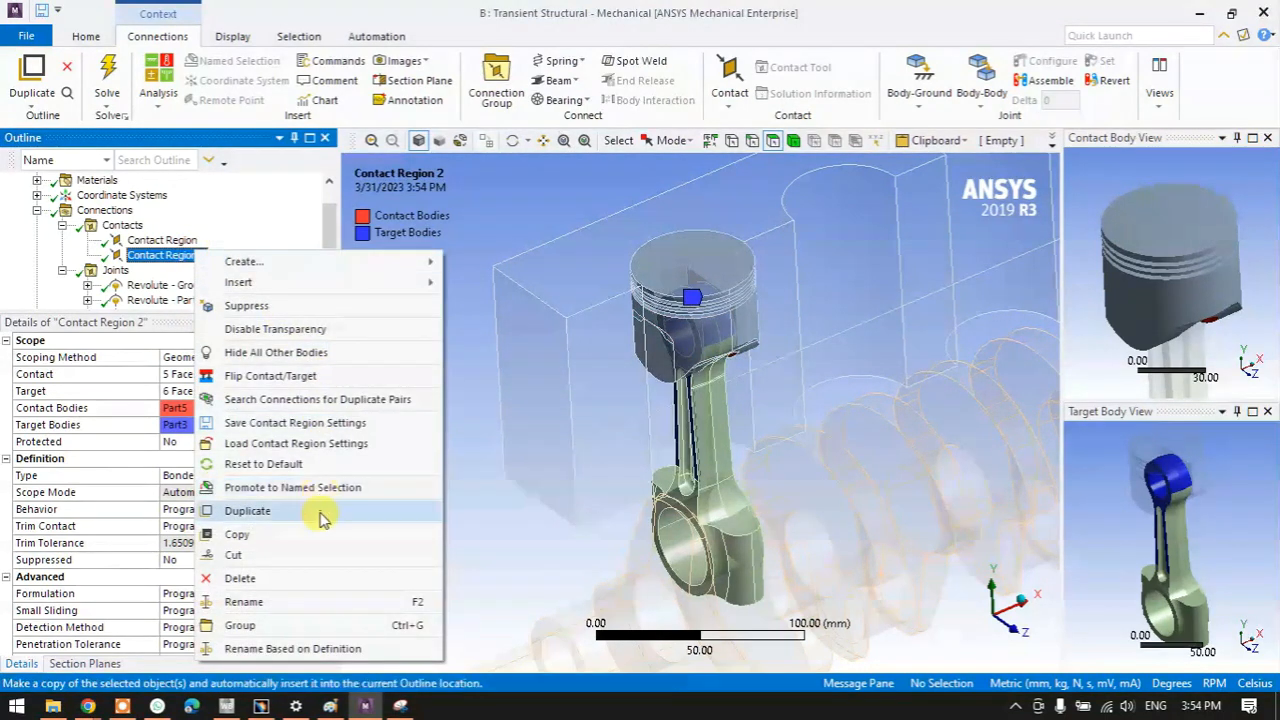
{"action": "left_click", "coordinate": [310, 577]}
{"action": "left_click", "coordinate": [638, 422]}
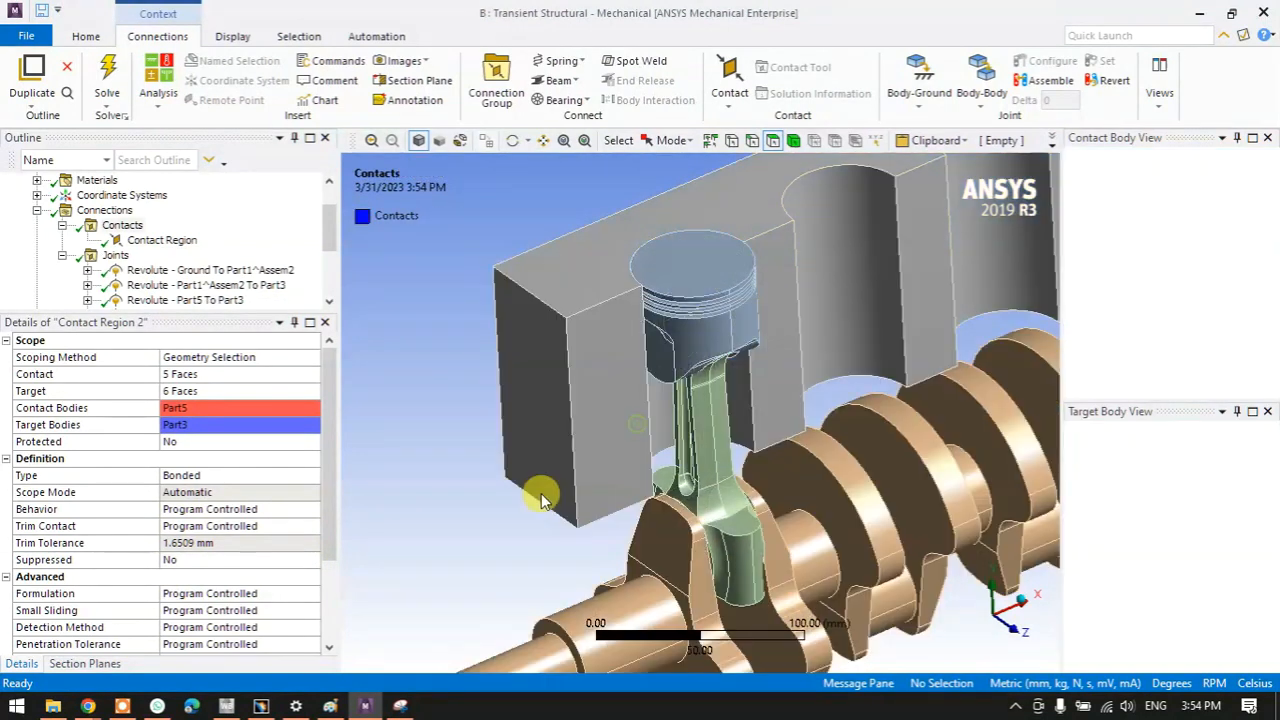
- Set the type of the contact region between the engine block bore and the piston to Rough
{"action": "left_click", "coordinate": [145, 240]}
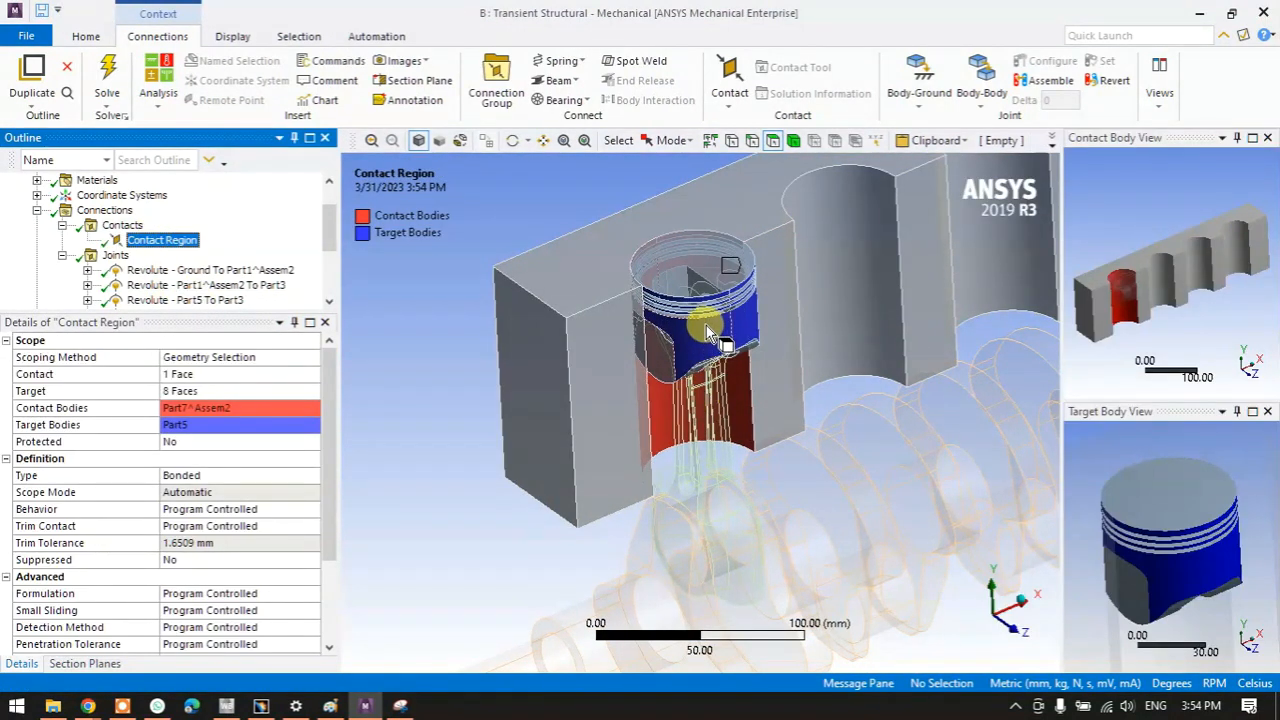
{"action": "left_click", "coordinate": [452, 444]}
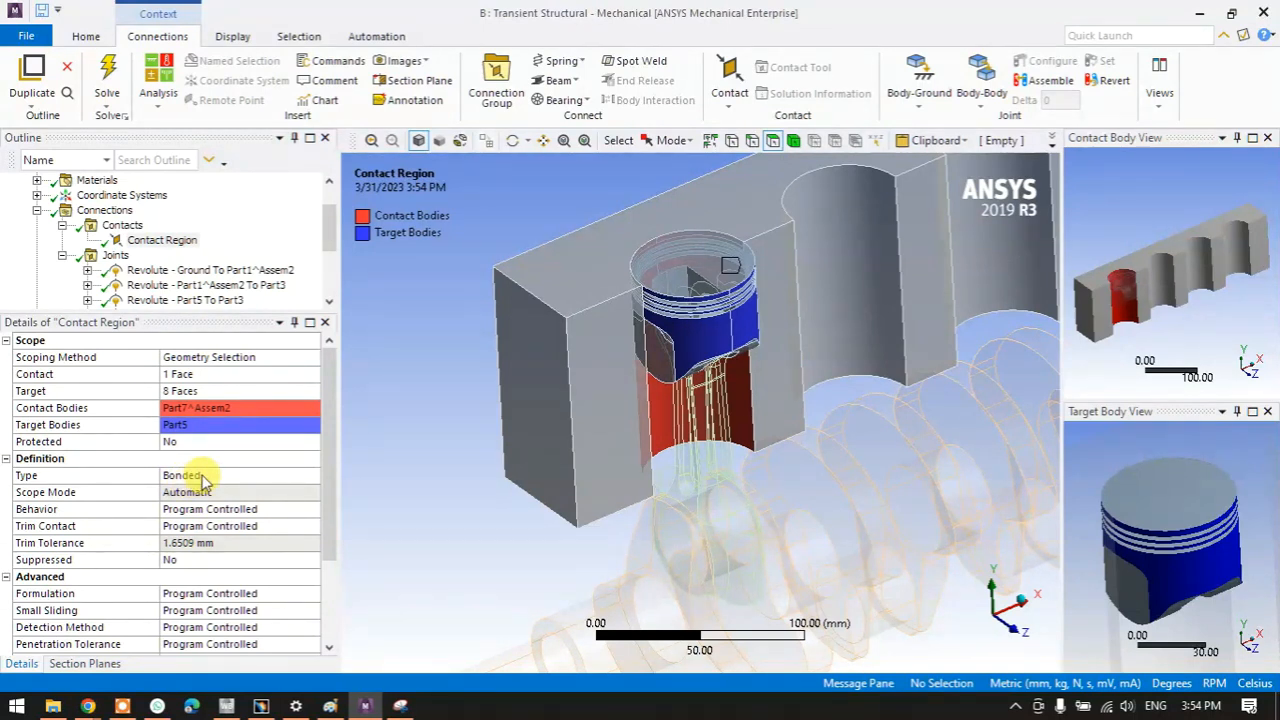
{"action": "left_click", "coordinate": [310, 477]}
{"action": "left_click", "coordinate": [312, 476]}
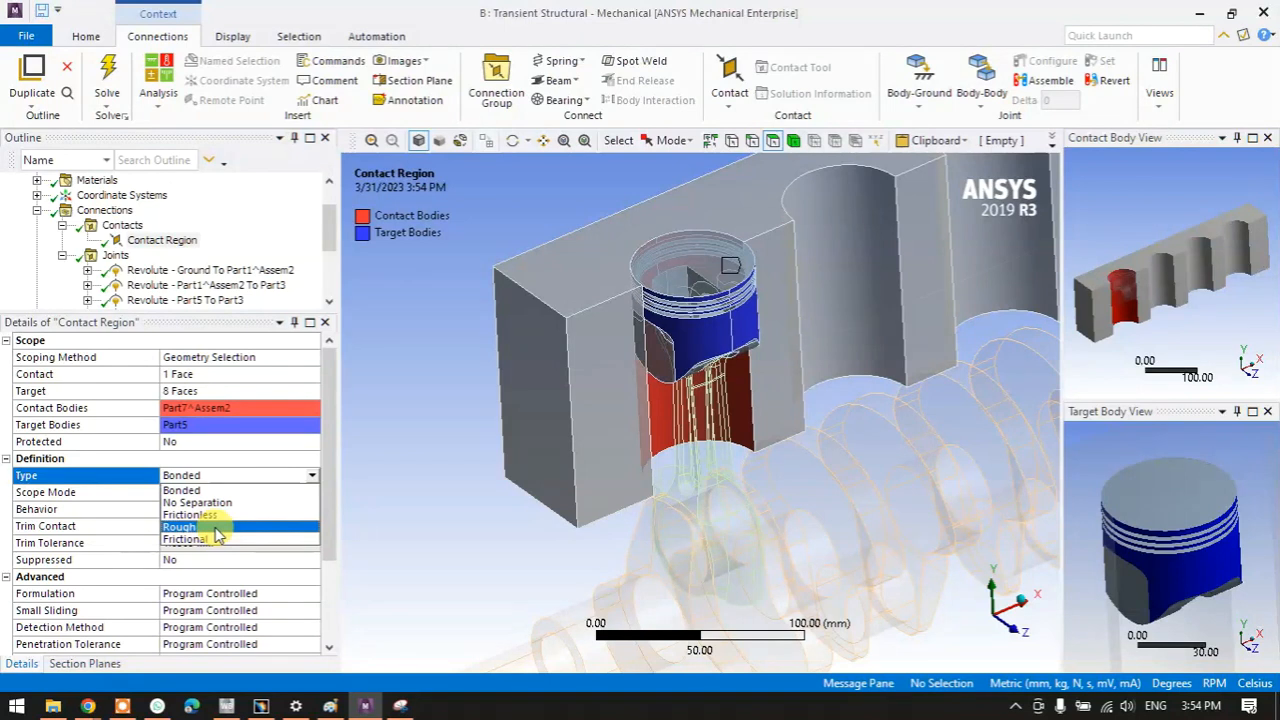
{"action": "left_click", "coordinate": [216, 527]}
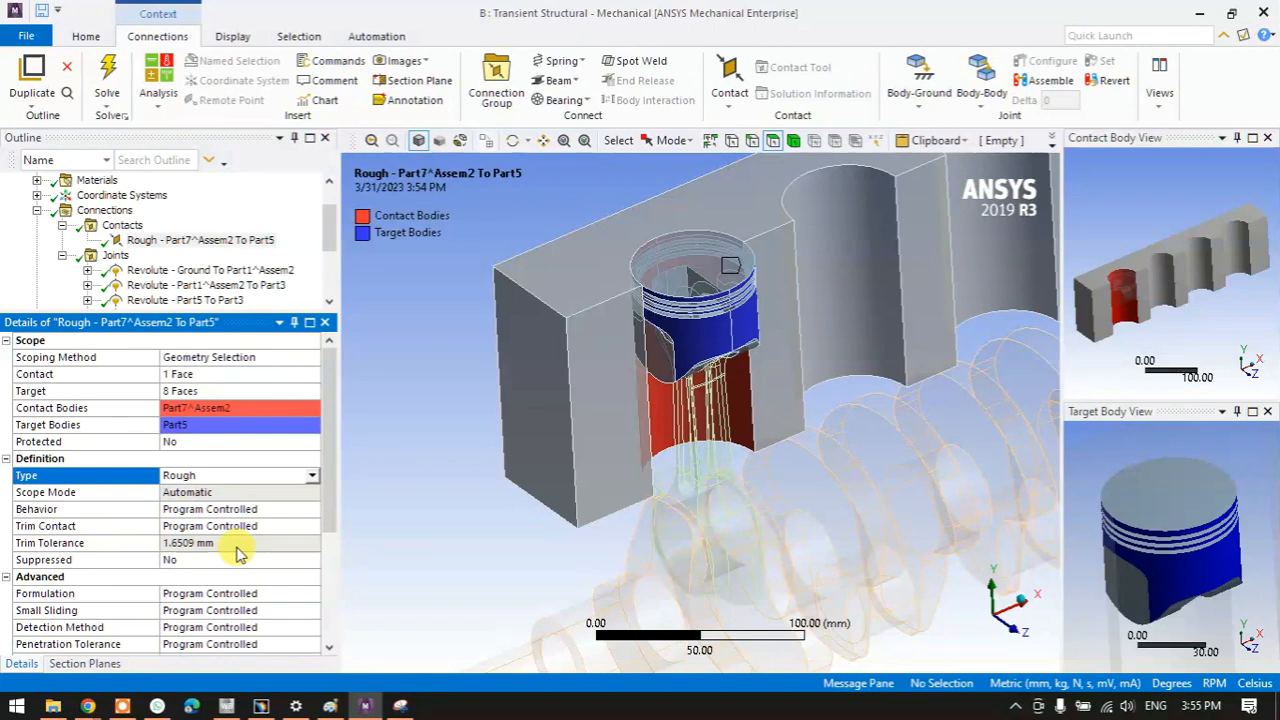
- Enlarge the outline area to show the whole model tree and collapse the Contacts and Connections branches
{"action": "left_click", "coordinate": [118, 256]}
{"action": "scroll", "coordinate": [125, 262], "scroll_direction": "down", "scroll_amount": 2}
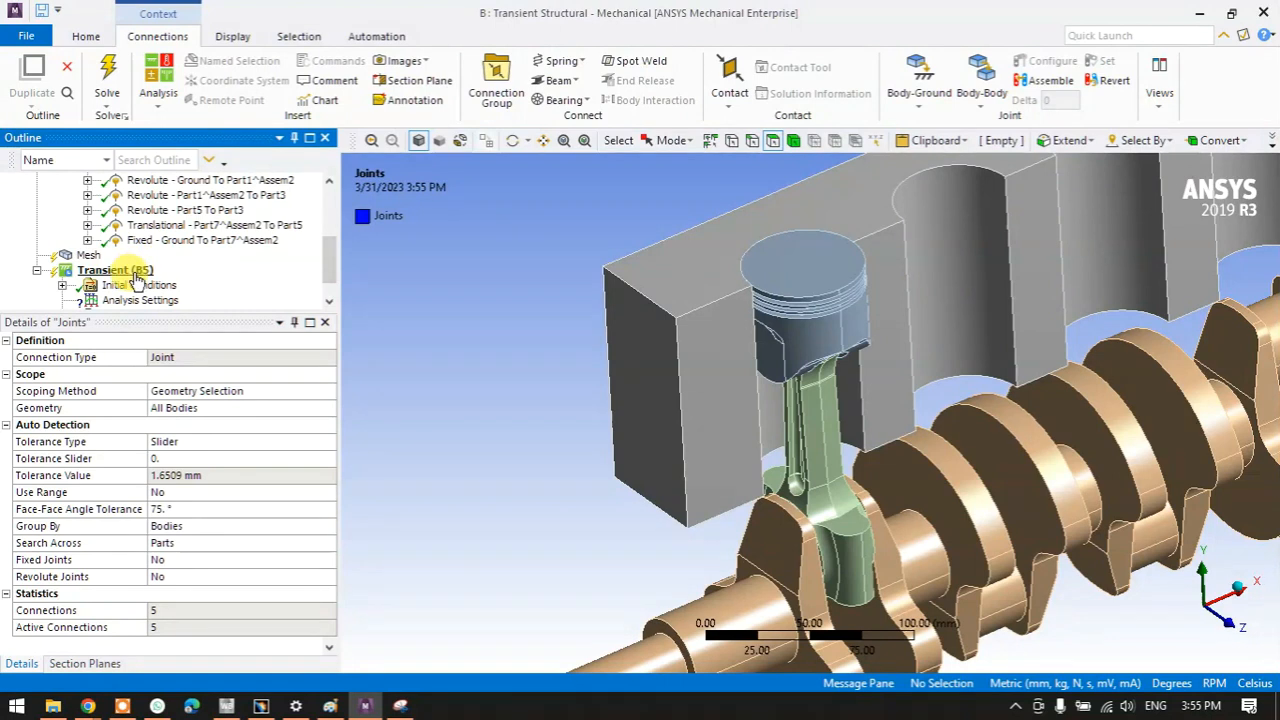
{"action": "left_click_drag", "start_coordinate": [261, 310], "coordinate": [245, 540]}
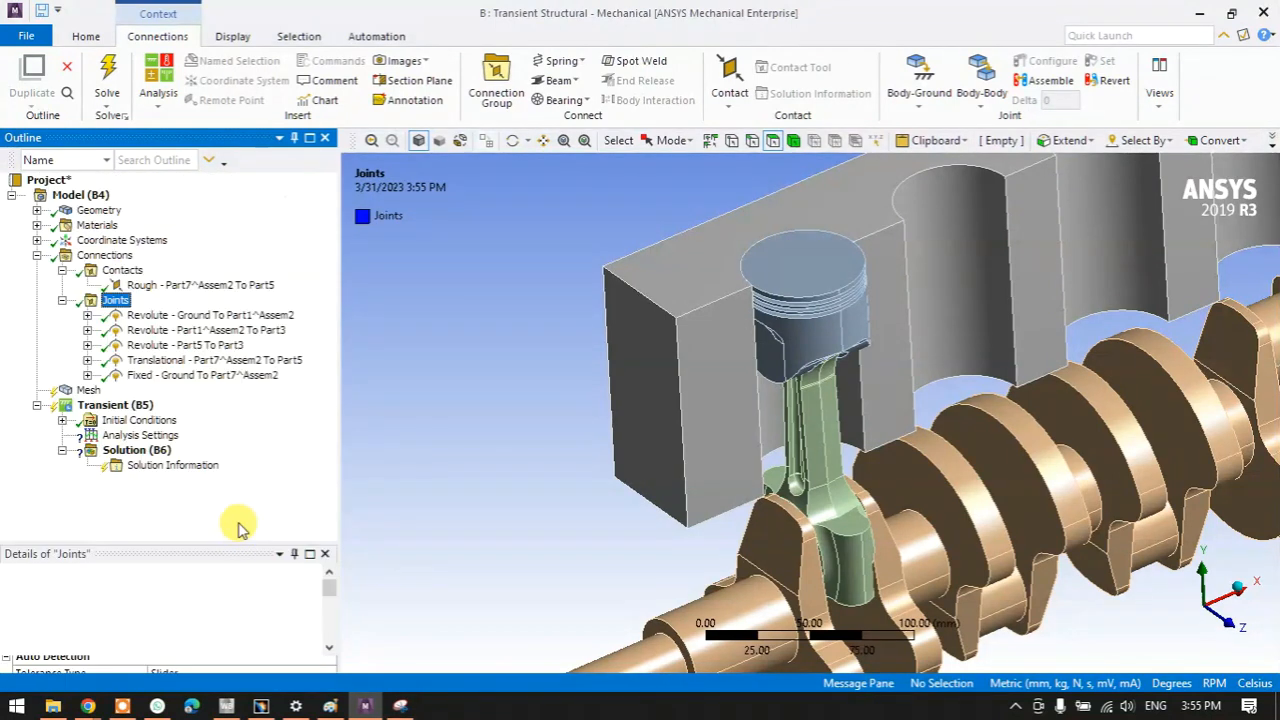
{"action": "left_click", "coordinate": [62, 270]}
{"action": "left_click", "coordinate": [37, 255]}
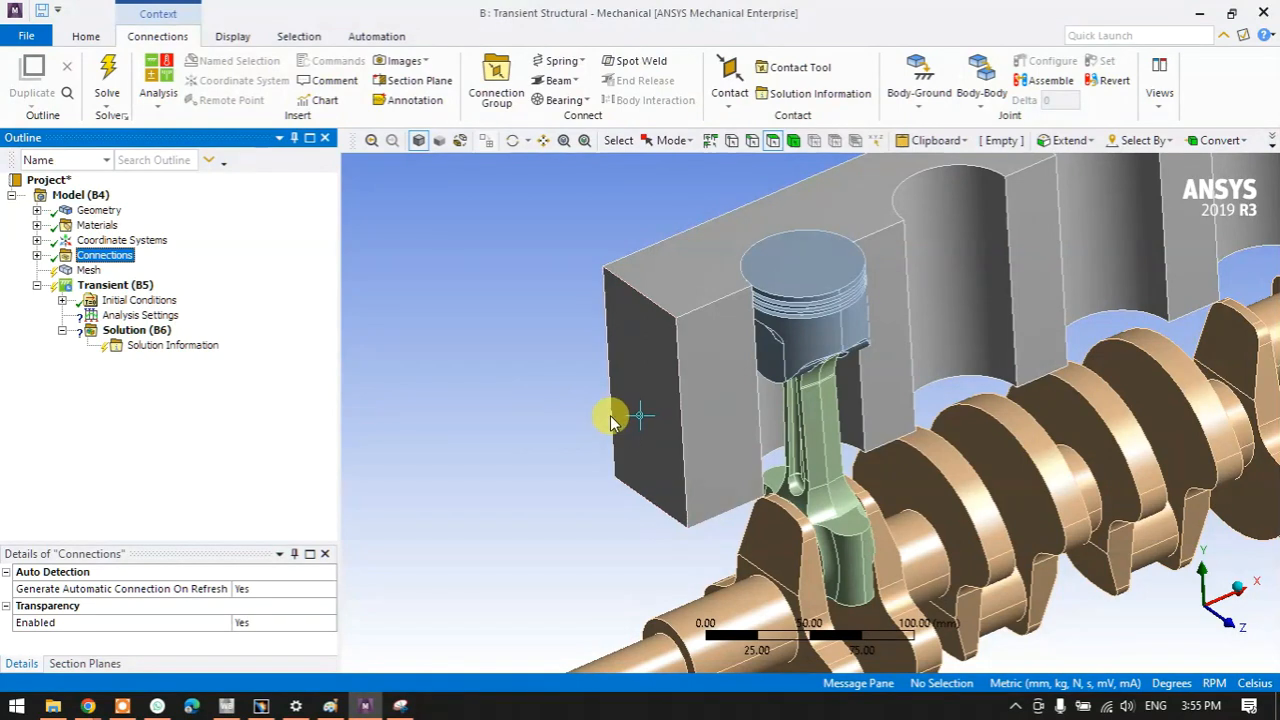
- Set the number of steps in the Analysis Settings to 15
{"action": "left_click", "coordinate": [140, 315]}
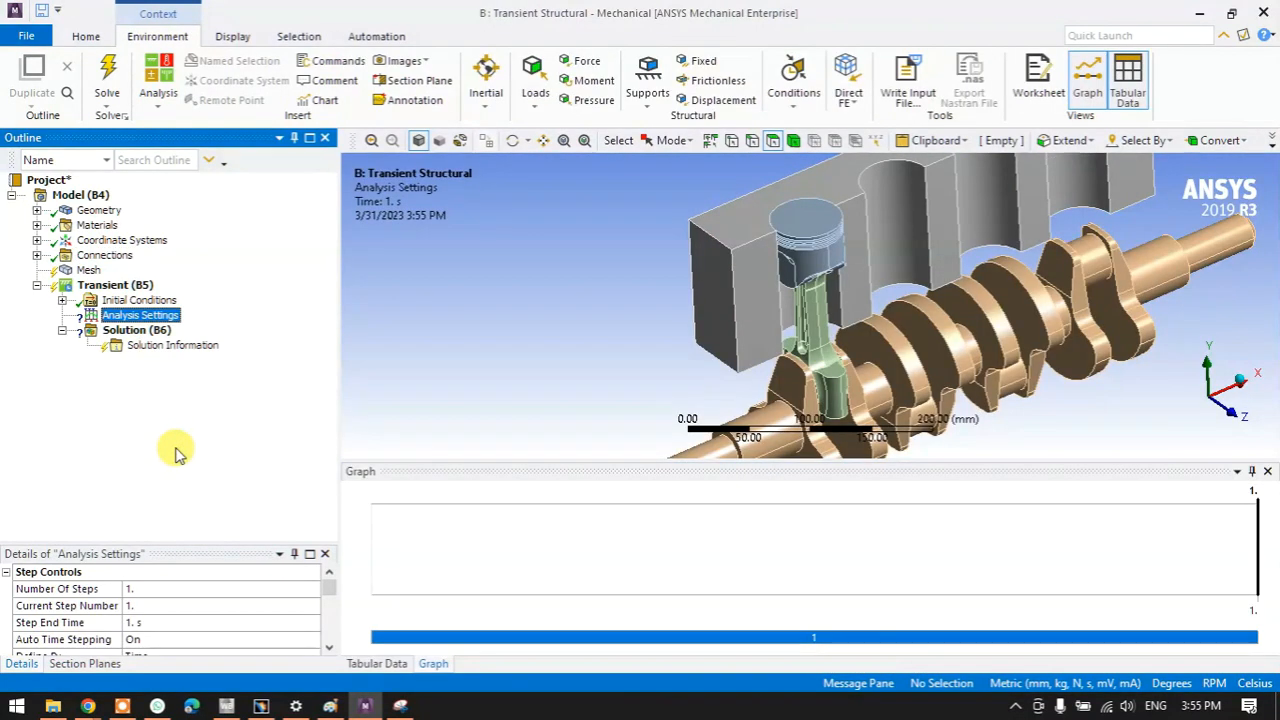
{"action": "left_click", "coordinate": [158, 588]}
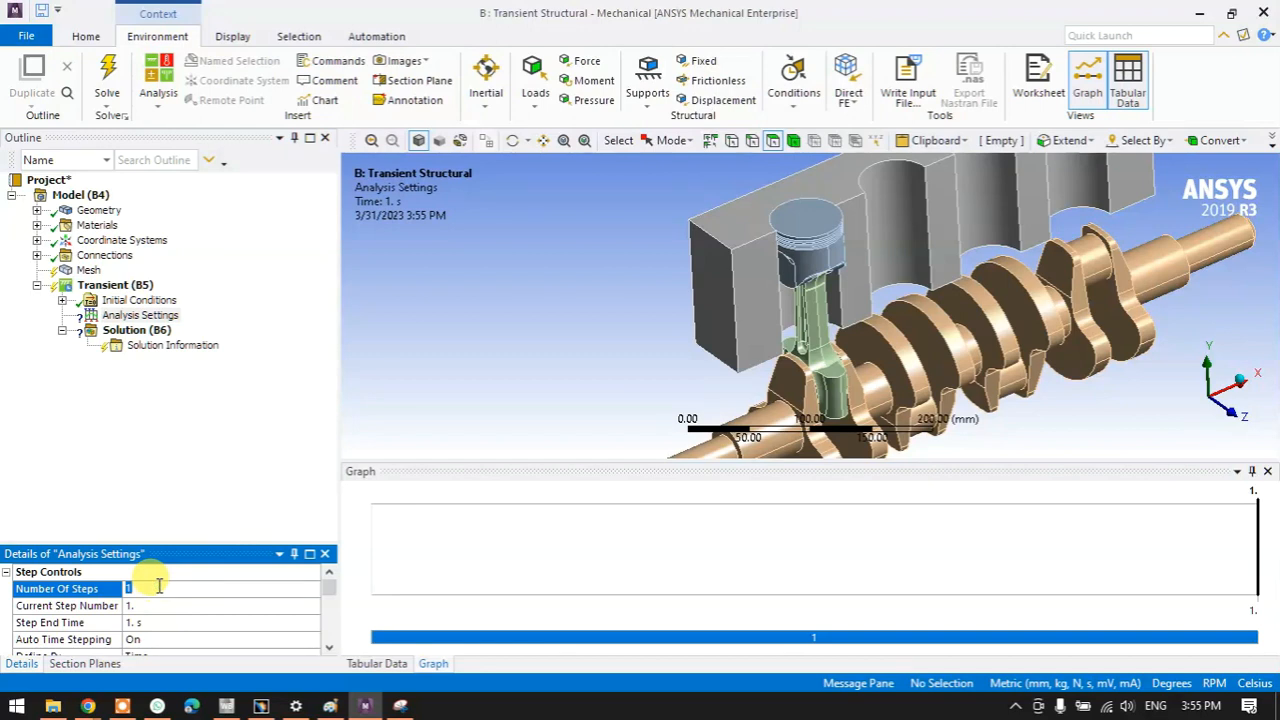
{"action": "type", "text": "15"}
{"action": "key", "text": "Return"}
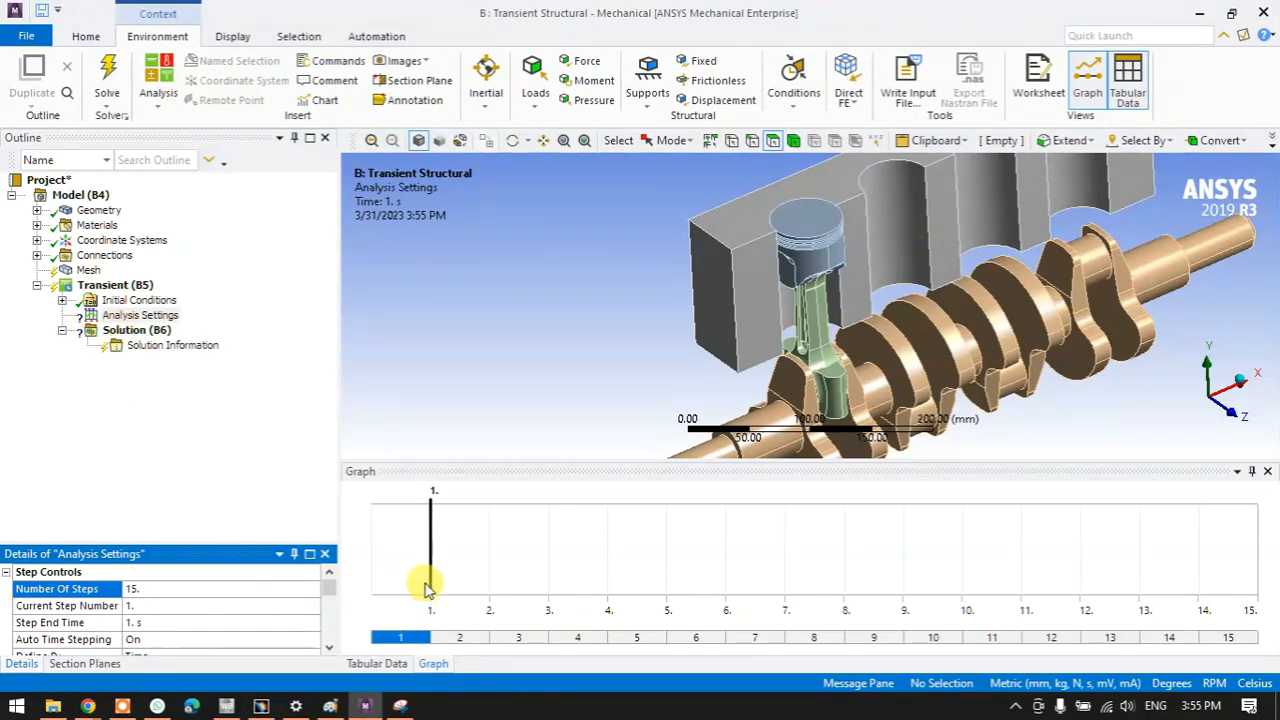
- Select all 15 load steps of the Analysis Settings for joint editing and enlarge the details area to show the time step fields
{"action": "right_click", "coordinate": [868, 564]}
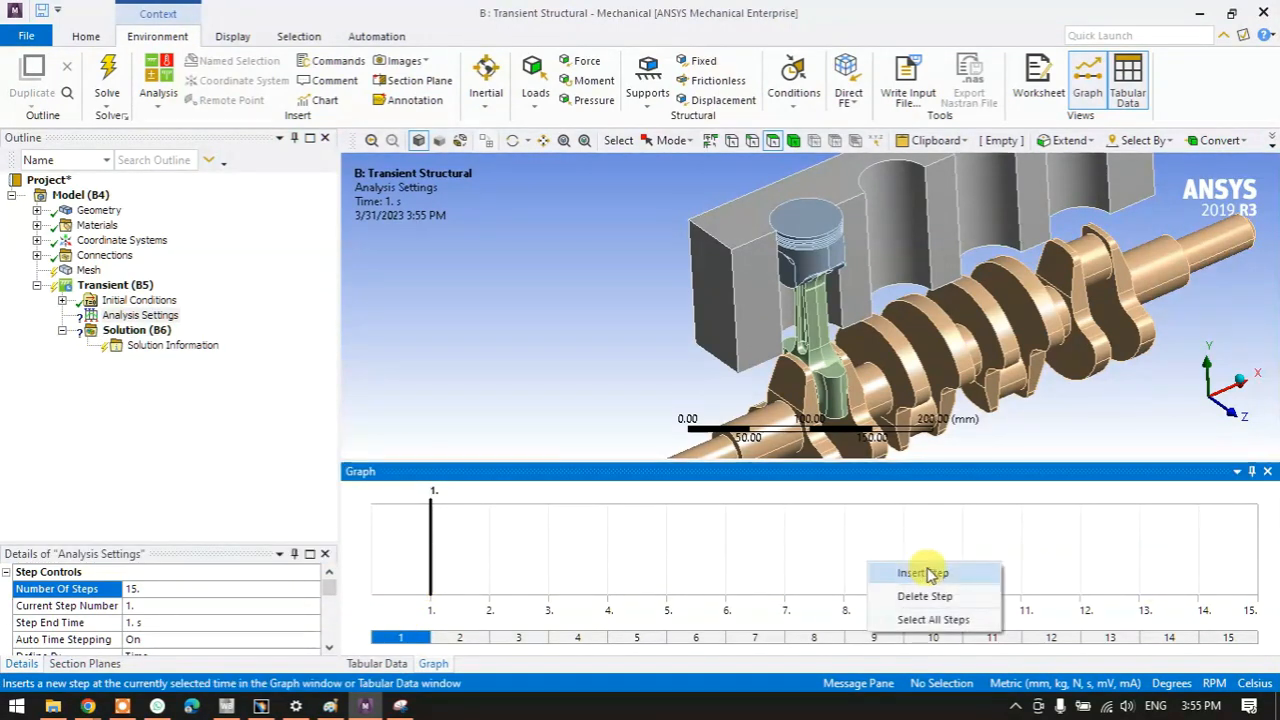
{"action": "left_click", "coordinate": [928, 620]}
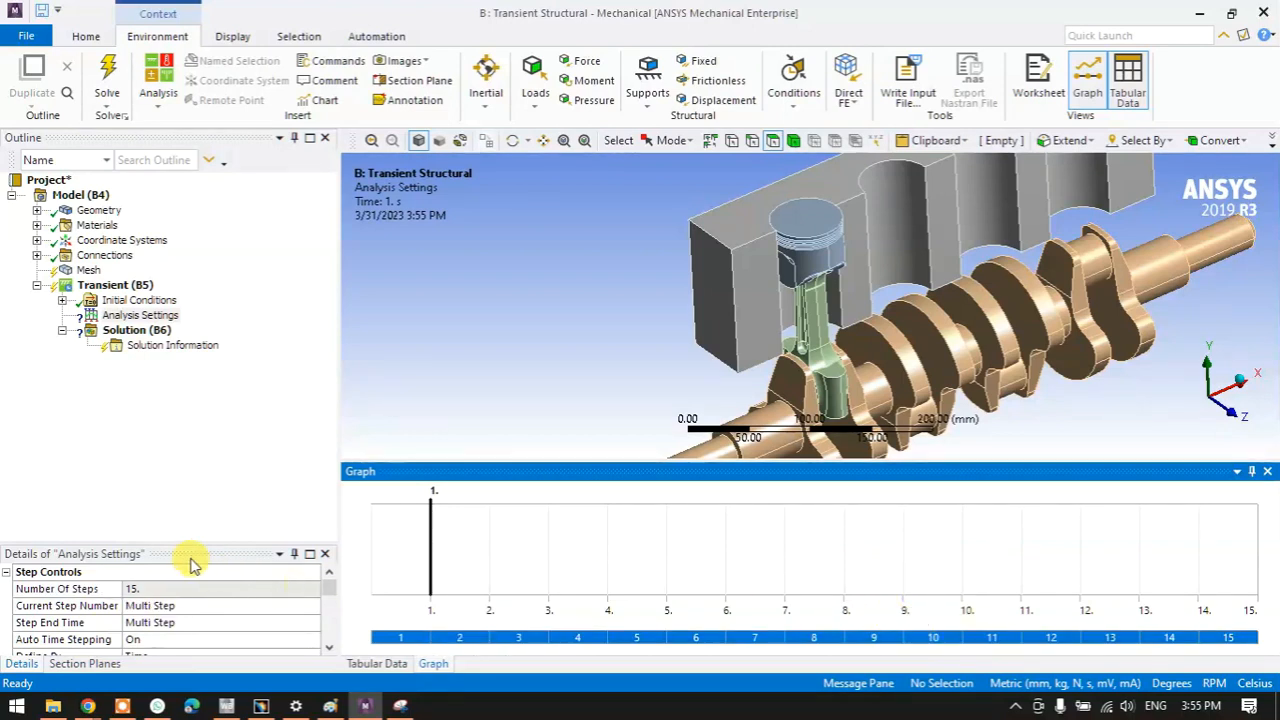
{"action": "left_click_drag", "start_coordinate": [171, 541], "coordinate": [160, 402]}
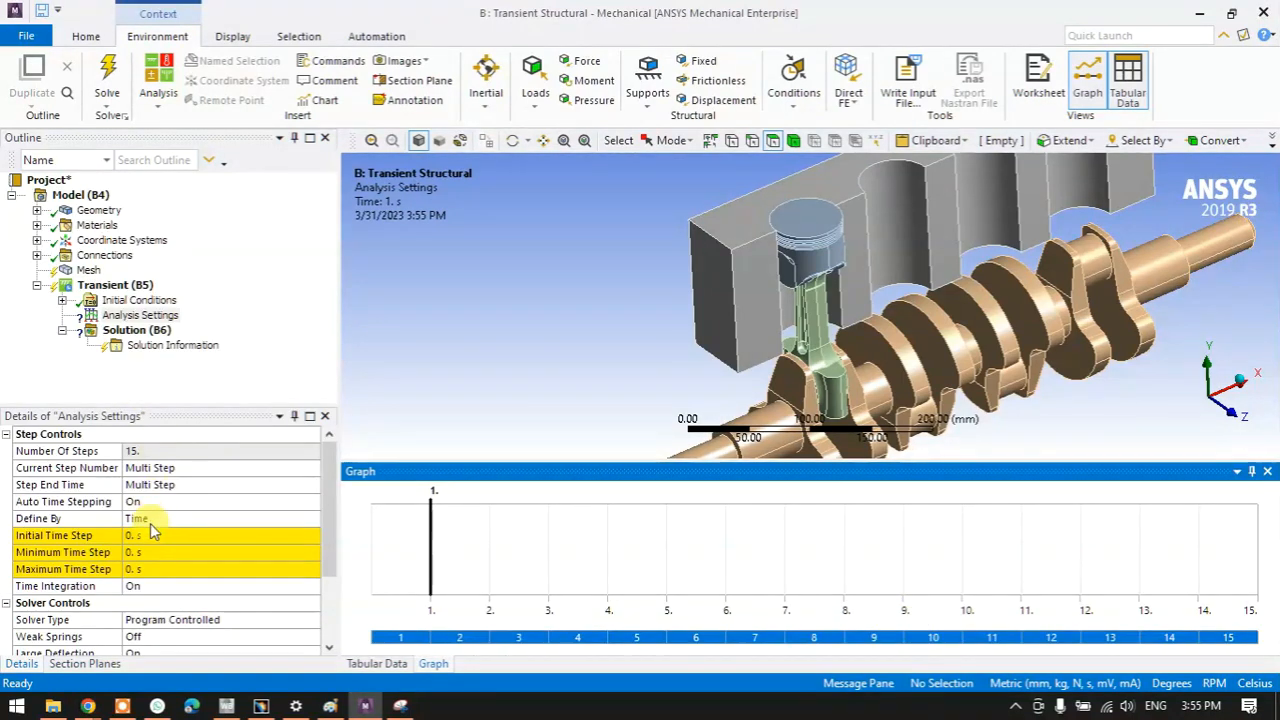
{"action": "left_click", "coordinate": [140, 315]}
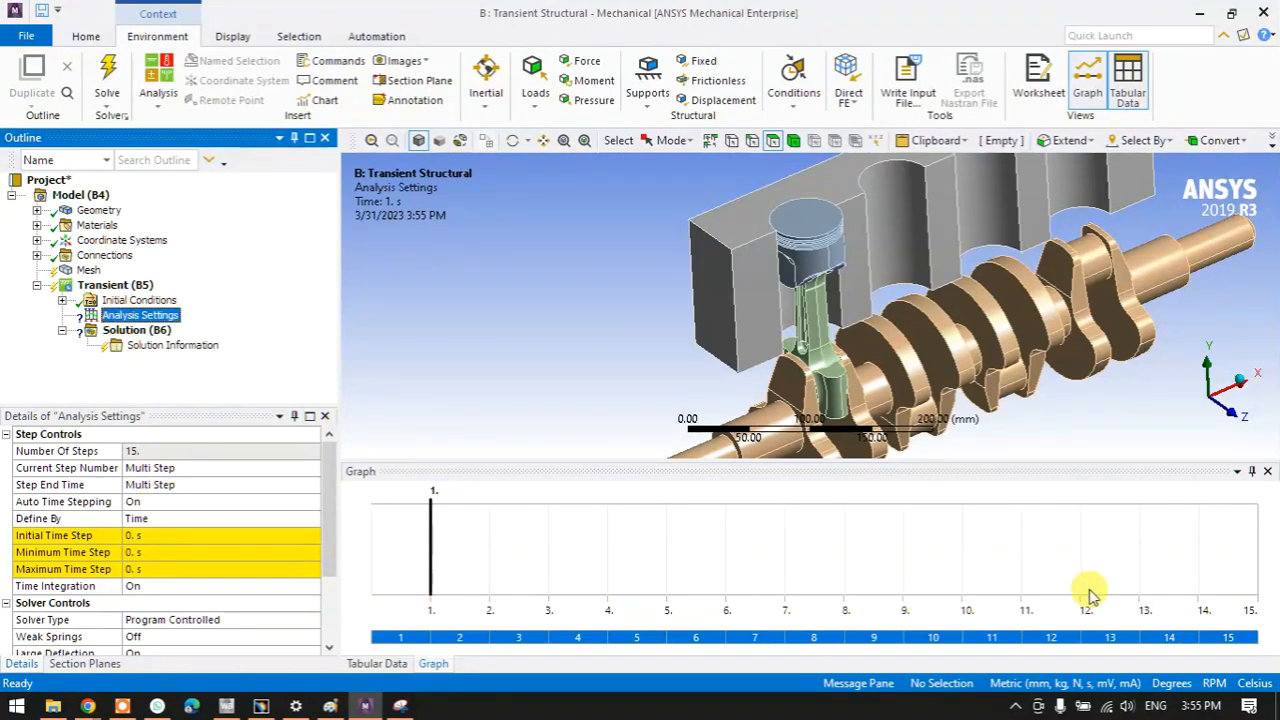
{"action": "right_click", "coordinate": [863, 561]}
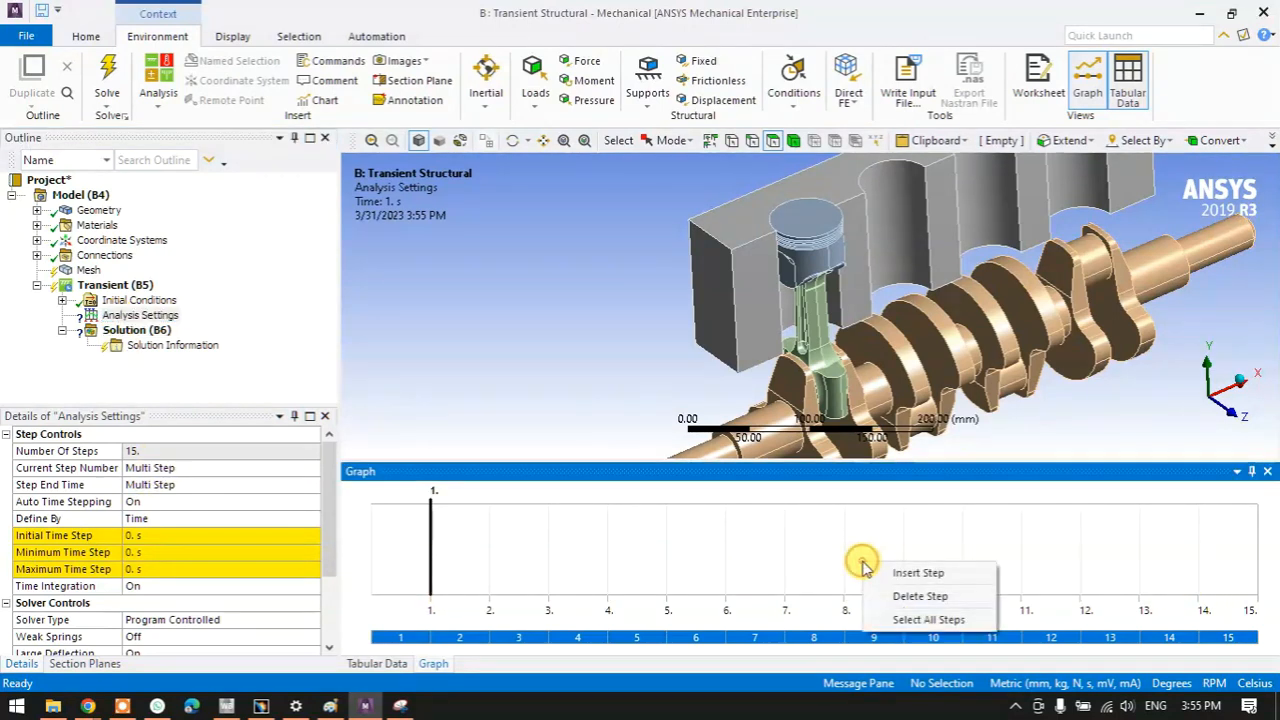
{"action": "left_click", "coordinate": [933, 622]}
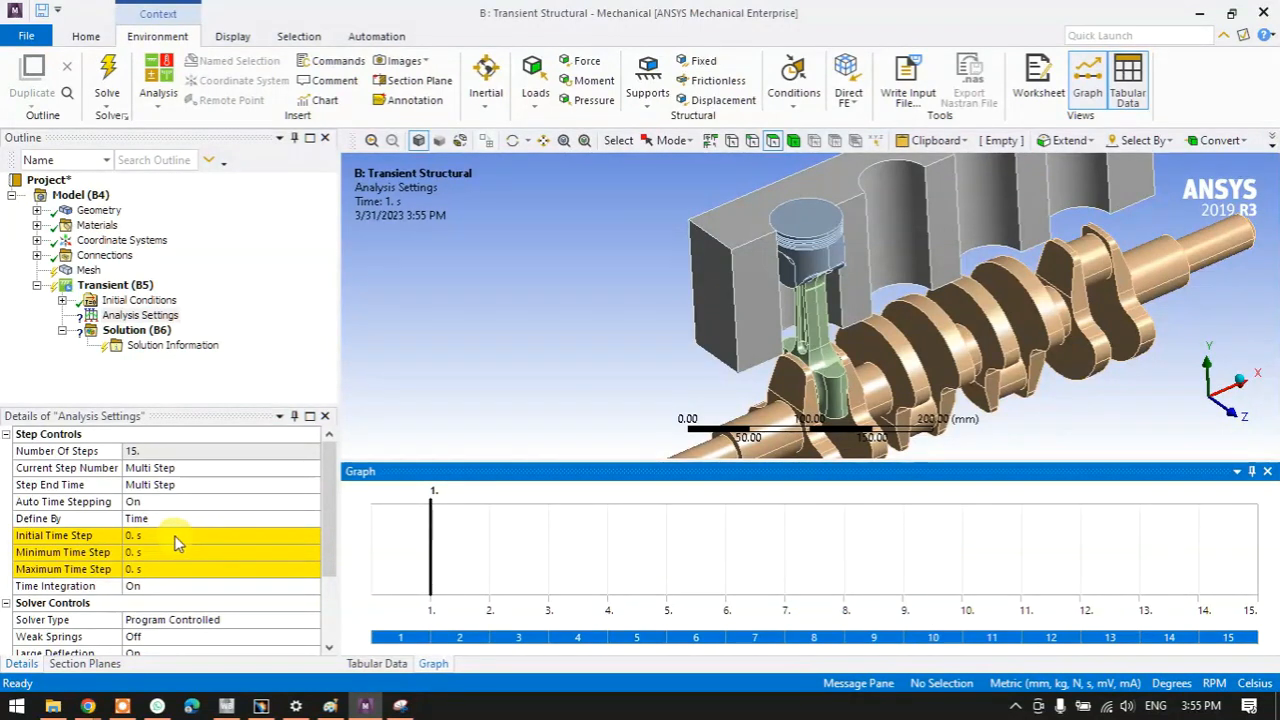
- Set the initial, minimum and maximum time step to 1 s for all selected load steps
{"action": "left_click", "coordinate": [168, 535]}
{"action": "type", "text": "1"}
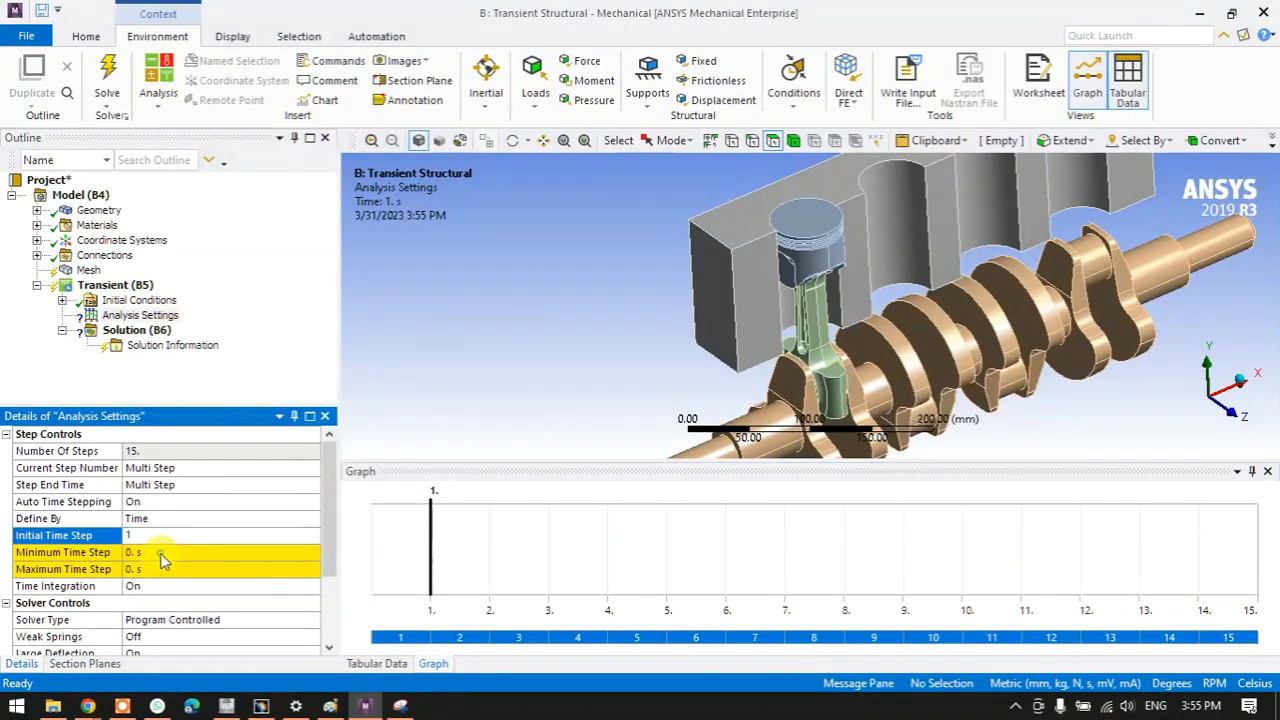
{"action": "key", "text": "Return"}
{"action": "left_click", "coordinate": [160, 569]}
{"action": "type", "text": "1"}
{"action": "key", "text": "Return"}
{"action": "left_click", "coordinate": [157, 586]}
{"action": "type", "text": "1"}
{"action": "key", "text": "Return"}
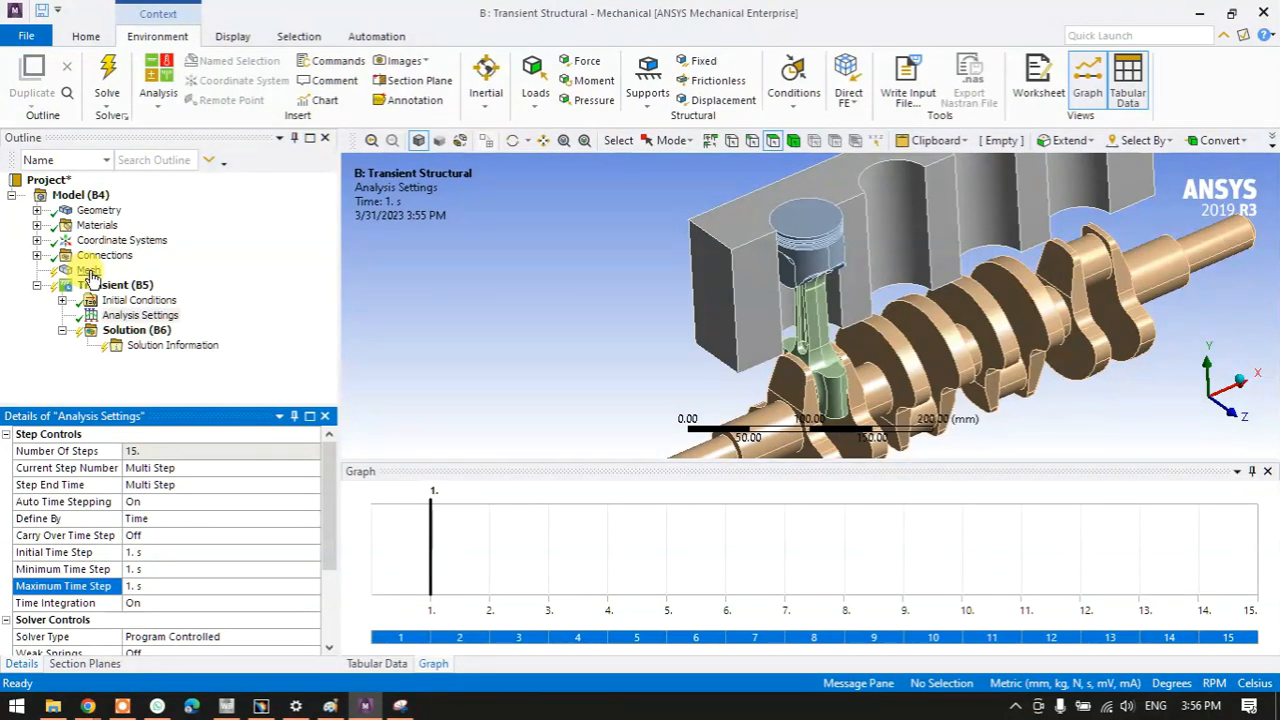
- Create a joint load in the Transient analysis from the Revolute - Ground To Part1^Assem2 joint
{"action": "left_click", "coordinate": [37, 255]}
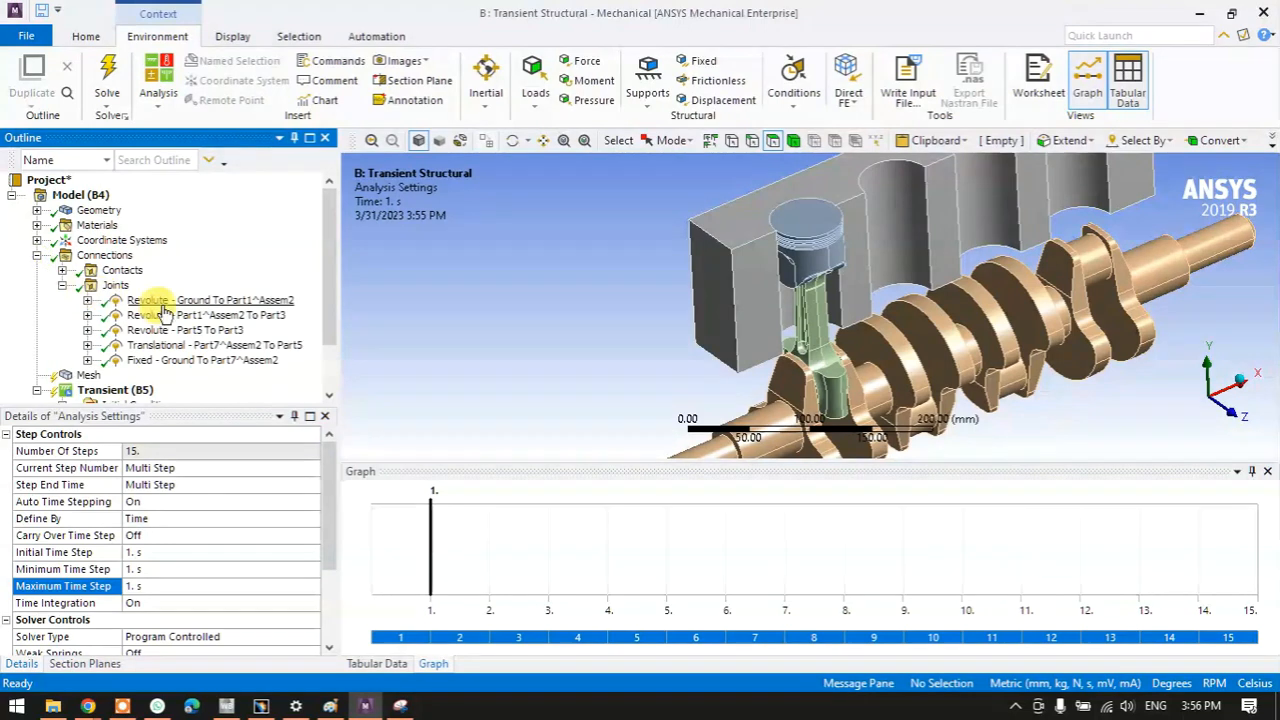
{"action": "left_click", "coordinate": [174, 302]}
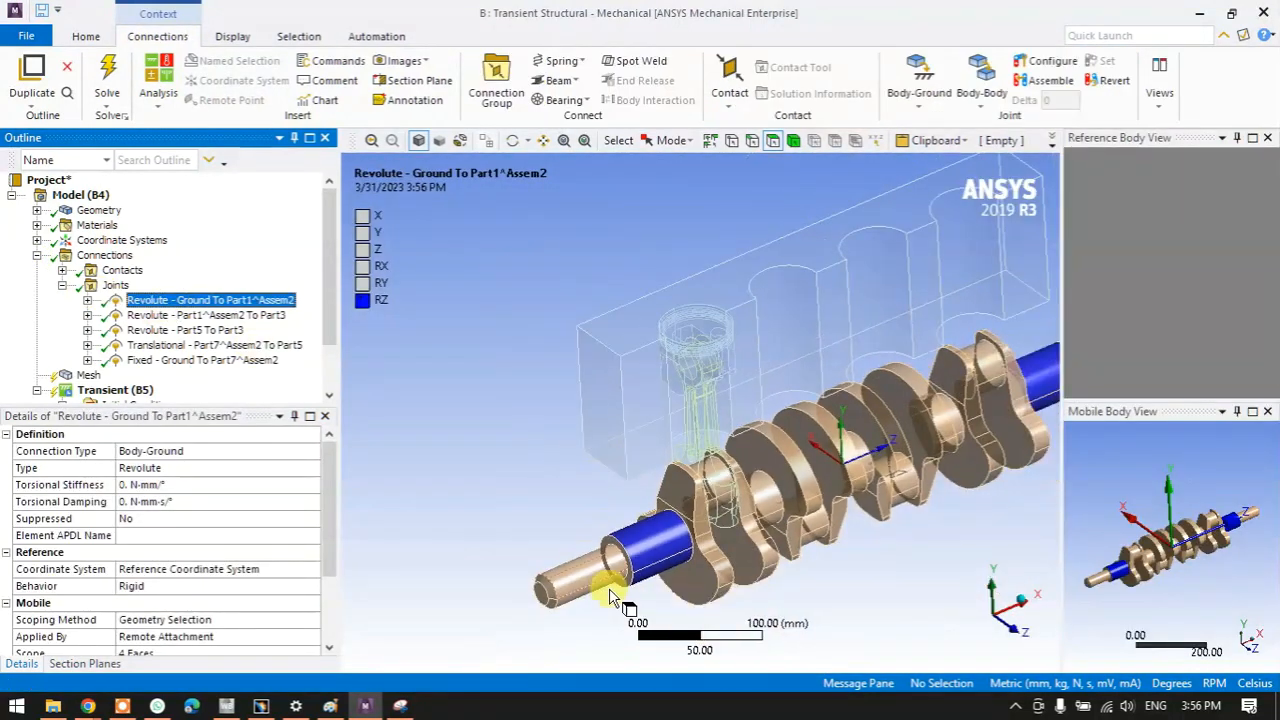
{"action": "scroll", "coordinate": [209, 345], "scroll_direction": "down", "scroll_amount": 2}
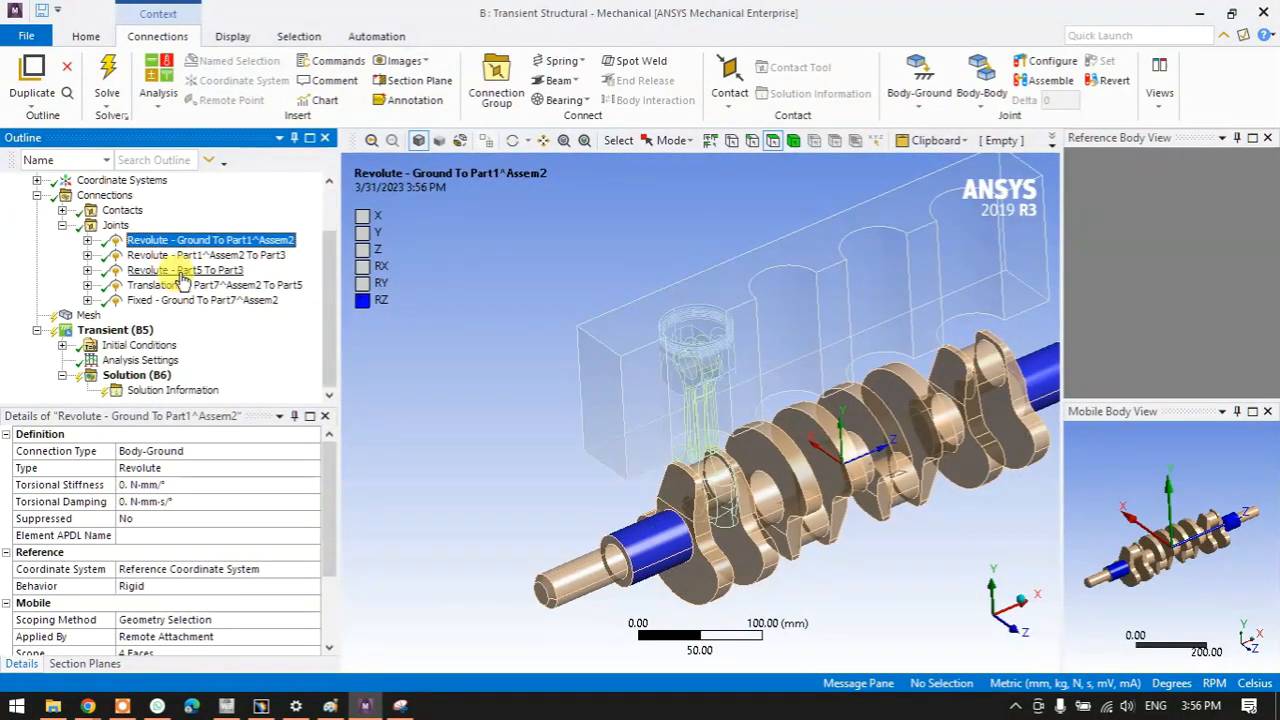
{"action": "left_click_drag", "start_coordinate": [170, 243], "coordinate": [214, 337]}
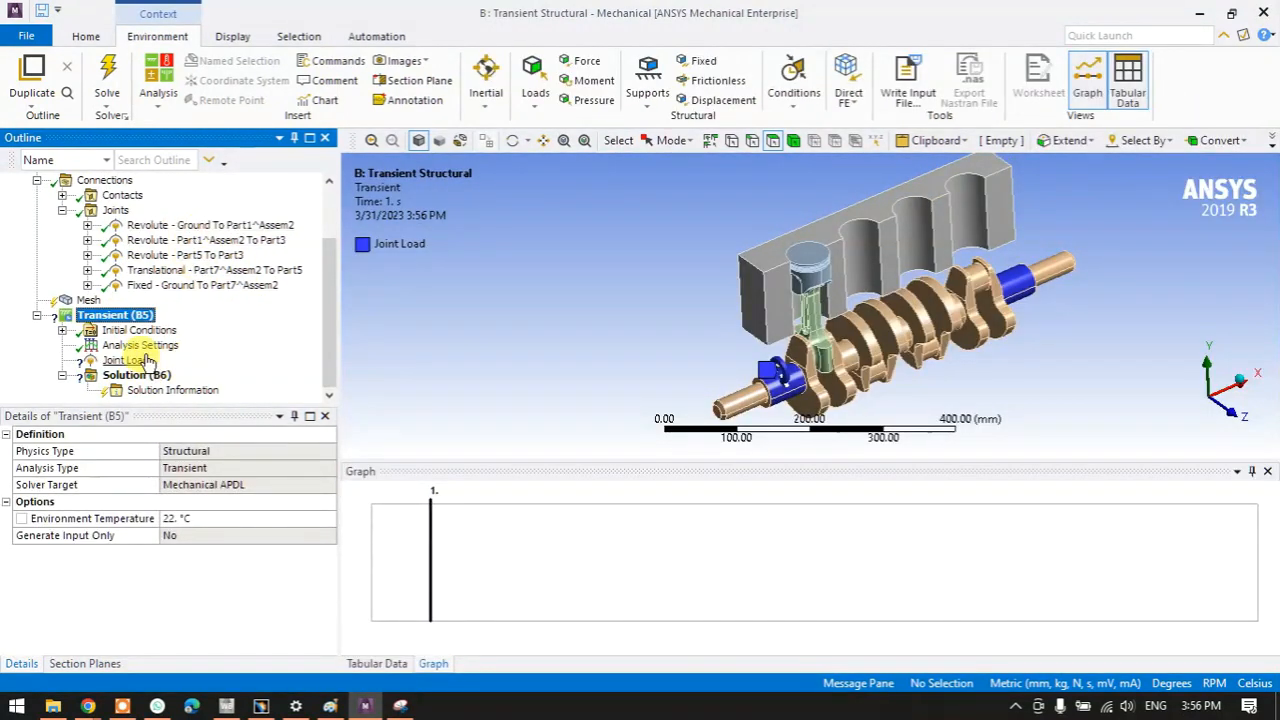
- Set the type of the new joint load to Rotation and open its magnitude for entry
{"action": "left_click", "coordinate": [128, 360]}
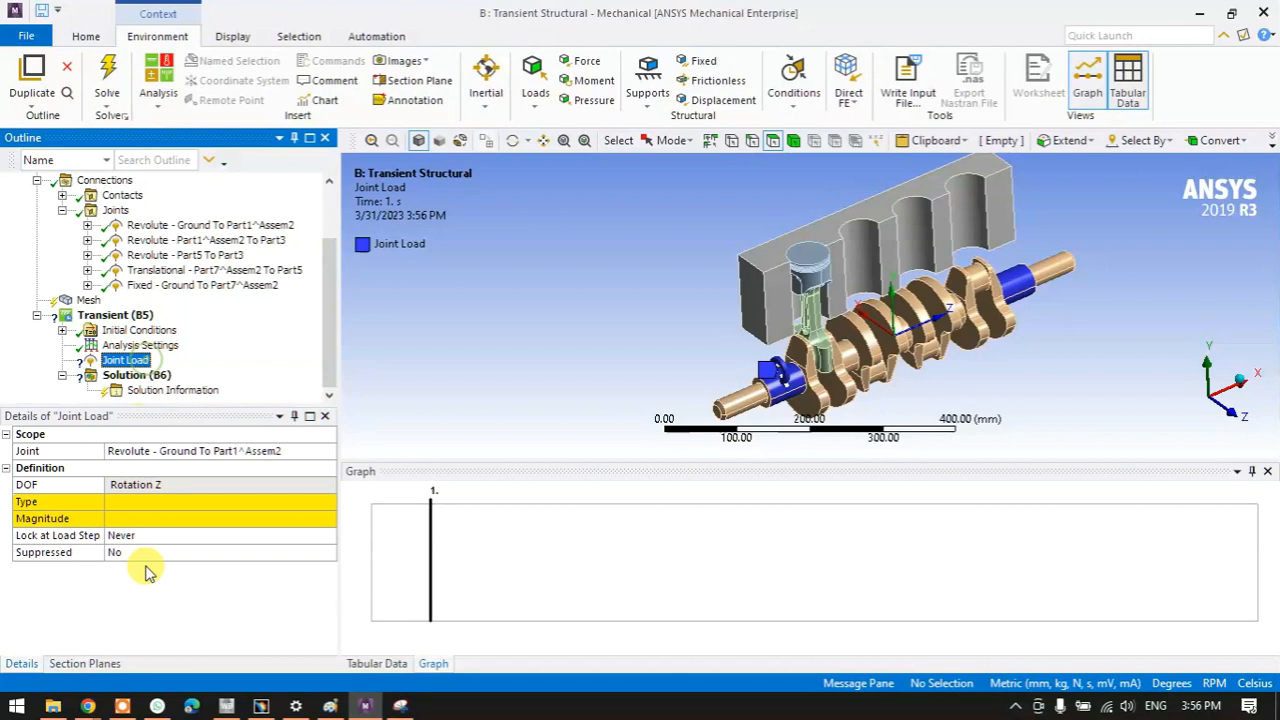
{"action": "left_click", "coordinate": [162, 503]}
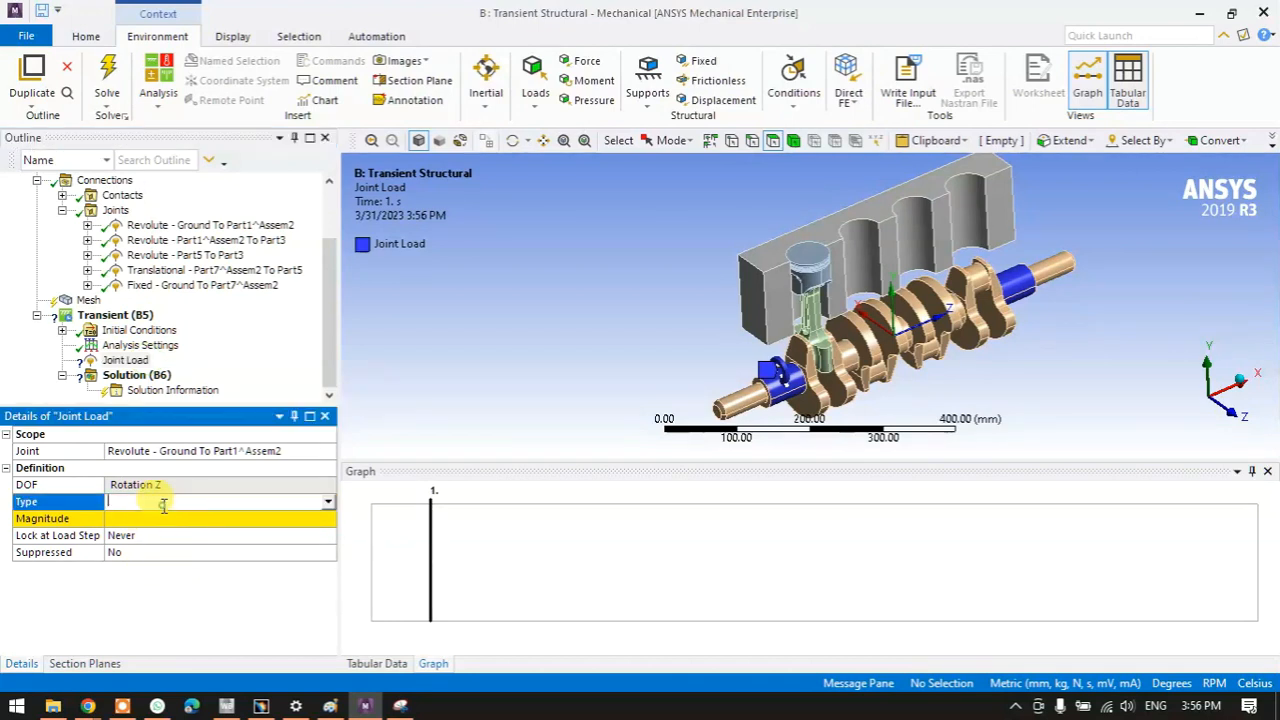
{"action": "left_click", "coordinate": [328, 502]}
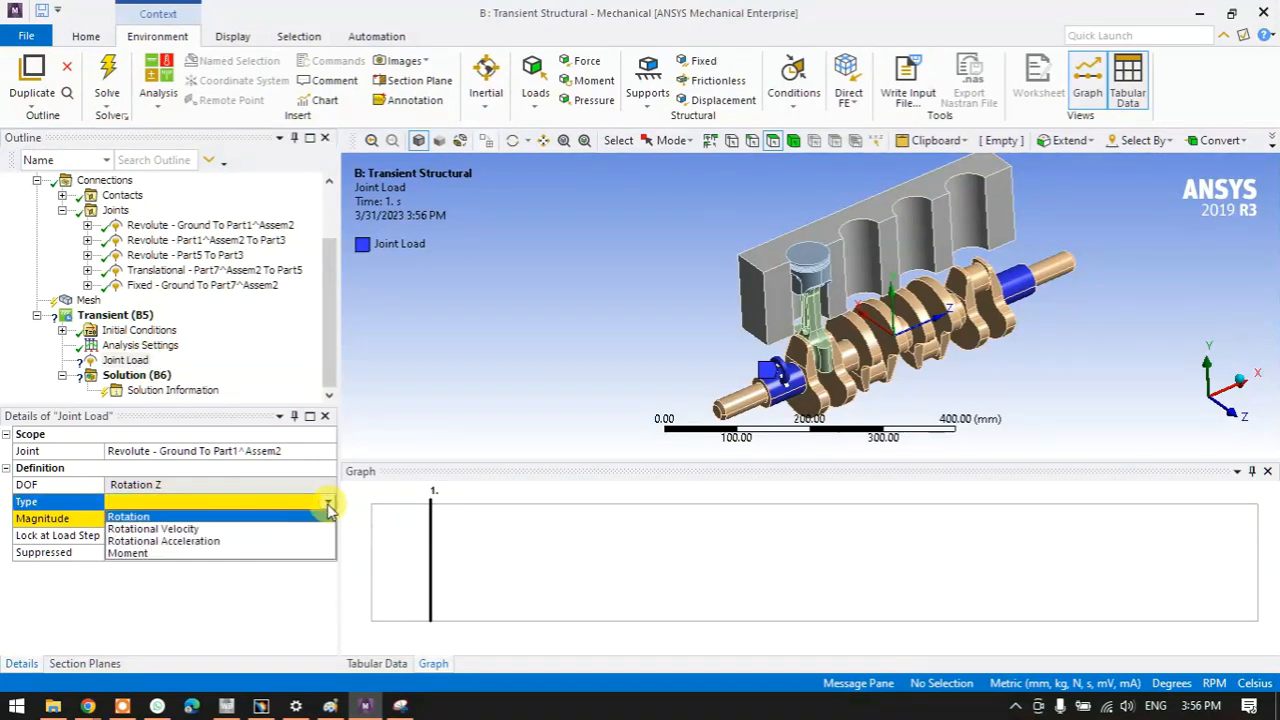
{"action": "left_click", "coordinate": [150, 519]}
{"action": "left_click", "coordinate": [145, 519]}
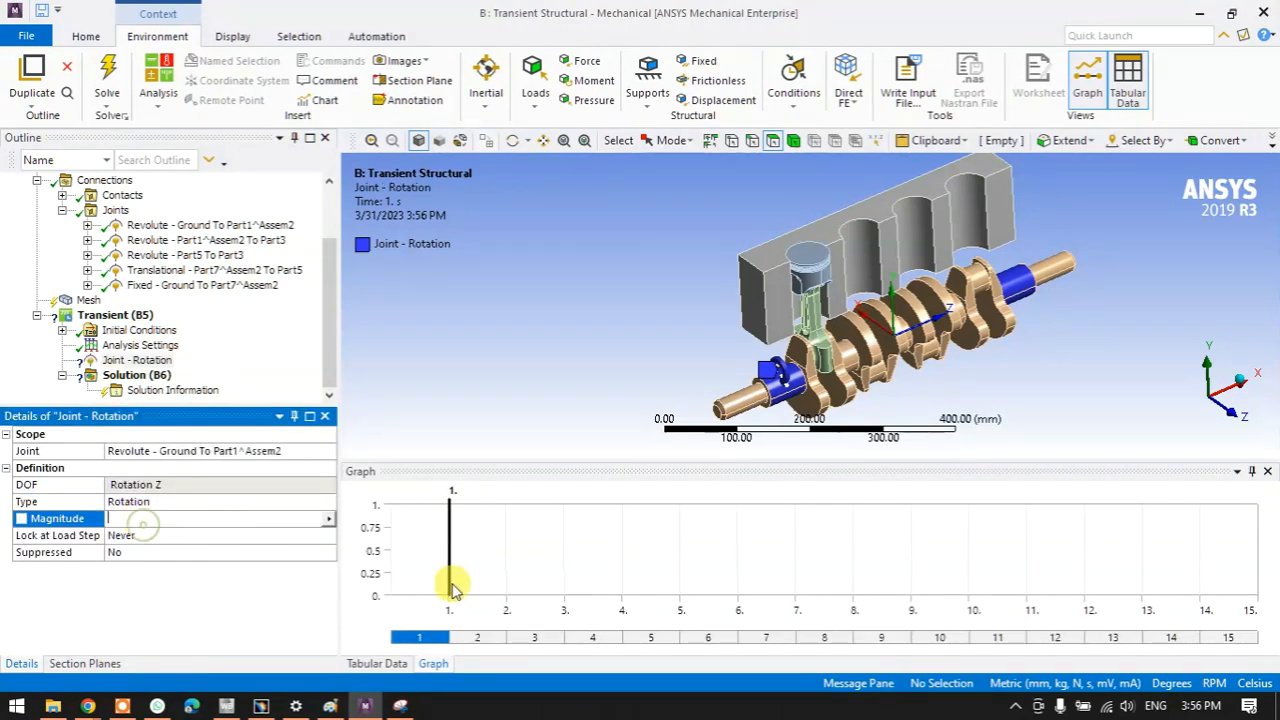
- Enter tabular rotation values for the joint load of 1° at 1 s and 15° at 15 s
{"action": "left_click", "coordinate": [375, 663]}
{"action": "left_click", "coordinate": [449, 519]}
{"action": "type", "text": "1"}
{"action": "key", "text": "Return"}
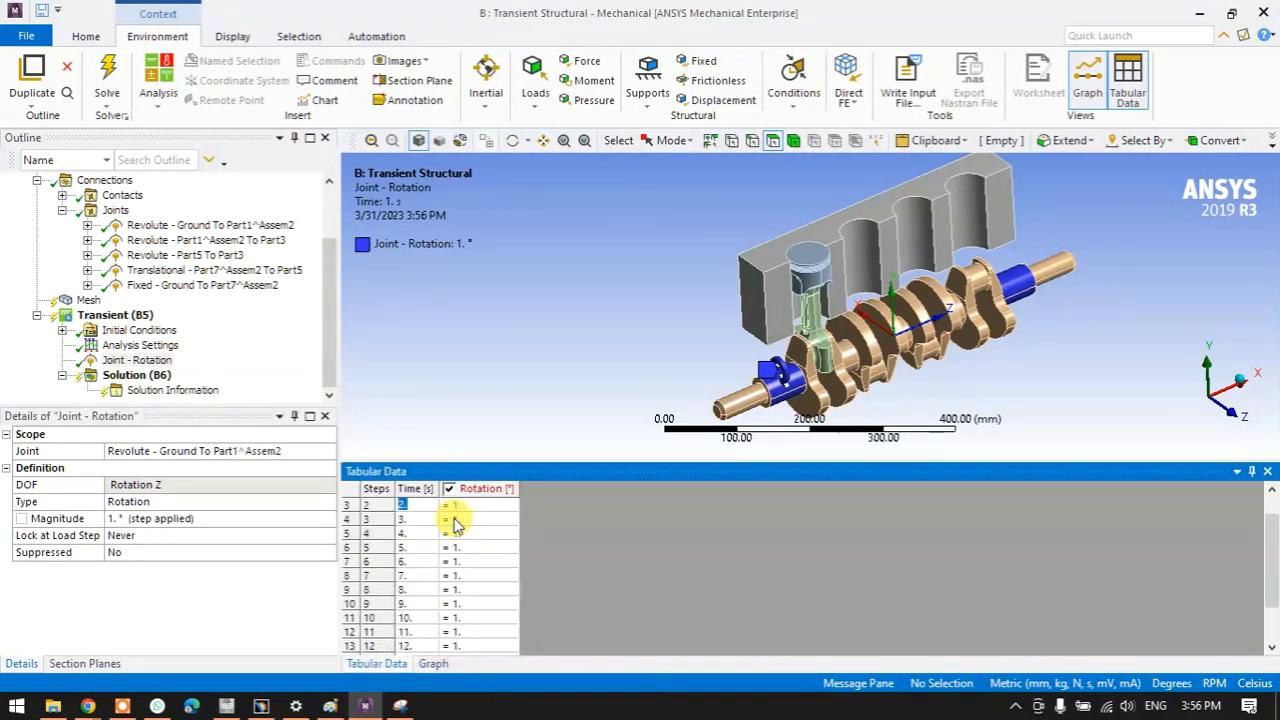
{"action": "scroll", "coordinate": [456, 560], "scroll_direction": "down", "scroll_amount": 2}
{"action": "left_click", "coordinate": [470, 635]}
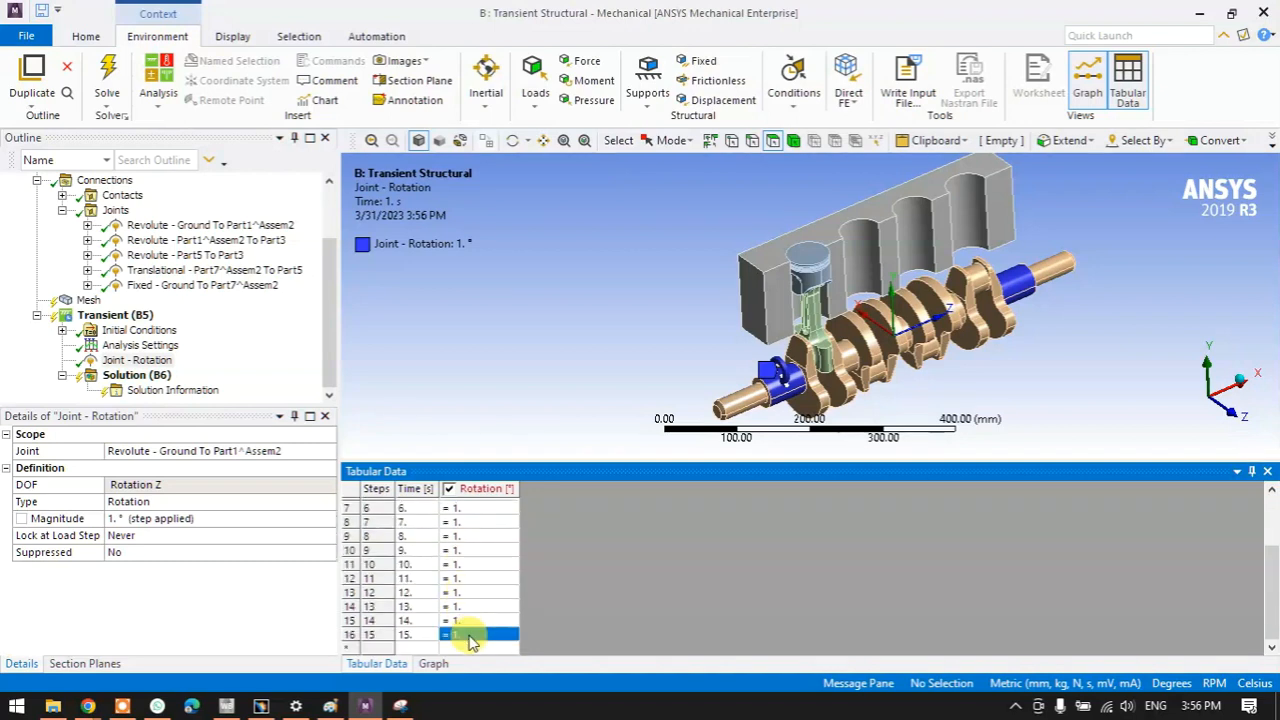
{"action": "type", "text": "15"}
{"action": "key", "text": "Return"}
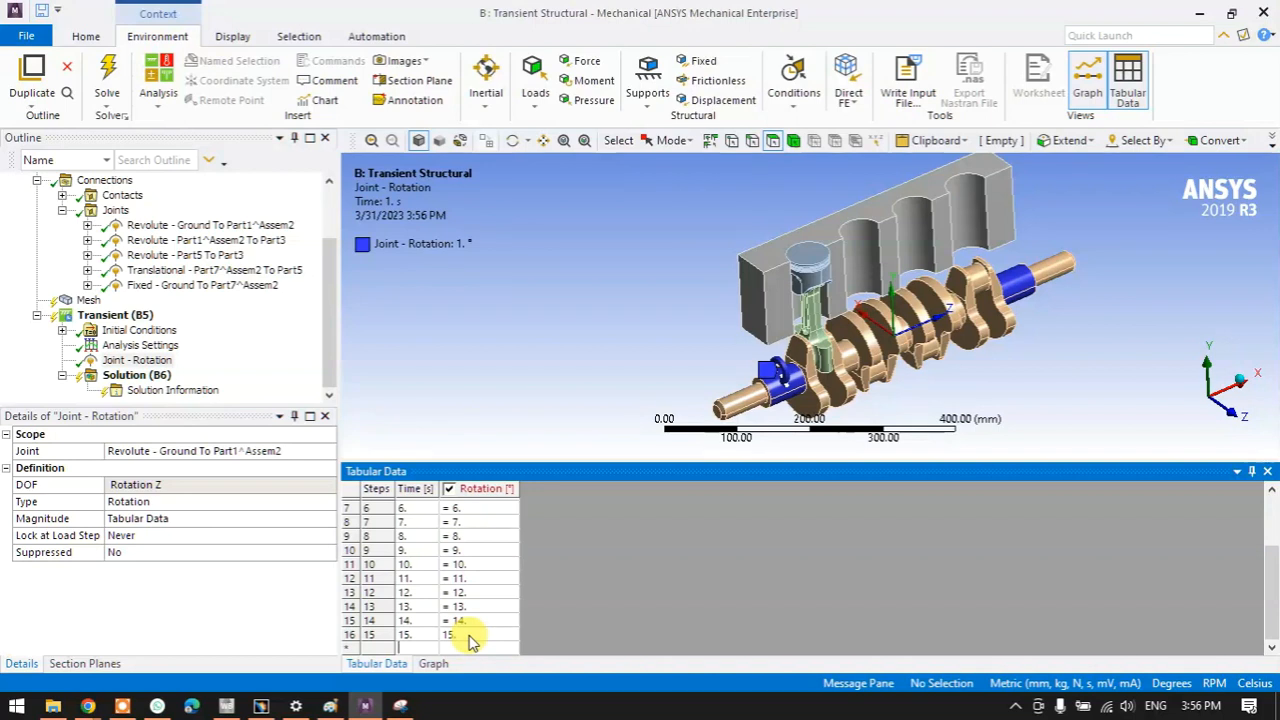
- Try a rotation of 0.01° at 1 s in the joint load table and check the interpolated values
{"action": "scroll", "coordinate": [468, 640], "scroll_direction": "up", "scroll_amount": 3}
{"action": "left_click", "coordinate": [470, 519]}
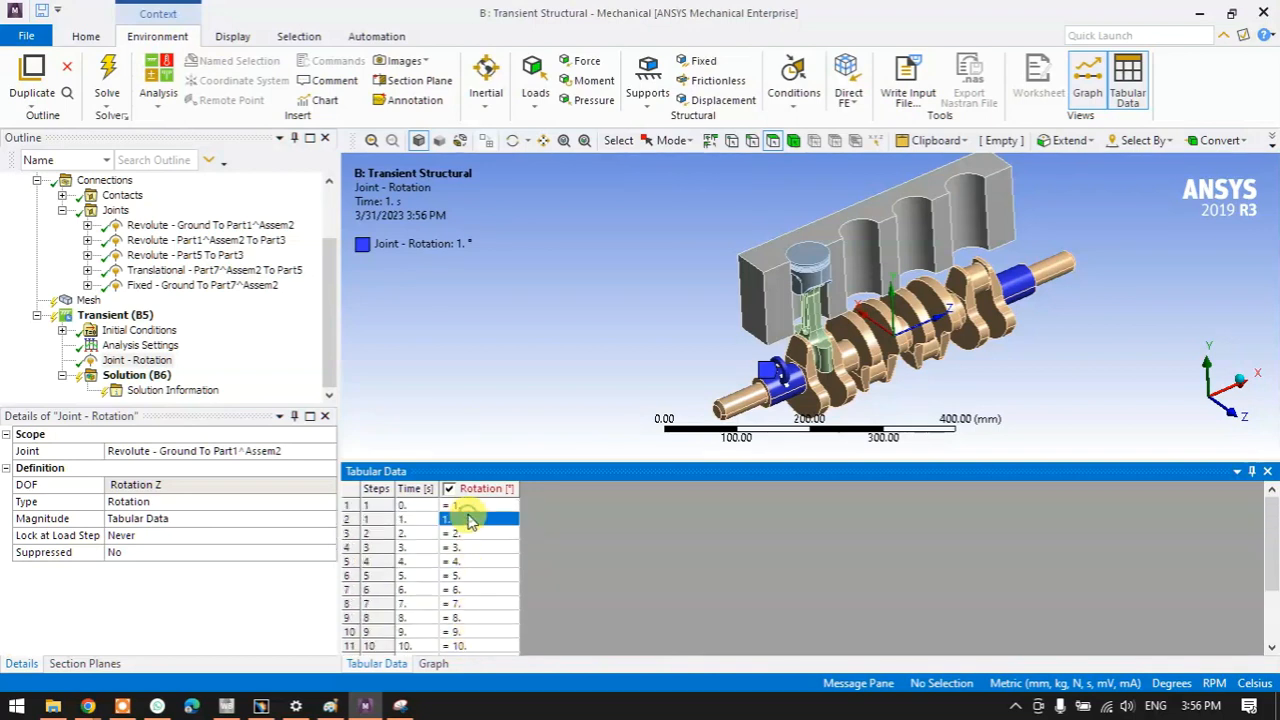
{"action": "type", "text": "0.01"}
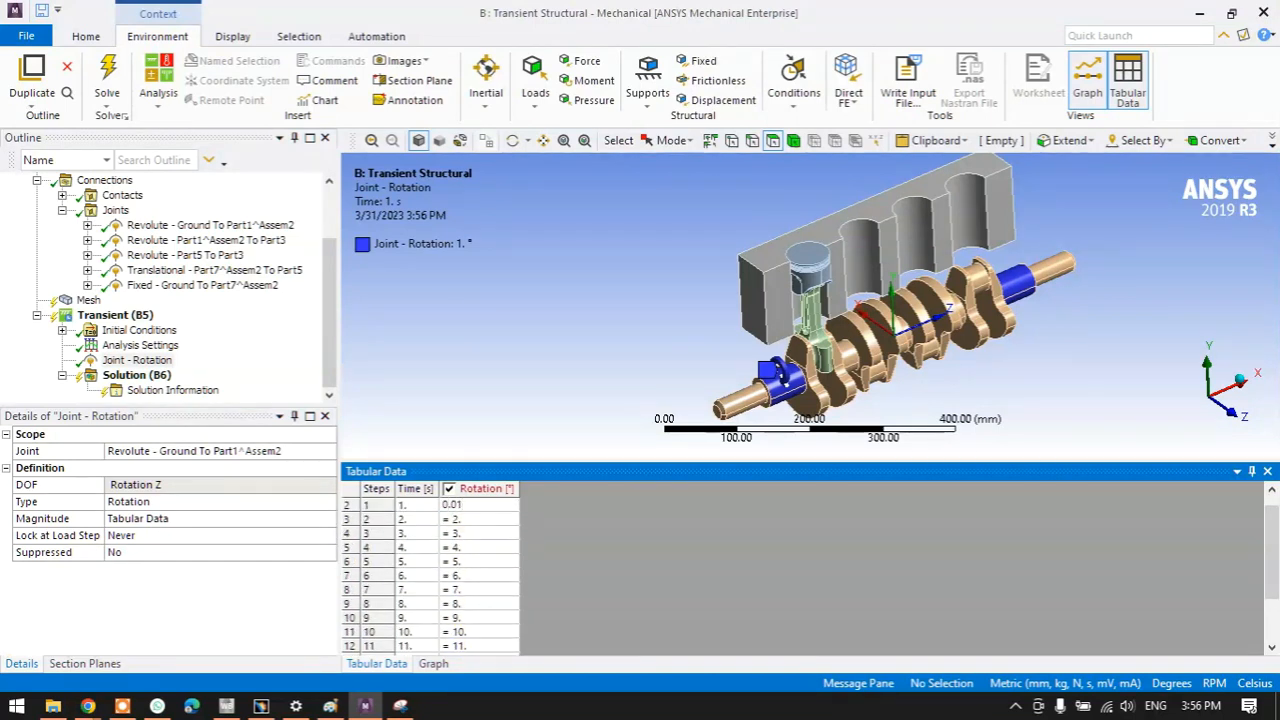
{"action": "key", "text": "Return"}
{"action": "scroll", "coordinate": [460, 635], "scroll_direction": "down", "scroll_amount": 2}
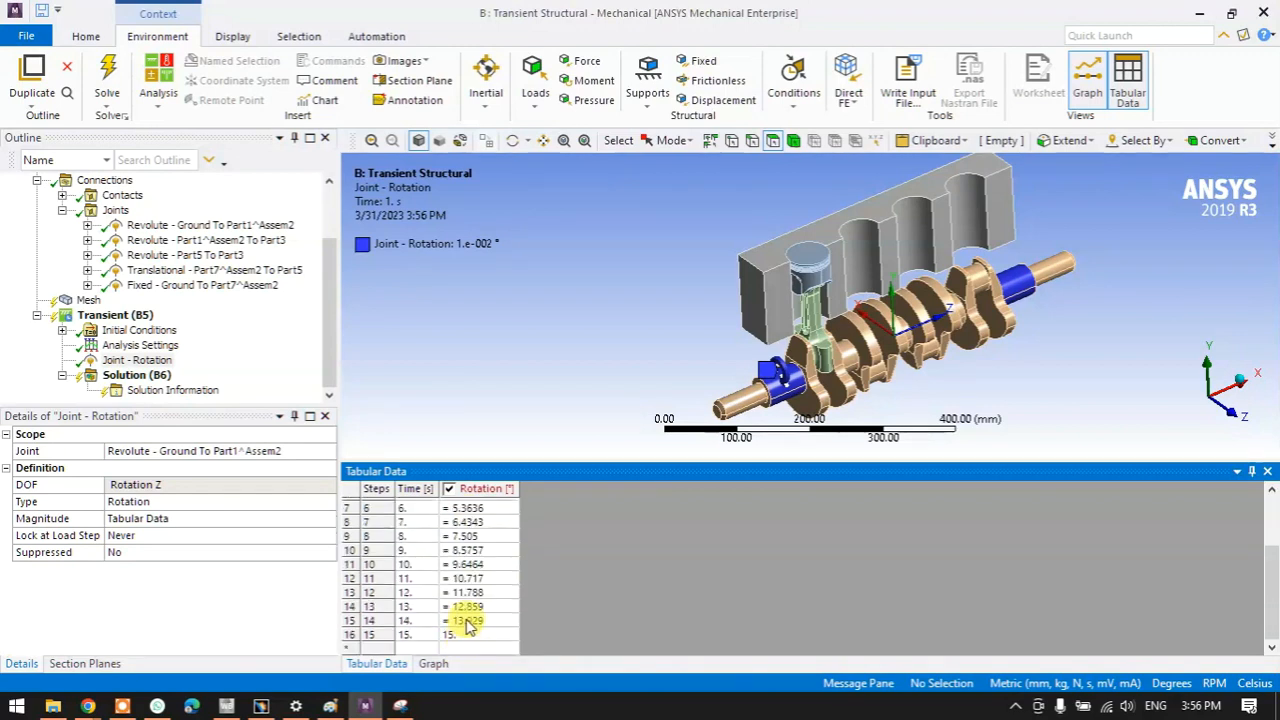
{"action": "scroll", "coordinate": [467, 625], "scroll_direction": "up", "scroll_amount": 2}
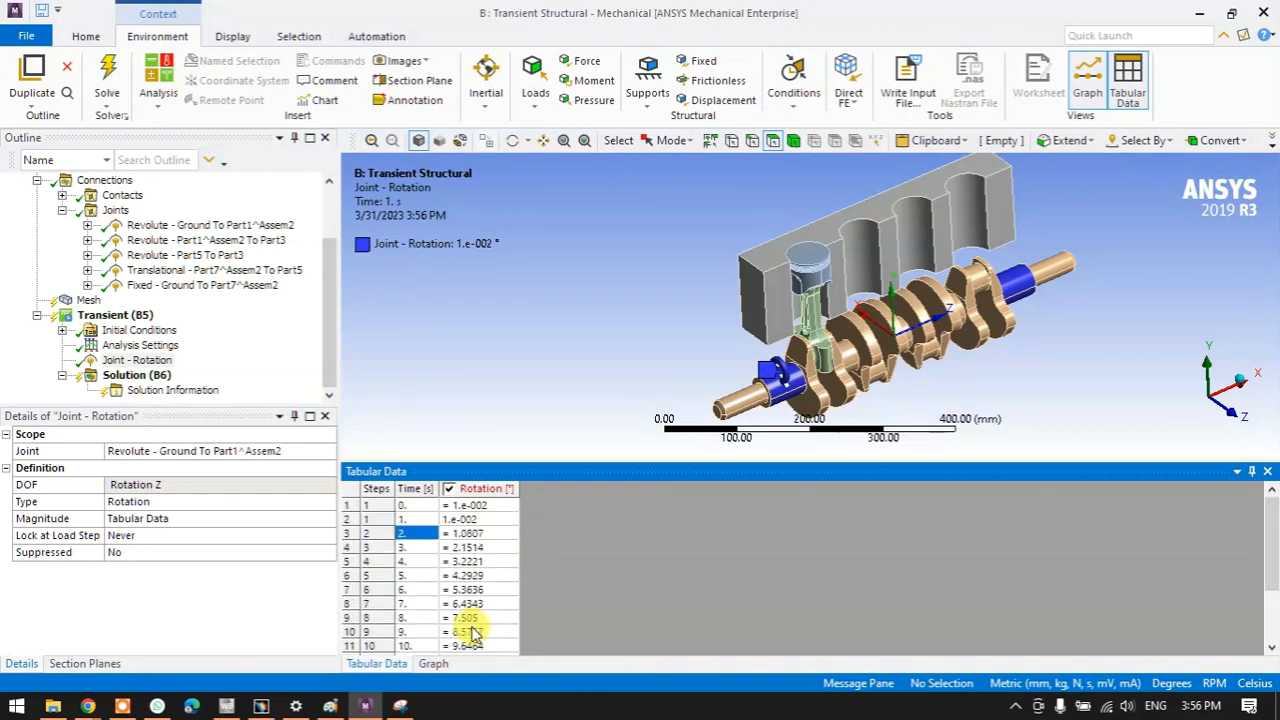
- Set the joint rotation at 1 s back to 1°
{"action": "left_click", "coordinate": [478, 519]}
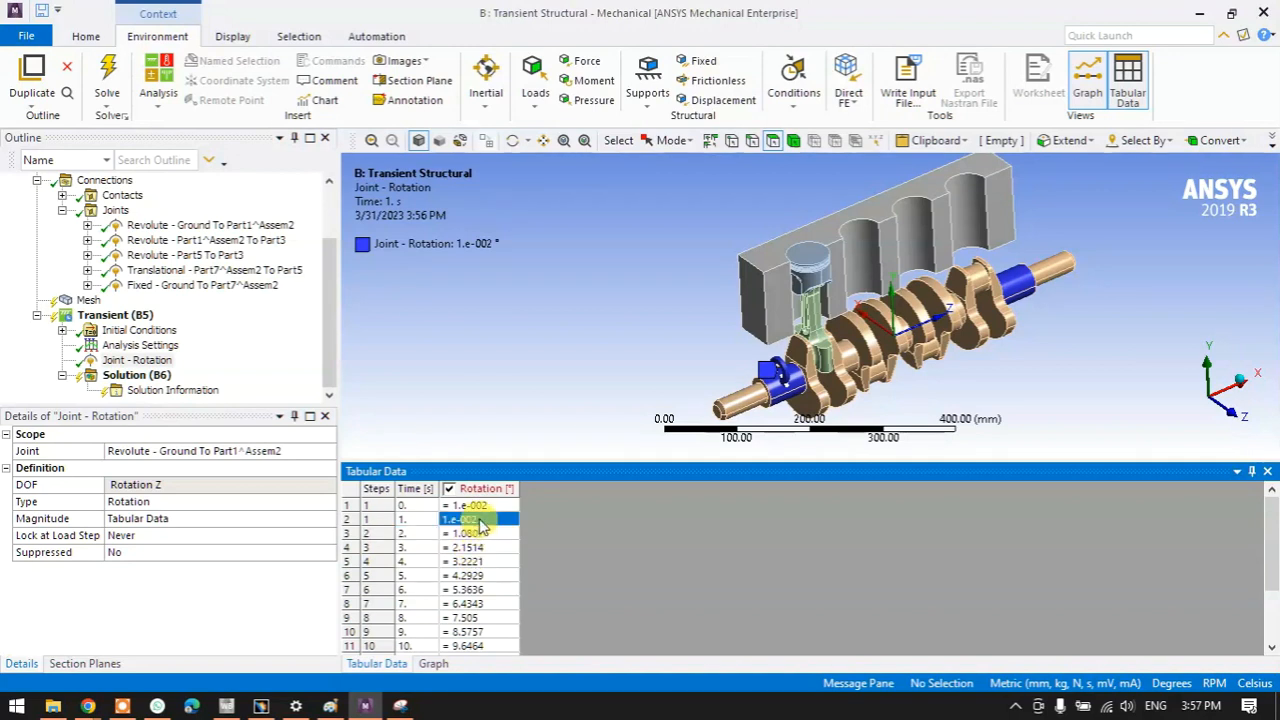
{"action": "type", "text": "1"}
{"action": "key", "text": "Return"}
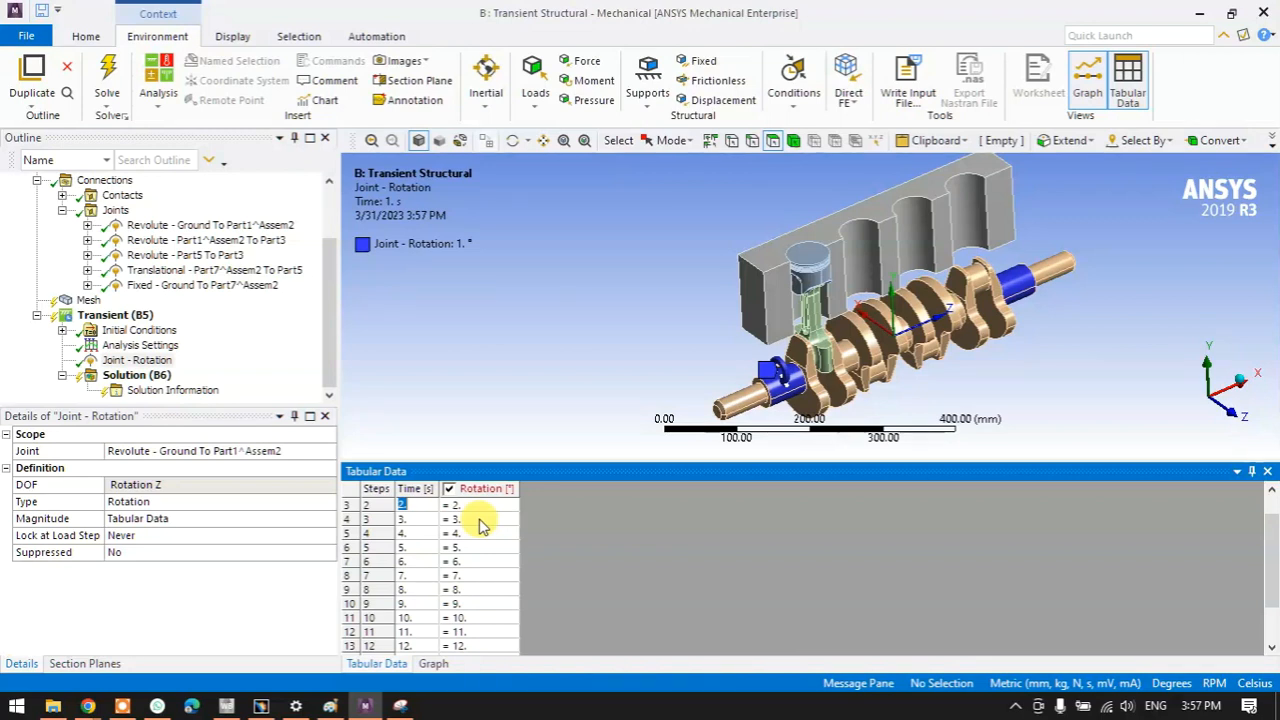
- Solve the transient analysis from the Solution branch
{"action": "left_click", "coordinate": [136, 375]}
{"action": "right_click", "coordinate": [120, 376]}
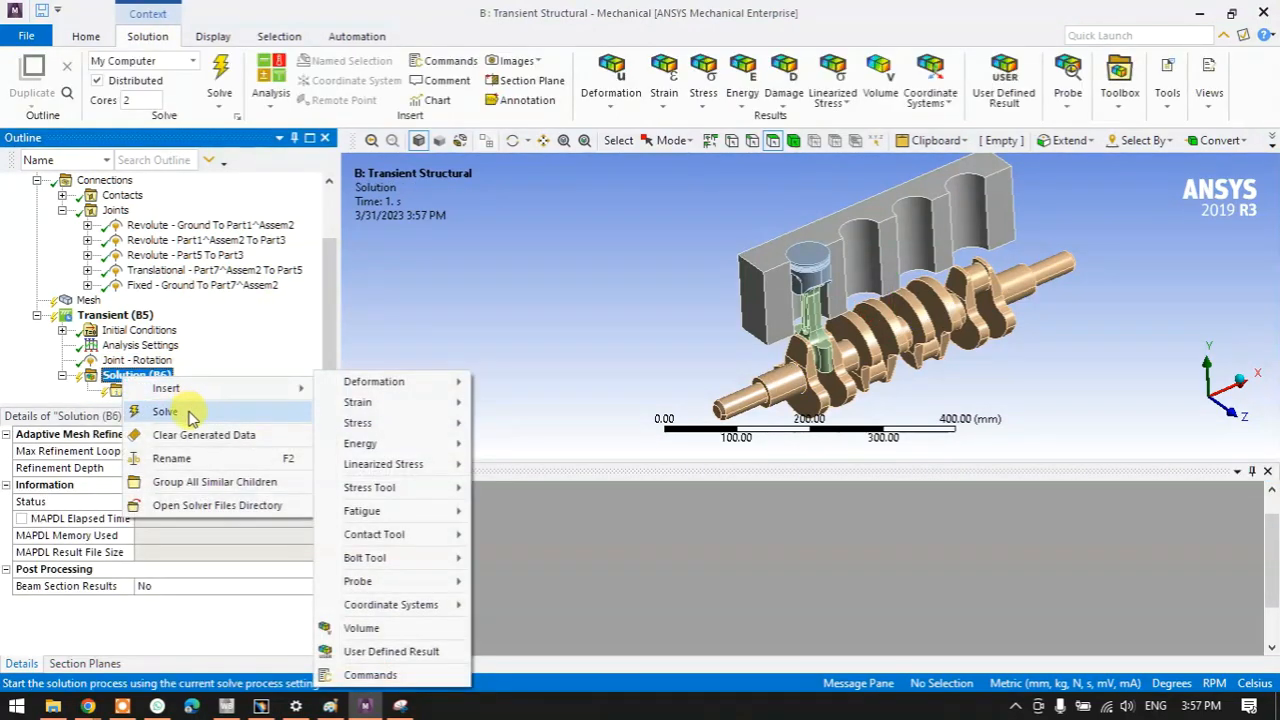
{"action": "left_click", "coordinate": [191, 415]}
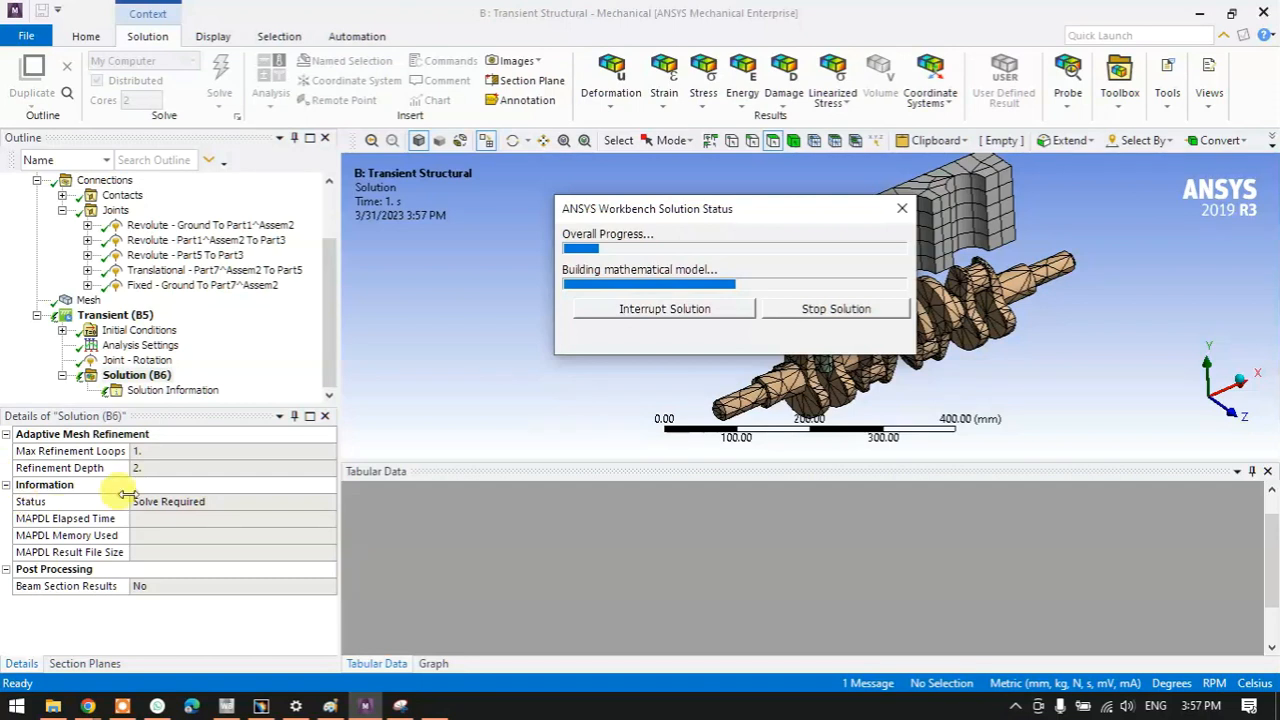
- View the Time output in the Solution Information during the solve, followed by the Time Increment output
{"action": "left_click", "coordinate": [172, 391]}
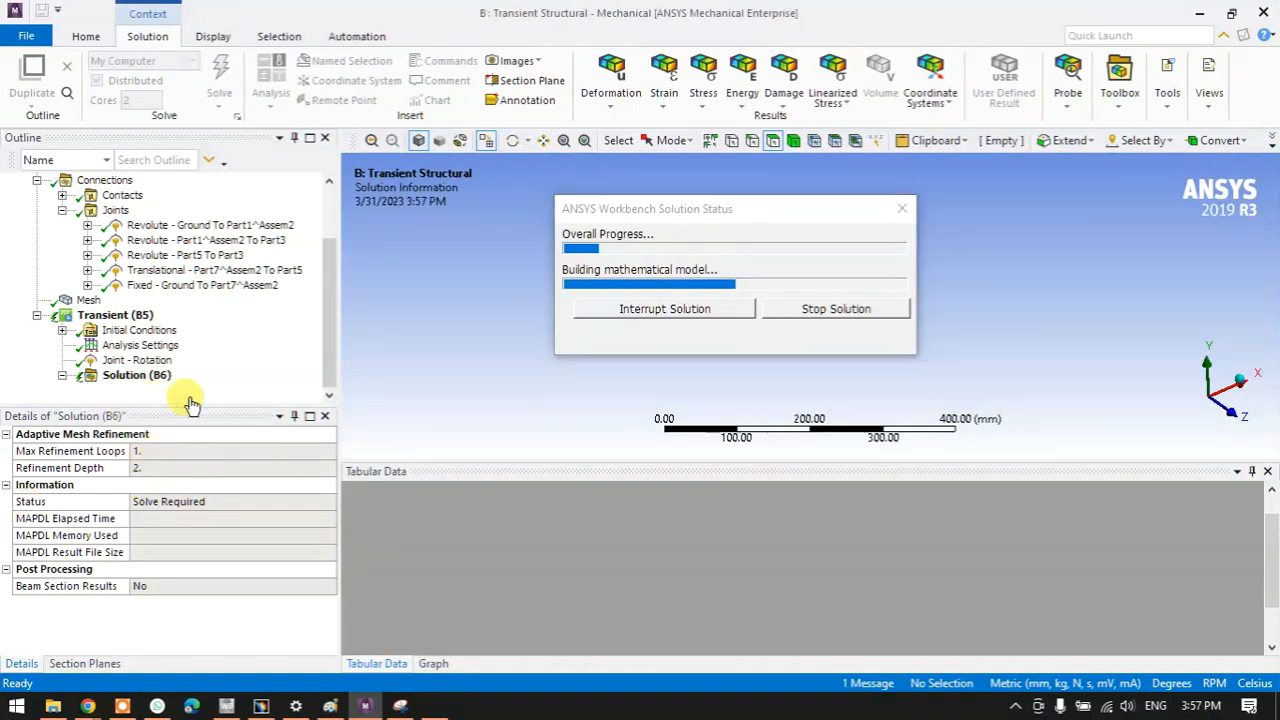
{"action": "left_click", "coordinate": [300, 451]}
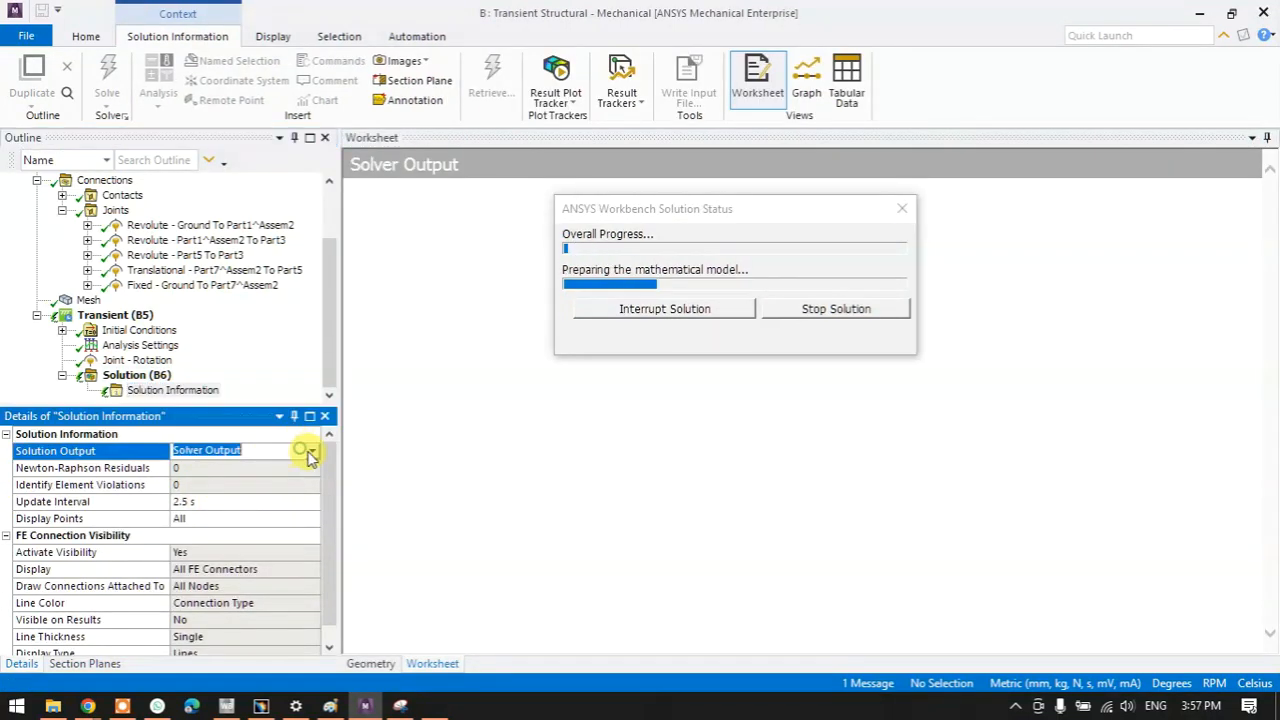
{"action": "left_click", "coordinate": [312, 451]}
{"action": "left_click", "coordinate": [212, 551]}
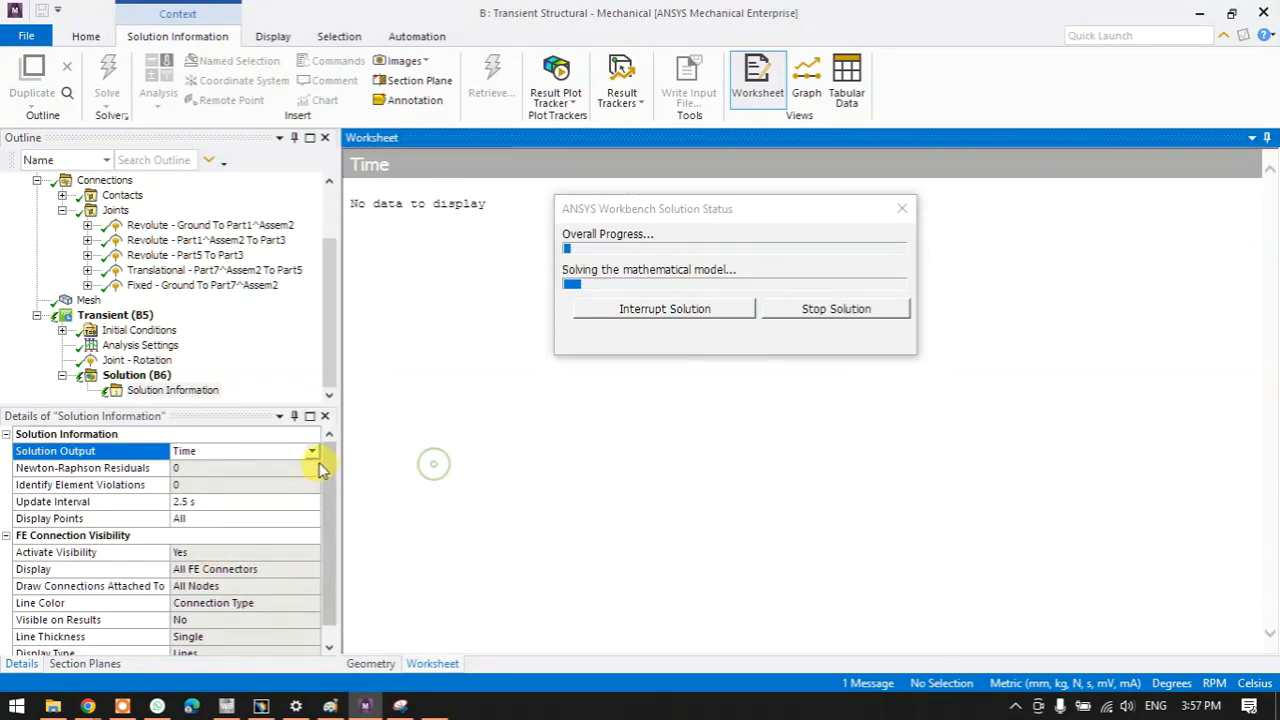
{"action": "left_click", "coordinate": [312, 452]}
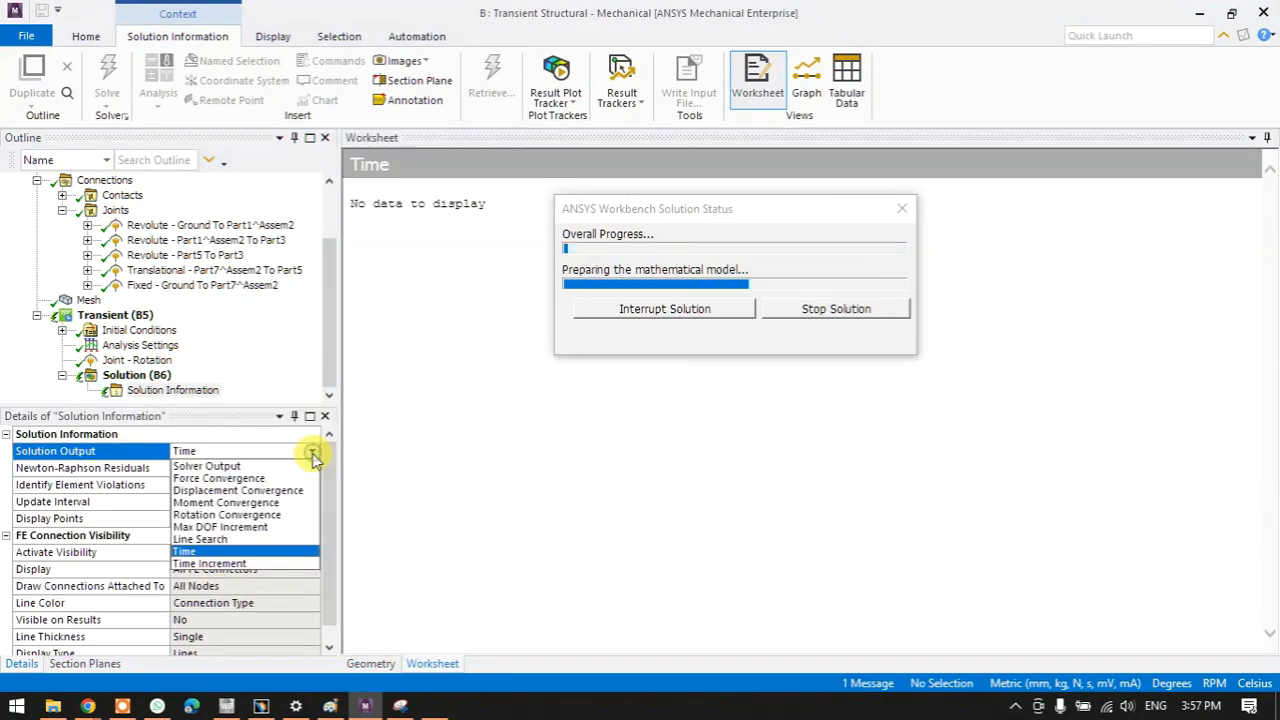
{"action": "left_click", "coordinate": [240, 565]}
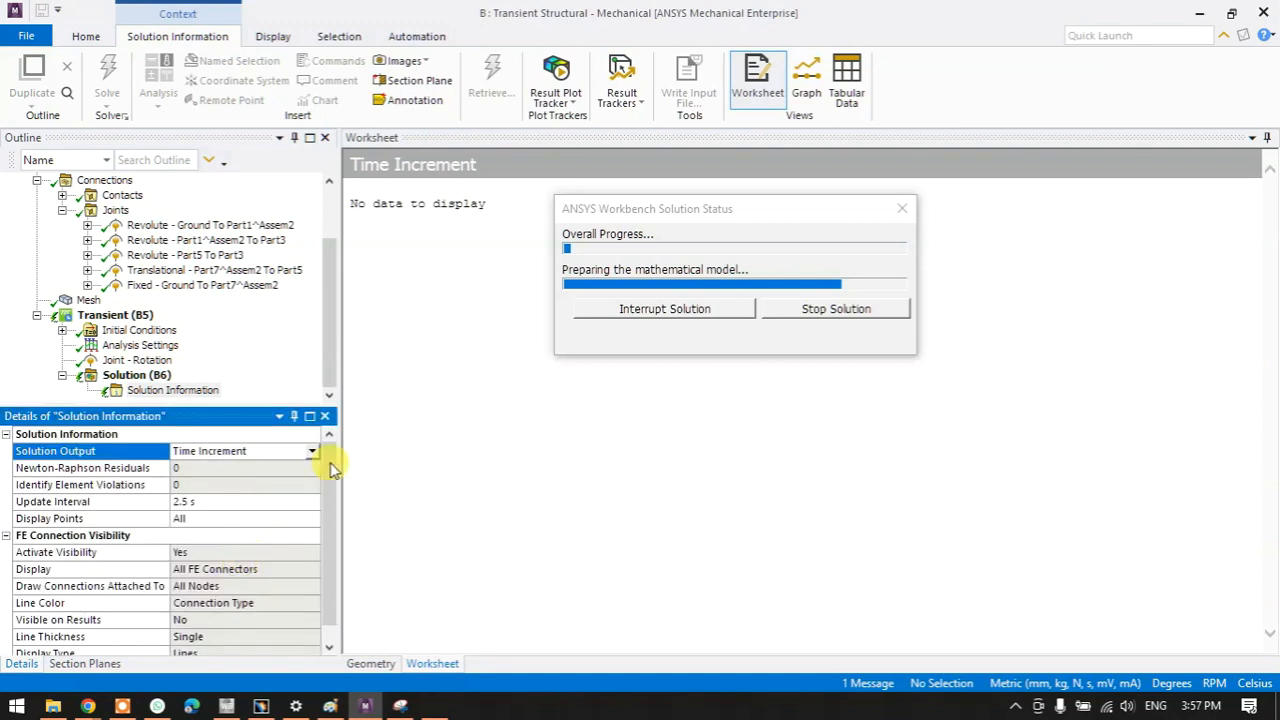
{"action": "left_click", "coordinate": [443, 446]}
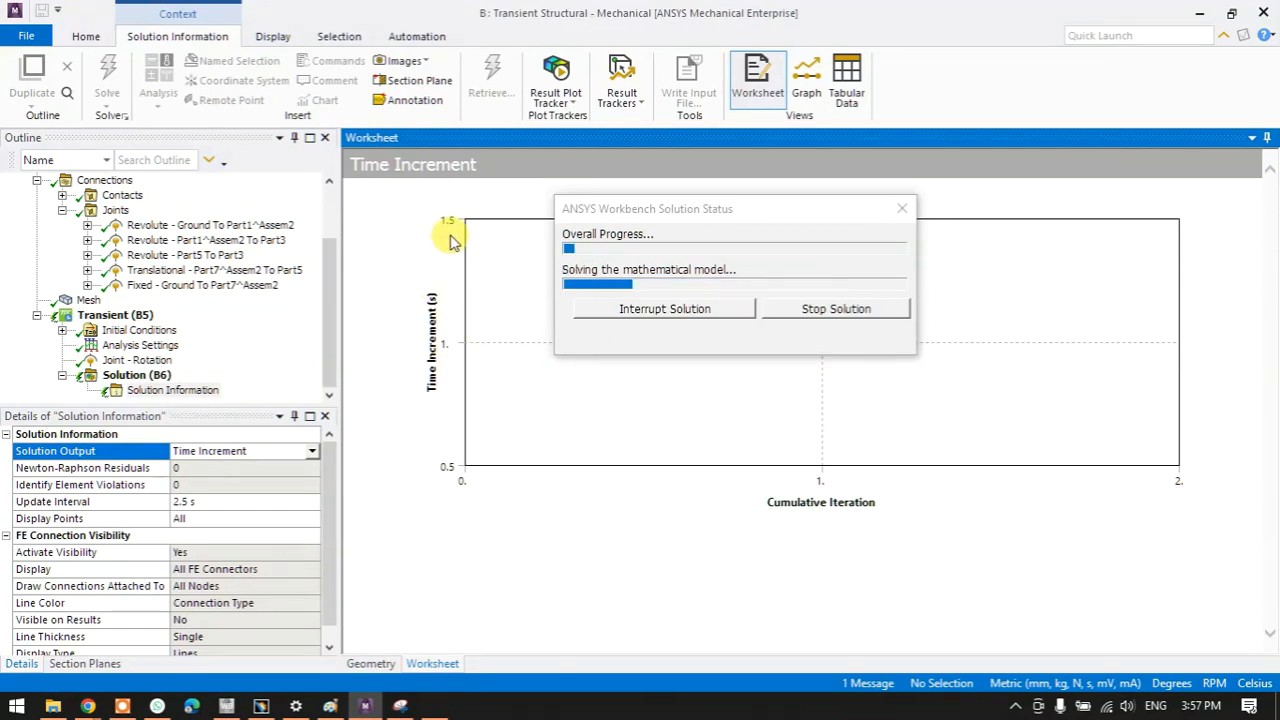
- Move the solution status window clear of the chart and switch the Solution Information output to Time
{"action": "mouse_move", "coordinate": [590, 210]}
{"action": "left_mouse_down"}
{"action": "mouse_move", "coordinate": [390, 172]}
{"action": "mouse_move", "coordinate": [122, 92]}
{"action": "left_mouse_up"}
{"action": "left_click_drag", "start_coordinate": [307, 90], "coordinate": [266, 46]}
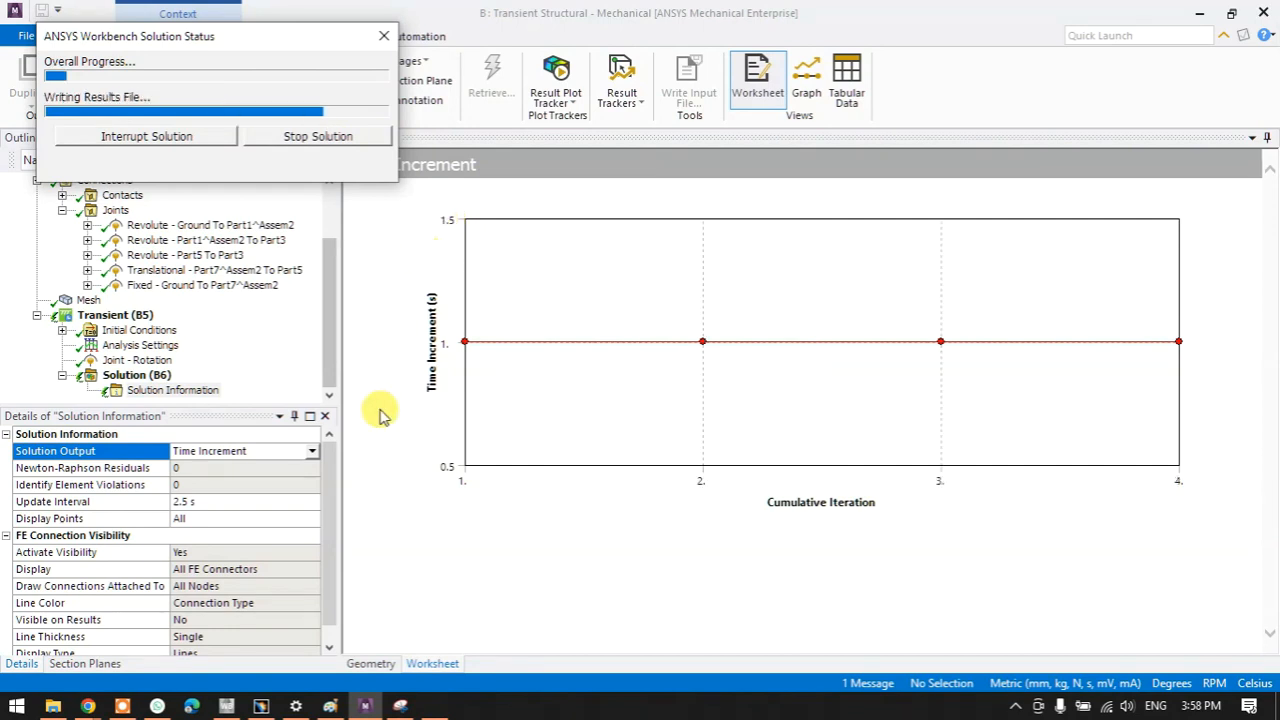
{"action": "left_click", "coordinate": [312, 451]}
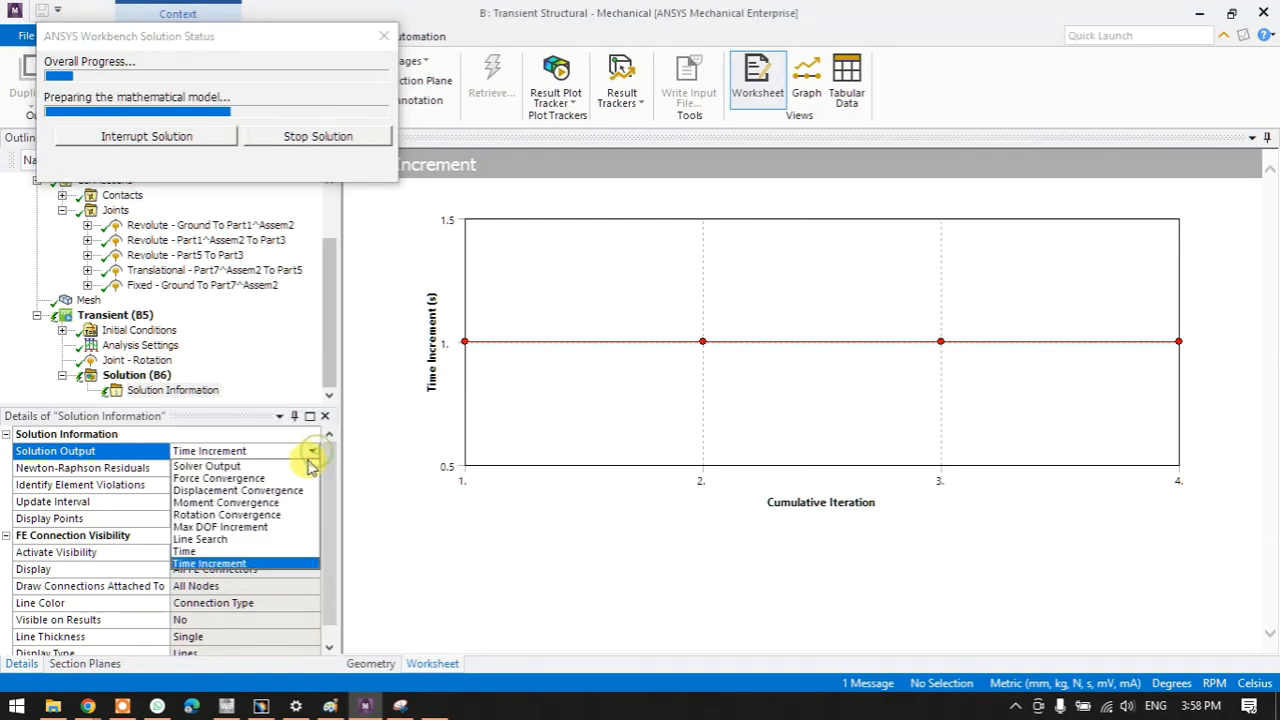
{"action": "left_click", "coordinate": [236, 551]}
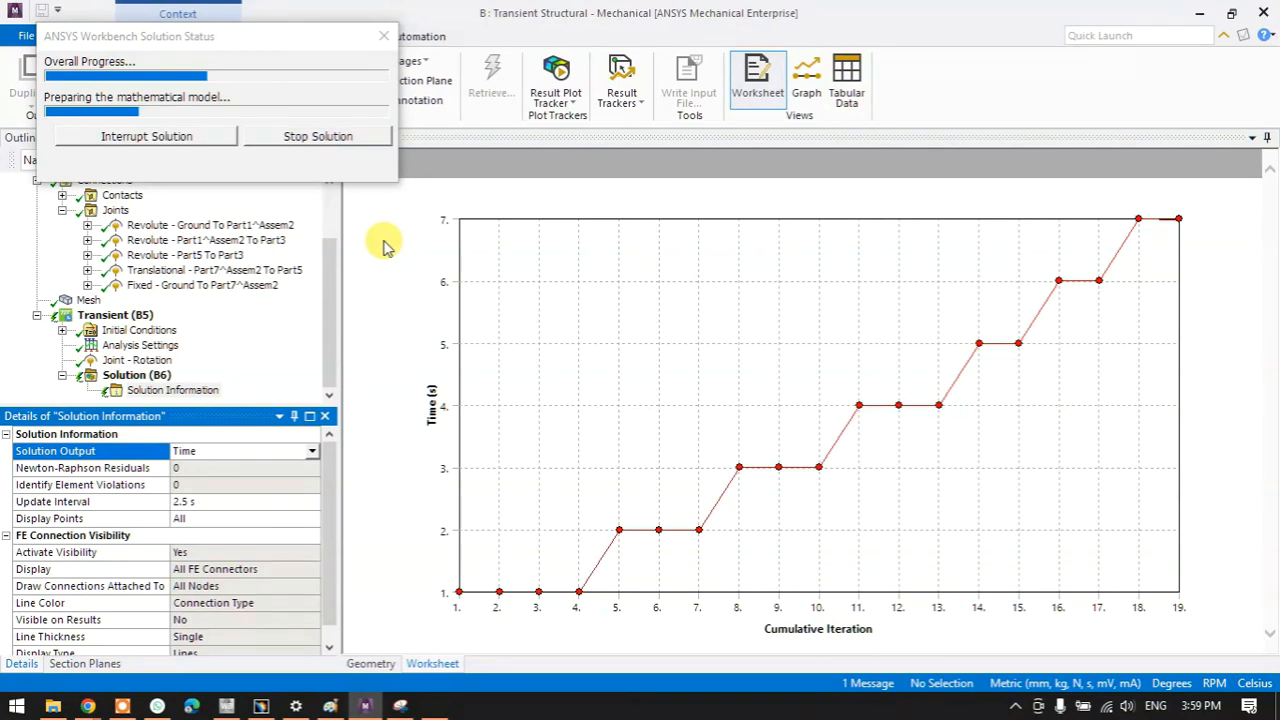
- Collapse the Joints and Connections branches in the model outline
{"action": "left_click", "coordinate": [230, 40]}
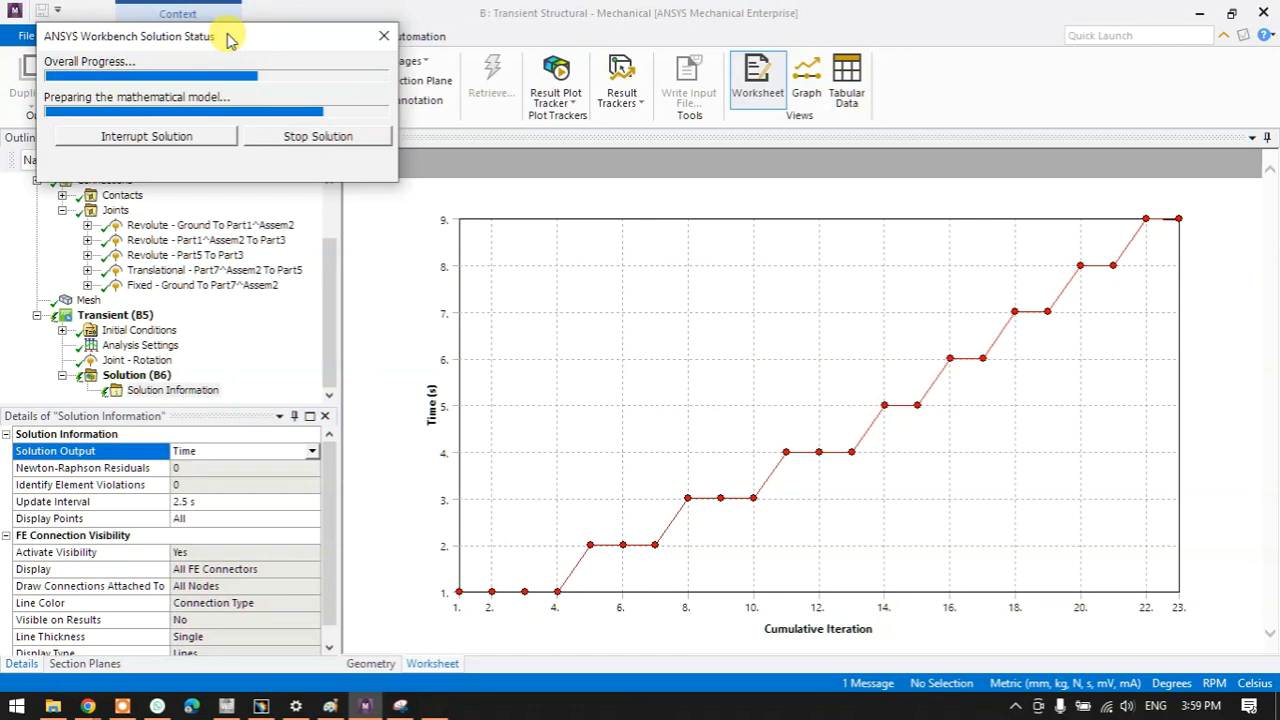
{"action": "left_click", "coordinate": [62, 210]}
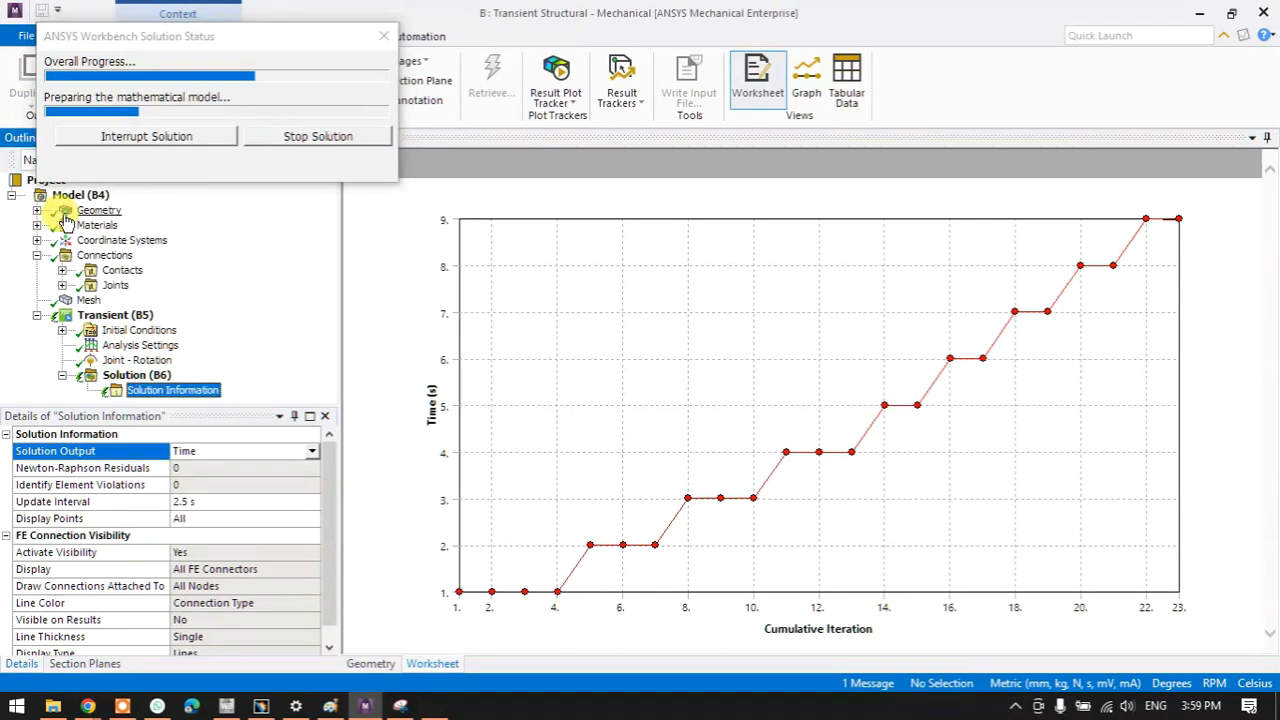
{"action": "left_click", "coordinate": [37, 255]}
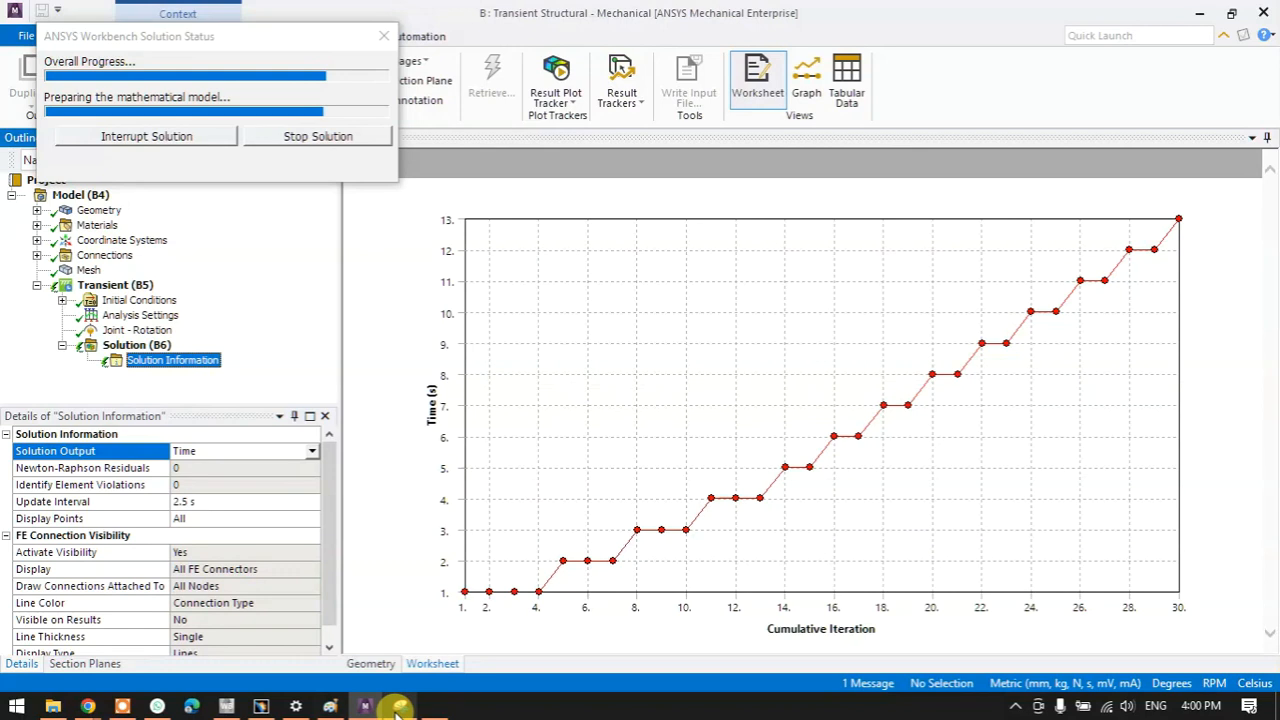
- Switch to Snipping Tool to glance over the hand-drawn joint sketches, and return to Mechanical
{"action": "left_click", "coordinate": [399, 707]}
{"action": "scroll", "coordinate": [443, 520], "scroll_direction": "down", "scroll_amount": 2}
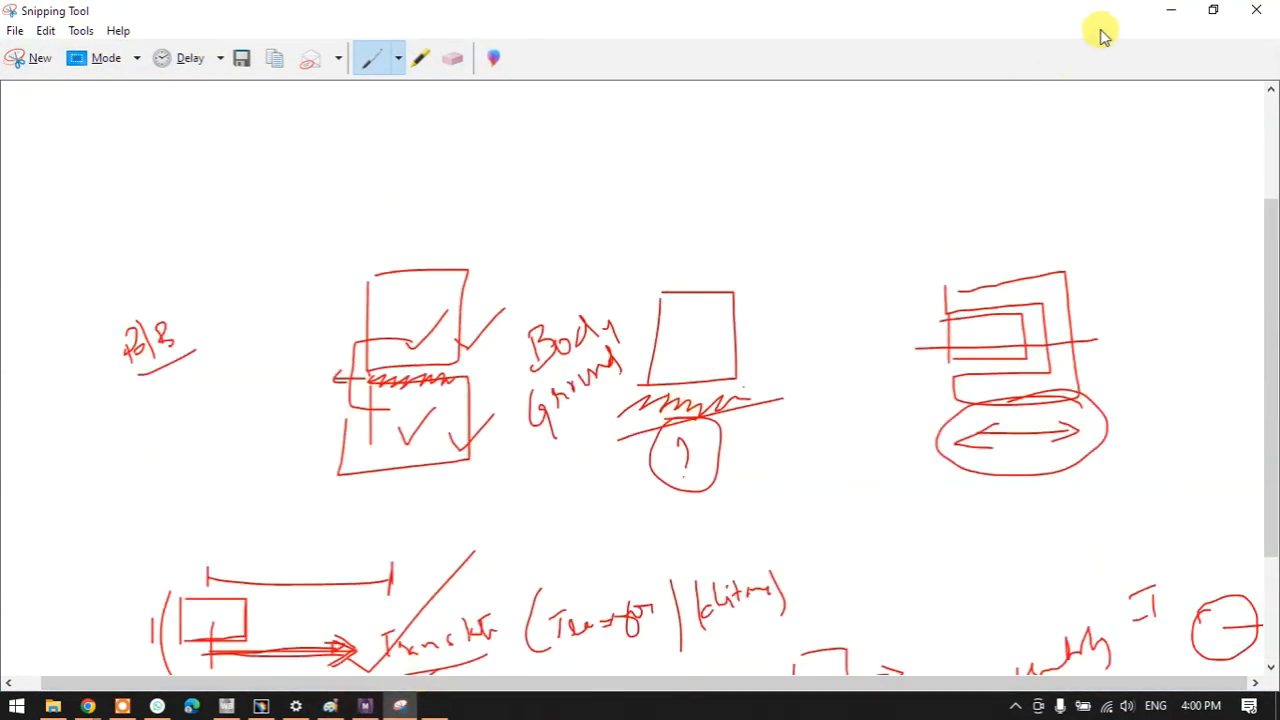
{"action": "left_click", "coordinate": [1165, 14]}
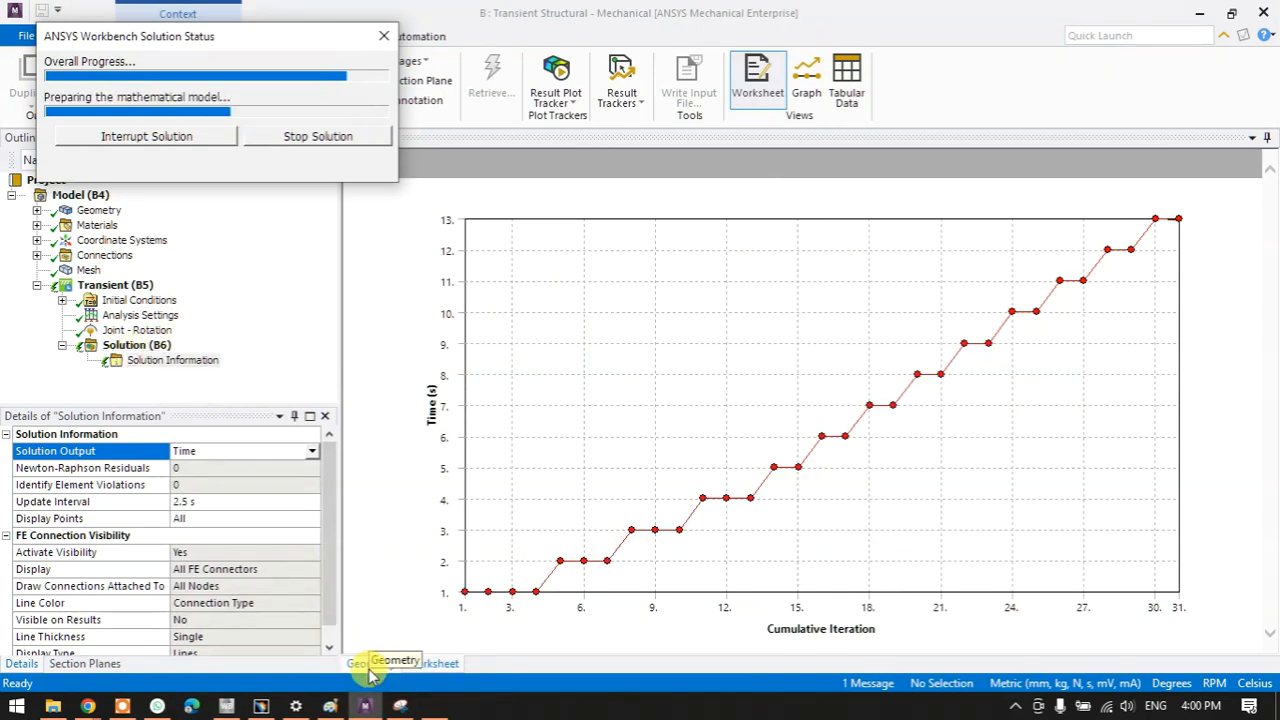
- Show the joint rotation load and the Transient environment in the geometry view, and shrink the graph pane to enlarge the model
{"action": "left_click", "coordinate": [369, 665]}
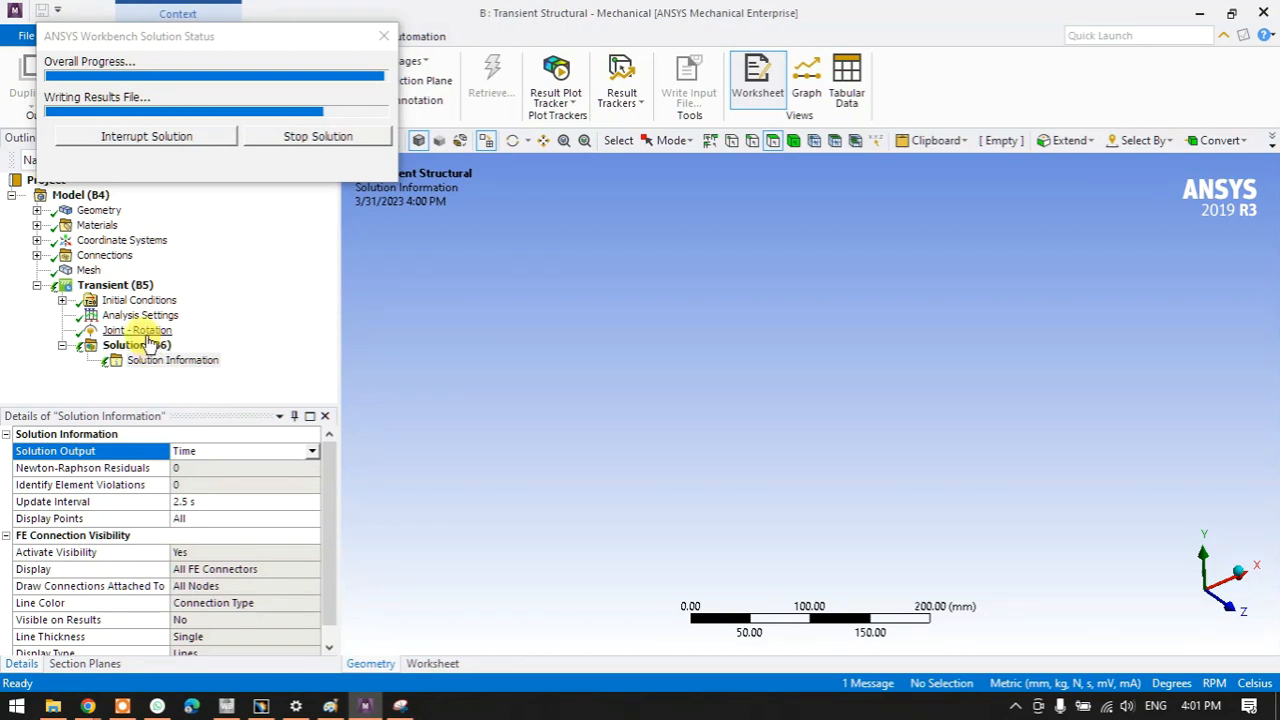
{"action": "left_click", "coordinate": [141, 330]}
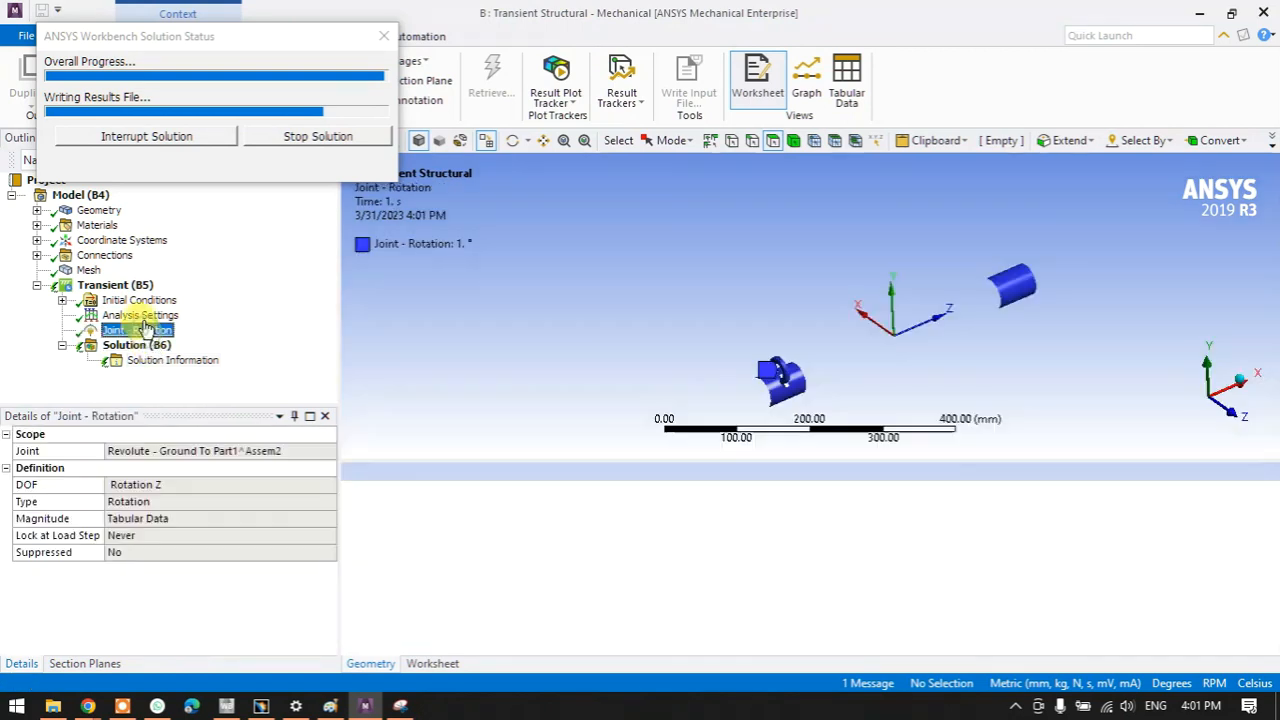
{"action": "left_click", "coordinate": [120, 286]}
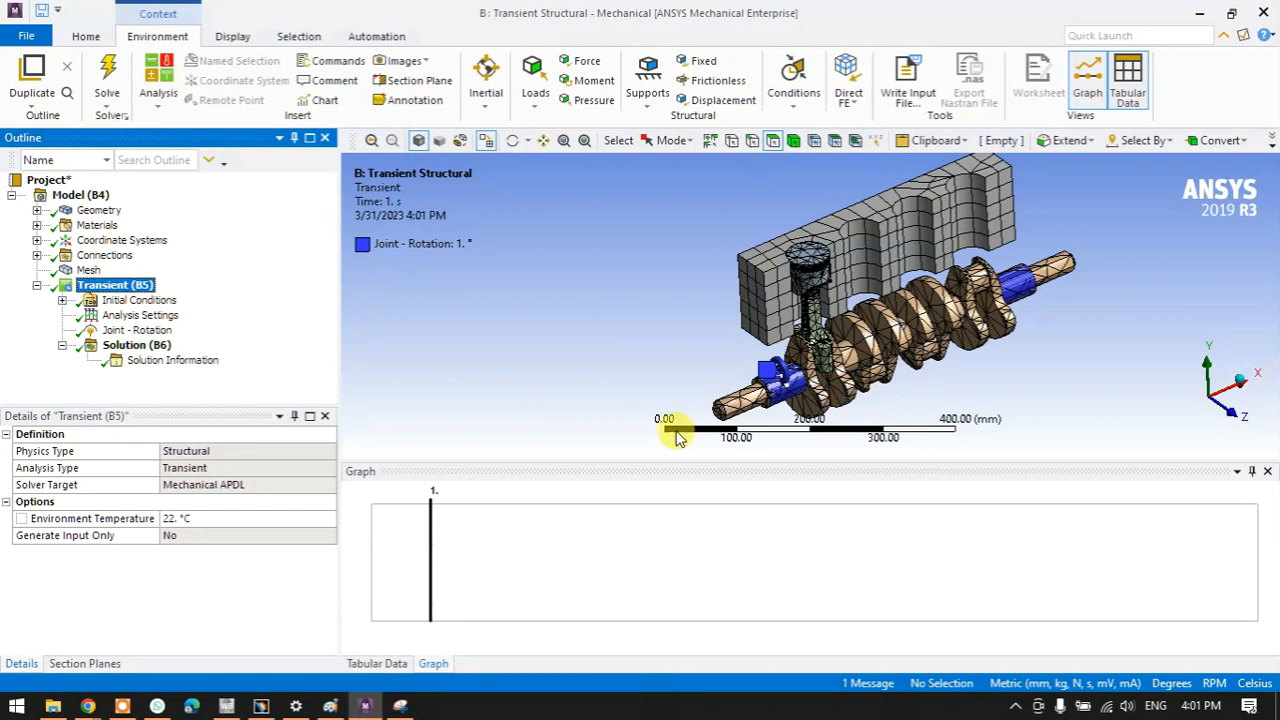
{"action": "left_click_drag", "start_coordinate": [763, 459], "coordinate": [737, 630]}
- Add Total Deformation and Equivalent (von-Mises) Stress results for all bodies to the Solution
{"action": "right_click", "coordinate": [130, 345]}
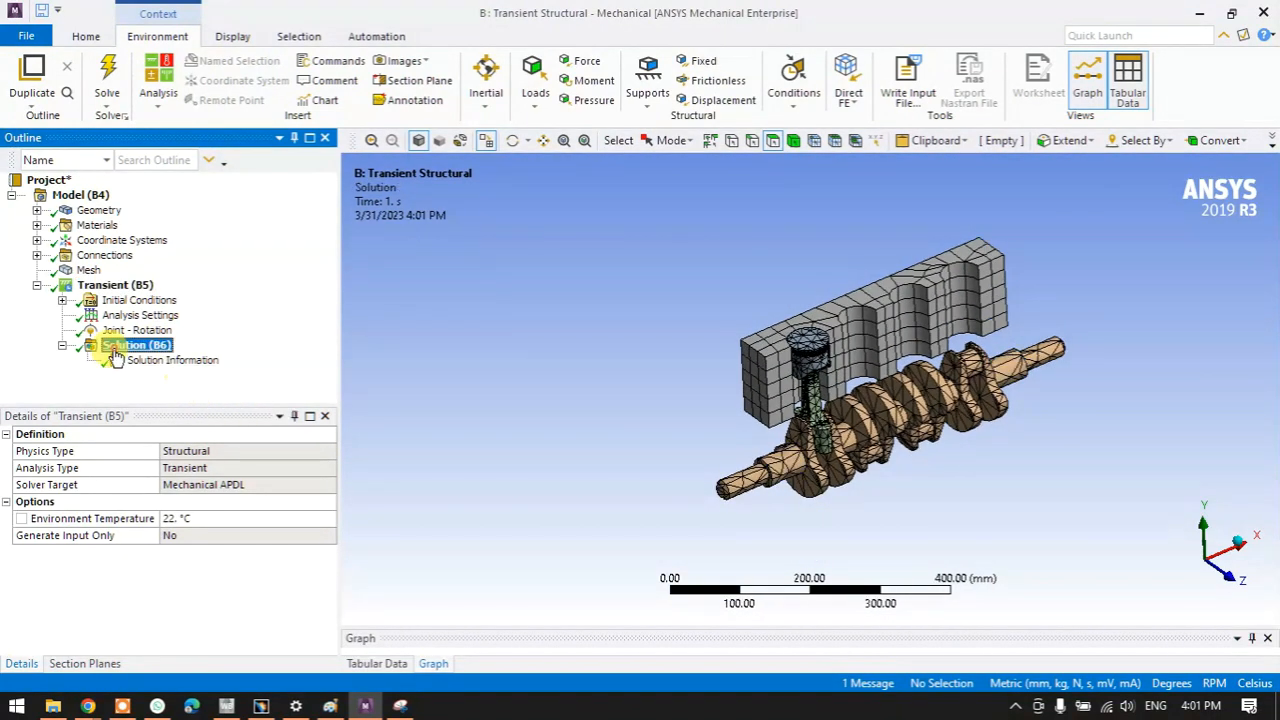
{"action": "mouse_move", "coordinate": [250, 360]}
{"action": "mouse_move", "coordinate": [395, 372]}
{"action": "left_click", "coordinate": [503, 366]}
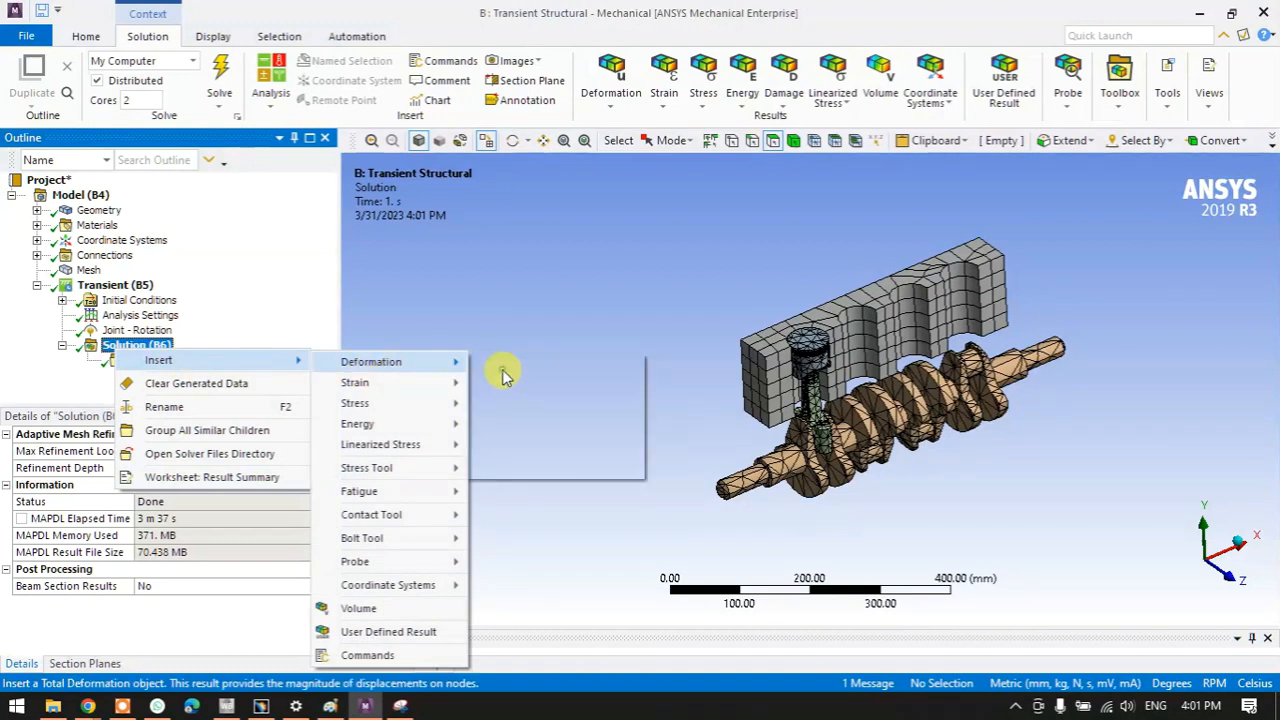
{"action": "left_click", "coordinate": [122, 350]}
{"action": "right_click", "coordinate": [122, 350]}
{"action": "mouse_move", "coordinate": [250, 358]}
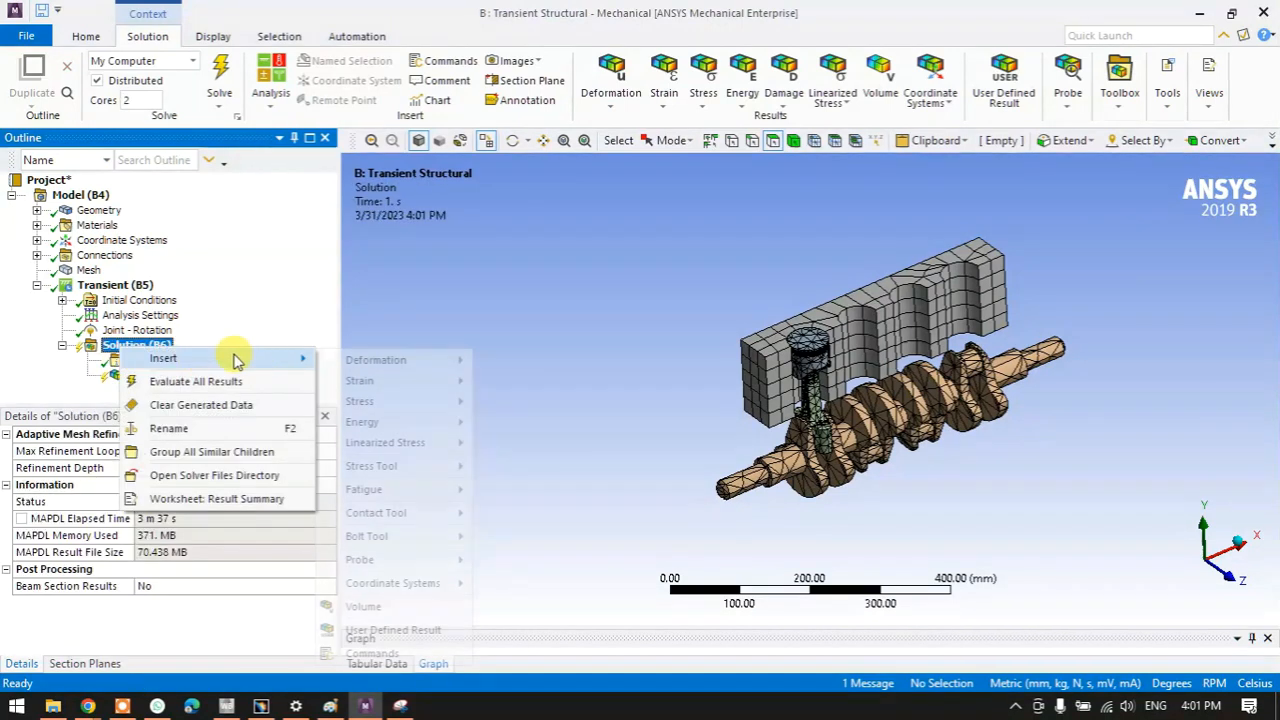
{"action": "mouse_move", "coordinate": [400, 401]}
{"action": "left_click", "coordinate": [517, 413]}
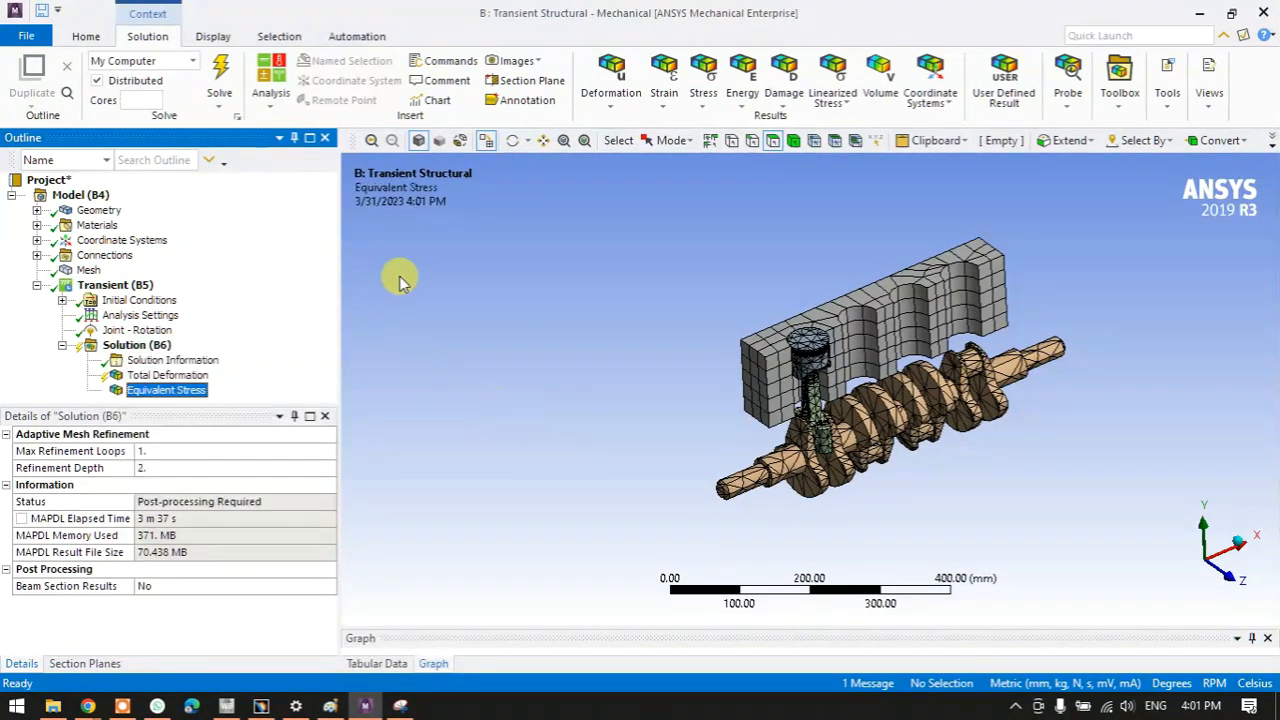
- Evaluate the added results and inspect the equivalent stress contours around the connecting rod and crankshaft
{"action": "left_click", "coordinate": [229, 80]}
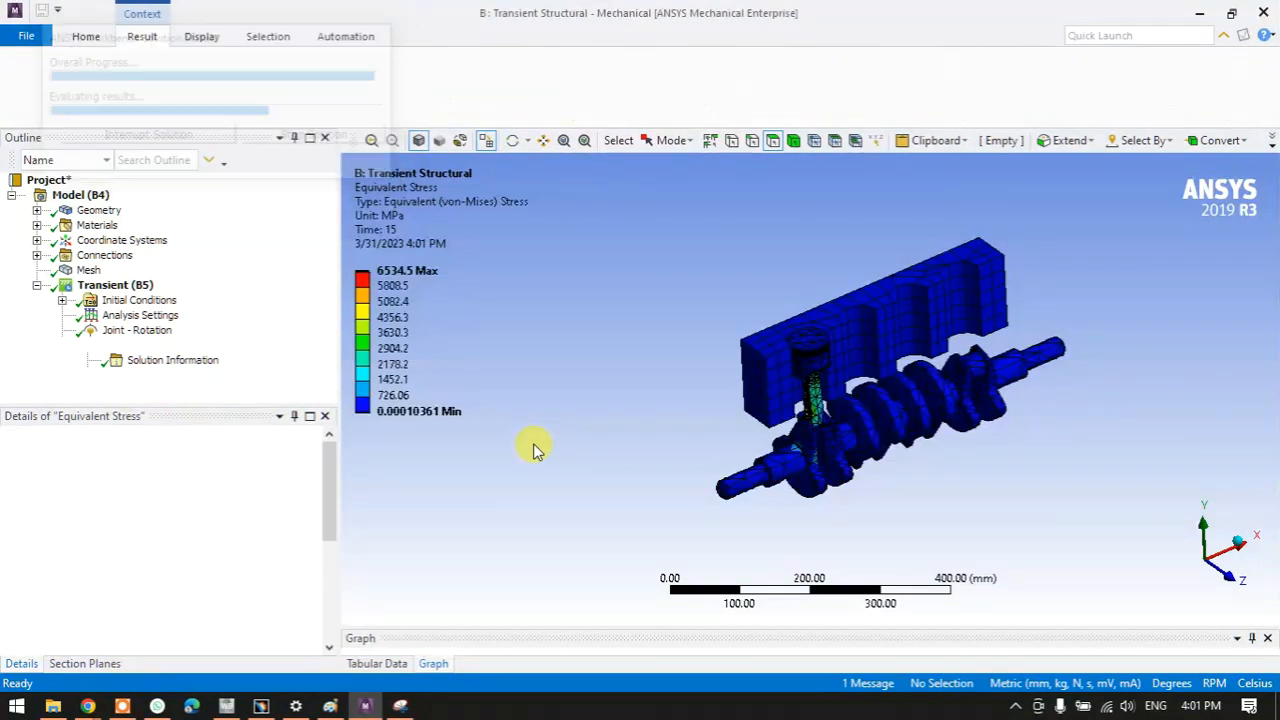
{"action": "scroll", "coordinate": [774, 472], "scroll_direction": "up", "scroll_amount": 3}
{"action": "scroll", "coordinate": [774, 472], "scroll_direction": "up", "scroll_amount": 2}
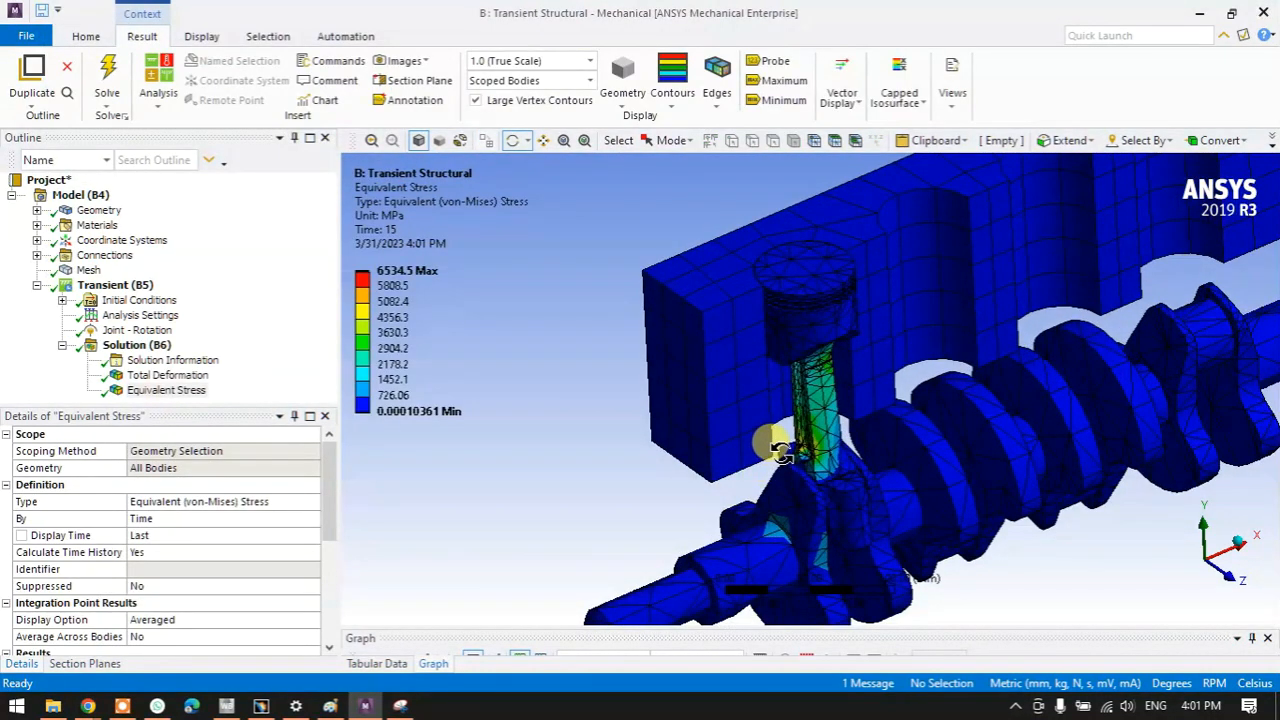
{"action": "scroll", "coordinate": [781, 452], "scroll_direction": "down", "scroll_amount": 2}
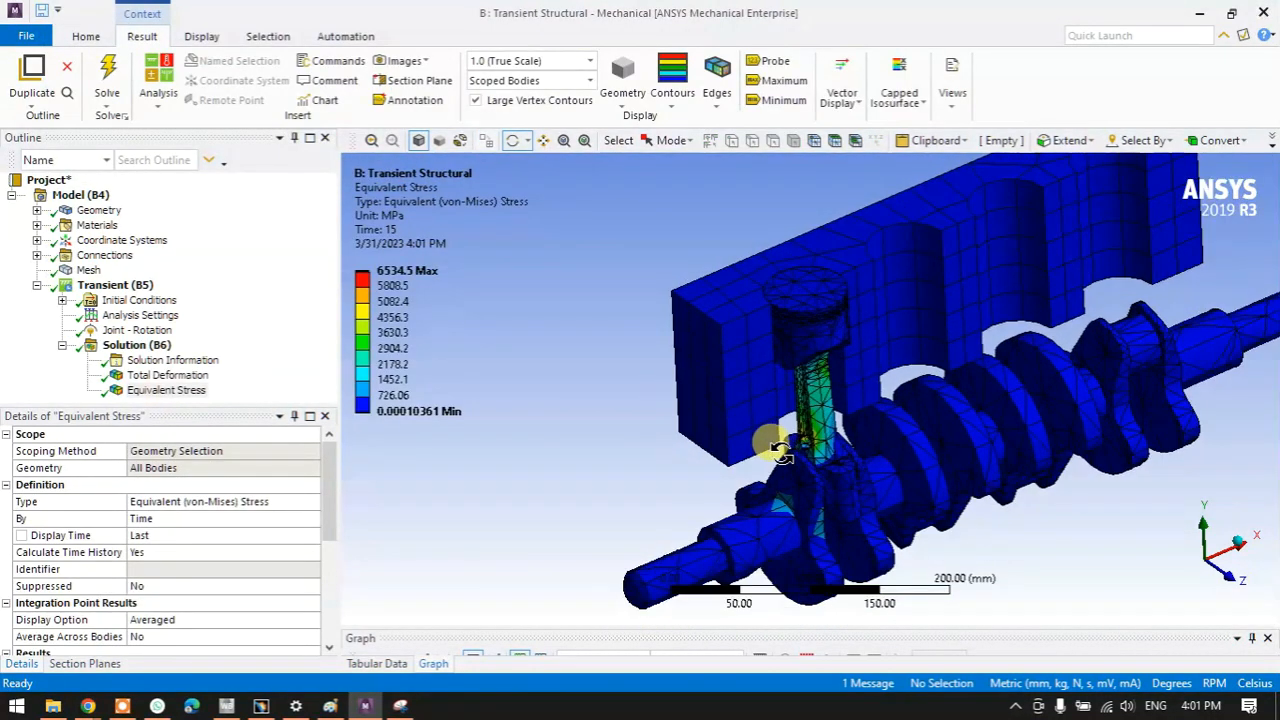
{"action": "scroll", "coordinate": [781, 452], "scroll_direction": "down", "scroll_amount": 2}
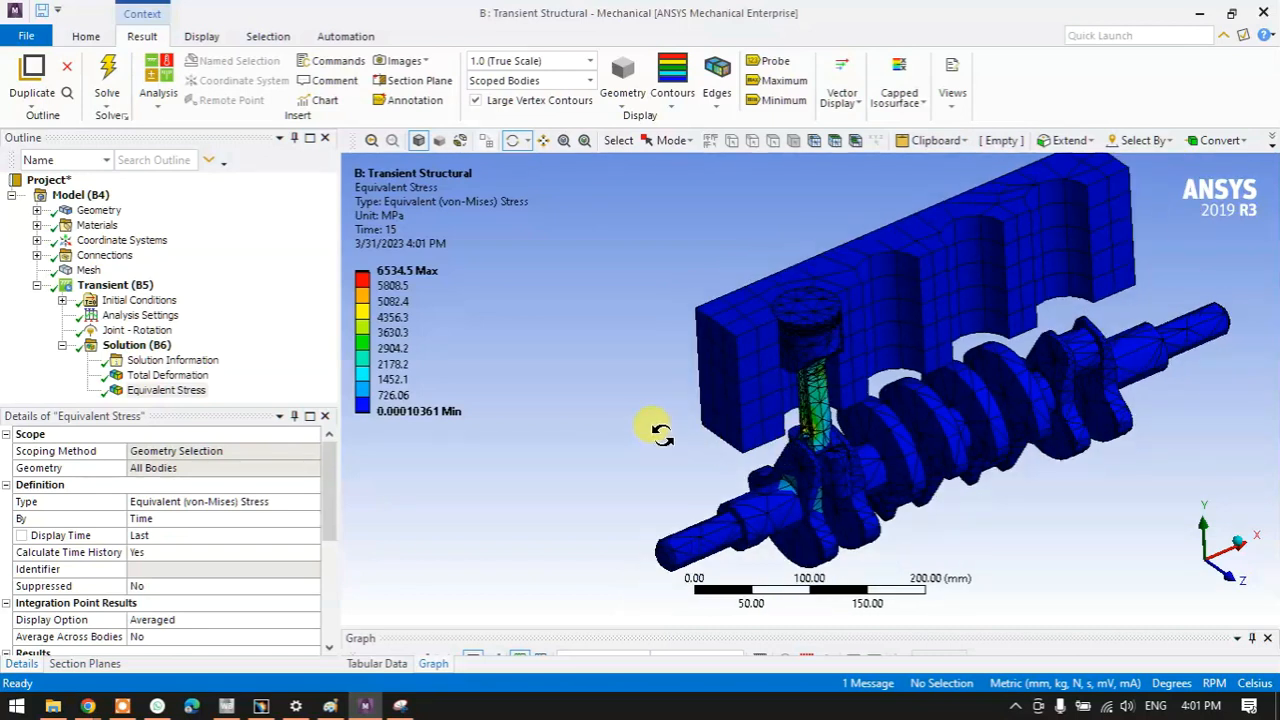
- Add a second Total Deformation result scoped to the engine block's cylindrical bore face behind the piston
{"action": "left_click", "coordinate": [126, 345]}
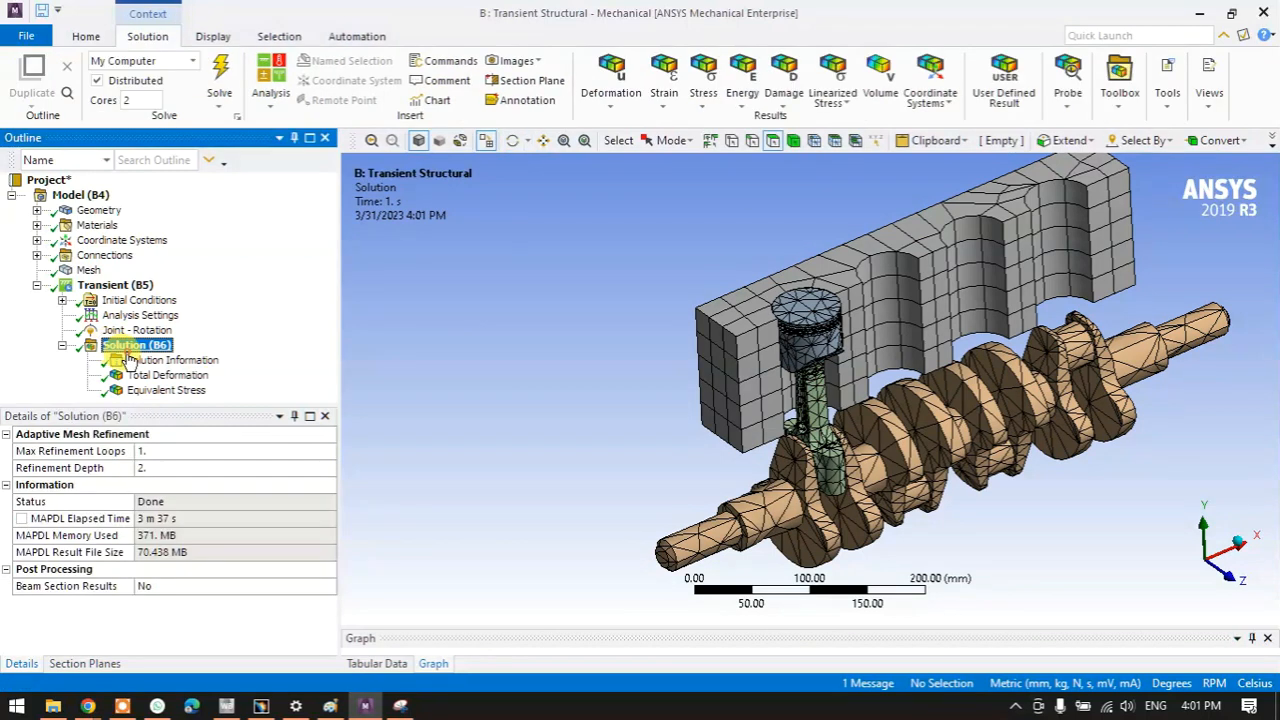
{"action": "right_click", "coordinate": [130, 350]}
{"action": "mouse_move", "coordinate": [252, 366]}
{"action": "mouse_move", "coordinate": [396, 382]}
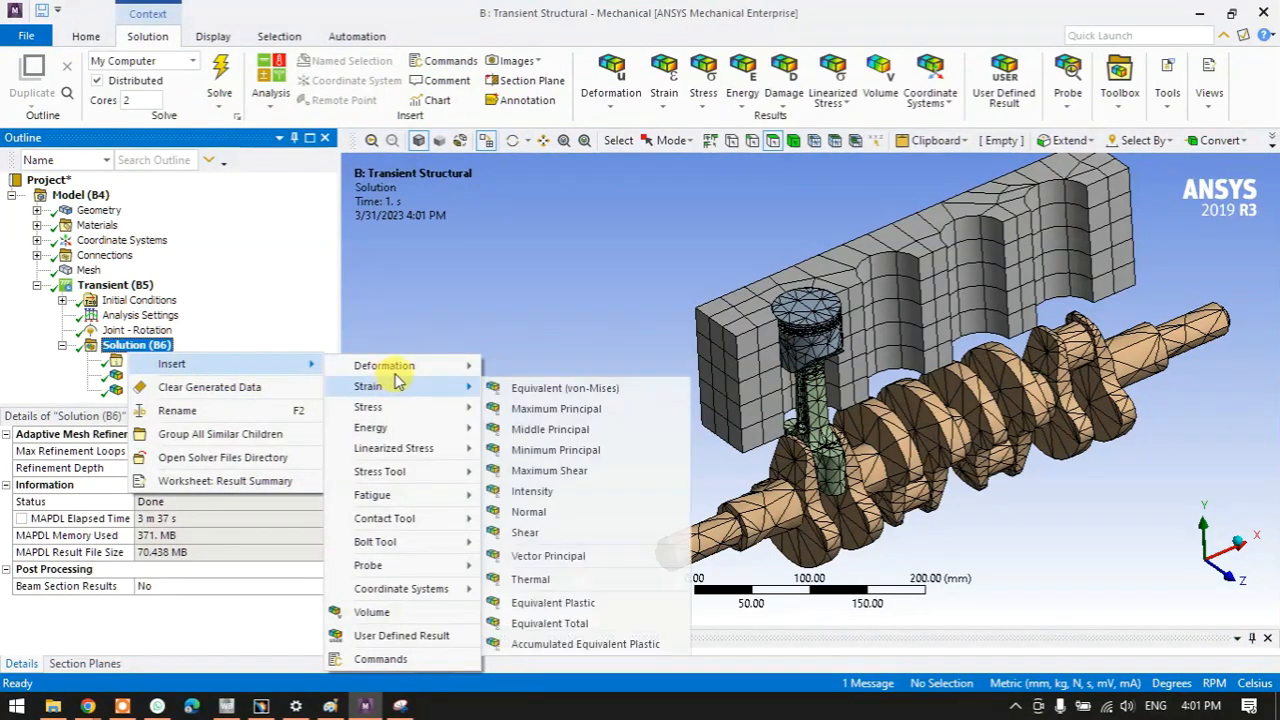
{"action": "left_click", "coordinate": [520, 368]}
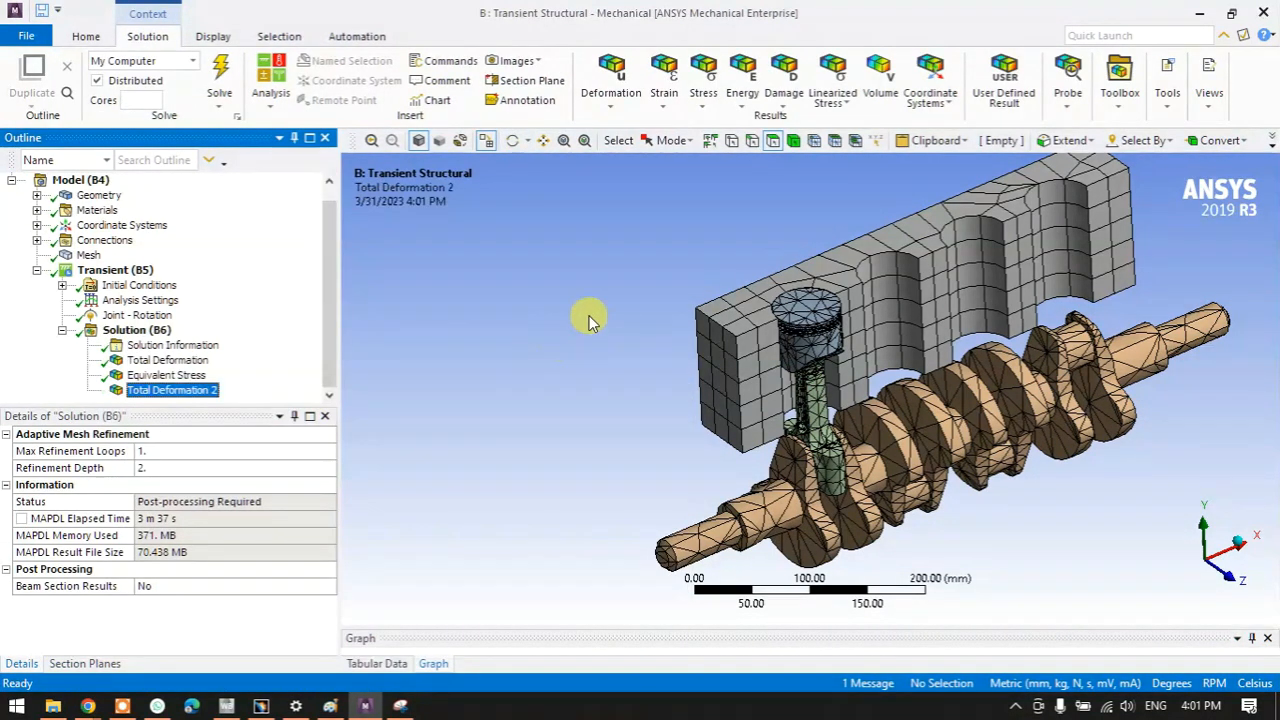
{"action": "left_click", "coordinate": [773, 141]}
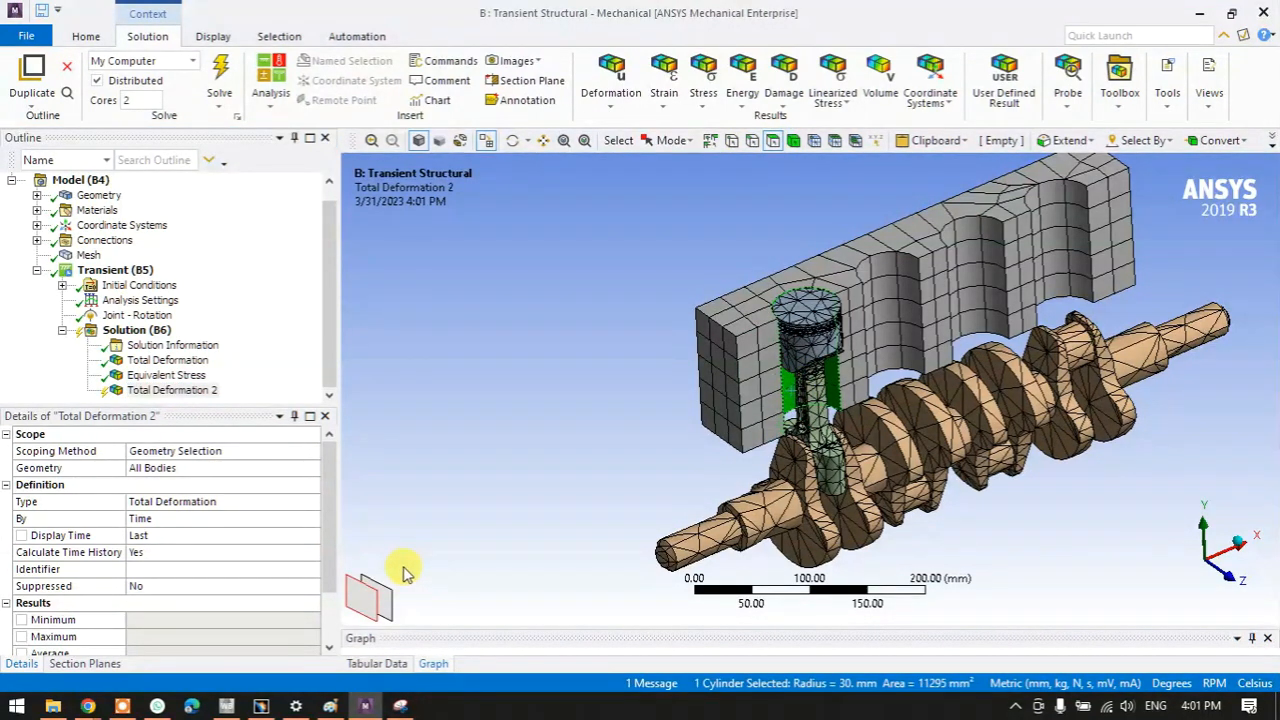
{"action": "left_click", "coordinate": [172, 468]}
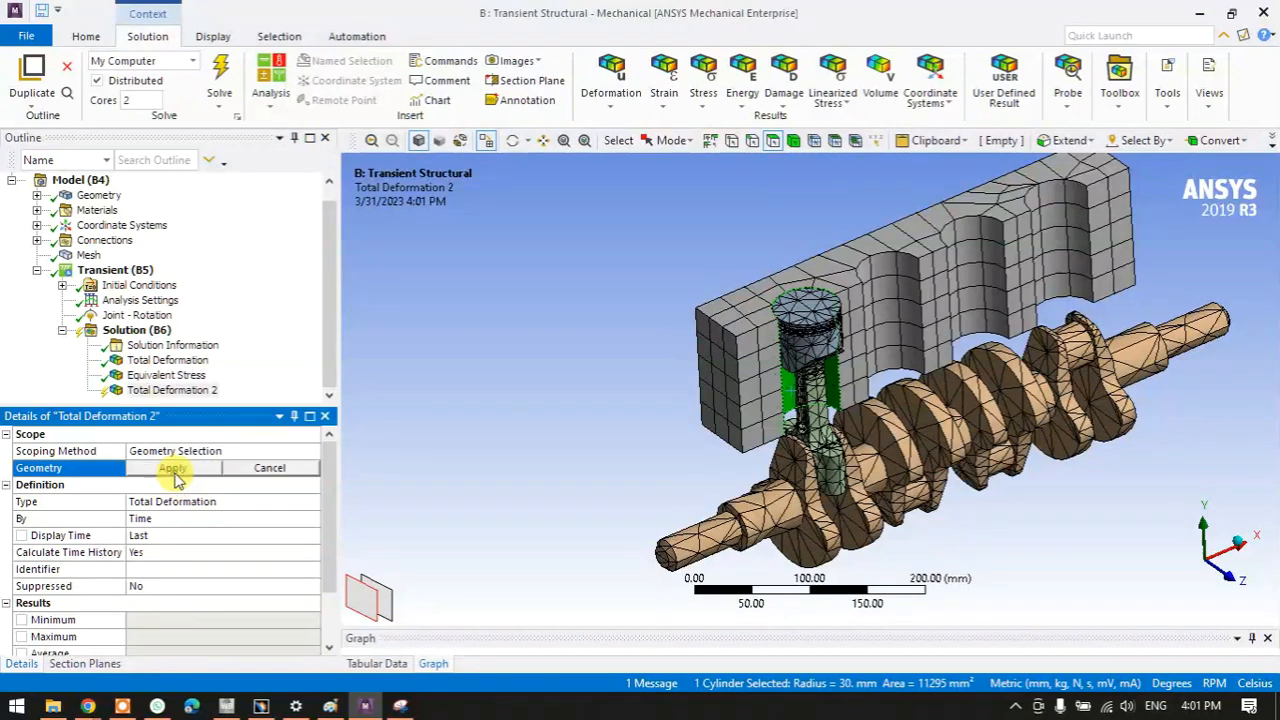
{"action": "left_click", "coordinate": [172, 468]}
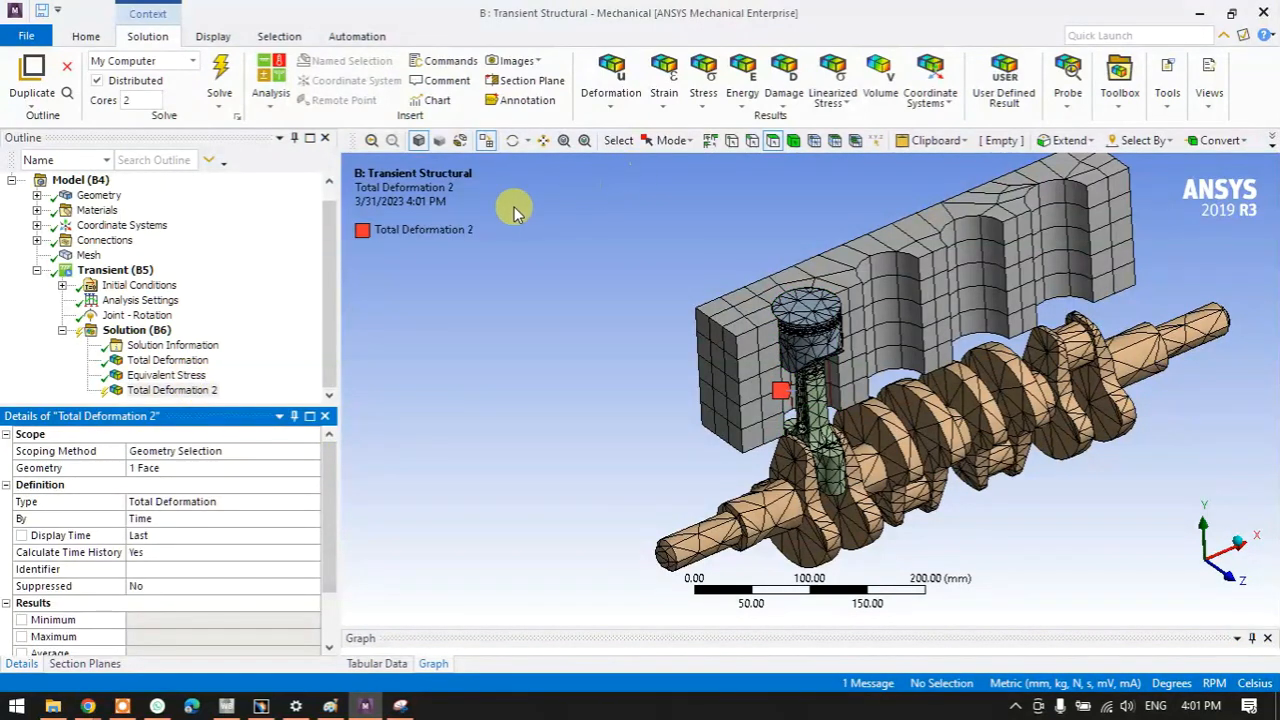
- Add a third Total Deformation result scoped to the piston's top face
{"action": "left_click", "coordinate": [132, 330]}
{"action": "right_click", "coordinate": [148, 332]}
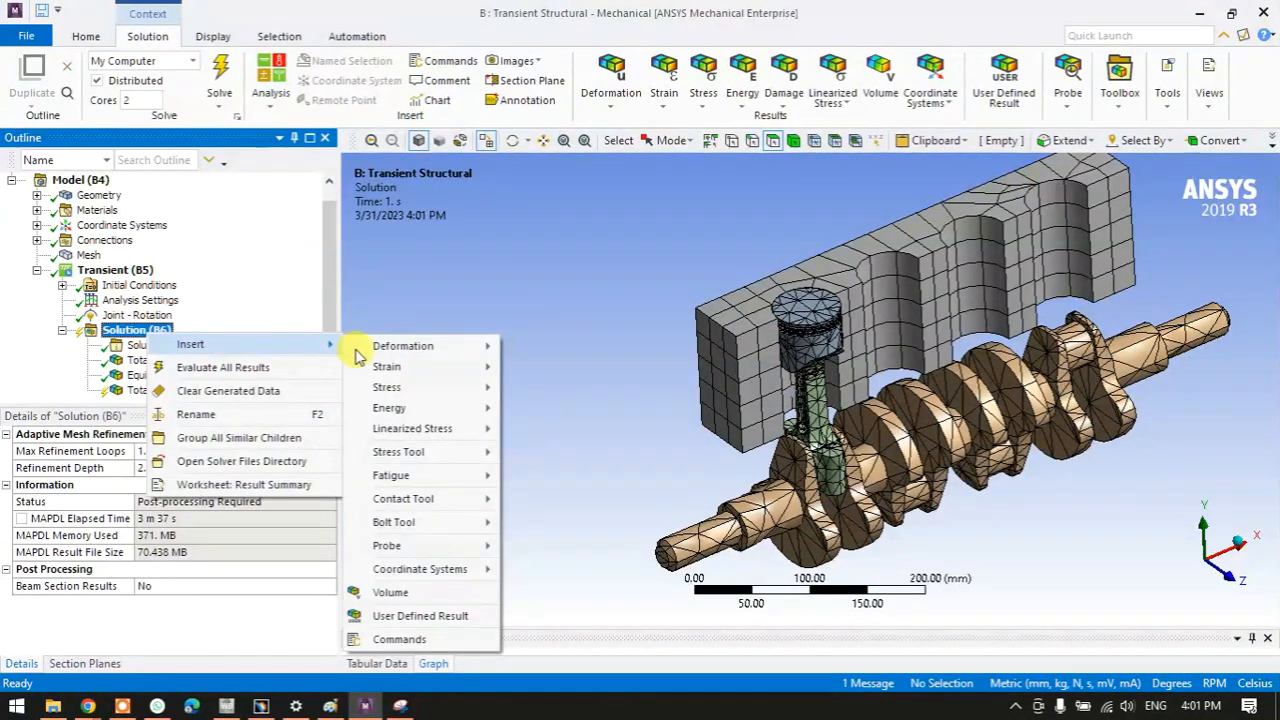
{"action": "mouse_move", "coordinate": [410, 346]}
{"action": "left_click", "coordinate": [545, 348]}
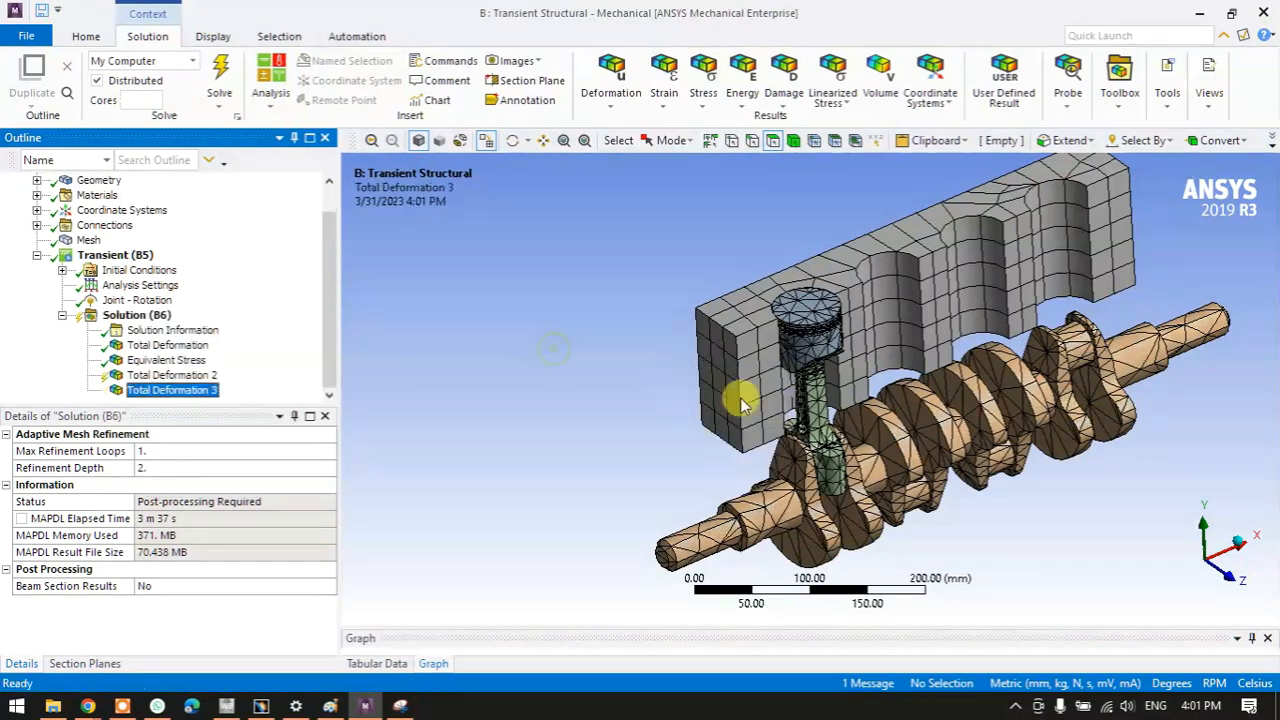
{"action": "left_click", "coordinate": [806, 306]}
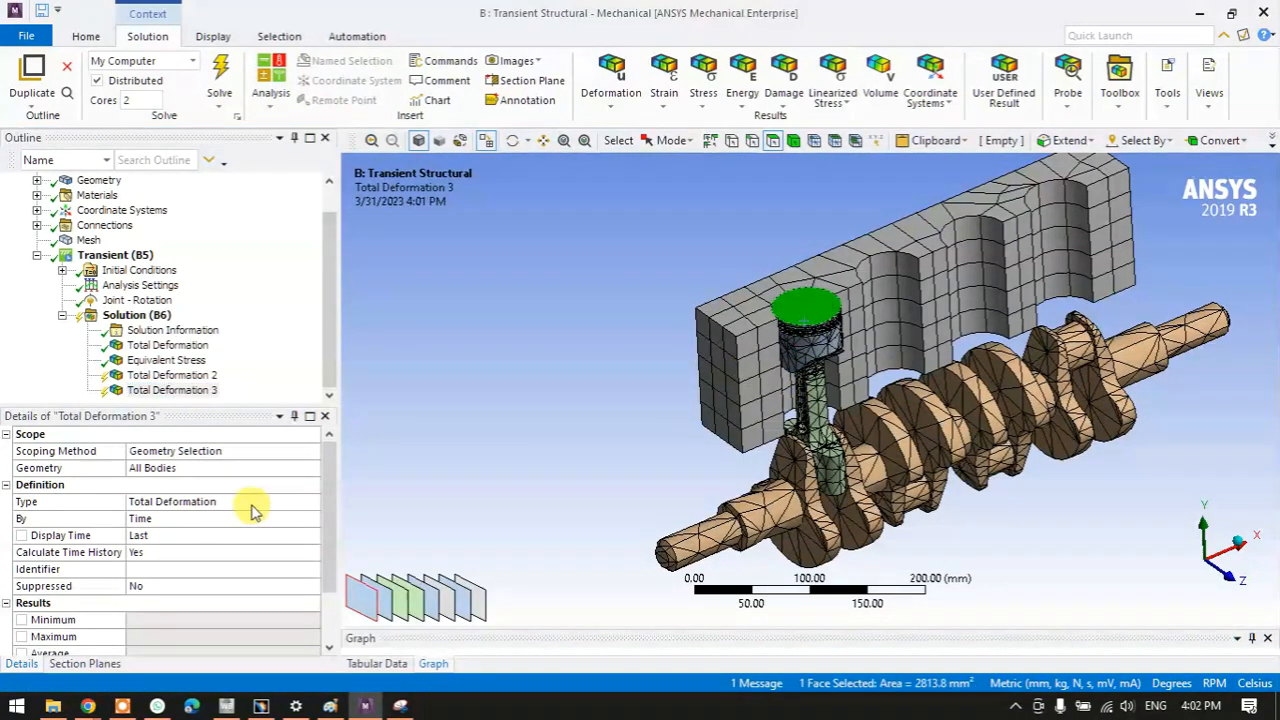
{"action": "left_click", "coordinate": [155, 468]}
{"action": "left_click", "coordinate": [160, 468]}
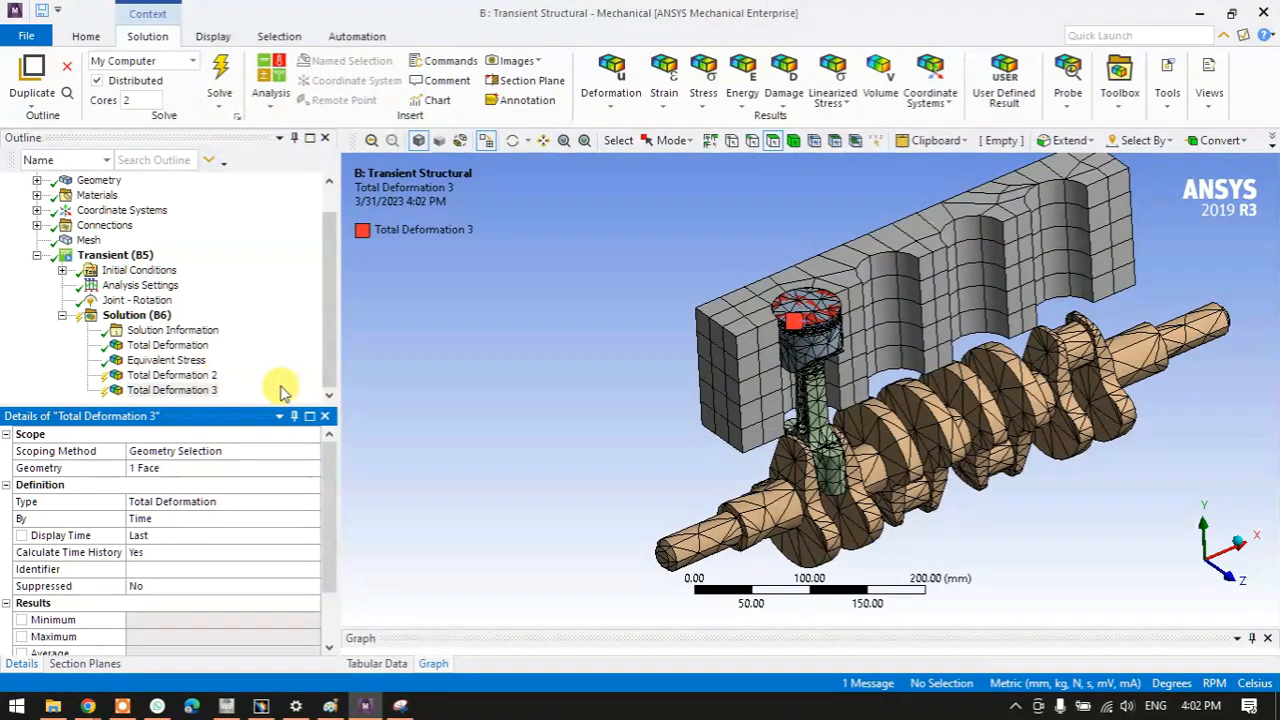
- Change the piston-top deformation result to Directional Deformation with the Y Axis orientation
{"action": "left_click", "coordinate": [192, 377]}
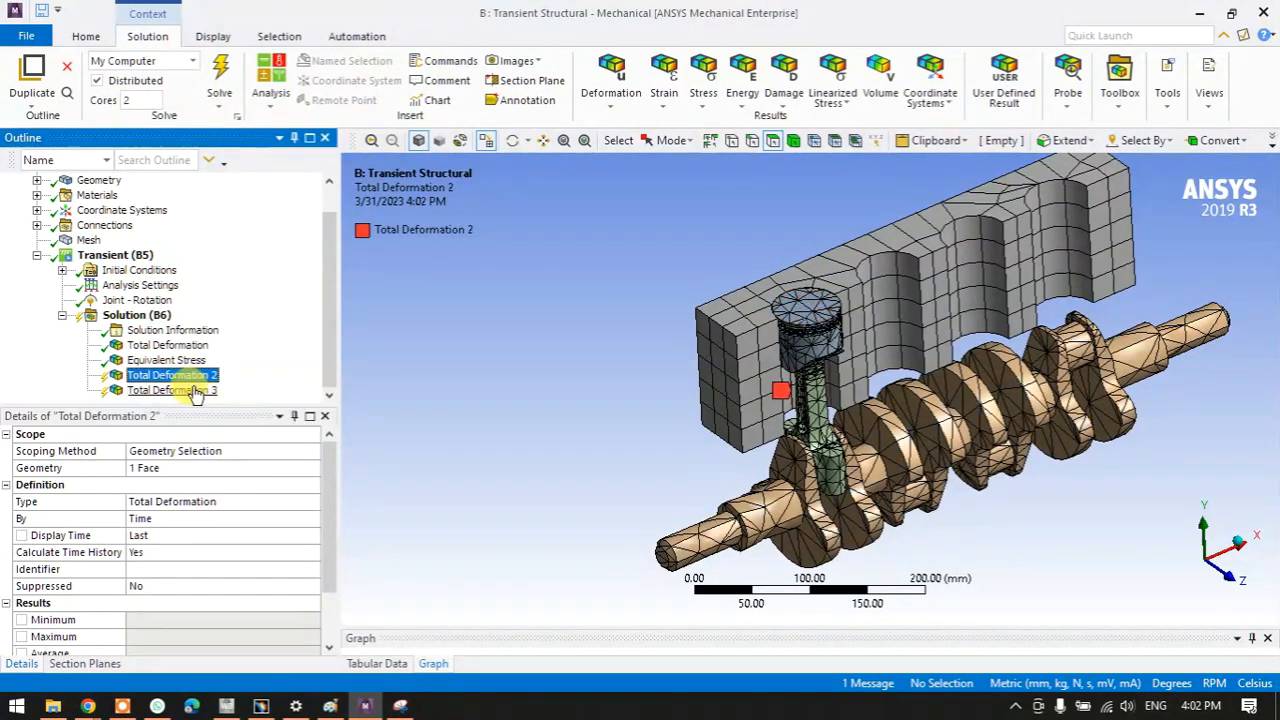
{"action": "left_click", "coordinate": [196, 391]}
{"action": "scroll", "coordinate": [820, 290], "scroll_direction": "up", "scroll_amount": 3}
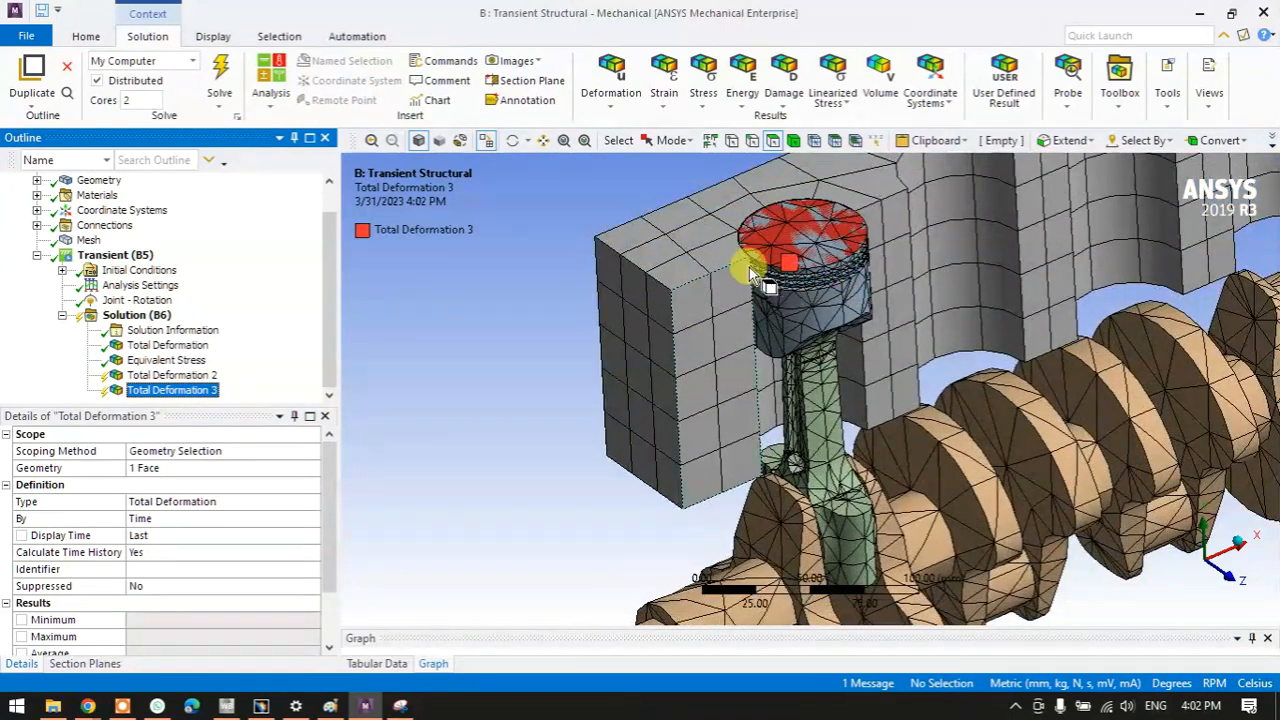
{"action": "scroll", "coordinate": [752, 274], "scroll_direction": "up", "scroll_amount": 2}
{"action": "scroll", "coordinate": [713, 290], "scroll_direction": "down", "scroll_amount": 5}
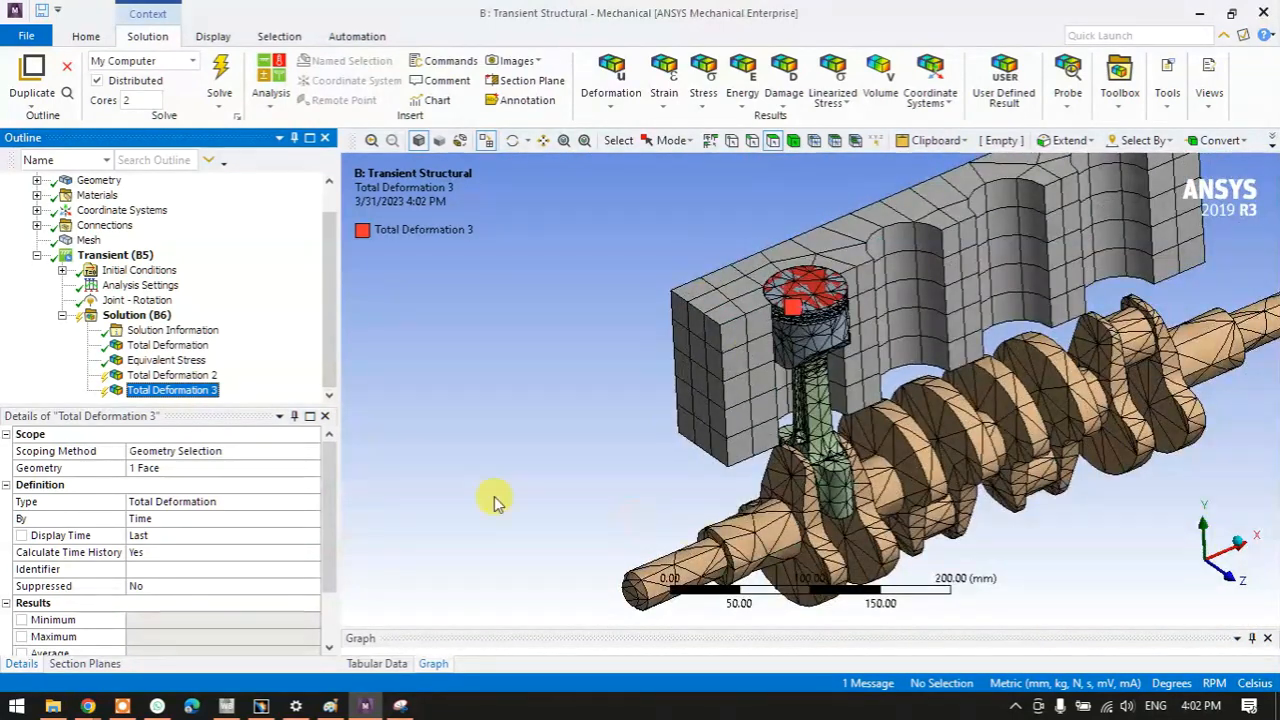
{"action": "left_click", "coordinate": [314, 503]}
{"action": "left_click", "coordinate": [312, 501]}
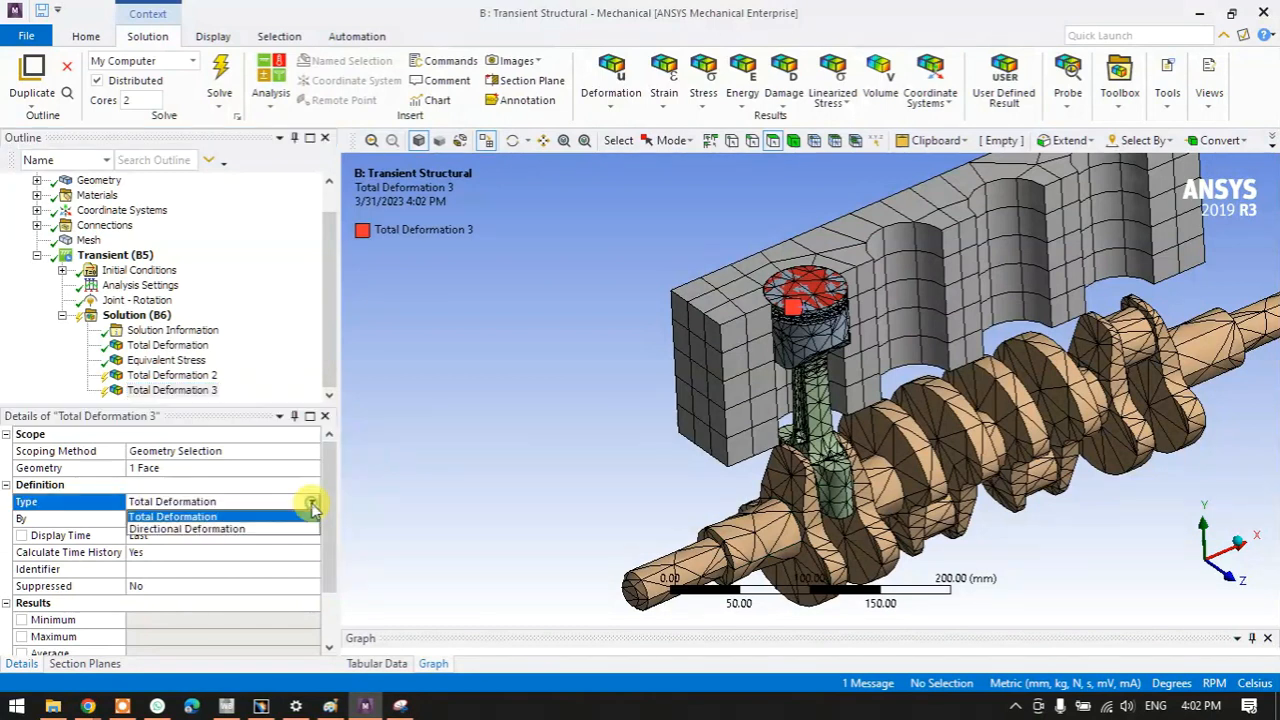
{"action": "left_click", "coordinate": [260, 530]}
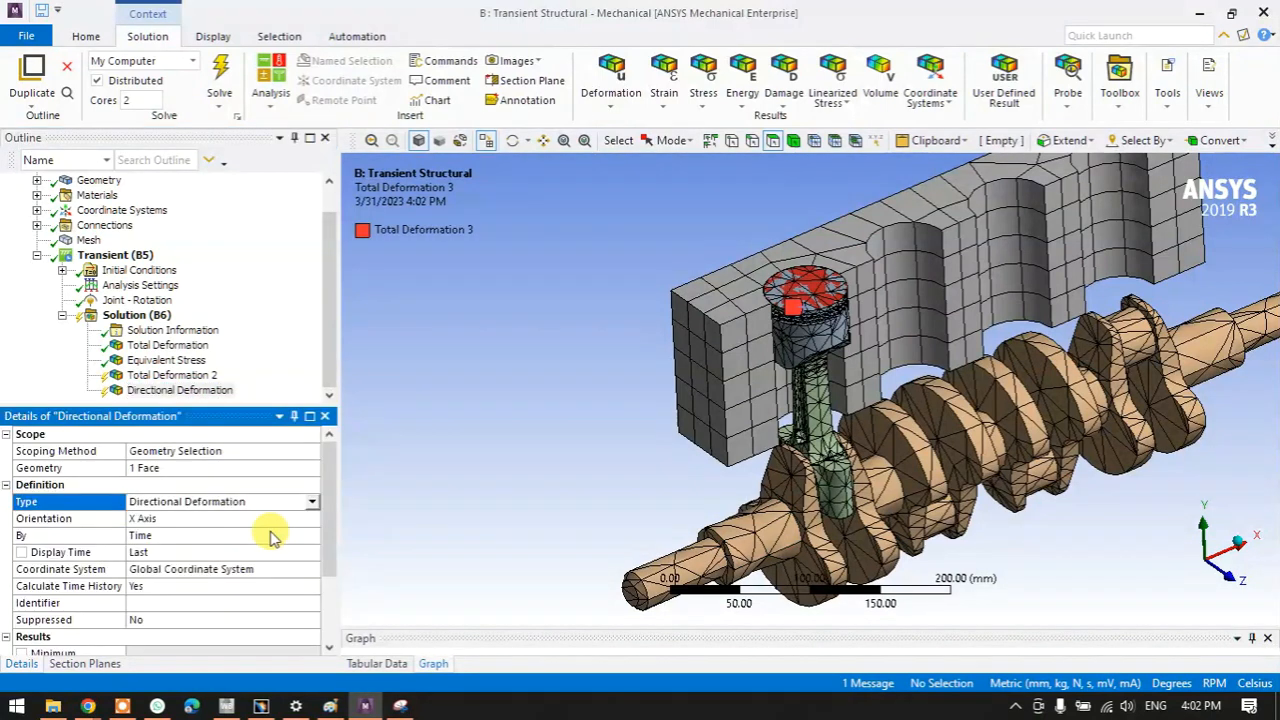
{"action": "left_click", "coordinate": [300, 523]}
{"action": "left_click", "coordinate": [302, 520]}
{"action": "left_click", "coordinate": [259, 543]}
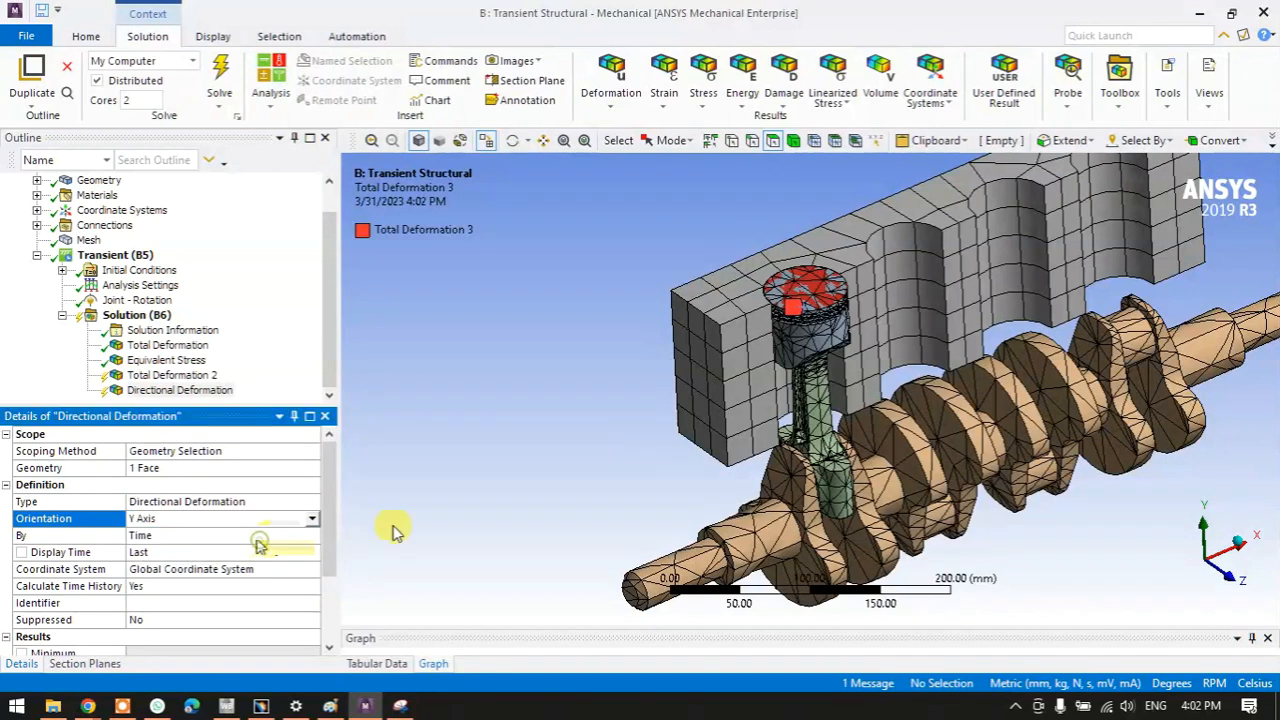
- Add a second Equivalent (von-Mises) Stress result scoped to the connecting rod body
{"action": "right_click", "coordinate": [143, 318]}
{"action": "mouse_move", "coordinate": [230, 327]}
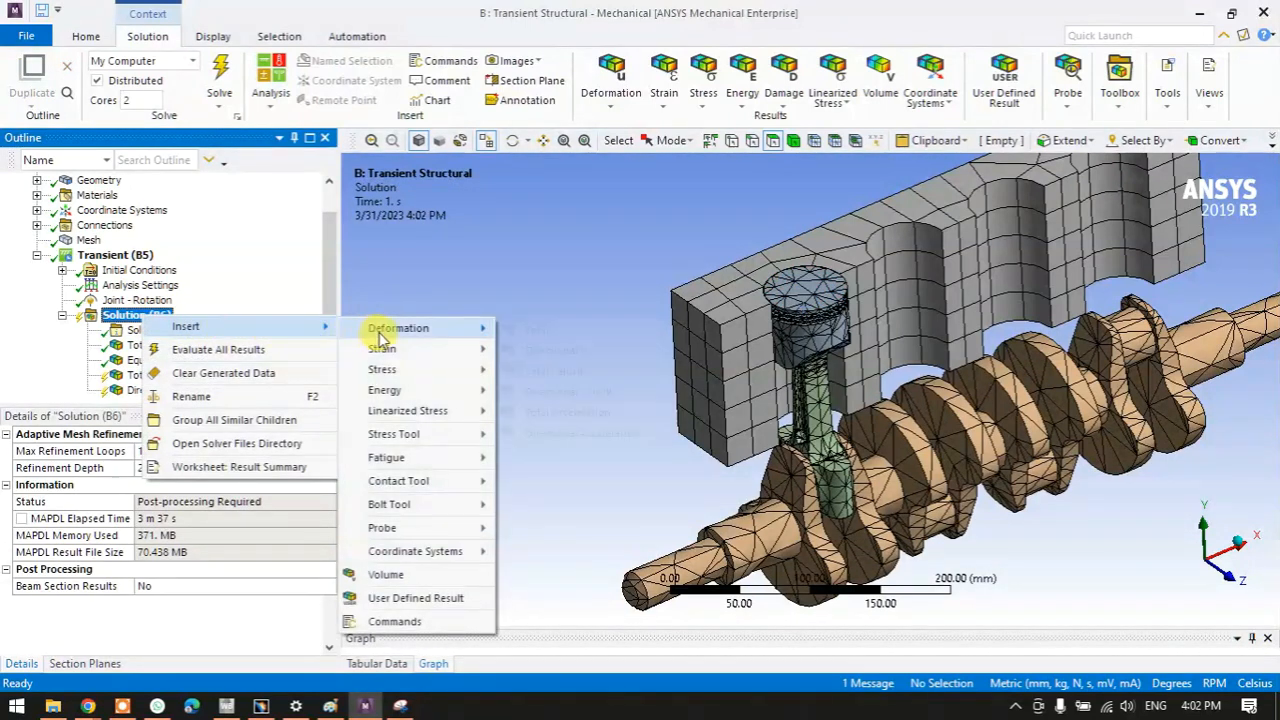
{"action": "mouse_move", "coordinate": [392, 372]}
{"action": "left_click", "coordinate": [560, 367]}
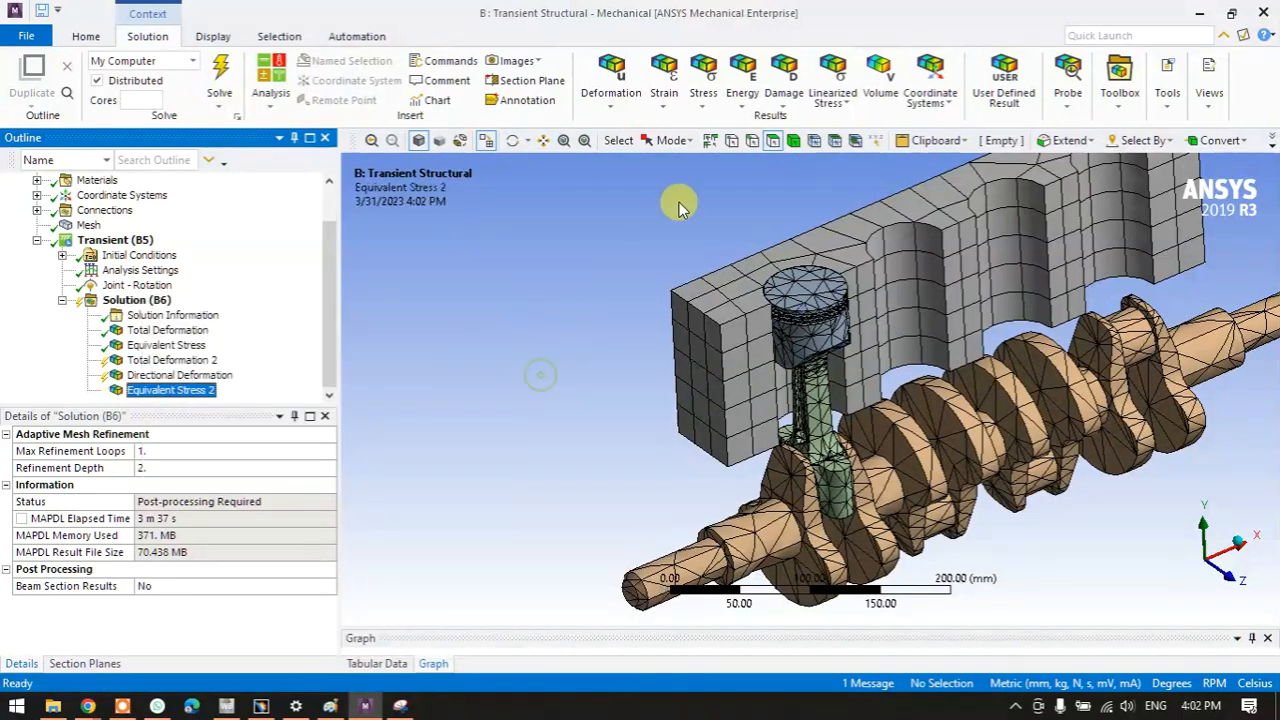
{"action": "left_click", "coordinate": [794, 142]}
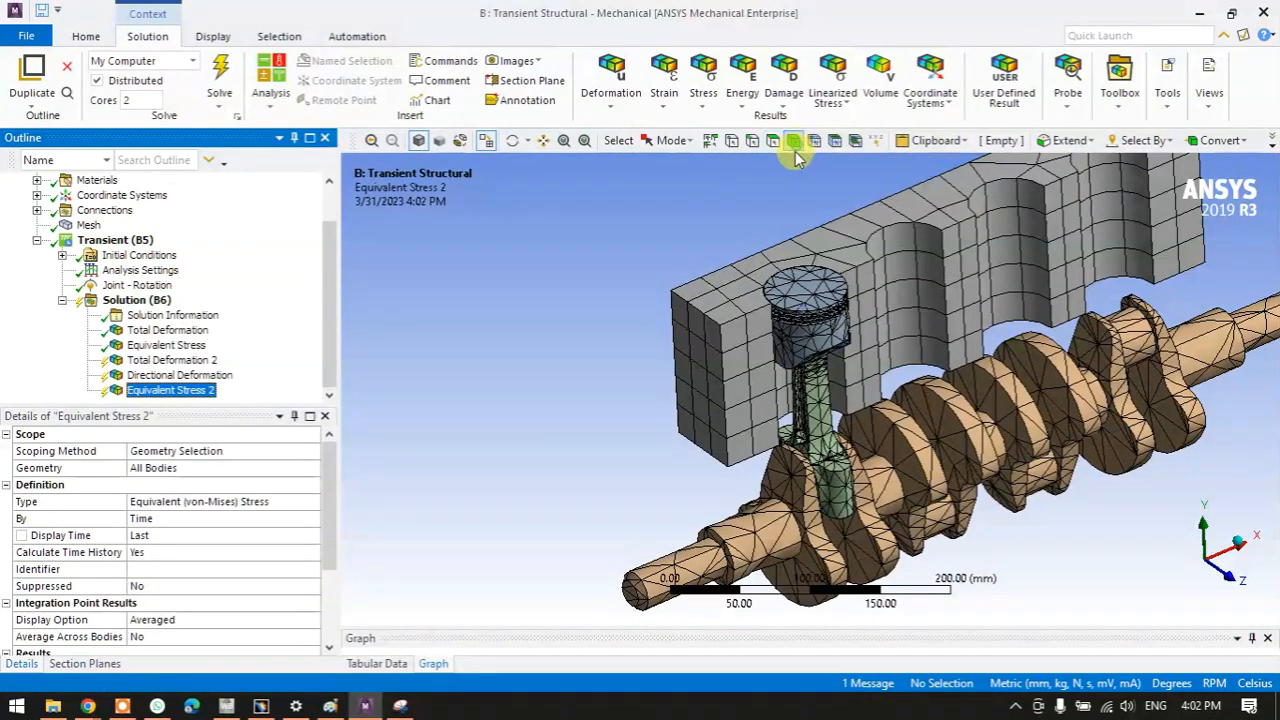
{"action": "left_click", "coordinate": [814, 434]}
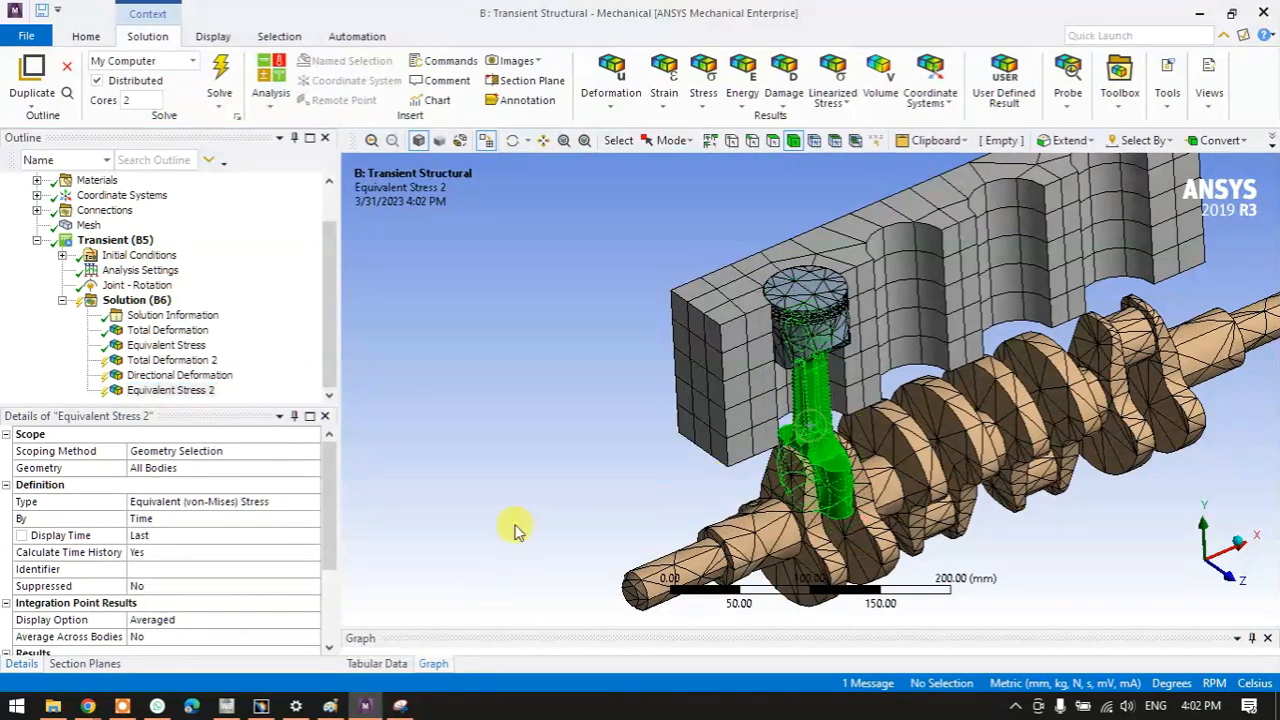
{"action": "left_click", "coordinate": [150, 468]}
{"action": "left_click", "coordinate": [250, 474]}
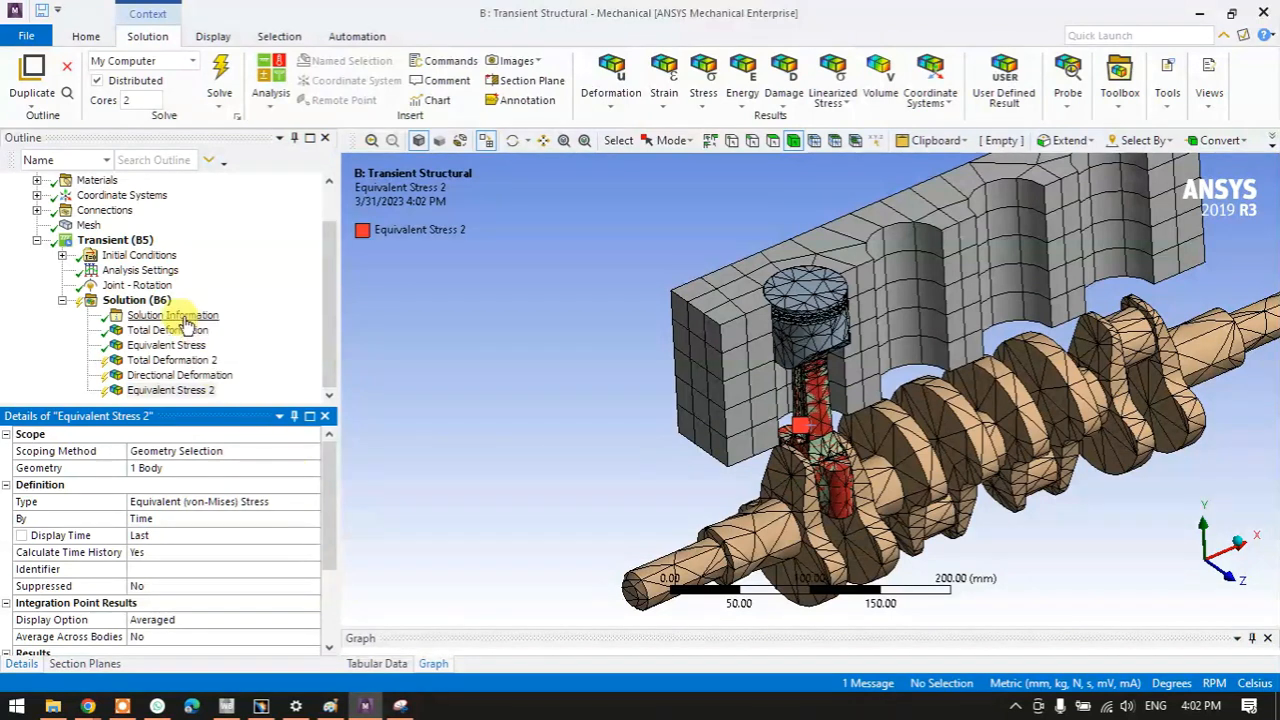
- Evaluate all newly added results of the transient solution
{"action": "left_click", "coordinate": [130, 300]}
{"action": "right_click", "coordinate": [134, 301]}
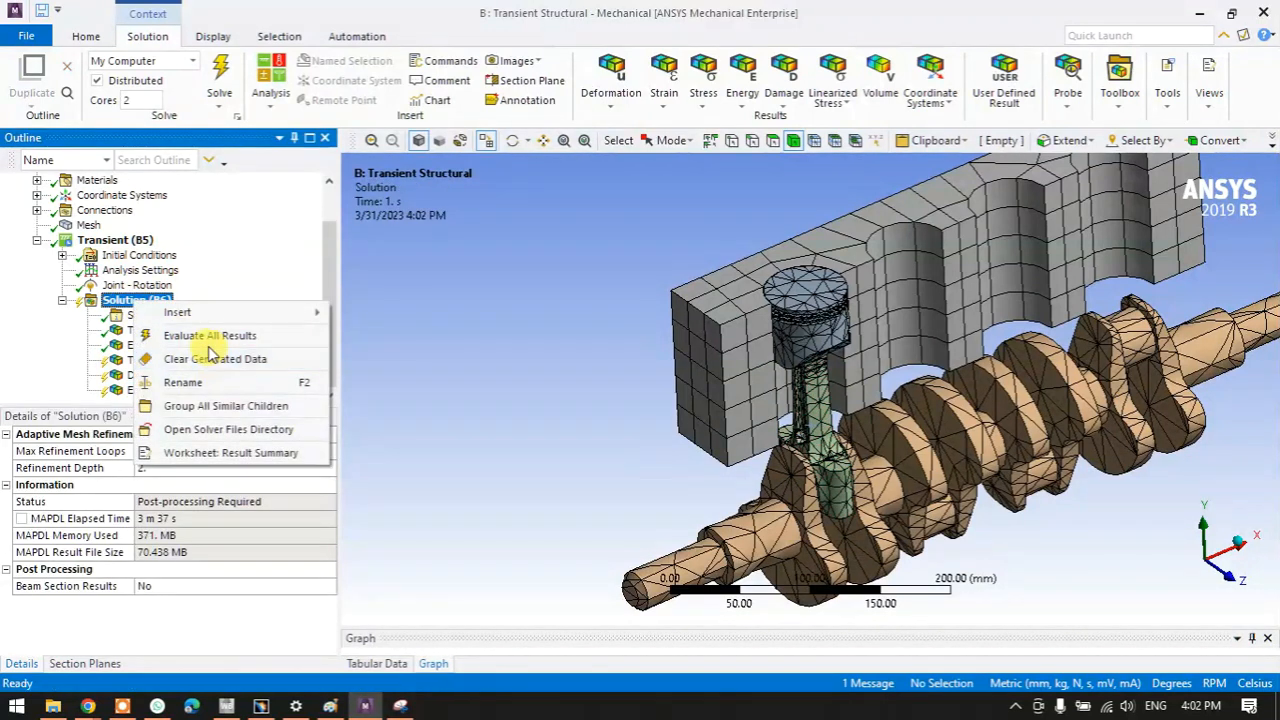
{"action": "left_click", "coordinate": [209, 337]}
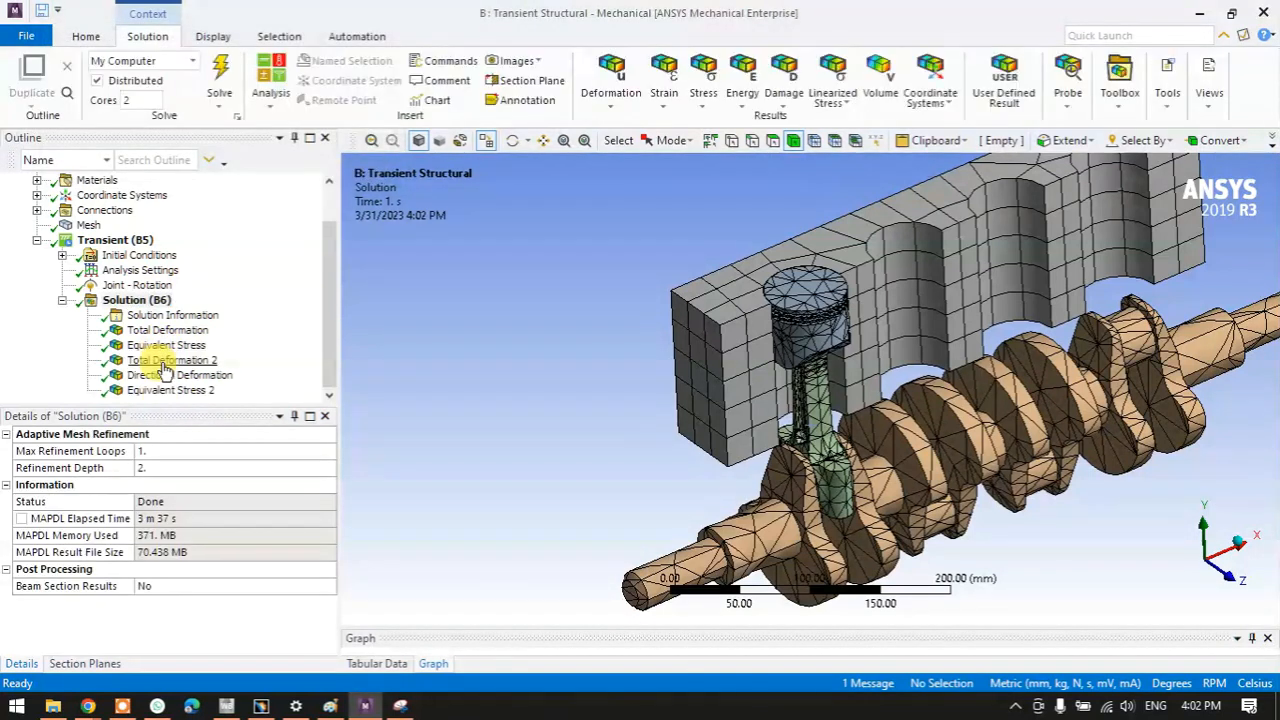
- Inspect the contours of the three newly scoped results on the engine block bore, piston top and connecting rod
{"action": "left_click", "coordinate": [166, 362]}
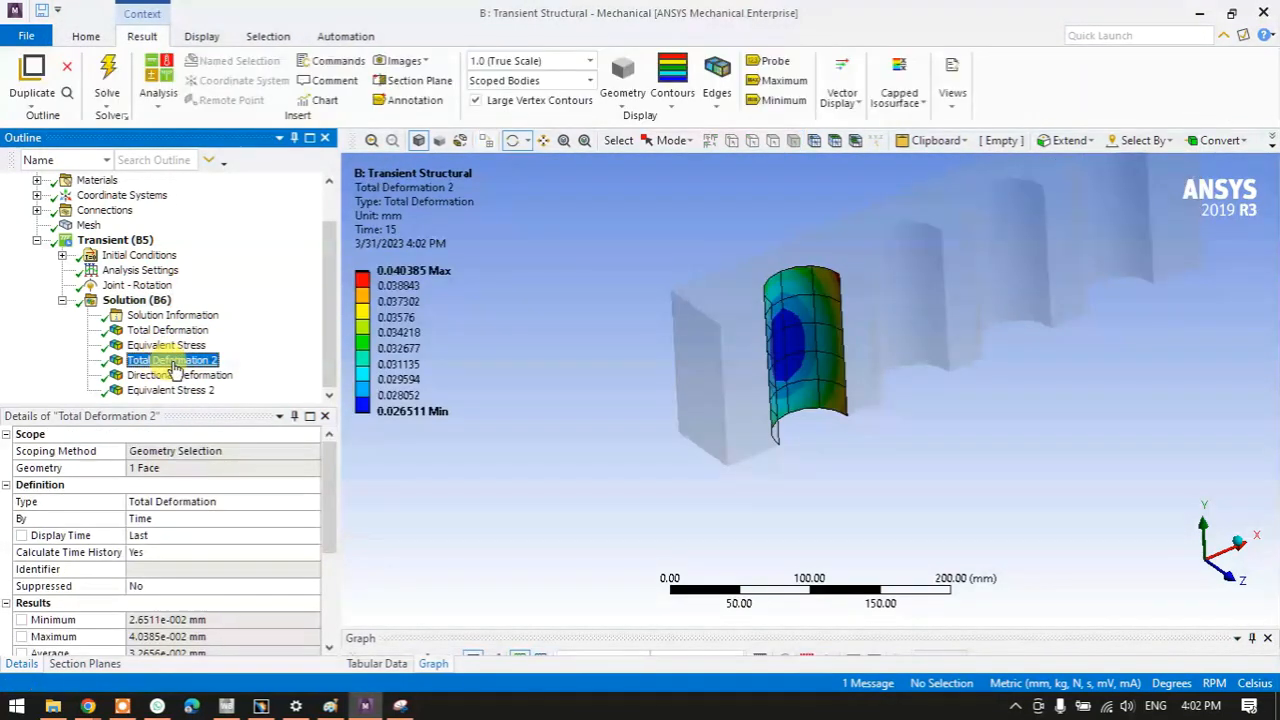
{"action": "scroll", "coordinate": [617, 377], "scroll_direction": "up", "scroll_amount": 4}
{"action": "mouse_move", "coordinate": [617, 377]}
{"action": "left_mouse_down"}
{"action": "mouse_move", "coordinate": [749, 423]}
{"action": "mouse_move", "coordinate": [694, 419]}
{"action": "mouse_move", "coordinate": [677, 397]}
{"action": "mouse_move", "coordinate": [602, 394]}
{"action": "left_mouse_up"}
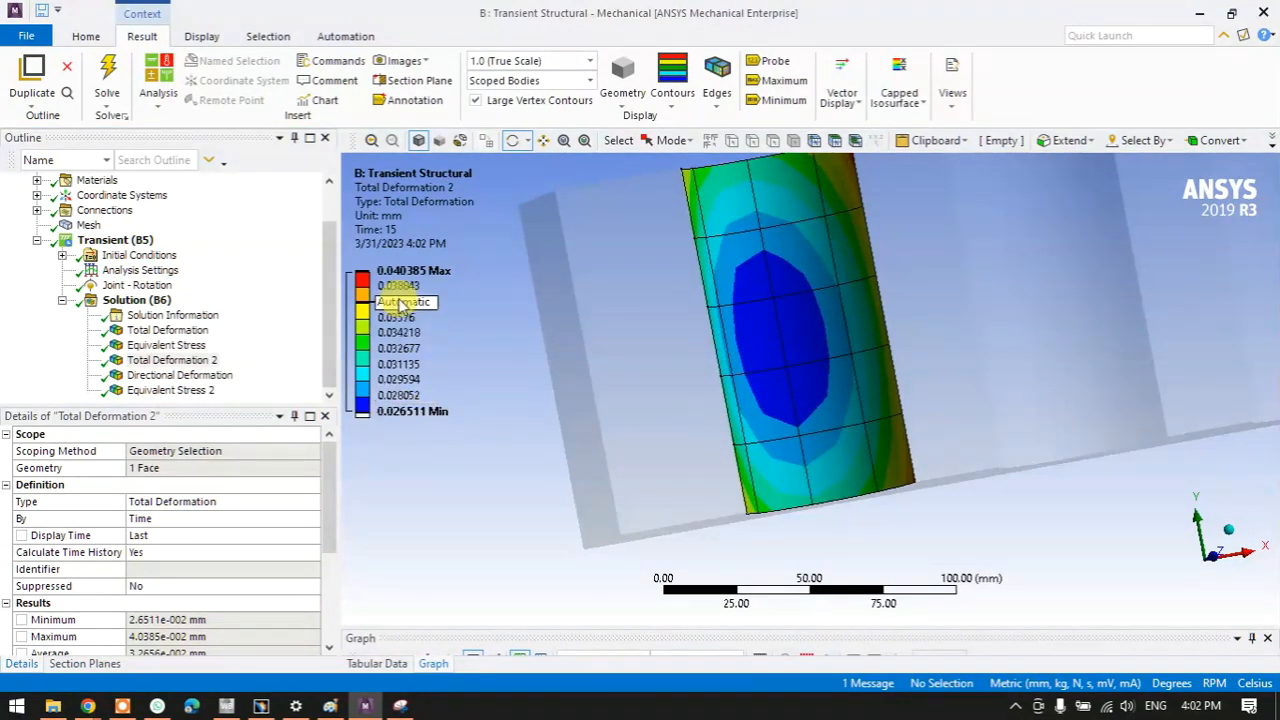
{"action": "left_click_drag", "start_coordinate": [694, 408], "coordinate": [749, 400]}
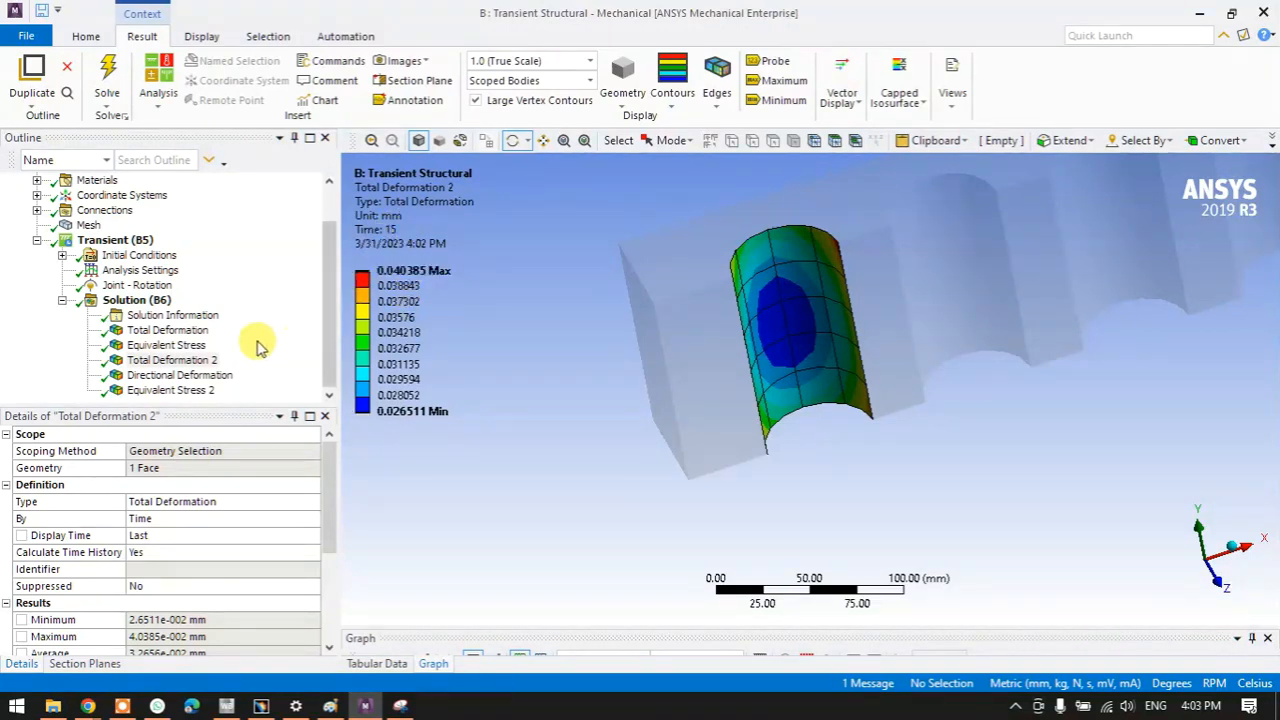
{"action": "left_click", "coordinate": [212, 378]}
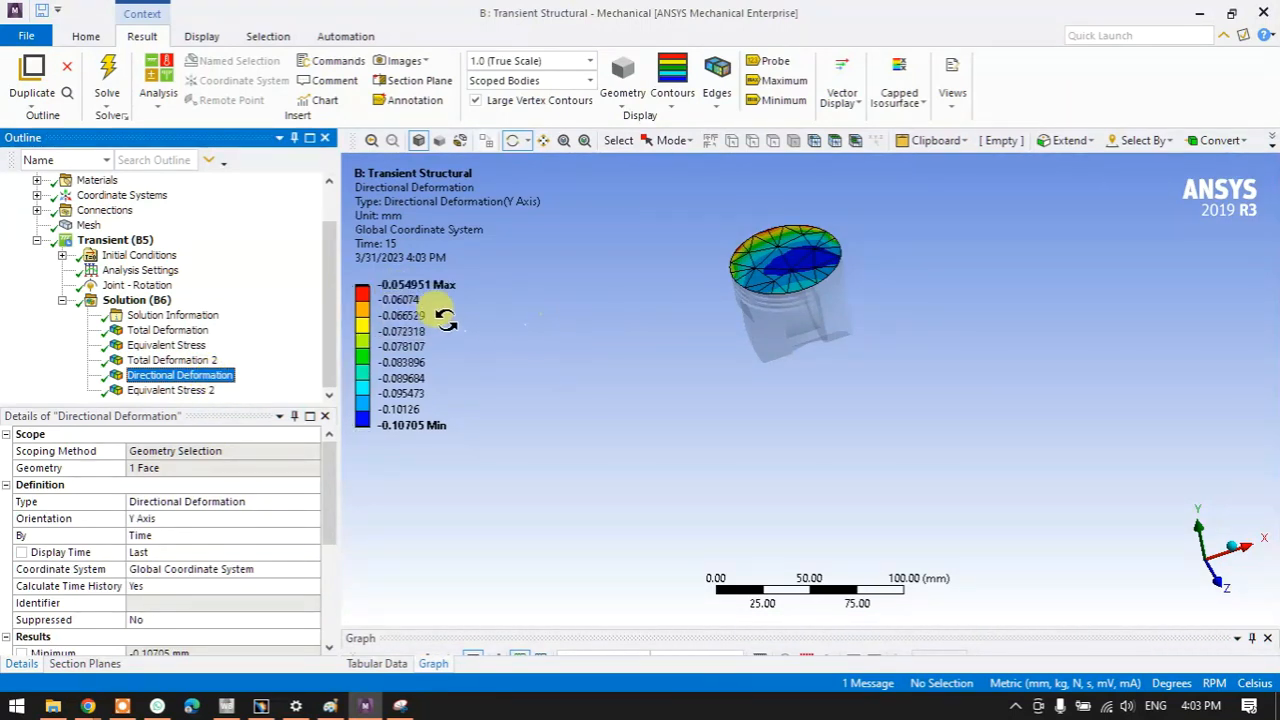
{"action": "scroll", "coordinate": [686, 300], "scroll_direction": "up", "scroll_amount": 2}
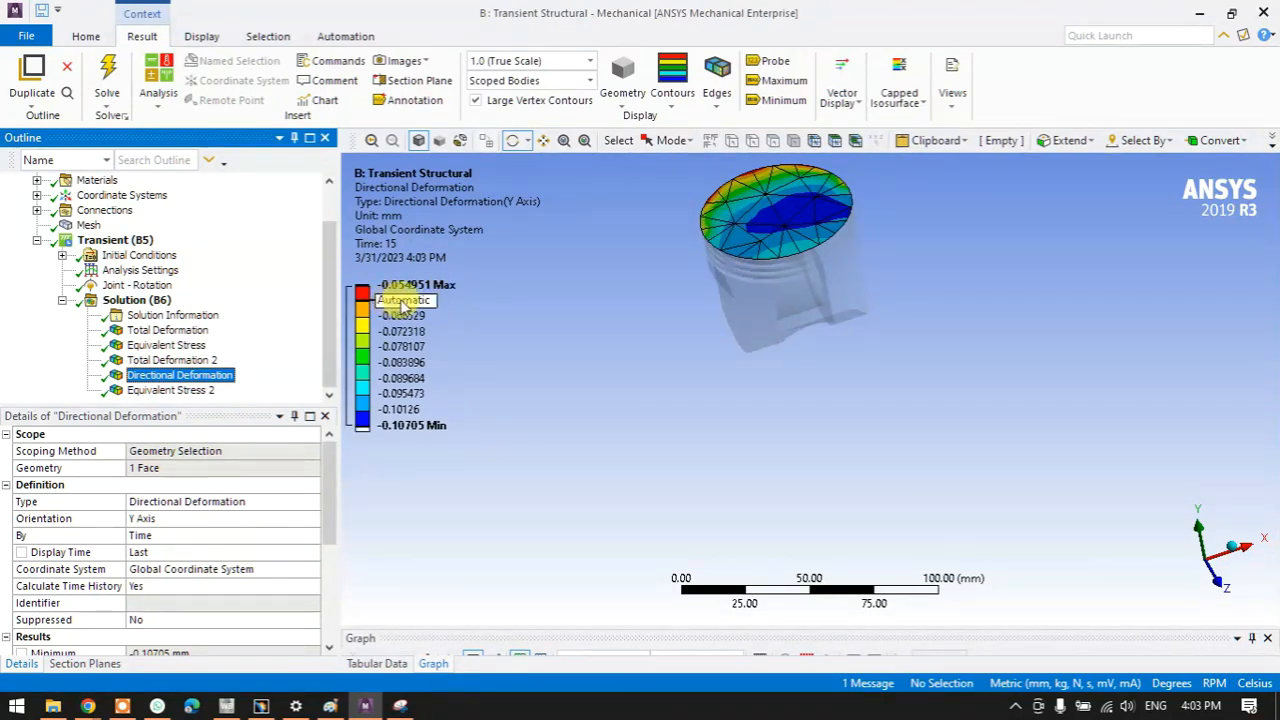
{"action": "left_click_drag", "start_coordinate": [744, 291], "coordinate": [788, 271]}
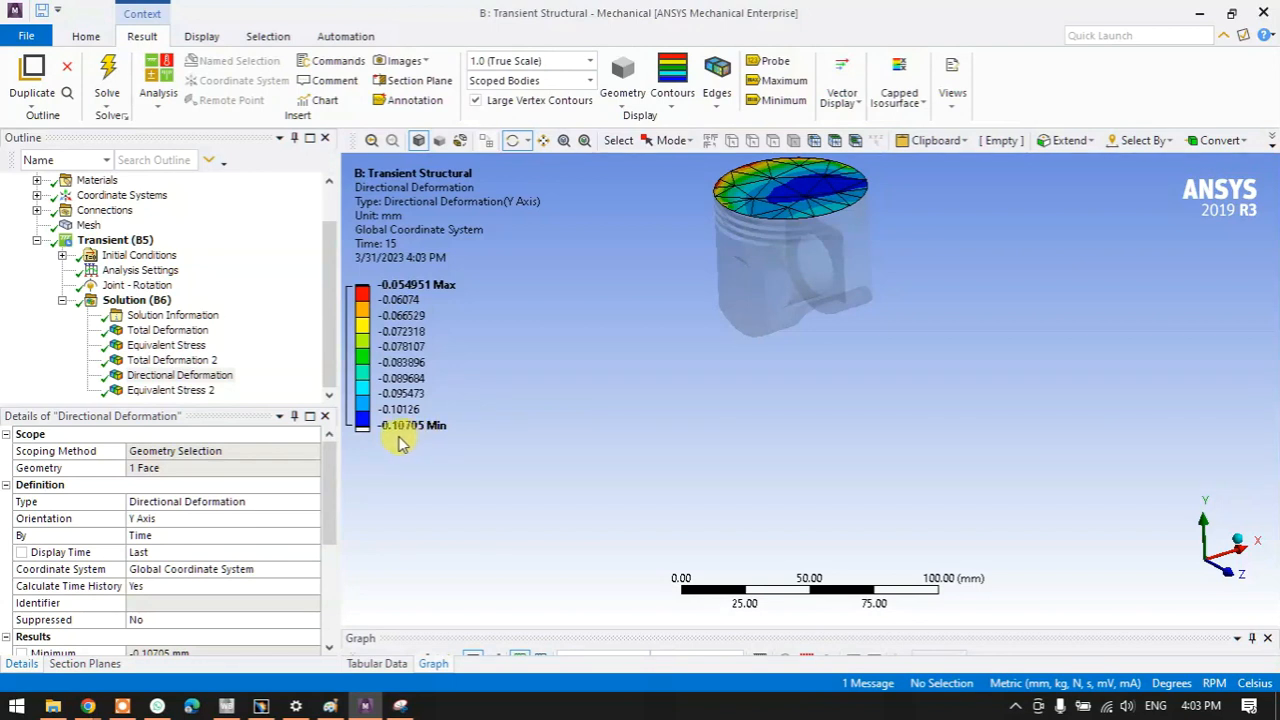
{"action": "scroll", "coordinate": [566, 429], "scroll_direction": "down", "scroll_amount": 2}
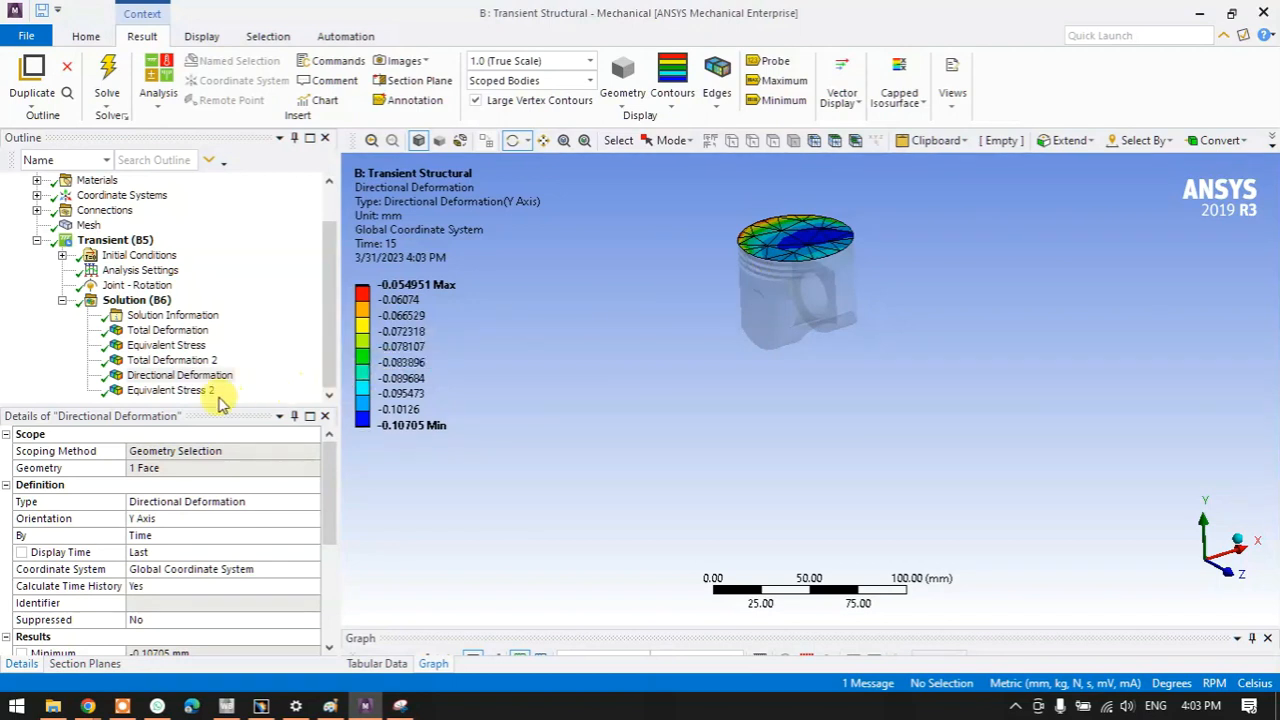
{"action": "left_click", "coordinate": [170, 390]}
{"action": "mouse_move", "coordinate": [550, 400]}
{"action": "left_mouse_down"}
{"action": "mouse_move", "coordinate": [700, 445]}
{"action": "mouse_move", "coordinate": [808, 405]}
{"action": "mouse_move", "coordinate": [765, 432]}
{"action": "mouse_move", "coordinate": [729, 414]}
{"action": "mouse_move", "coordinate": [537, 409]}
{"action": "left_mouse_up"}
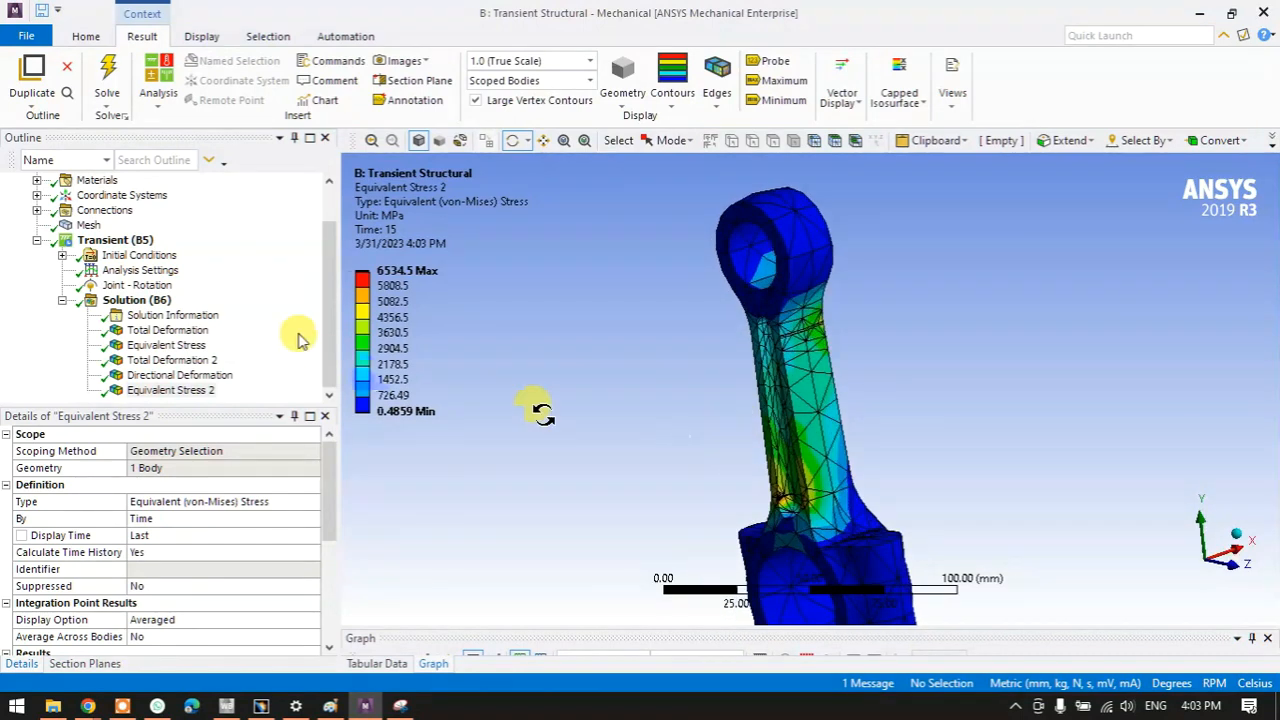
- Animate the Total Deformation result for all bodies and examine the piston, connecting rod and crankshaft up close
{"action": "left_click", "coordinate": [165, 300]}
{"action": "left_click", "coordinate": [163, 332]}
{"action": "scroll", "coordinate": [571, 410], "scroll_direction": "down", "scroll_amount": 6}
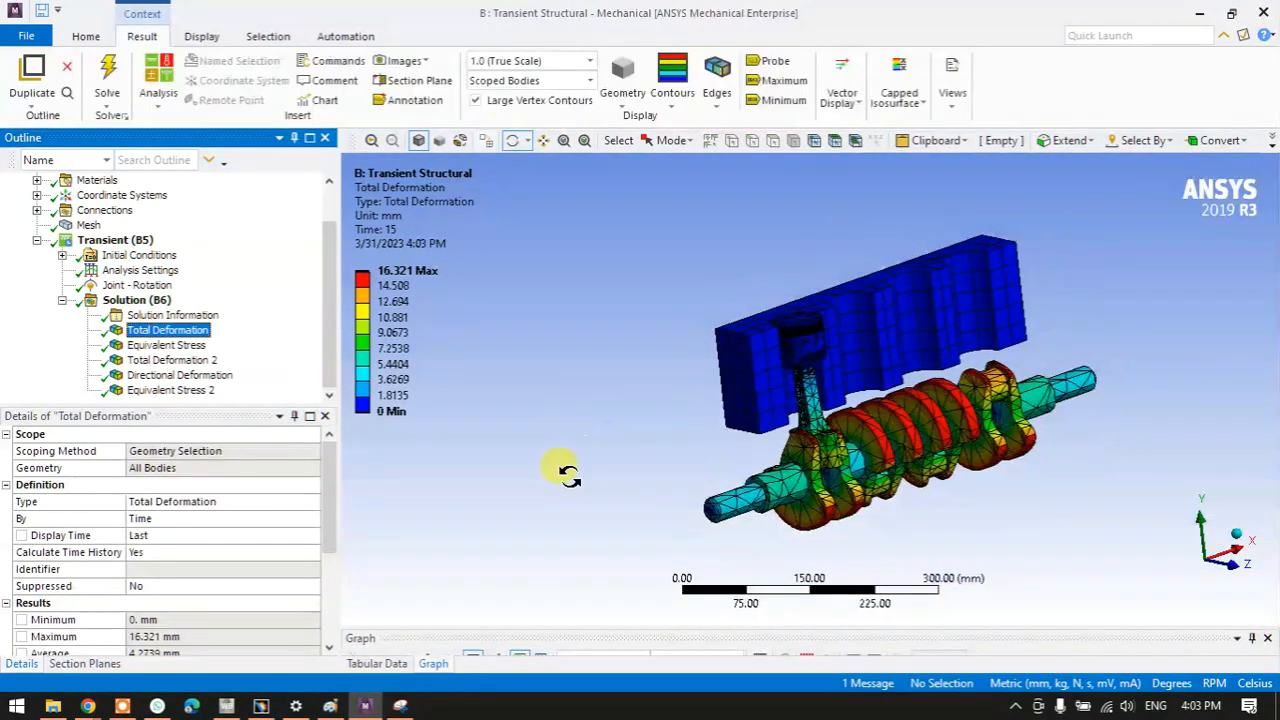
{"action": "left_click_drag", "start_coordinate": [478, 625], "coordinate": [457, 585]}
{"action": "left_click", "coordinate": [454, 620]}
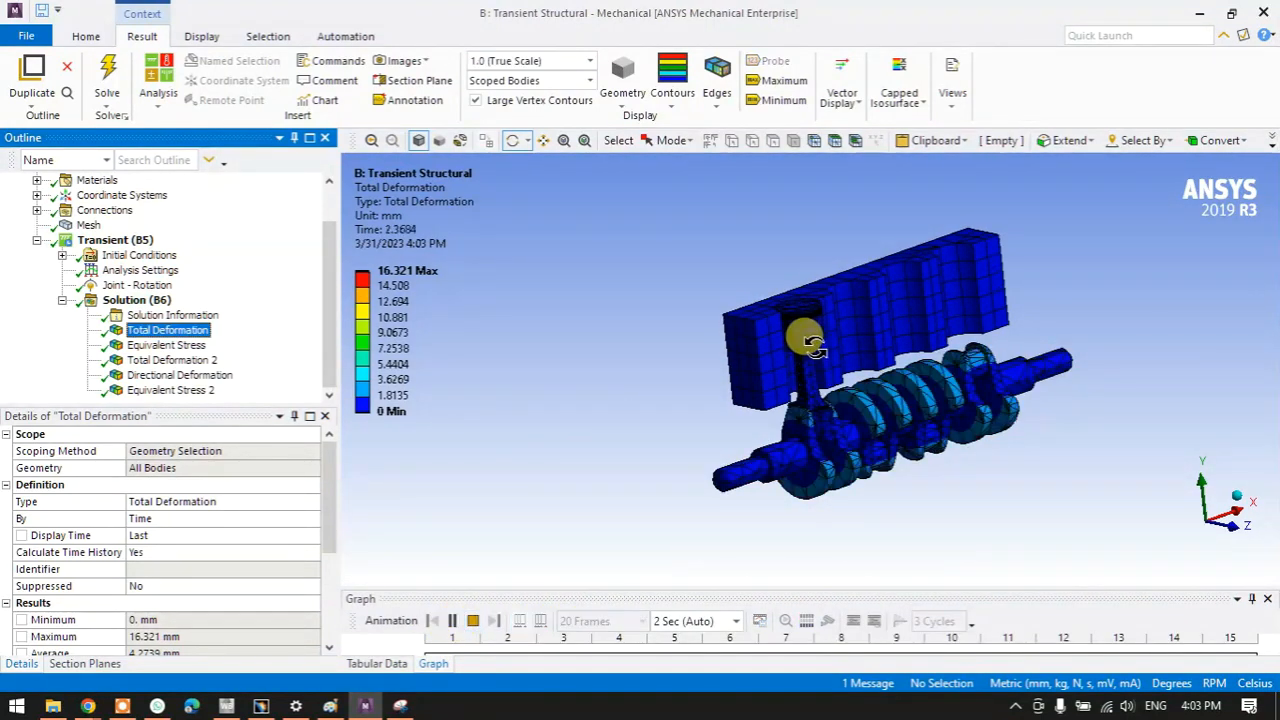
{"action": "scroll", "coordinate": [808, 322], "scroll_direction": "up", "scroll_amount": 5}
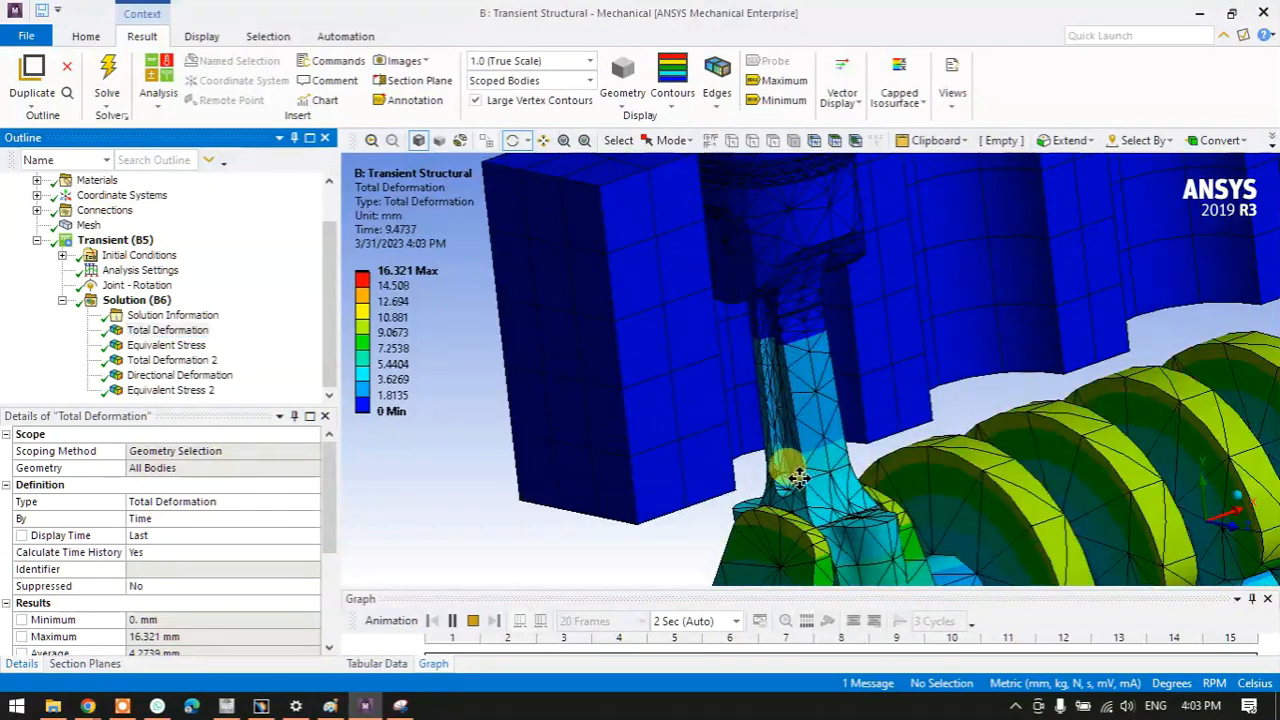
{"action": "scroll", "coordinate": [800, 385], "scroll_direction": "up", "scroll_amount": 5}
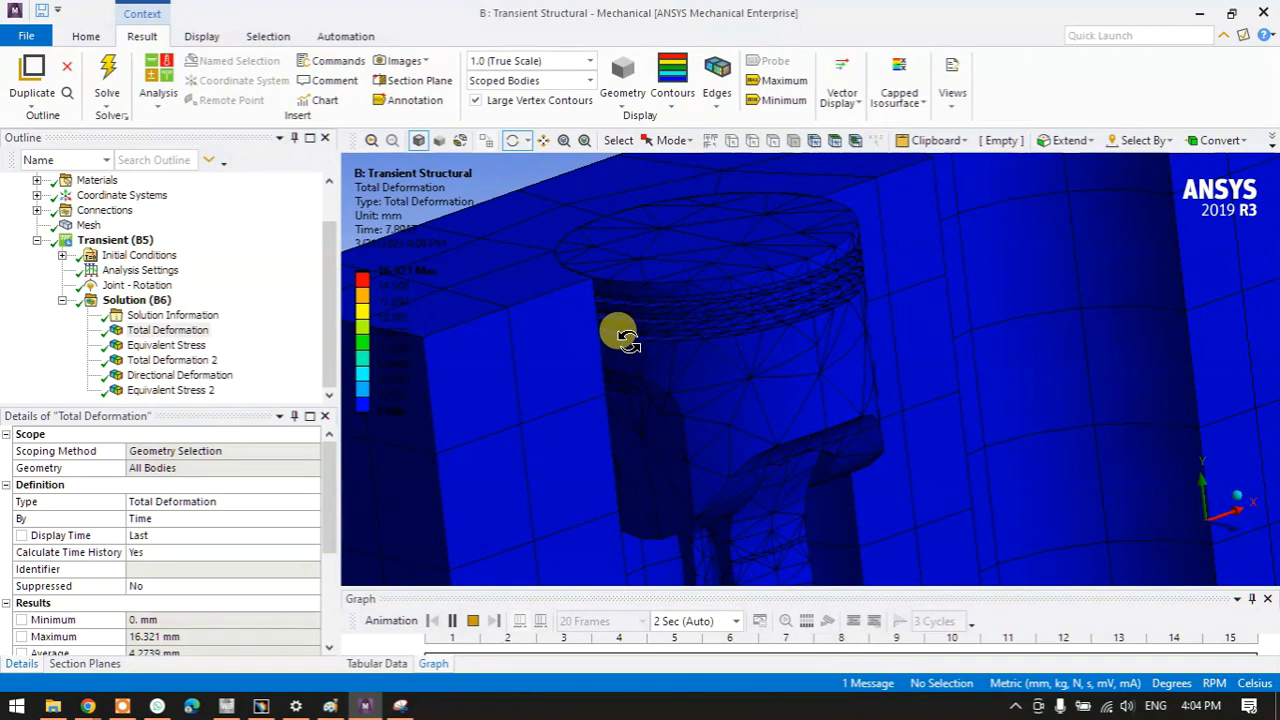
{"action": "scroll", "coordinate": [618, 330], "scroll_direction": "down", "scroll_amount": 4}
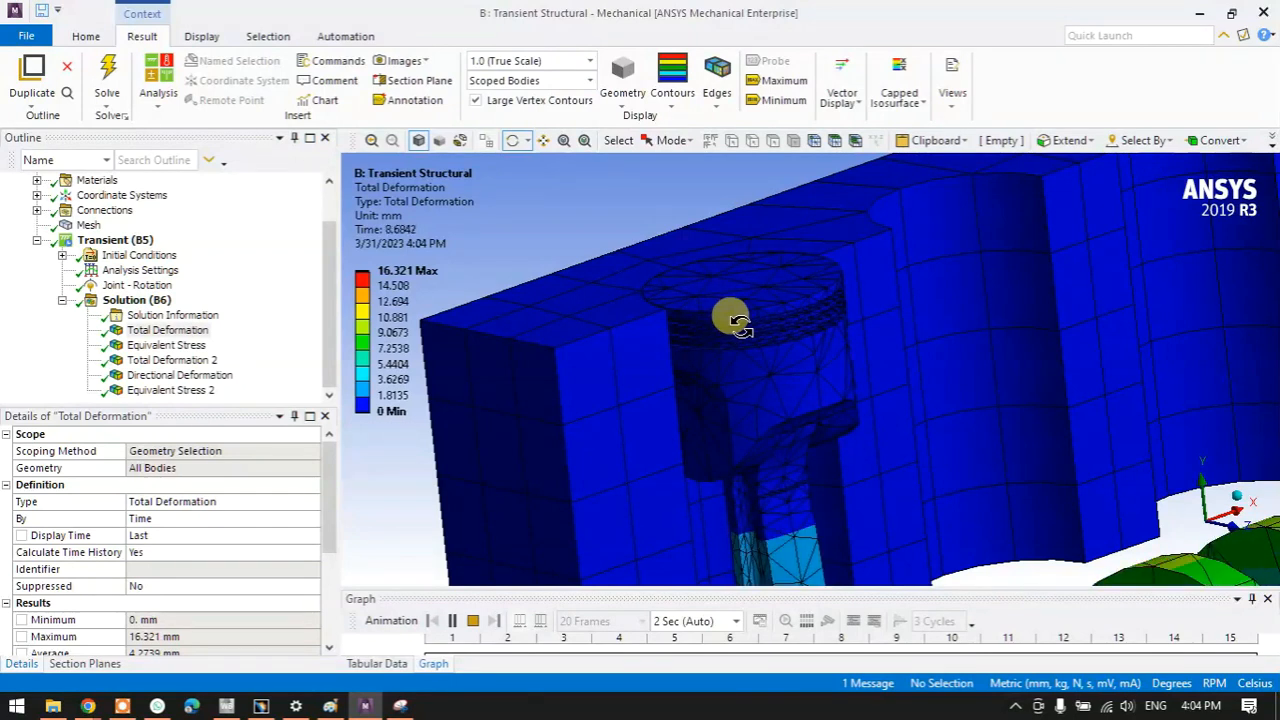
{"action": "scroll", "coordinate": [731, 320], "scroll_direction": "down", "scroll_amount": 5}
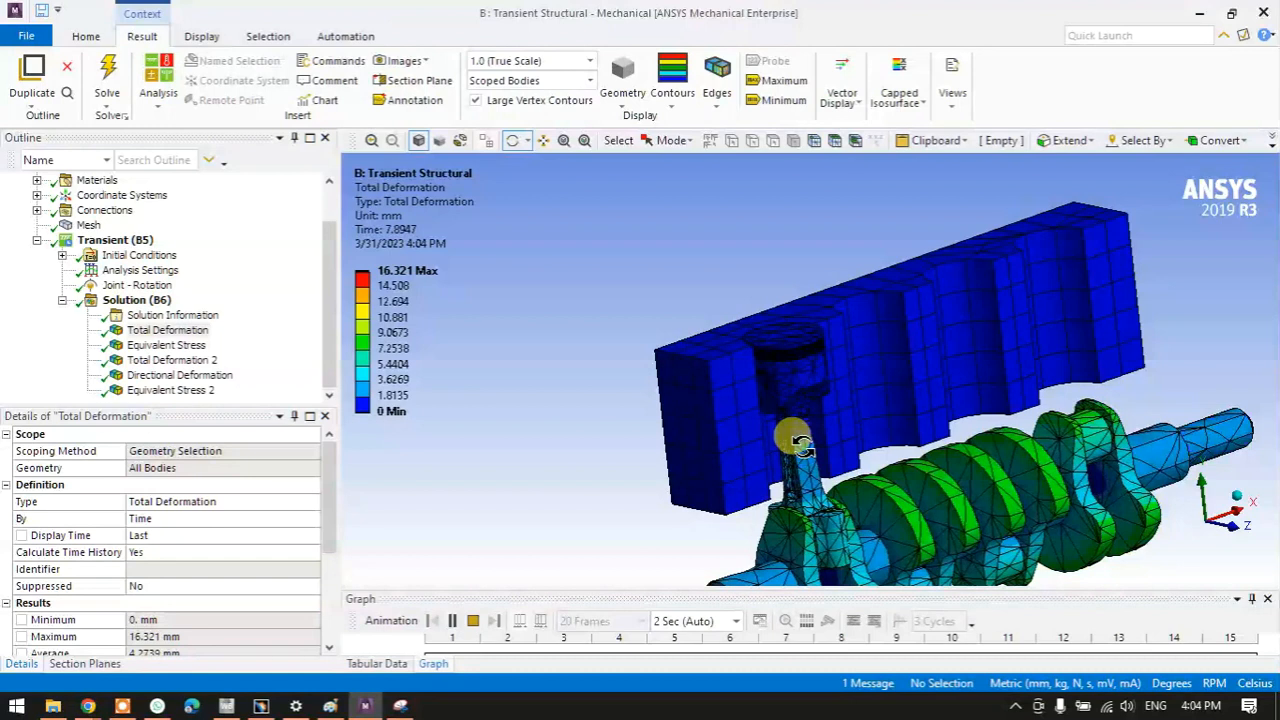
{"action": "scroll", "coordinate": [624, 414], "scroll_direction": "down", "scroll_amount": 5}
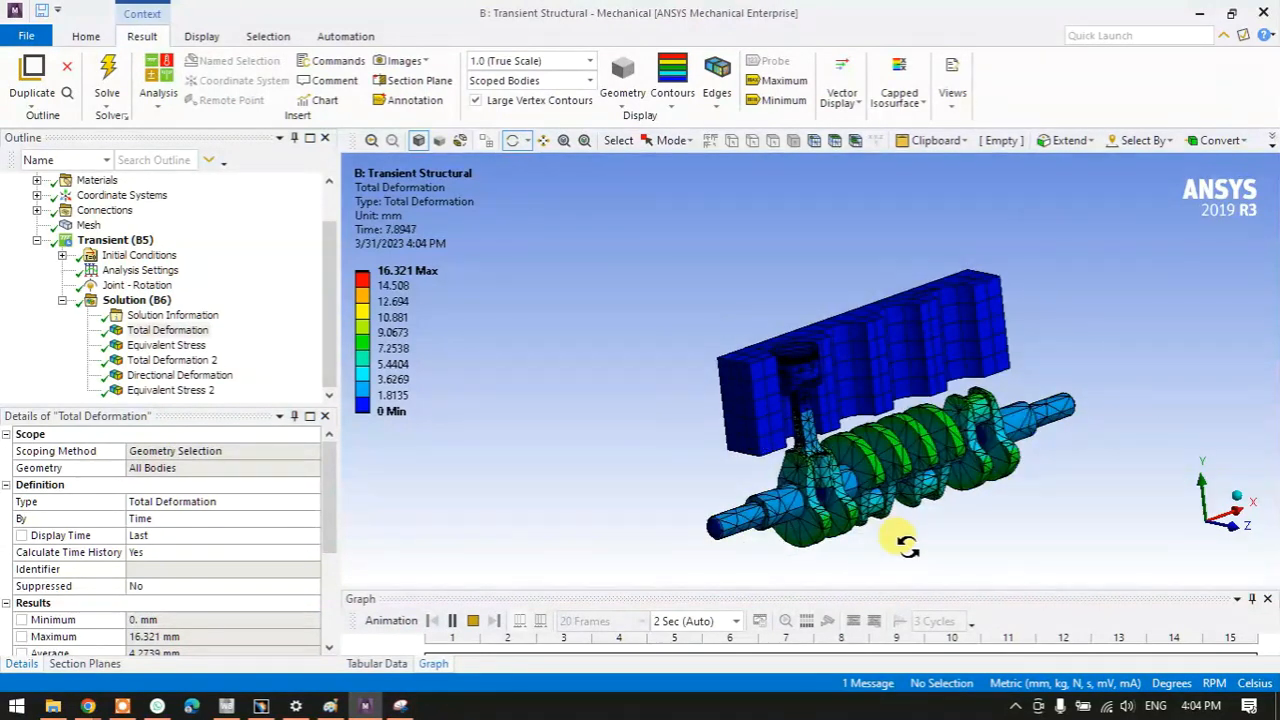
{"action": "scroll", "coordinate": [860, 510], "scroll_direction": "up", "scroll_amount": 3}
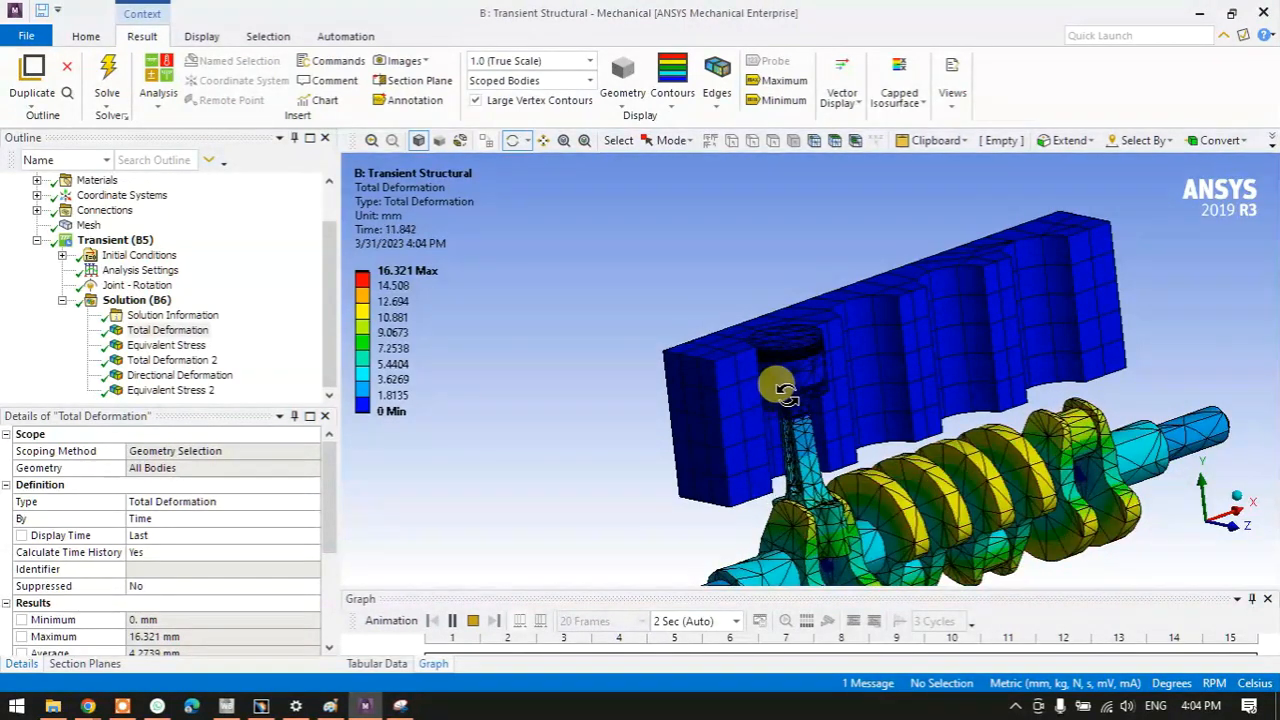
- List the individual parts under the model's geometry and turn off the mesh display
{"action": "scroll", "coordinate": [300, 351], "scroll_direction": "up", "scroll_amount": 2}
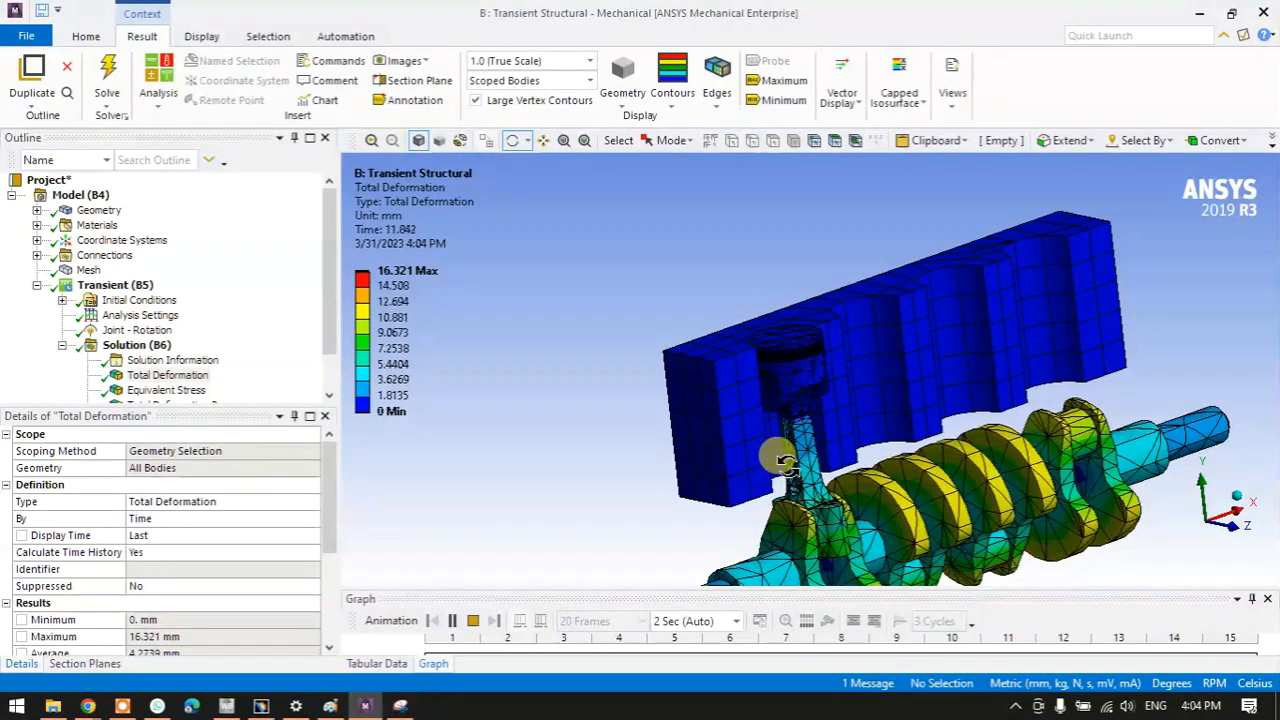
{"action": "left_click", "coordinate": [37, 211]}
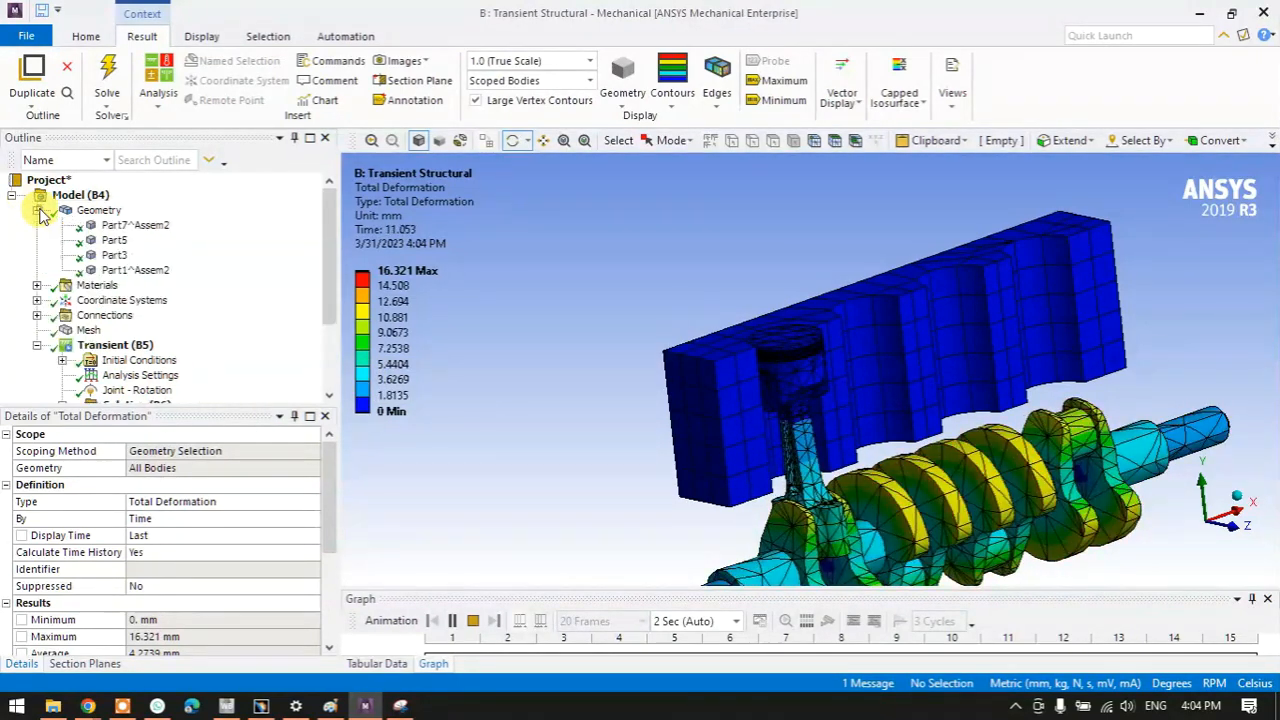
{"action": "left_click", "coordinate": [132, 225]}
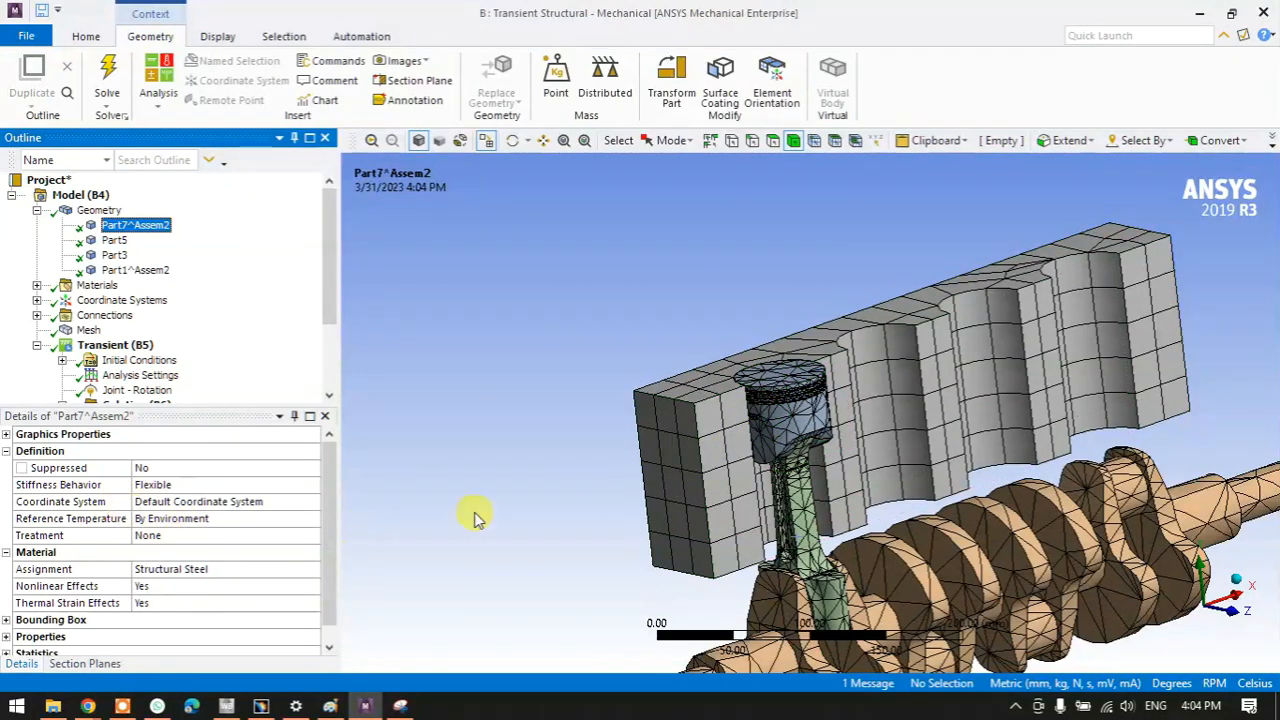
{"action": "scroll", "coordinate": [819, 411], "scroll_direction": "down", "scroll_amount": 3}
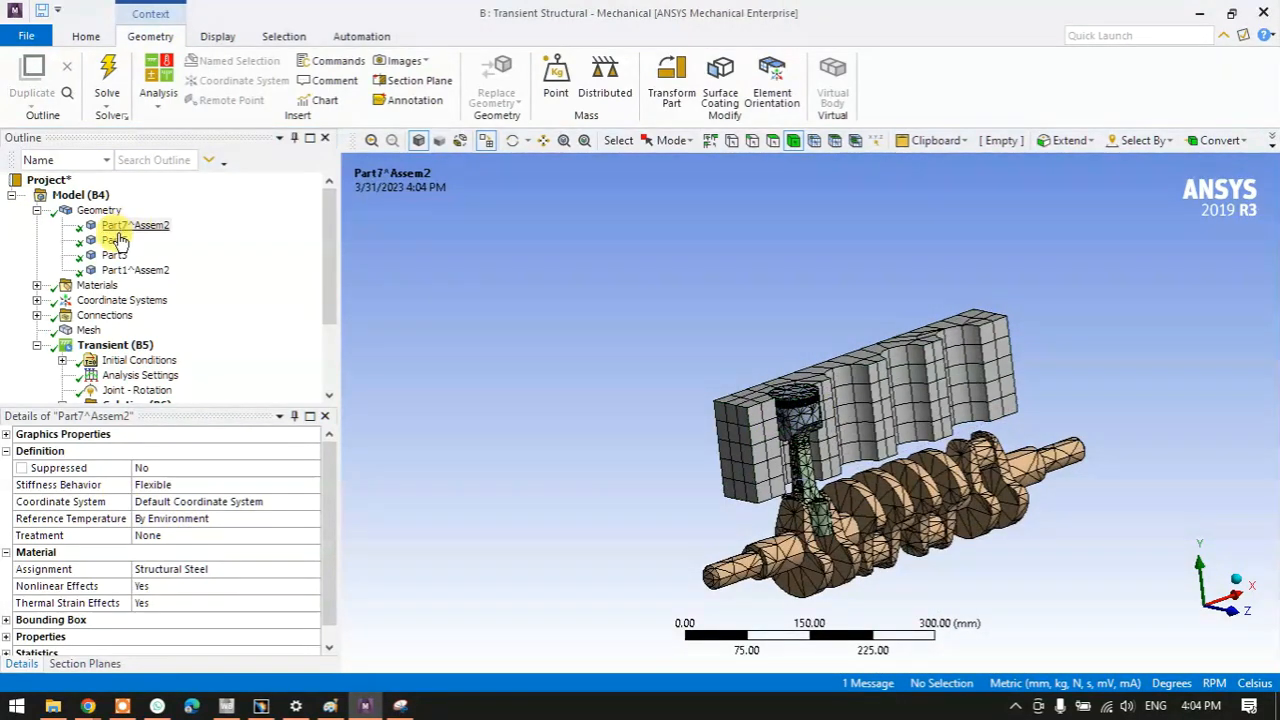
{"action": "left_click", "coordinate": [115, 240]}
{"action": "left_click", "coordinate": [86, 36]}
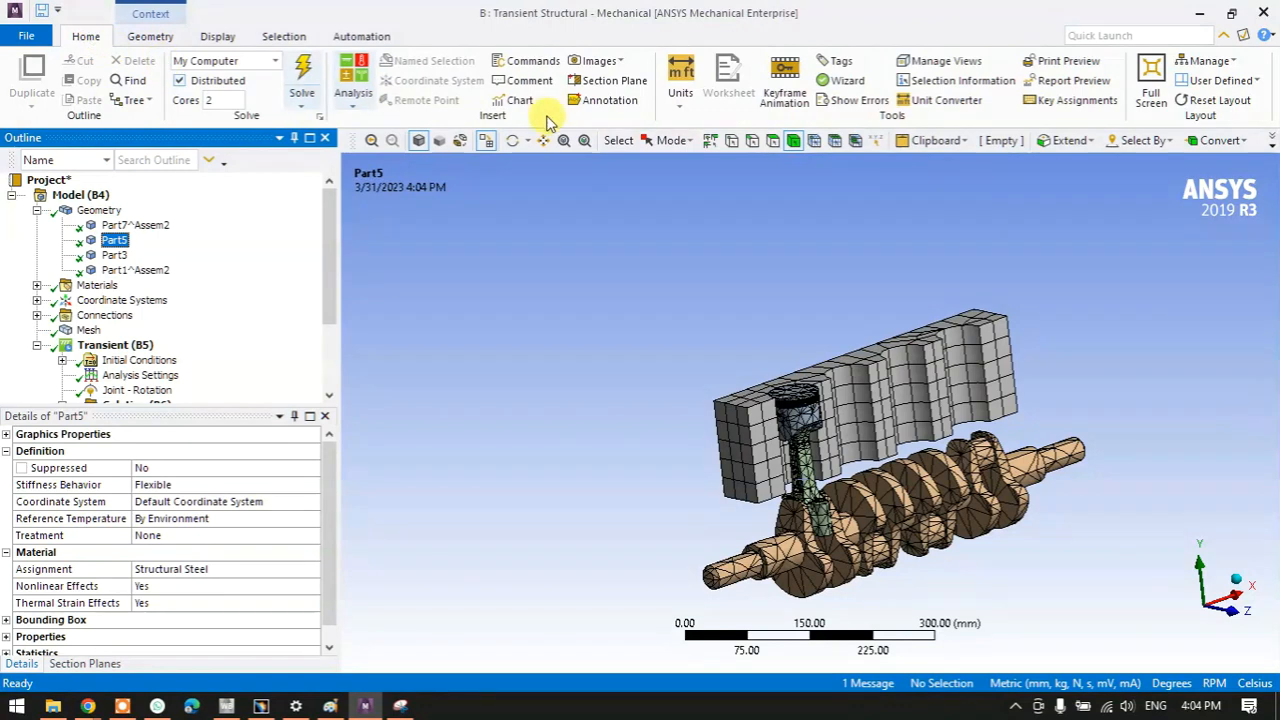
{"action": "left_click", "coordinate": [150, 36]}
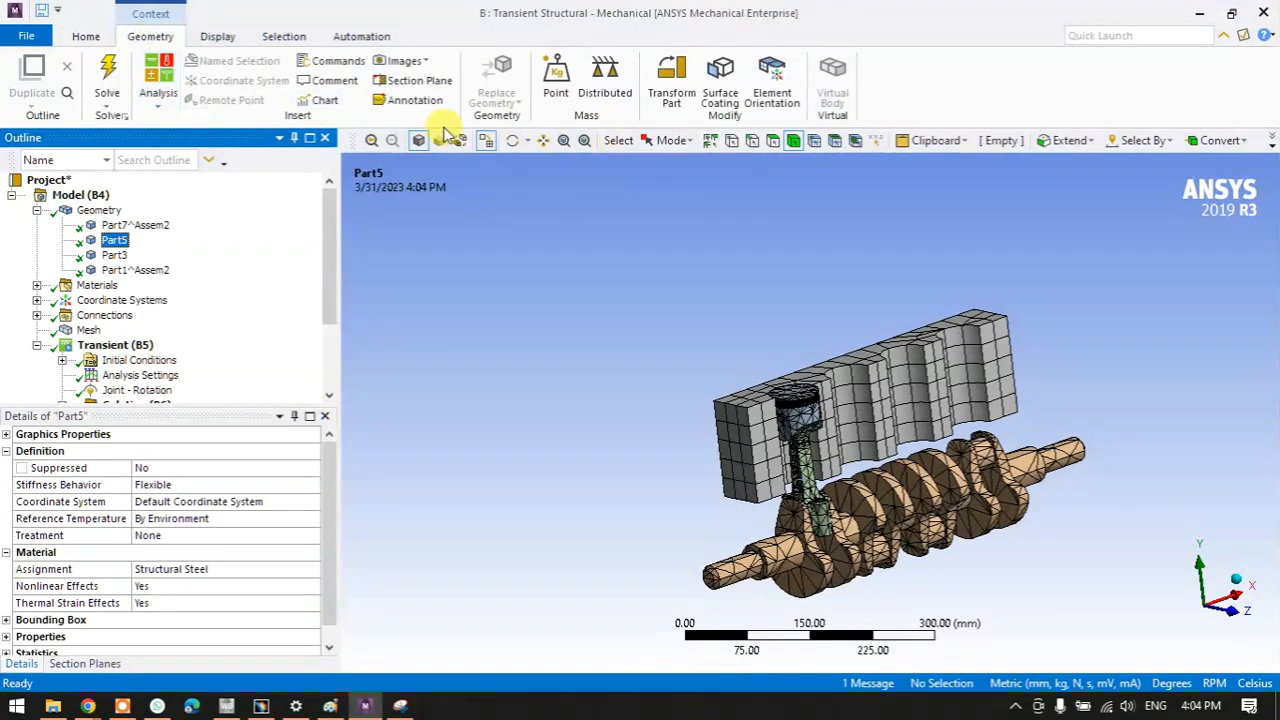
{"action": "left_click", "coordinate": [98, 210]}
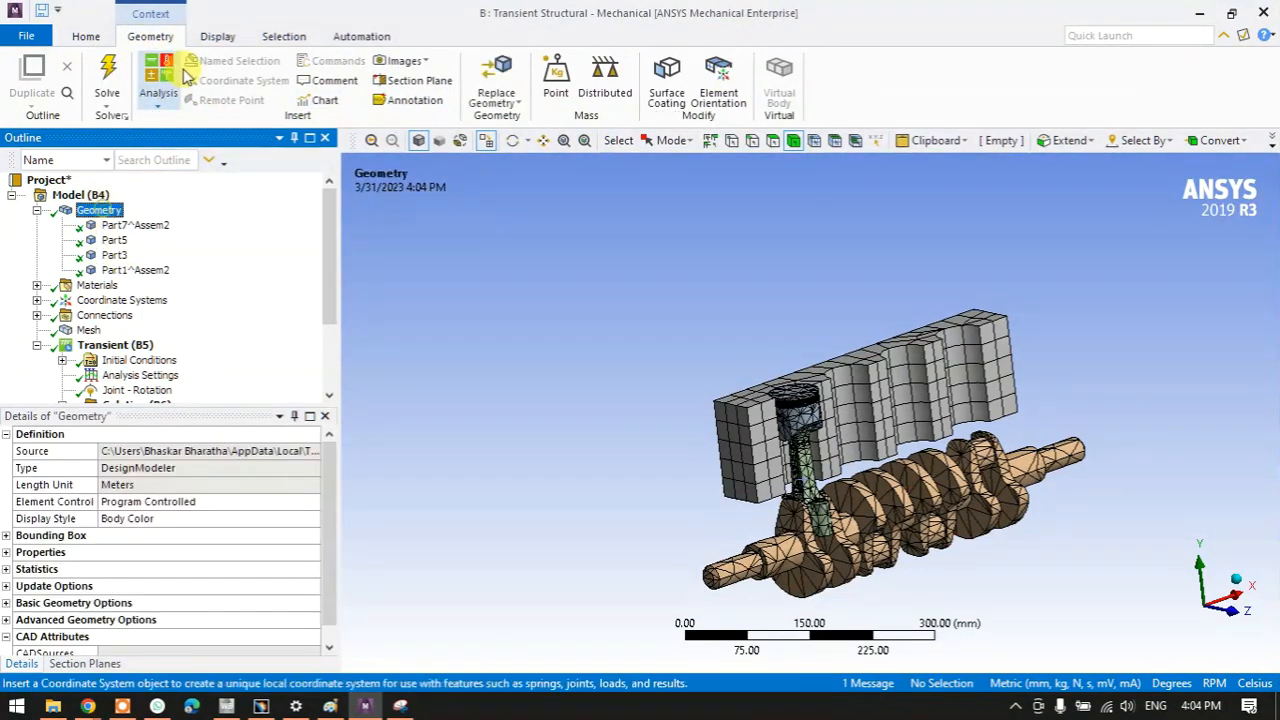
{"action": "left_click", "coordinate": [217, 36]}
{"action": "left_click", "coordinate": [583, 82]}
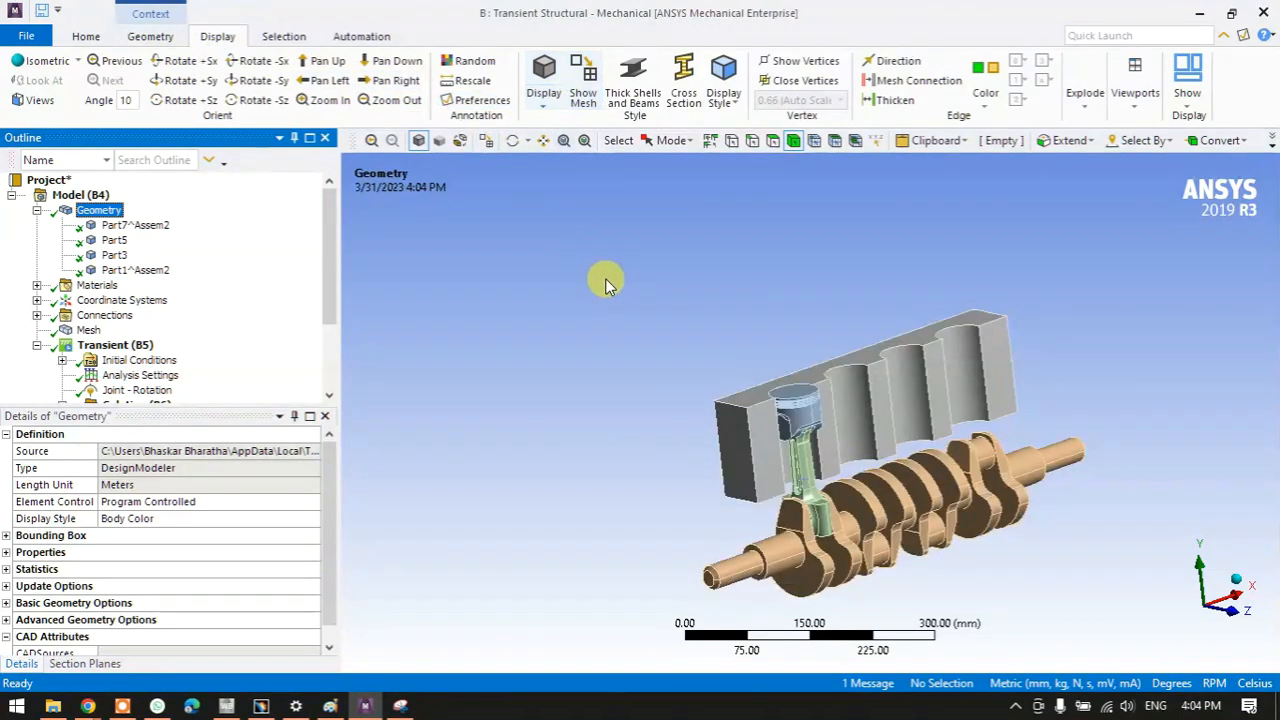
- Set the stiffness behavior of the engine block, Part7^Assem2, to Rigid
{"action": "left_click", "coordinate": [95, 225]}
{"action": "scroll", "coordinate": [760, 440], "scroll_direction": "up", "scroll_amount": 3}
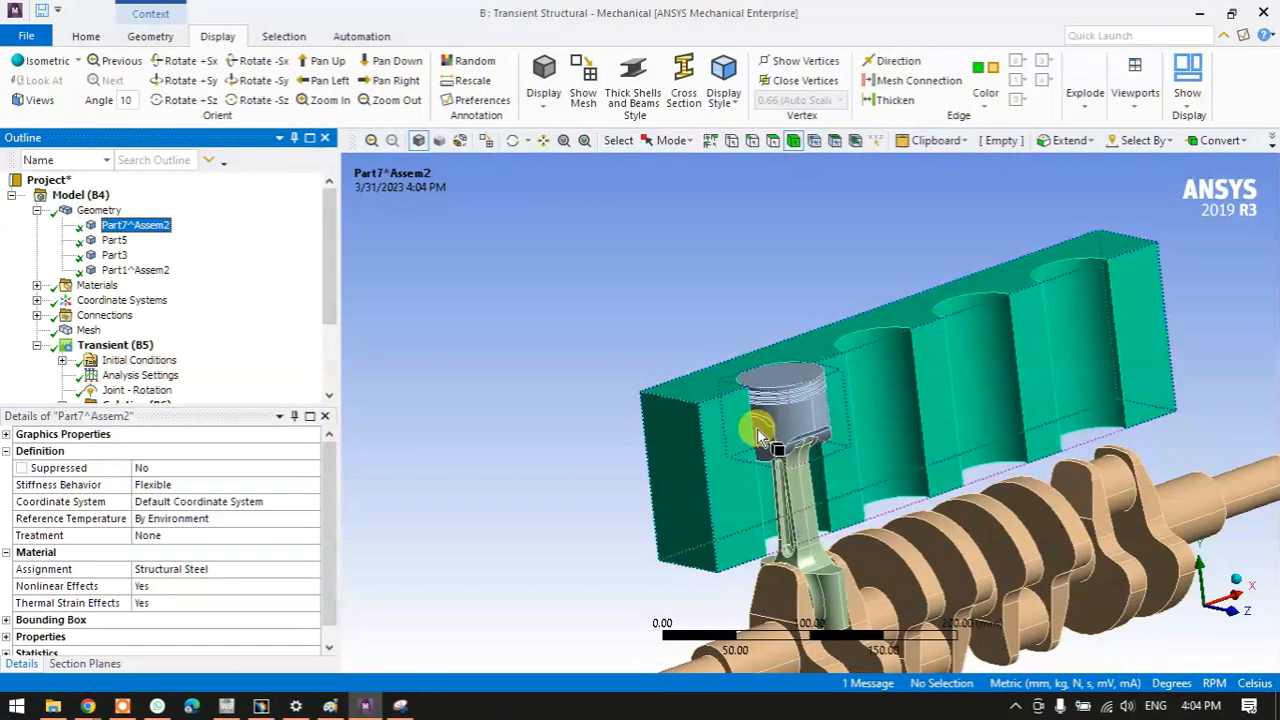
{"action": "left_click", "coordinate": [143, 590]}
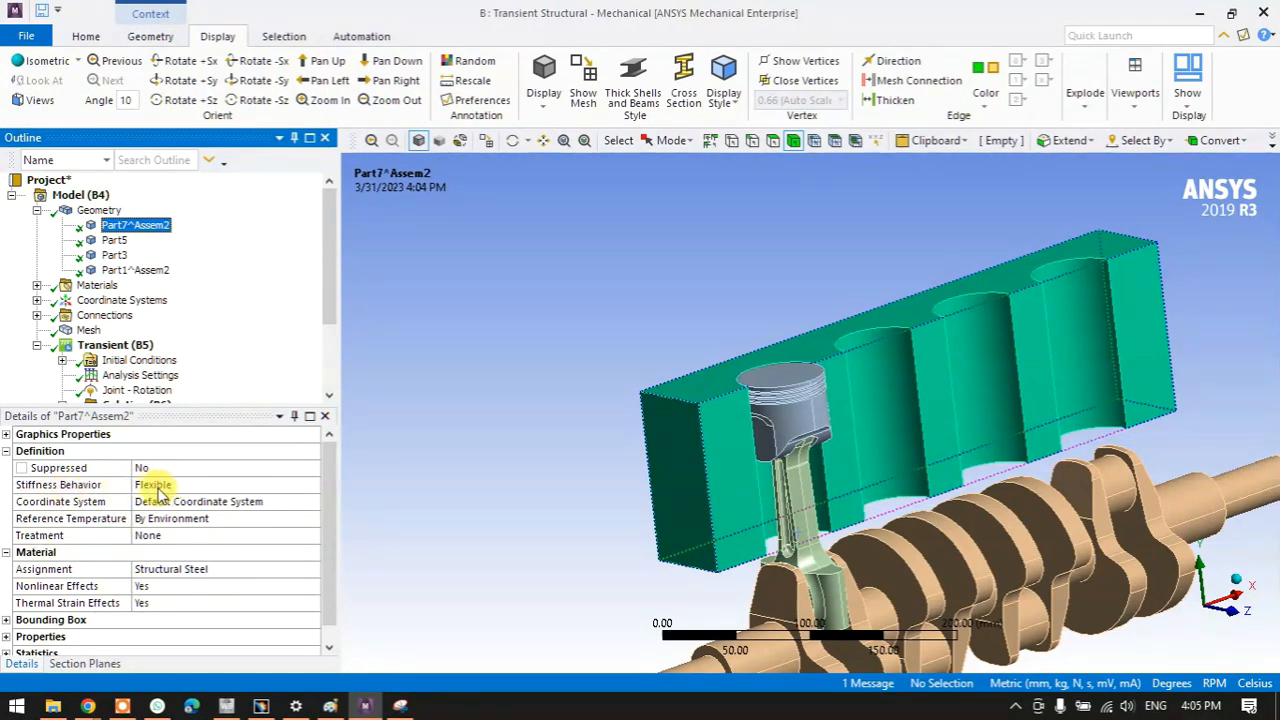
{"action": "left_click", "coordinate": [170, 487]}
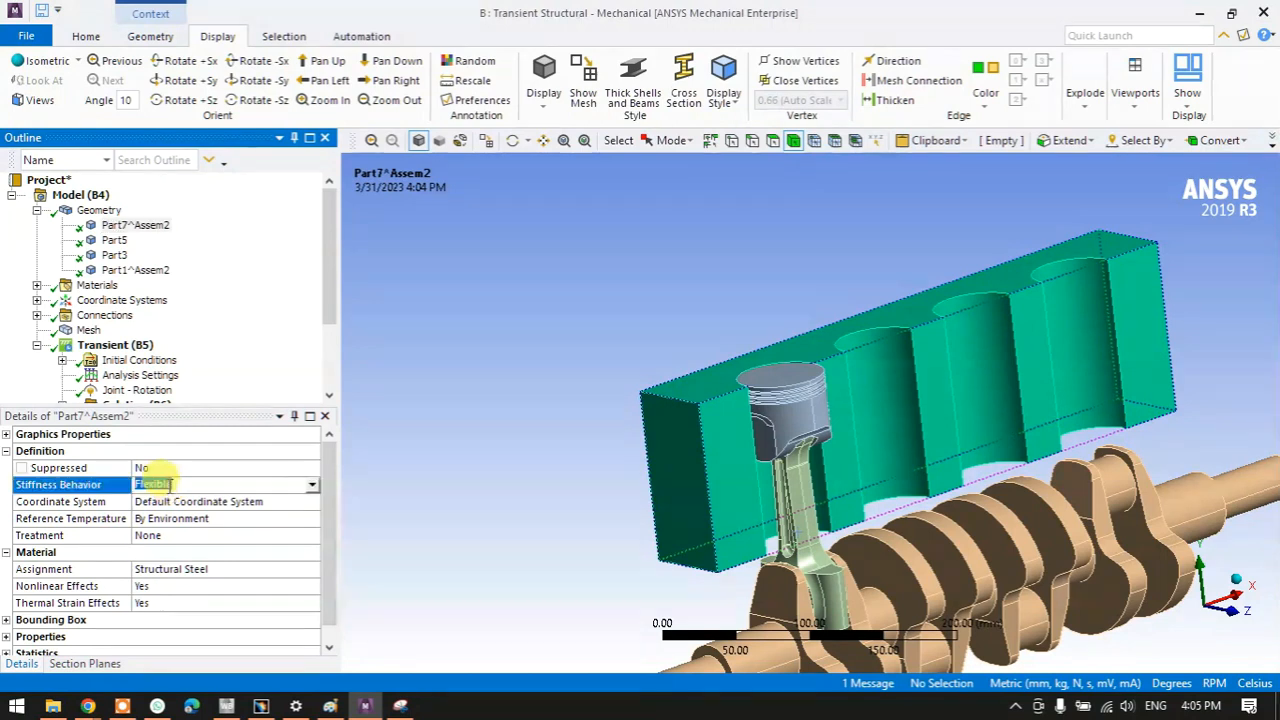
{"action": "left_click", "coordinate": [312, 484]}
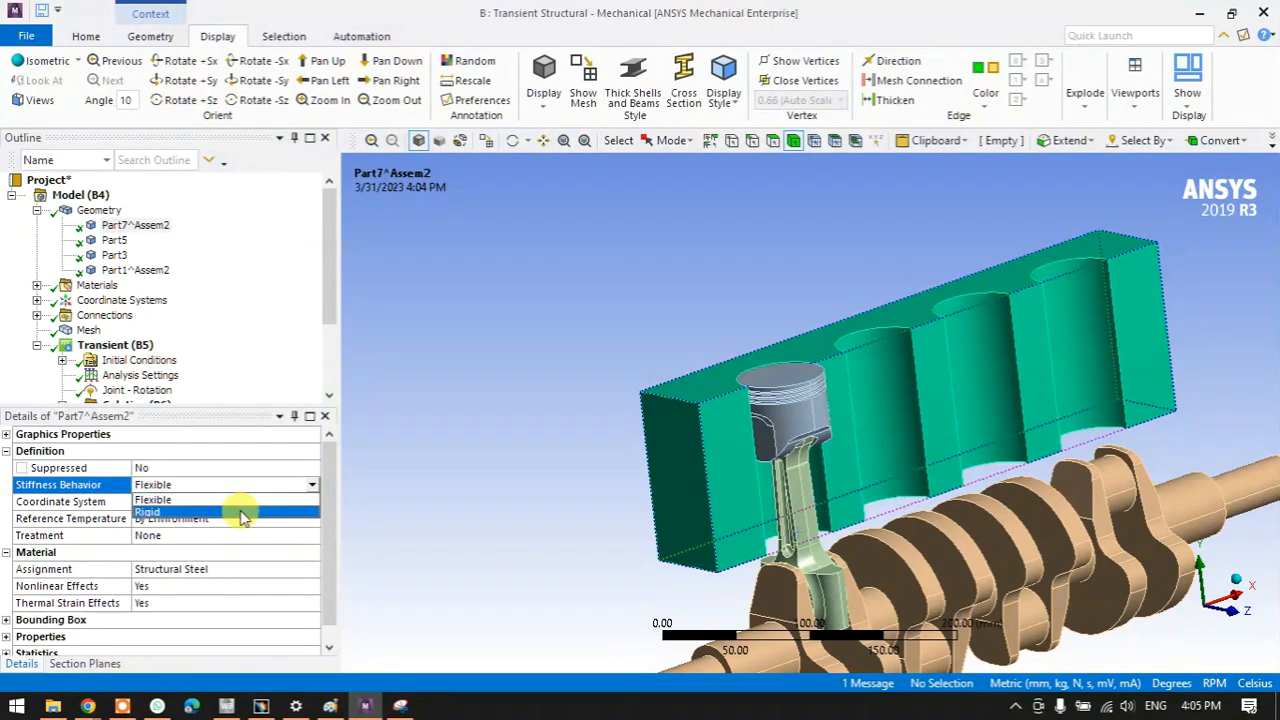
{"action": "left_click", "coordinate": [245, 512]}
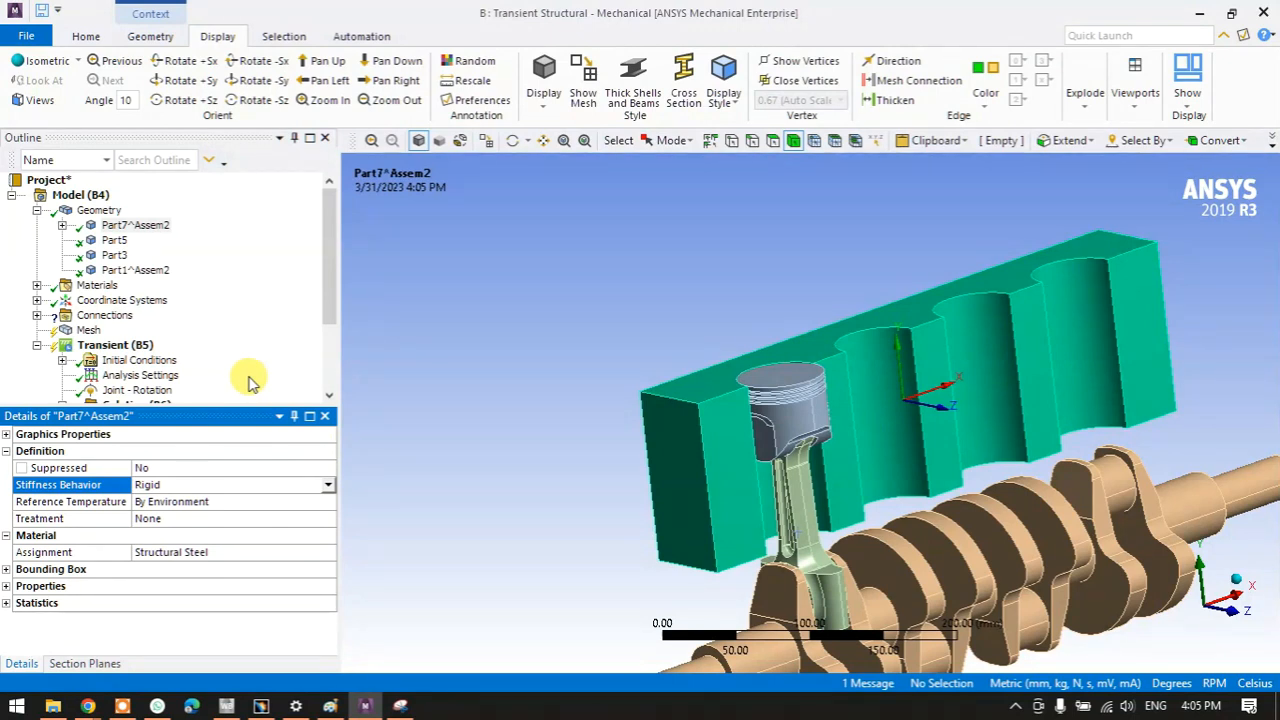
- Return the stiffness behavior of the engine block, Part7^Assem2, to Flexible
{"action": "left_click", "coordinate": [113, 240]}
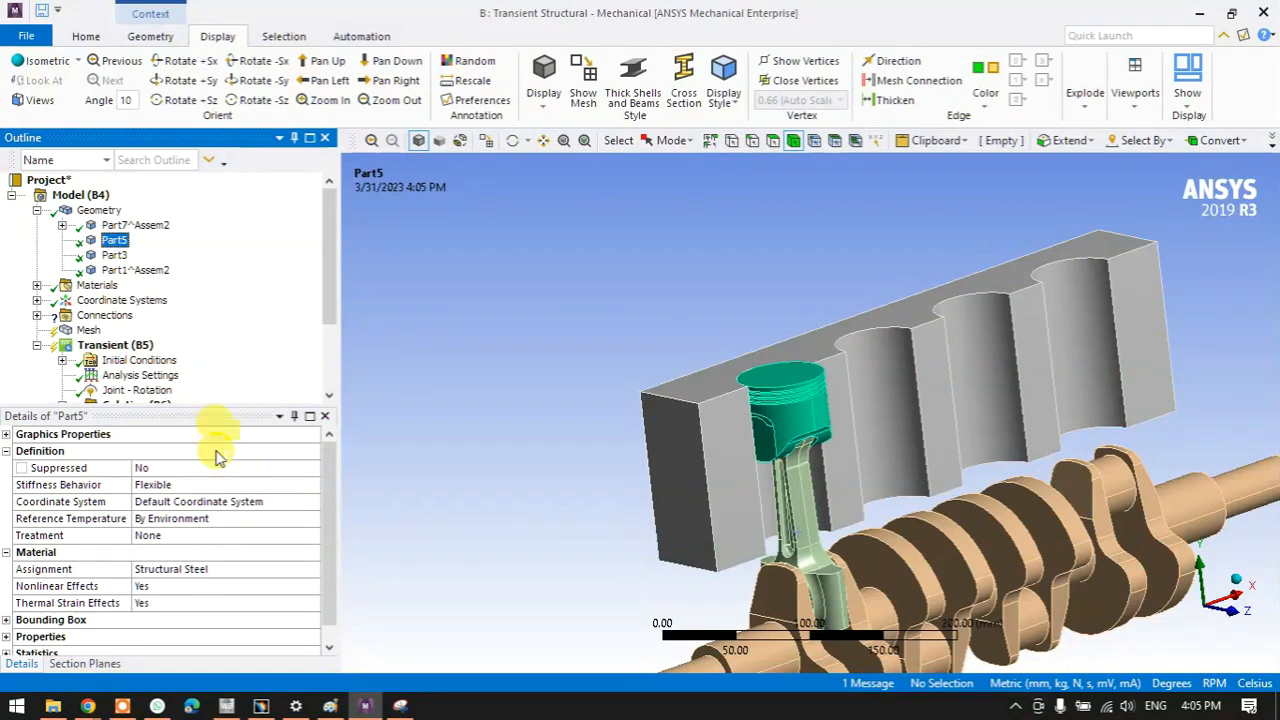
{"action": "left_click", "coordinate": [135, 225]}
{"action": "left_click", "coordinate": [260, 485]}
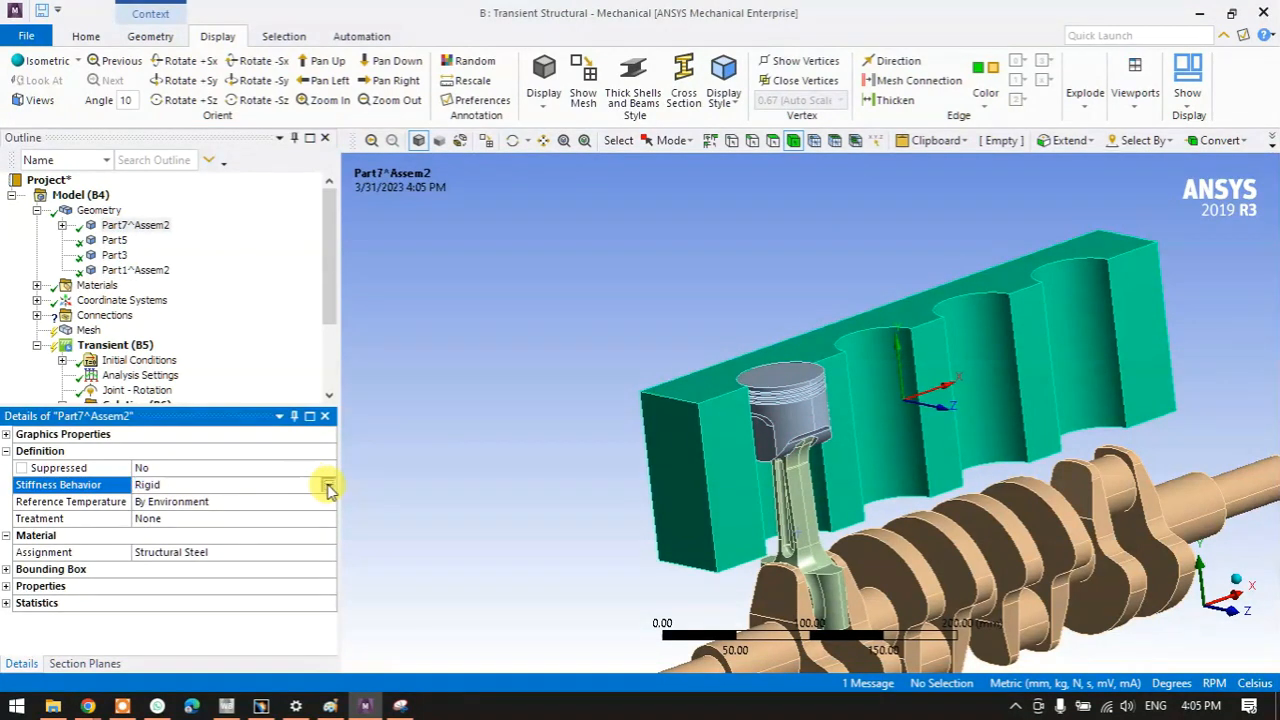
{"action": "left_click", "coordinate": [330, 488]}
{"action": "left_click", "coordinate": [200, 505]}
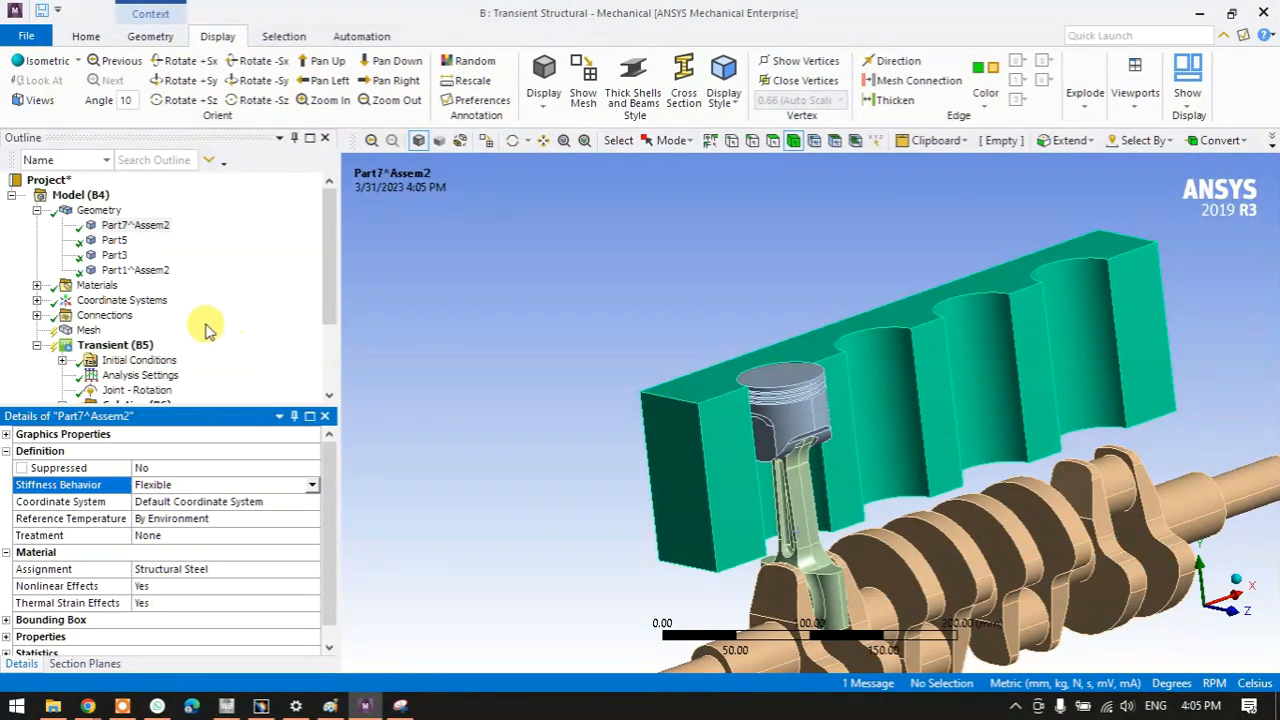
- Set the stiffness behavior of the piston, Part5, to Rigid
{"action": "left_click", "coordinate": [113, 240]}
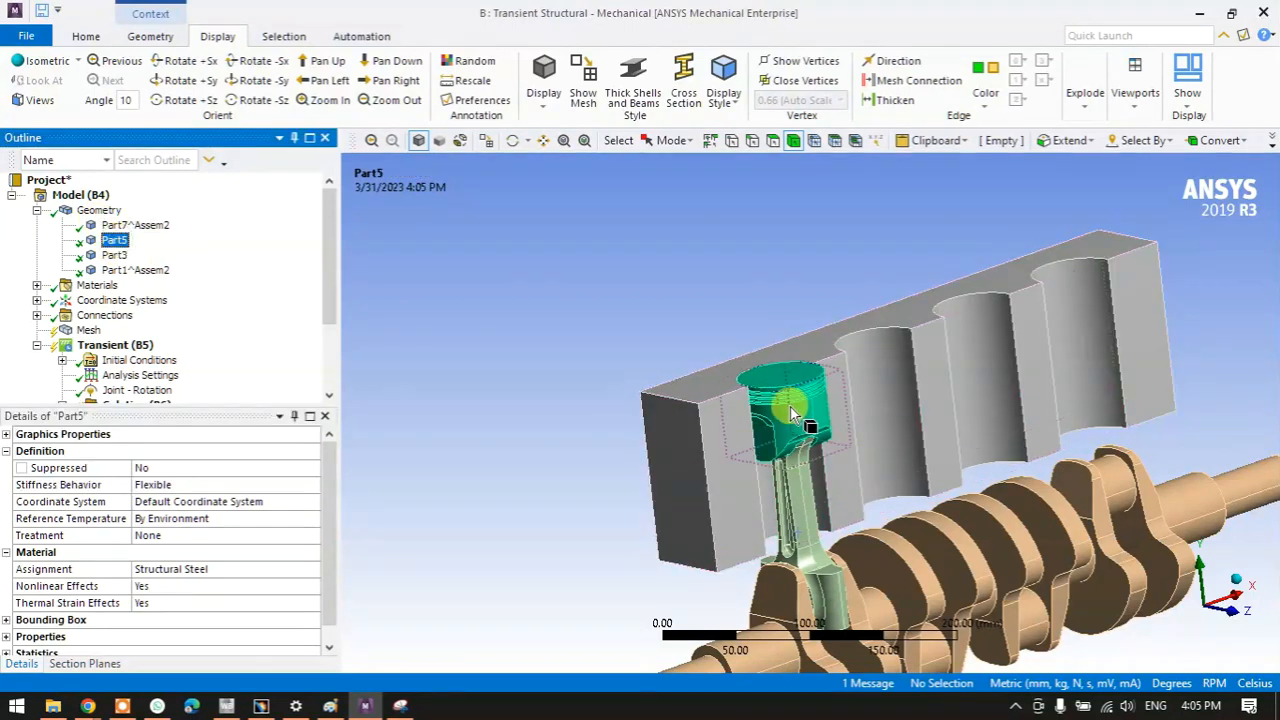
{"action": "left_click", "coordinate": [312, 486]}
{"action": "left_click", "coordinate": [236, 513]}
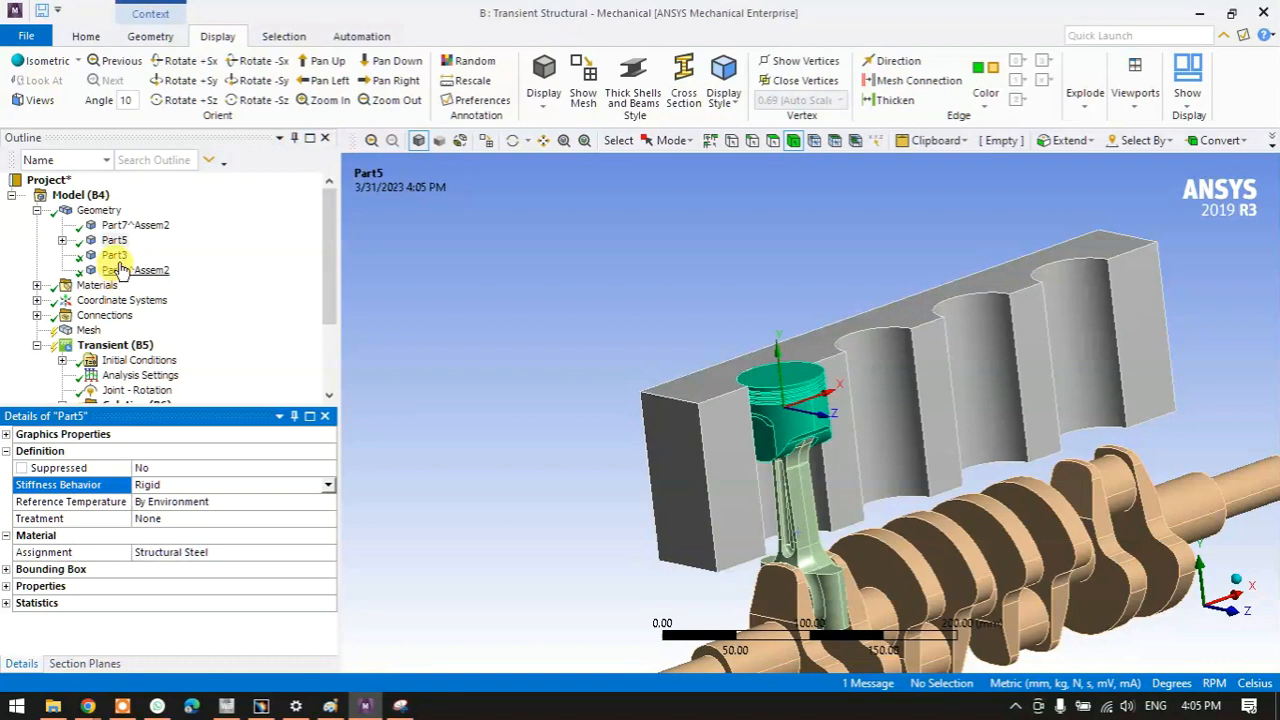
- Set the stiffness behavior of the crankshaft, Part1^Assem2, to Rigid
{"action": "left_click", "coordinate": [114, 256]}
{"action": "left_click", "coordinate": [125, 270]}
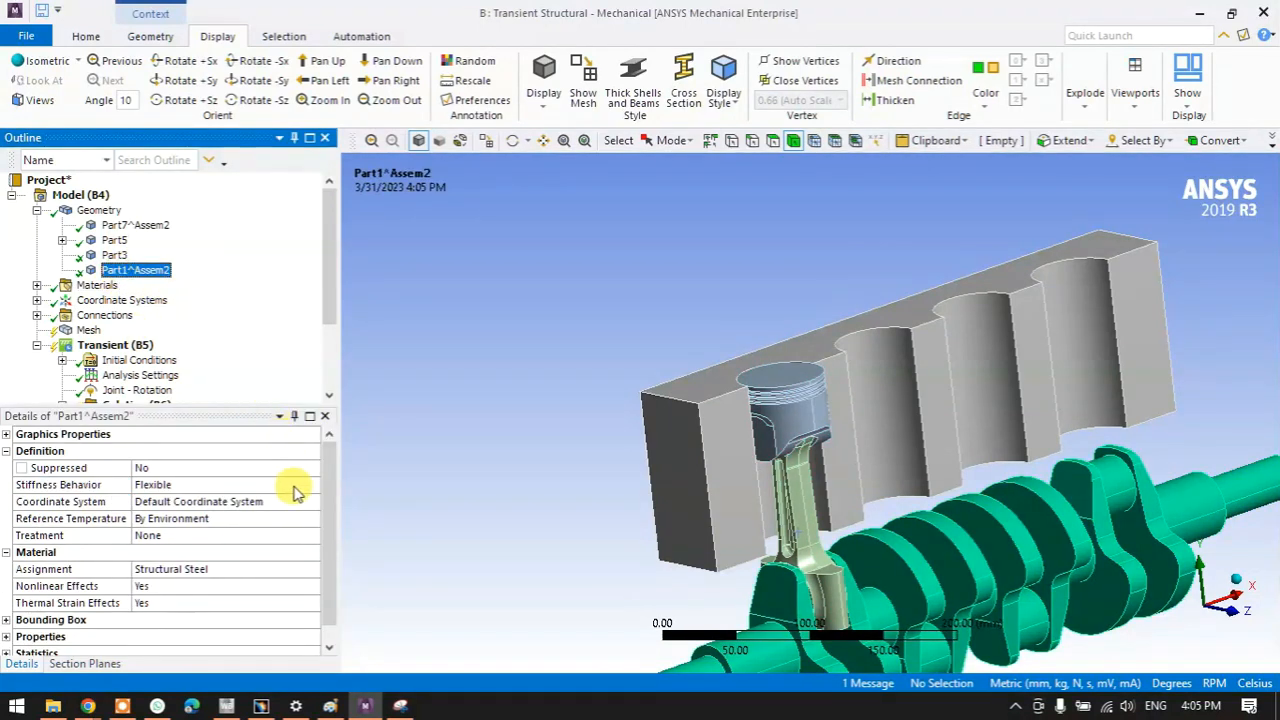
{"action": "left_click", "coordinate": [298, 488]}
{"action": "left_click", "coordinate": [310, 486]}
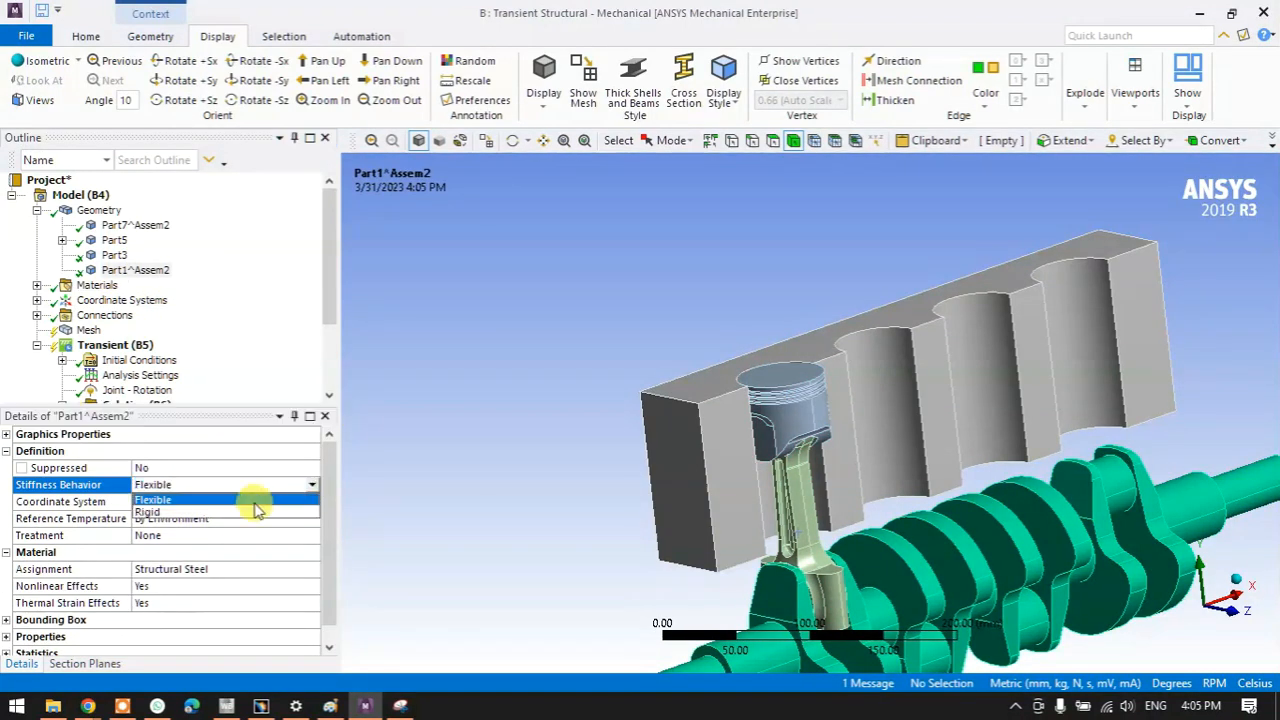
{"action": "left_click", "coordinate": [255, 511]}
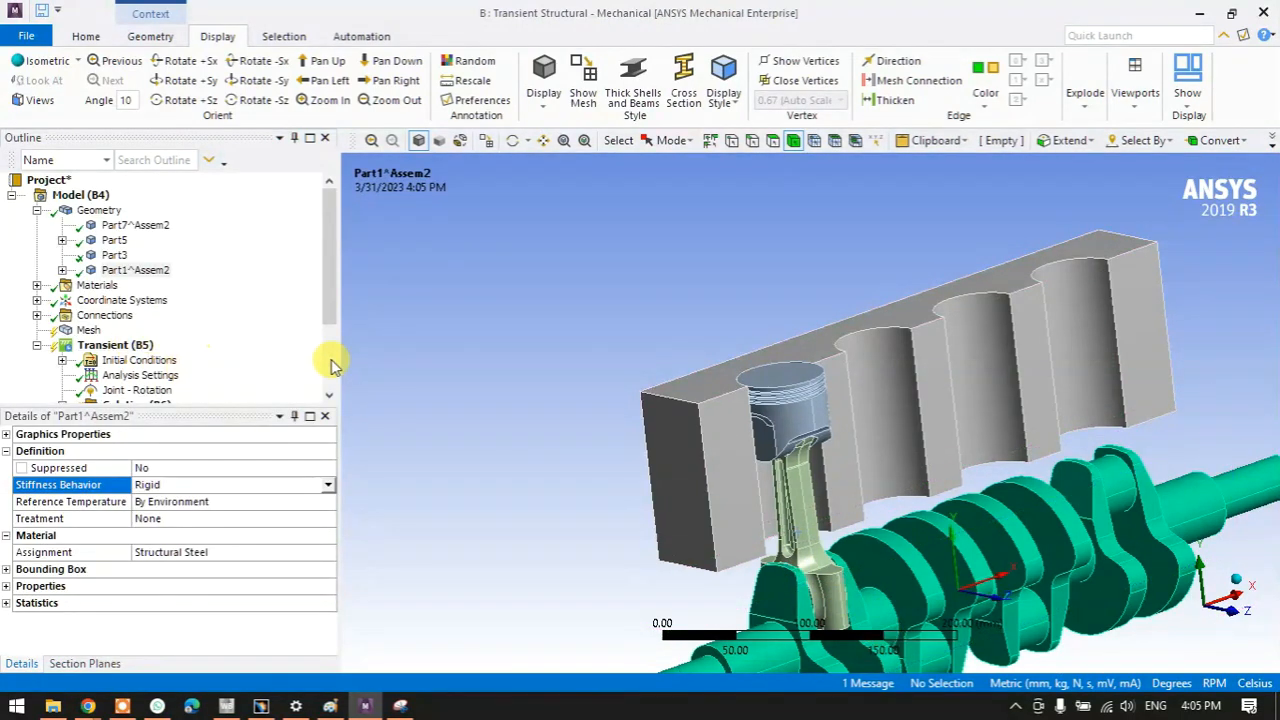
- Solve the transient analysis again with the rigid piston and crankshaft, and monitor its progress in Solution Information
{"action": "scroll", "coordinate": [185, 348], "scroll_direction": "down", "scroll_amount": 2}
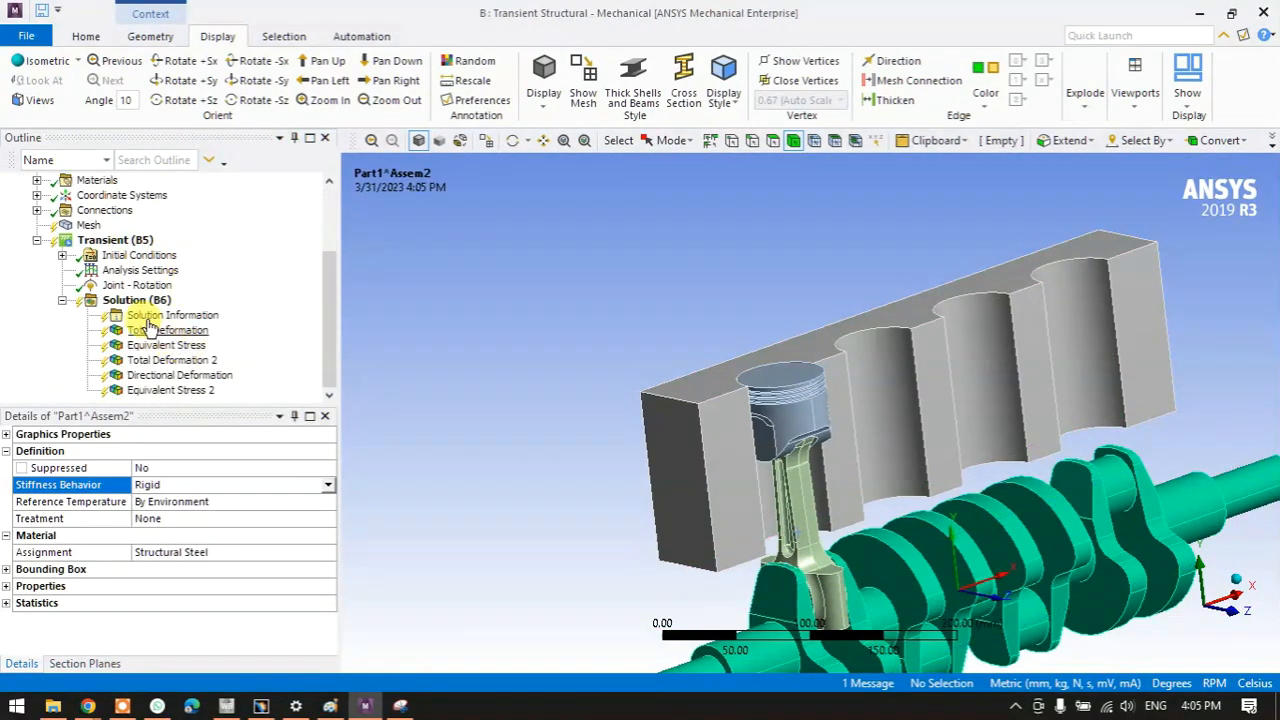
{"action": "left_click", "coordinate": [86, 36]}
{"action": "left_click", "coordinate": [302, 84]}
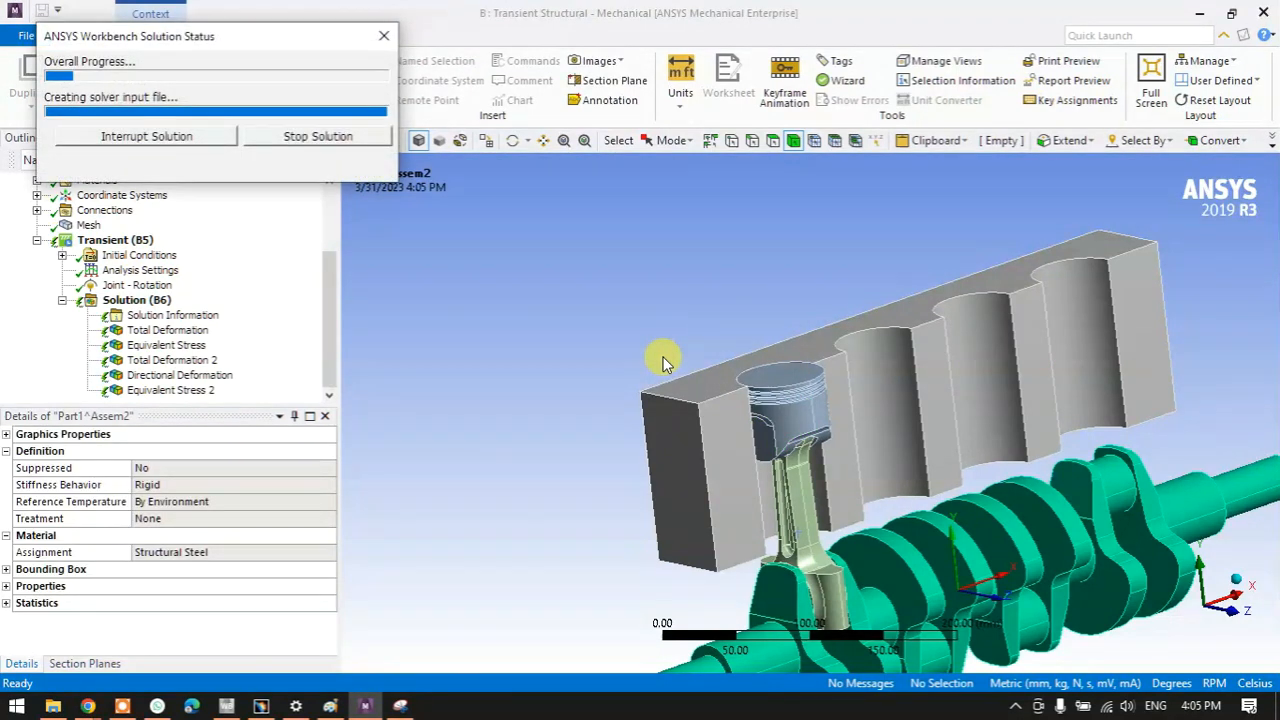
{"action": "left_click", "coordinate": [169, 318]}
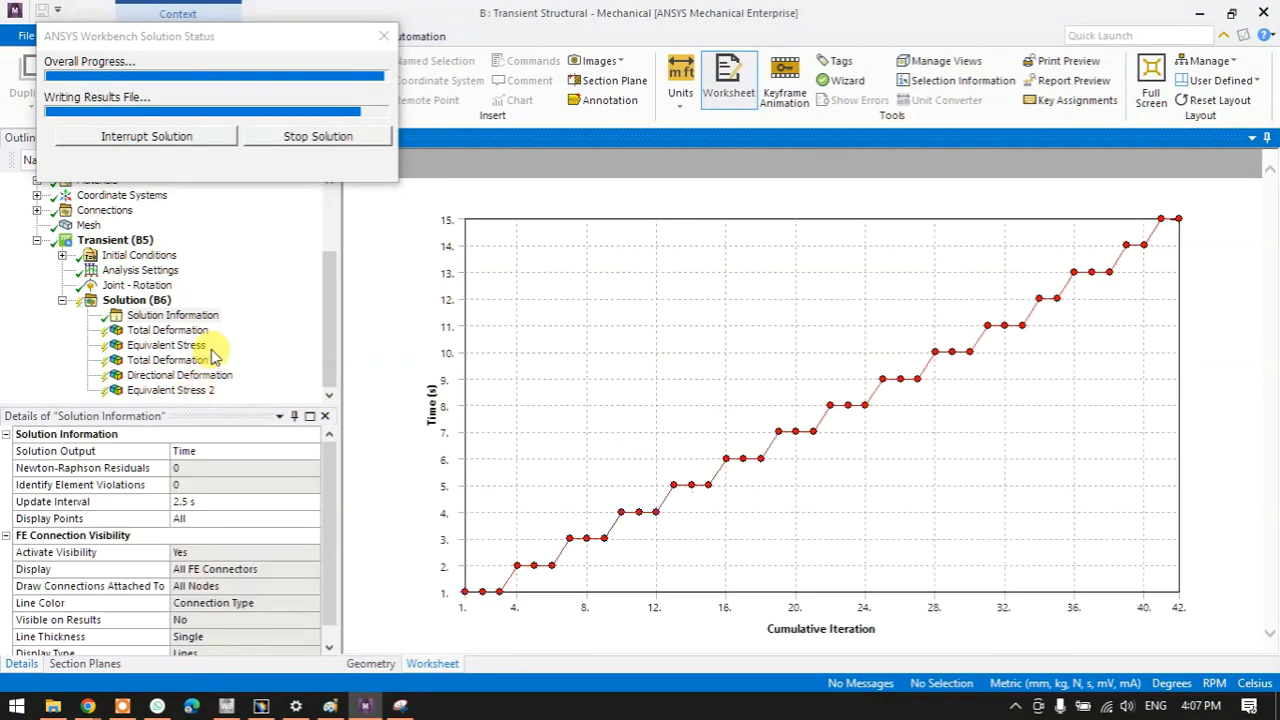
- Review the updated Total Deformation, Equivalent Stress, Total Deformation 2, Directional Deformation and Equivalent Stress 2 results
{"action": "left_click", "coordinate": [176, 332]}
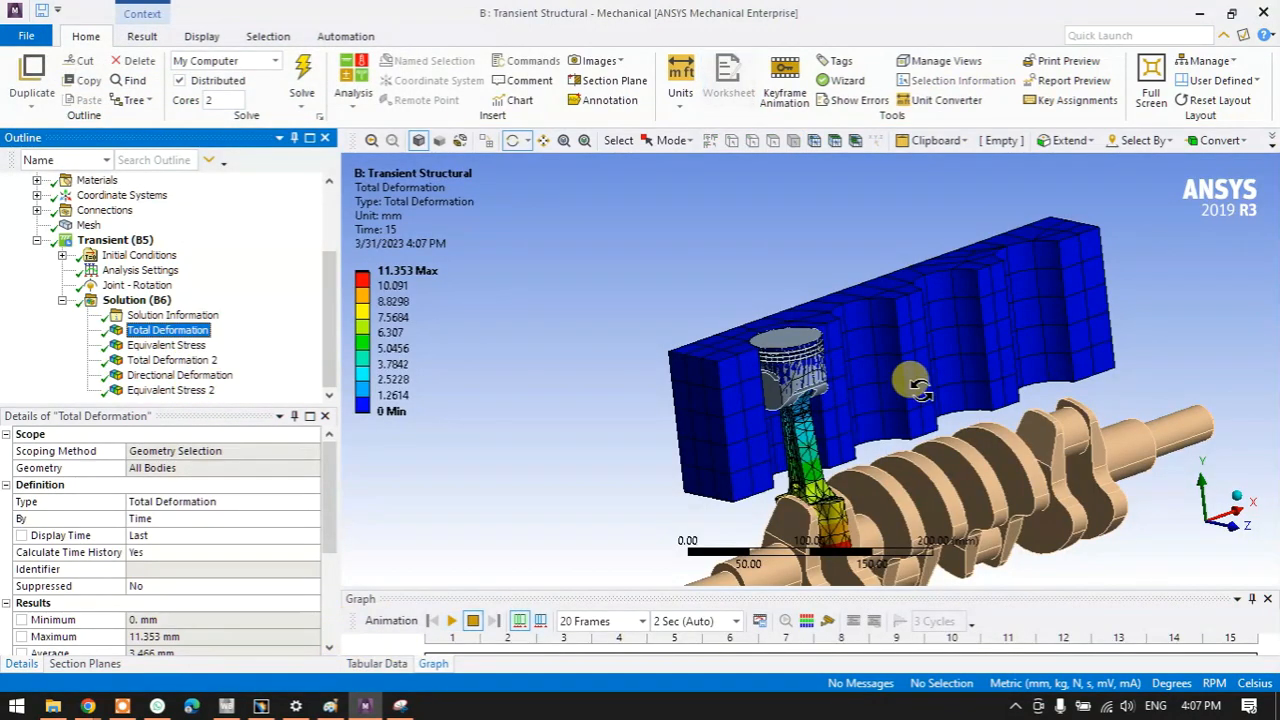
{"action": "scroll", "coordinate": [914, 382], "scroll_direction": "up", "scroll_amount": 3}
{"action": "left_click_drag", "start_coordinate": [814, 334], "coordinate": [760, 410]}
{"action": "left_click", "coordinate": [163, 345]}
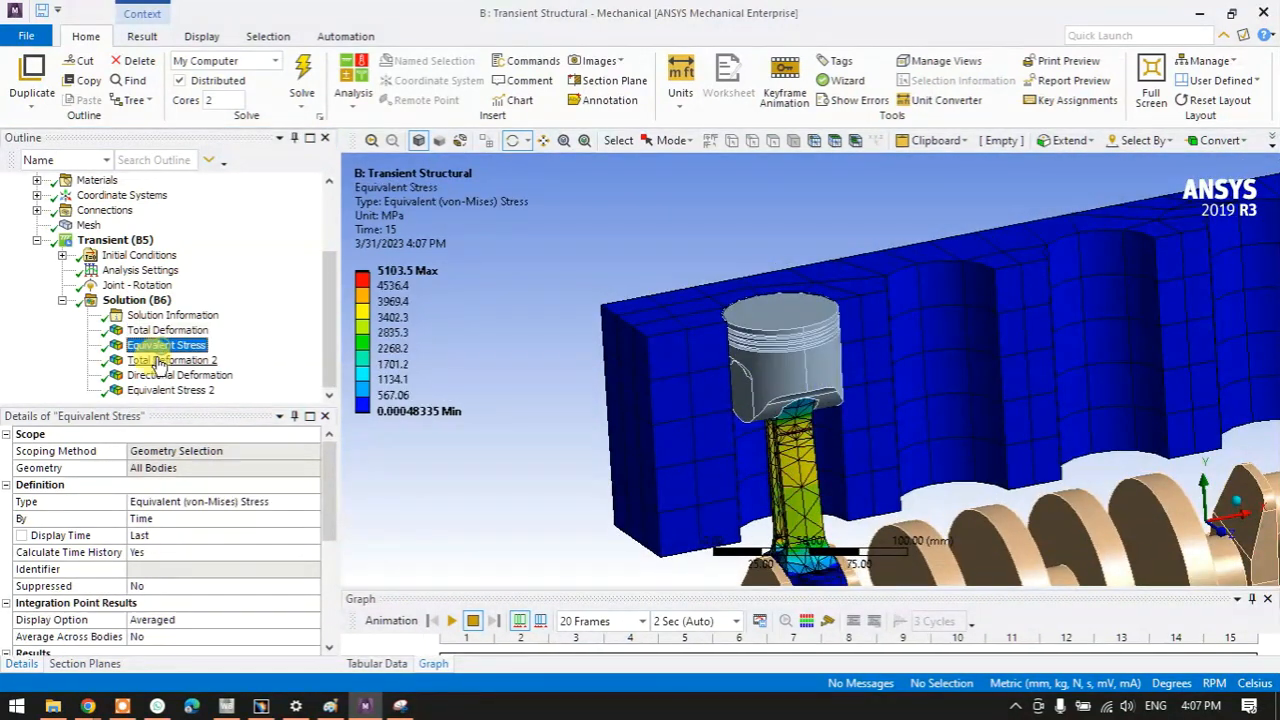
{"action": "left_click", "coordinate": [165, 360]}
{"action": "left_click", "coordinate": [162, 375]}
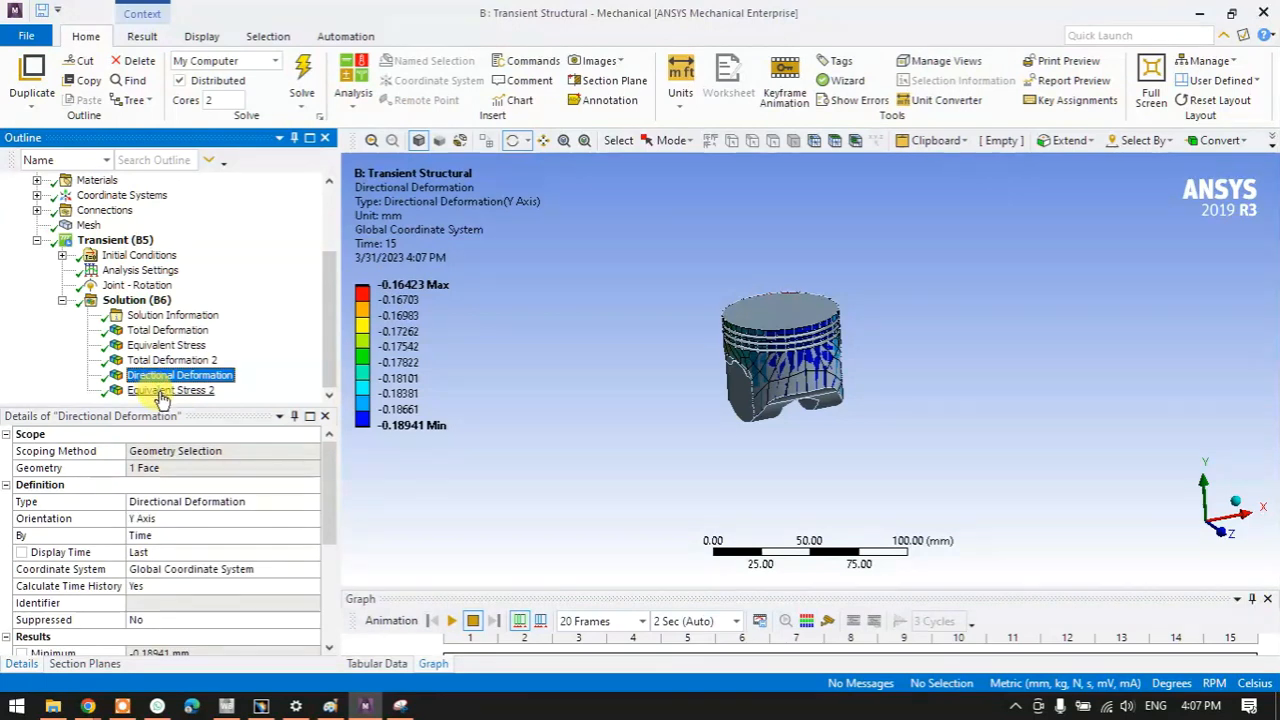
{"action": "left_click", "coordinate": [160, 390]}
{"action": "left_click", "coordinate": [163, 300]}
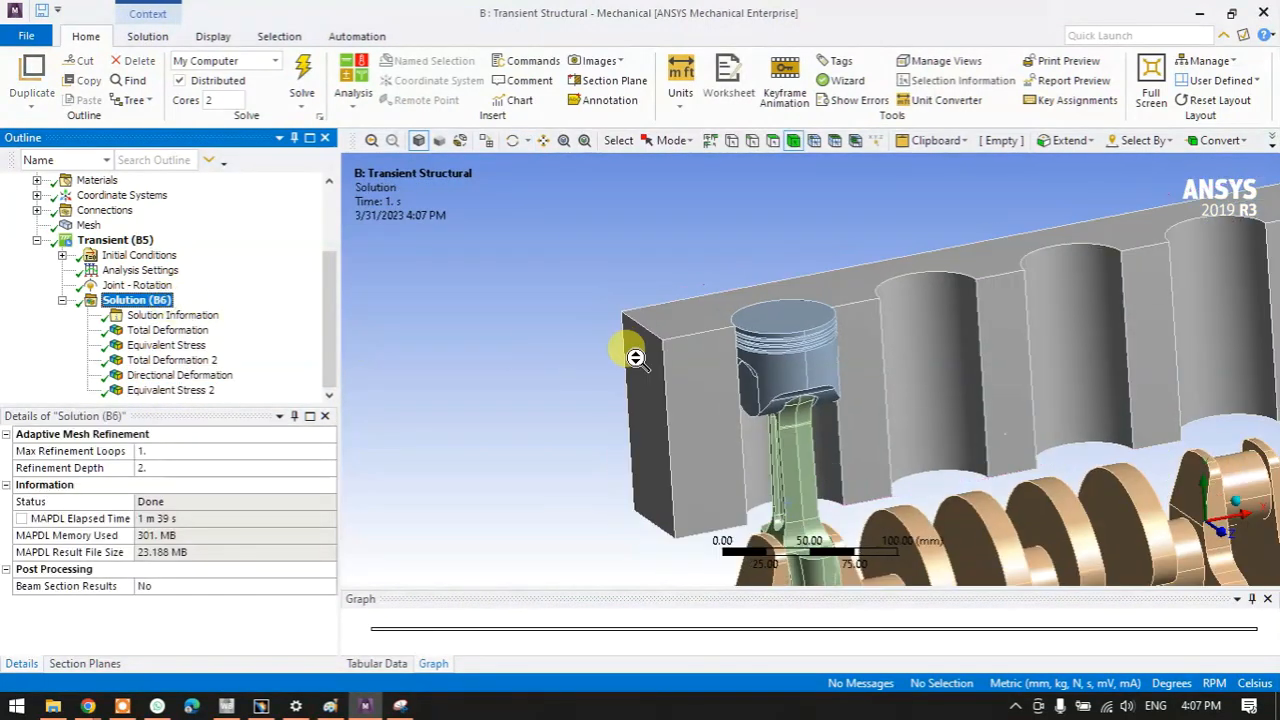
- Animate the Total Deformation result for all bodies and examine the connecting rod and piston up close
{"action": "left_click", "coordinate": [166, 330]}
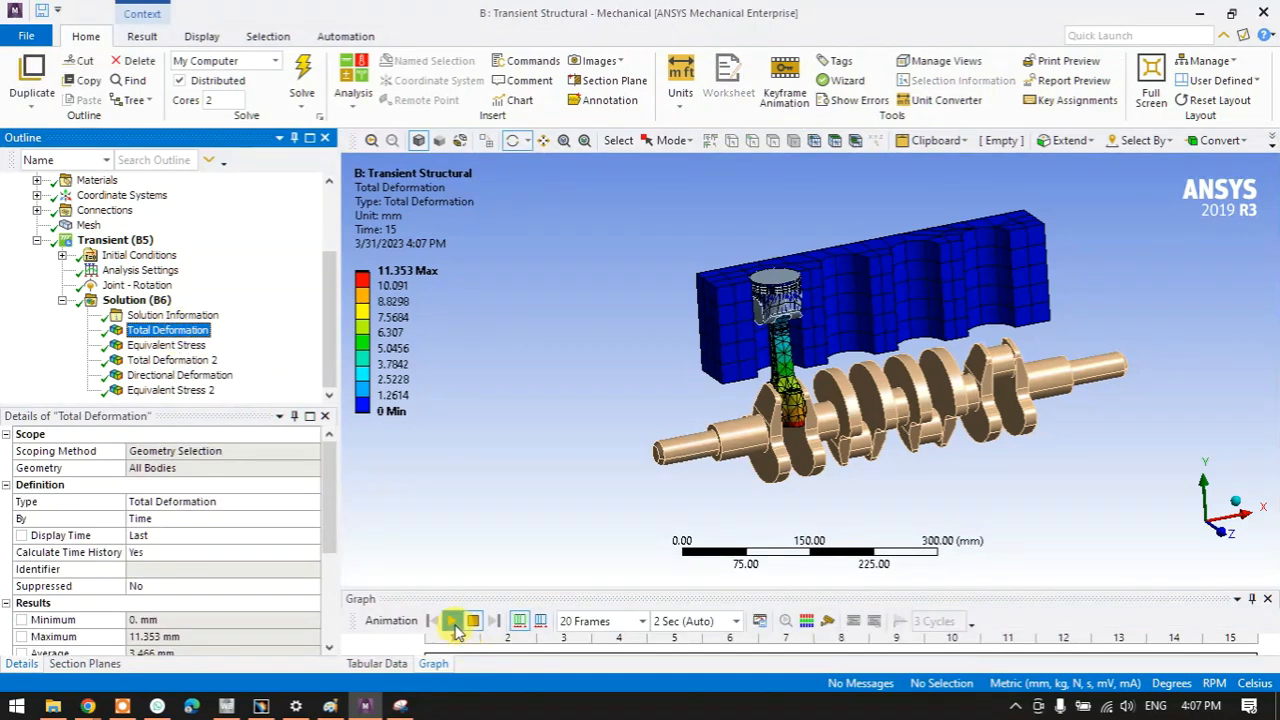
{"action": "left_click", "coordinate": [452, 621]}
{"action": "scroll", "coordinate": [843, 388], "scroll_direction": "up", "scroll_amount": 5}
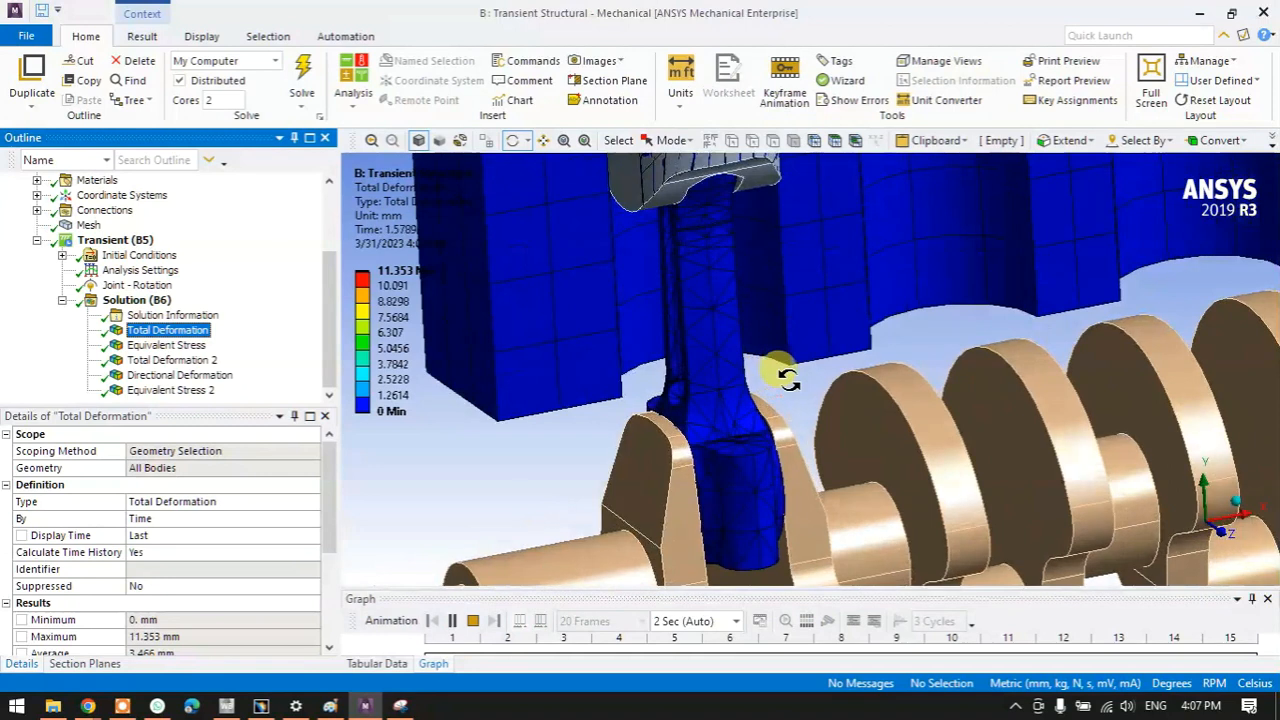
{"action": "scroll", "coordinate": [777, 366], "scroll_direction": "up", "scroll_amount": 8}
{"action": "scroll", "coordinate": [750, 265], "scroll_direction": "down", "scroll_amount": 6}
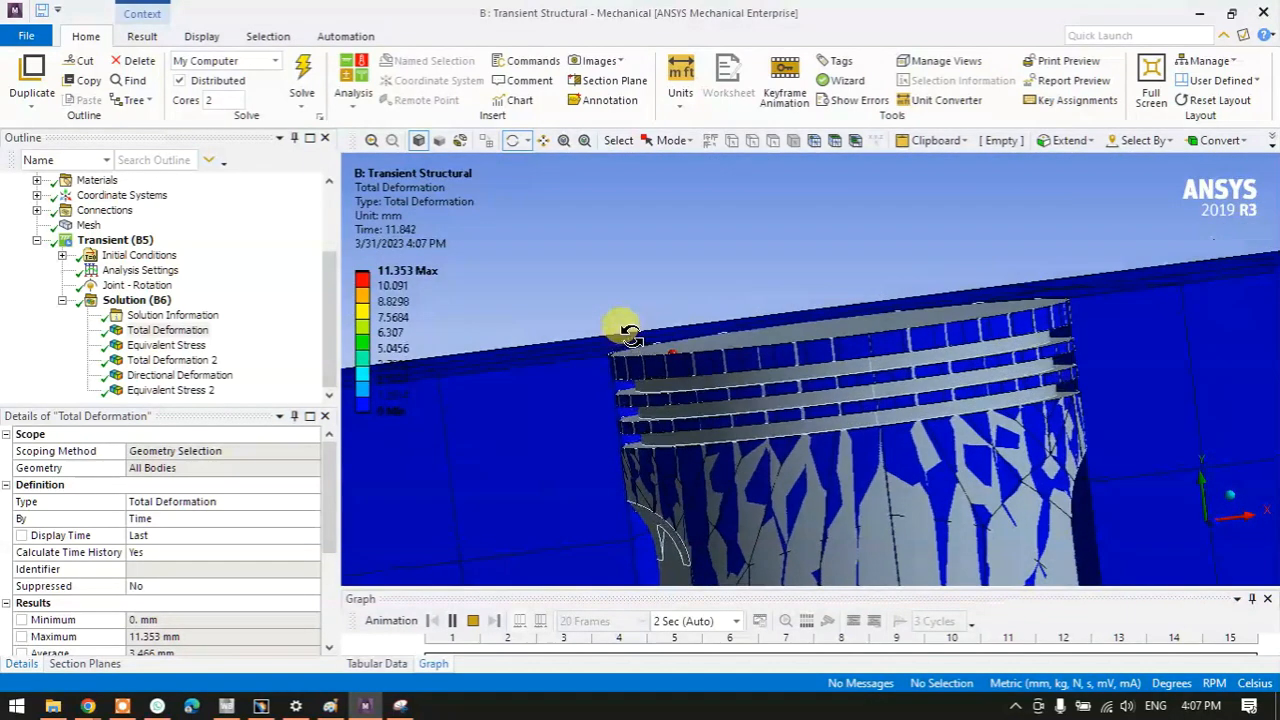
- Examine the animated piston's top edge and rings against the engine block bore, including from above and over the whole assembly
{"action": "scroll", "coordinate": [632, 334], "scroll_direction": "up", "scroll_amount": 5}
{"action": "middle_click_drag", "start_coordinate": [600, 349], "coordinate": [1059, 405], "text": "ctrl"}
{"action": "middle_click_drag", "start_coordinate": [822, 385], "coordinate": [851, 348]}
{"action": "scroll", "coordinate": [847, 343], "scroll_direction": "up", "scroll_amount": 2}
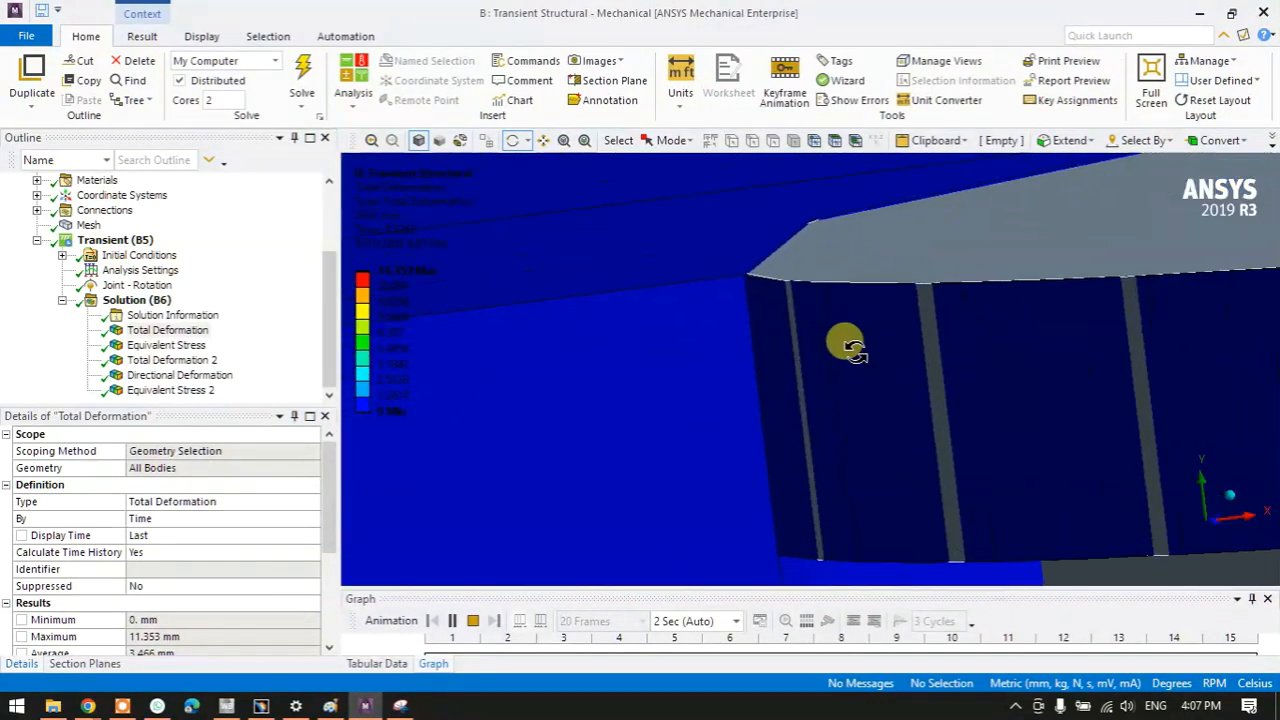
{"action": "scroll", "coordinate": [762, 268], "scroll_direction": "up", "scroll_amount": 2}
{"action": "middle_click_drag", "start_coordinate": [767, 271], "coordinate": [759, 309]}
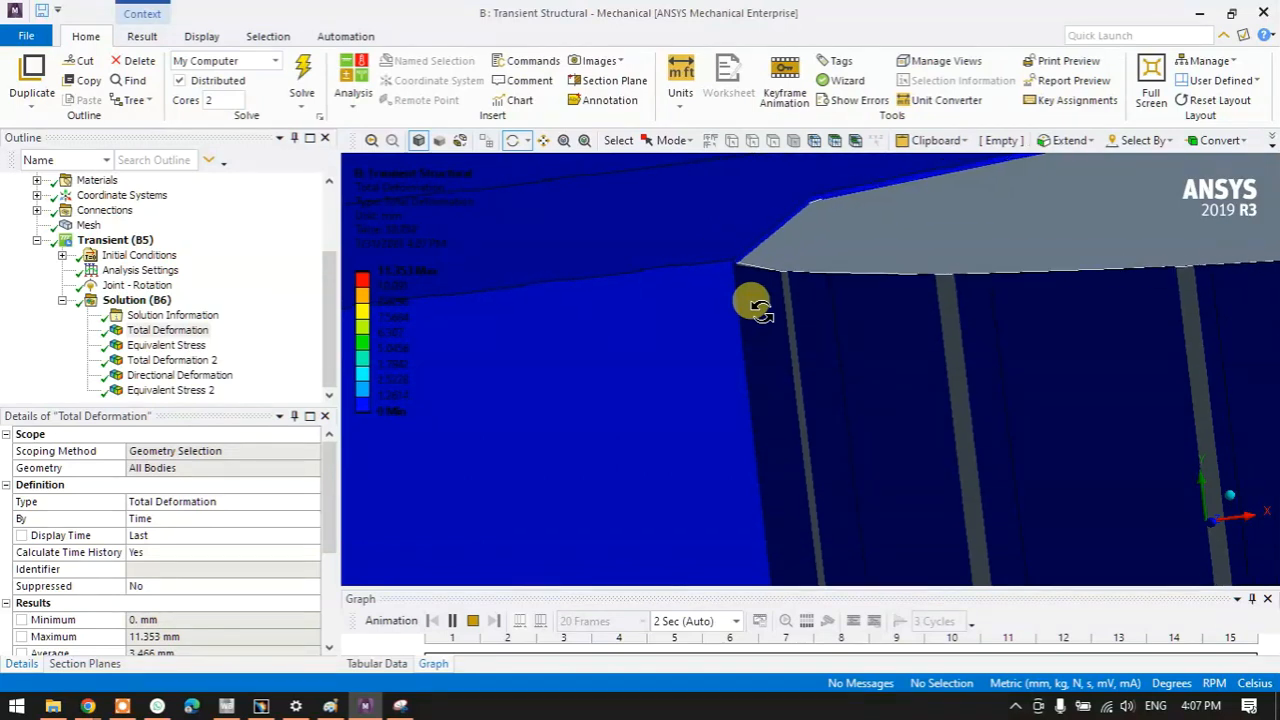
{"action": "scroll", "coordinate": [757, 307], "scroll_direction": "down", "scroll_amount": 8}
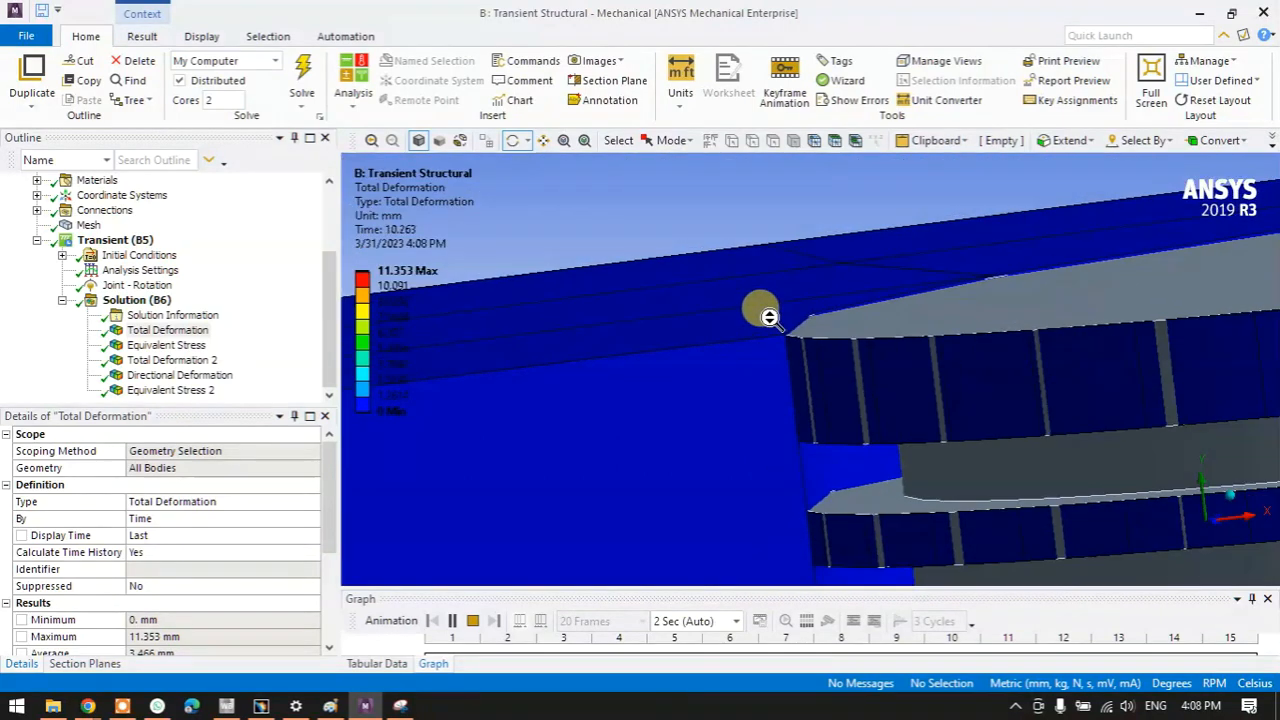
{"action": "left_click_drag", "start_coordinate": [810, 323], "coordinate": [854, 358]}
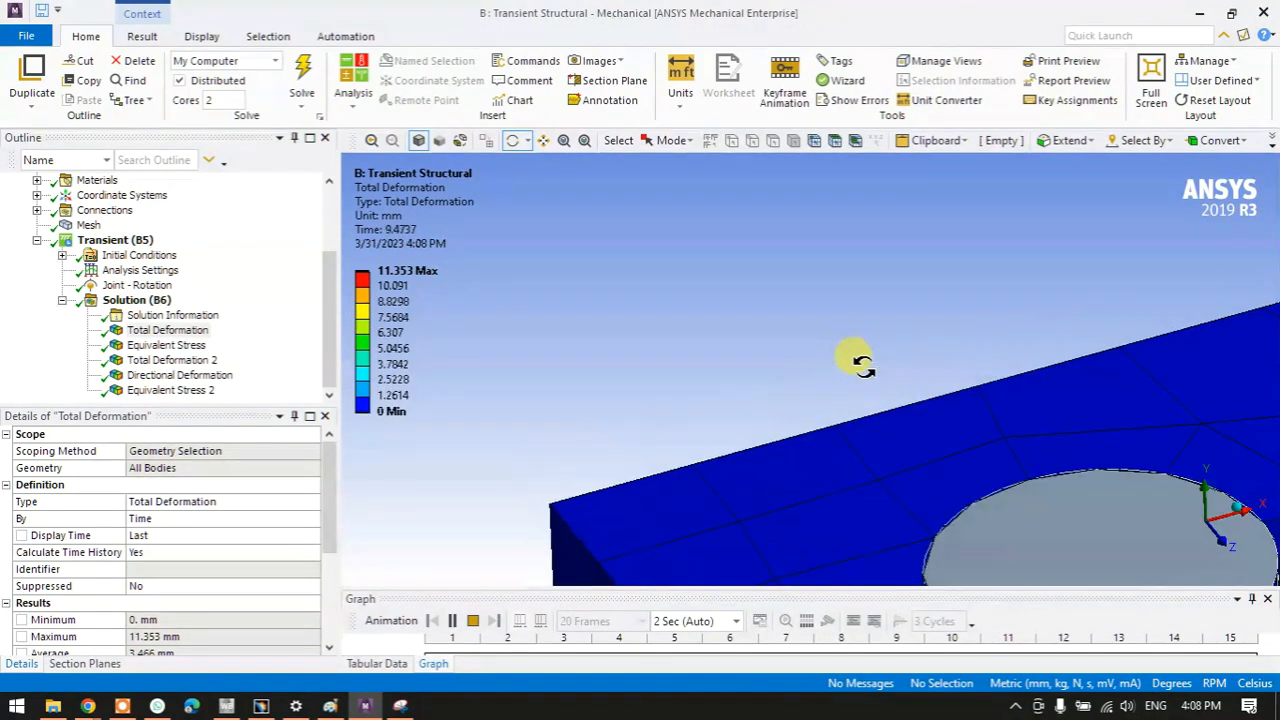
{"action": "scroll", "coordinate": [842, 374], "scroll_direction": "down", "scroll_amount": 4}
{"action": "left_click_drag", "start_coordinate": [890, 400], "coordinate": [666, 289]}
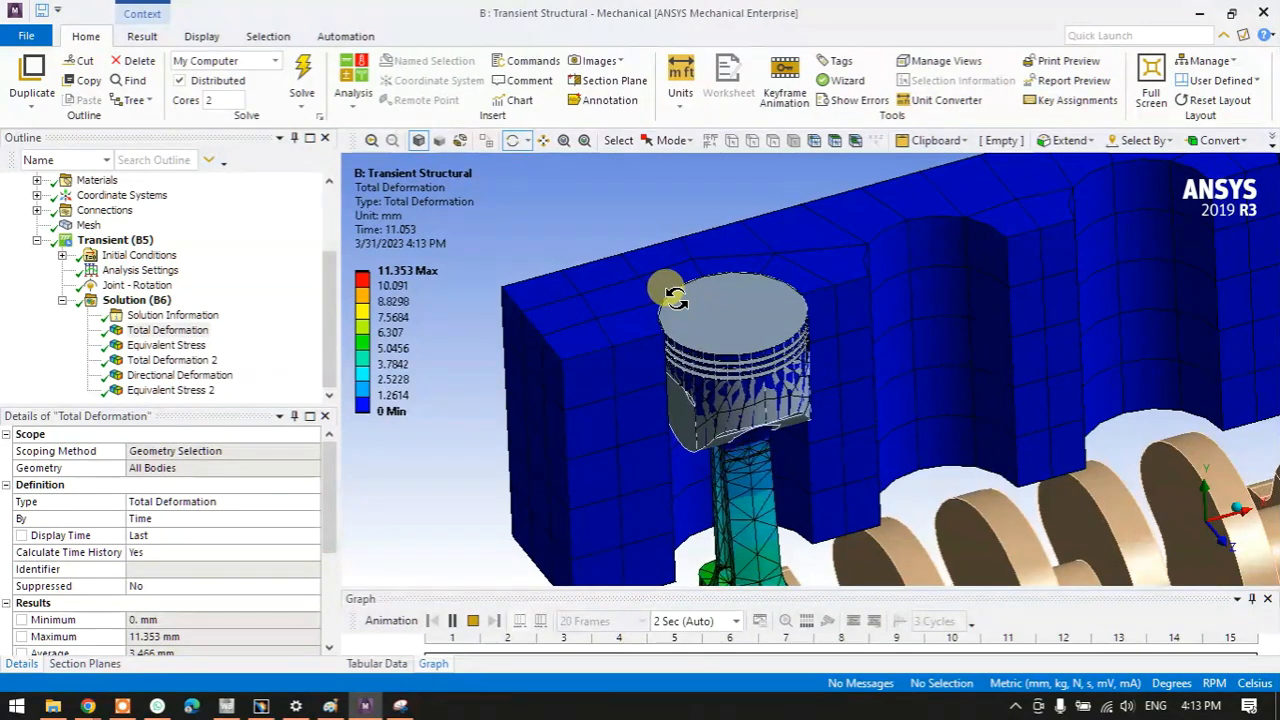
{"action": "left_click_drag", "start_coordinate": [675, 297], "coordinate": [713, 403]}
{"action": "scroll", "coordinate": [70, 285], "scroll_direction": "up", "scroll_amount": 2}
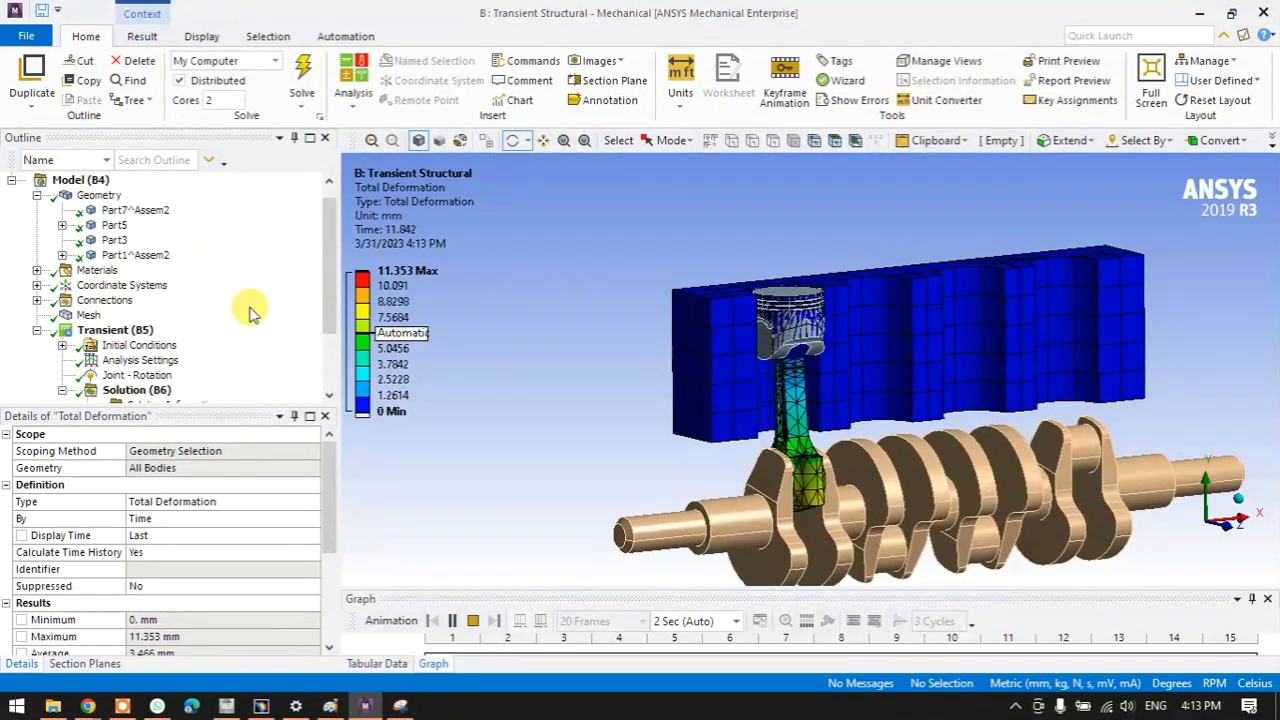
- Set the stiffness behavior of the engine block, Part7^Assem2, and the connecting rod, Part3, together to Rigid
{"action": "left_click", "coordinate": [125, 210]}
{"action": "left_click", "coordinate": [115, 240], "text": "ctrl"}
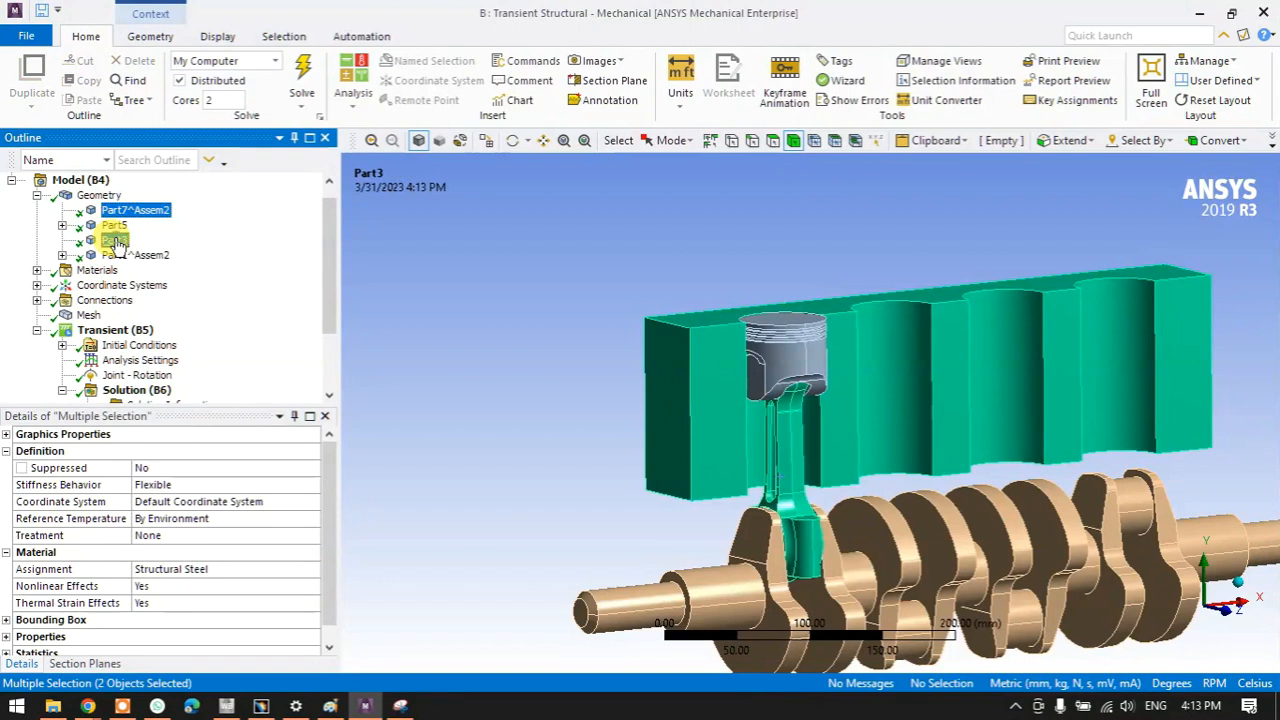
{"action": "left_click", "coordinate": [245, 488]}
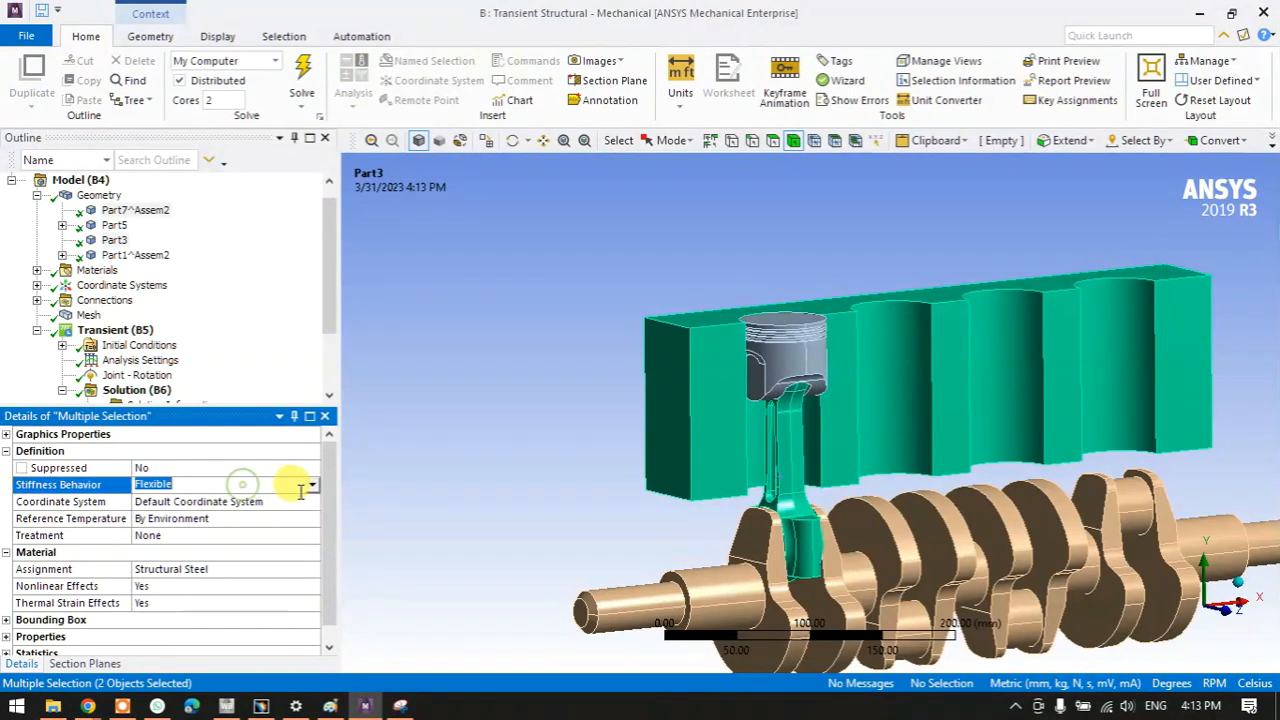
{"action": "left_click", "coordinate": [312, 485]}
{"action": "left_click", "coordinate": [270, 512]}
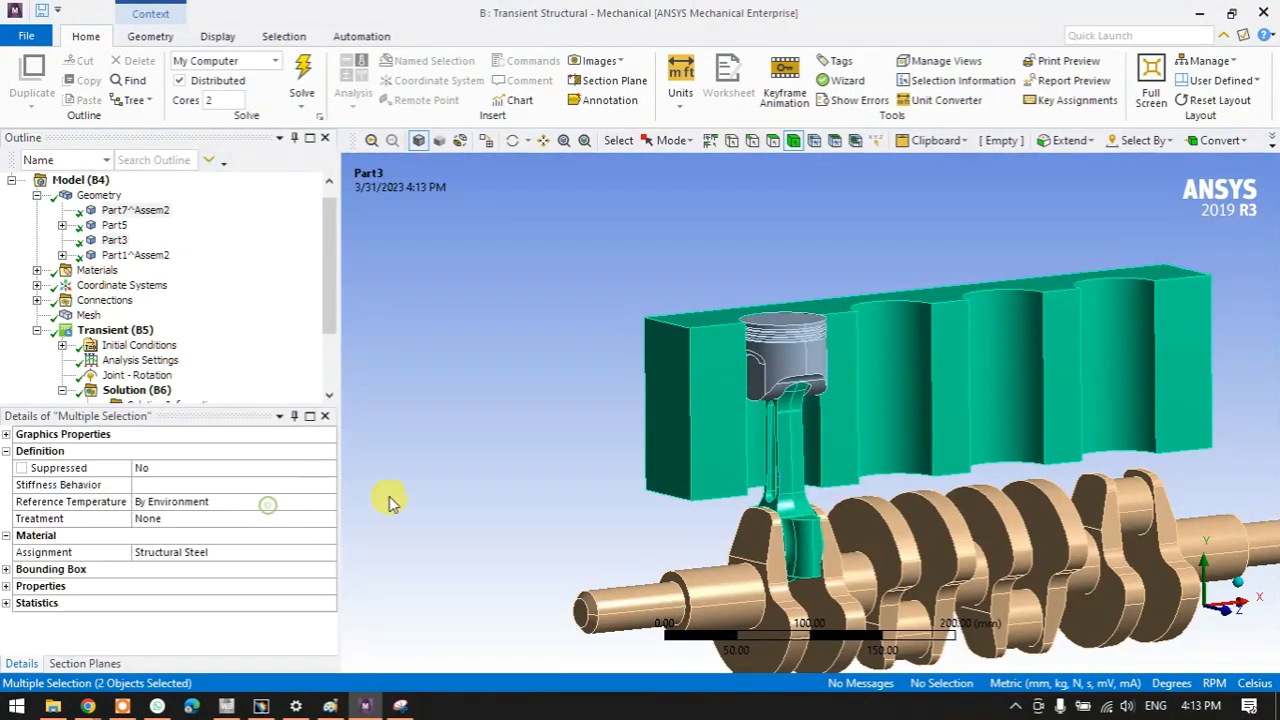
- Suppress the Contacts group holding the rough contact between the engine block, Part7^Assem2, and Part5
{"action": "left_click", "coordinate": [37, 300]}
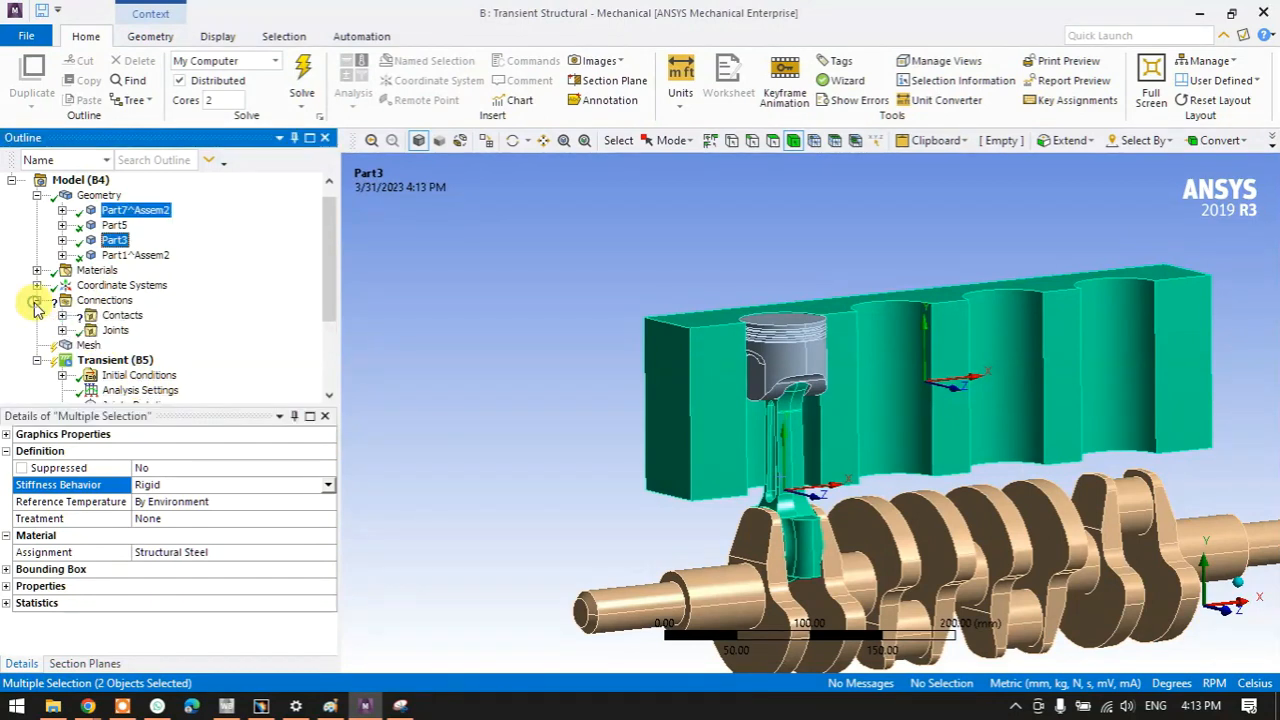
{"action": "left_click", "coordinate": [118, 315]}
{"action": "left_click", "coordinate": [62, 315]}
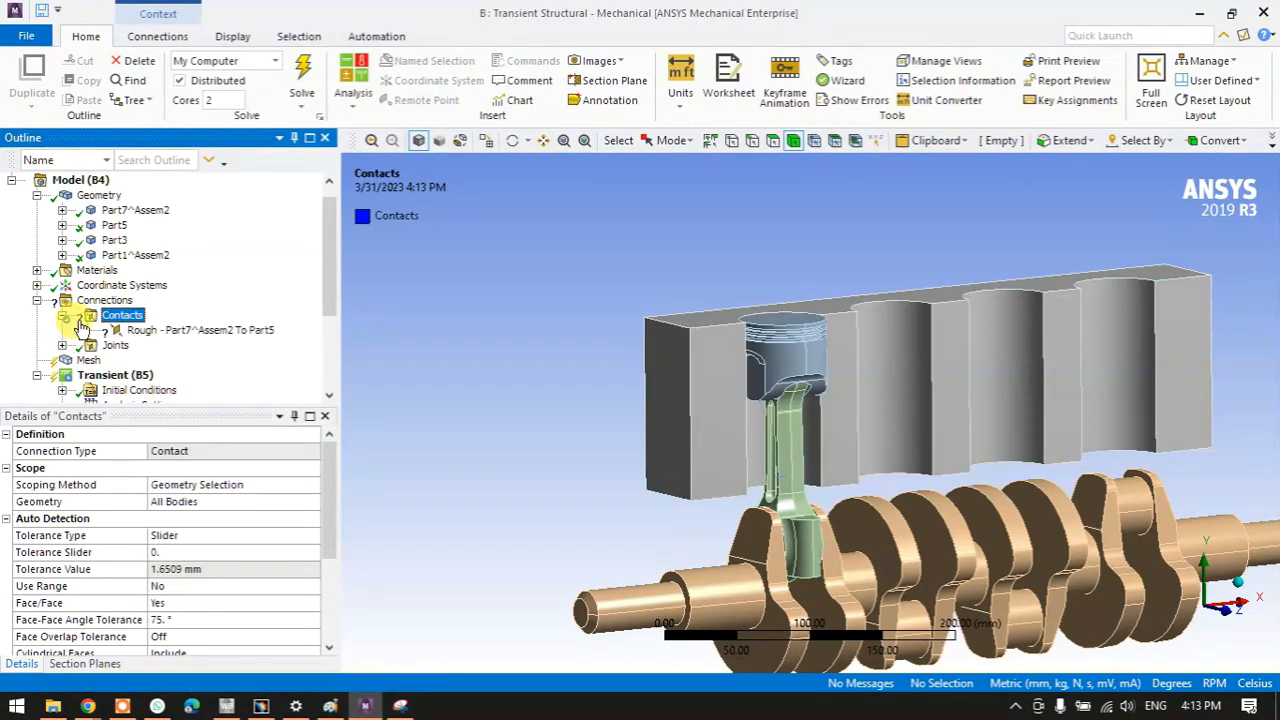
{"action": "right_click", "coordinate": [117, 316]}
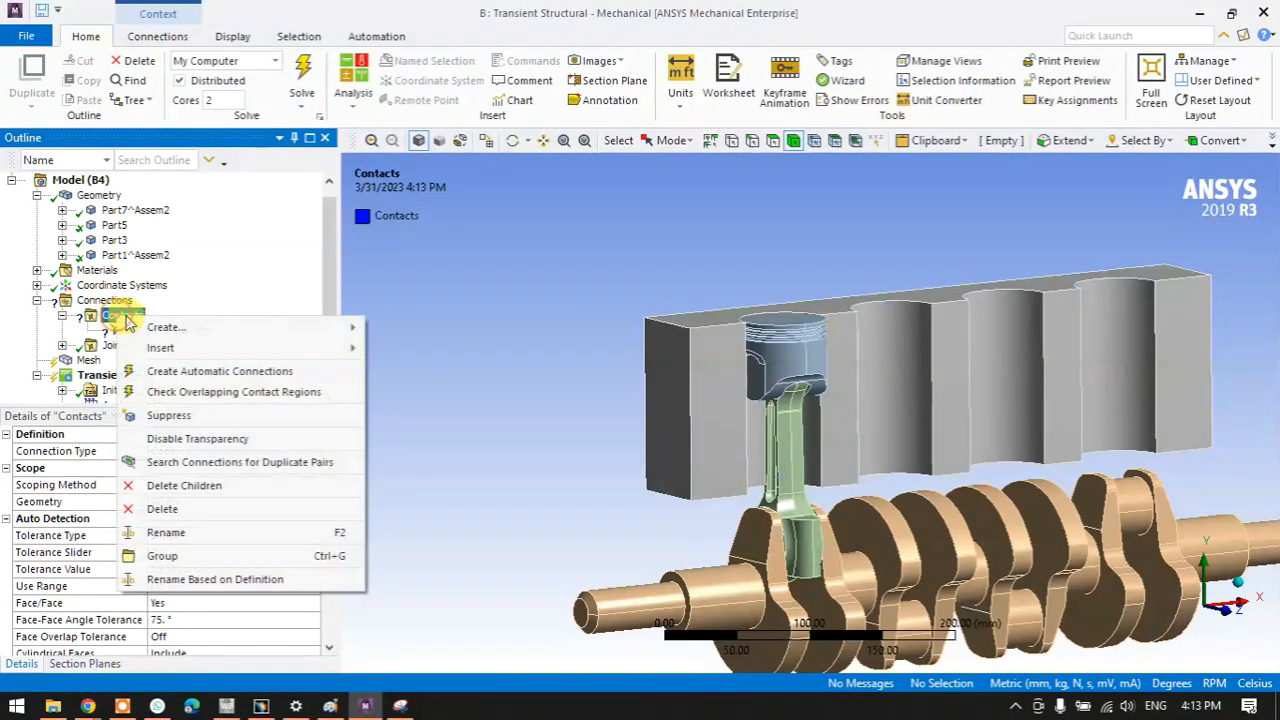
{"action": "left_click", "coordinate": [168, 415]}
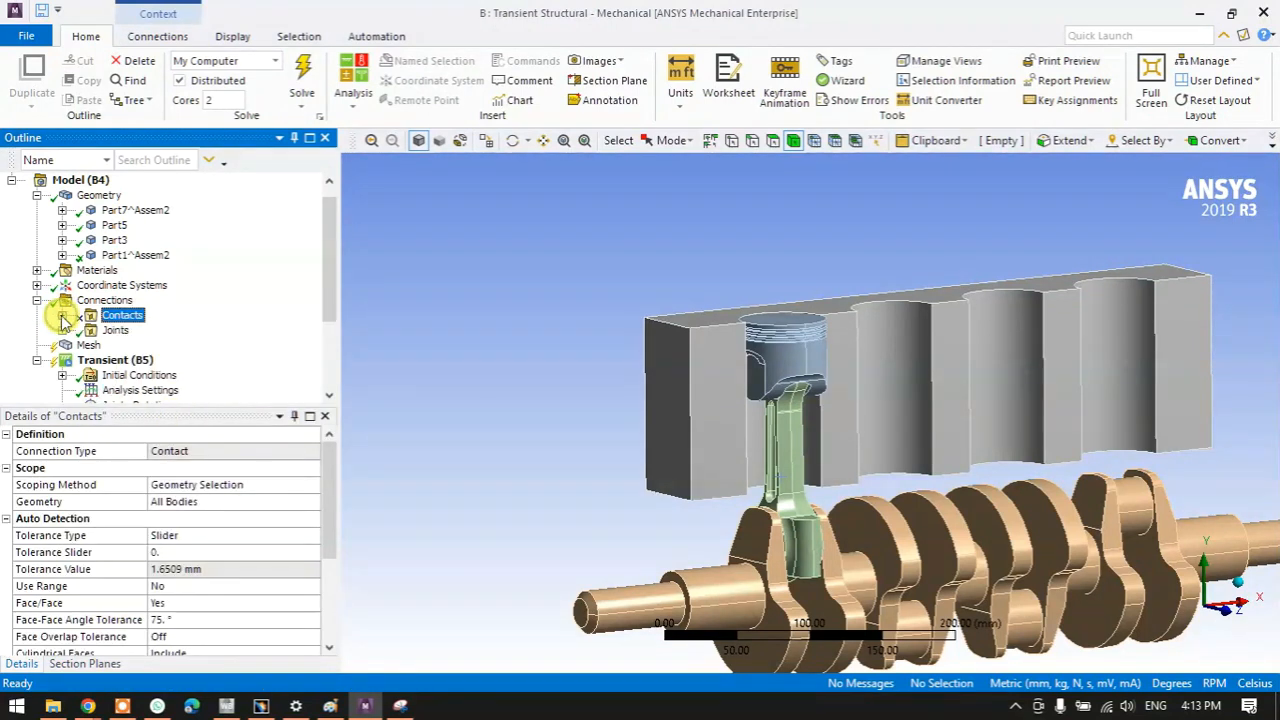
{"action": "left_click", "coordinate": [62, 315]}
- Delete the Equivalent Stress 2 result from the solution
{"action": "scroll", "coordinate": [75, 335], "scroll_direction": "down", "scroll_amount": 3}
{"action": "left_click", "coordinate": [165, 394]}
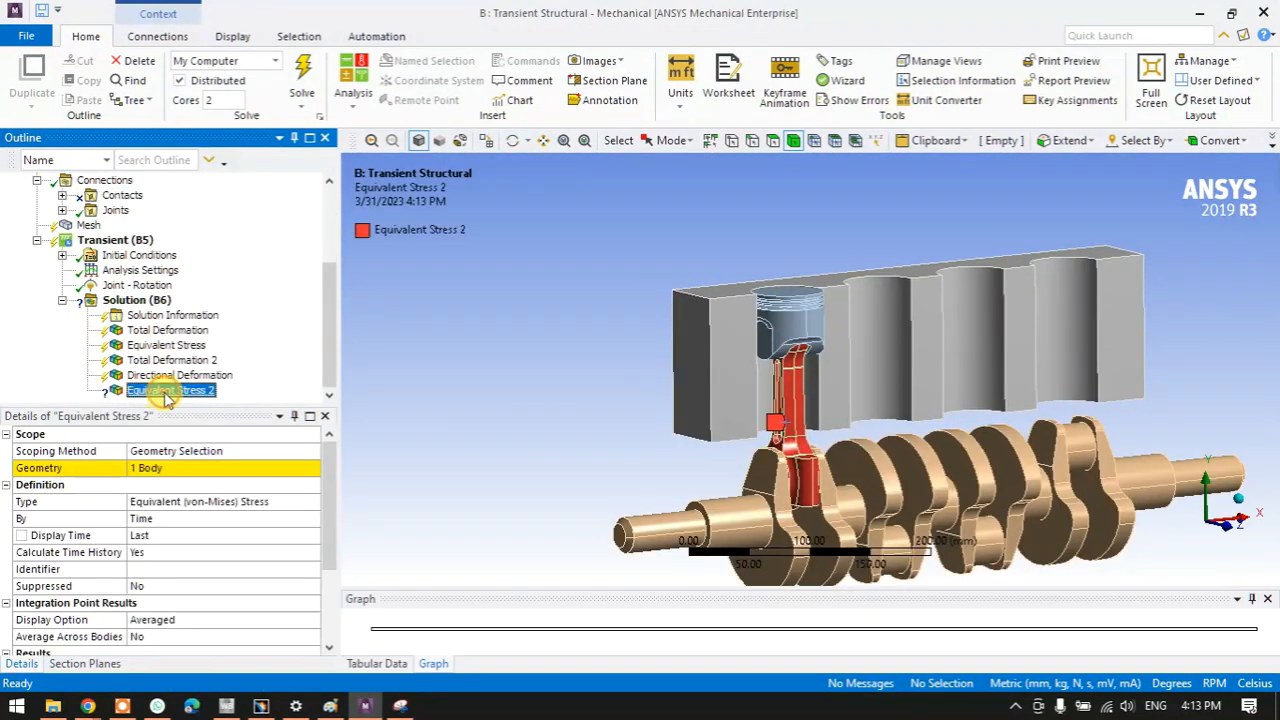
{"action": "right_click", "coordinate": [163, 392]}
{"action": "left_click", "coordinate": [215, 312]}
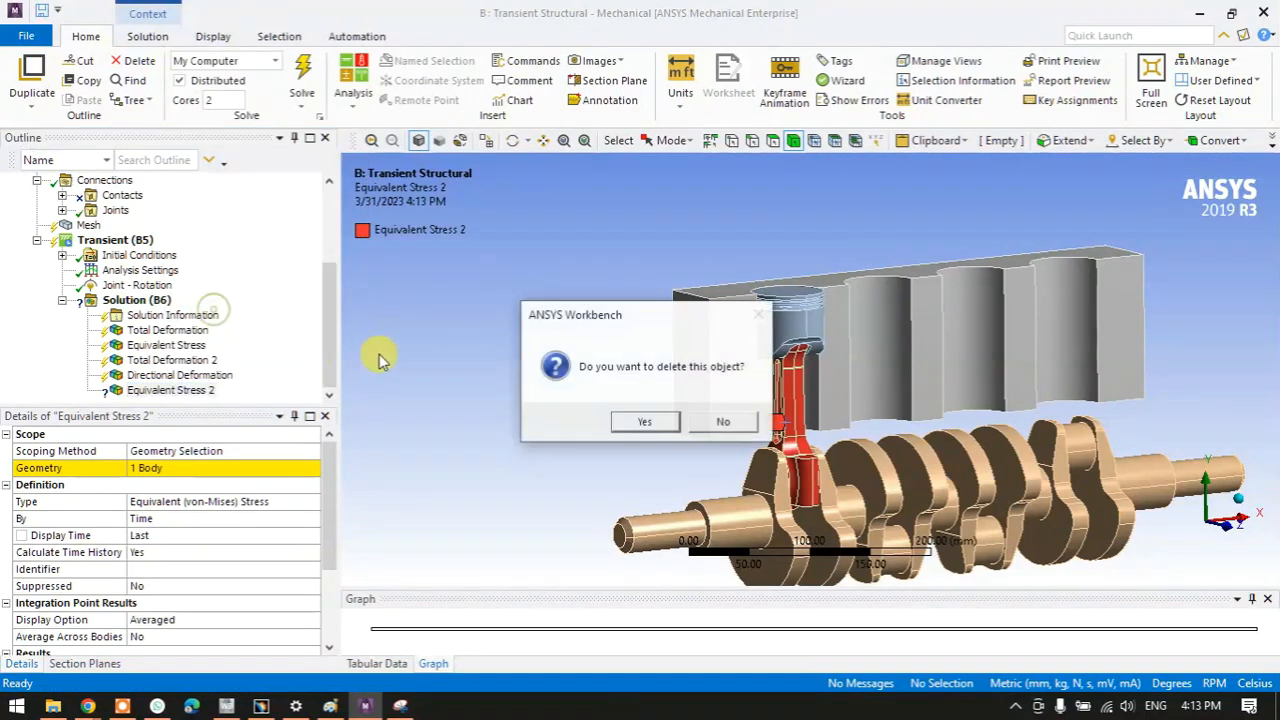
{"action": "left_click", "coordinate": [622, 424]}
{"action": "scroll", "coordinate": [171, 337], "scroll_direction": "up", "scroll_amount": 1}
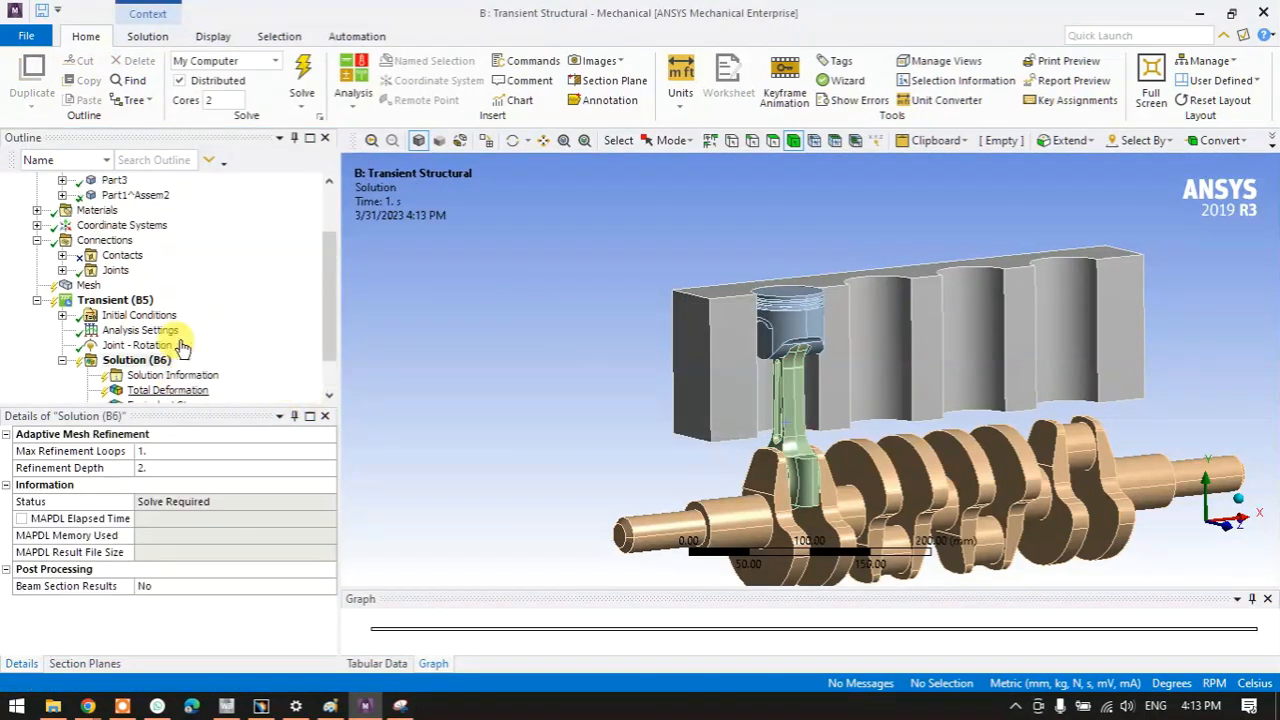
- Solve the transient analysis, then animate the Total Deformation result and examine the piston, connecting rod and whole assembly
{"action": "left_click", "coordinate": [300, 80]}
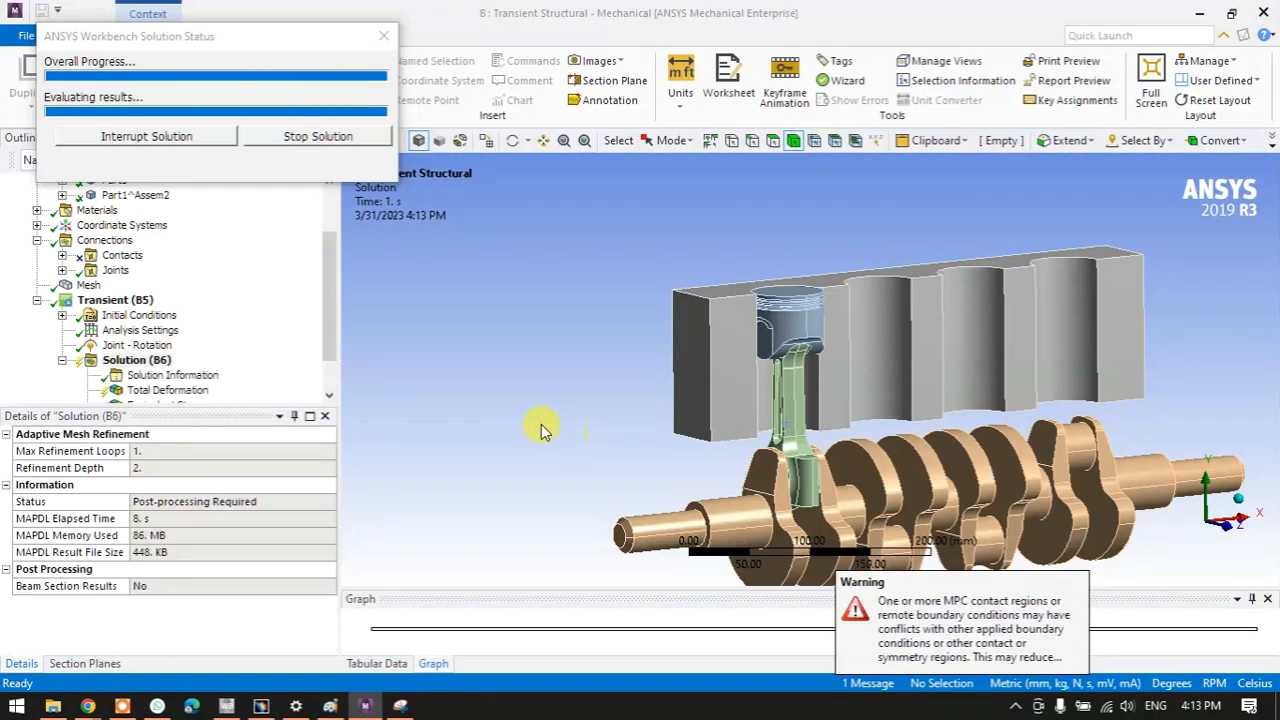
{"action": "scroll", "coordinate": [165, 362], "scroll_direction": "down", "scroll_amount": 1}
{"action": "left_click", "coordinate": [163, 347]}
{"action": "scroll", "coordinate": [674, 335], "scroll_direction": "up", "scroll_amount": 5}
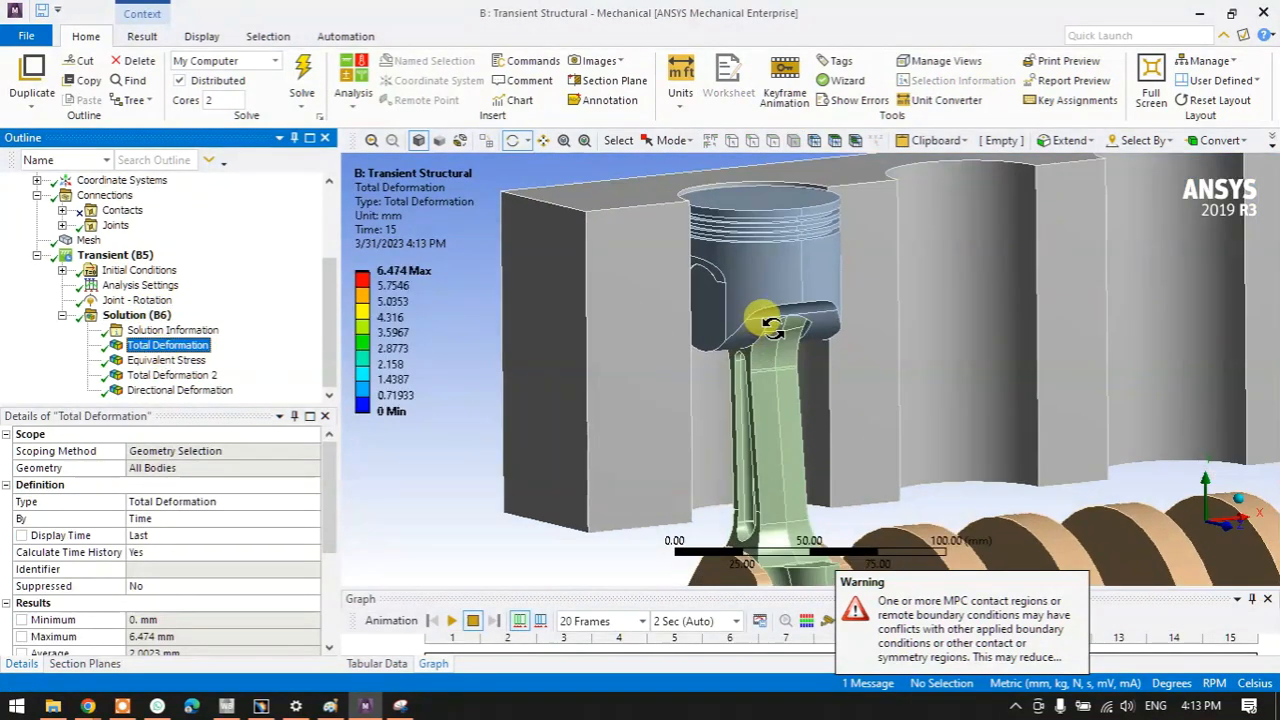
{"action": "left_click", "coordinate": [449, 621]}
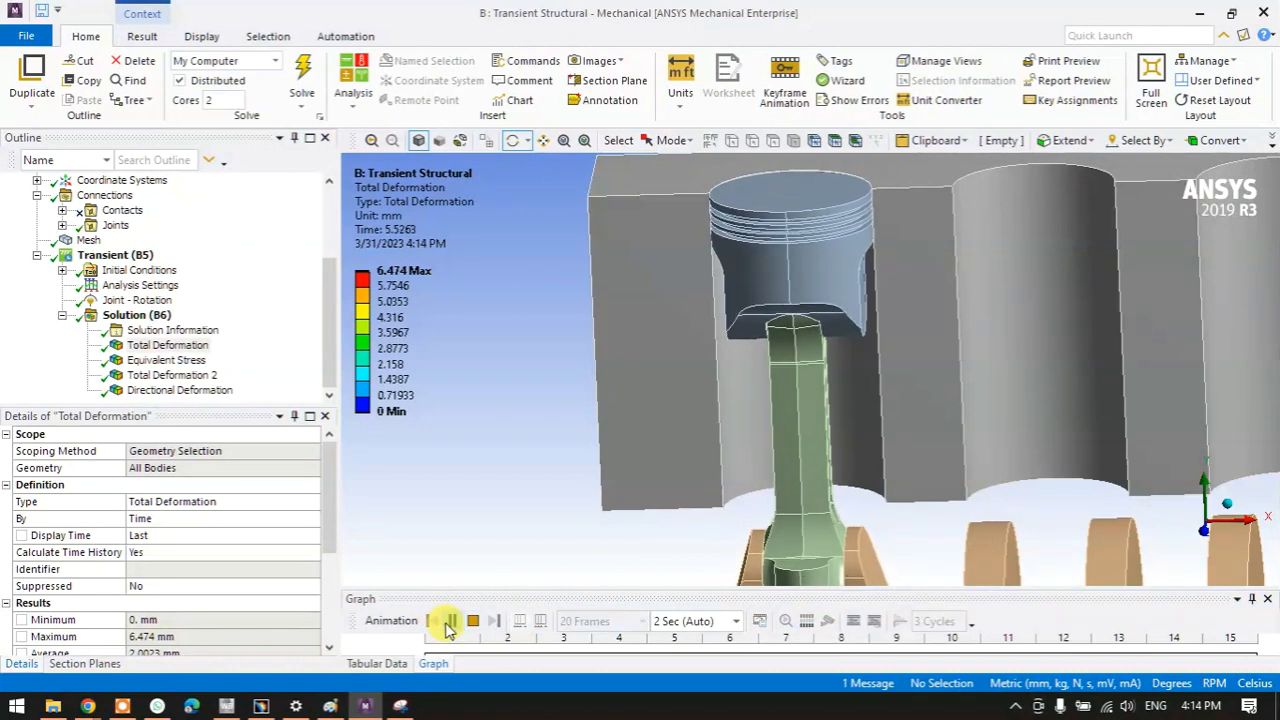
{"action": "scroll", "coordinate": [630, 450], "scroll_direction": "down", "scroll_amount": 5}
{"action": "left_click_drag", "start_coordinate": [745, 420], "coordinate": [783, 458]}
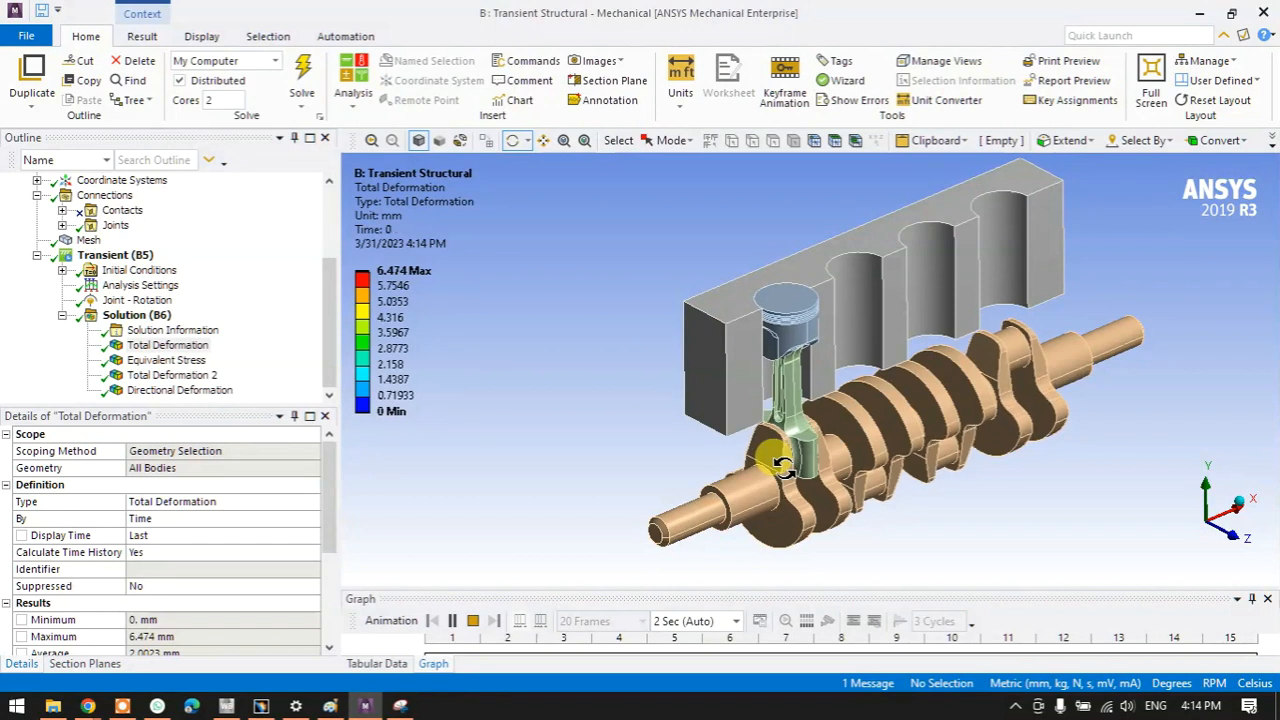
- Set the number of steps in the transient Analysis Settings to 360
{"action": "left_click", "coordinate": [148, 272]}
{"action": "left_click", "coordinate": [150, 285]}
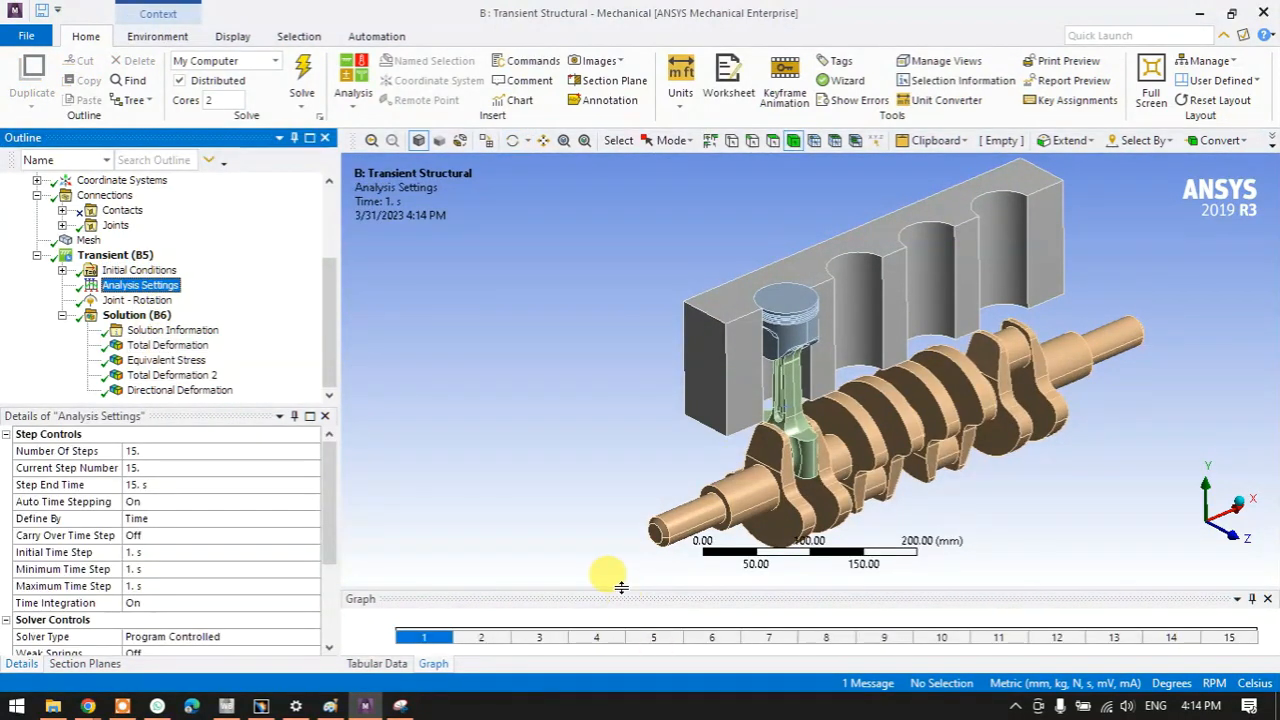
{"action": "left_click_drag", "start_coordinate": [621, 586], "coordinate": [595, 462]}
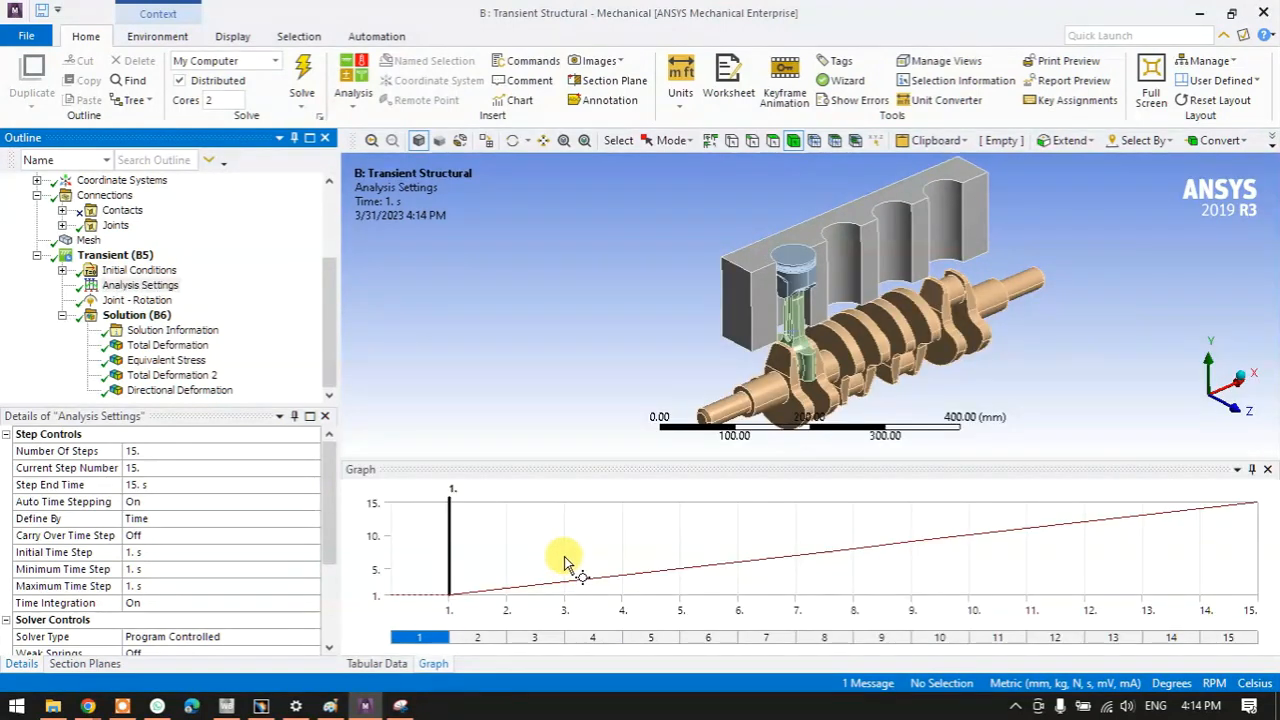
{"action": "right_click", "coordinate": [598, 561]}
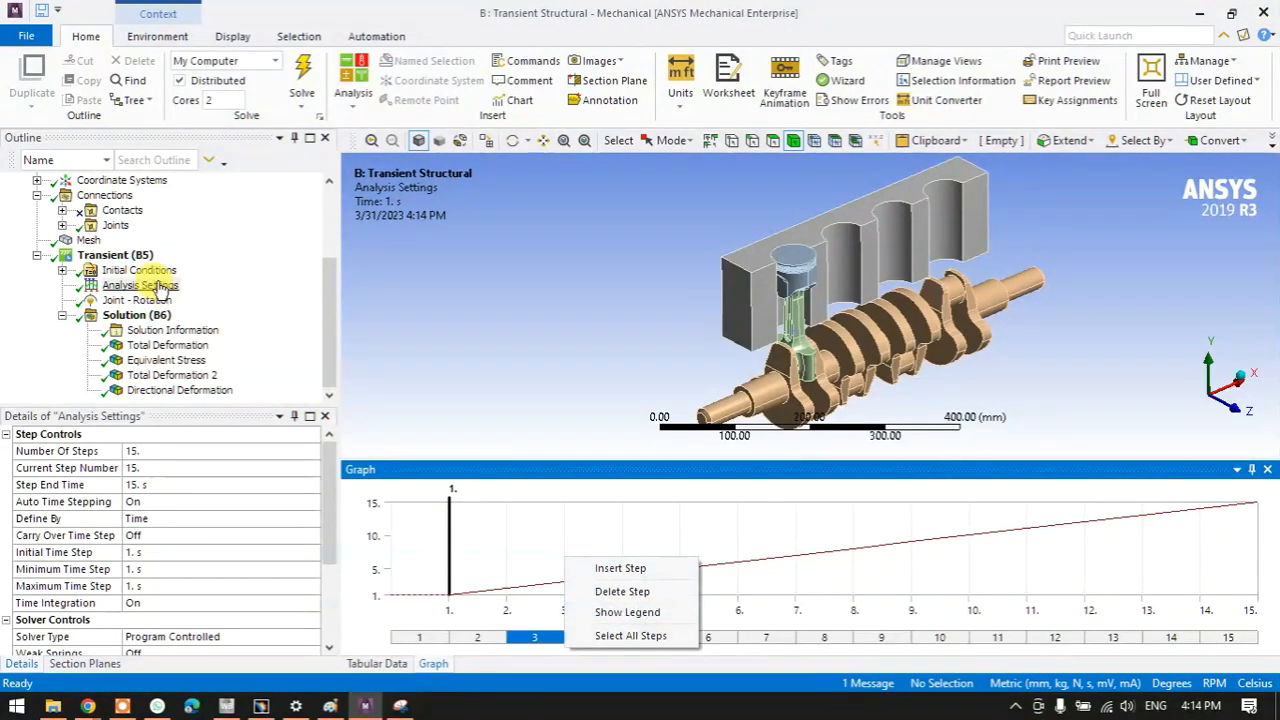
{"action": "left_click", "coordinate": [172, 451]}
{"action": "type", "text": "360"}
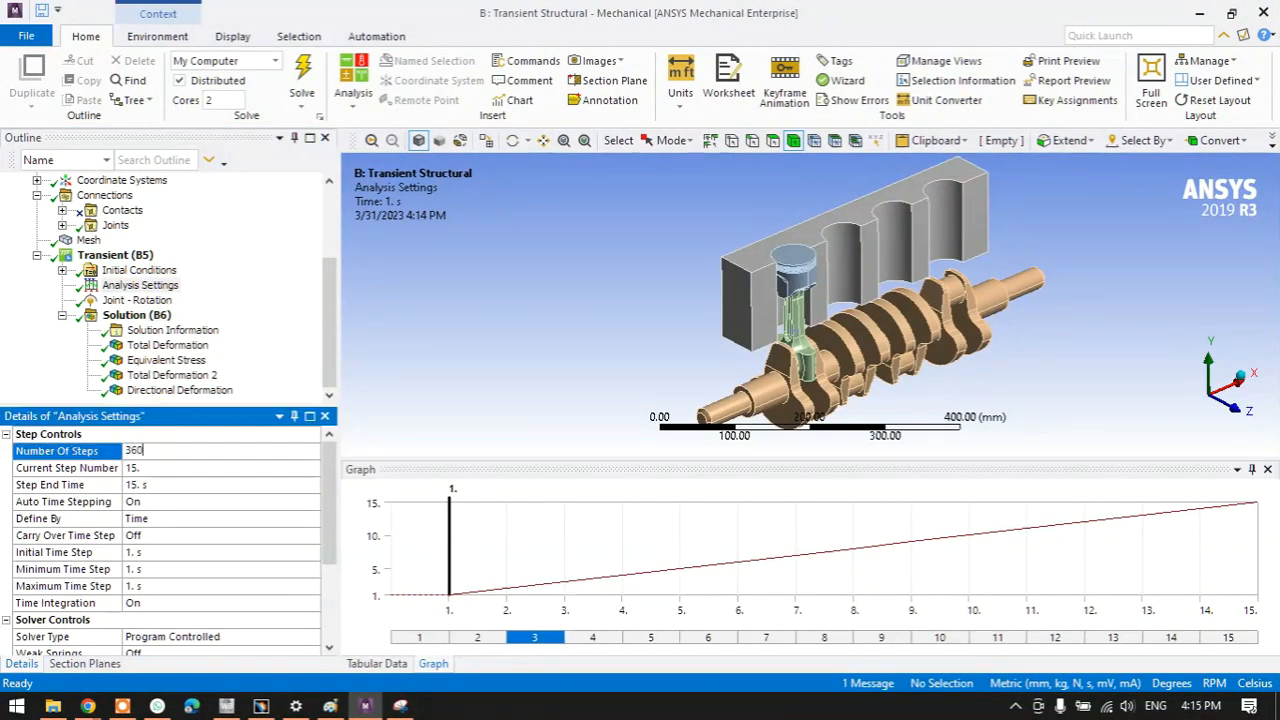
{"action": "key", "text": "Return"}
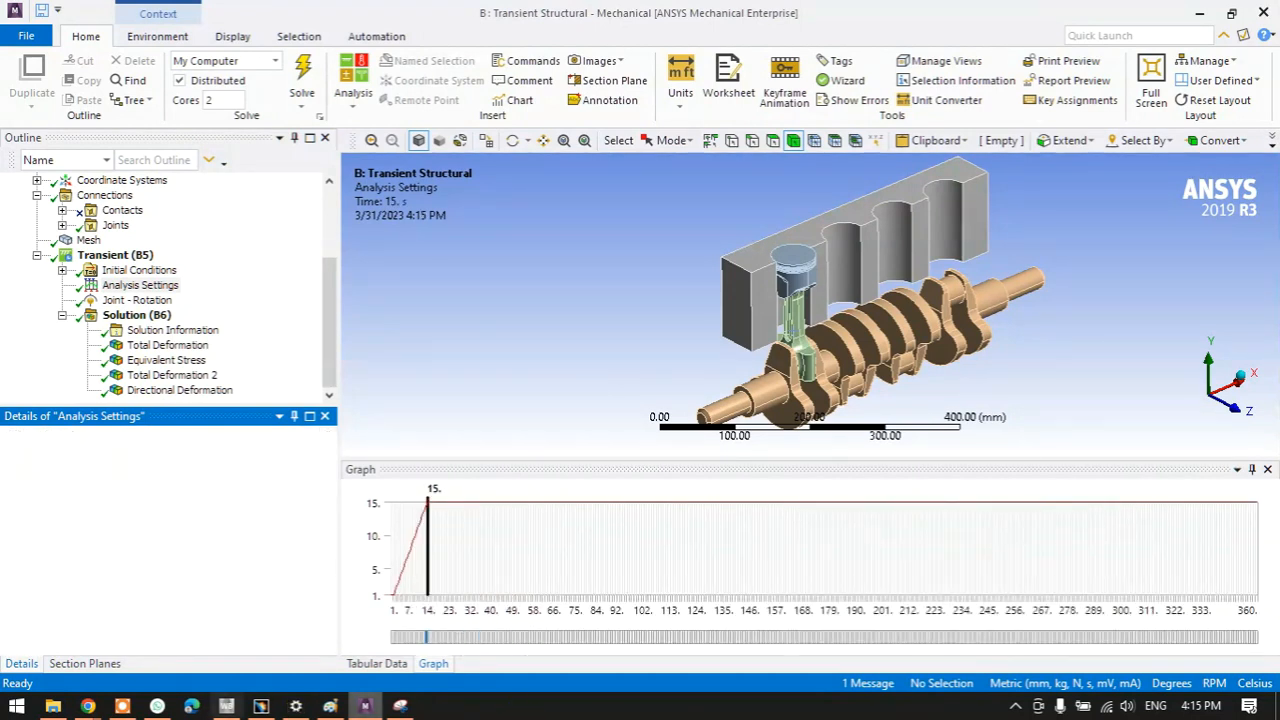
- Select all load steps and set their initial, minimum and maximum time steps to 1 s
{"action": "right_click", "coordinate": [714, 558]}
{"action": "left_click", "coordinate": [778, 636]}
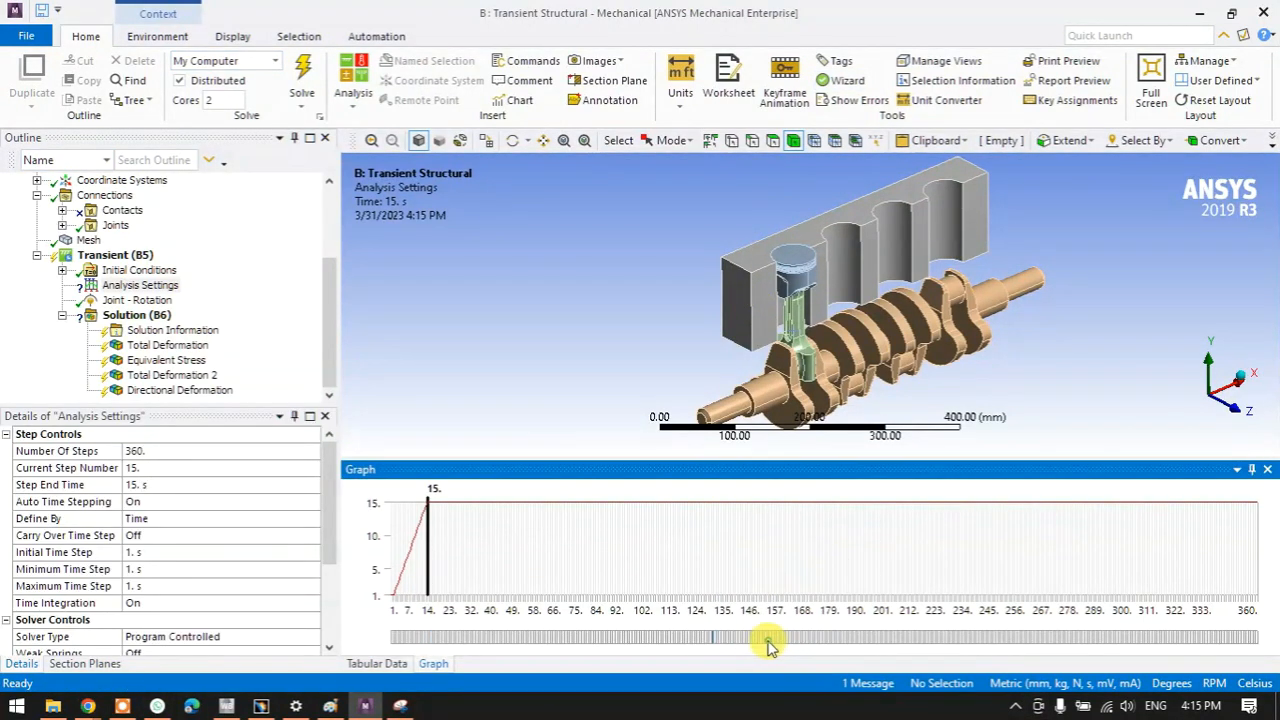
{"action": "left_click", "coordinate": [171, 552]}
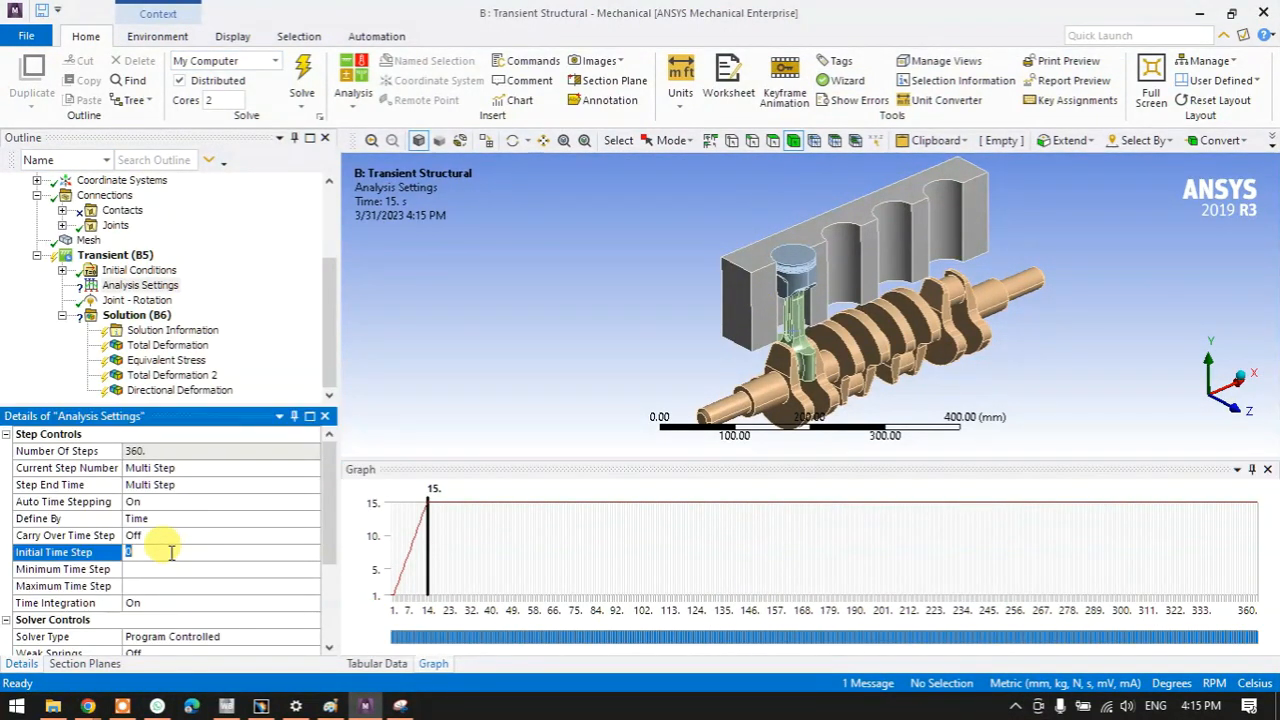
{"action": "type", "text": "1"}
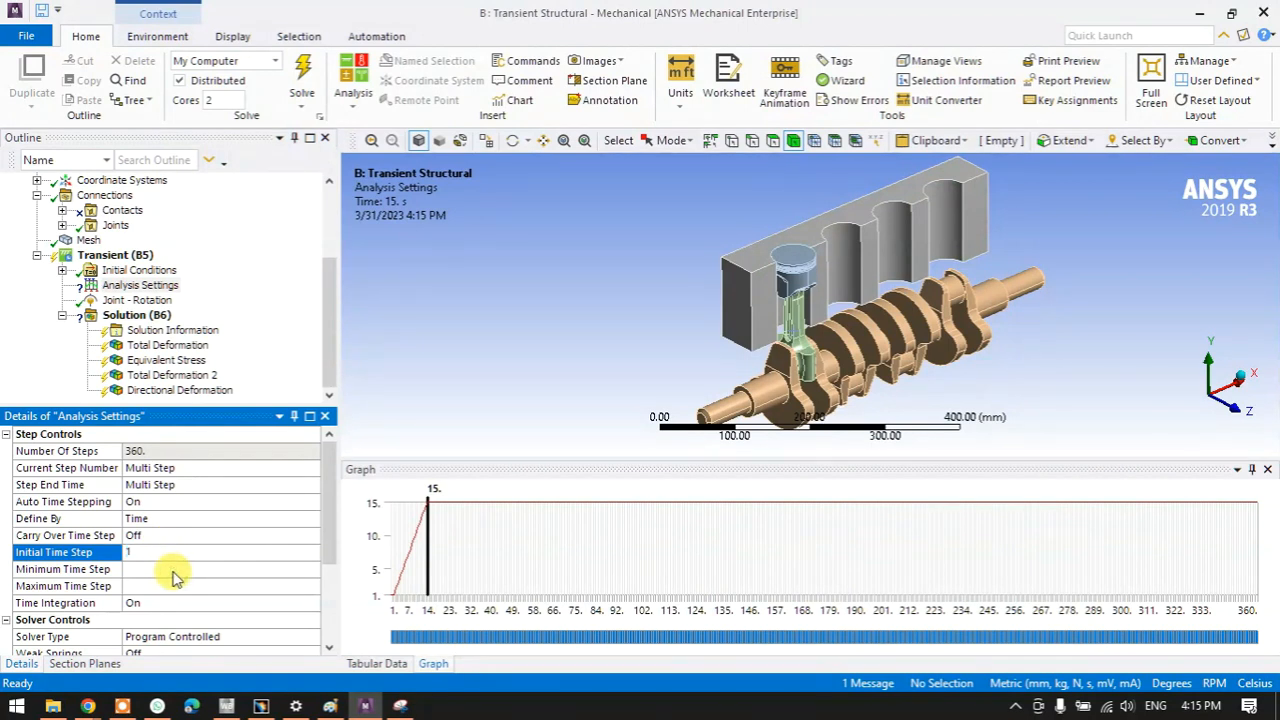
{"action": "left_click", "coordinate": [166, 570]}
{"action": "type", "text": "01"}
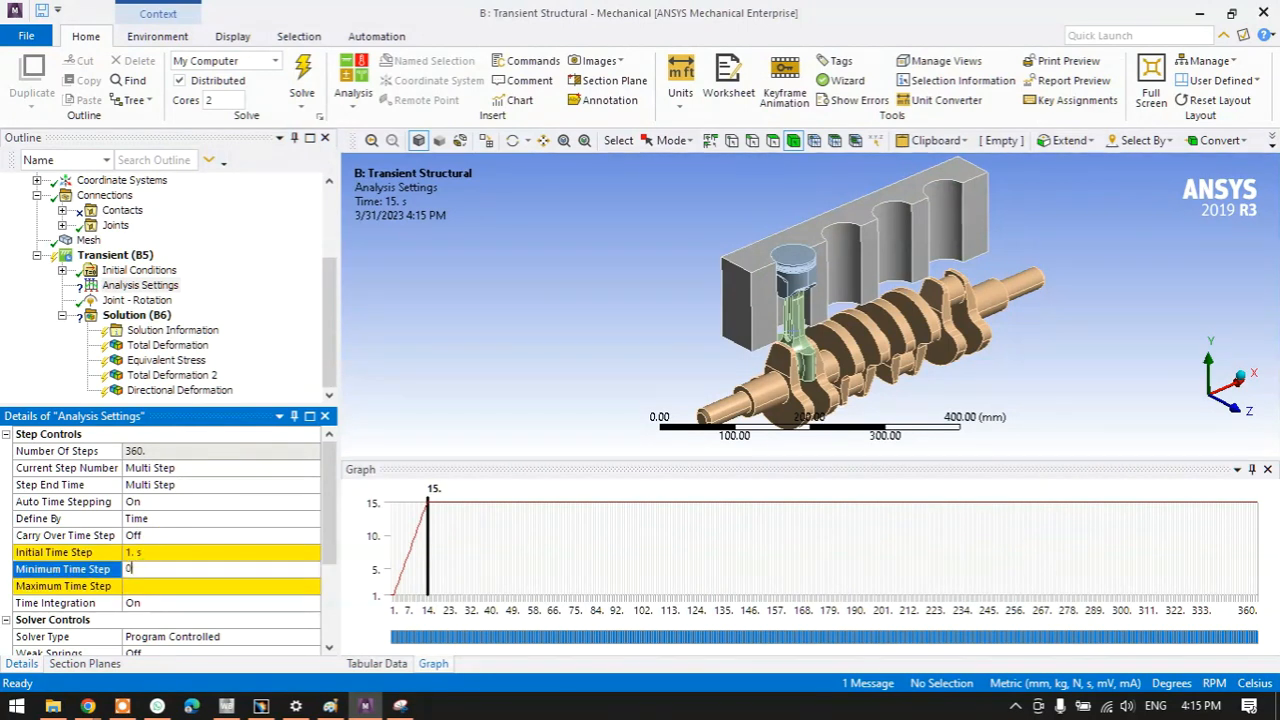
{"action": "left_click", "coordinate": [157, 595]}
{"action": "type", "text": "1"}
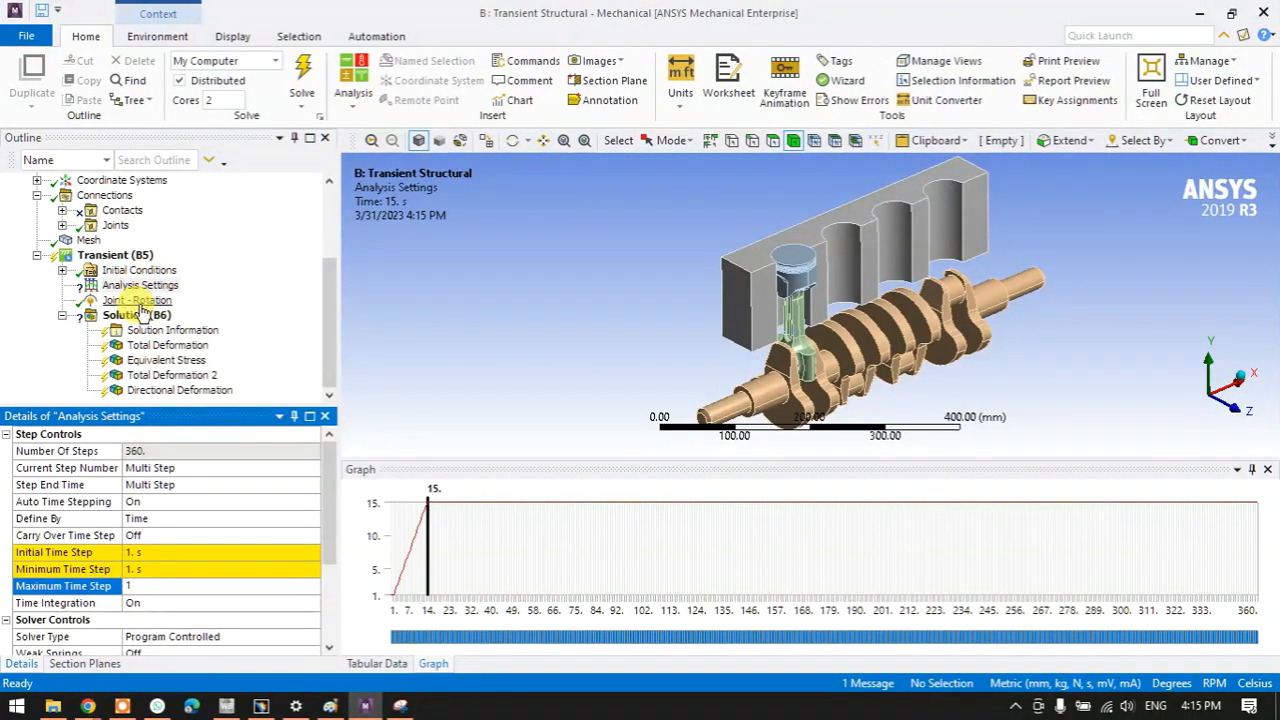
- Set the Joint - Rotation value at step 360 (360 s) to 360° in its tabular data
{"action": "left_click", "coordinate": [139, 301]}
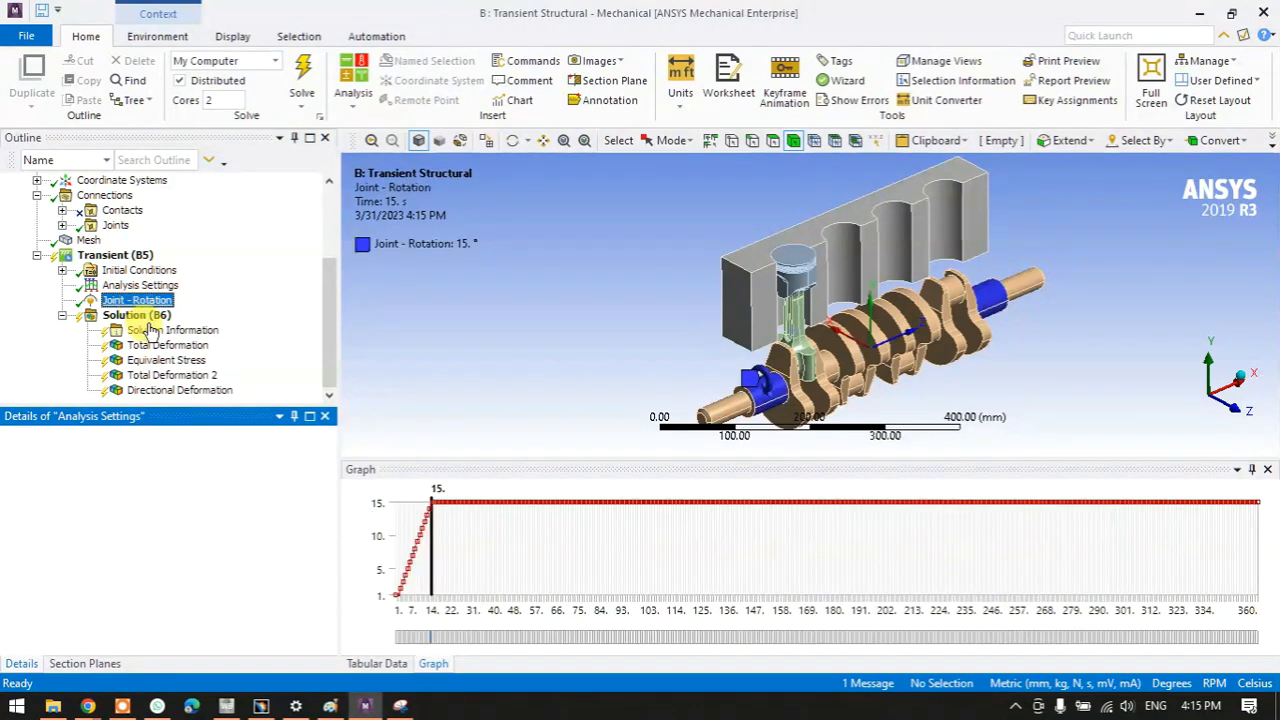
{"action": "left_click", "coordinate": [376, 665]}
{"action": "scroll", "coordinate": [440, 580], "scroll_direction": "down", "scroll_amount": 9}
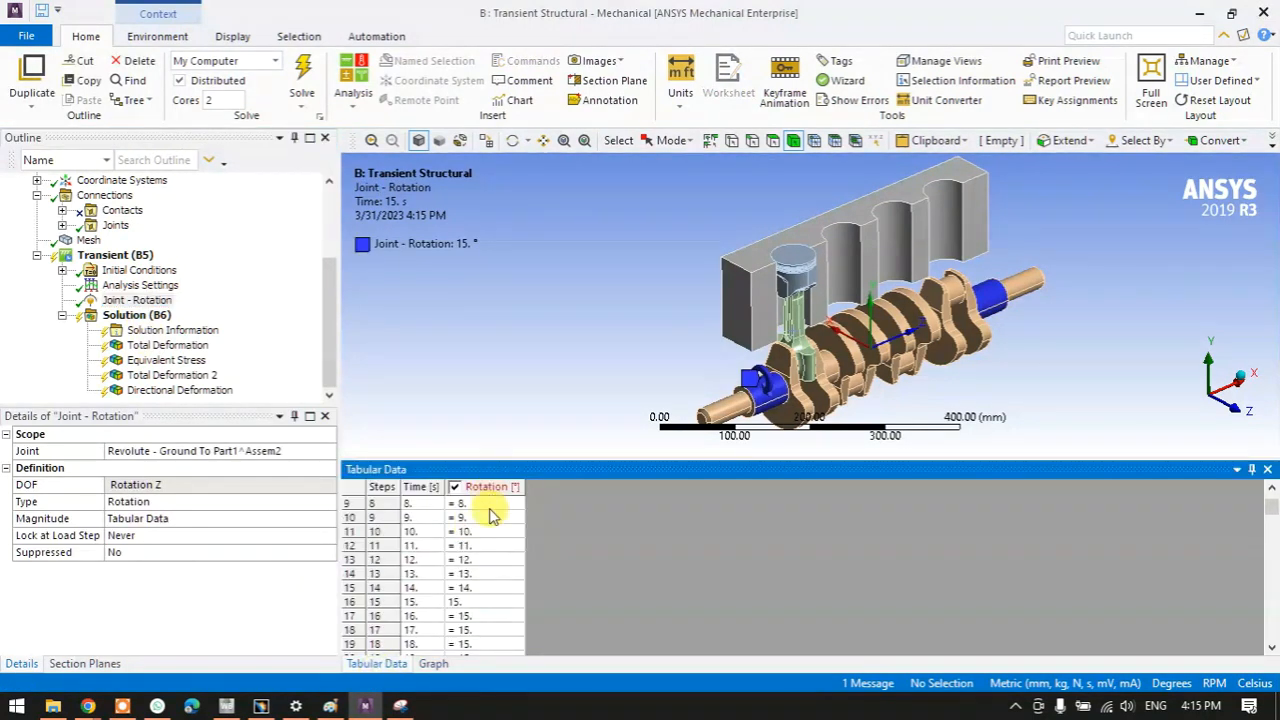
{"action": "scroll", "coordinate": [468, 610], "scroll_direction": "down", "scroll_amount": 20}
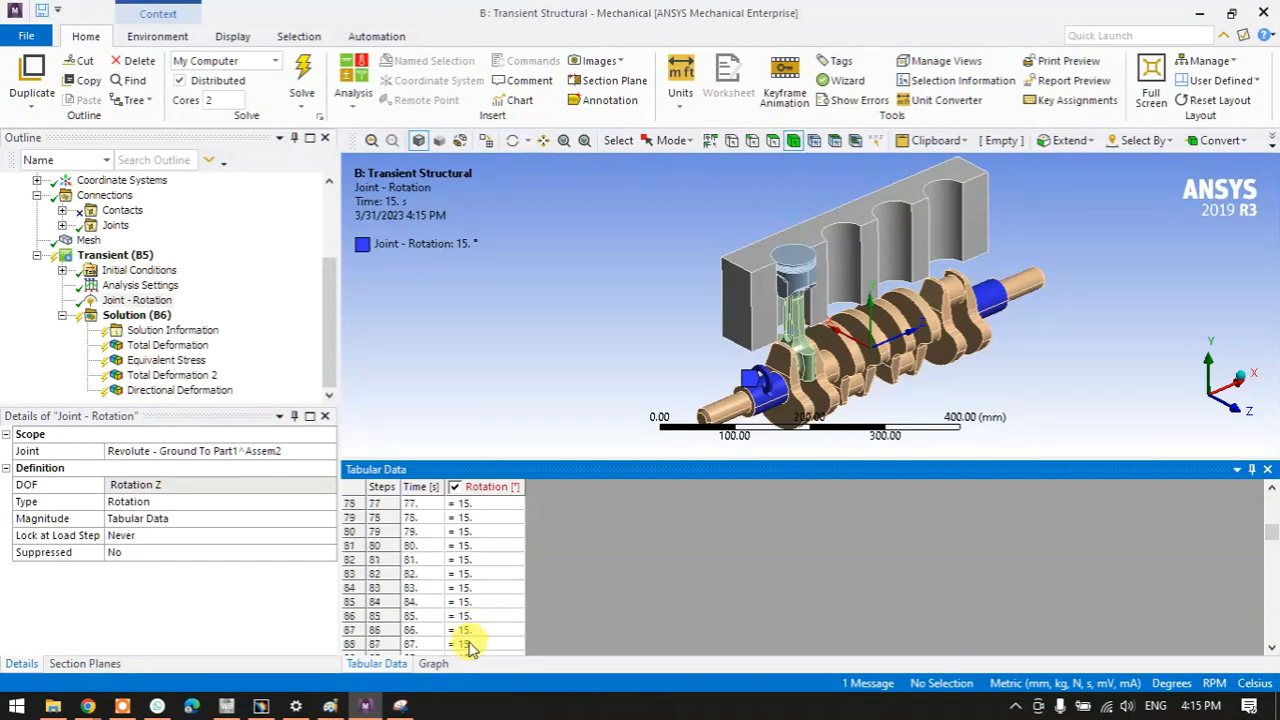
{"action": "scroll", "coordinate": [472, 620], "scroll_direction": "down", "scroll_amount": 20}
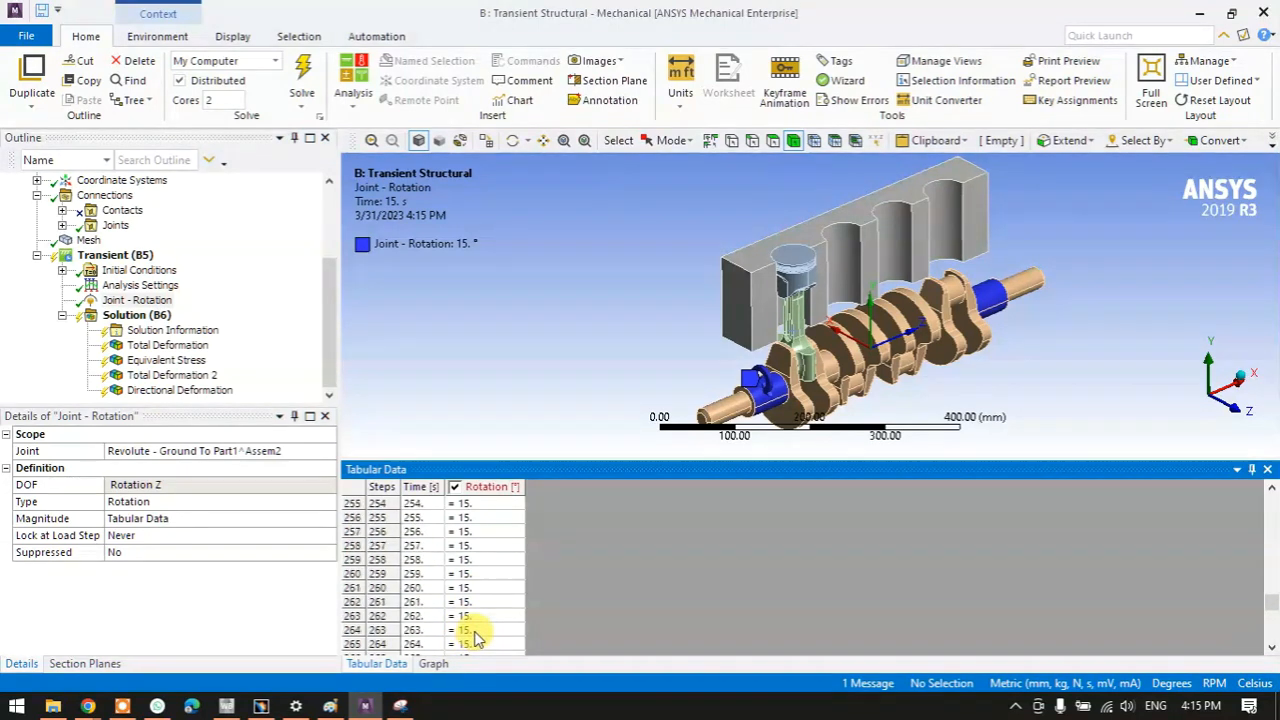
{"action": "left_click", "coordinate": [477, 636]}
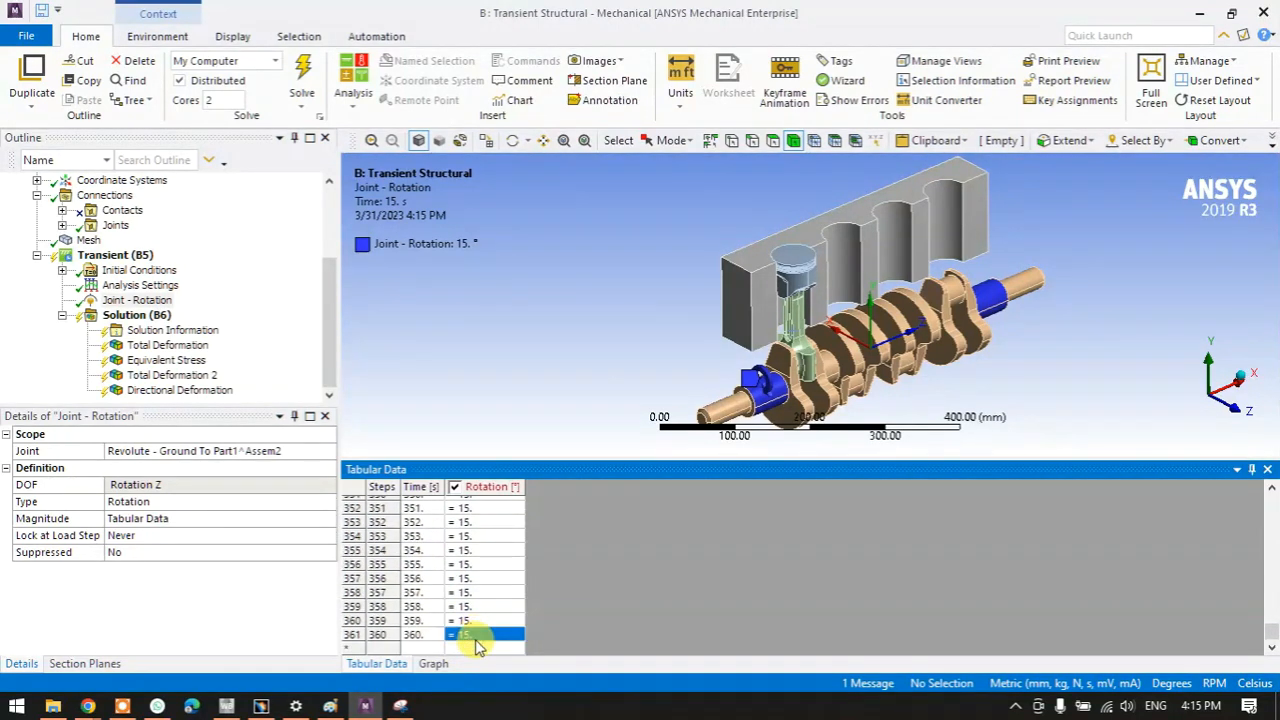
{"action": "type", "text": "360"}
{"action": "key", "text": "Return"}
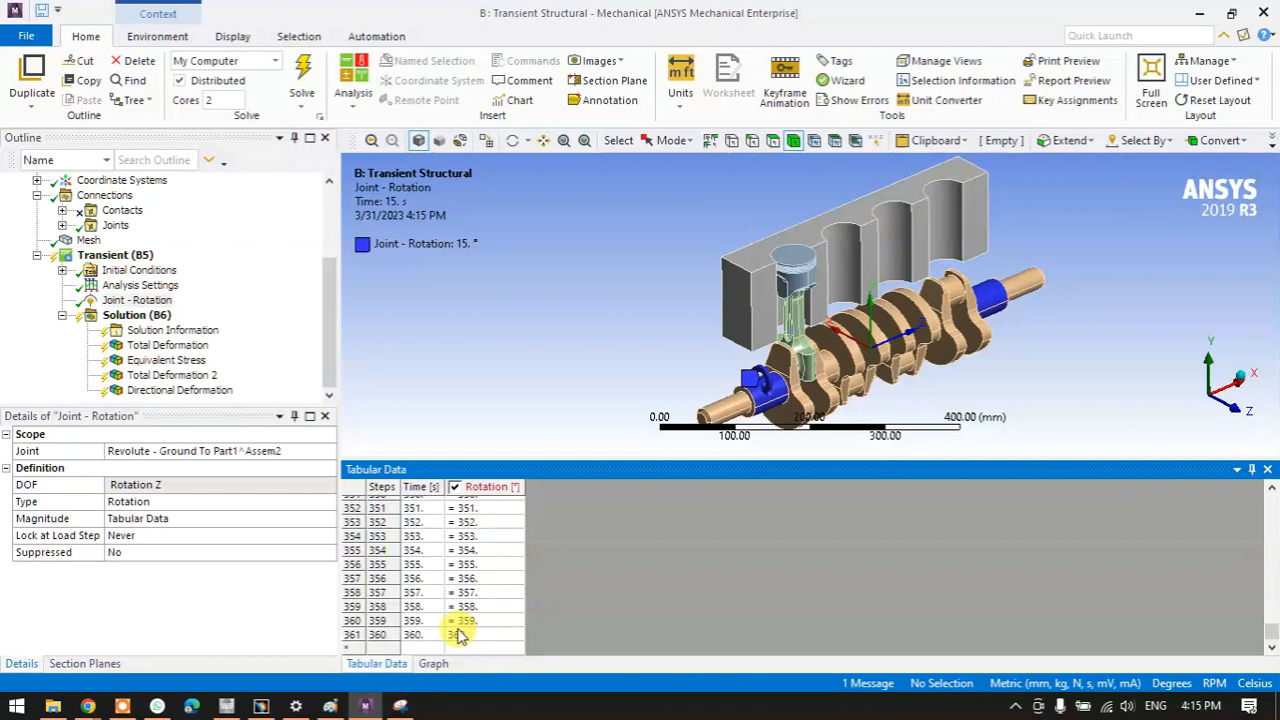
- Solve the 360-step transient analysis and view its time plot in Solution Information
{"action": "right_click", "coordinate": [118, 316]}
{"action": "mouse_move", "coordinate": [149, 329]}
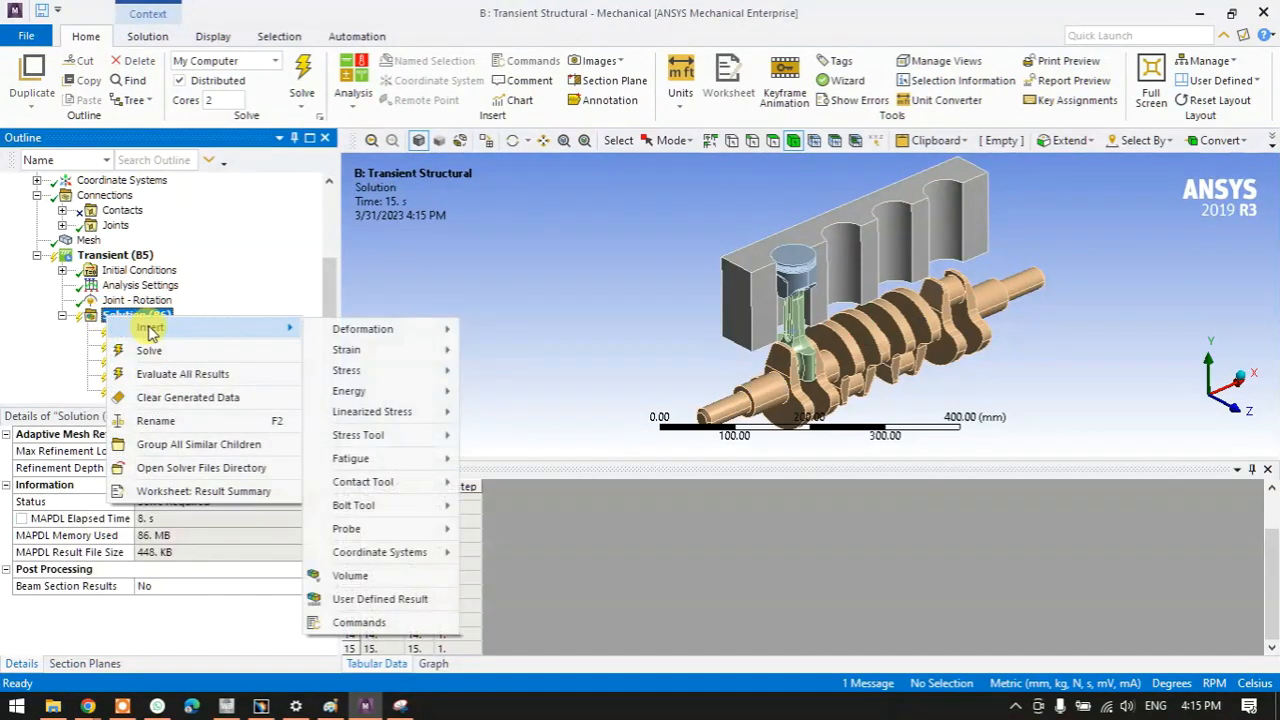
{"action": "mouse_move", "coordinate": [345, 340]}
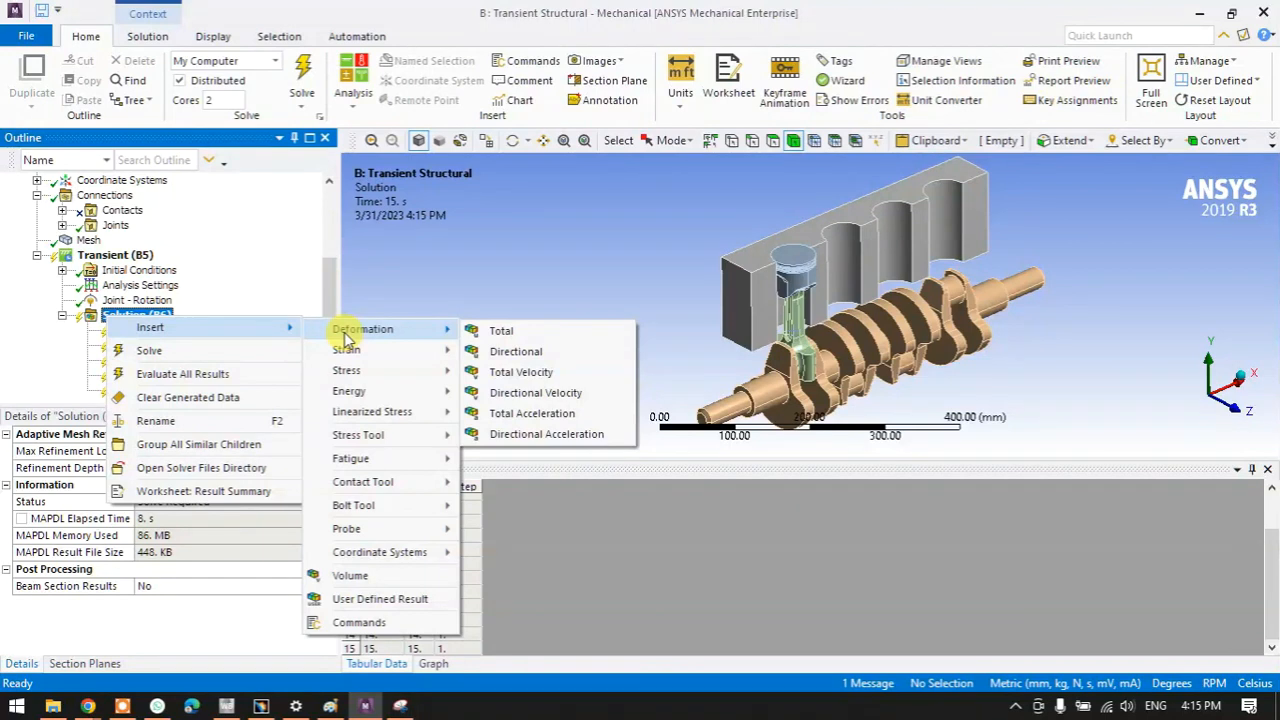
{"action": "left_click", "coordinate": [515, 351]}
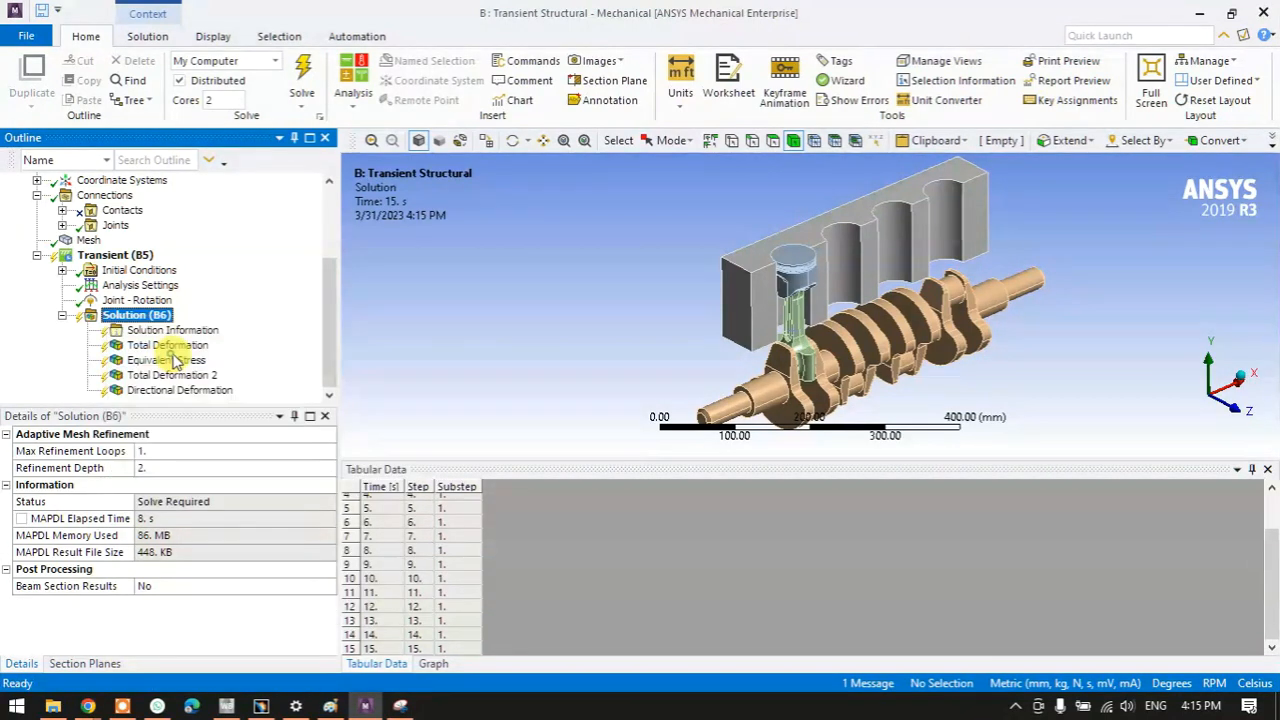
{"action": "key", "text": "F5"}
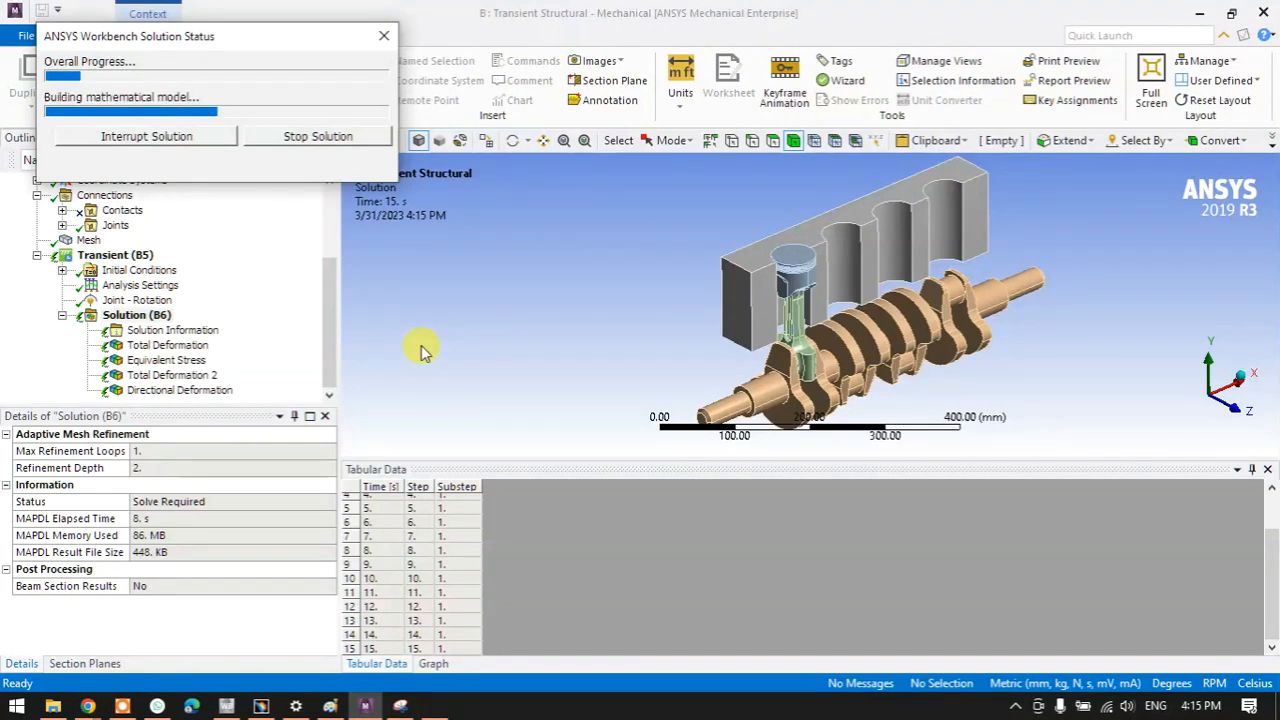
{"action": "left_click", "coordinate": [127, 336]}
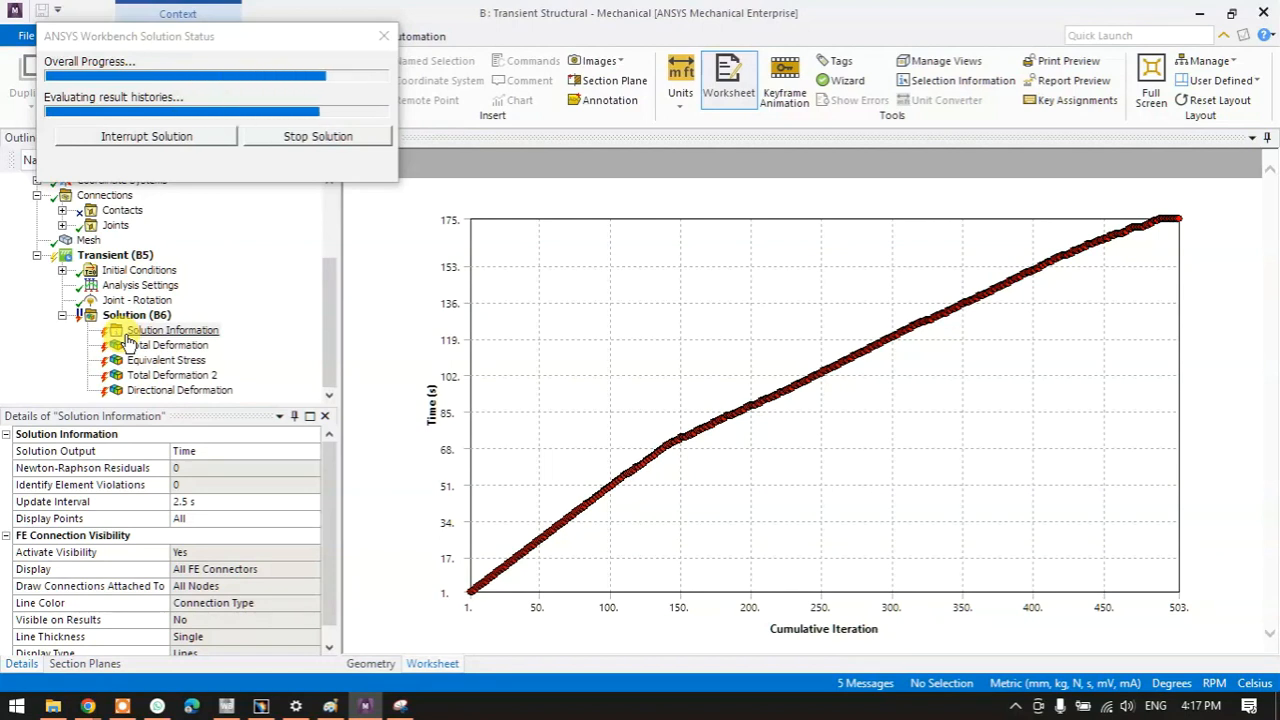
- Display the Total Deformation result in the geometry view with its time graph and animate the crankshaft motion
{"action": "left_click", "coordinate": [150, 345]}
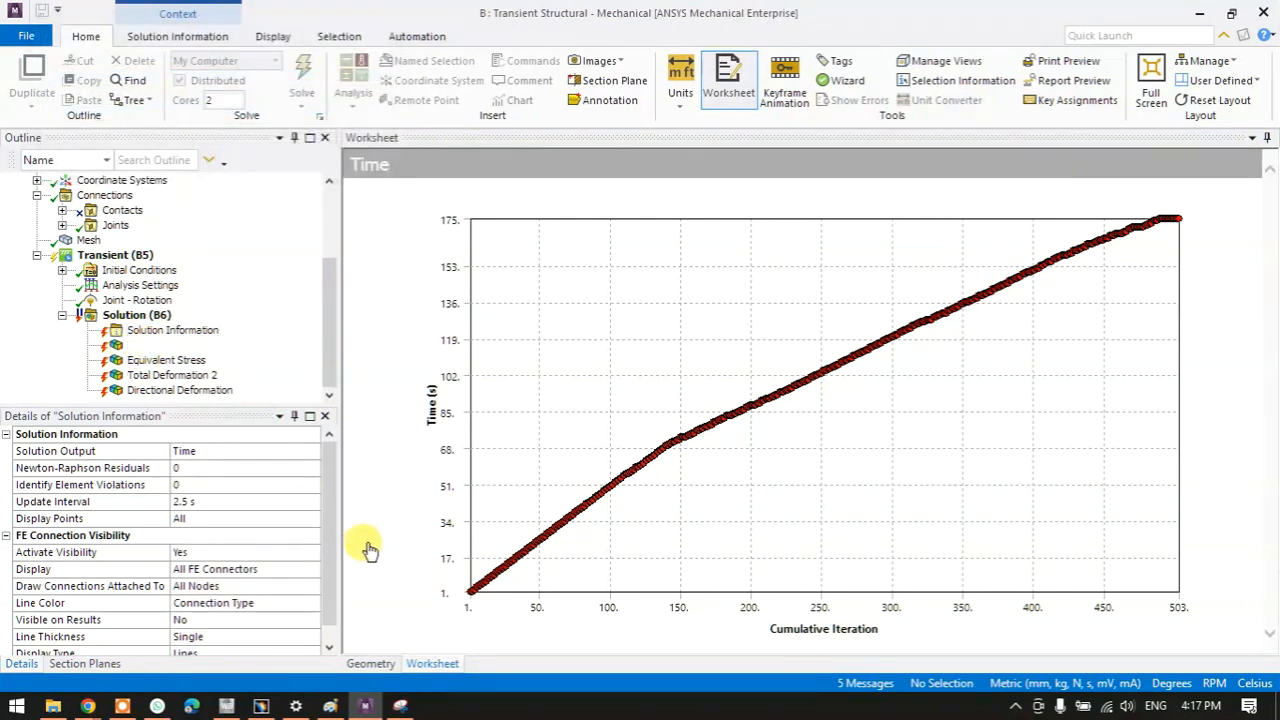
{"action": "left_click", "coordinate": [368, 663]}
{"action": "left_click", "coordinate": [375, 663]}
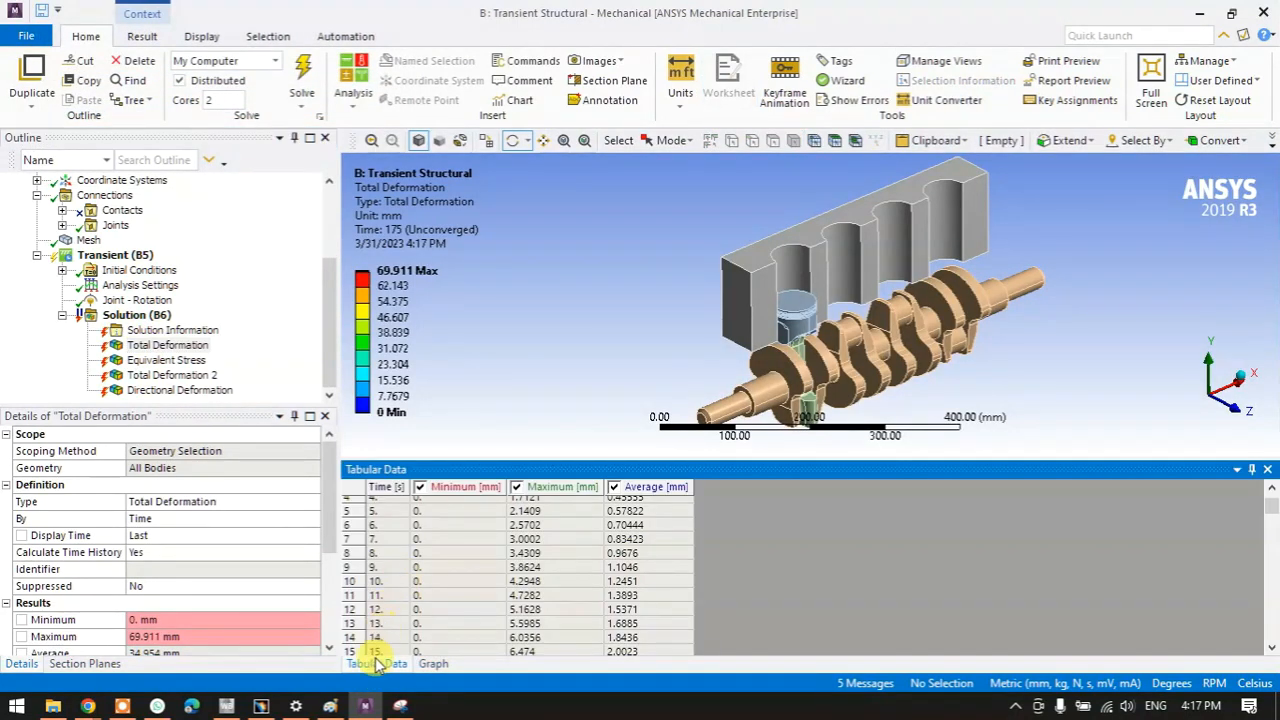
{"action": "left_click", "coordinate": [430, 663]}
{"action": "left_click", "coordinate": [451, 492]}
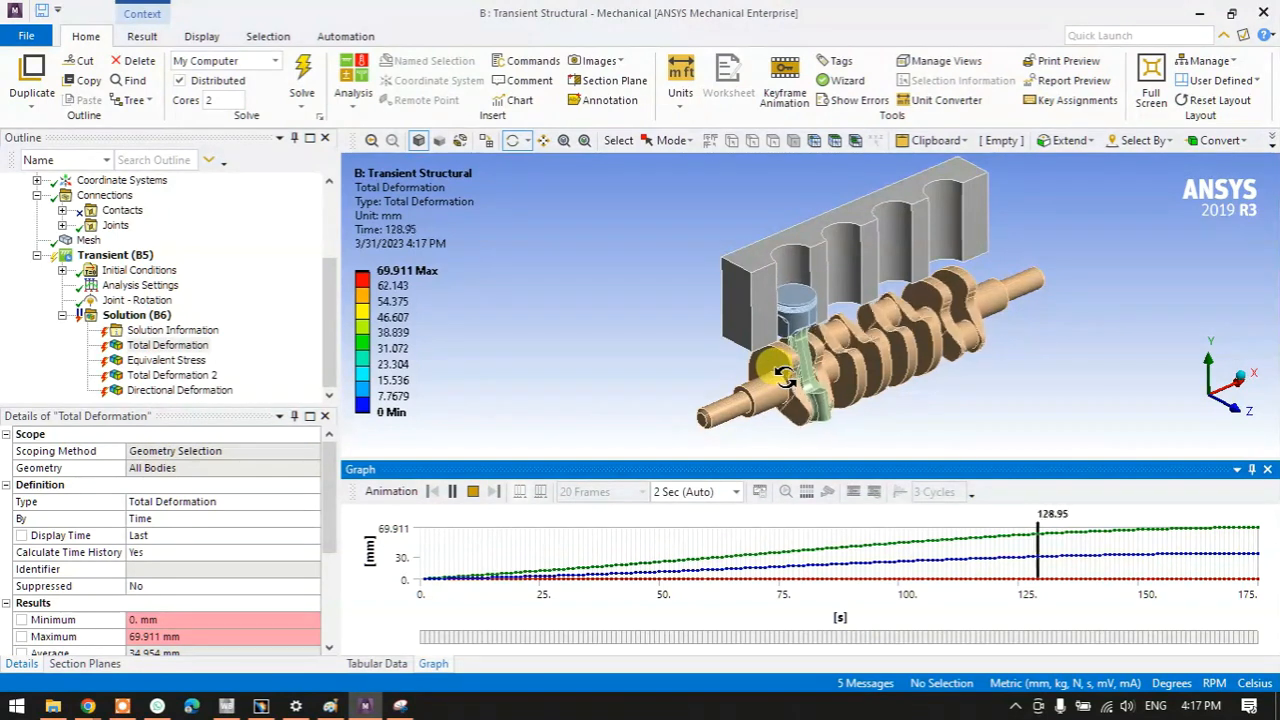
- Examine the animated piston, connecting rod and crankshaft motion of the Total Deformation result up close and from several angles
{"action": "scroll", "coordinate": [786, 362], "scroll_direction": "up", "scroll_amount": 5}
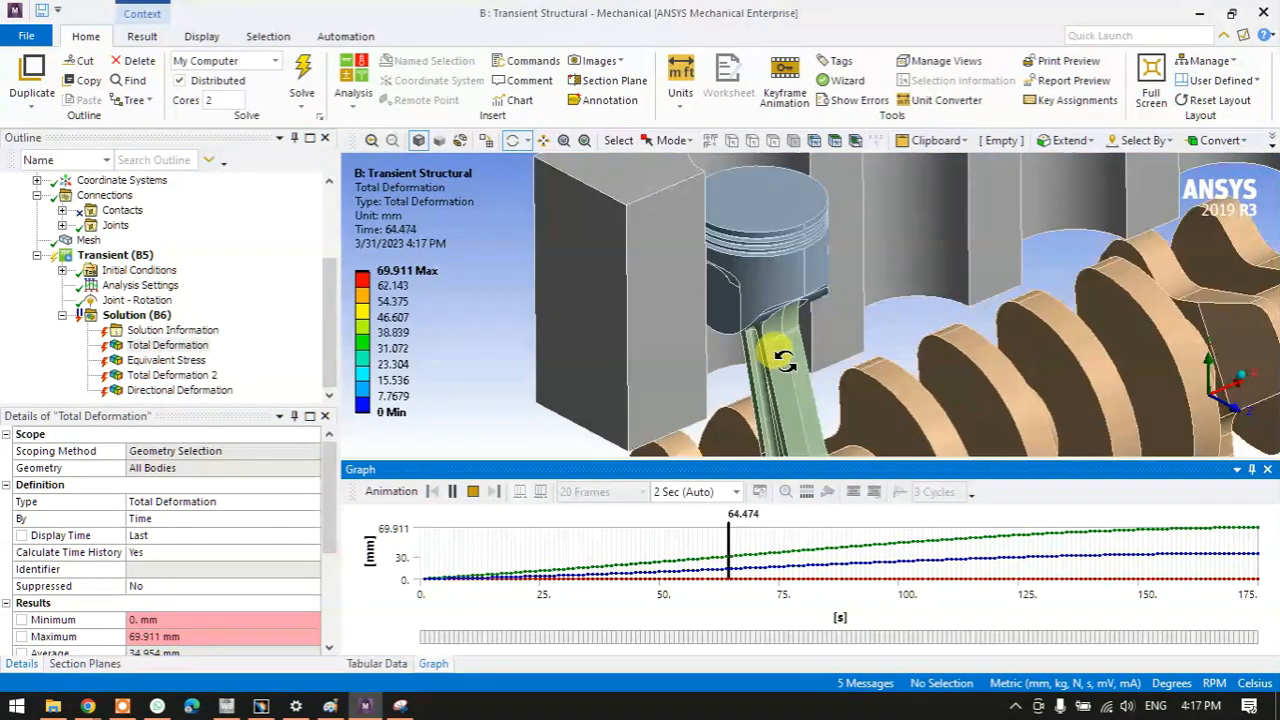
{"action": "middle_click_drag", "start_coordinate": [700, 358], "coordinate": [706, 329]}
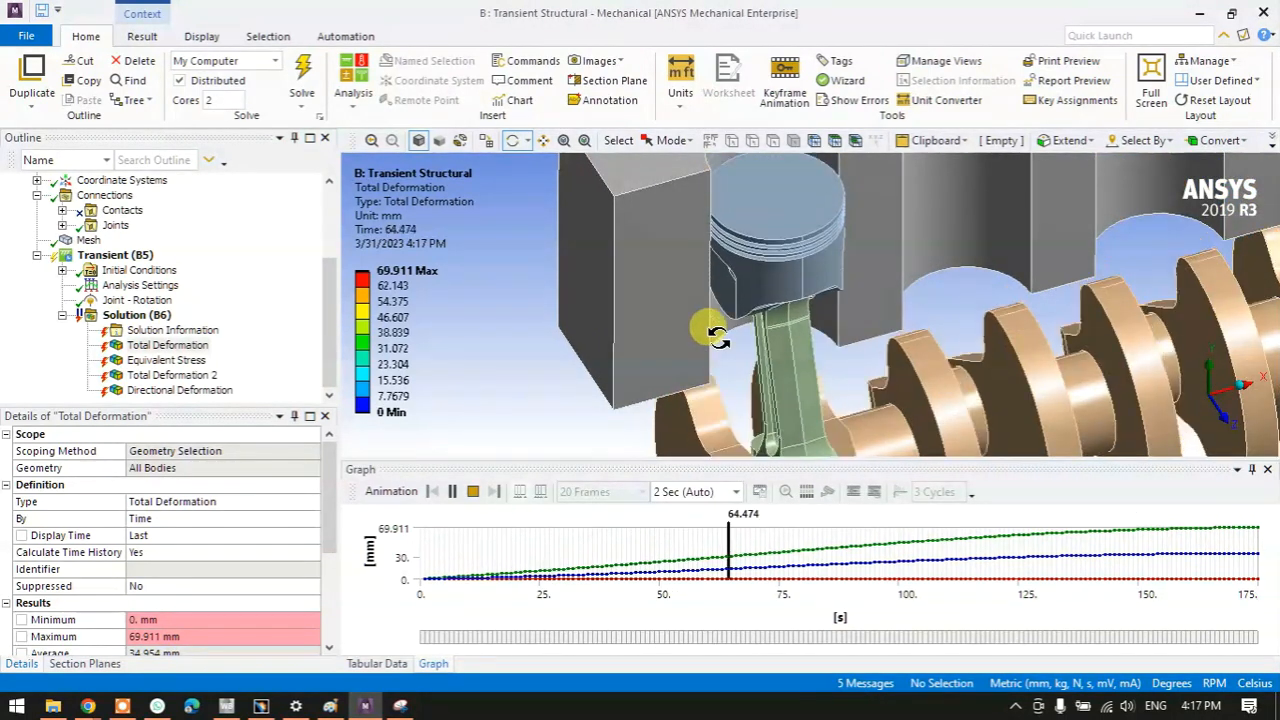
{"action": "scroll", "coordinate": [718, 345], "scroll_direction": "down", "scroll_amount": 6}
{"action": "left_click_drag", "start_coordinate": [822, 337], "coordinate": [842, 358]}
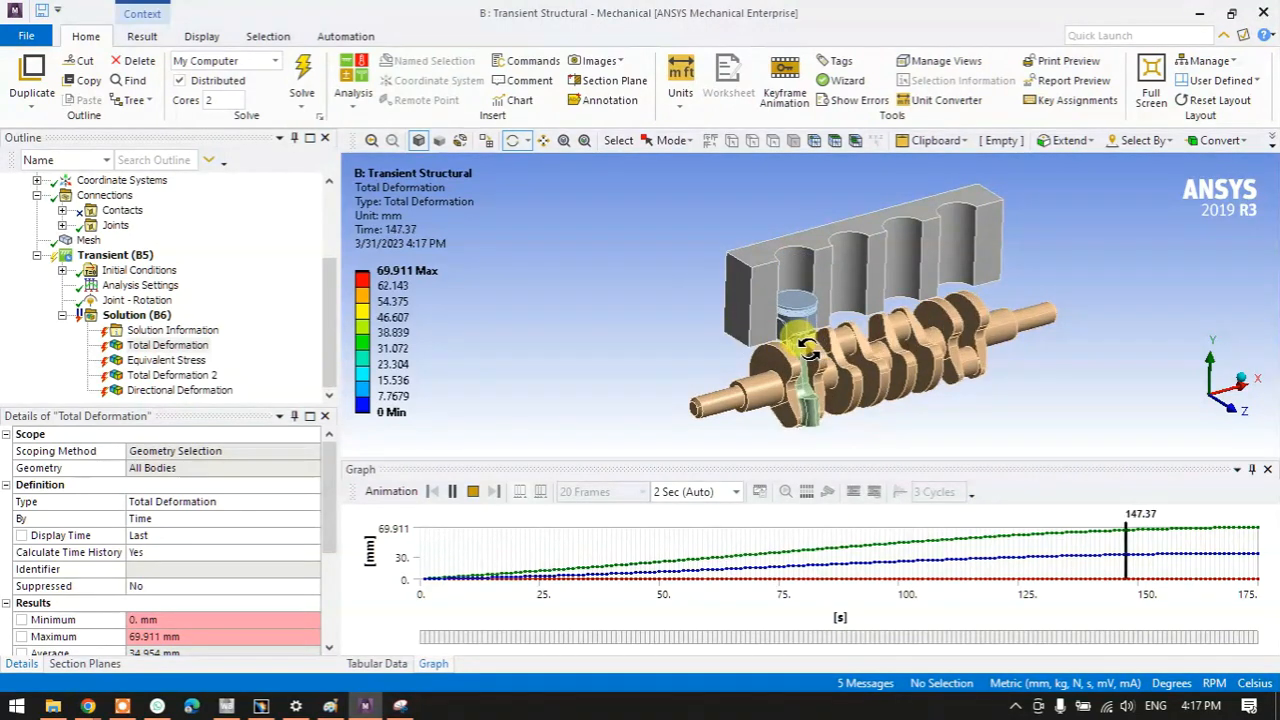
{"action": "scroll", "coordinate": [797, 352], "scroll_direction": "up", "scroll_amount": 4}
{"action": "left_click_drag", "start_coordinate": [792, 360], "coordinate": [843, 333]}
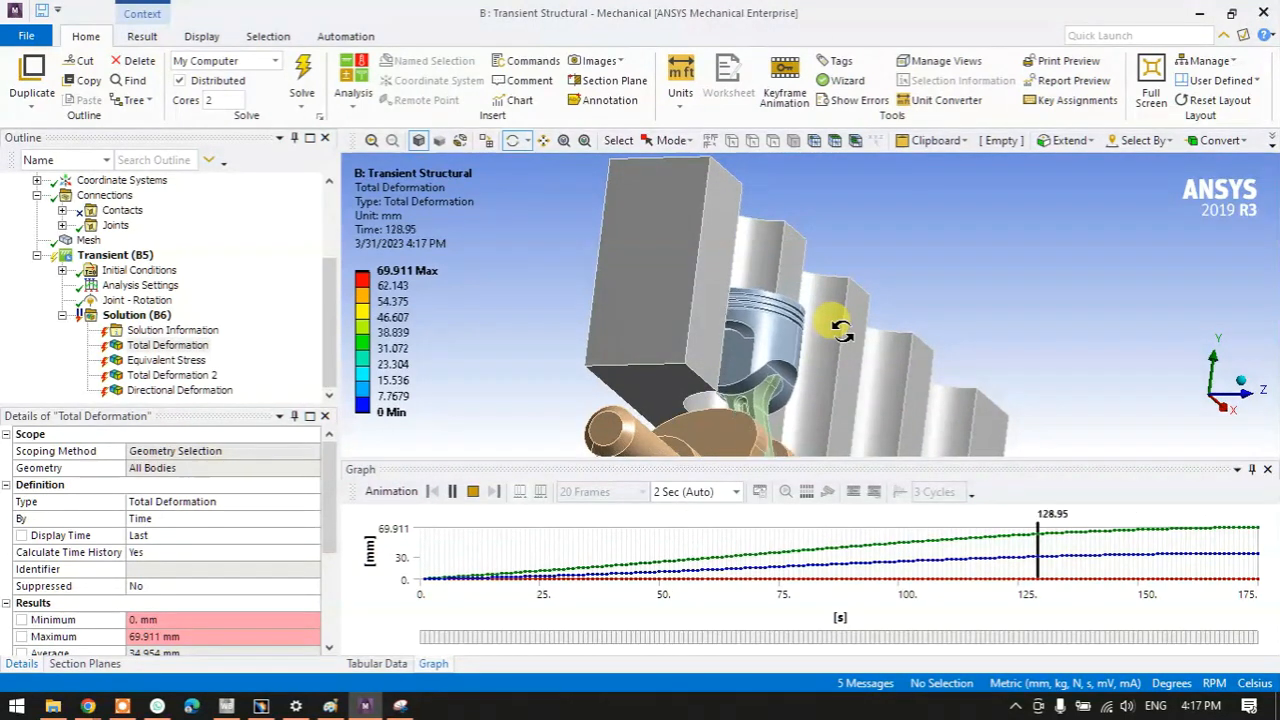
{"action": "left_click_drag", "start_coordinate": [840, 332], "coordinate": [746, 309]}
{"action": "scroll", "coordinate": [775, 304], "scroll_direction": "down", "scroll_amount": 5}
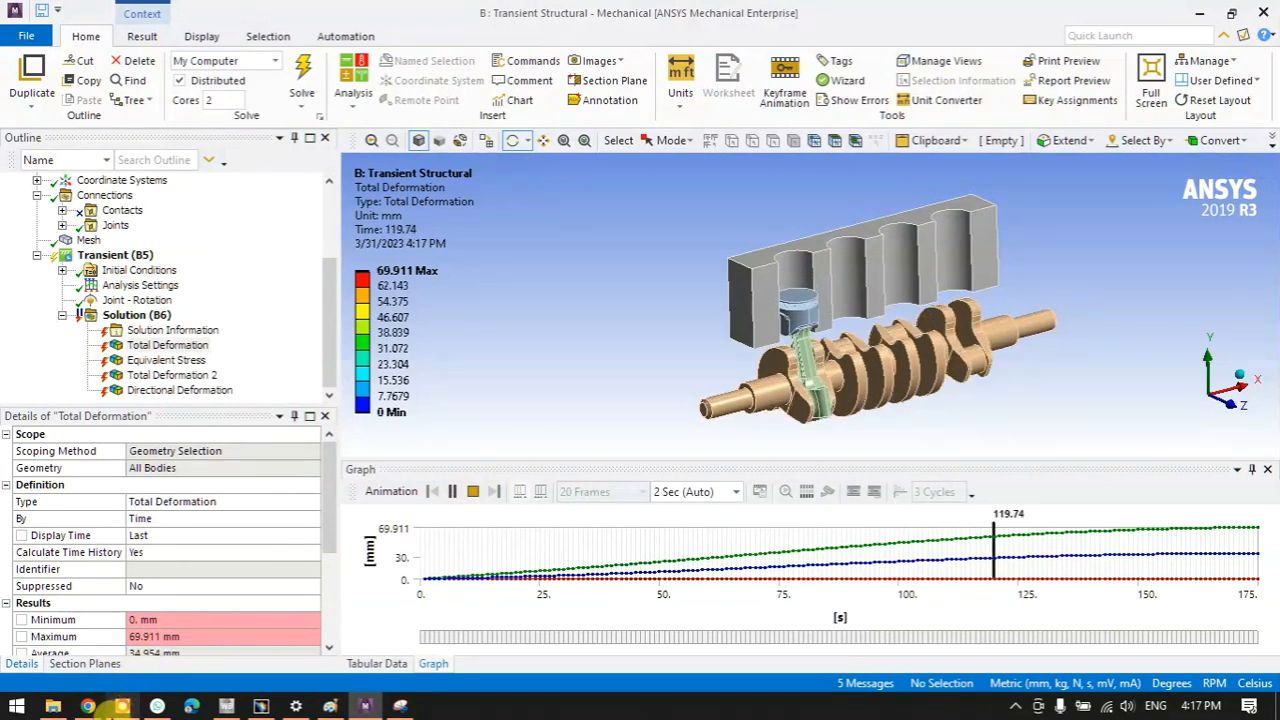
{"action": "left_click", "coordinate": [138, 705]}
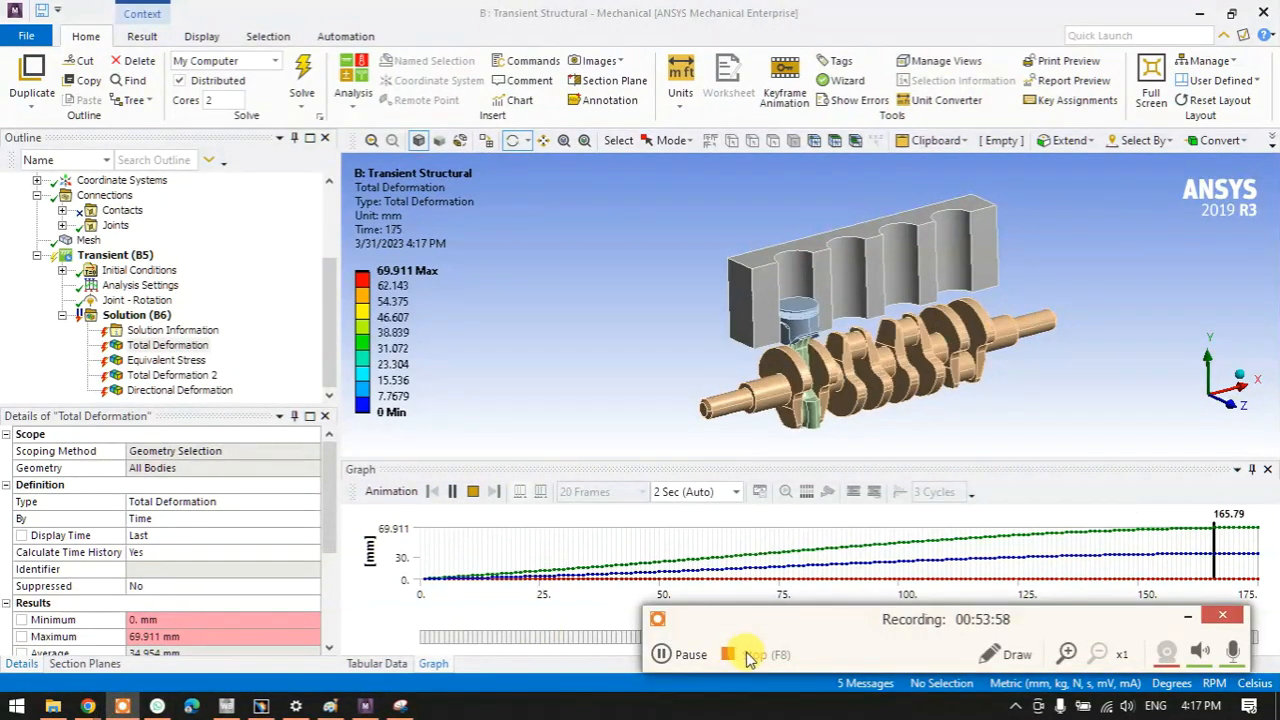